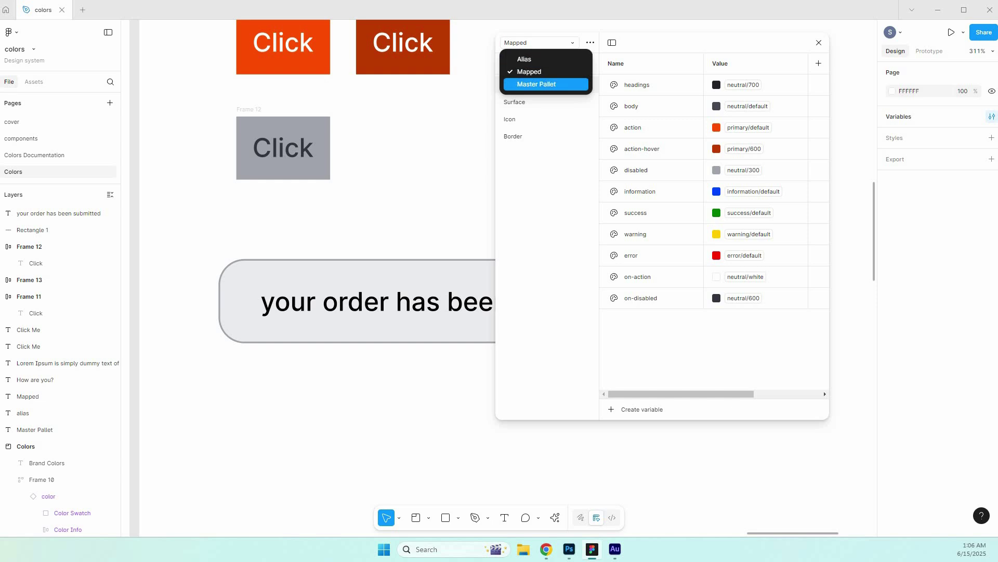
# Review the variables in the Master Pallet, Mapped and Alias collections, ending on Master Pallet.
pyautogui.press('Return')
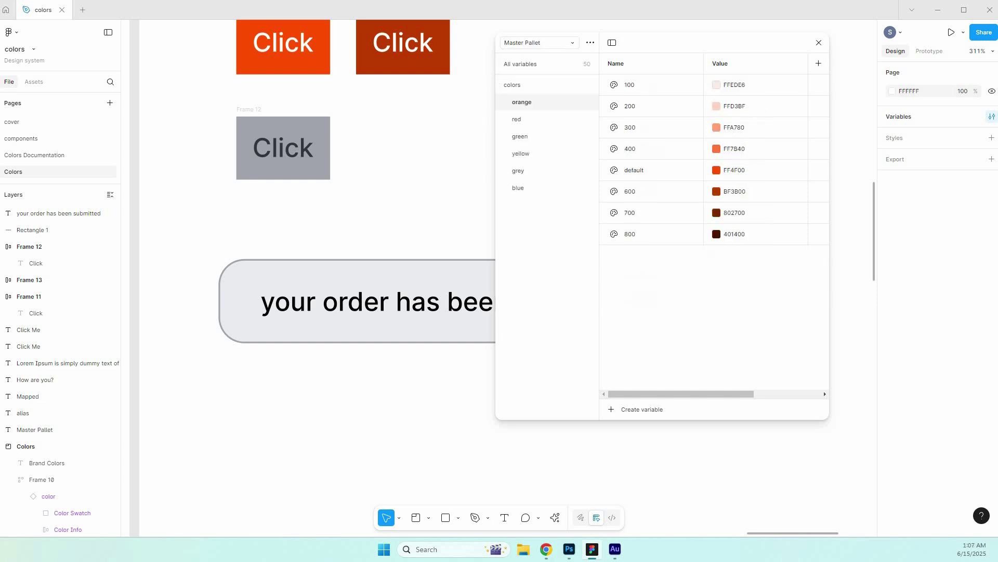
pyautogui.click(539, 43)
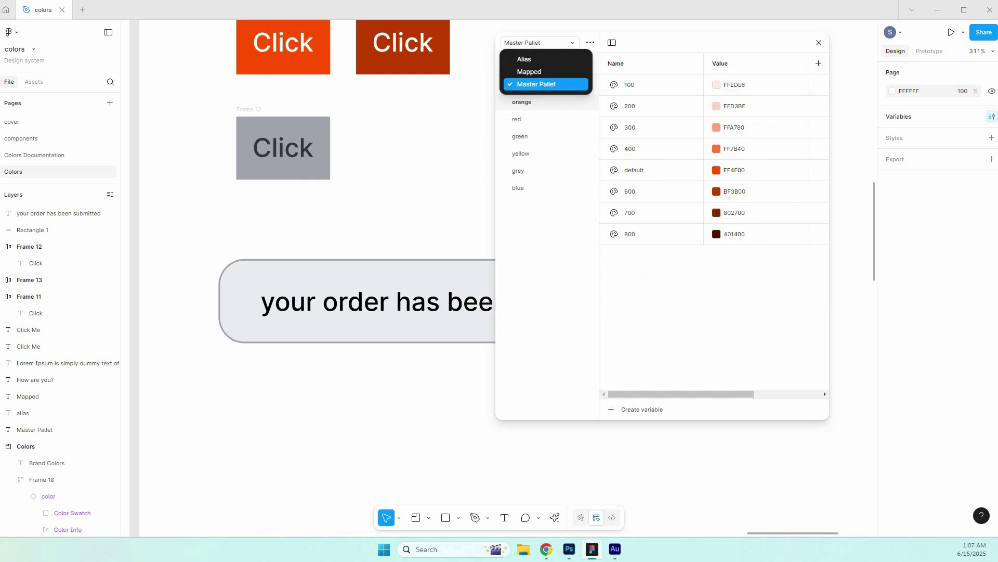
pyautogui.click(531, 72)
pyautogui.click(539, 43)
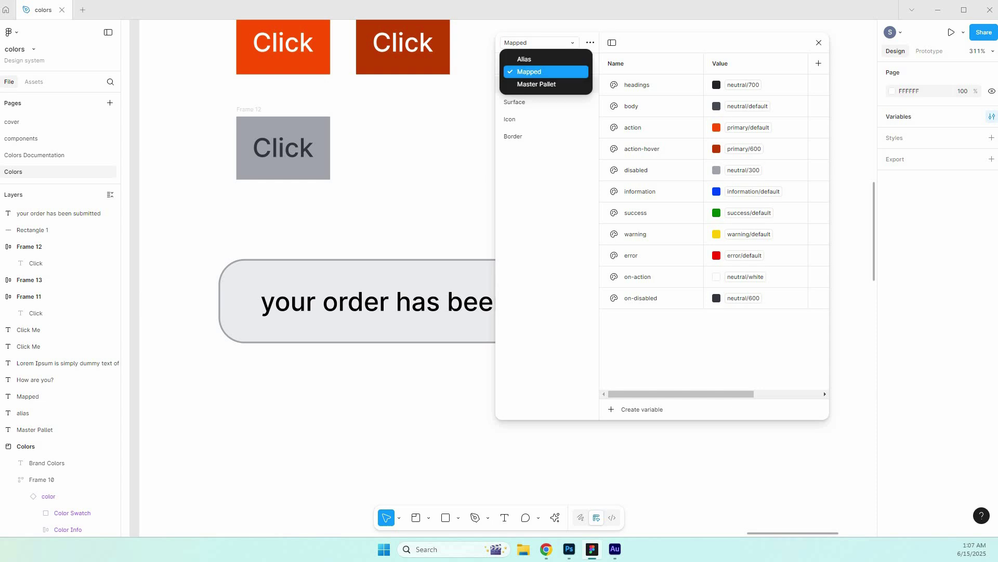
pyautogui.click(540, 59)
pyautogui.click(540, 43)
pyautogui.press('Up')
pyautogui.press('Up')
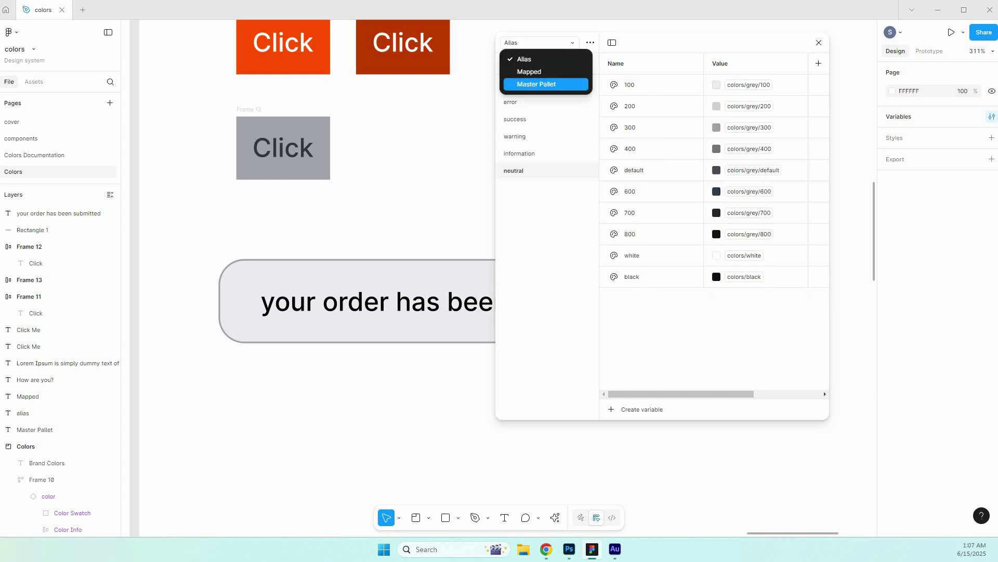
pyautogui.press('Return')
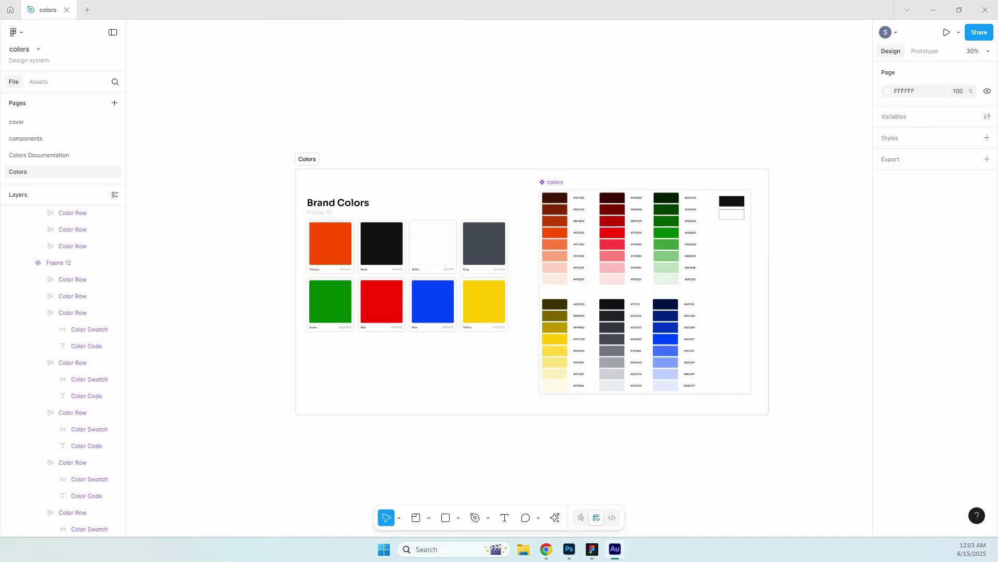
# Inspect the fills of the Primary, Black, White and Grey swatches under Brand Colors.
pyautogui.scroll(5, 389, 145)
pyautogui.scroll(-5, 389, 146)
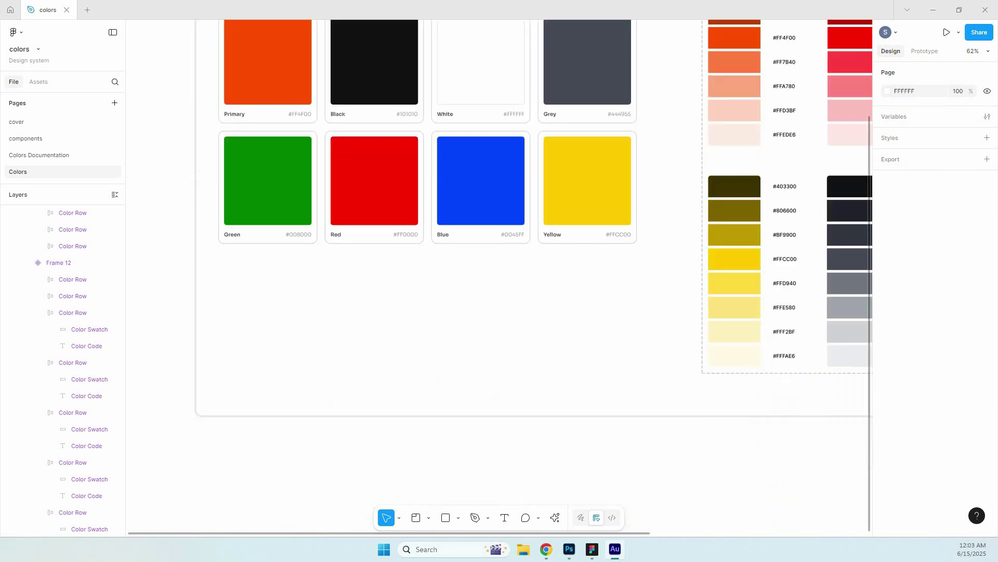
pyautogui.scroll(3, 389, 145)
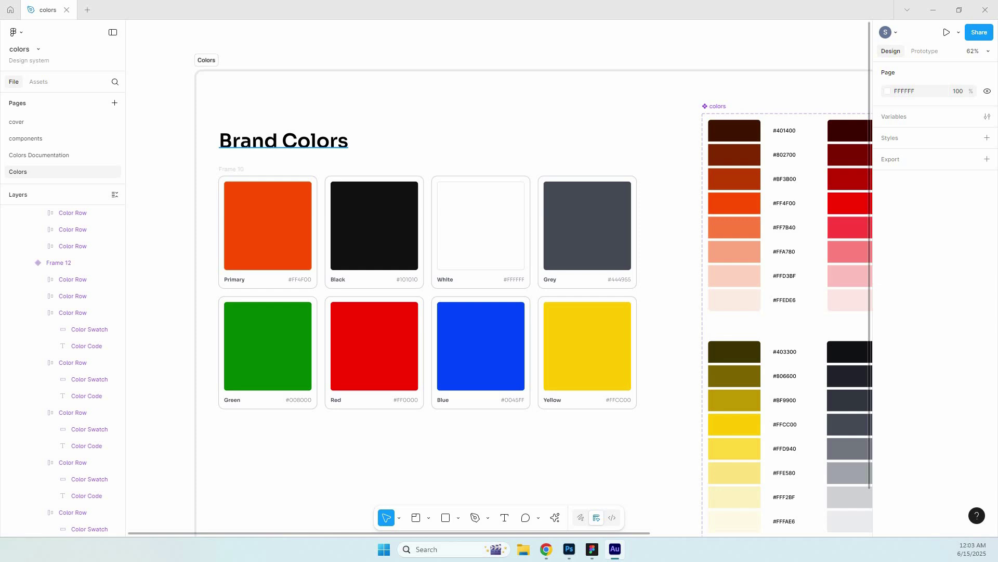
pyautogui.scroll(4, 219, 141)
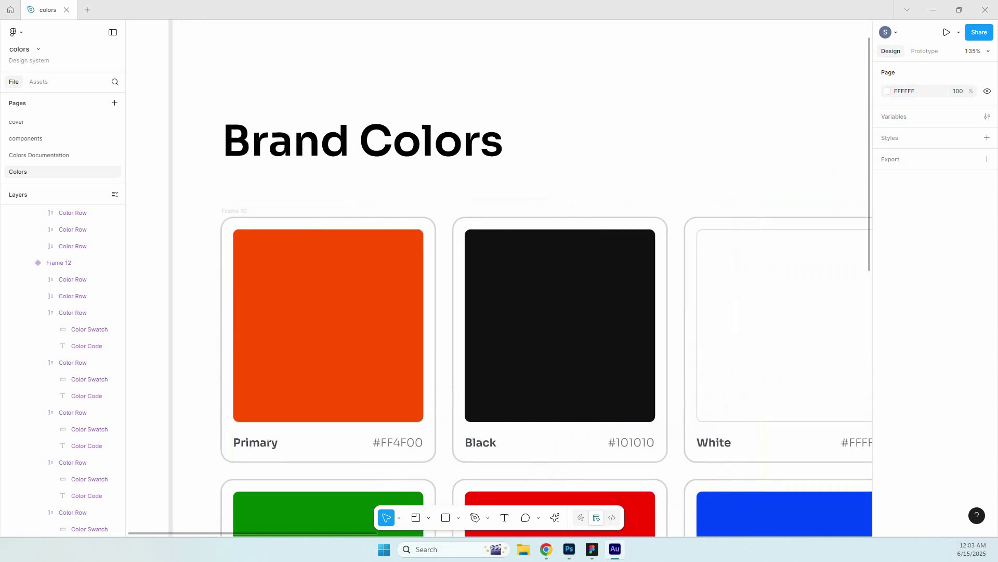
pyautogui.scroll(-1, 218, 141)
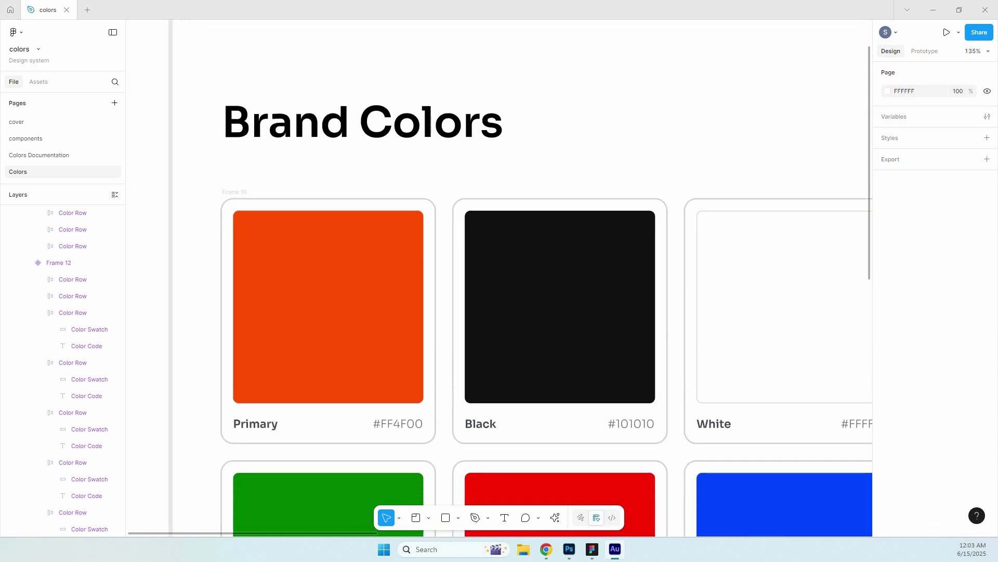
pyautogui.scroll(-1, 329, 306)
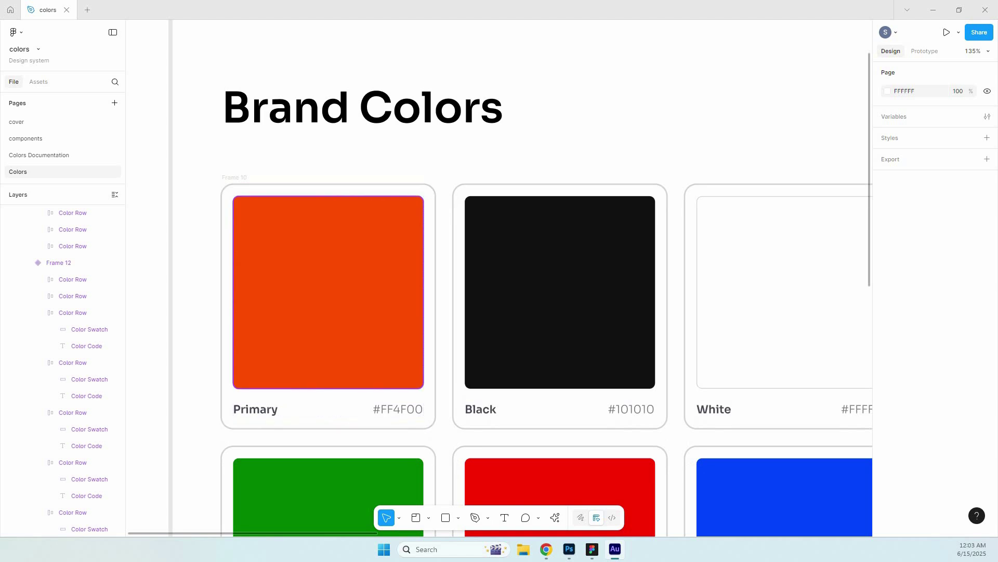
pyautogui.keyDown('ctrl'); pyautogui.click(328, 293); pyautogui.keyUp('ctrl')
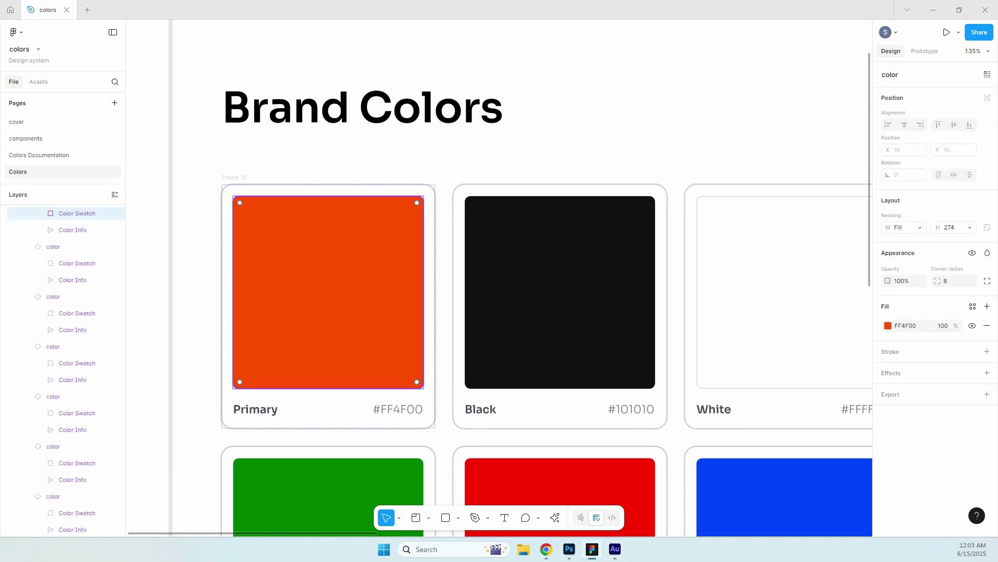
pyautogui.scroll(-3, 546, 286)
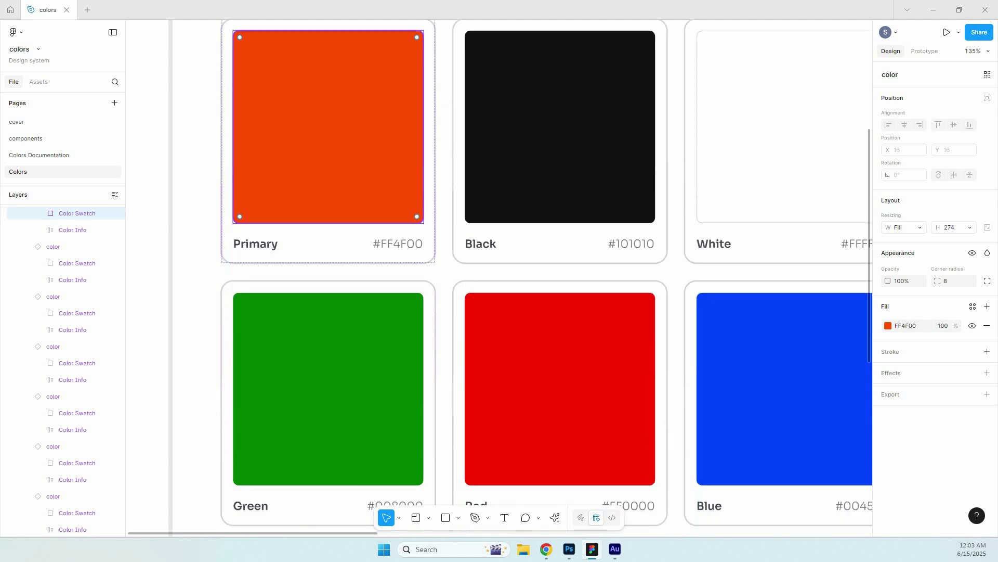
pyautogui.scroll(1, 546, 286)
pyautogui.keyDown('ctrl'); pyautogui.click(535, 182); pyautogui.keyUp('ctrl')
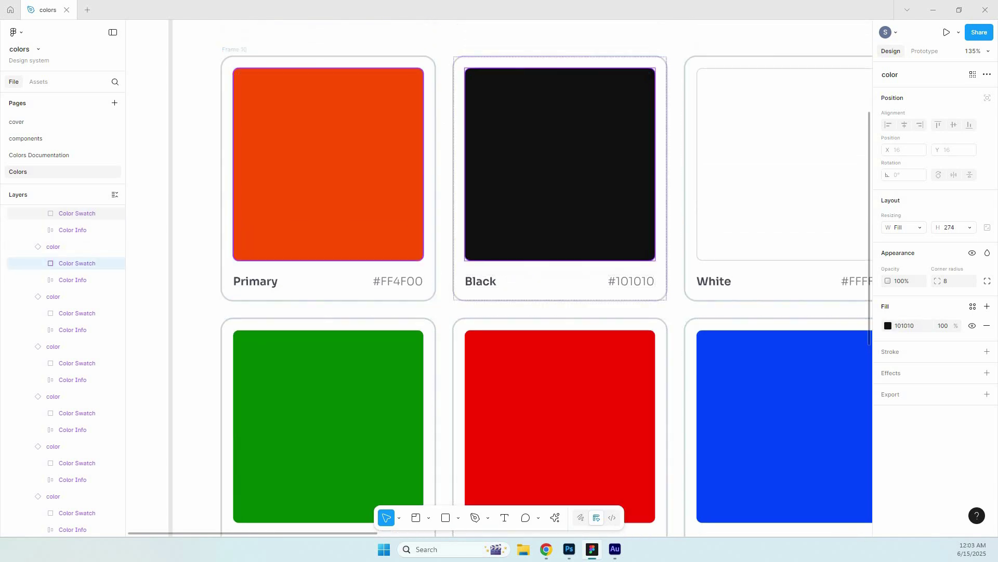
pyautogui.scroll(-2, 378, 166)
pyautogui.moveTo(504, 333); pyautogui.dragTo(431, 404)
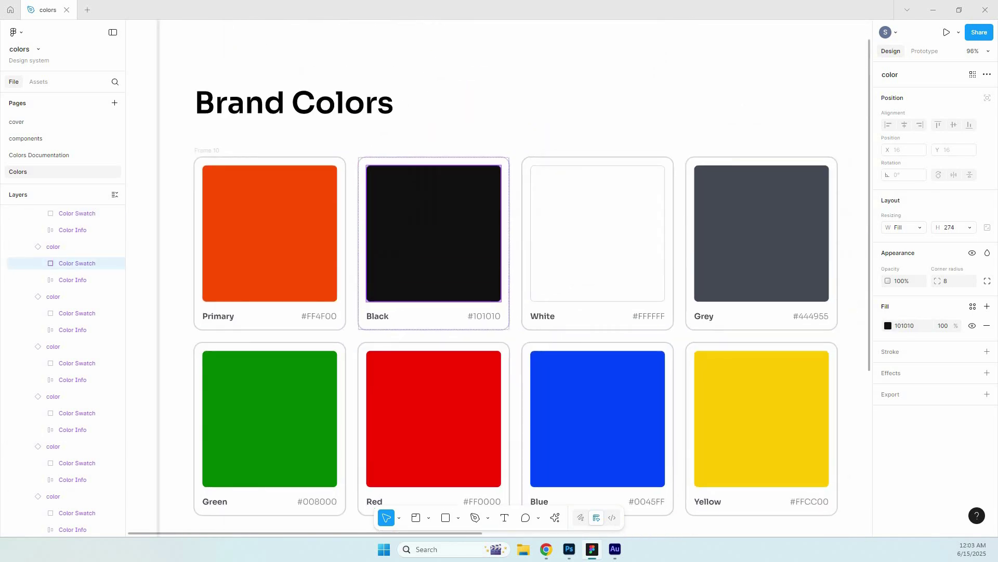
pyautogui.keyDown('ctrl'); pyautogui.click(598, 234); pyautogui.keyUp('ctrl')
pyautogui.keyDown('ctrl'); pyautogui.click(748, 234); pyautogui.keyUp('ctrl')
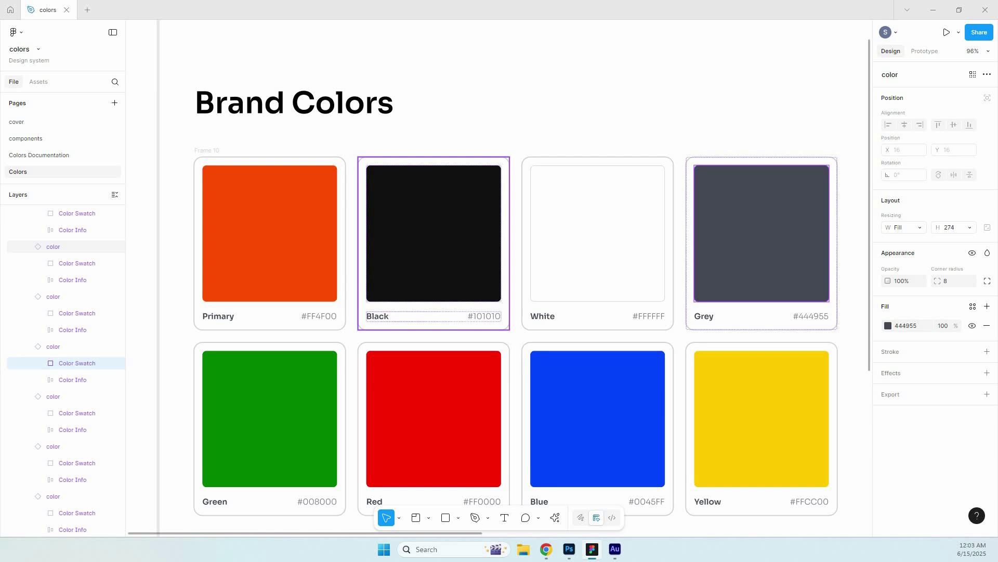
pyautogui.doubleClick(598, 233)
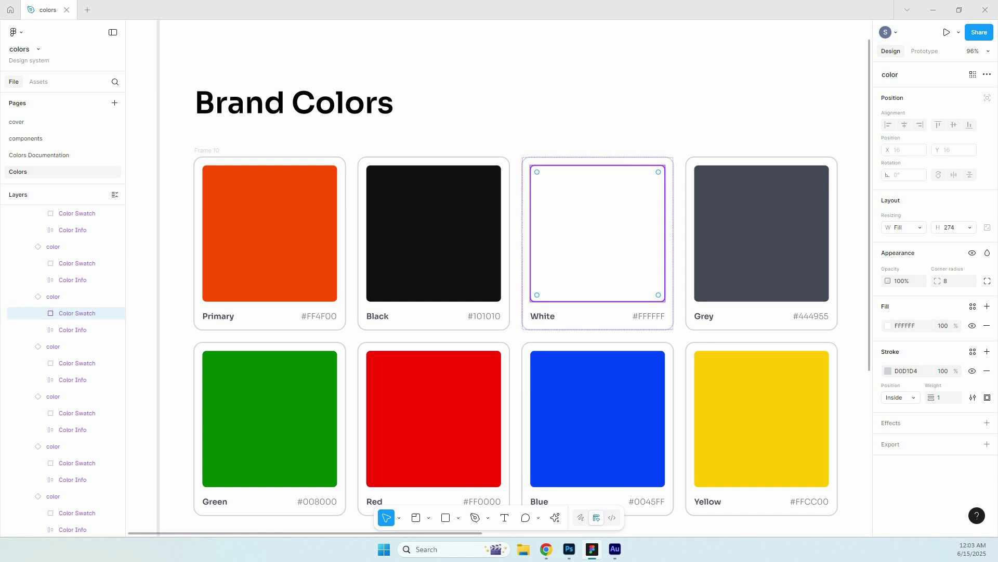
pyautogui.click(603, 124)
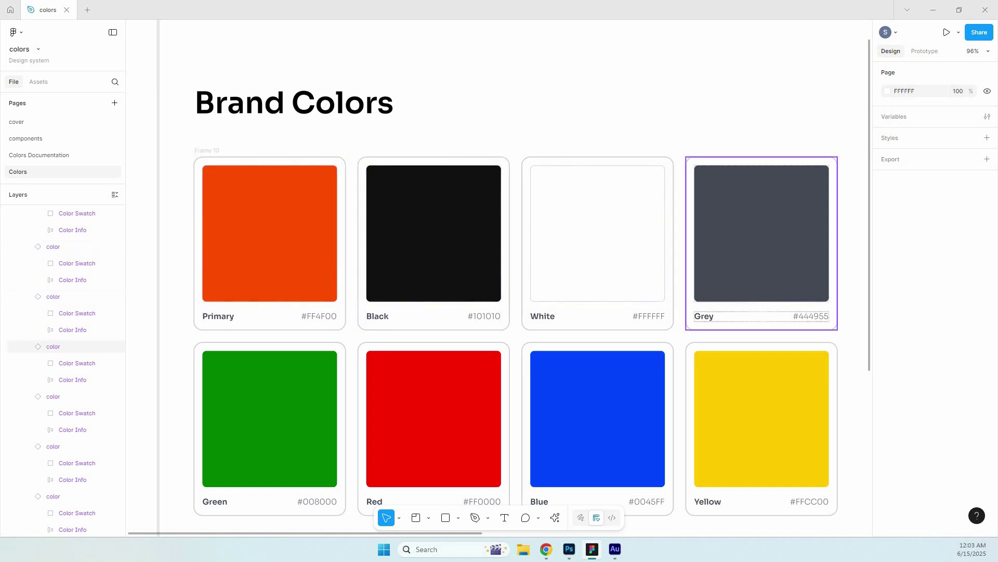
# Inspect the fills of the Green, Red, Blue and Yellow swatches in the second row of Brand Colors.
pyautogui.scroll(-3, 499, 281)
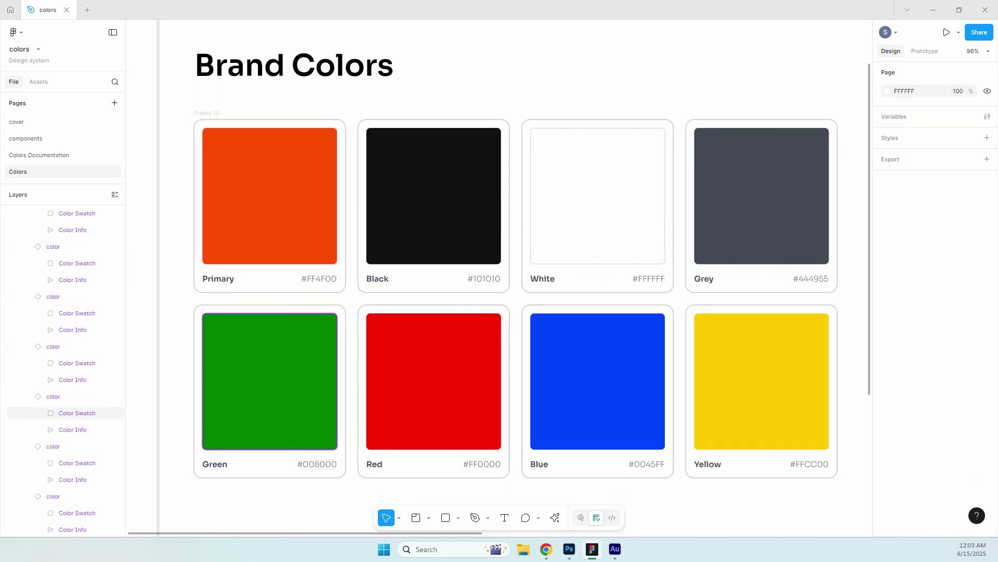
pyautogui.keyDown('ctrl'); pyautogui.click(270, 381); pyautogui.keyUp('ctrl')
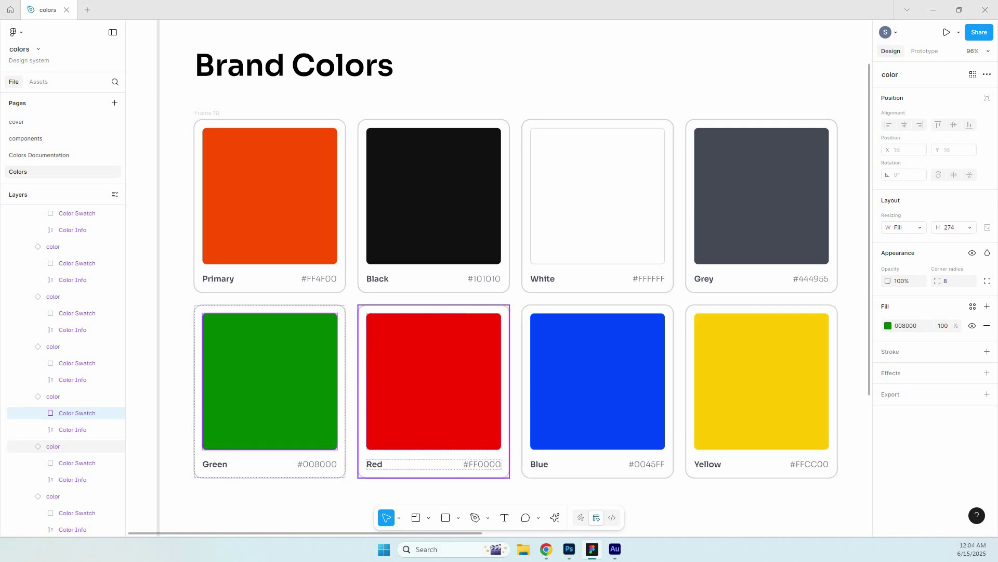
pyautogui.keyDown('ctrl'); pyautogui.click(434, 381); pyautogui.keyUp('ctrl')
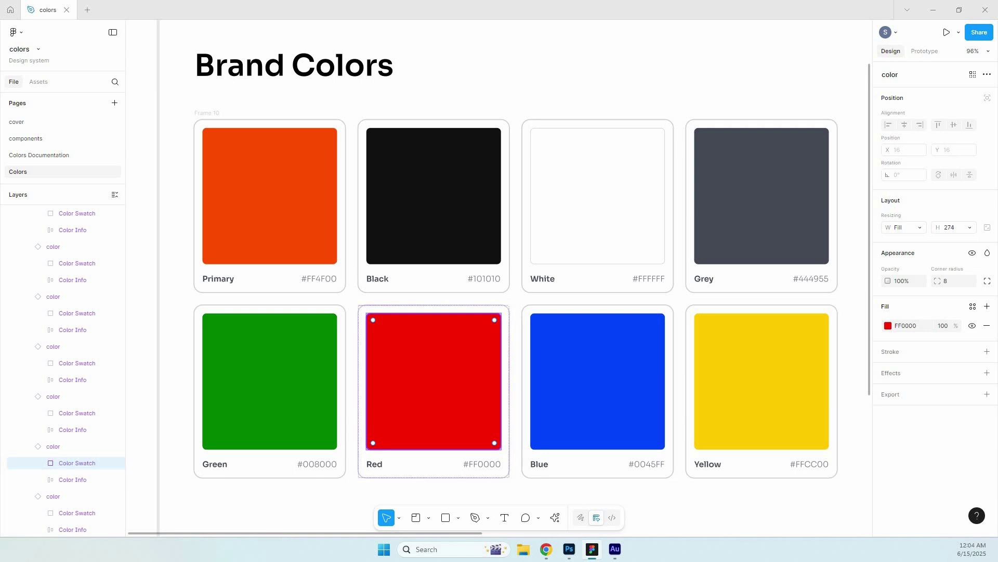
pyautogui.keyDown('ctrl'); pyautogui.click(597, 381); pyautogui.keyUp('ctrl')
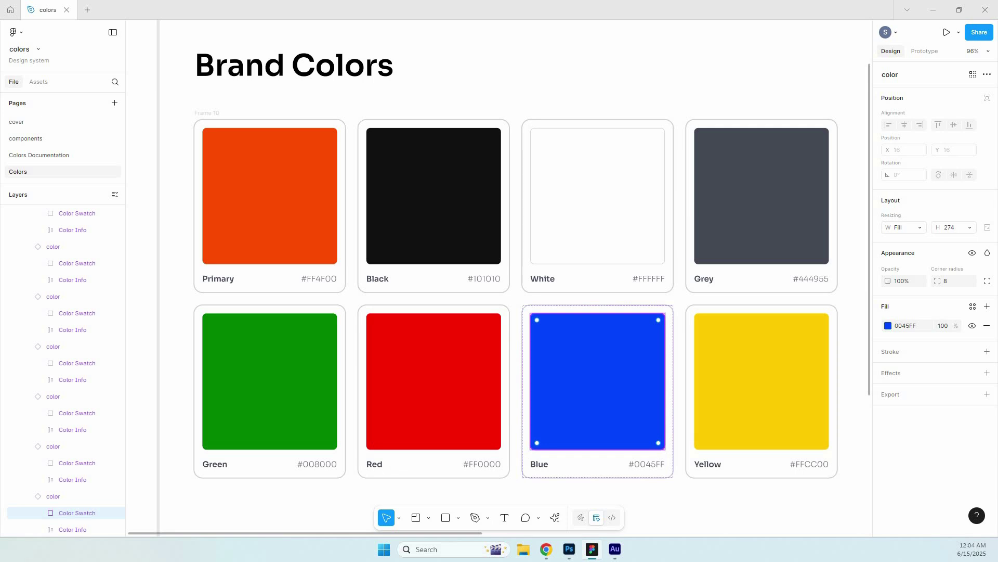
pyautogui.keyDown('ctrl'); pyautogui.click(762, 381); pyautogui.keyUp('ctrl')
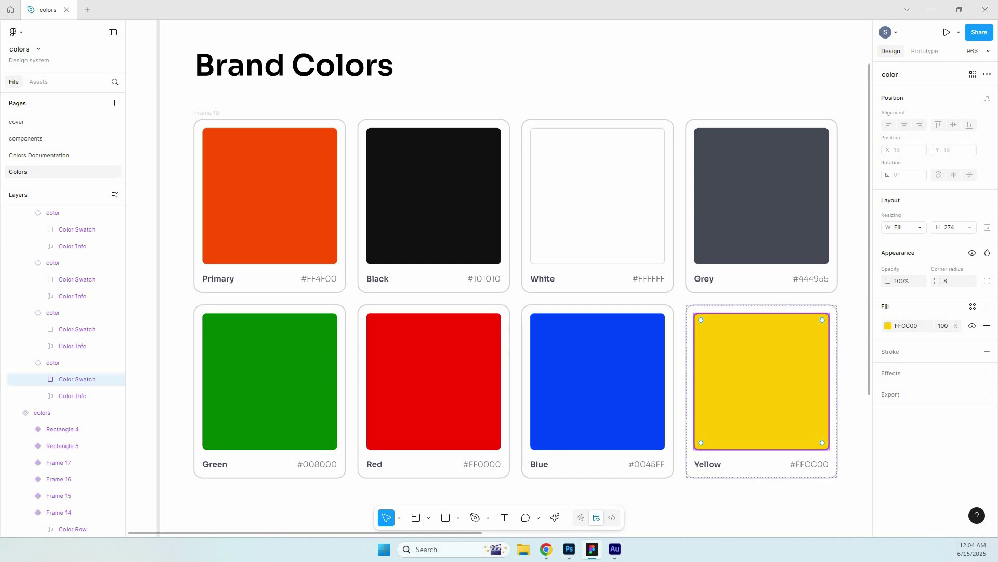
pyautogui.keyDown('ctrl'); pyautogui.scroll(2, 403, 216); pyautogui.keyUp('ctrl')
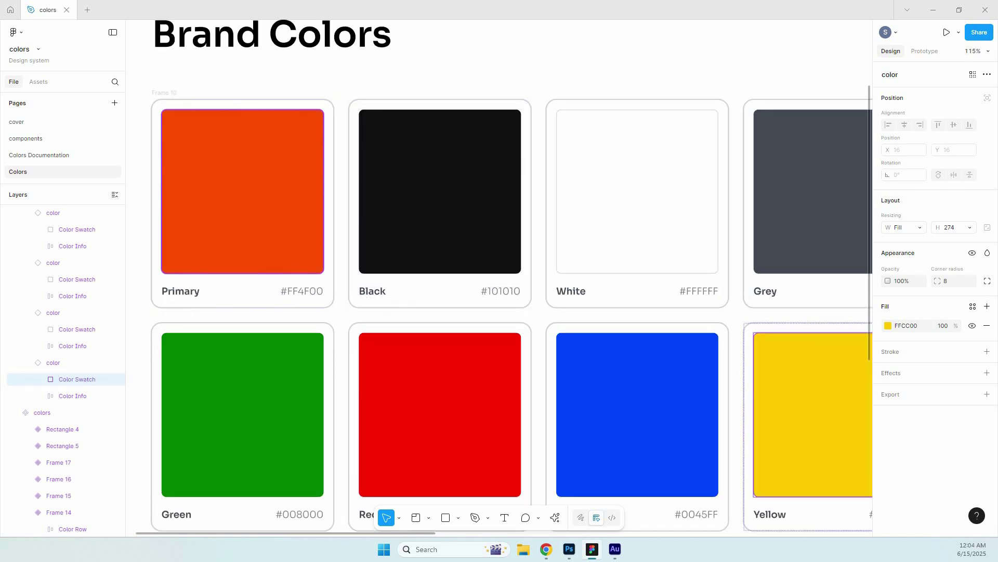
pyautogui.keyDown('ctrl'); pyautogui.scroll(-1, 283, 135); pyautogui.keyUp('ctrl')
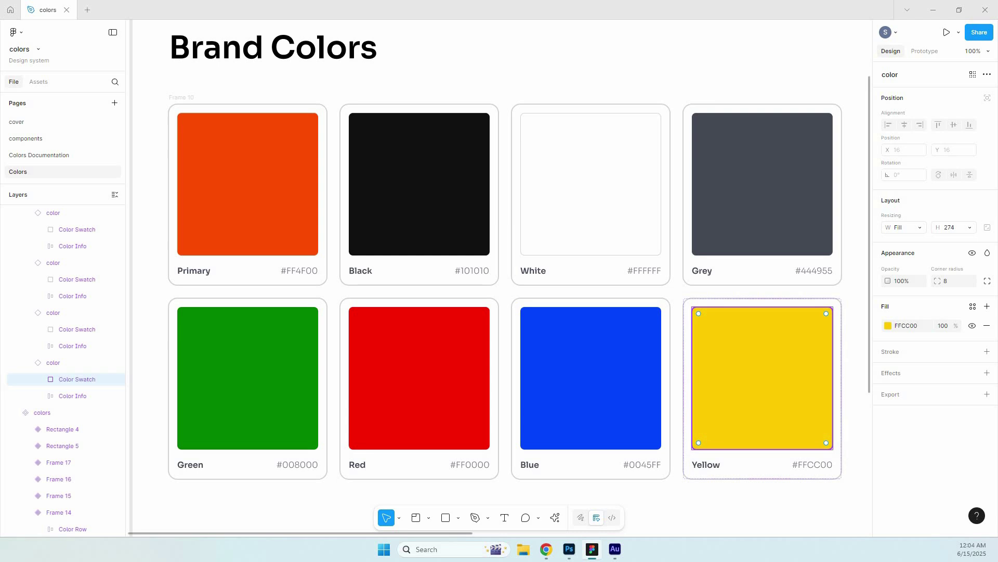
pyautogui.press('Escape')
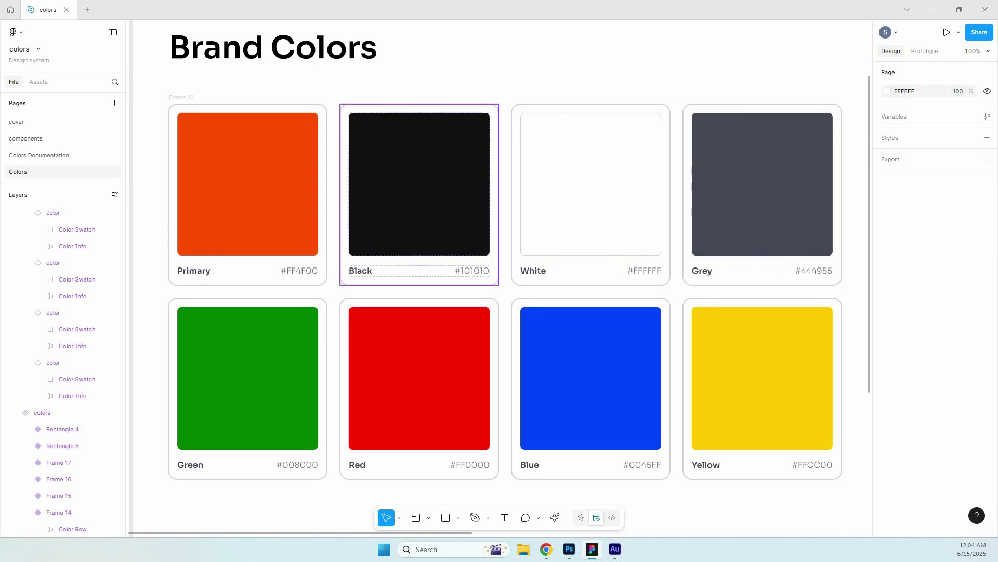
# Compare the Primary brand swatch with the #FF4F00 swatch in the orange shade column of the colors component.
pyautogui.moveTo(239, 208); pyautogui.dragTo(414, 290)
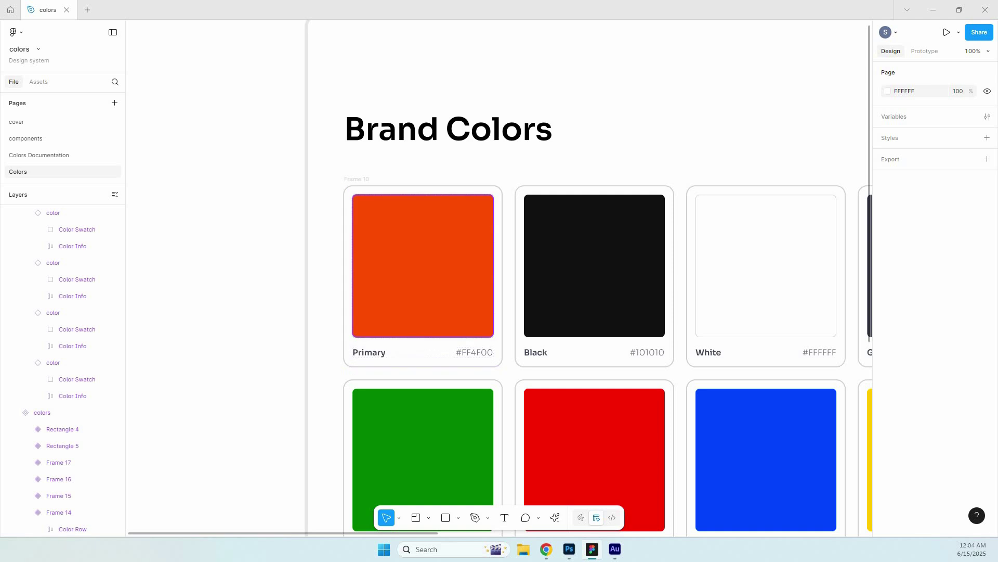
pyautogui.keyDown('ctrl'); pyautogui.click(414, 290); pyautogui.keyUp('ctrl')
pyautogui.click(769, 135)
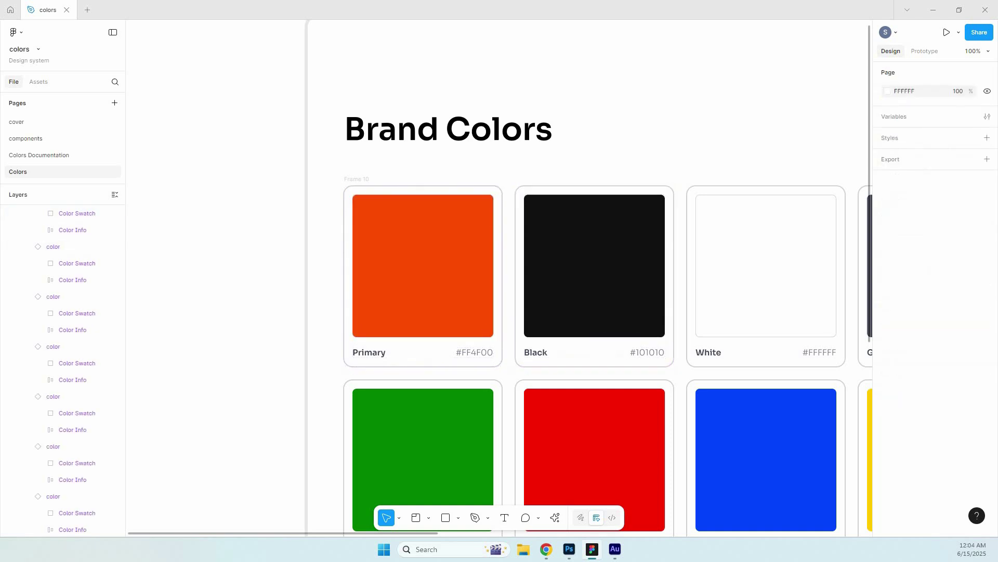
pyautogui.moveTo(770, 135); pyautogui.dragTo(280, 183)
pyautogui.scroll(3, 816, 365)
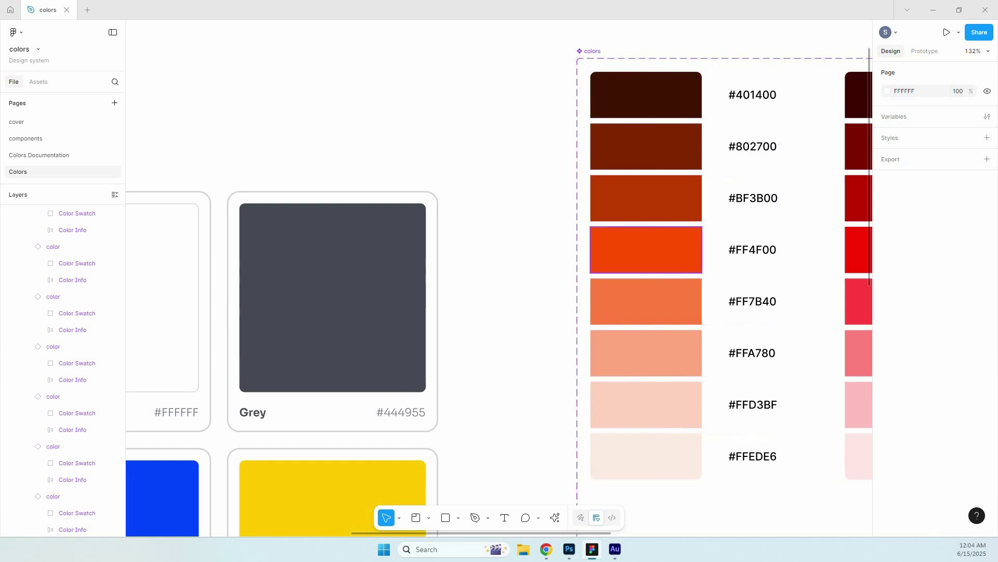
pyautogui.keyDown('ctrl'); pyautogui.click(645, 249); pyautogui.keyUp('ctrl')
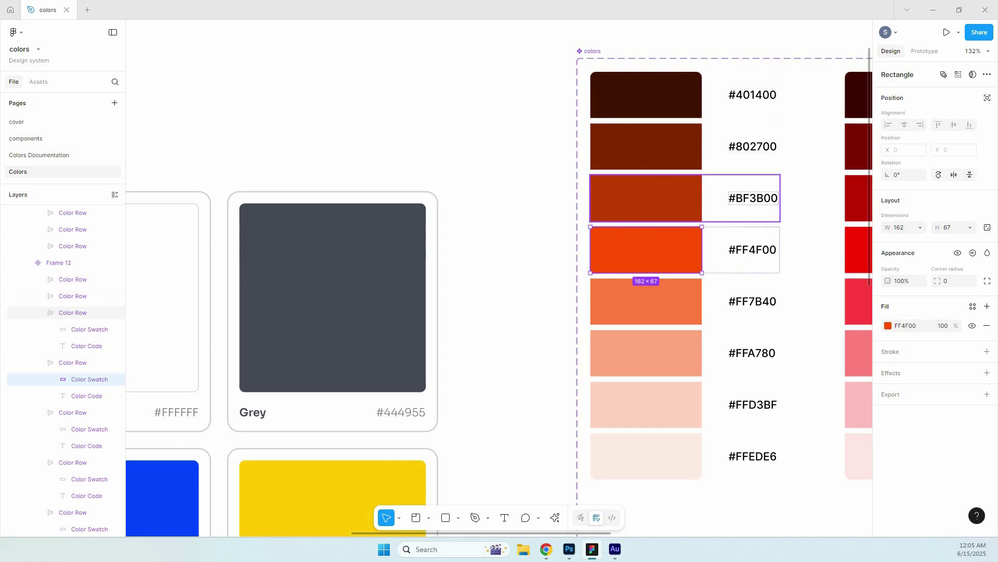
pyautogui.scroll(-1, 499, 284)
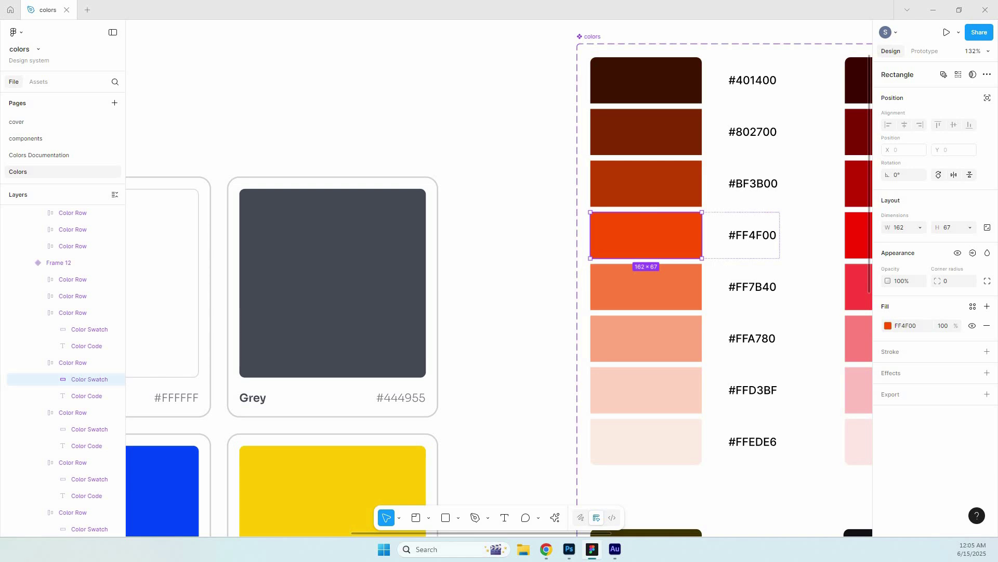
pyautogui.press('Escape')
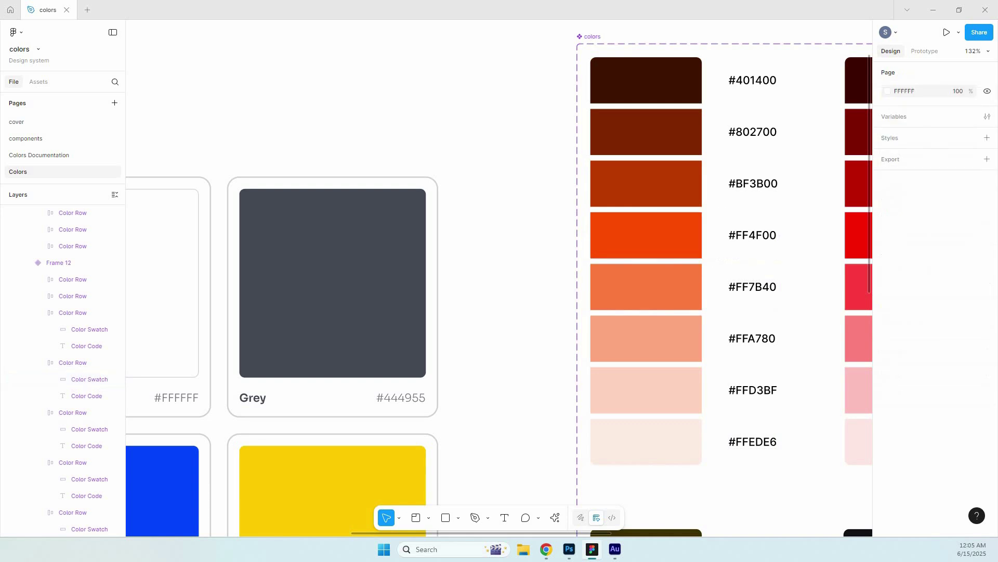
# Open the Colors Documentation page and examine the sheet with the Font Family and Brand Core Colors sections.
pyautogui.click(40, 155)
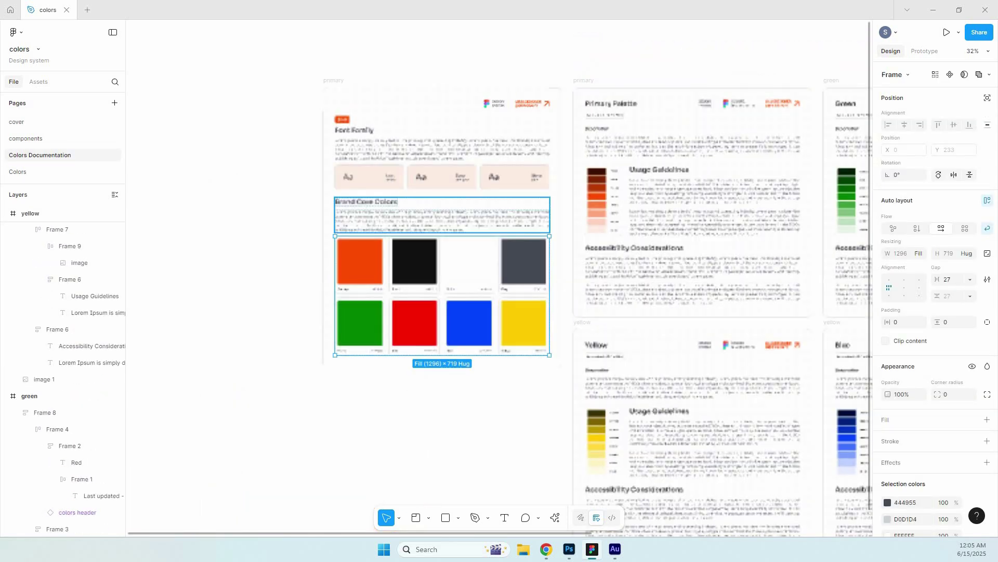
pyautogui.click(291, 149)
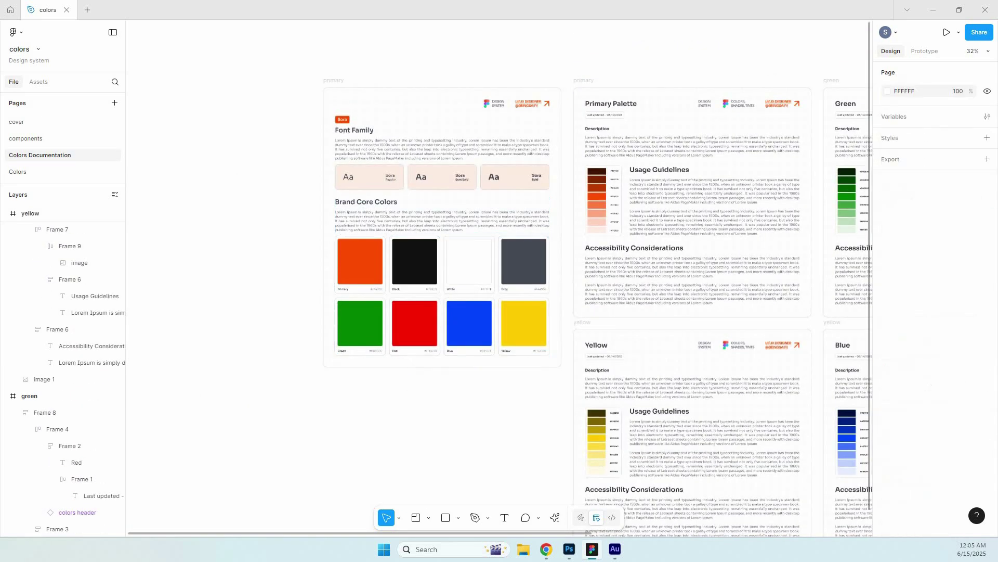
pyautogui.scroll(3, 292, 150)
pyautogui.scroll(1, 291, 149)
pyautogui.scroll(-1, 291, 149)
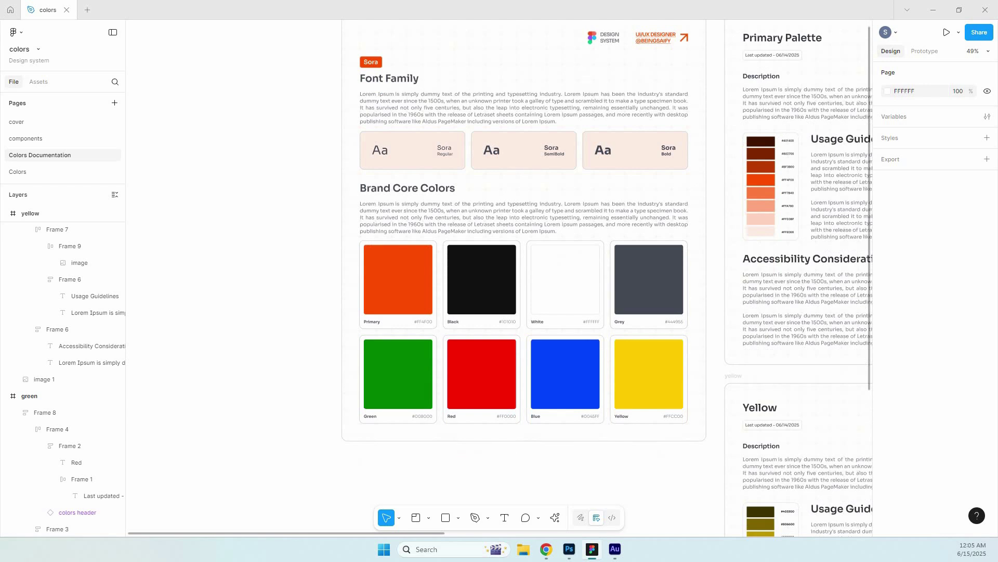
pyautogui.scroll(1, 520, 260)
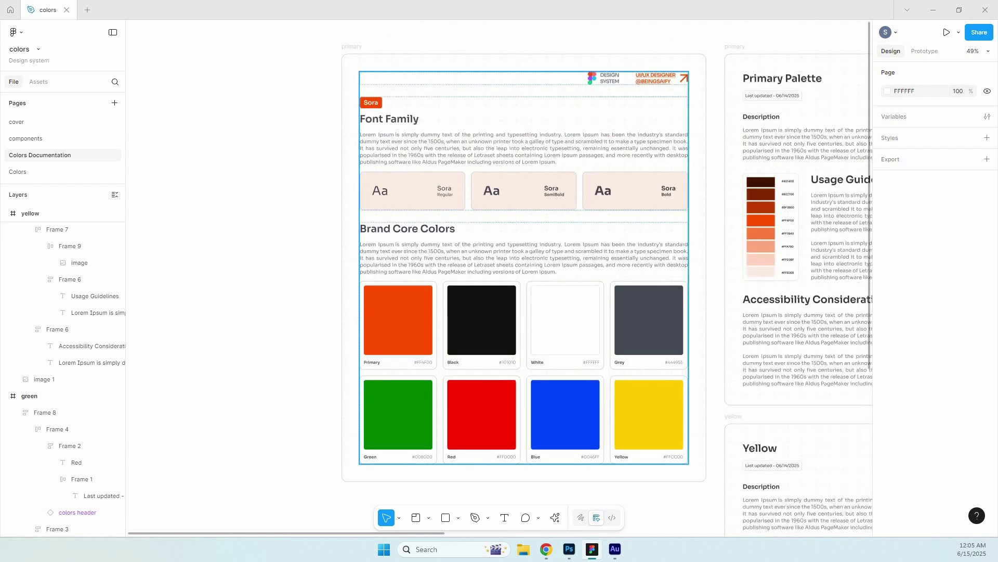
# Examine the Primary Palette, Green, Red, Yellow, Blue and Greys documentation sheets with their shade scales and usage guidelines.
pyautogui.scroll(-2, 316, 188)
pyautogui.scroll(1, 316, 191)
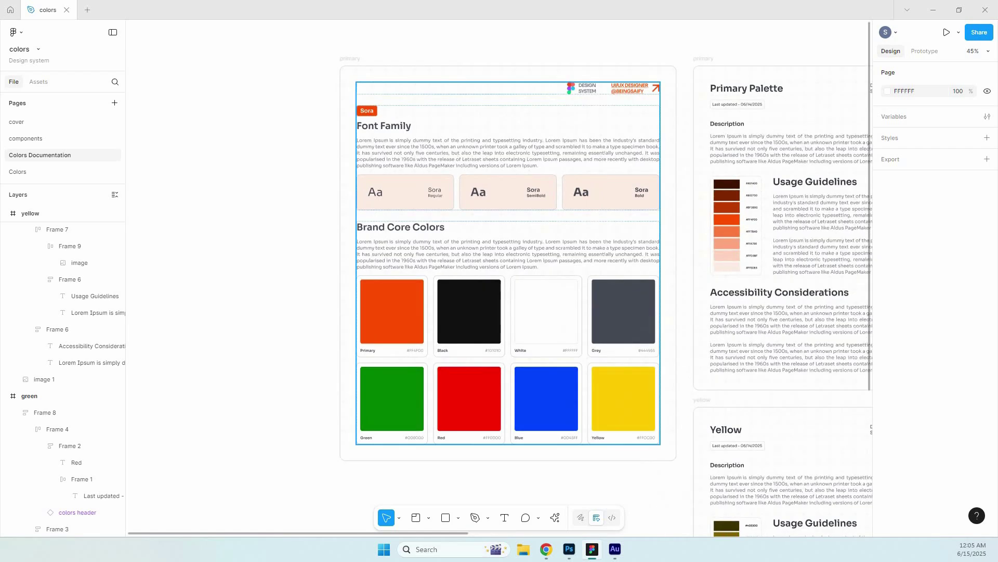
pyautogui.moveTo(754, 250); pyautogui.dragTo(465, 256)
pyautogui.hscroll(8, 500, 299)
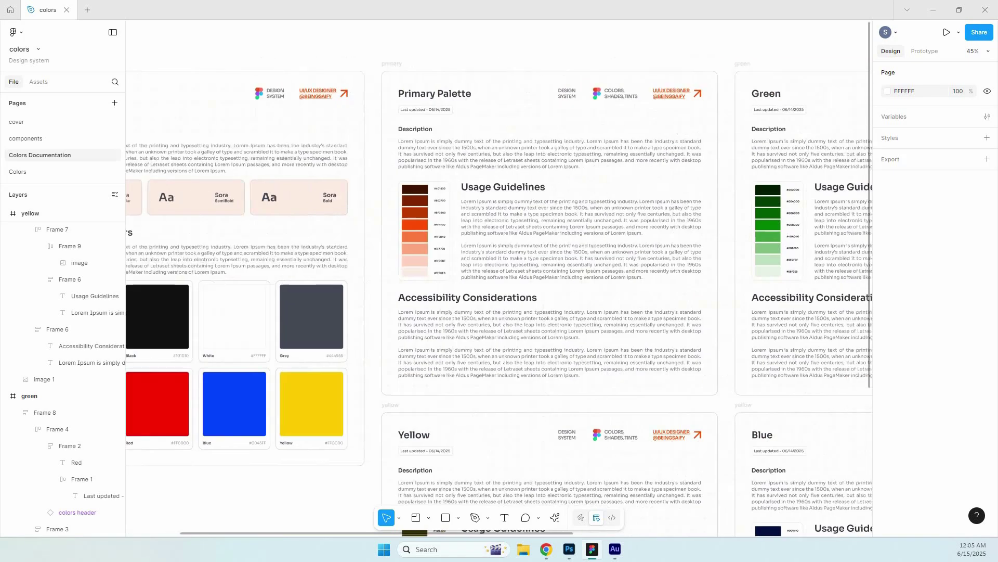
pyautogui.scroll(-6, 499, 278)
pyautogui.hscroll(3, 499, 279)
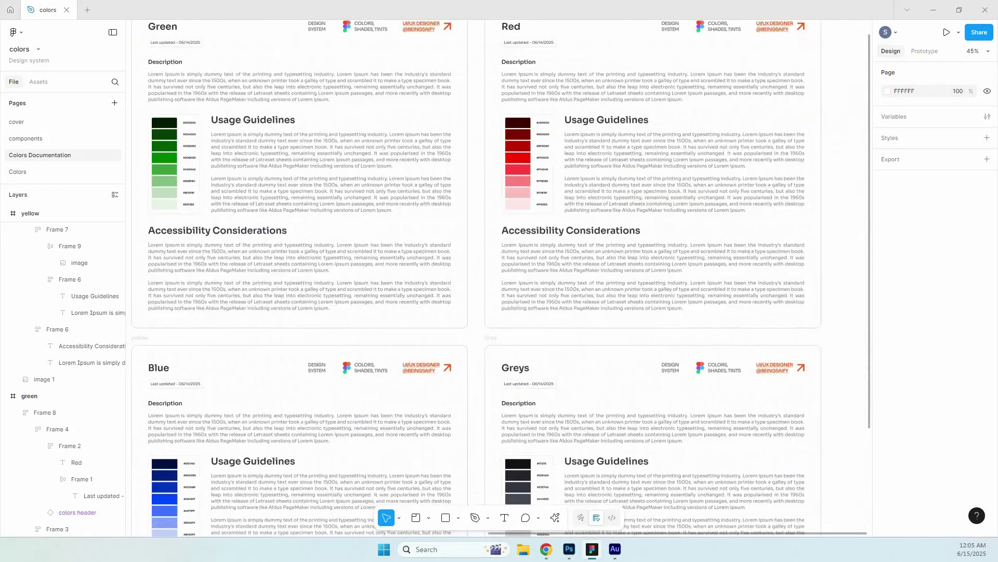
pyautogui.scroll(2, 499, 260)
pyautogui.hscroll(-8, 499, 260)
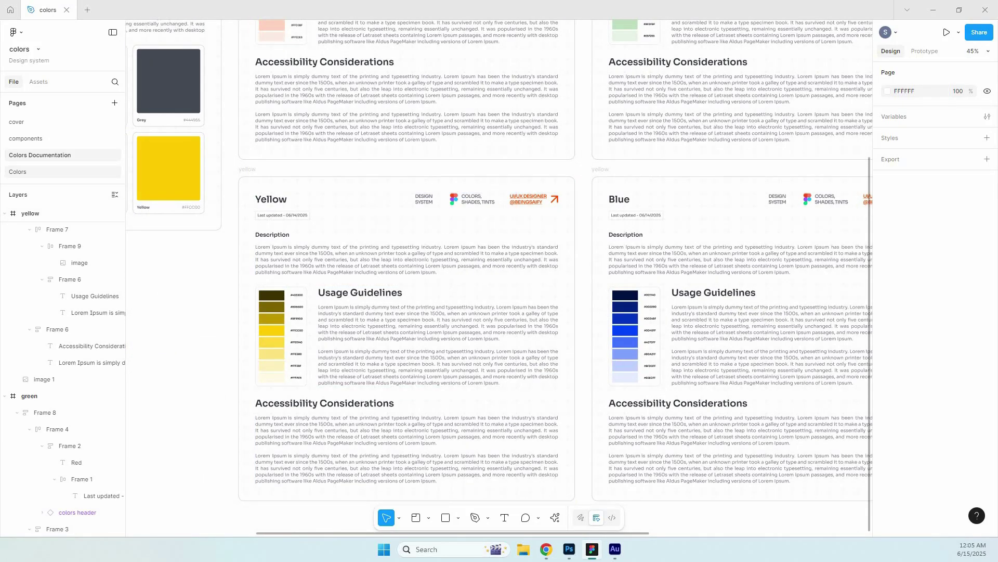
# Open the Colors page and examine the shade columns of the colors component beside the Brand Colors swatches.
pyautogui.click(18, 171)
pyautogui.hotkey('shift', '1')
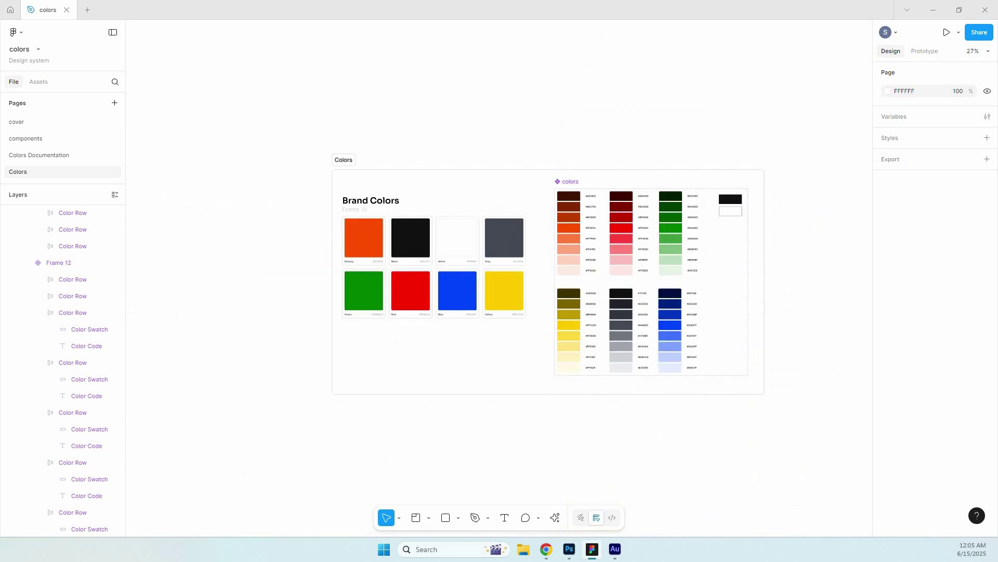
pyautogui.scroll(2, 552, 221)
pyautogui.scroll(-1, 552, 222)
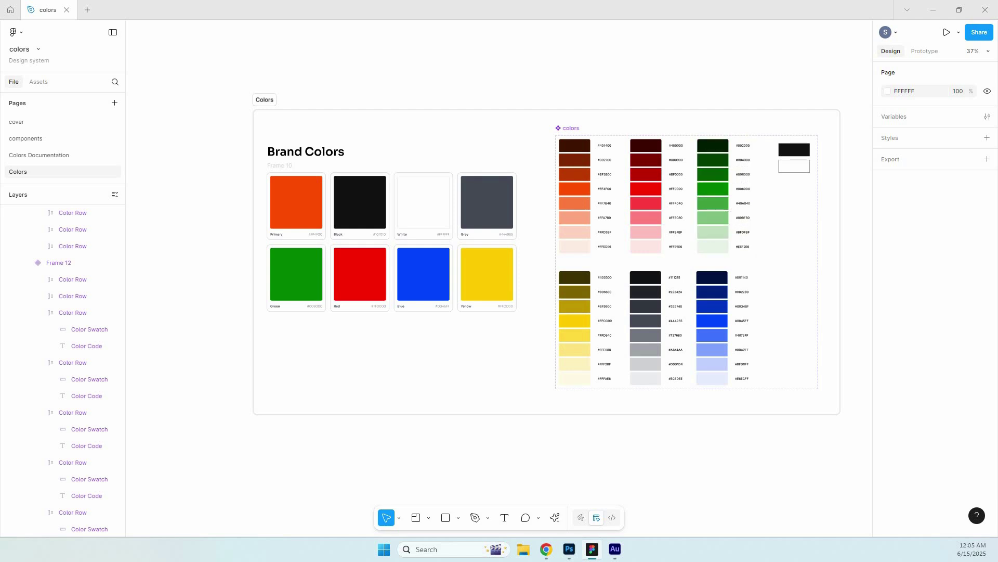
pyautogui.scroll(5, 631, 149)
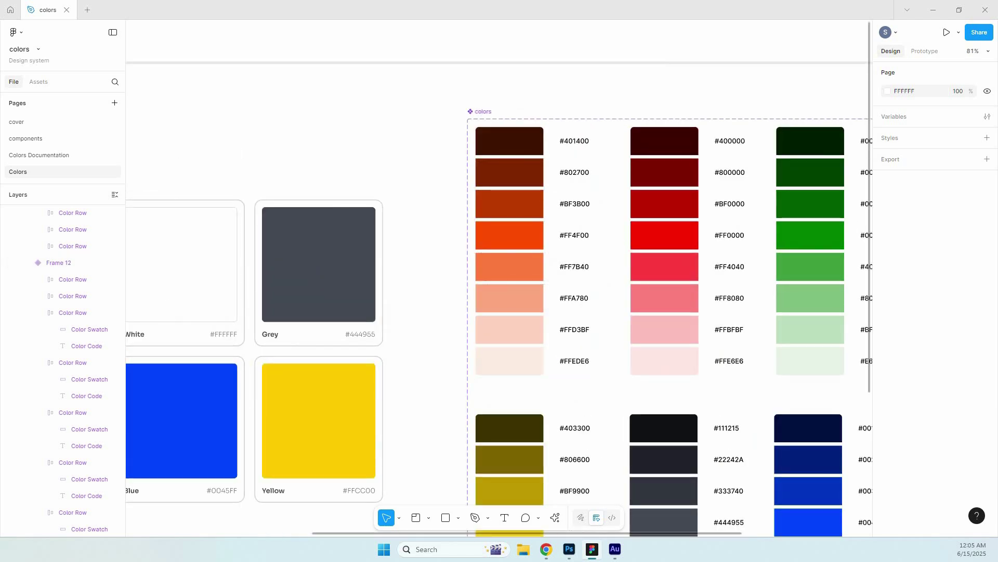
pyautogui.scroll(-5, 465, 268)
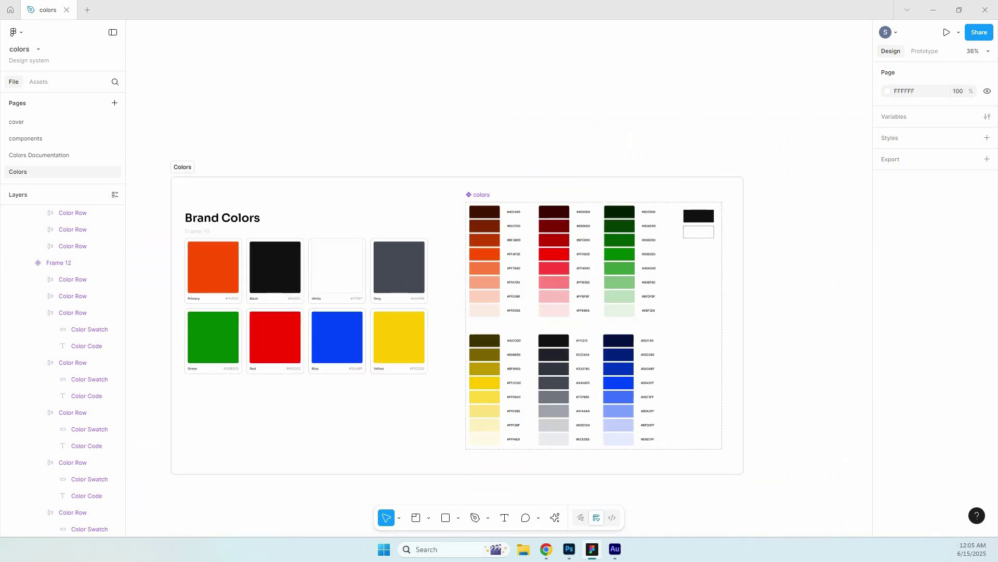
pyautogui.hscroll(5, 499, 323)
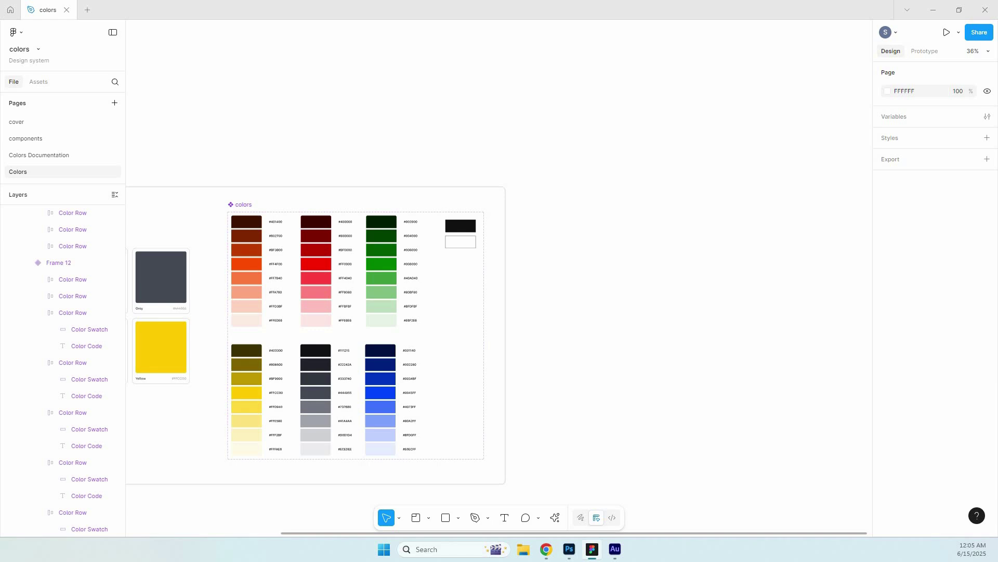
# Draw a rectangle about 709 × 216 on the empty canvas beside the Colors frame.
pyautogui.press('r')
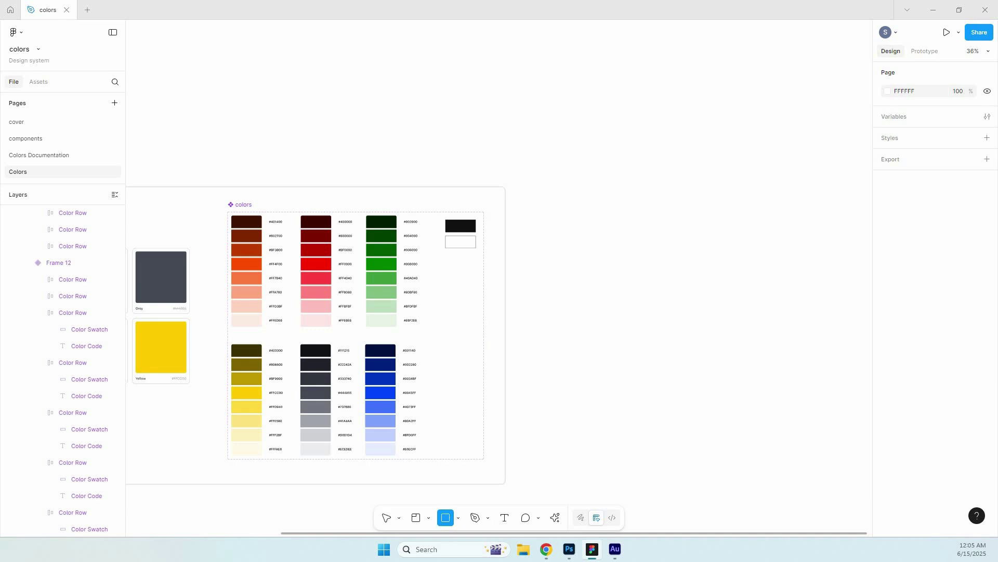
pyautogui.moveTo(523, 178); pyautogui.dragTo(655, 218)
pyautogui.hscroll(4, 499, 280)
pyautogui.scroll(-2, 499, 281)
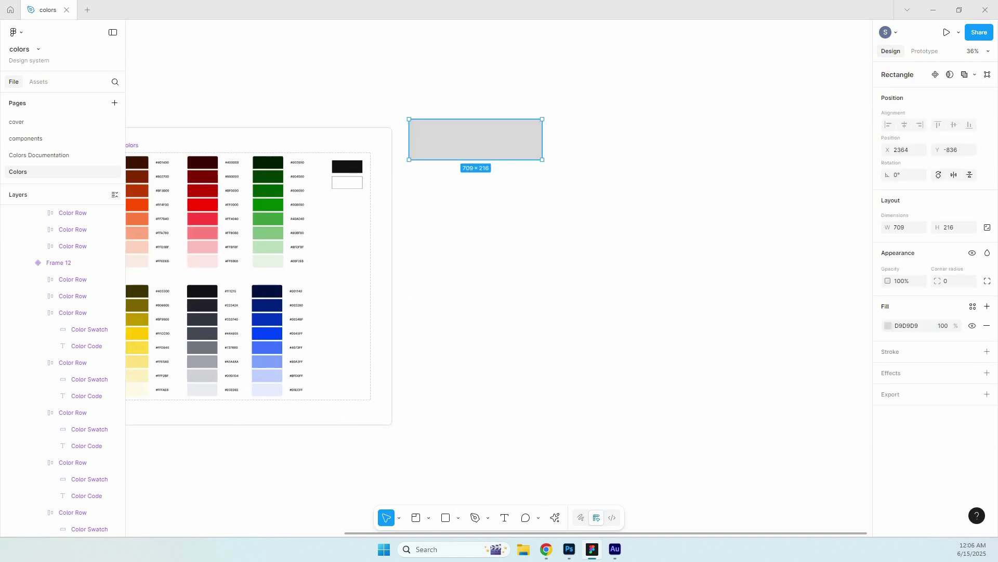
# Fill the new rectangle with #FF4F00 sampled from the orange shade column of the colors component.
pyautogui.press('i')
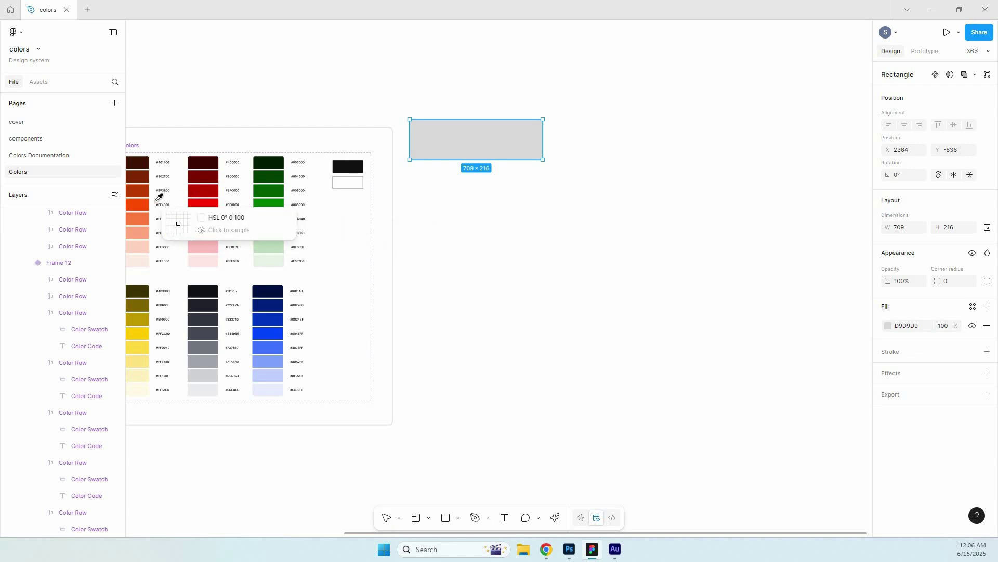
pyautogui.click(142, 205)
pyautogui.scroll(5, 531, 116)
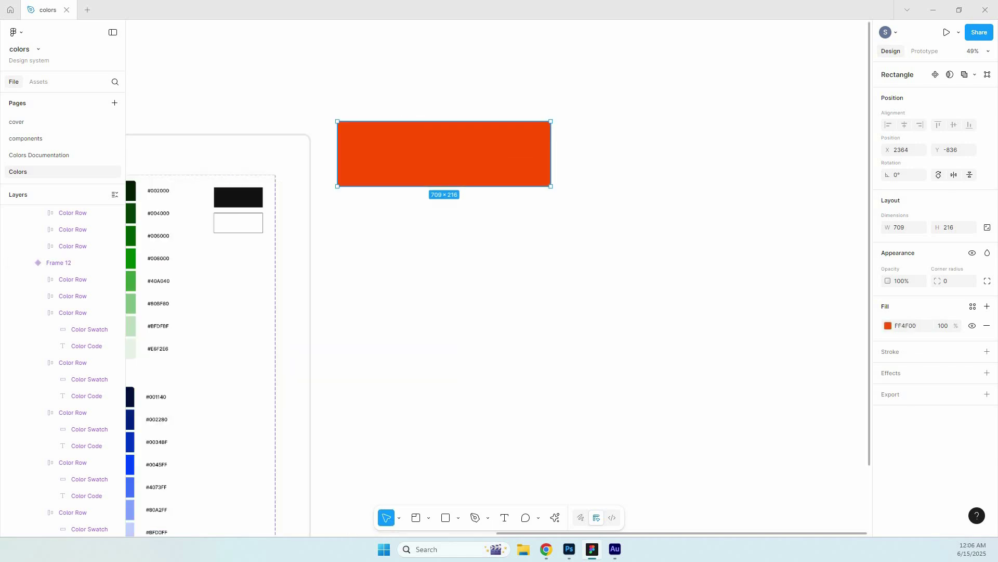
pyautogui.scroll(2, 565, 276)
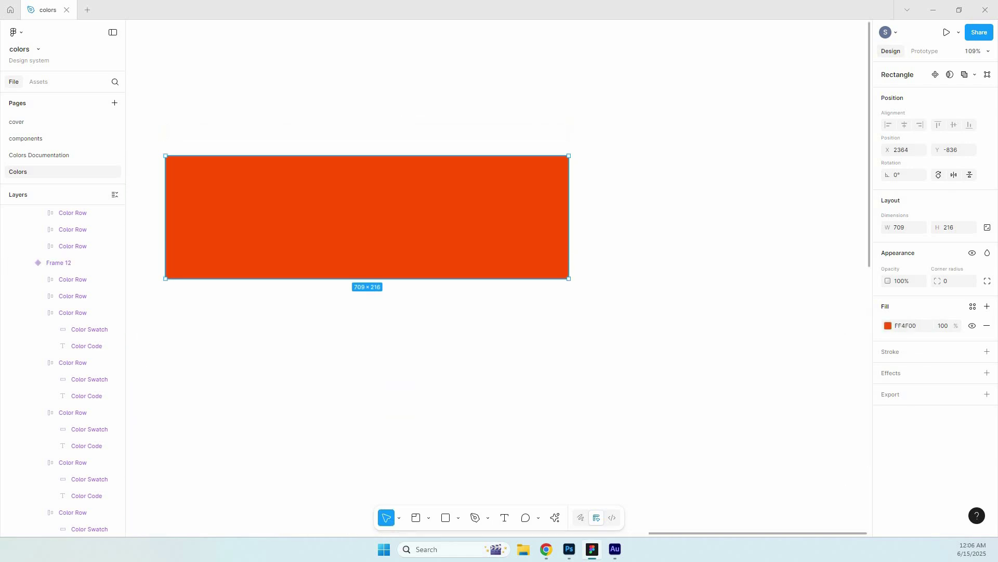
pyautogui.scroll(-1, 565, 275)
pyautogui.scroll(-1, 565, 276)
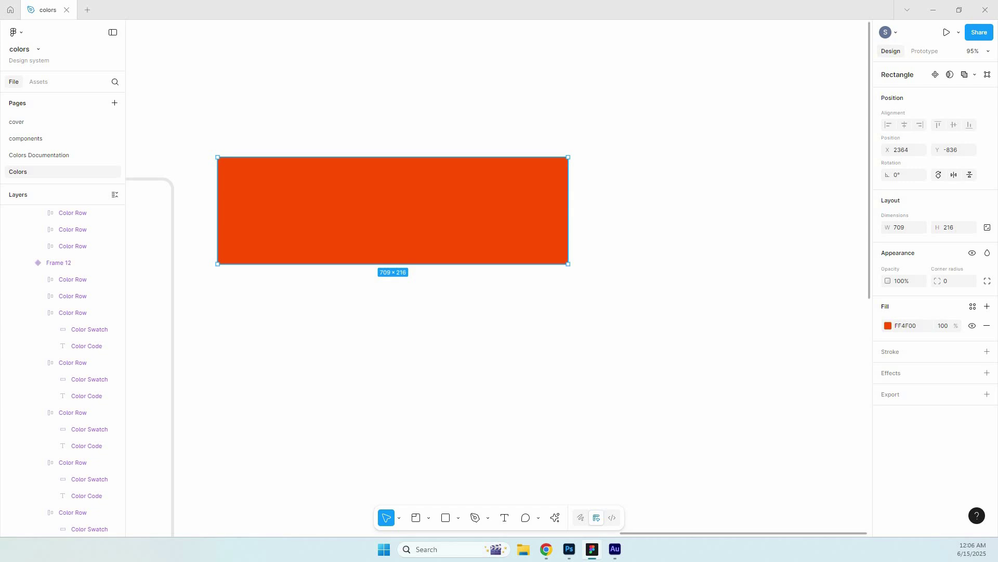
pyautogui.scroll(-3, 347, 262)
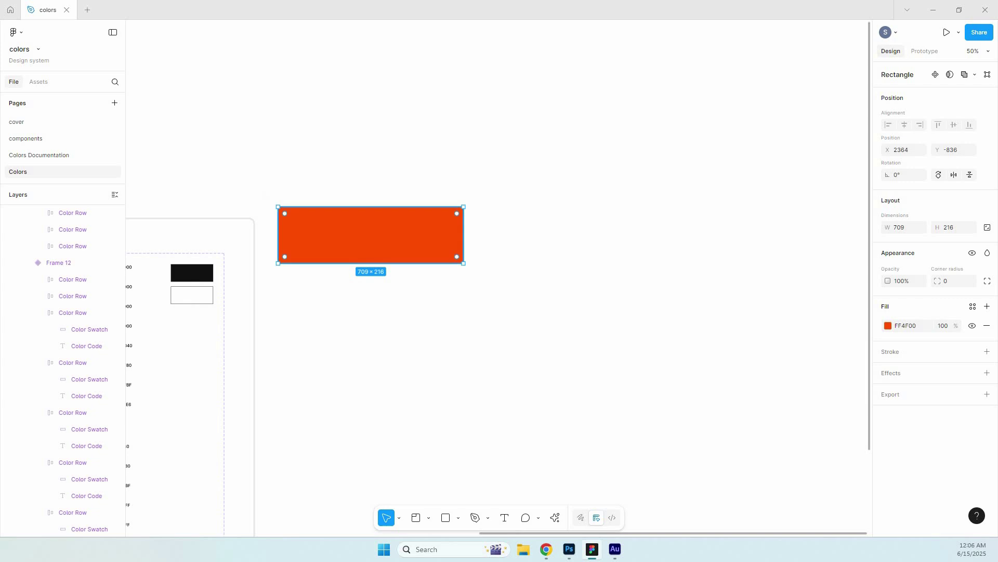
# Move the orange rectangle away from the Colors frame and duplicate it below and above to form an evenly spaced stack of three.
pyautogui.moveTo(364, 238); pyautogui.dragTo(364, 275)
pyautogui.moveTo(371, 255); pyautogui.dragTo(367, 254)
pyautogui.moveTo(367, 254); pyautogui.dragTo(488, 311)
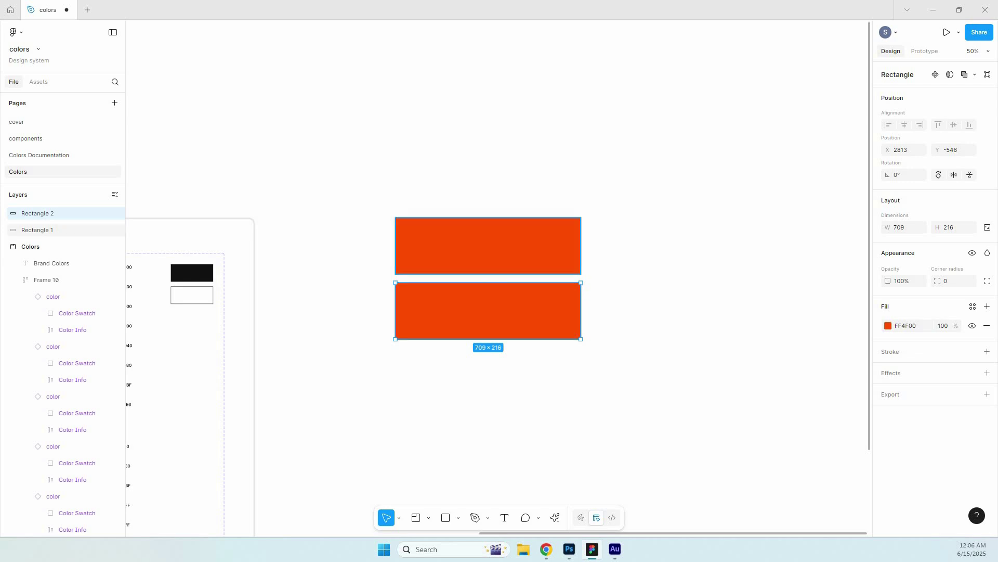
pyautogui.moveTo(488, 246); pyautogui.dragTo(488, 180)
pyautogui.moveTo(515, 307); pyautogui.dragTo(380, 365)
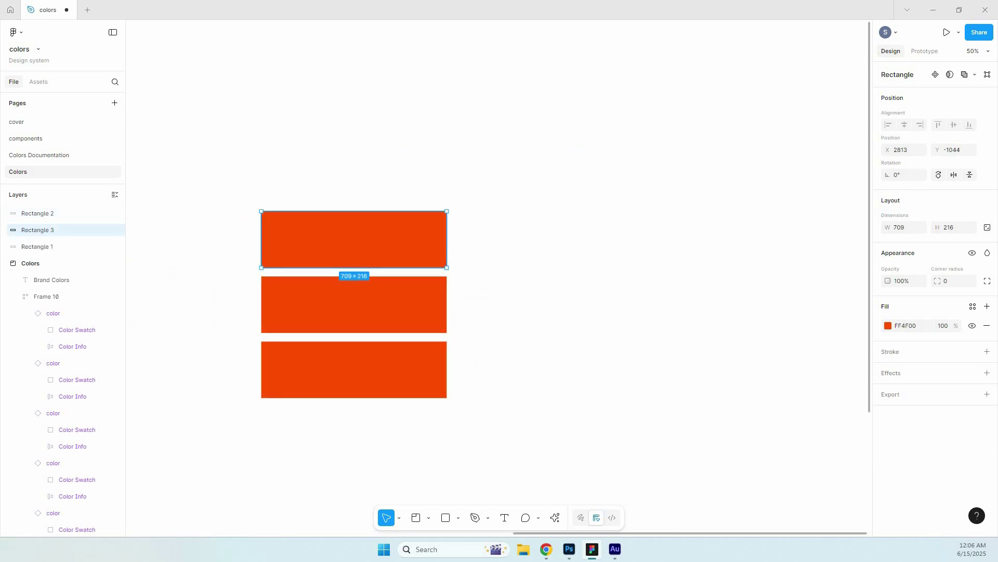
pyautogui.scroll(1, 401, 317)
pyautogui.press('Escape')
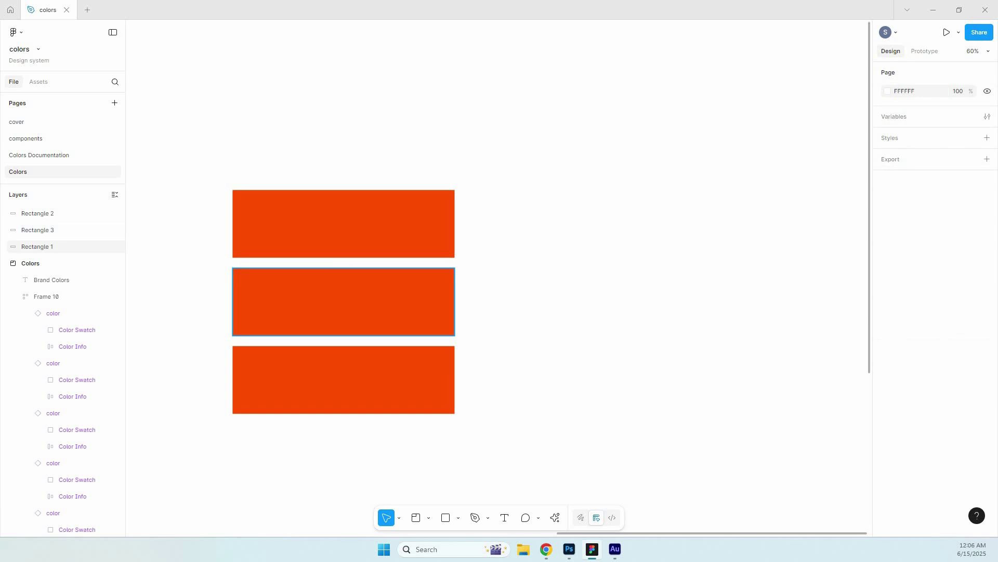
# Duplicate the upper two rectangles of the stack together onto the empty canvas to its right.
pyautogui.click(395, 307)
pyautogui.keyDown('shift'); pyautogui.click(393, 234); pyautogui.keyUp('shift')
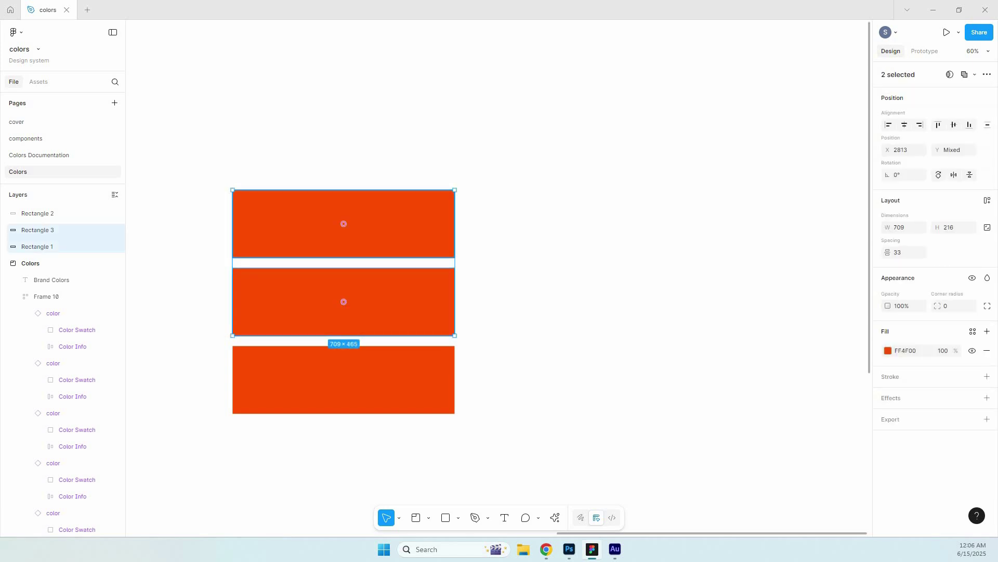
pyautogui.moveTo(392, 234); pyautogui.dragTo(763, 219)
pyautogui.press('Escape')
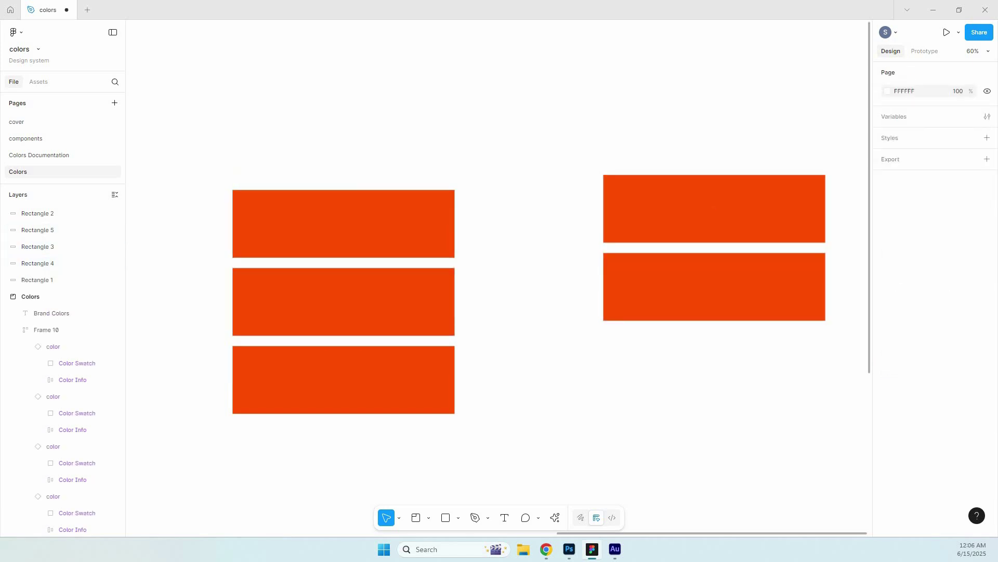
pyautogui.moveTo(562, 364); pyautogui.dragTo(494, 359)
pyautogui.hscroll(-1, 475, 286)
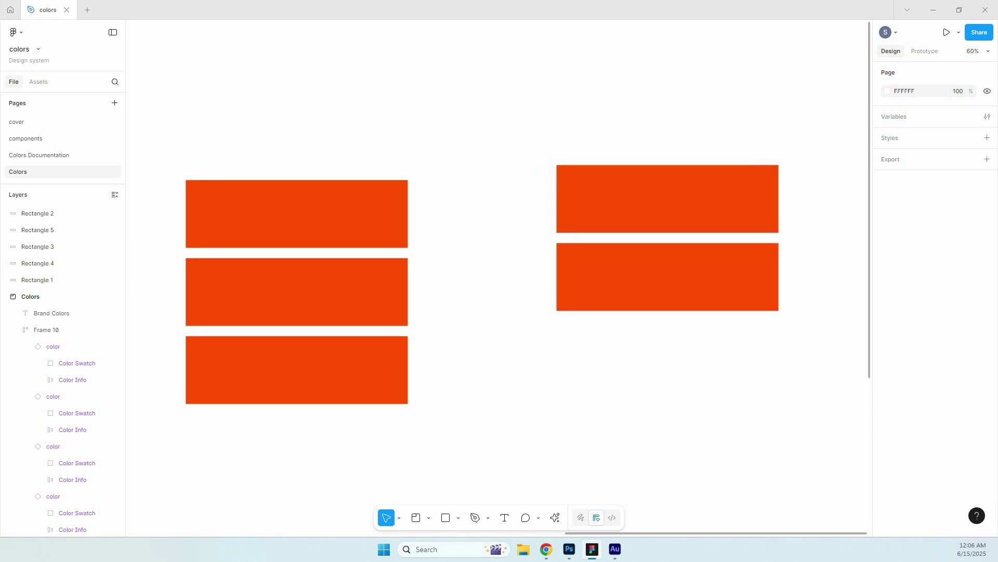
# Duplicate the upper rectangle of the separate pair above itself and set the copy's fill to 000000.
pyautogui.click(667, 200)
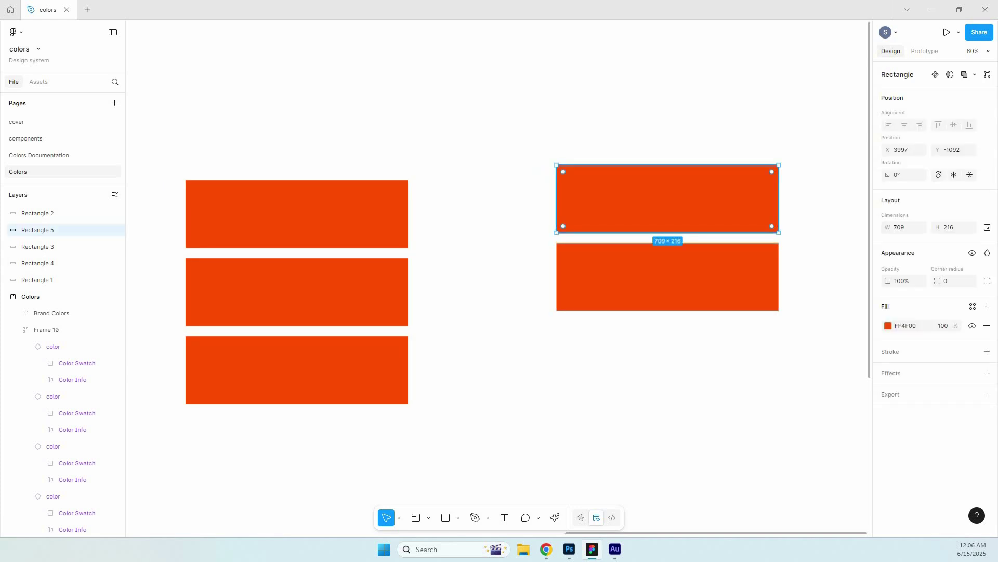
pyautogui.moveTo(667, 199); pyautogui.dragTo(662, 154)
pyautogui.hotkey('ctrl', 'z')
pyautogui.moveTo(668, 199); pyautogui.dragTo(671, 121)
pyautogui.click(905, 325)
pyautogui.write('000')
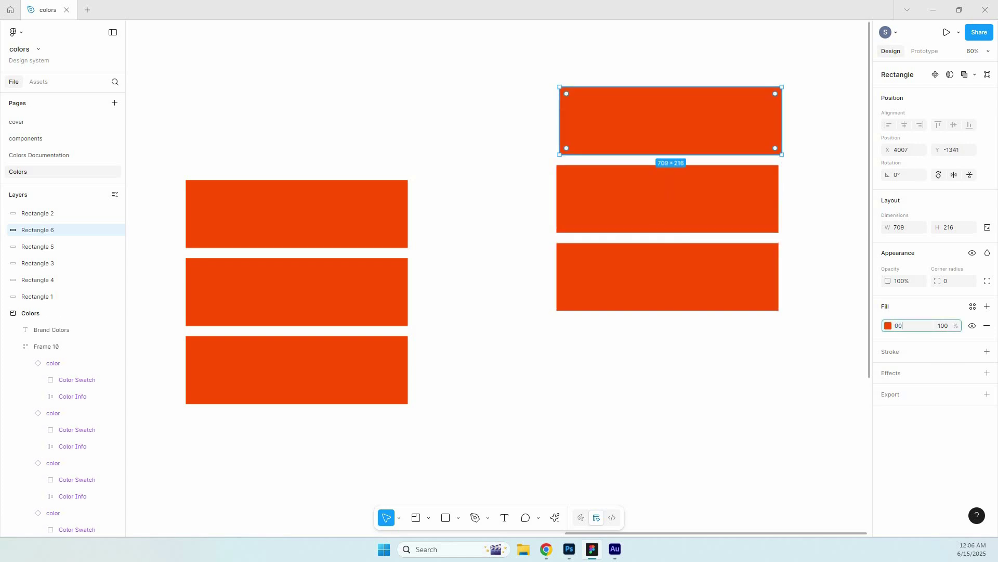
pyautogui.press('Return')
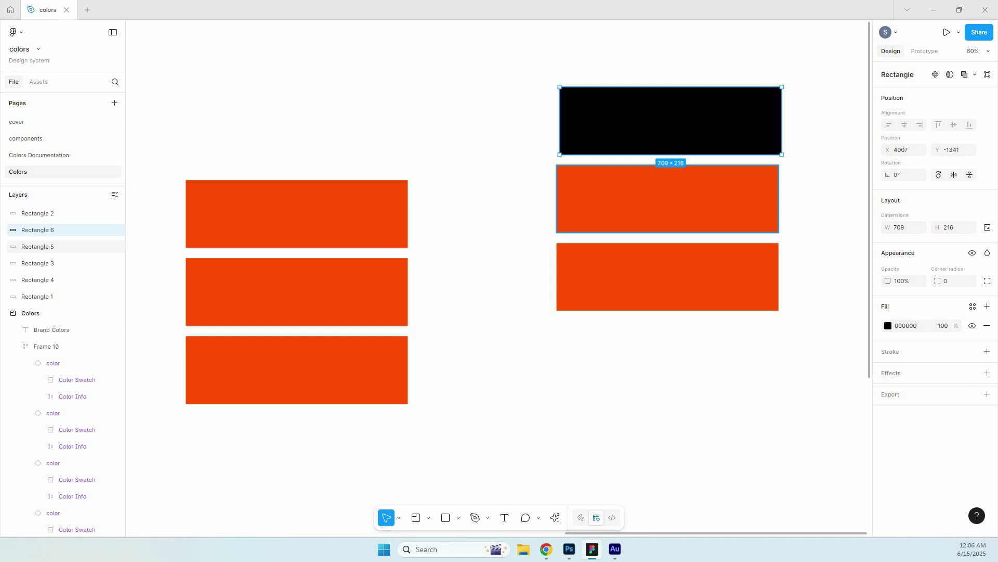
# Place the black rectangle behind the upper orange rectangle of the pair and align all three on their horizontal centers.
pyautogui.moveTo(671, 120); pyautogui.dragTo(671, 198)
pyautogui.hotkey('ctrl', '[')
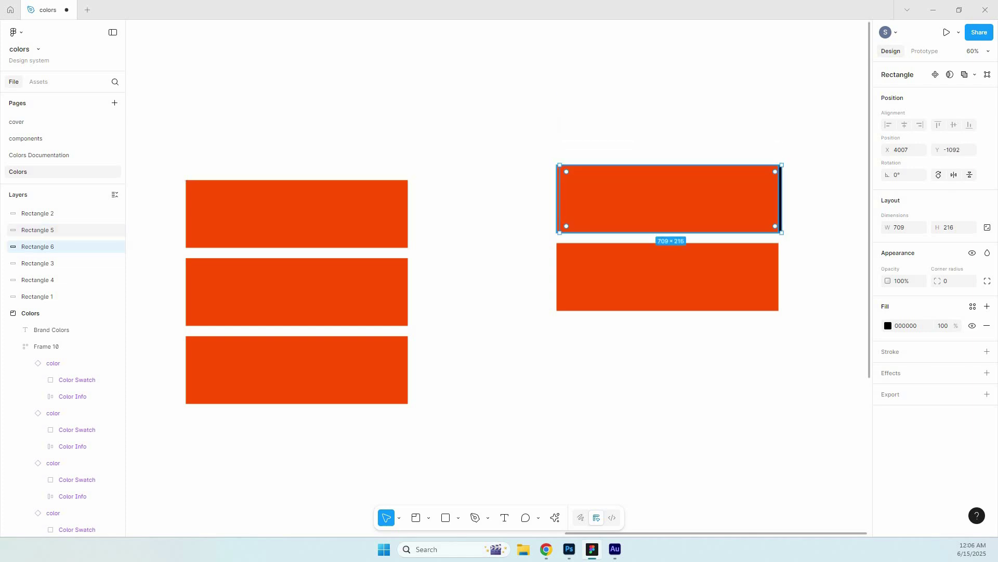
pyautogui.moveTo(620, 102); pyautogui.dragTo(681, 342)
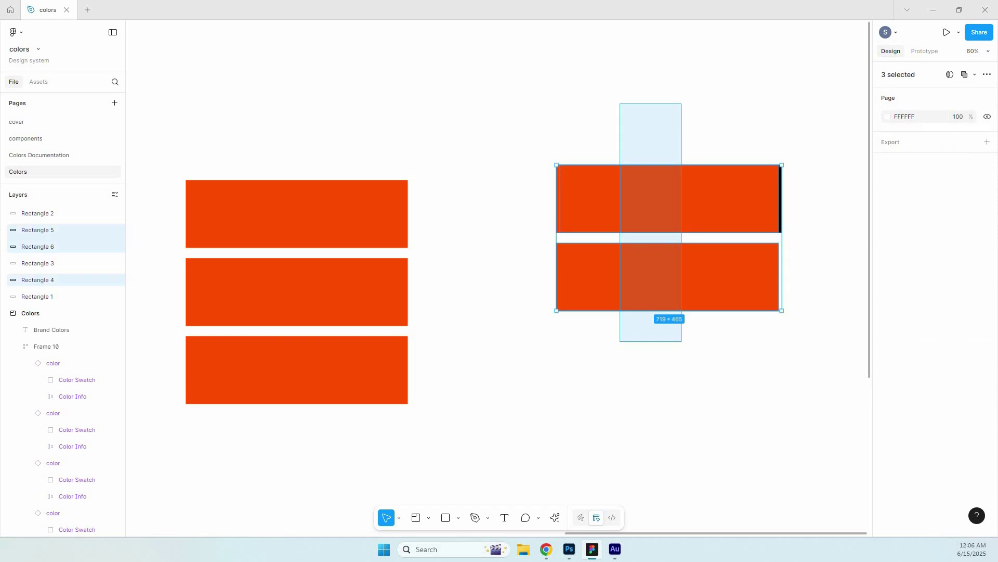
pyautogui.click(904, 125)
pyautogui.click(826, 156)
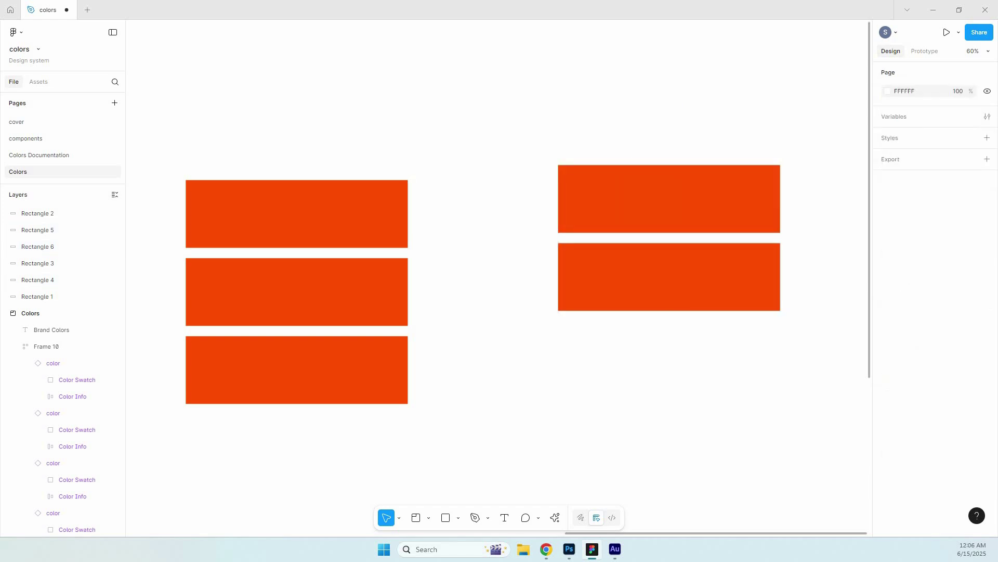
# Set the fill opacity of both orange rectangles in the separate pair to 75%.
pyautogui.click(728, 196)
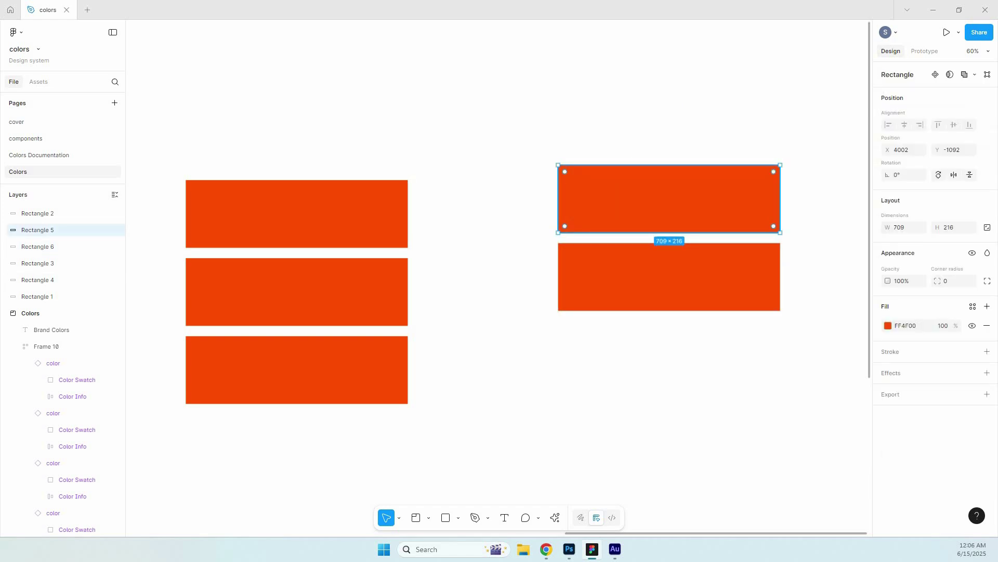
pyautogui.keyDown('shift'); pyautogui.click(697, 276); pyautogui.keyUp('shift')
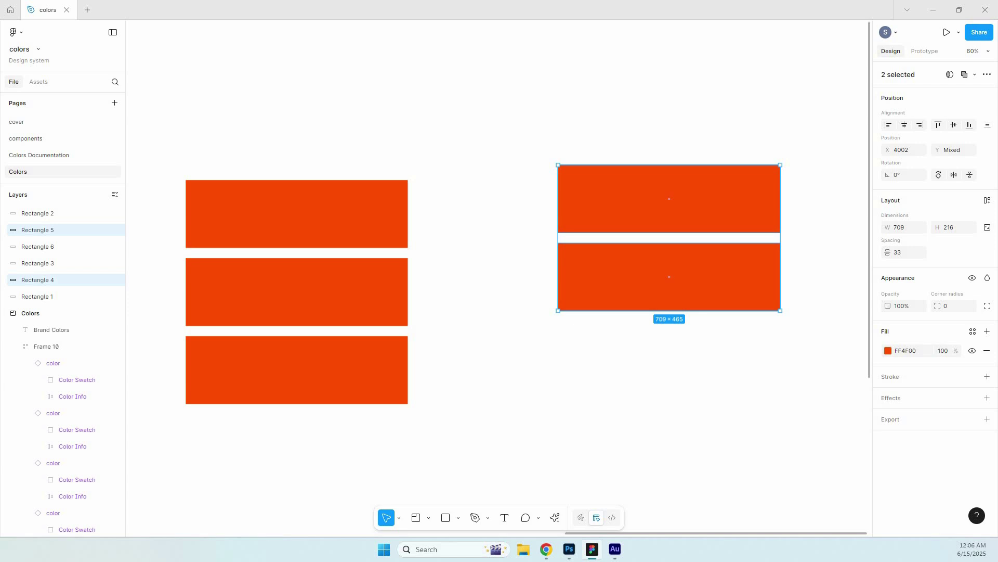
pyautogui.click(943, 351)
pyautogui.write('75')
pyautogui.press('Return')
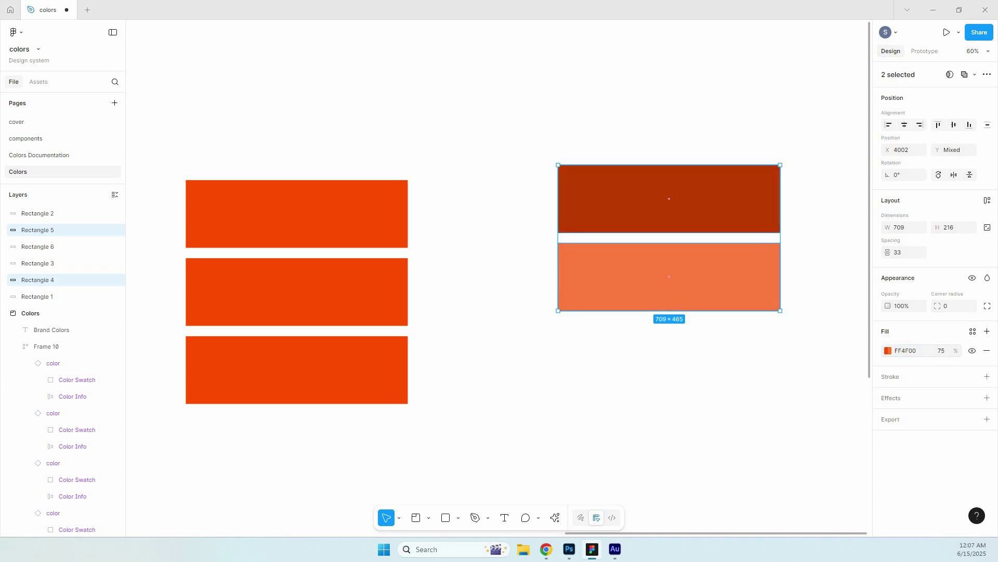
pyautogui.click(827, 333)
# Compare the fills of the two 75% rectangles with those of the upper and middle rectangles in the original stack.
pyautogui.click(728, 284)
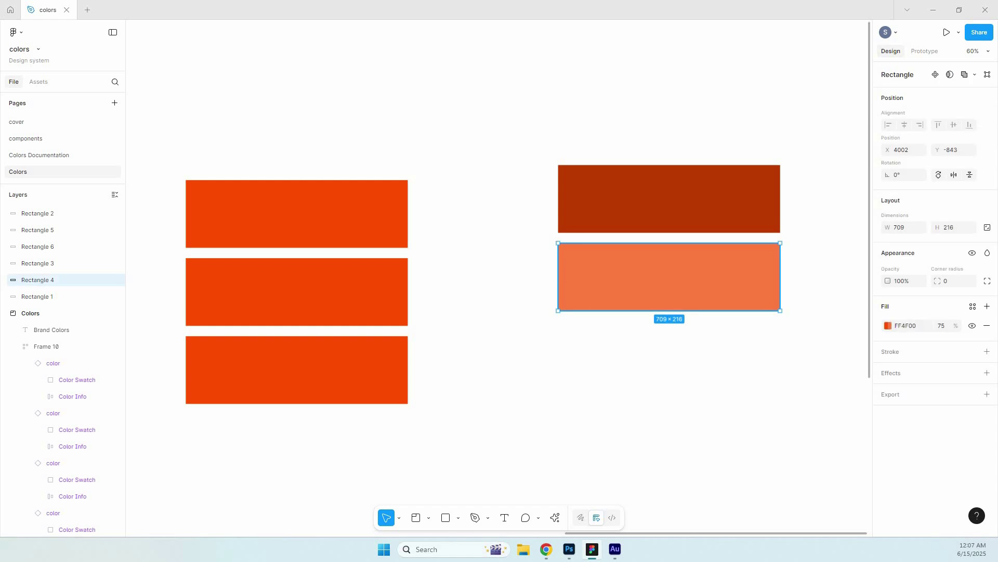
pyautogui.click(717, 208)
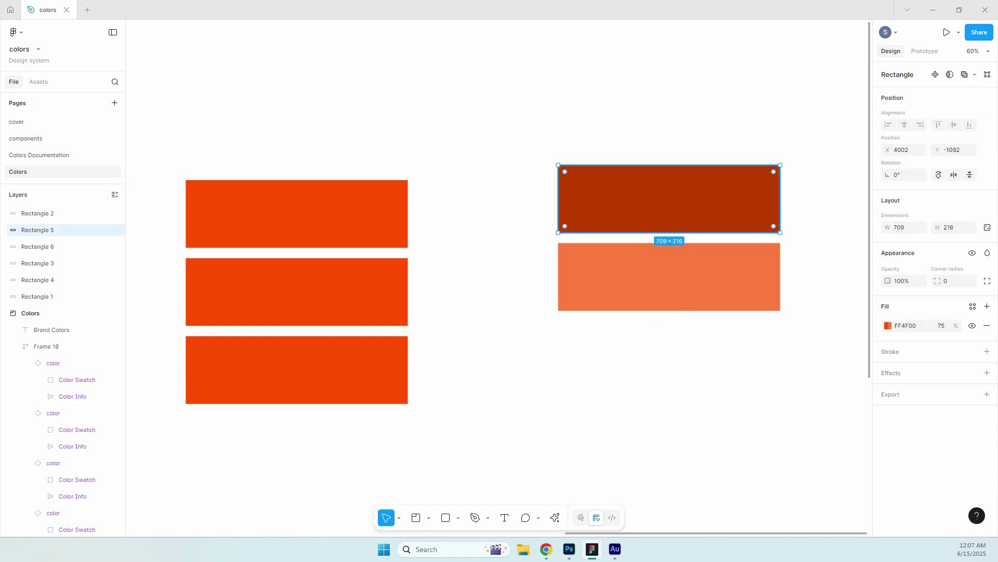
pyautogui.click(312, 216)
pyautogui.click(312, 291)
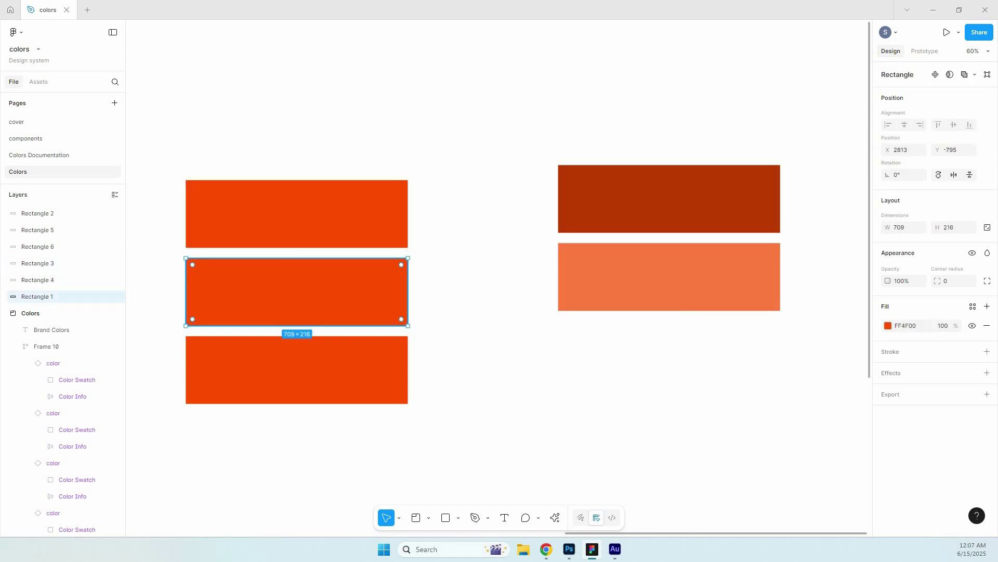
pyautogui.click(312, 216)
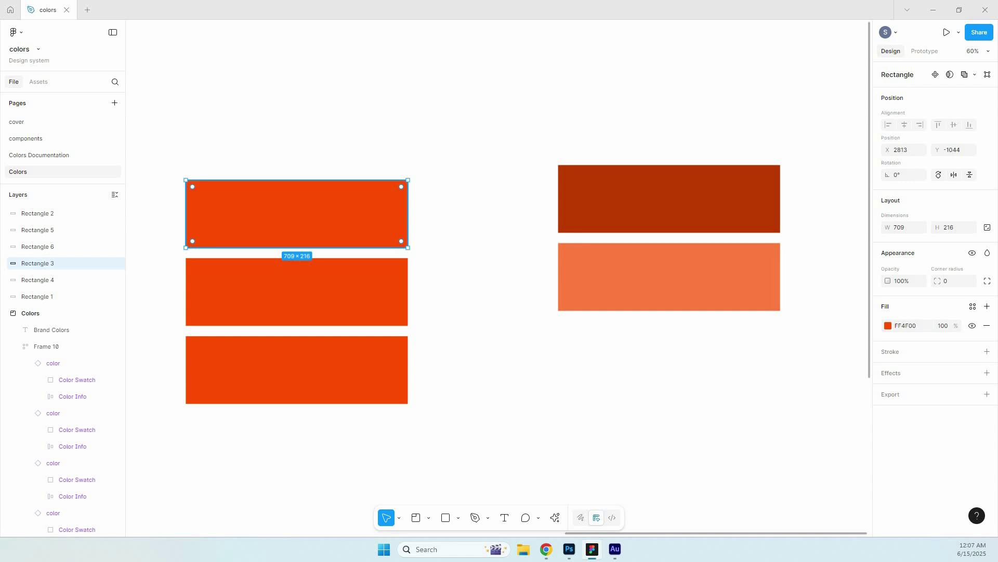
# Fill the original stack's top and bottom rectangles with the colors sampled from the separate pair, BF3B00 and FF7B40.
pyautogui.press('i')
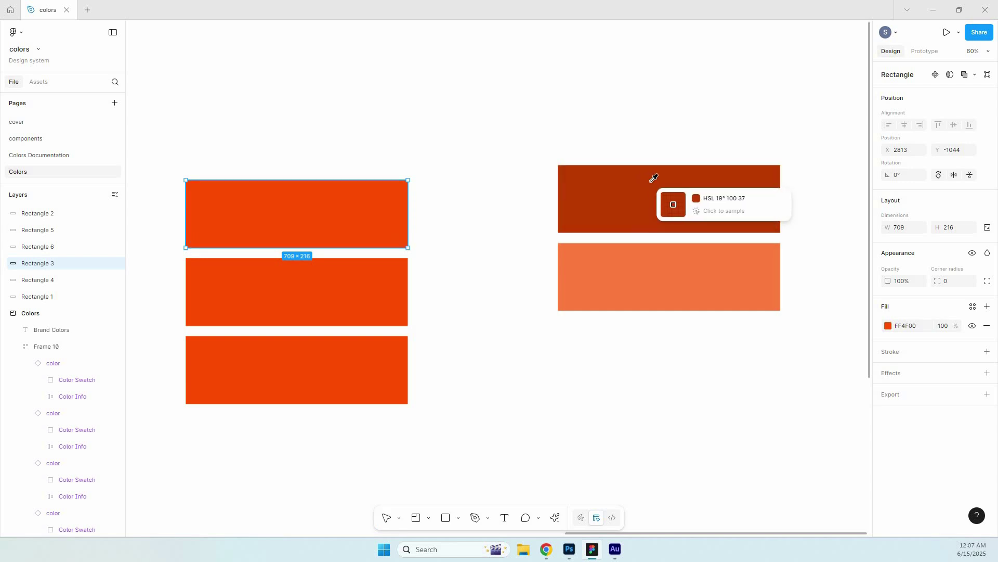
pyautogui.click(652, 179)
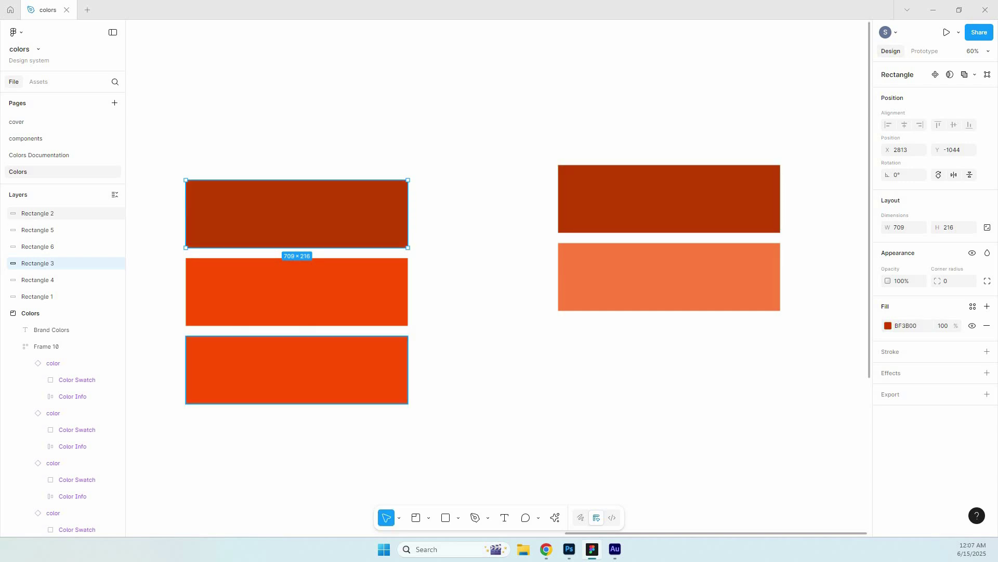
pyautogui.click(318, 368)
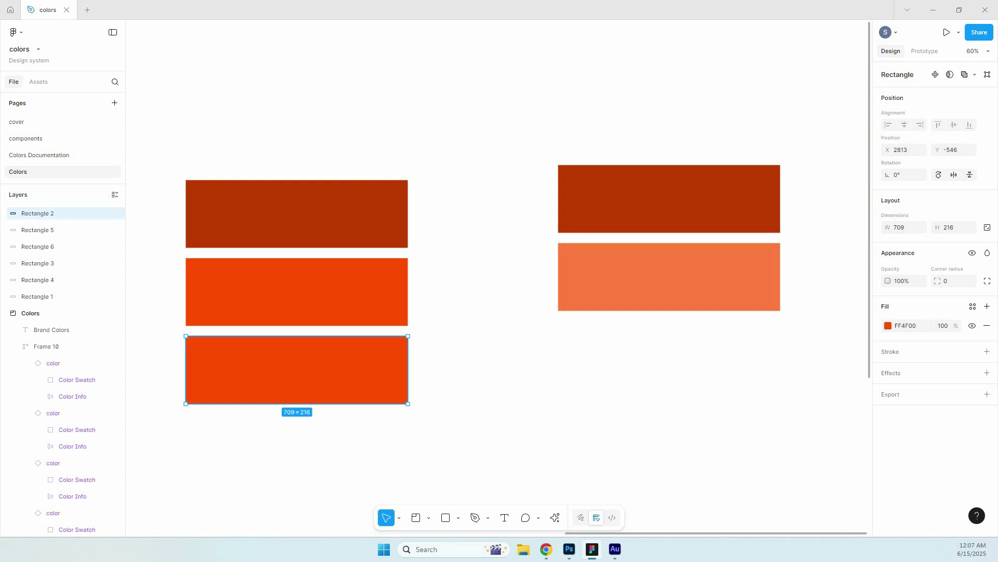
pyautogui.press('i')
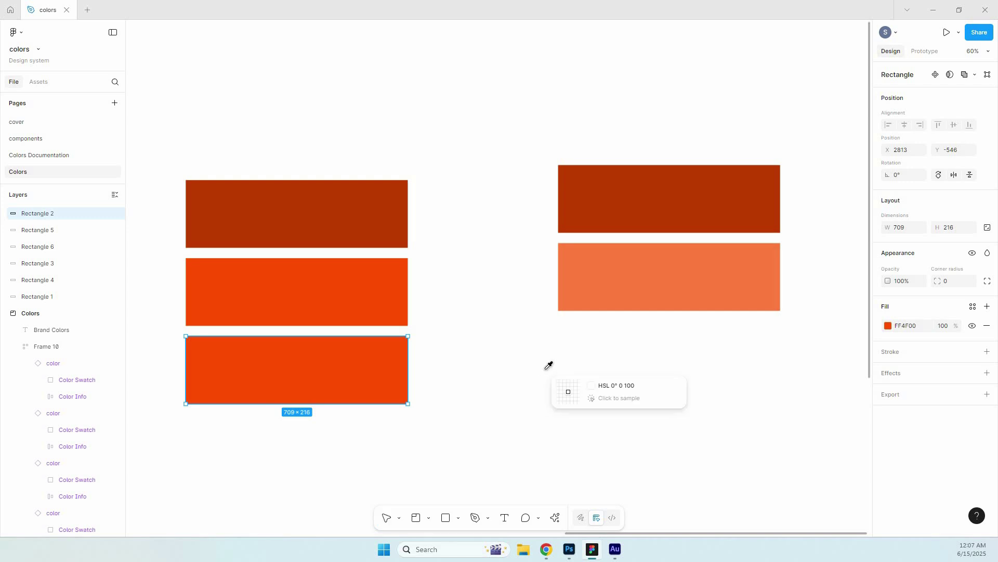
pyautogui.click(616, 268)
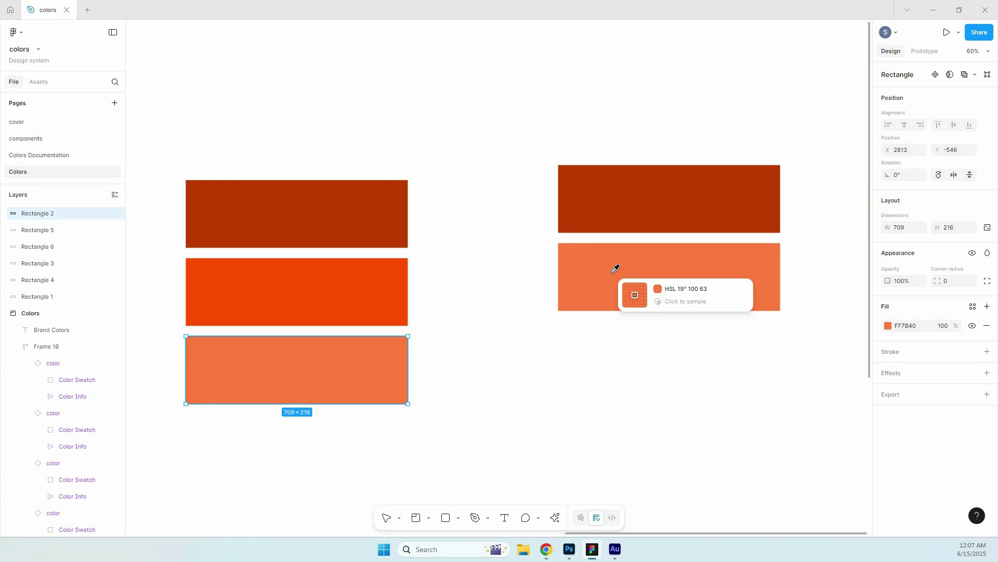
pyautogui.press('Escape')
pyautogui.press('Escape')
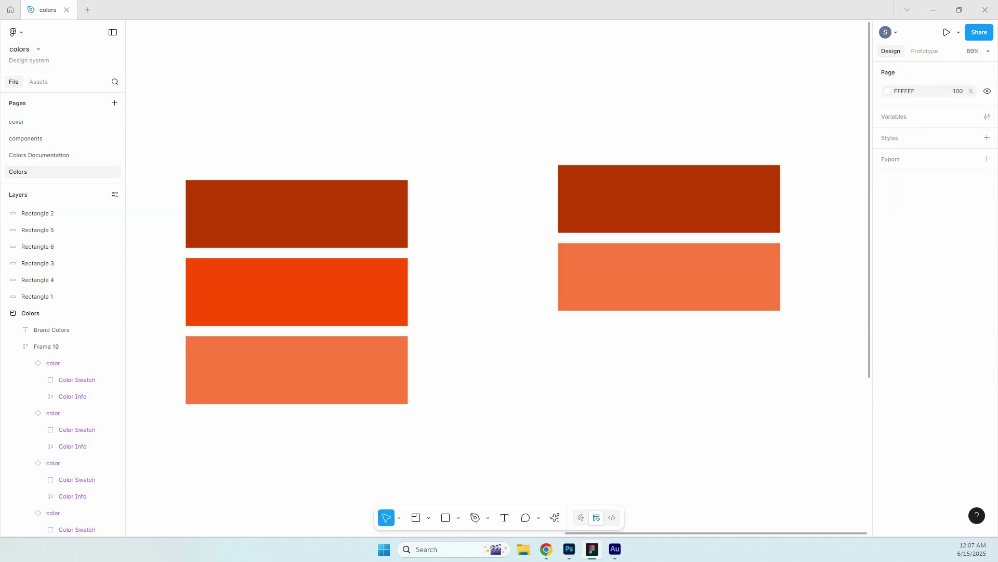
# Extend the stack by duplicating its top rectangle directly above and its bottom rectangle directly below, keeping the same spacing.
pyautogui.click(297, 213)
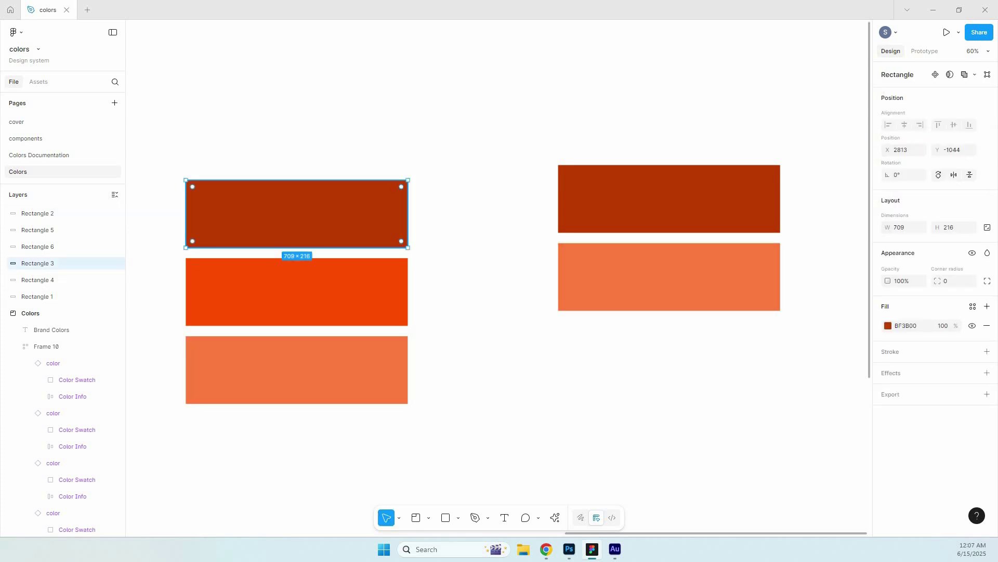
pyautogui.moveTo(297, 214); pyautogui.dragTo(296, 136)
pyautogui.moveTo(297, 370); pyautogui.dragTo(297, 448)
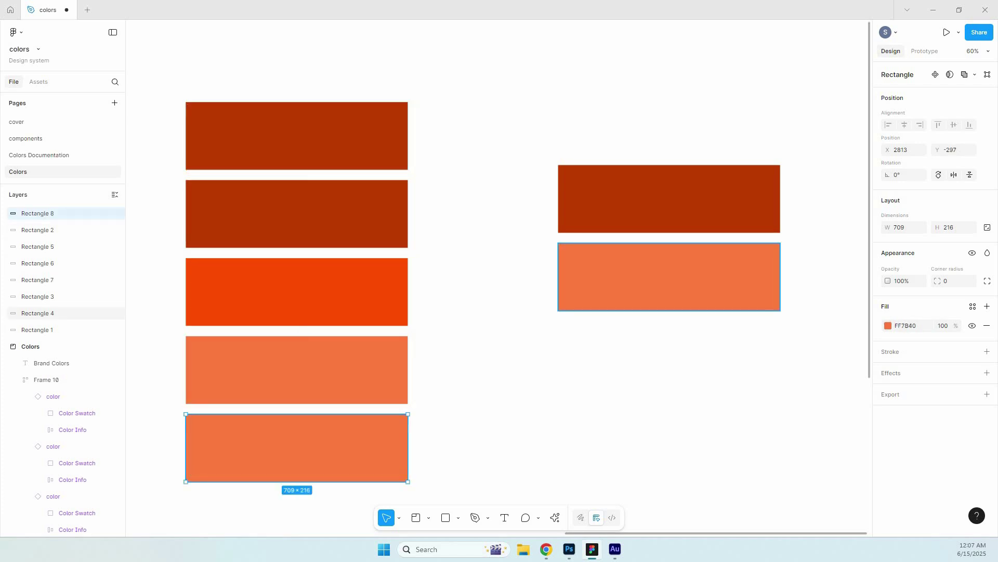
# Set the fill opacity of both orange rectangles in the separate pair to 50%.
pyautogui.click(670, 276)
pyautogui.keyDown('shift'); pyautogui.click(669, 199); pyautogui.keyUp('shift')
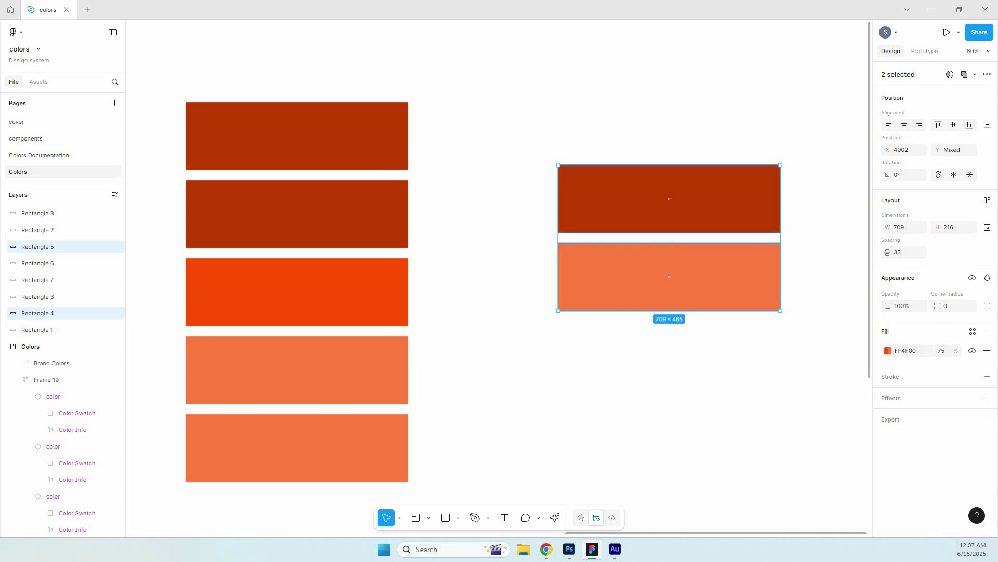
pyautogui.click(941, 351)
pyautogui.write('50')
pyautogui.press('Return')
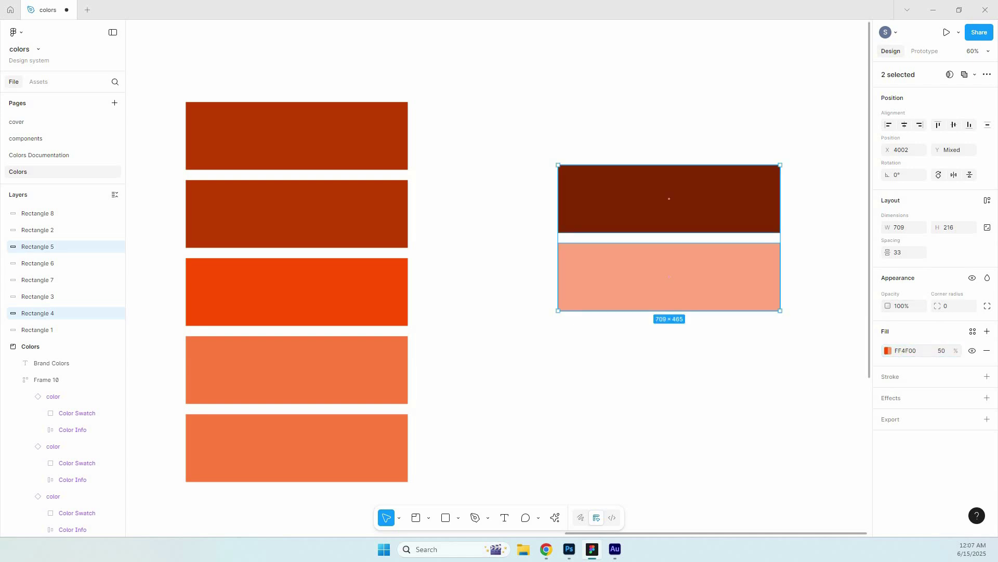
pyautogui.click(670, 390)
# Fill the five-rectangle stack's bottom and top rectangles with the pair's sampled 50% colors, FFA67F and 802700.
pyautogui.click(297, 448)
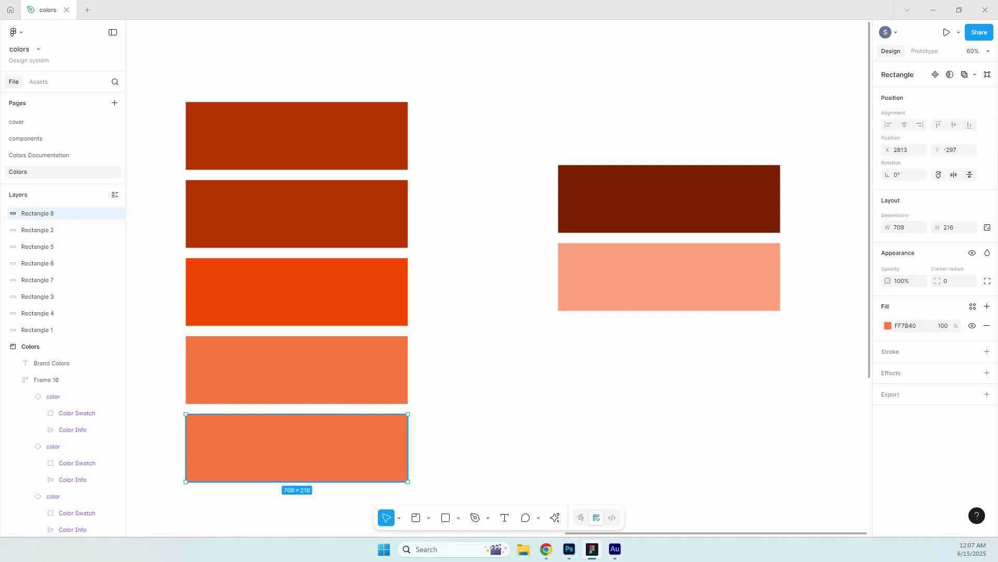
pyautogui.press('i')
pyautogui.click(638, 274)
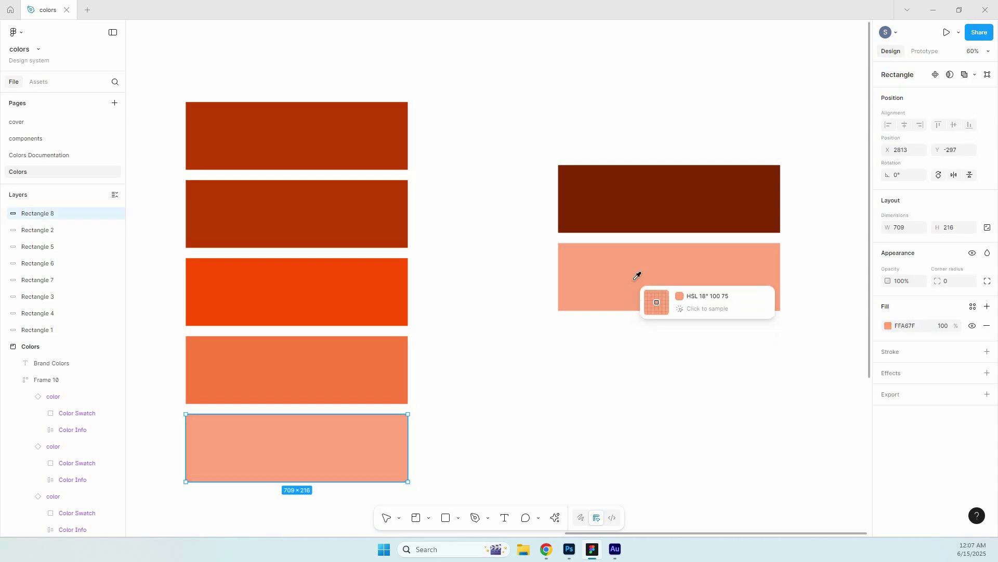
pyautogui.click(483, 208)
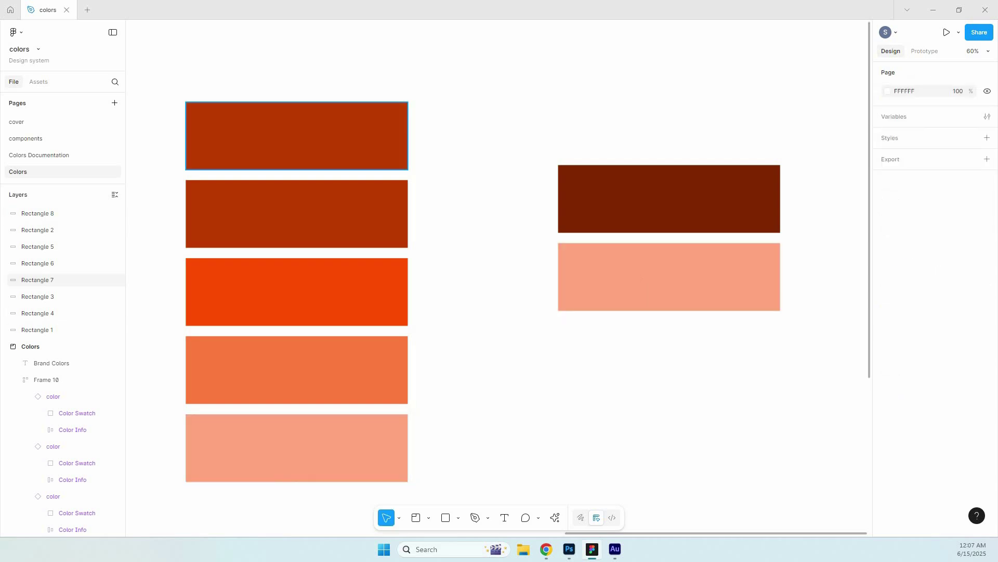
pyautogui.click(333, 141)
pyautogui.press('i')
pyautogui.click(629, 193)
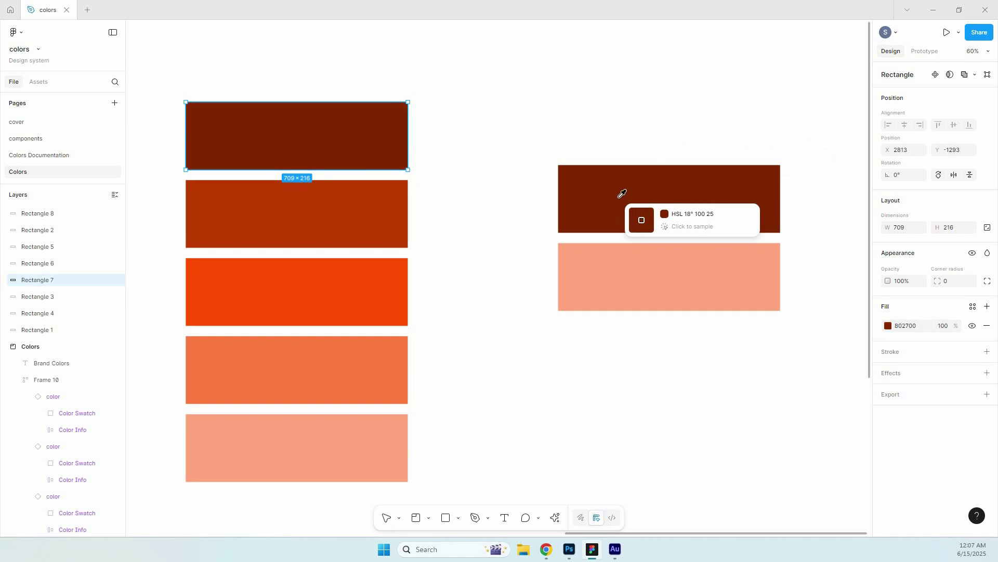
pyautogui.click(462, 196)
# Add one more rectangle at each end of the stack by duplicating the lightest one below and the darkest one above.
pyautogui.scroll(-1, 462, 196)
pyautogui.scroll(-1, 462, 197)
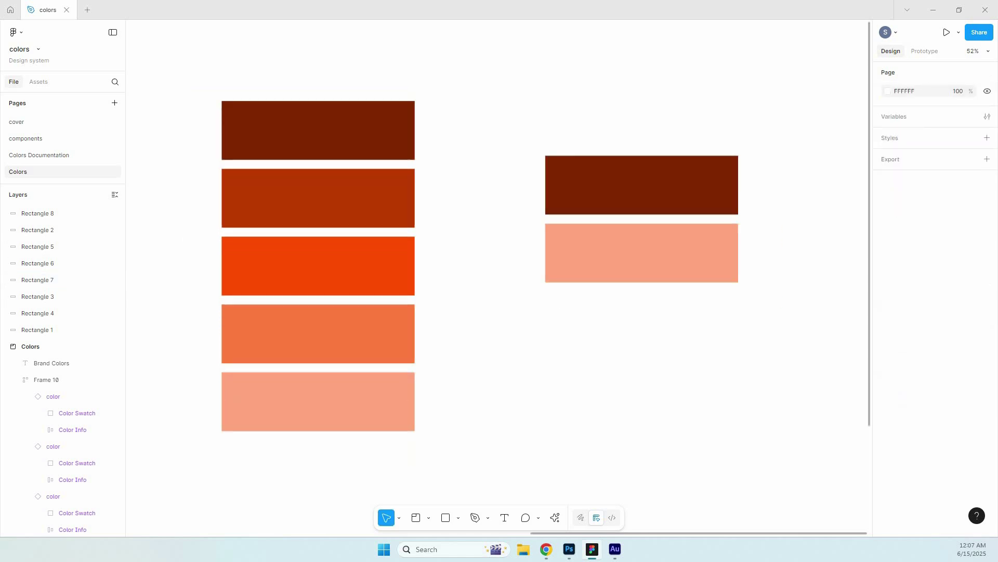
pyautogui.scroll(-1, 462, 196)
pyautogui.keyDown('alt'); pyautogui.moveTo(318, 357); pyautogui.dragTo(318, 424); pyautogui.keyUp('alt')
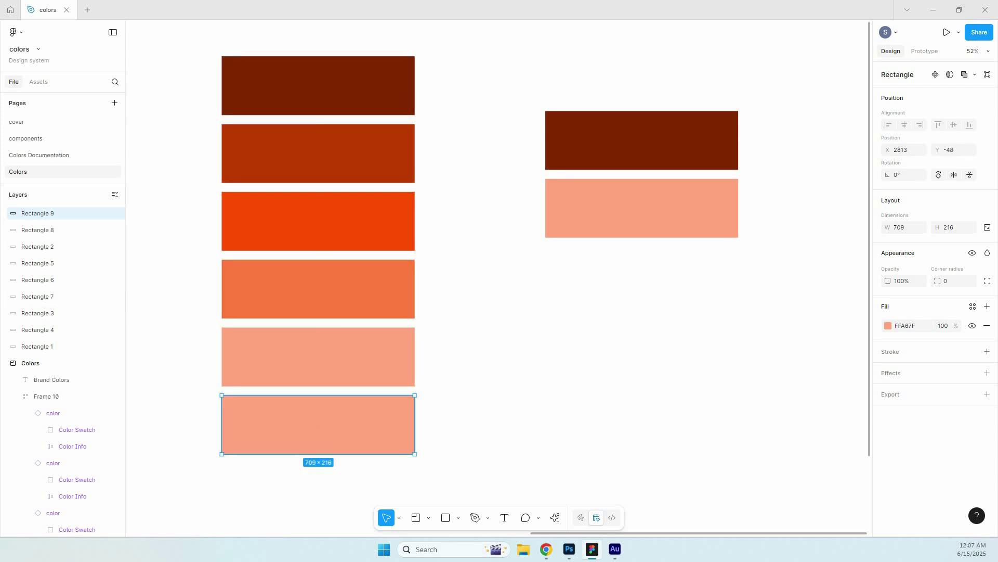
pyautogui.scroll(2, 318, 178)
pyautogui.click(318, 179)
pyautogui.moveTo(318, 179); pyautogui.dragTo(317, 111)
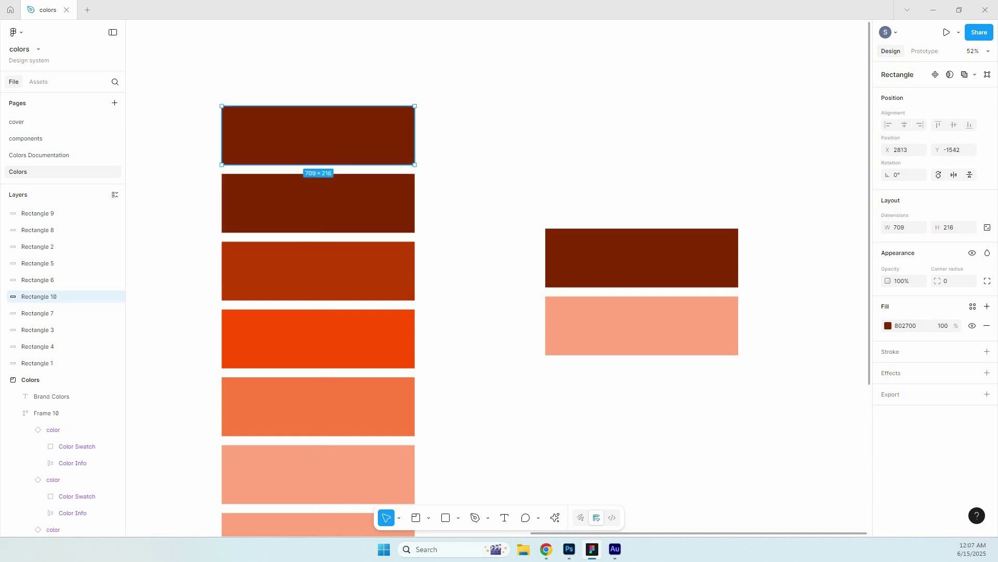
# Set the fill opacity of both orange rectangles in the separate pair to 25%.
pyautogui.scroll(-1, 482, 163)
pyautogui.click(624, 263)
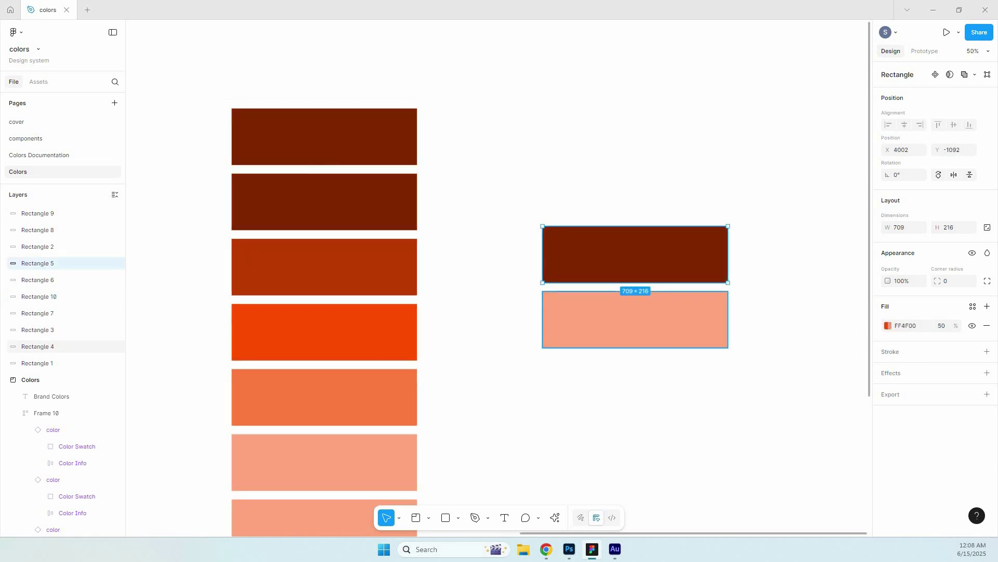
pyautogui.keyDown('shift'); pyautogui.click(624, 312); pyautogui.keyUp('shift')
pyautogui.click(942, 350)
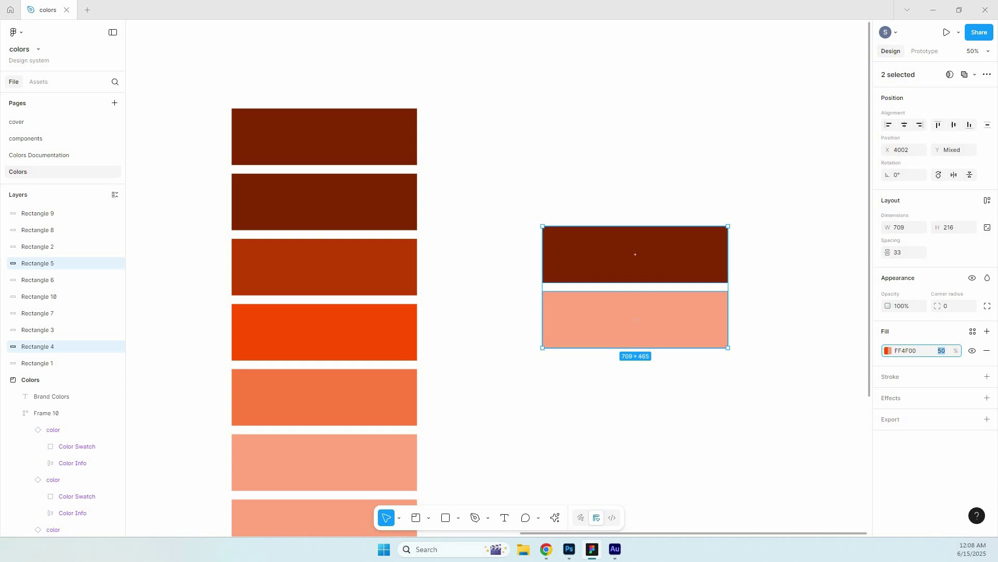
pyautogui.write('25')
pyautogui.press('Return')
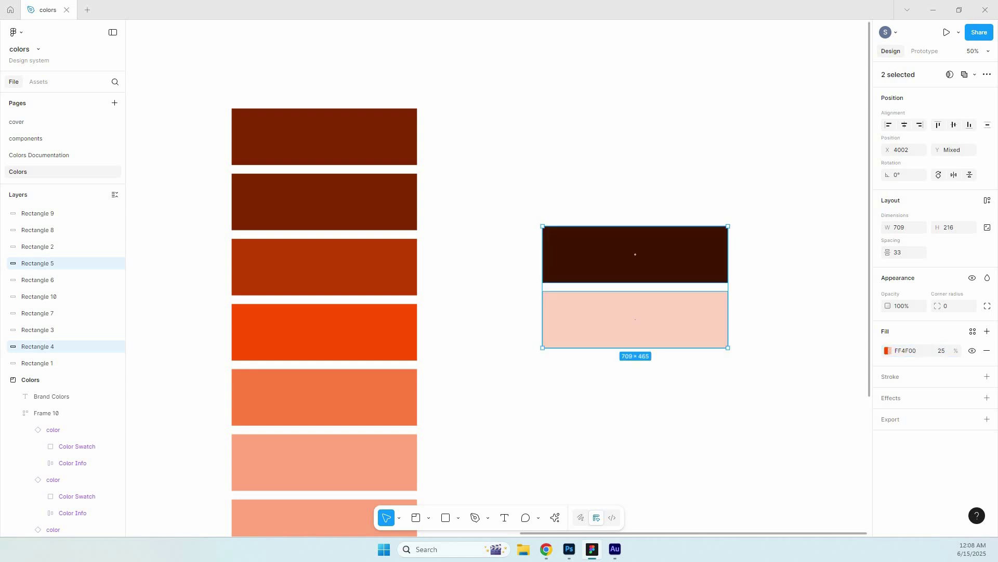
pyautogui.press('Escape')
# Fill the stack's topmost rectangle with the dark shade 401400 sampled from the pair's upper rectangle.
pyautogui.click(324, 137)
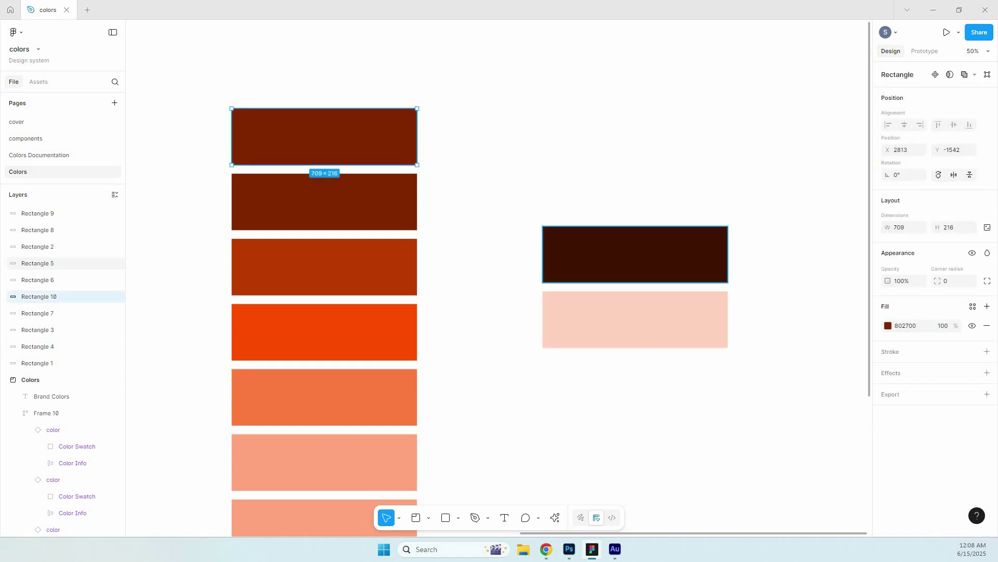
pyautogui.press('i')
pyautogui.click(593, 254)
pyautogui.scroll(-1, 466, 149)
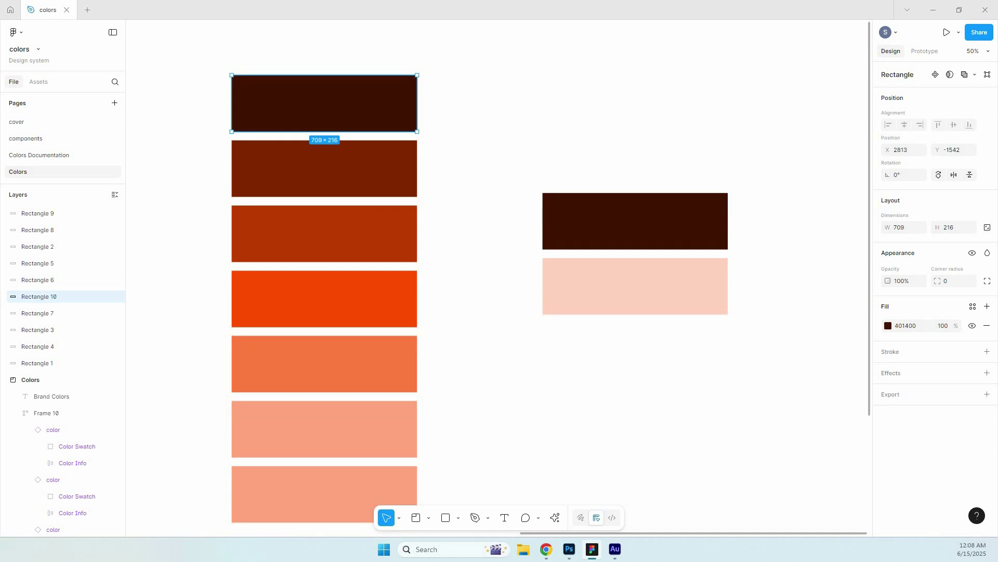
pyautogui.scroll(-1, 465, 150)
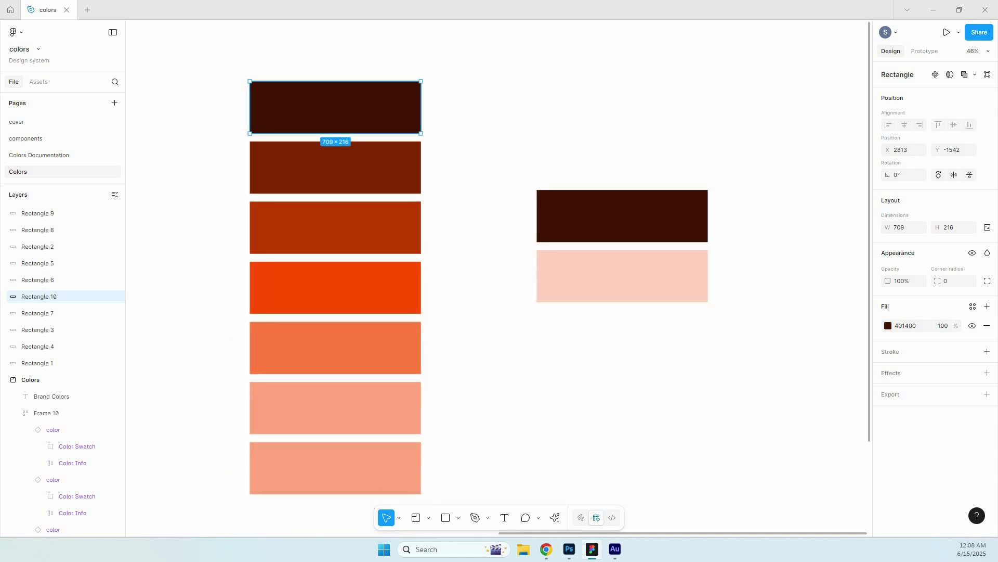
# Fill the stack's lowest rectangle with the light tint FFD3BF sampled from the pair's lower rectangle.
pyautogui.scroll(-1, 498, 276)
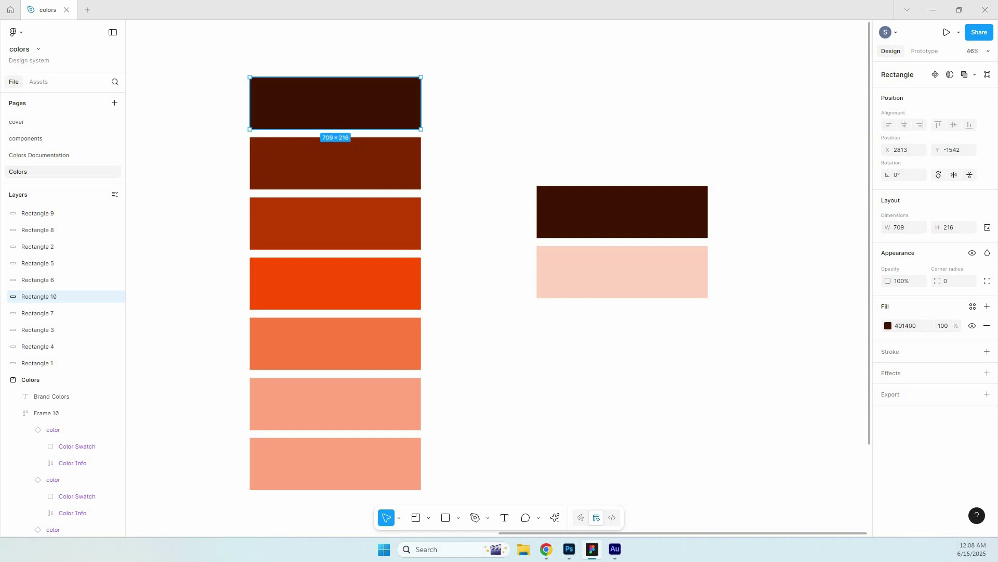
pyautogui.scroll(-1, 498, 276)
pyautogui.click(335, 460)
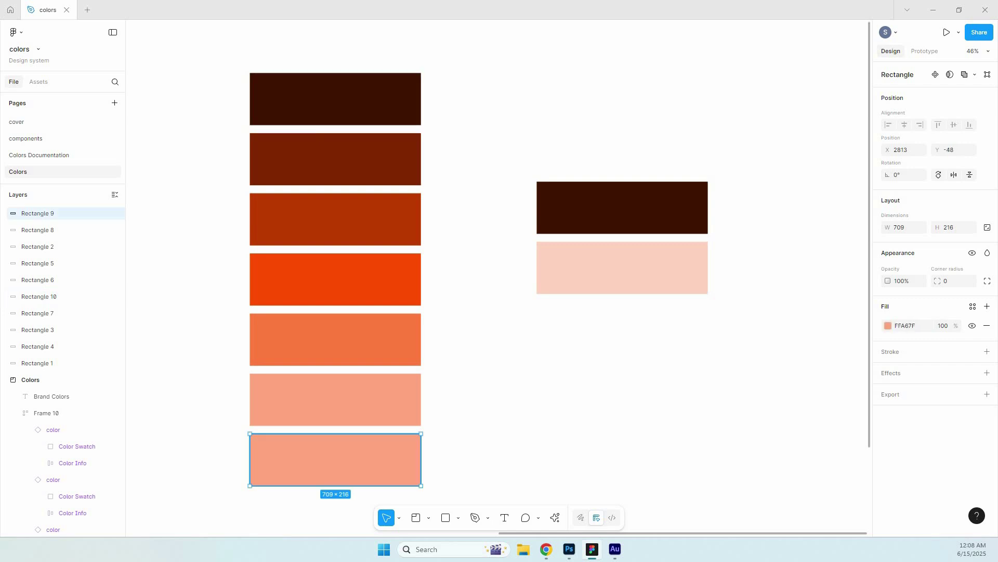
pyautogui.press('i')
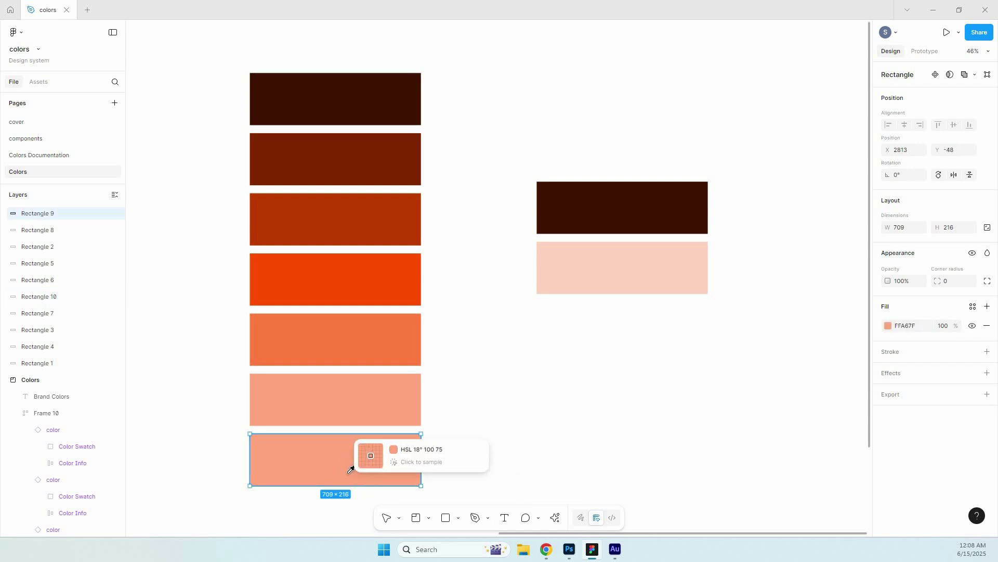
pyautogui.click(611, 267)
pyautogui.click(498, 345)
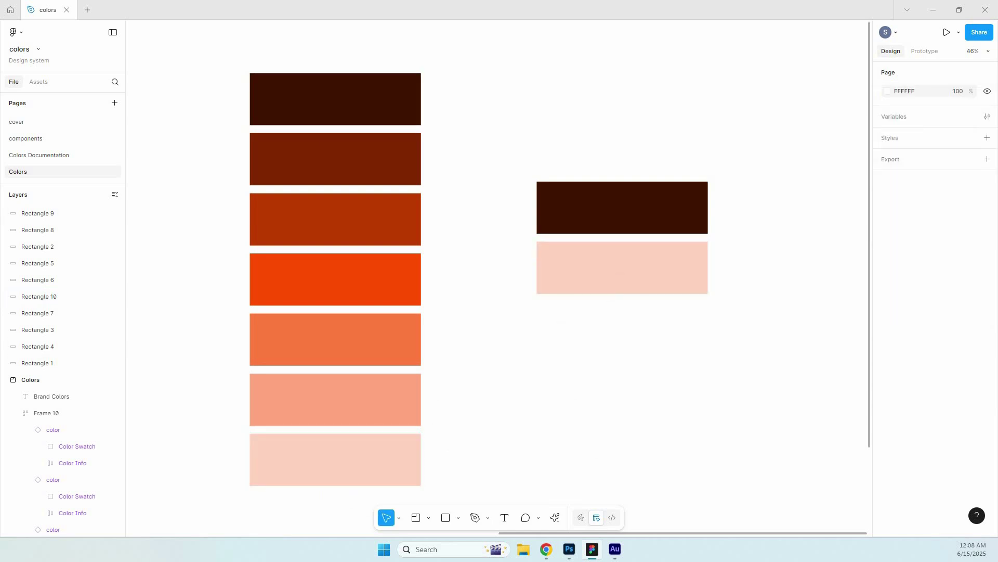
# Duplicate the FFD3BF rectangle directly below itself at the end of the stack, keeping the same spacing.
pyautogui.scroll(-1, 497, 345)
pyautogui.scroll(-1, 496, 346)
pyautogui.moveTo(371, 408); pyautogui.dragTo(356, 459)
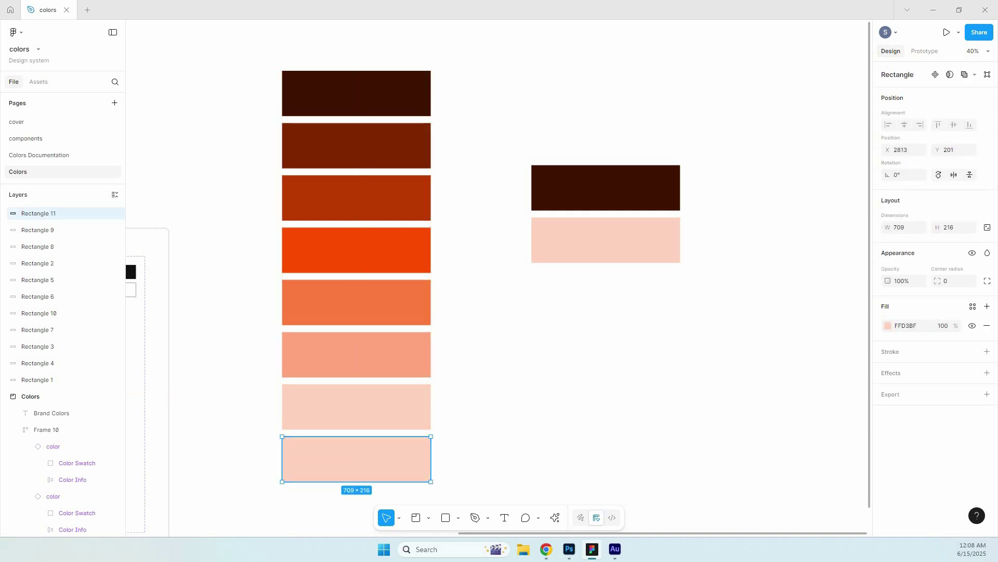
# Set the fill opacity of the lower rectangle in the separate pair to 10%.
pyautogui.click(606, 241)
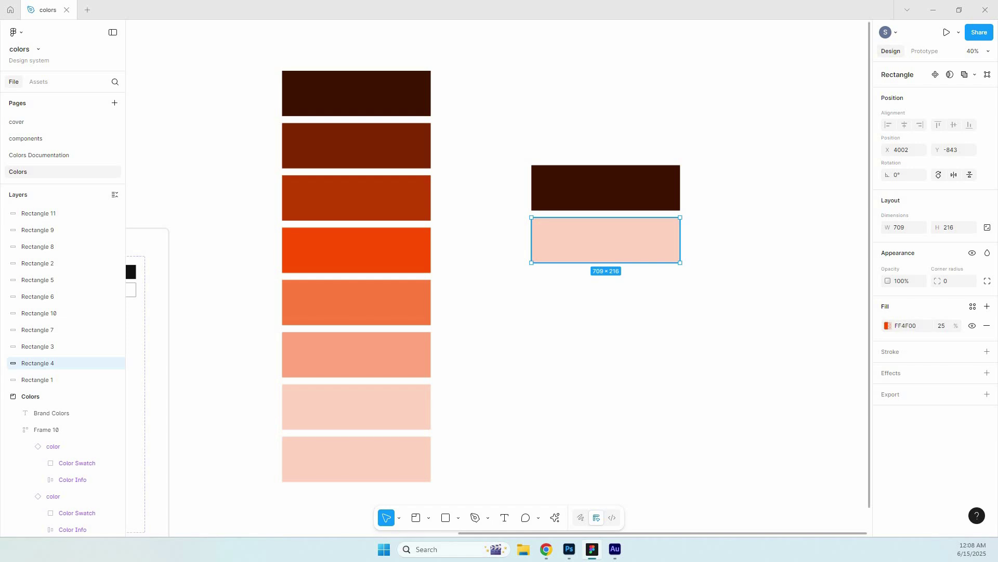
pyautogui.click(942, 326)
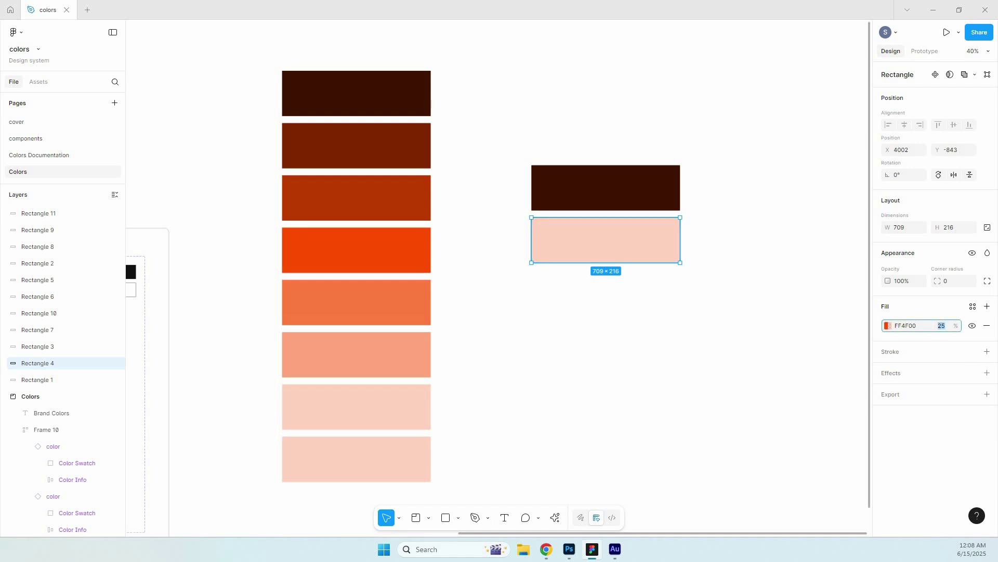
pyautogui.write('10')
pyautogui.press('Return')
pyautogui.press('Escape')
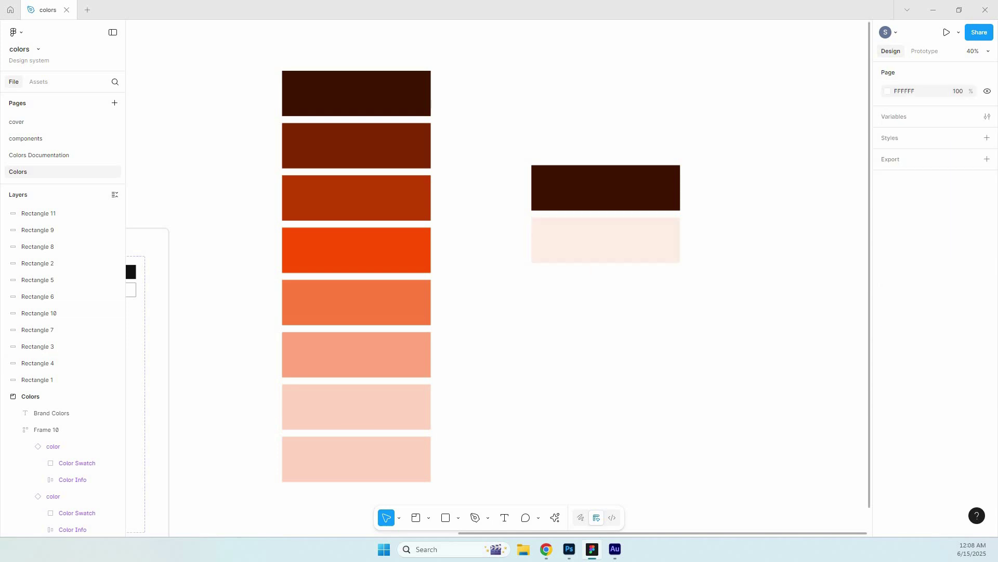
# Fill the new lowest rectangle of the stack with the 10% tint sampled from the pair's lower rectangle.
pyautogui.click(356, 460)
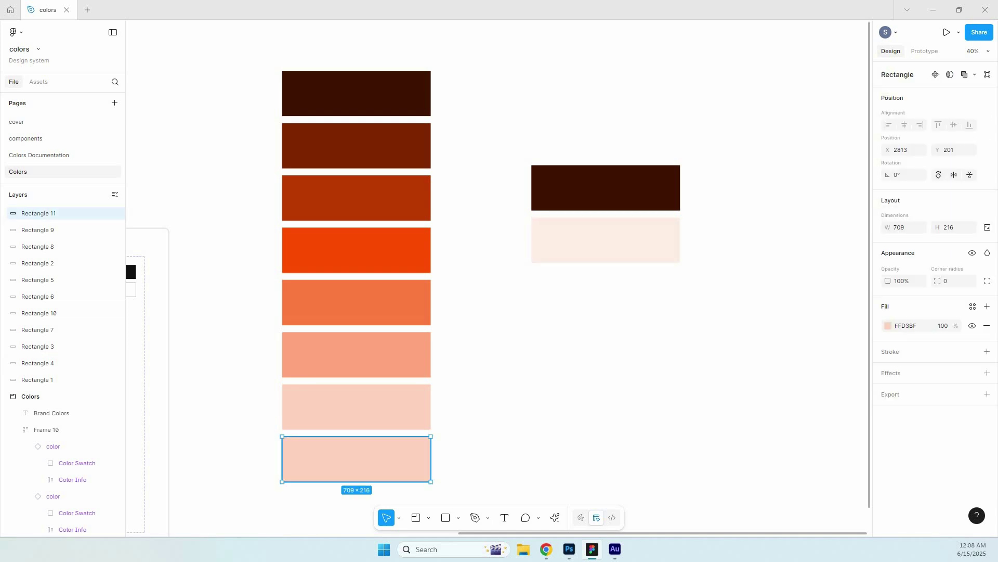
pyautogui.press('i')
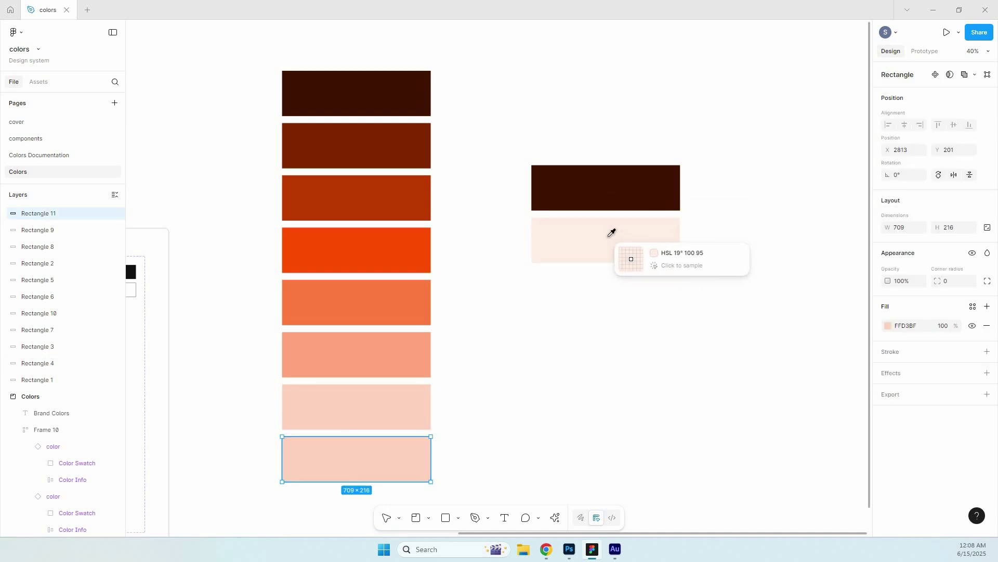
pyautogui.click(610, 234)
pyautogui.press('Escape')
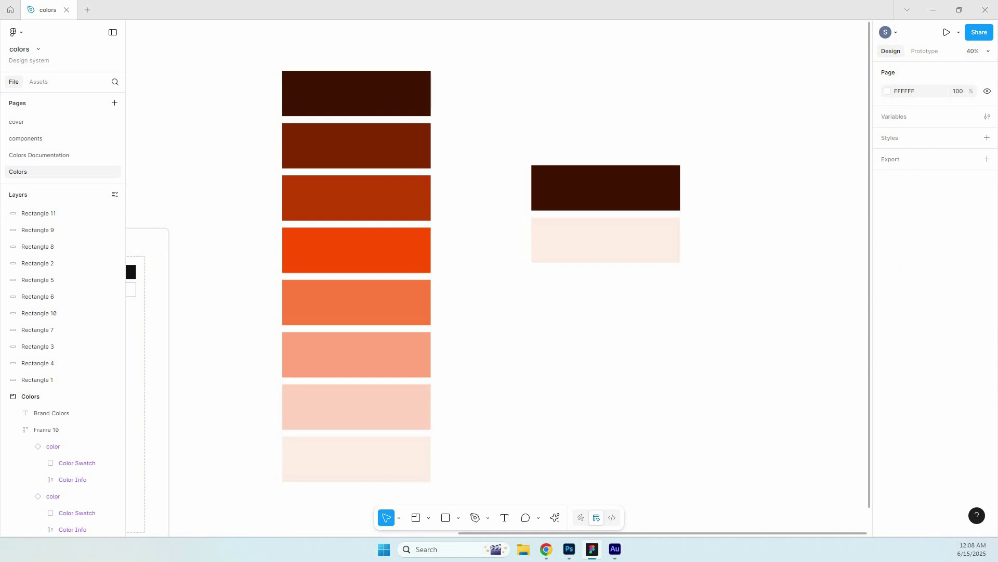
pyautogui.click(52, 214)
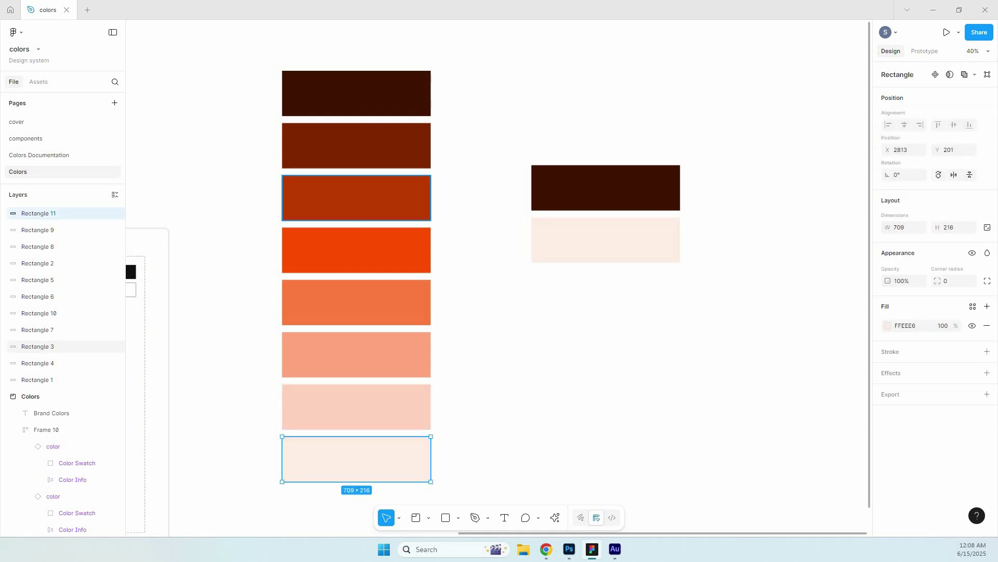
pyautogui.moveTo(259, 76); pyautogui.dragTo(375, 470)
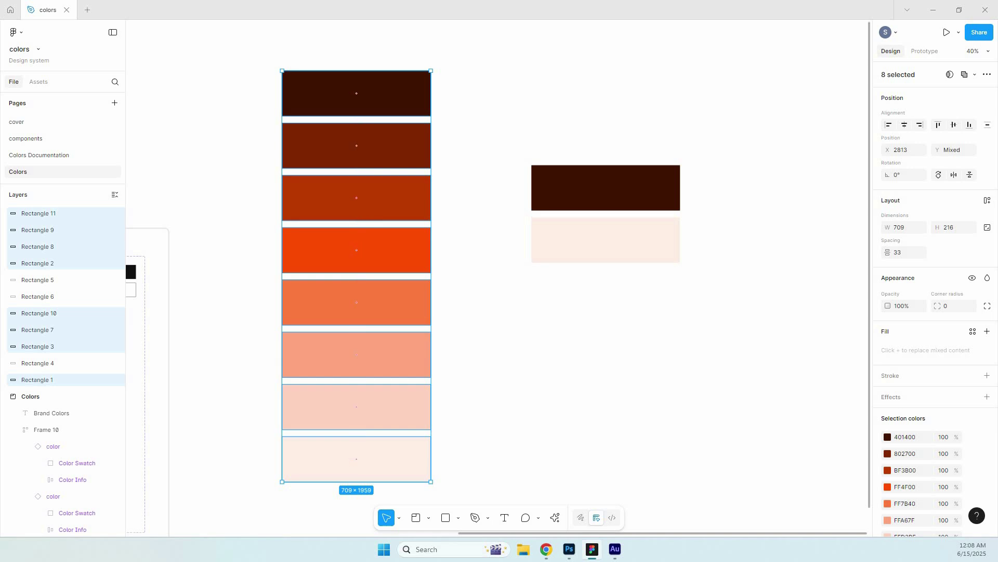
pyautogui.click(355, 252)
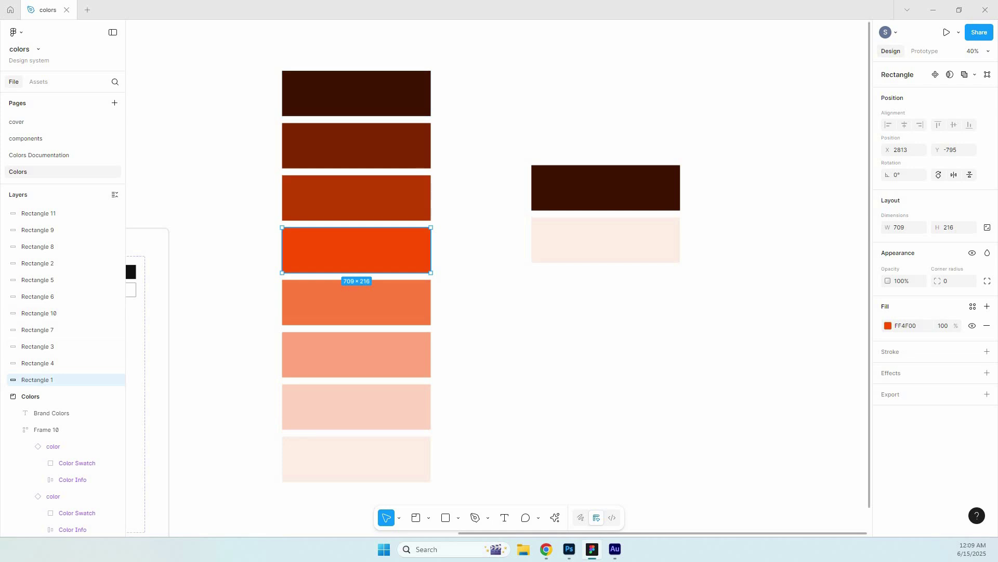
# Delete the separate group of overlaid sampling rectangles beside the swatch stack.
pyautogui.press('Escape')
pyautogui.moveTo(527, 134); pyautogui.dragTo(683, 294)
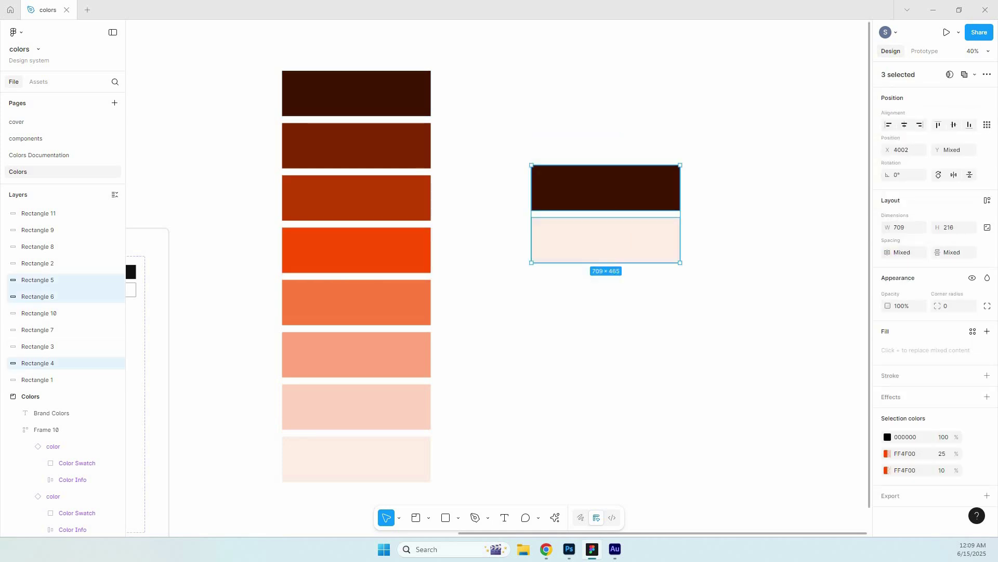
pyautogui.press('Delete')
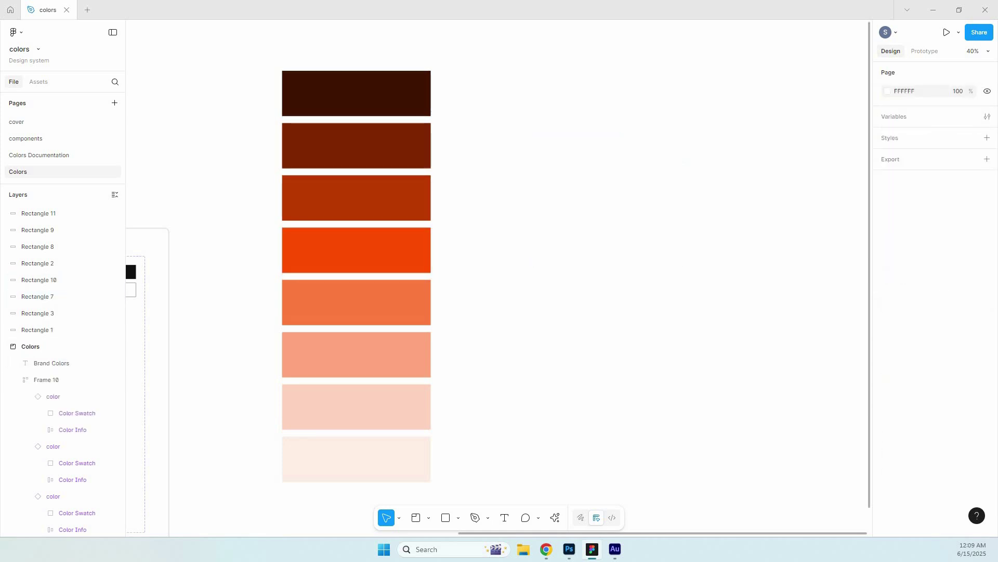
# Add a text label reading "#" beside the darkest swatch at the head of the stack.
pyautogui.press('t')
pyautogui.click(470, 93)
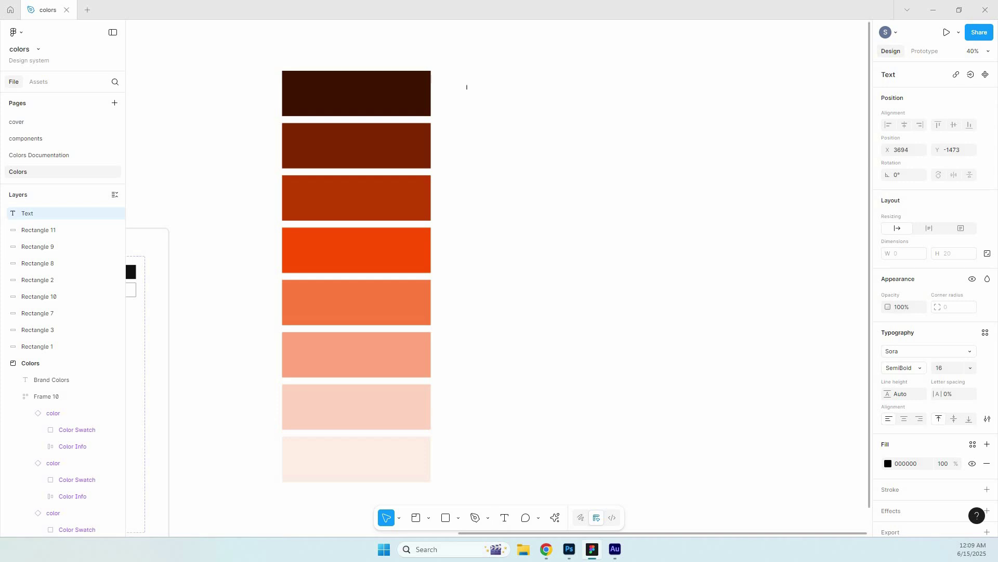
pyautogui.write('#')
pyautogui.press('Escape')
pyautogui.press('Escape')
pyautogui.click(468, 88)
# Copy the darkest swatch's fill hex code and set the "#" label's font size to 48.
pyautogui.click(356, 94)
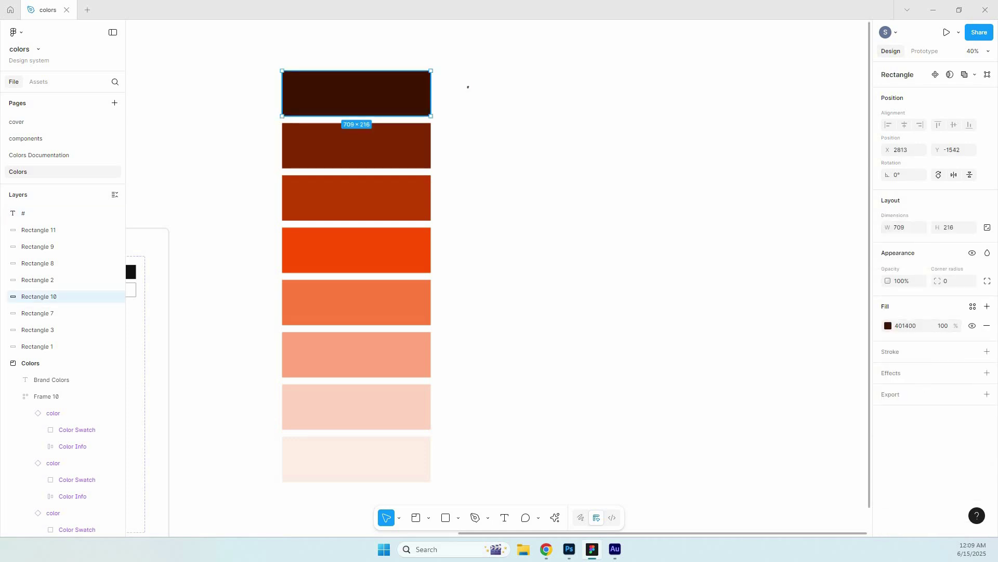
pyautogui.click(906, 325)
pyautogui.hotkey('ctrl', 'c')
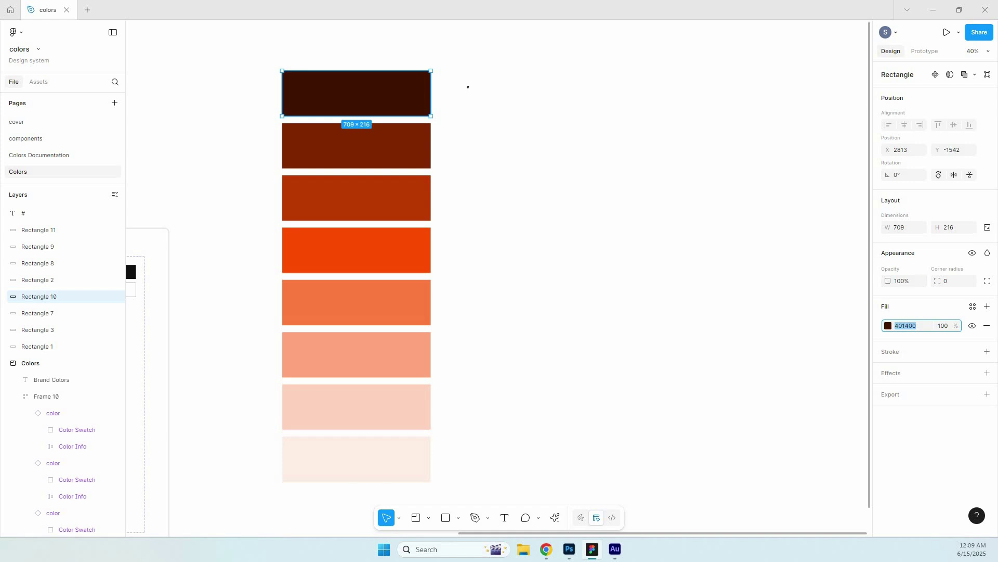
pyautogui.doubleClick(468, 88)
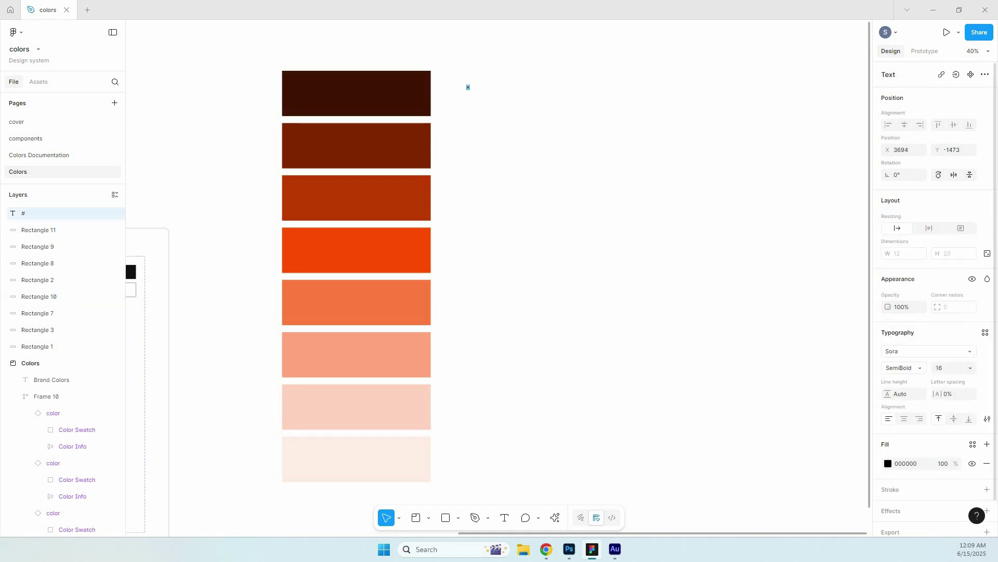
pyautogui.click(947, 368)
pyautogui.write('24')
pyautogui.press('Return')
pyautogui.click(948, 367)
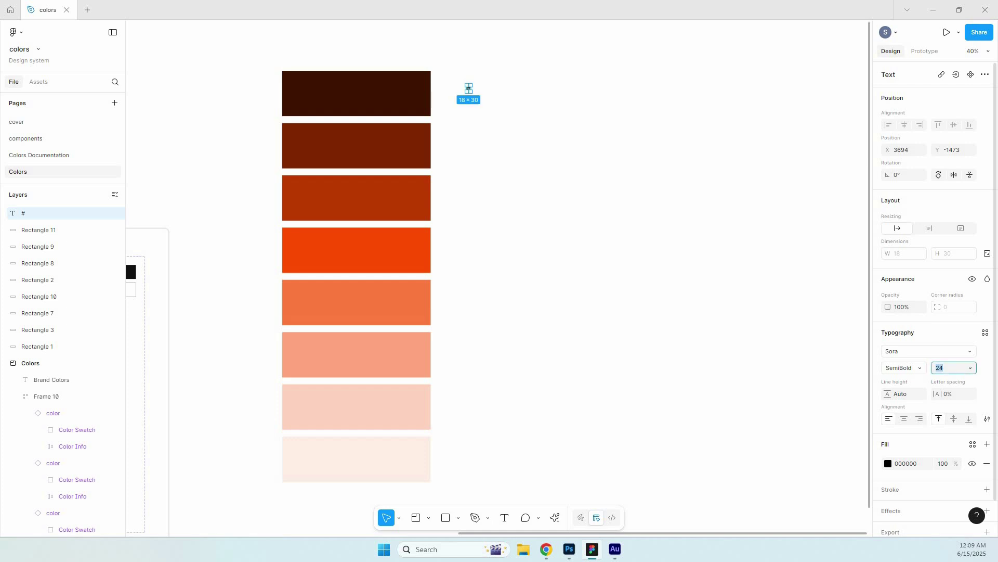
pyautogui.write('48')
pyautogui.press('Escape')
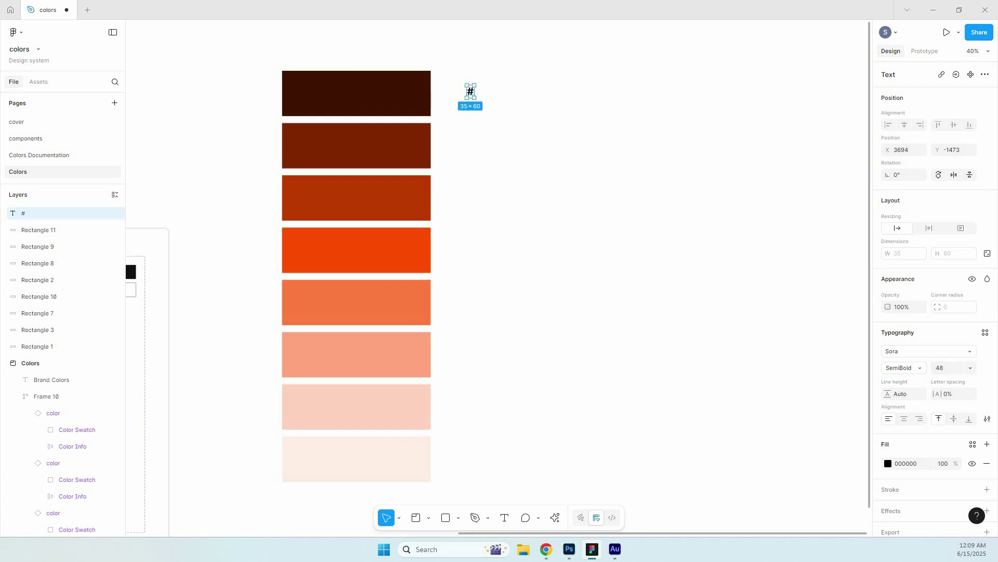
# Complete the label with the copied hex code so it reads #401400.
pyautogui.press('Return')
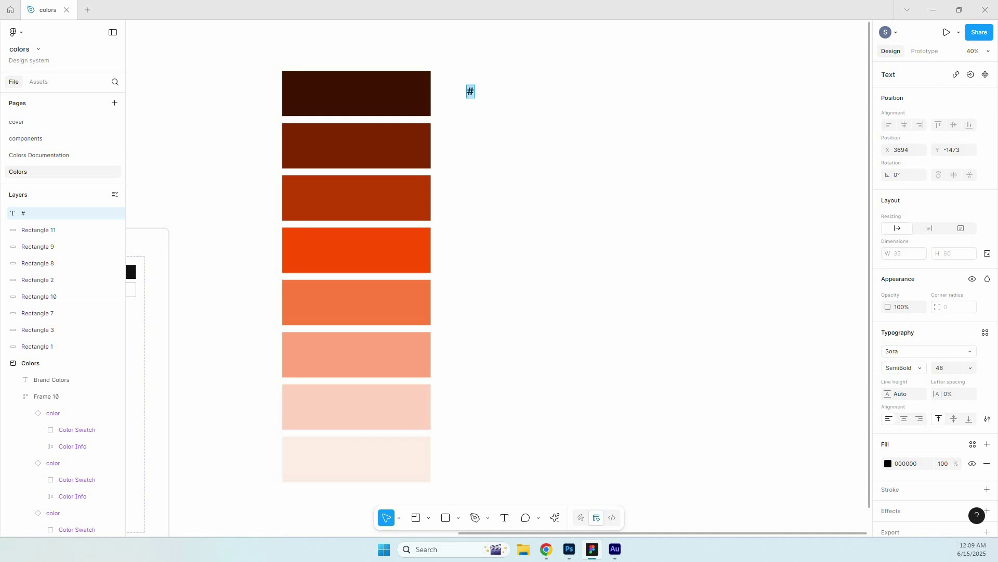
pyautogui.hotkey('ctrl', 'v')
pyautogui.press('Escape')
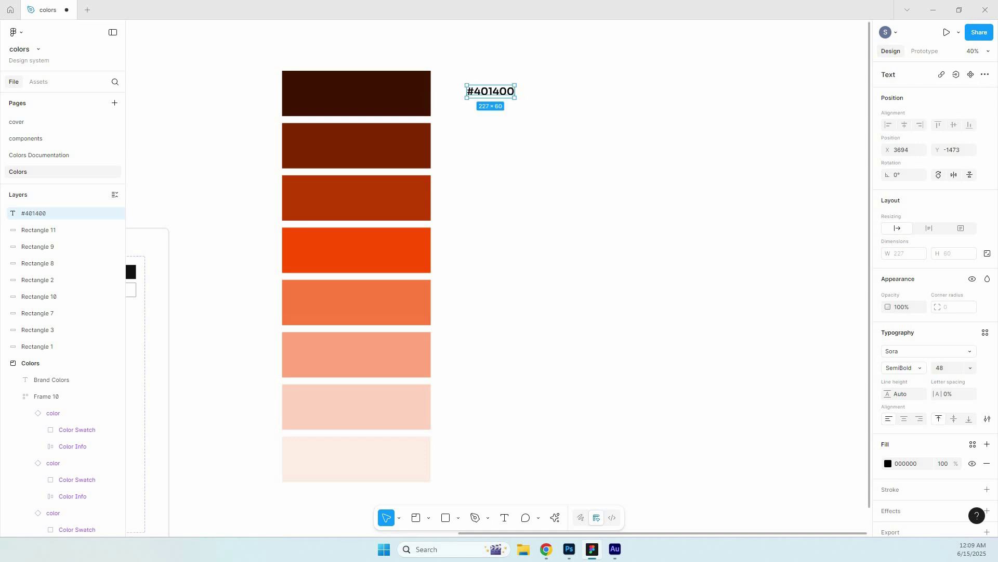
# Move the #401400 label closer to its swatch and duplicate it beside the second swatch with the text #802700.
pyautogui.moveTo(491, 92); pyautogui.dragTo(470, 142)
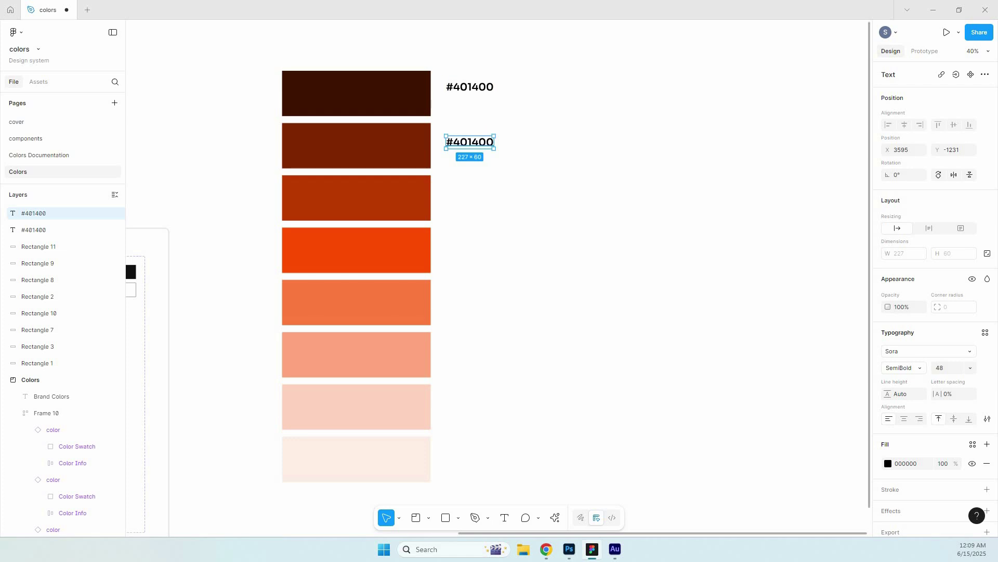
pyautogui.click(384, 146)
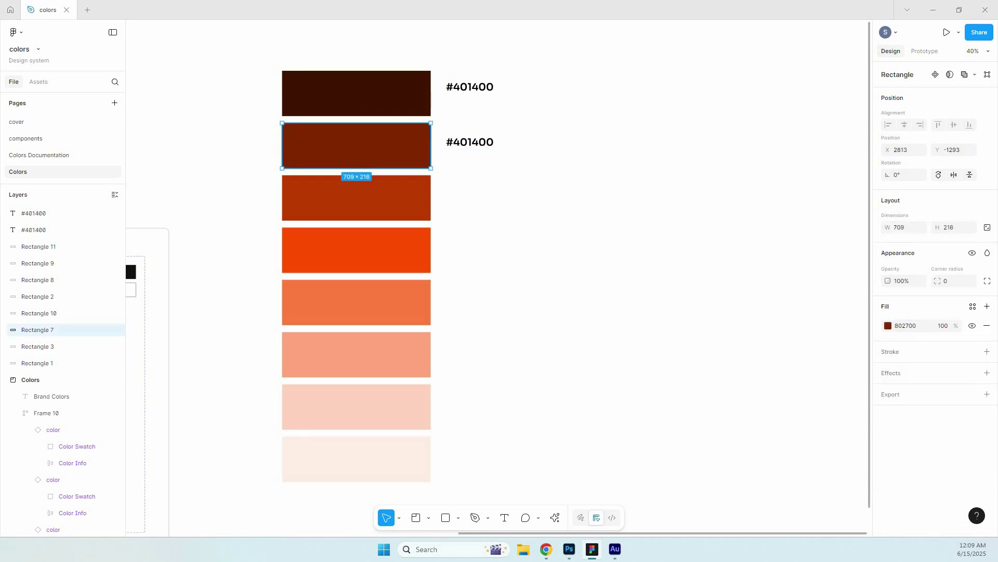
pyautogui.click(906, 326)
pyautogui.doubleClick(471, 142)
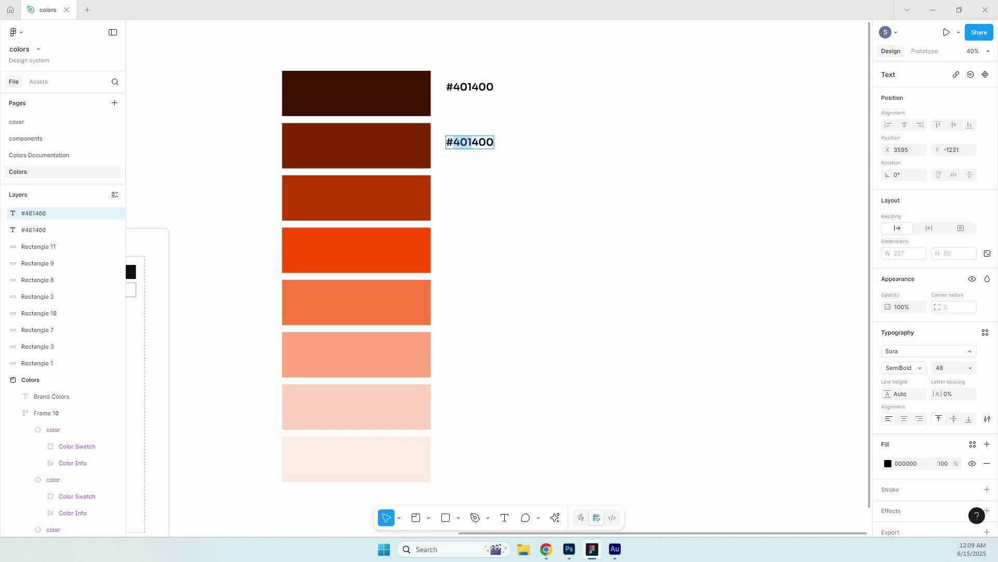
pyautogui.write('#802700')
pyautogui.press('Escape')
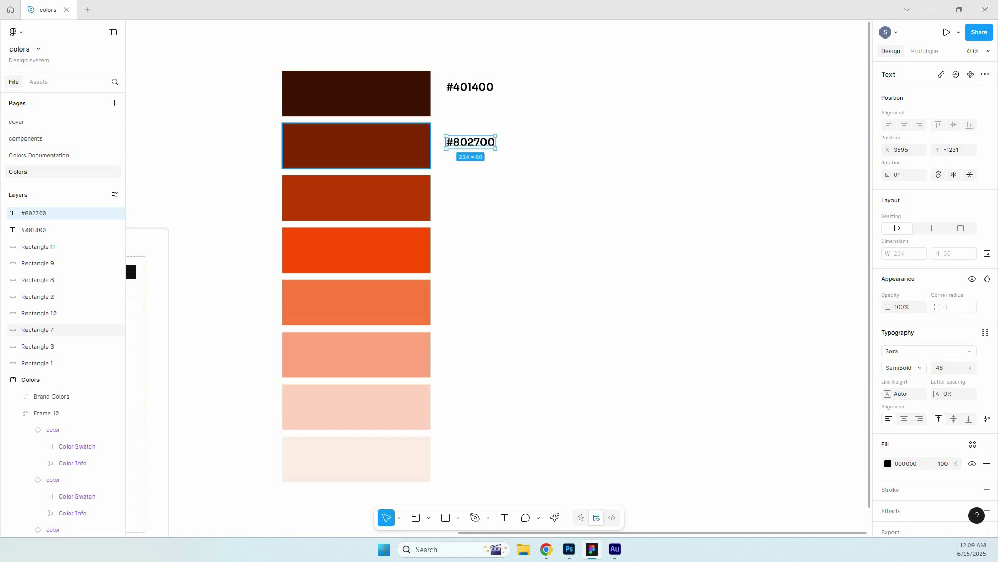
# Duplicate the #802700 label beside the third swatch and replace its text with that swatch's hex code, #BF3B00.
pyautogui.moveTo(471, 142); pyautogui.dragTo(471, 194)
pyautogui.click(385, 199)
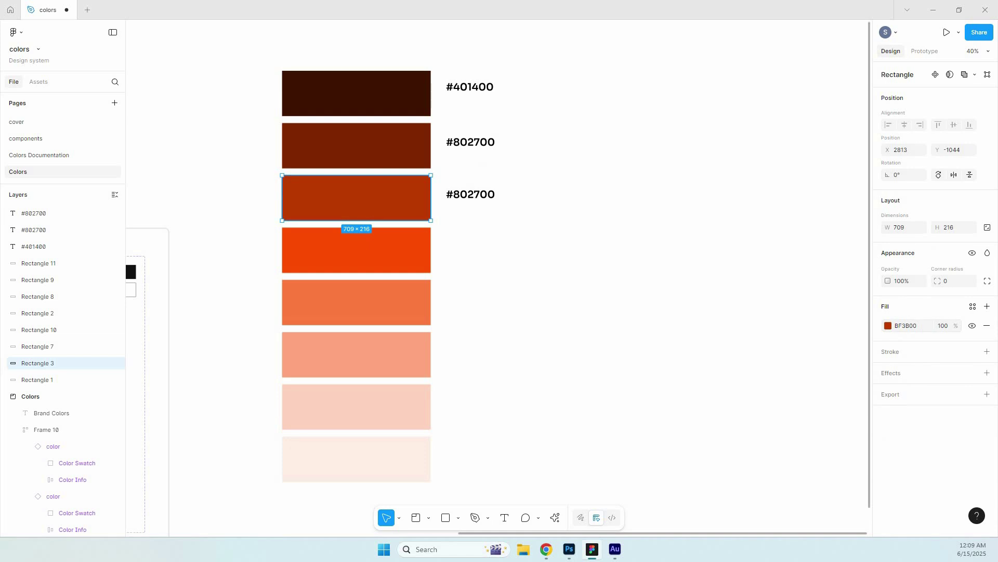
pyautogui.click(906, 326)
pyautogui.hotkey('ctrl', 'c')
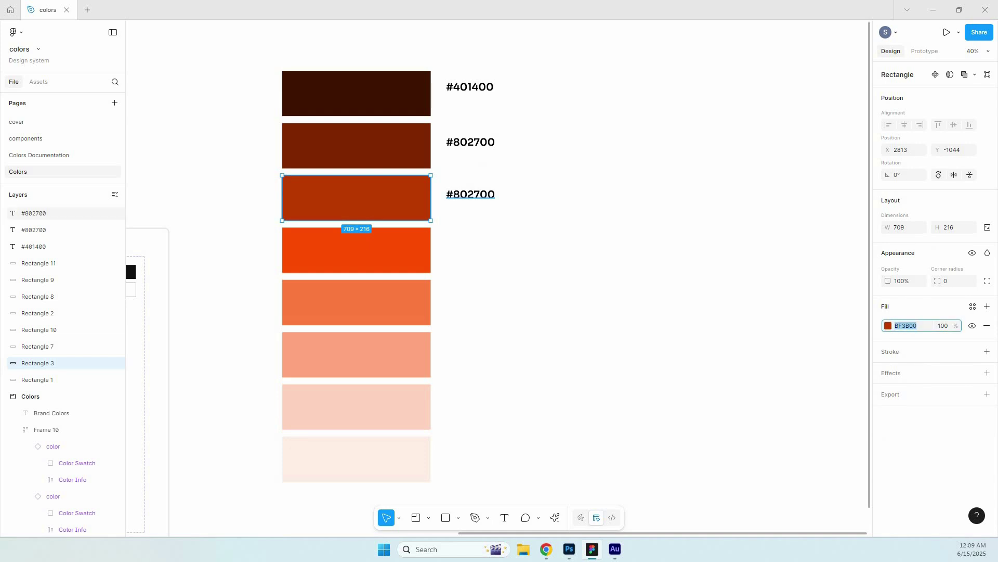
pyautogui.doubleClick(470, 195)
pyautogui.moveTo(453, 194); pyautogui.dragTo(497, 194)
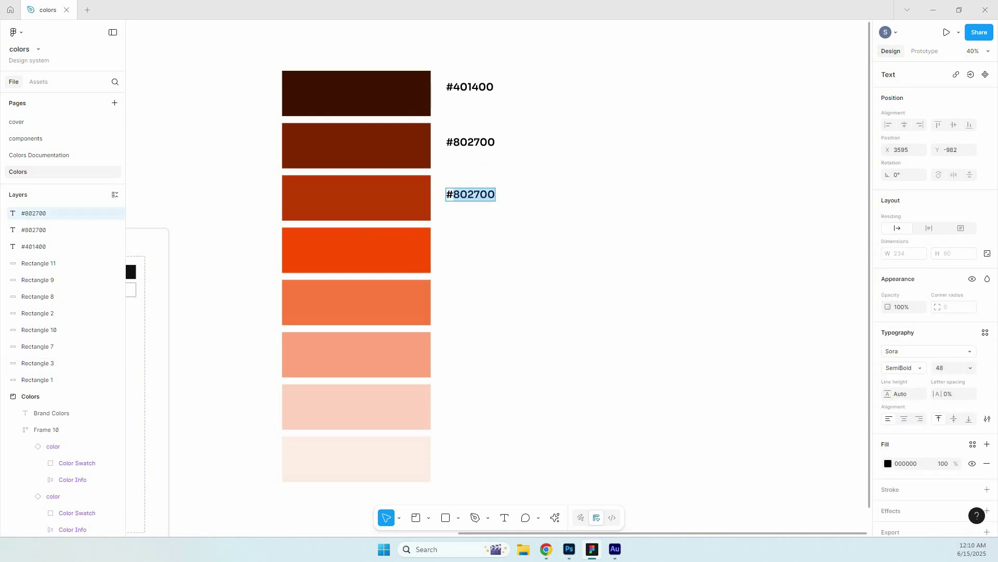
pyautogui.hotkey('ctrl', 'v')
pyautogui.press('Escape')
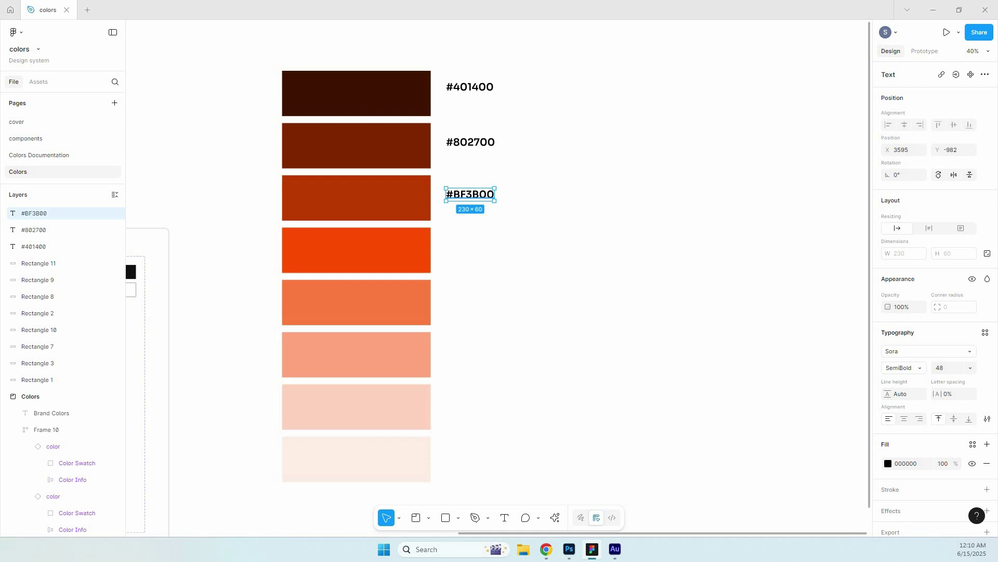
# Duplicate the #BF3B00 label beside the fourth swatch and replace its text with that swatch's hex code, #FF4F00.
pyautogui.hotkey('ctrl', 'd')
pyautogui.click(357, 251)
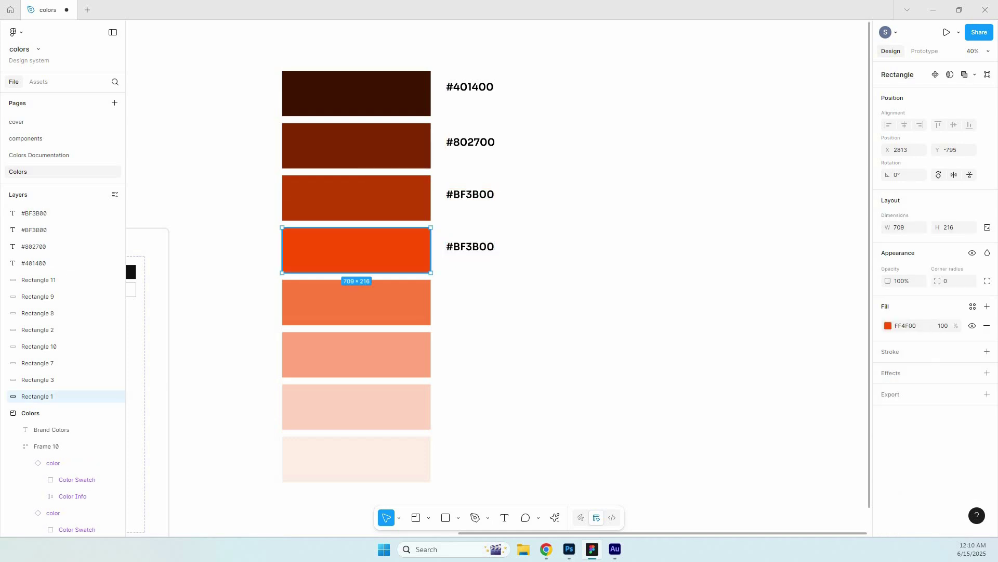
pyautogui.click(905, 326)
pyautogui.hotkey('ctrl', 'c')
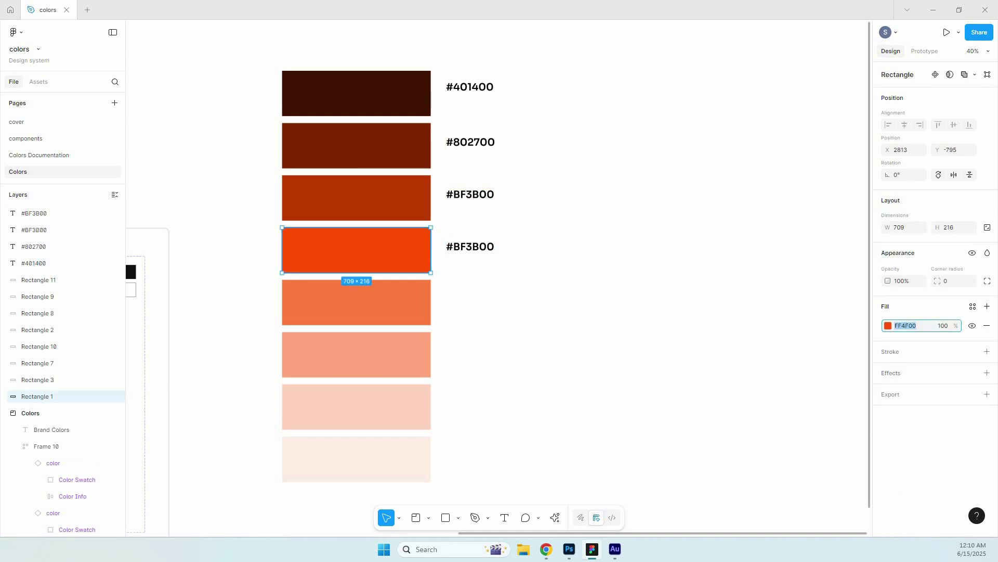
pyautogui.press('Escape')
pyautogui.doubleClick(484, 250)
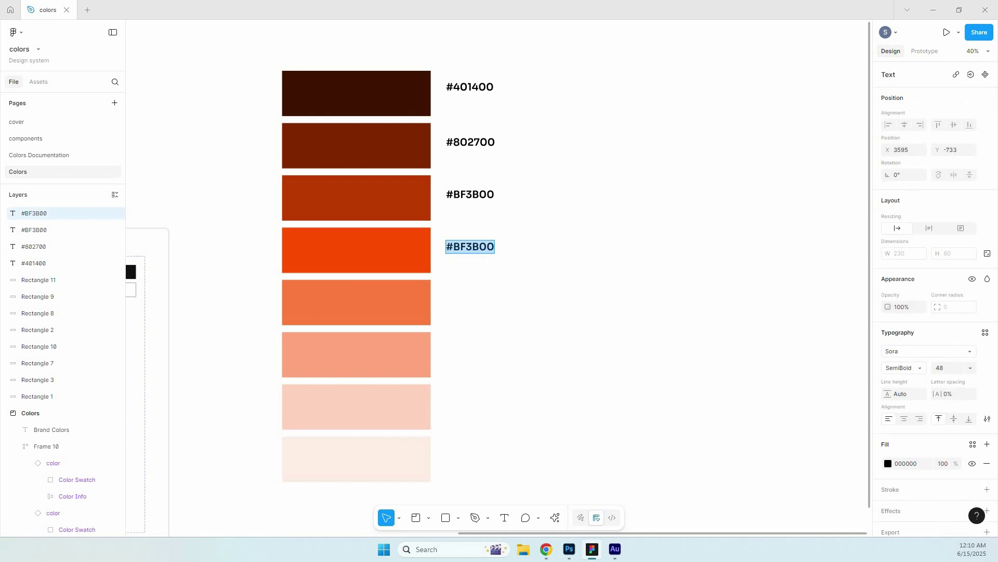
pyautogui.doubleClick(482, 248)
pyautogui.hotkey('ctrl', 'v')
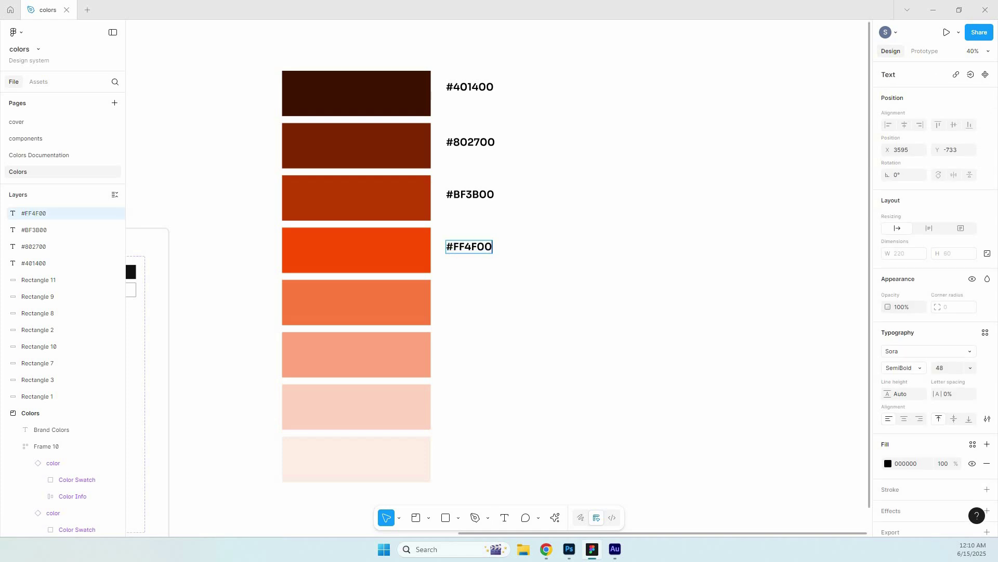
pyautogui.press('Escape')
# Duplicate the #FF4F00 label beside the fifth swatch and replace its text with that swatch's hex code, #FF7B40.
pyautogui.moveTo(470, 246); pyautogui.dragTo(469, 295)
pyautogui.click(398, 302)
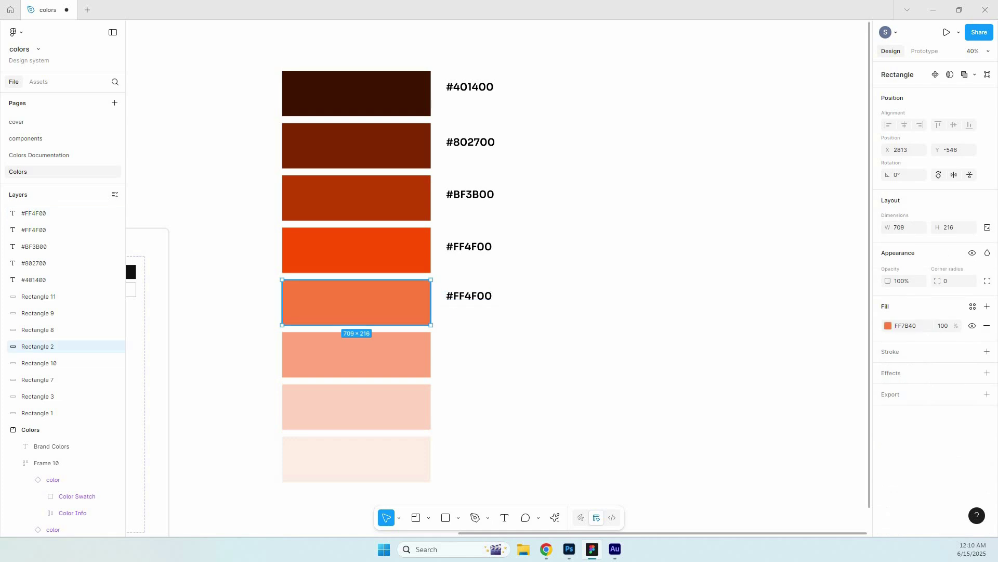
pyautogui.click(906, 325)
pyautogui.hotkey('ctrl', 'c')
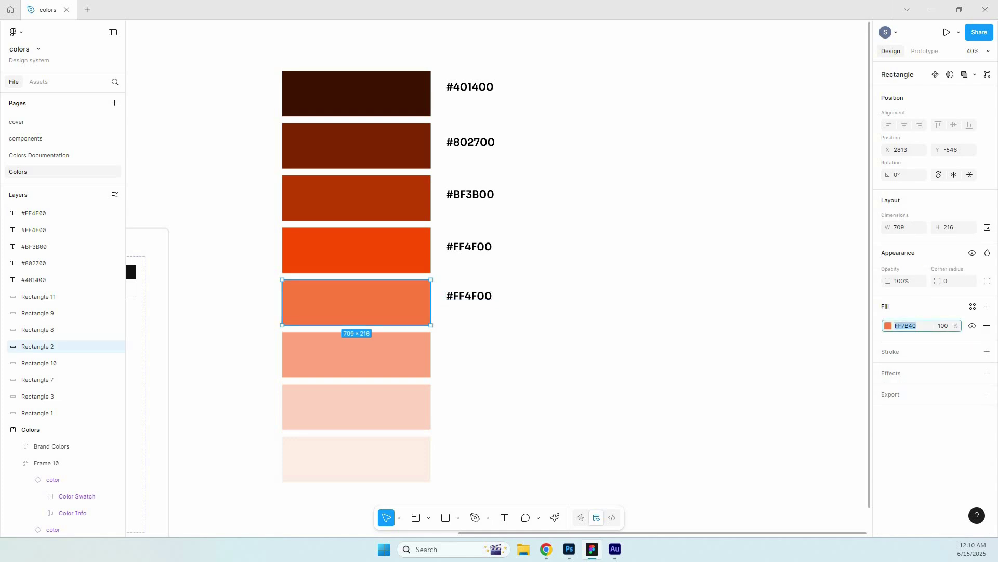
pyautogui.doubleClick(470, 296)
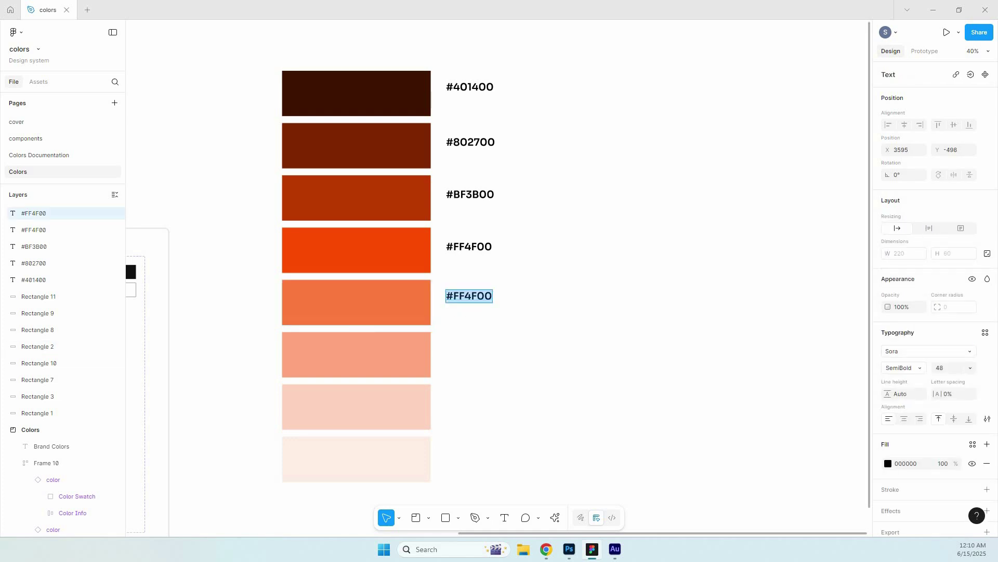
pyautogui.doubleClick(469, 296)
pyautogui.hotkey('ctrl', 'v')
pyautogui.press('Escape')
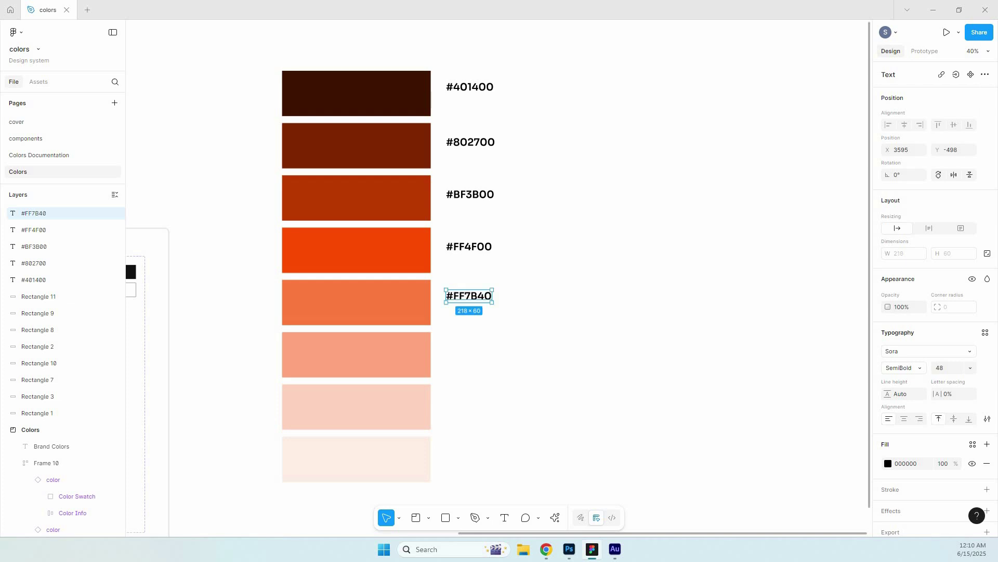
# Duplicate the #FF7B40 label beside the sixth swatch and replace its text with that swatch's hex code, #FFA67F.
pyautogui.moveTo(469, 296); pyautogui.dragTo(469, 354)
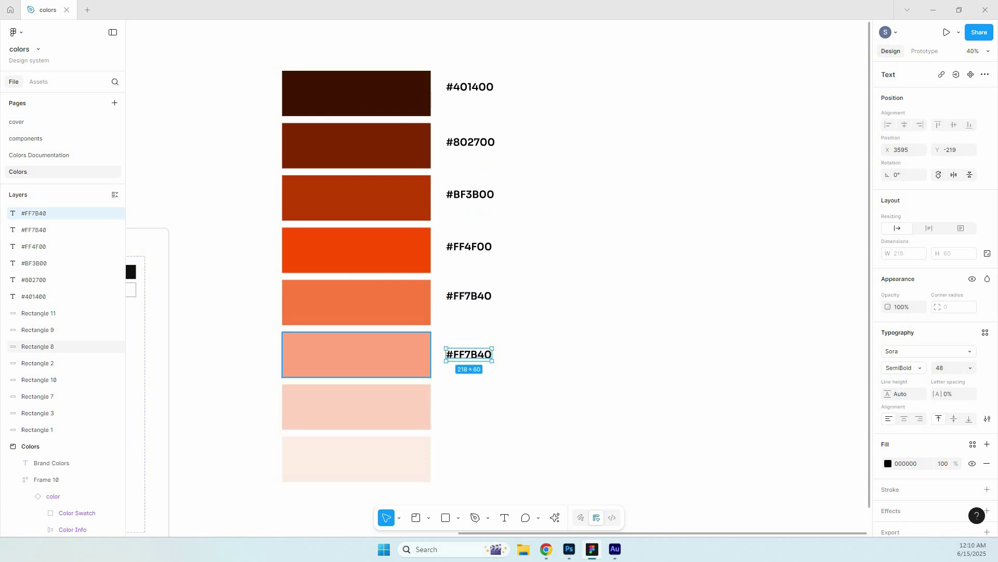
pyautogui.click(395, 355)
pyautogui.click(906, 326)
pyautogui.hotkey('ctrl', 'c')
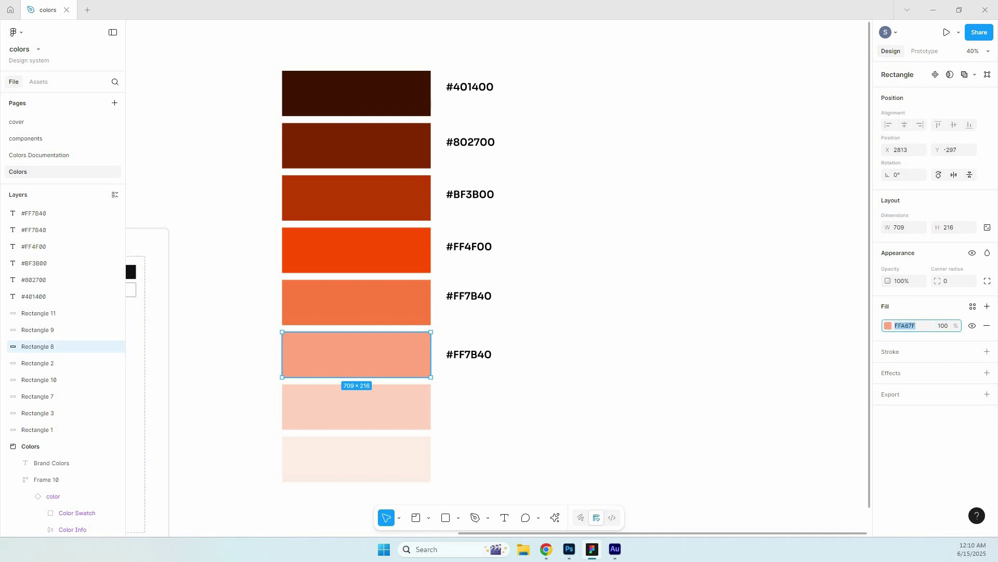
pyautogui.doubleClick(463, 354)
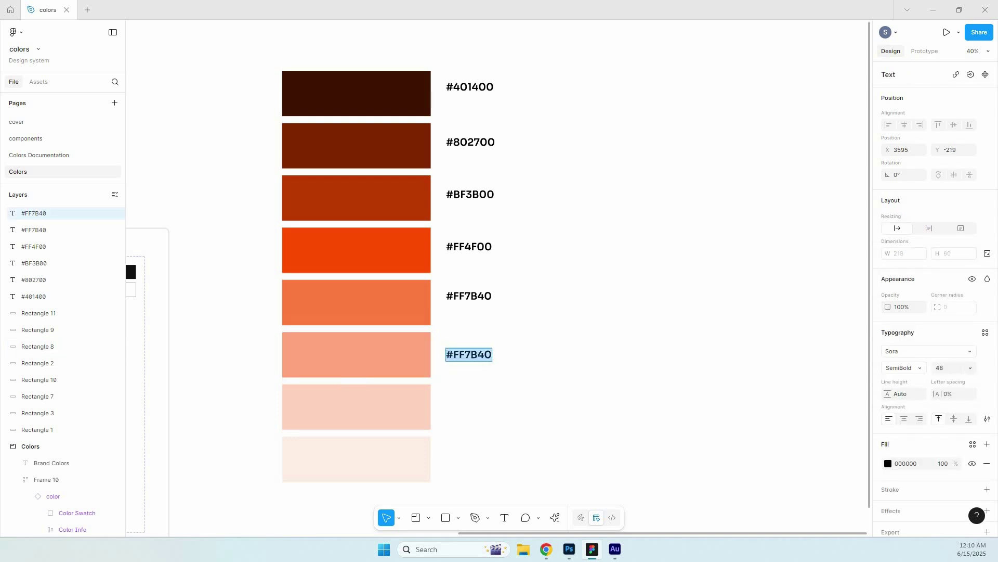
pyautogui.moveTo(454, 354); pyautogui.dragTo(492, 355)
pyautogui.hotkey('ctrl', 'v')
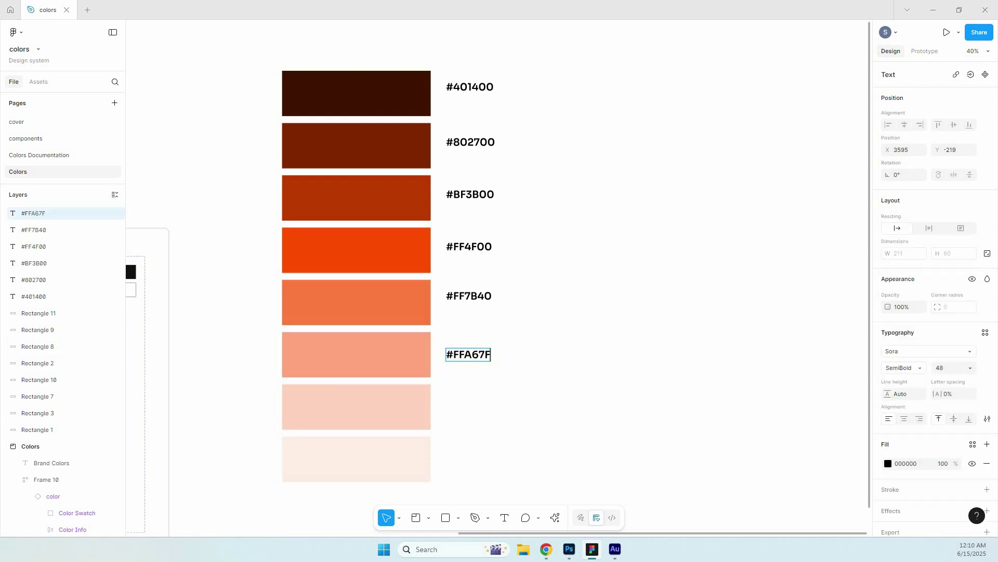
# Duplicate the #FFA67F label beside the seventh swatch and replace its text with that swatch's hex code, #FFD3BF.
pyautogui.click(356, 406)
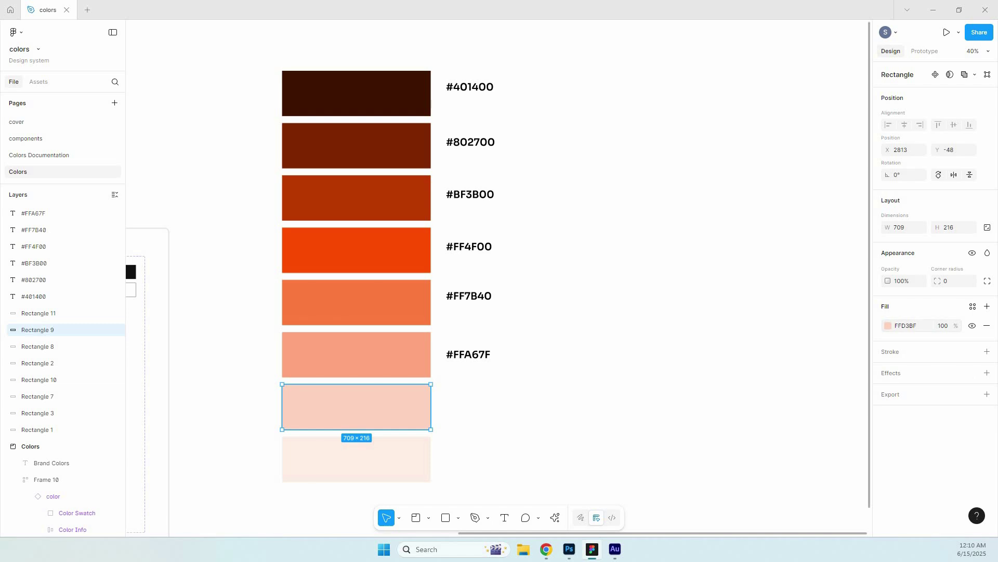
pyautogui.click(906, 326)
pyautogui.click(577, 363)
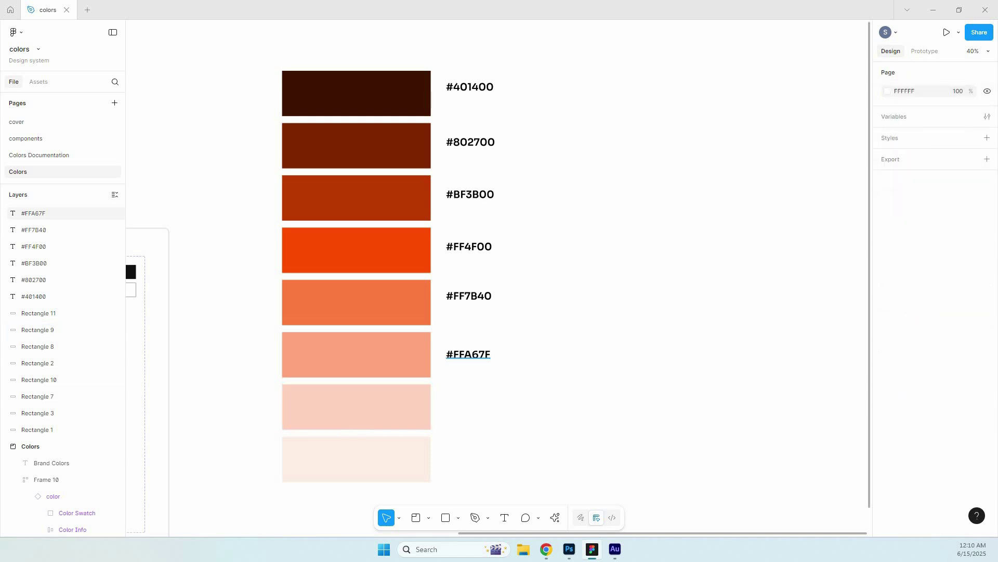
pyautogui.moveTo(464, 355); pyautogui.dragTo(468, 403)
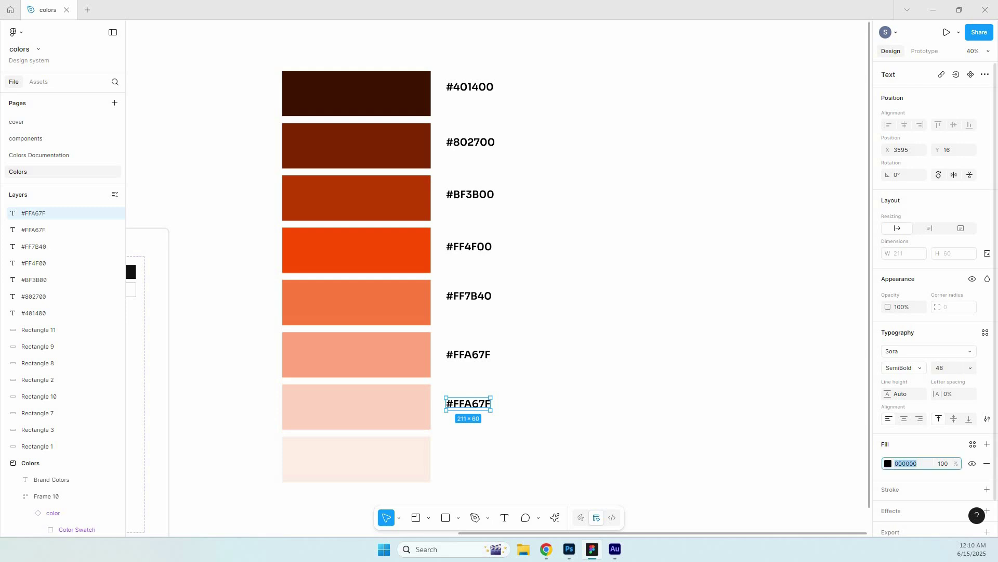
pyautogui.doubleClick(458, 403)
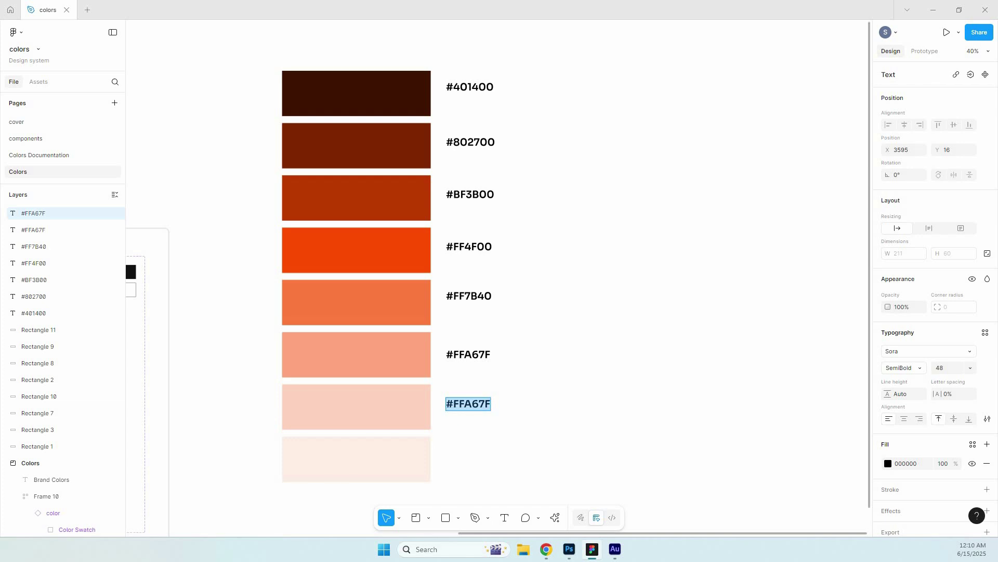
pyautogui.click(454, 404)
pyautogui.hotkey('shift', 'End')
pyautogui.write('FFD3BF')
pyautogui.press('Escape')
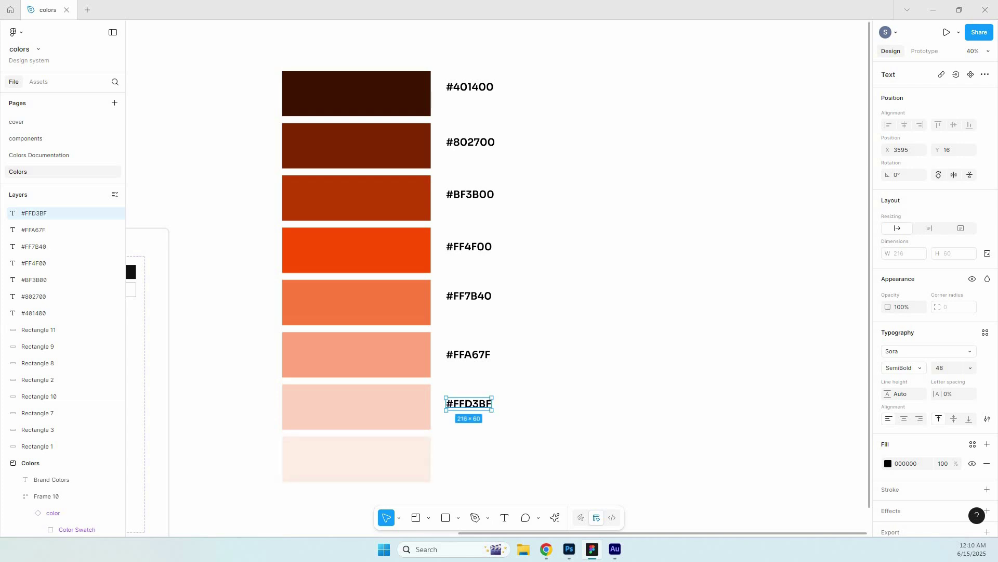
# Duplicate the #FFD3BF label beside the eighth swatch and replace its text with that swatch's hex code, #FFEEE6.
pyautogui.moveTo(468, 404); pyautogui.dragTo(468, 459)
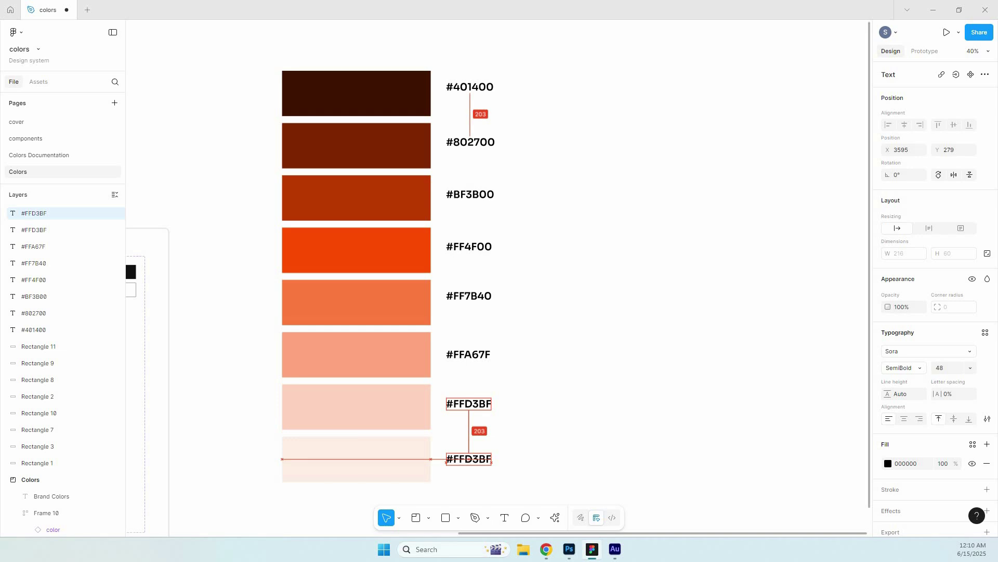
pyautogui.click(401, 460)
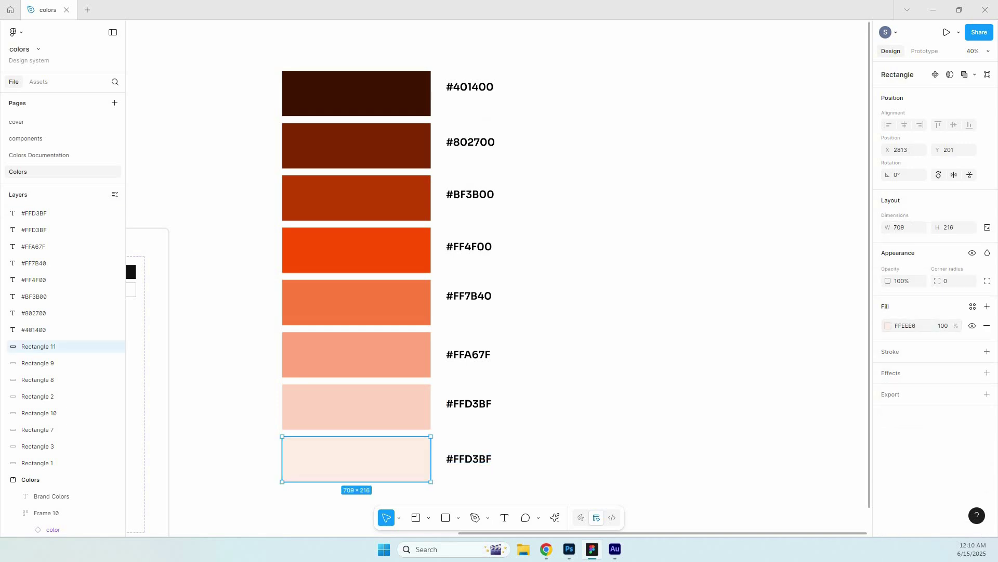
pyautogui.click(909, 325)
pyautogui.hotkey('ctrl', 'c')
pyautogui.doubleClick(468, 459)
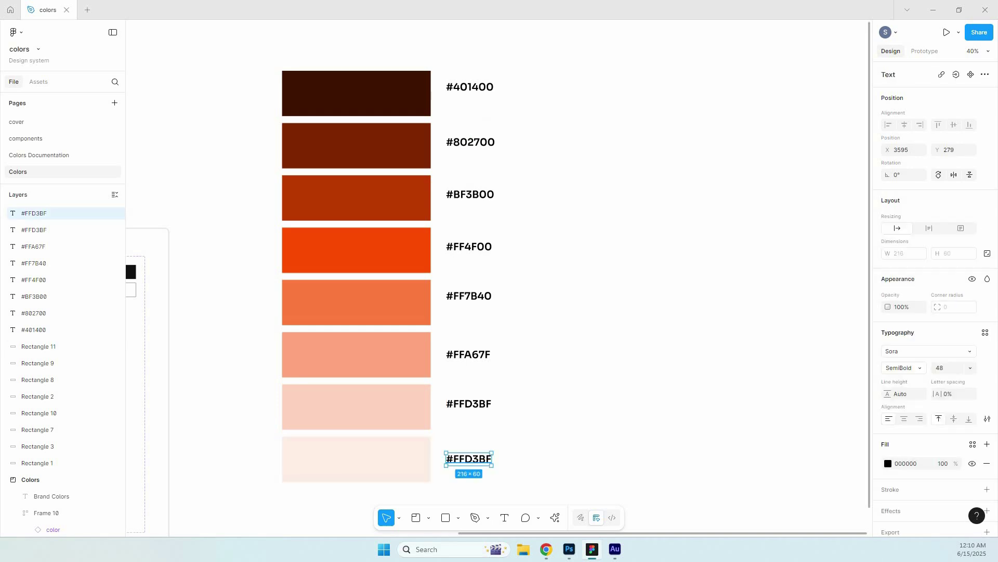
pyautogui.doubleClick(468, 459)
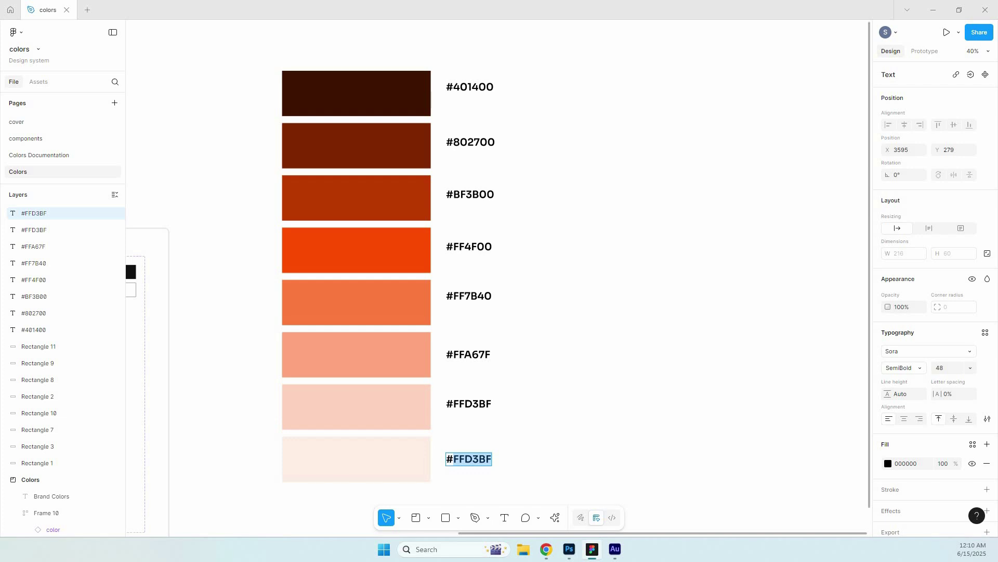
pyautogui.hotkey('ctrl', 'v')
pyautogui.press('Escape')
pyautogui.press('Escape')
# Compare the labelled orange swatch stack with the color scales in the colors component of the Brand Colors frame.
pyautogui.scroll(-1, 497, 289)
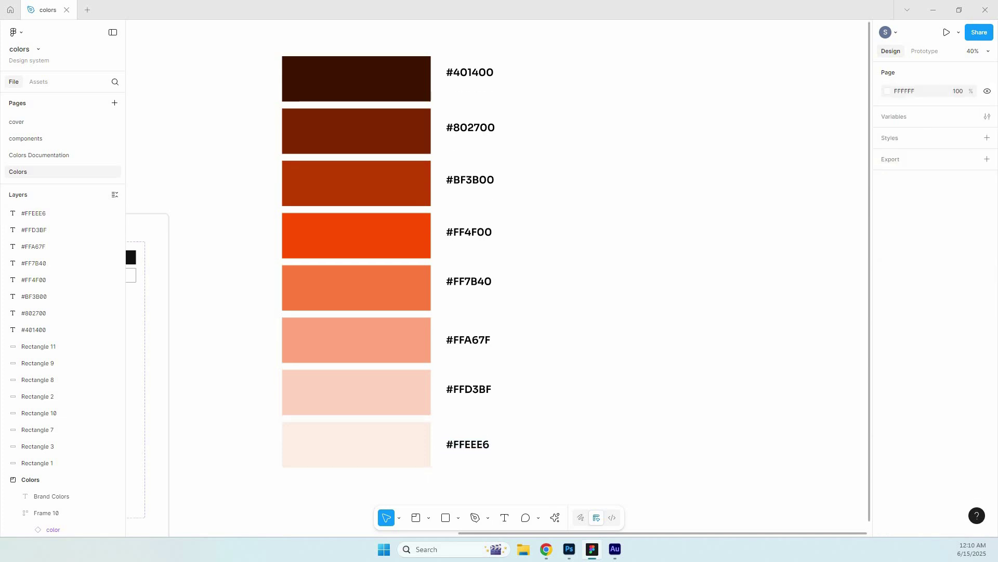
pyautogui.scroll(-1, 581, 377)
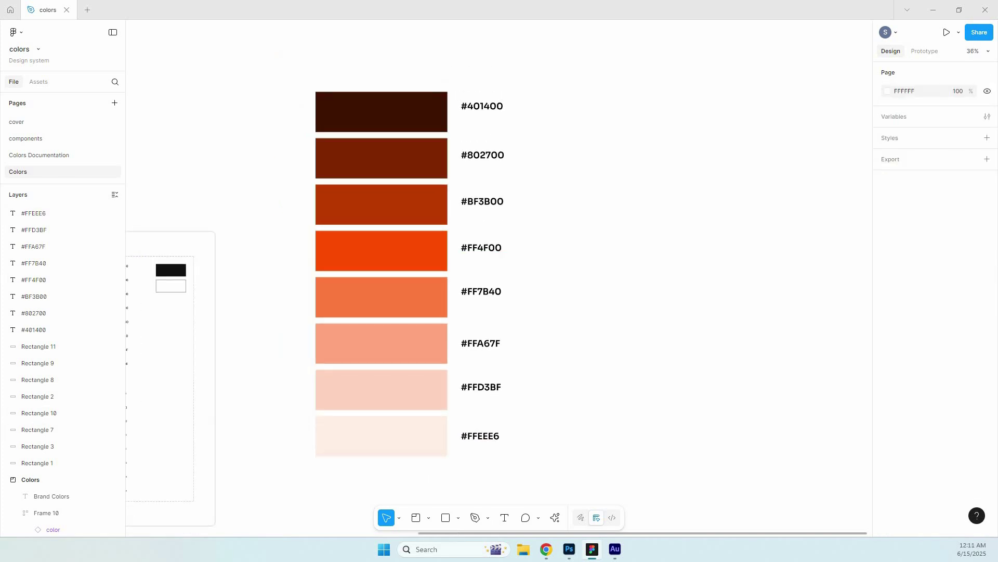
pyautogui.moveTo(313, 73); pyautogui.dragTo(512, 458)
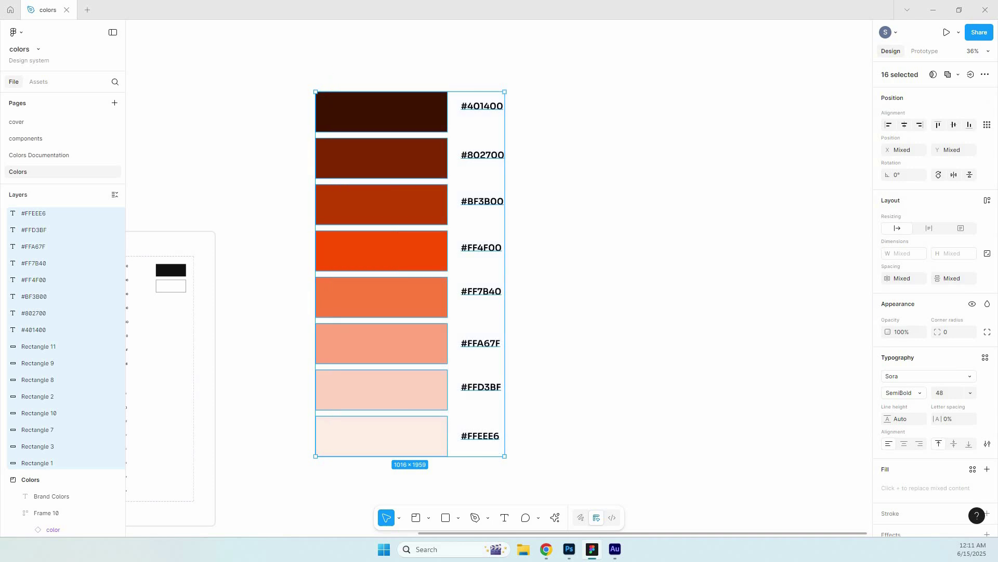
pyautogui.scroll(-3, 565, 344)
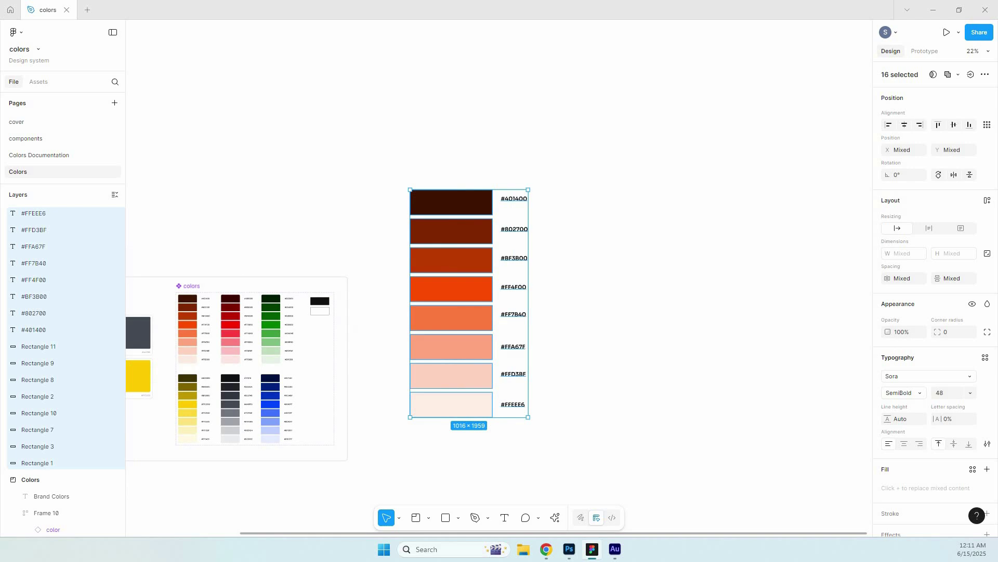
pyautogui.scroll(-3, 565, 344)
pyautogui.hscroll(-2, 565, 344)
pyautogui.scroll(1, 564, 344)
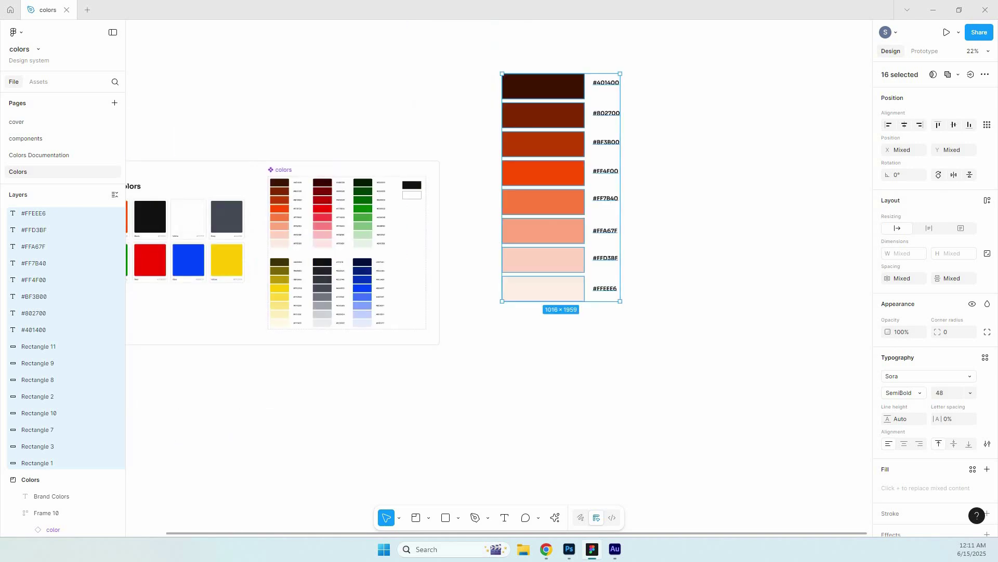
pyautogui.scroll(5, 286, 192)
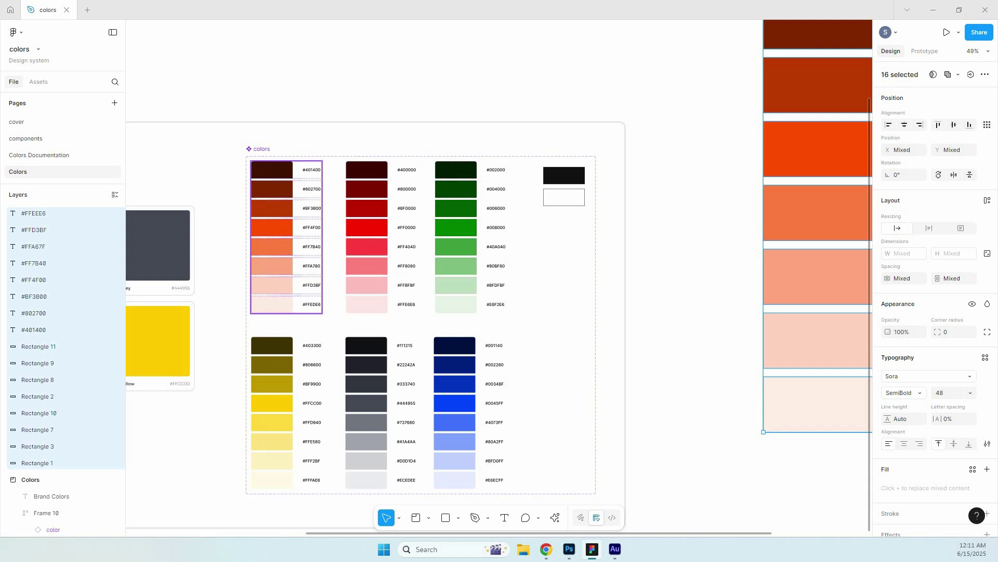
pyautogui.scroll(-3, 499, 281)
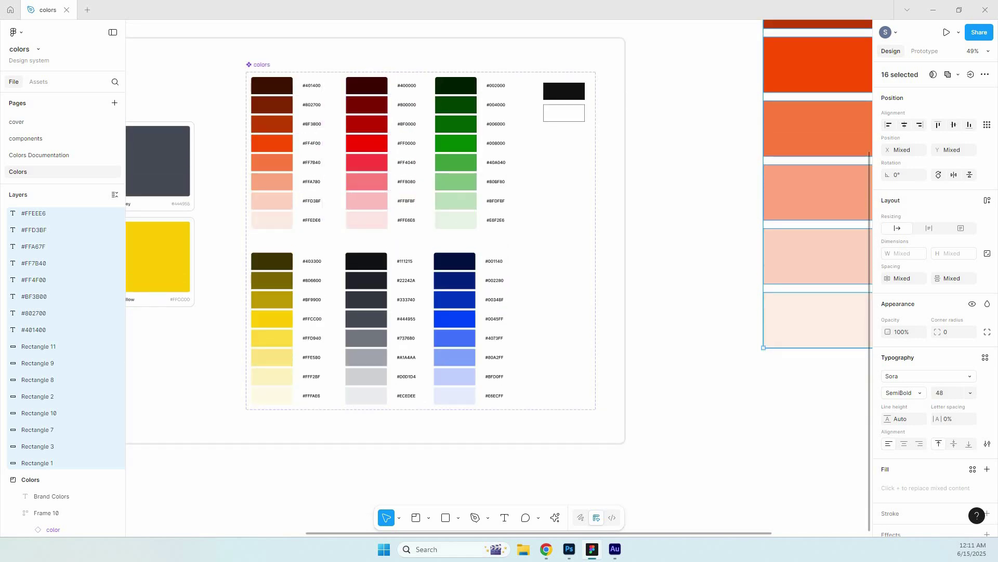
pyautogui.press('Escape')
pyautogui.hscroll(3, 499, 281)
pyautogui.scroll(1, 499, 281)
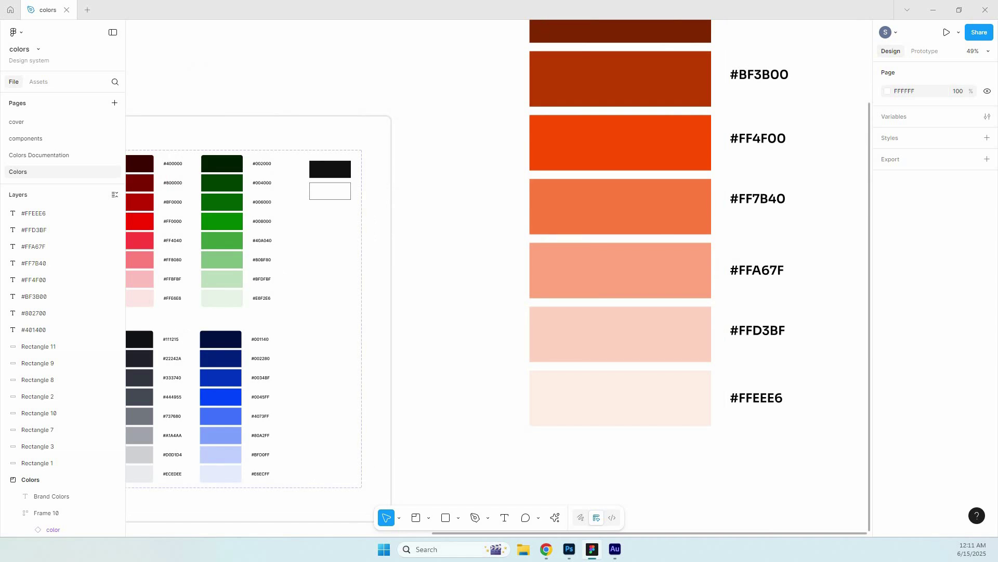
pyautogui.scroll(-2, 487, 280)
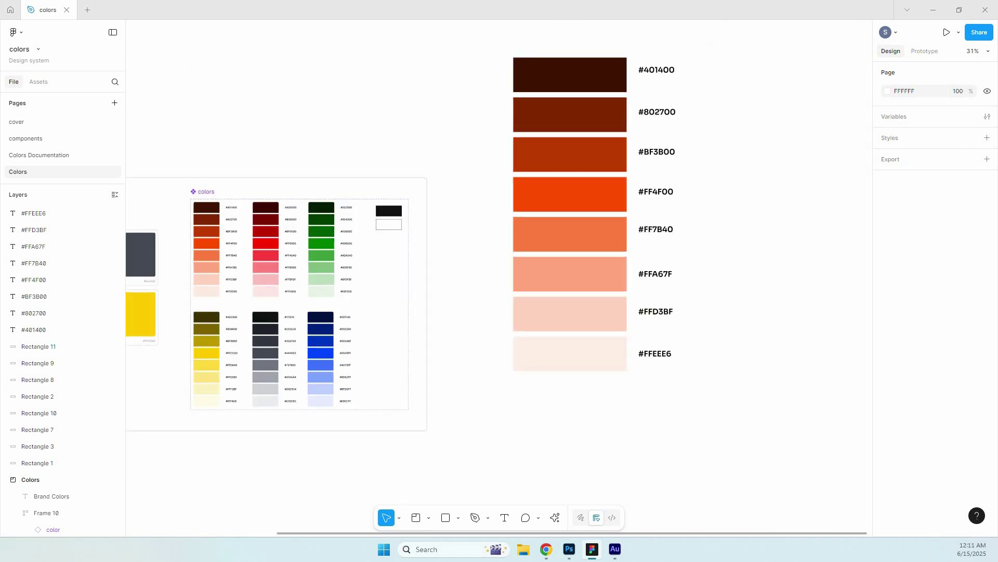
pyautogui.scroll(3, 715, 307)
pyautogui.scroll(3, 715, 307)
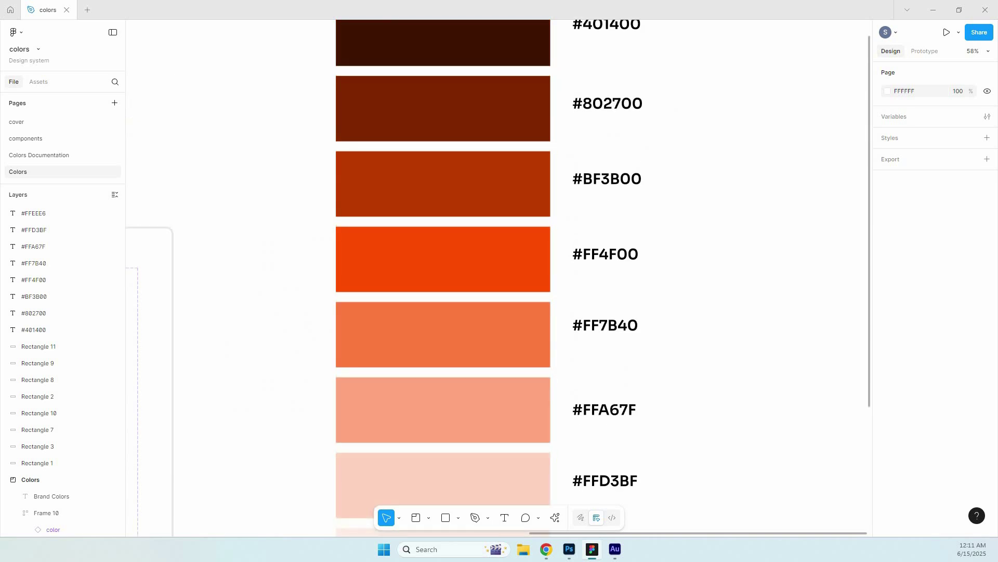
pyautogui.scroll(-2, 721, 306)
pyautogui.scroll(-1, 720, 307)
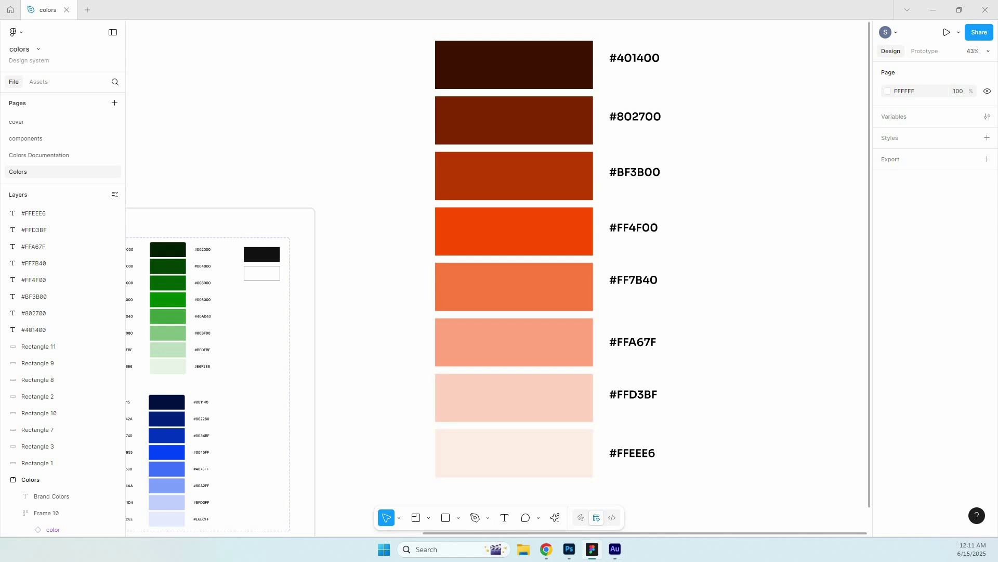
# Switch to Chrome and open the Tailwind CSS Color Generator by UI Colors from the color shades generator search results.
pyautogui.moveTo(997, 249); pyautogui.dragTo(957, 2)
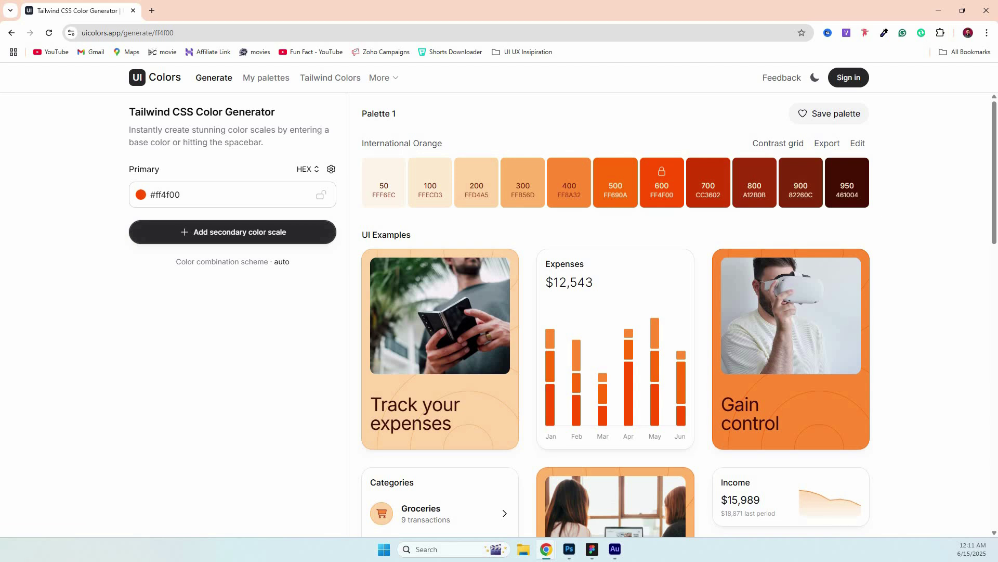
pyautogui.click(11, 33)
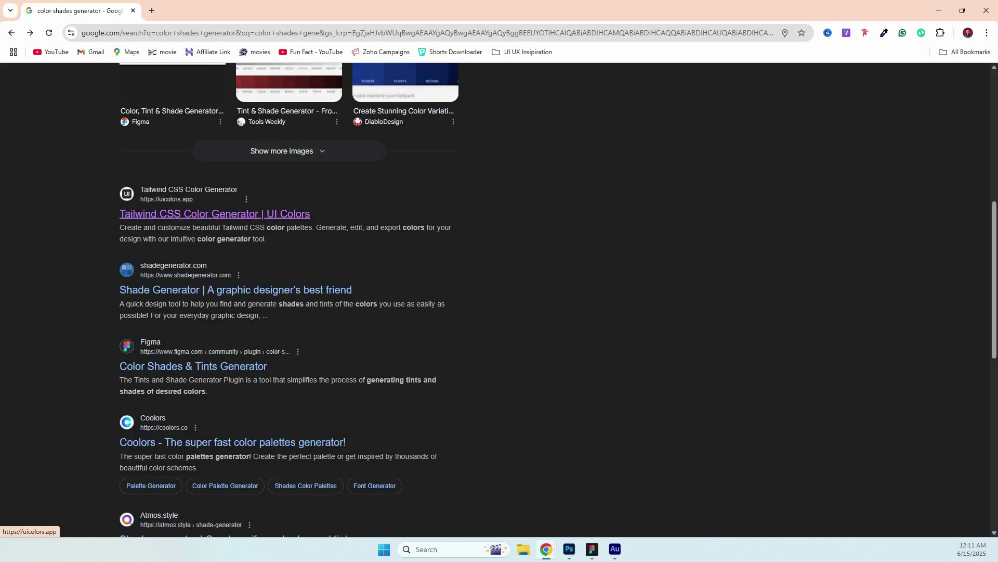
pyautogui.click(214, 214)
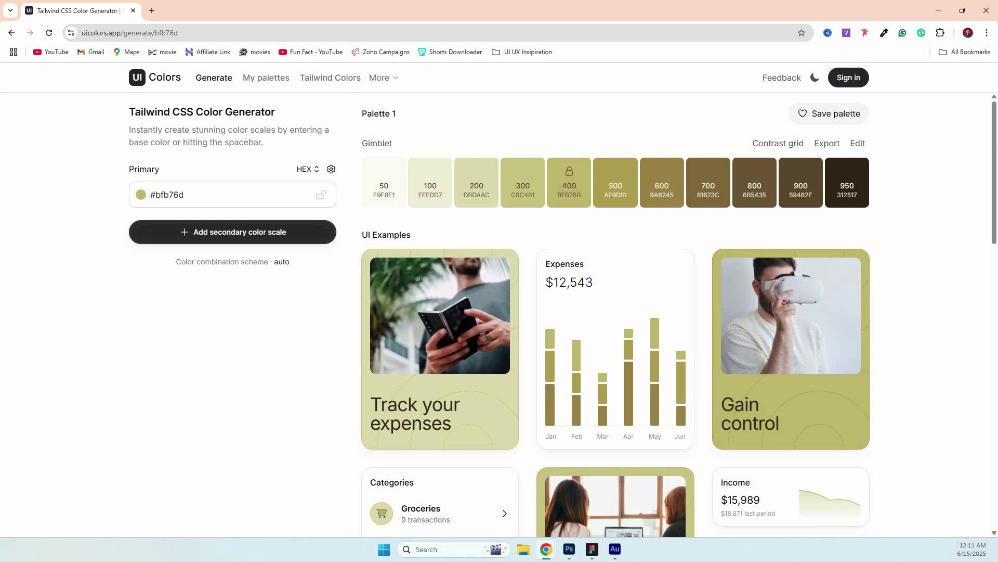
# Copy the #FF4F00 code from the fourth swatch's label in Figma and generate a UI Colors palette with it as the primary color.
pyautogui.click(591, 548)
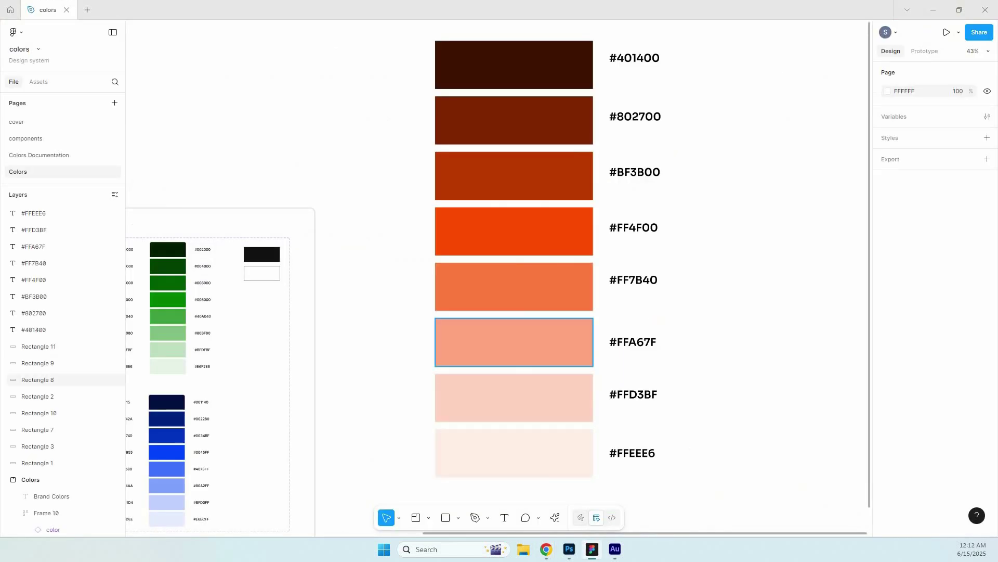
pyautogui.click(547, 231)
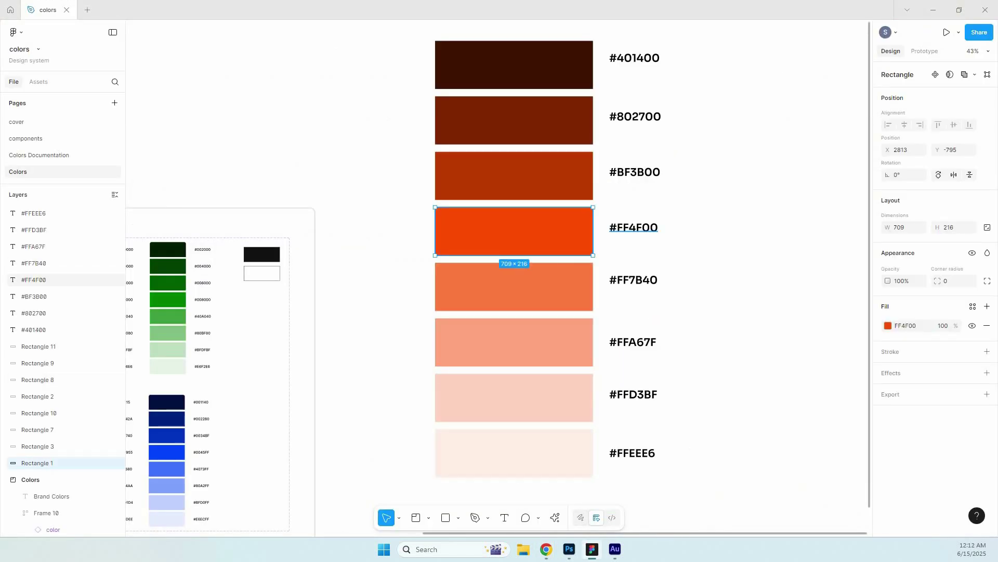
pyautogui.doubleClick(634, 228)
pyautogui.hotkey('ctrl', 'c')
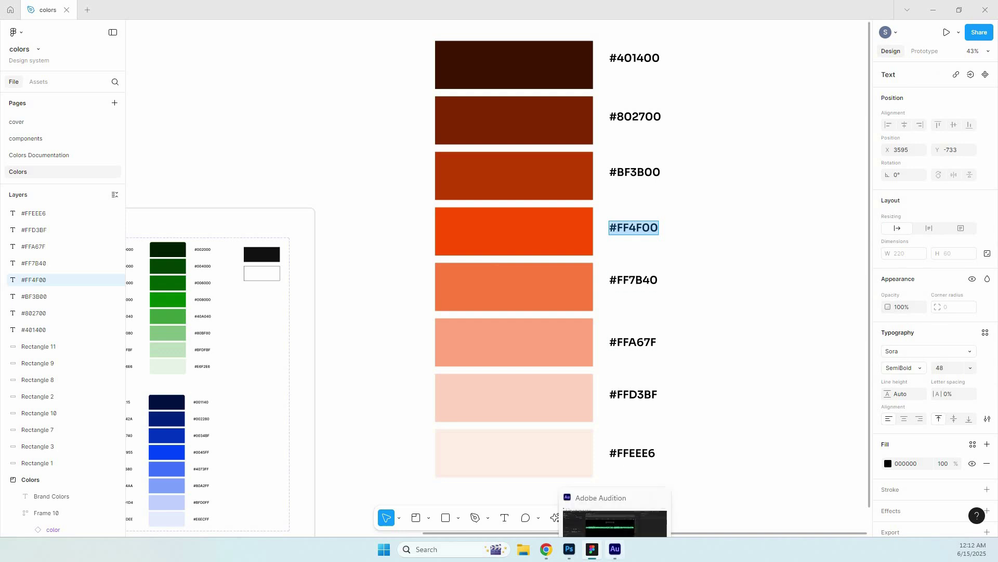
pyautogui.click(546, 549)
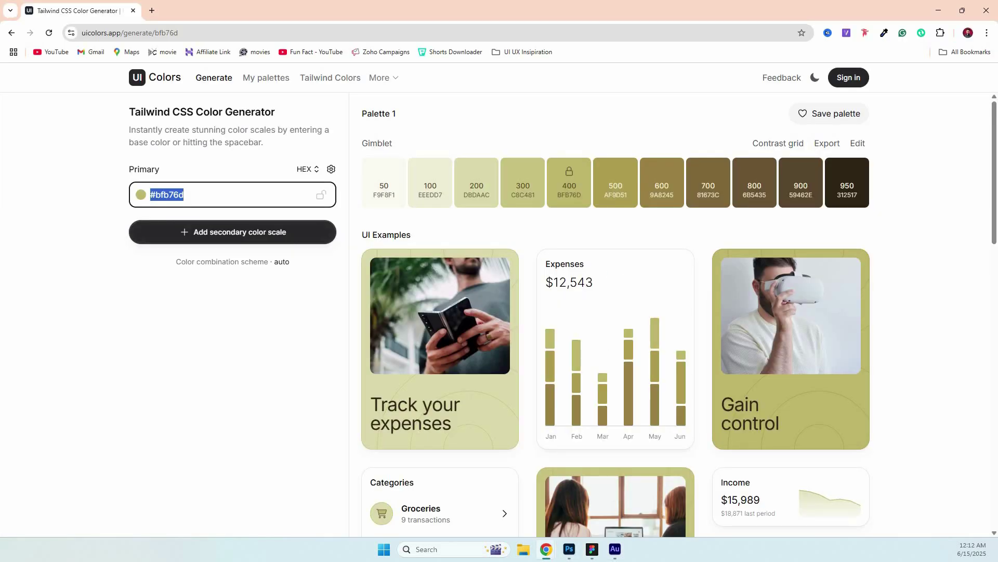
pyautogui.hotkey('ctrl', 'v')
pyautogui.press('Return')
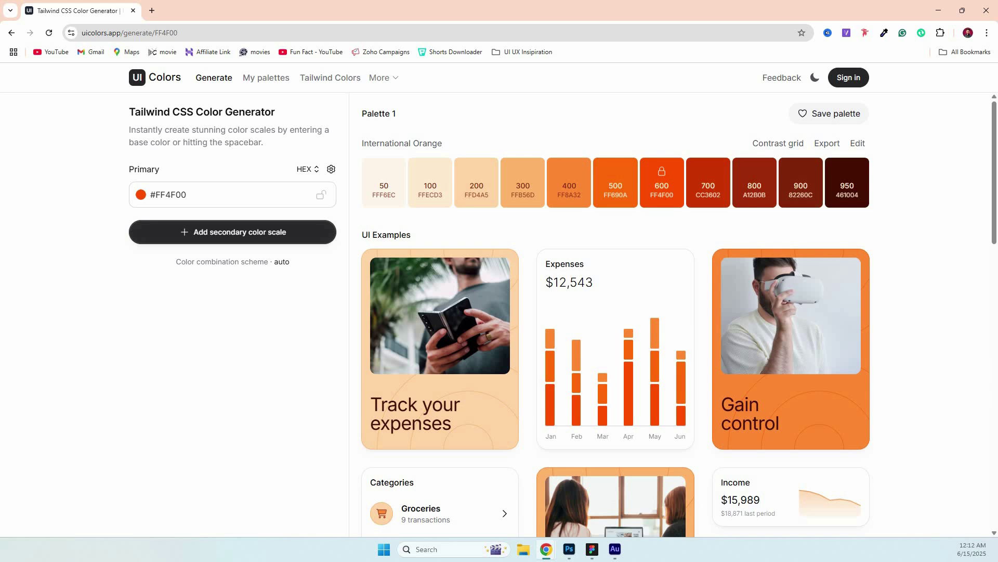
# Duplicate the #401400 swatch in Figma into the empty area above the Brand Colors frame and fill it with the palette's shade 50, FFF6EC.
pyautogui.click(384, 183)
pyautogui.click(592, 549)
pyautogui.press('Escape')
pyautogui.scroll(-3, 385, 285)
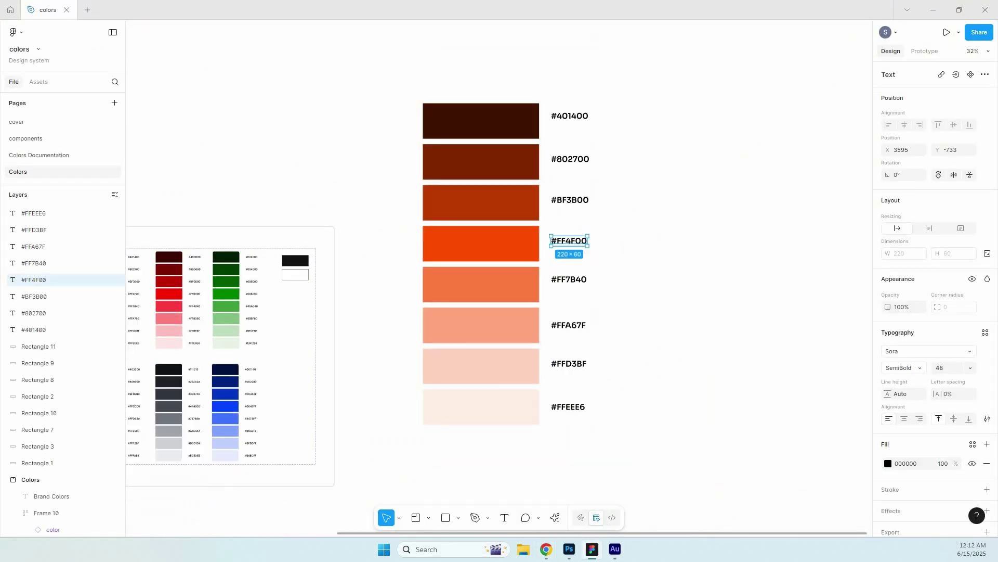
pyautogui.moveTo(385, 284); pyautogui.dragTo(665, 388)
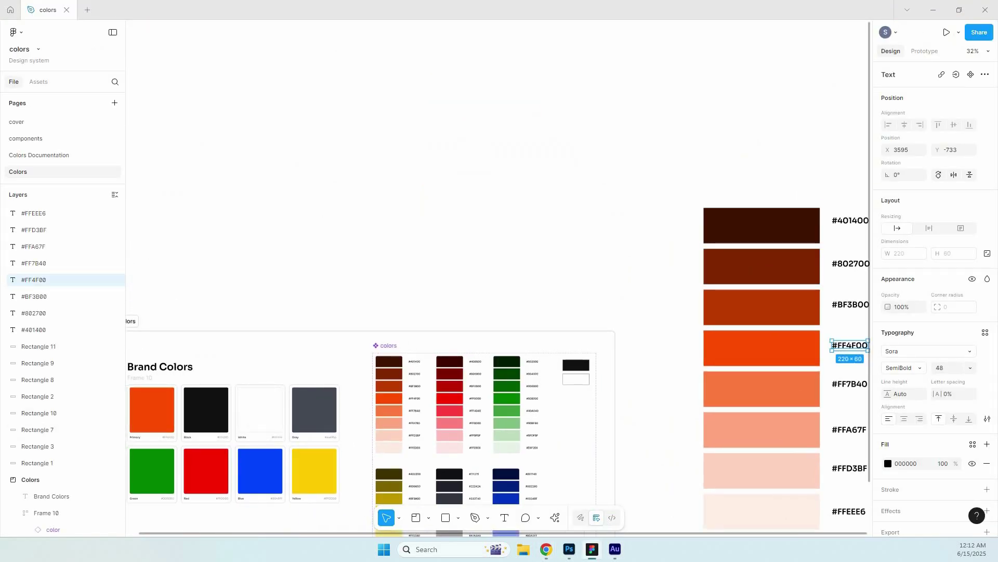
pyautogui.moveTo(762, 225); pyautogui.dragTo(431, 129)
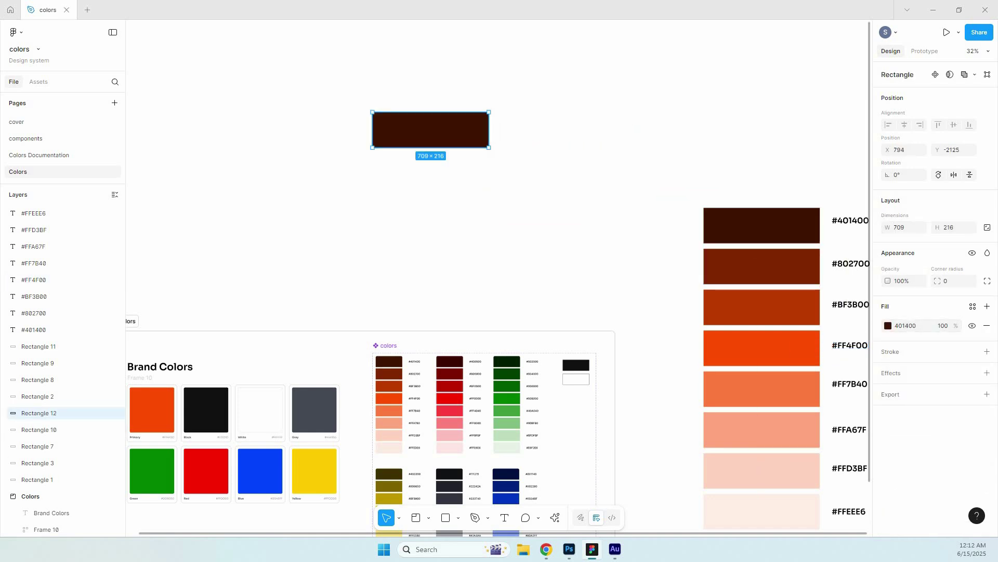
pyautogui.click(905, 326)
pyautogui.write('FFF6EC')
pyautogui.press('Return')
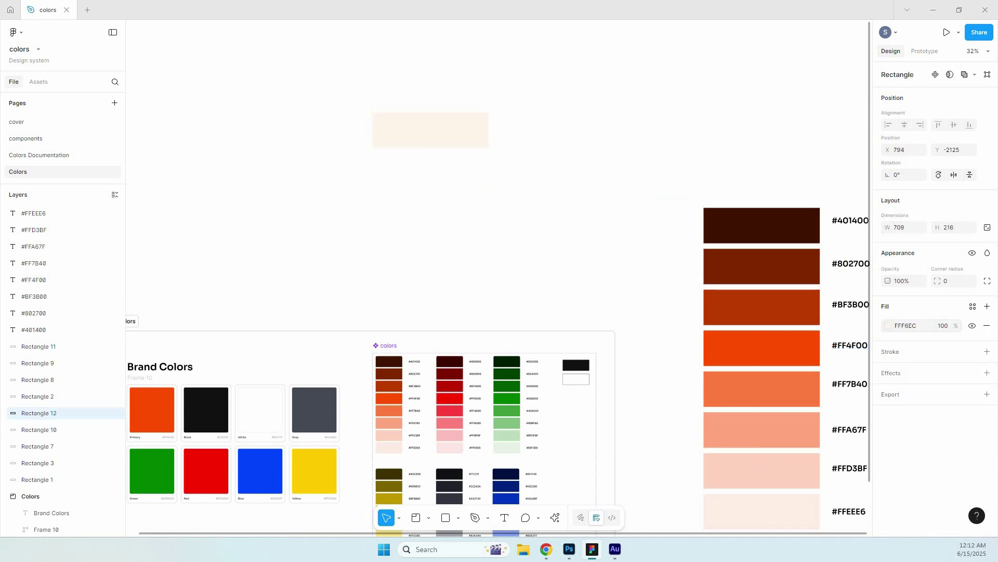
# Duplicate the #401400 label beside the new pale swatch, replace the text after its # with the copied #fff6ec, and return to UI Colors.
pyautogui.scroll(5, 762, 351)
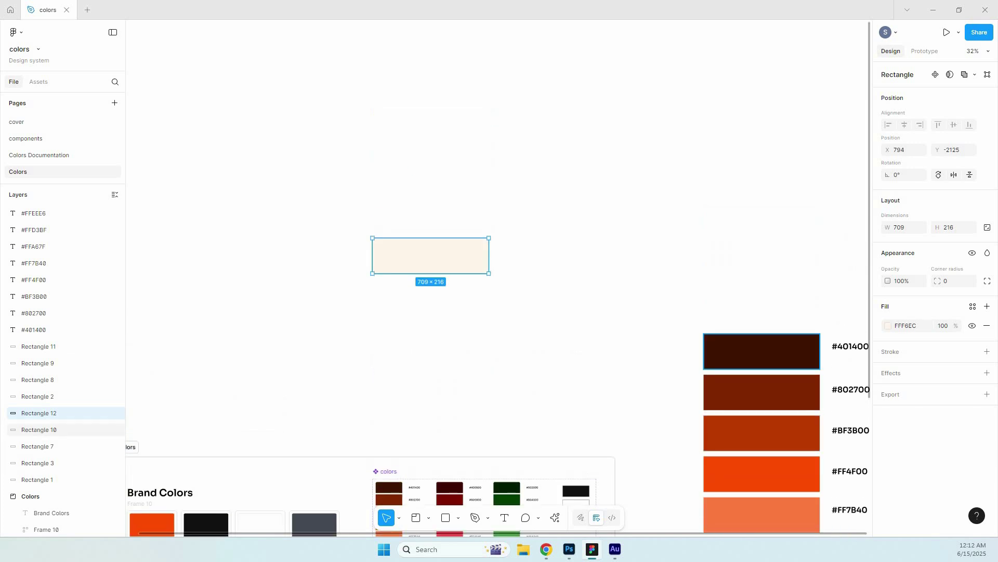
pyautogui.moveTo(851, 346); pyautogui.dragTo(524, 255)
pyautogui.press('Return')
pyautogui.hotkey('ctrl', 'v')
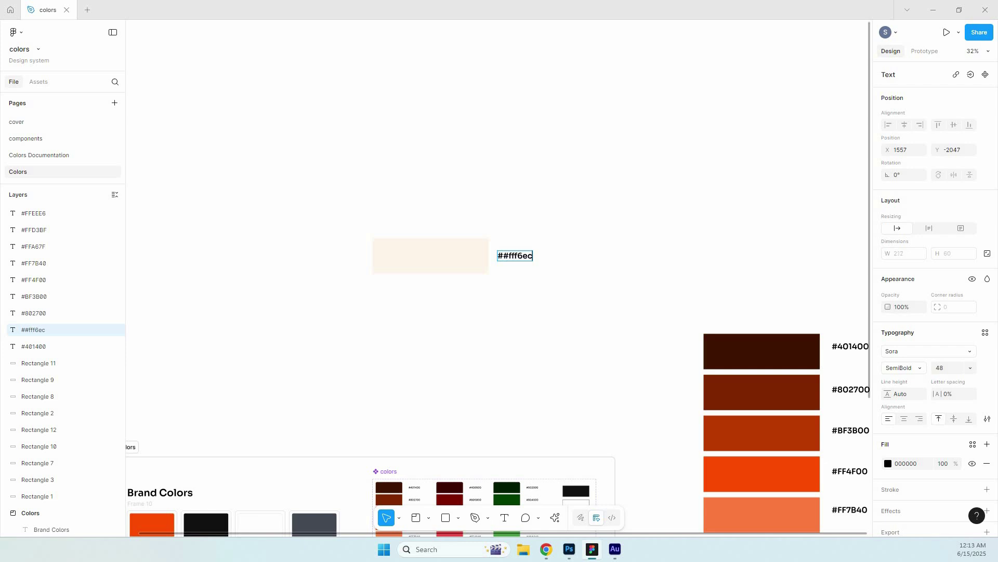
pyautogui.press('Escape')
pyautogui.hotkey('alt', 'Tab')
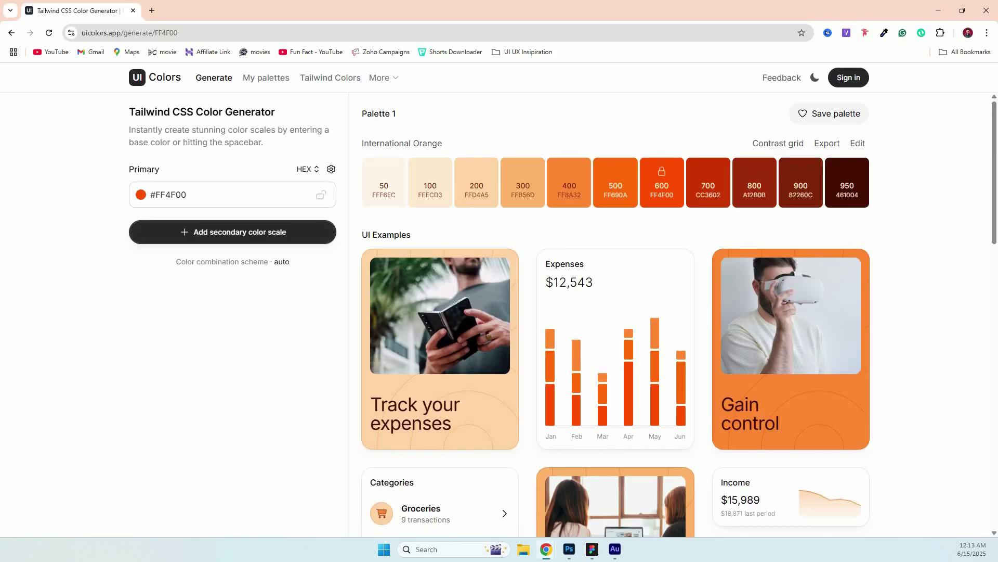
# Examine how the generated #FF4F00 palette looks in the UI Examples and down the rest of the UI Colors page.
pyautogui.click(430, 183)
pyautogui.scroll(-3, 616, 312)
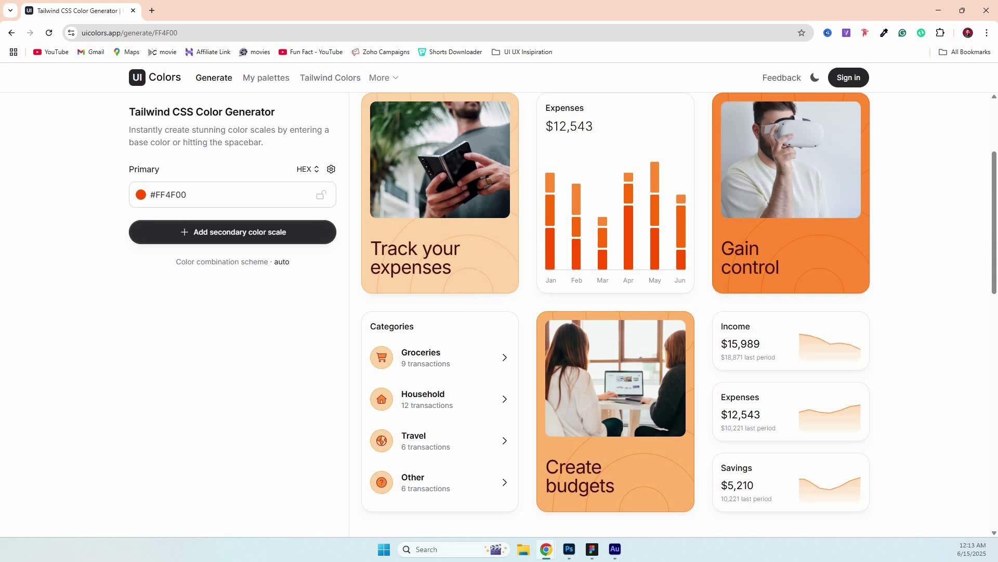
pyautogui.scroll(3, 616, 312)
pyautogui.scroll(-2, 616, 312)
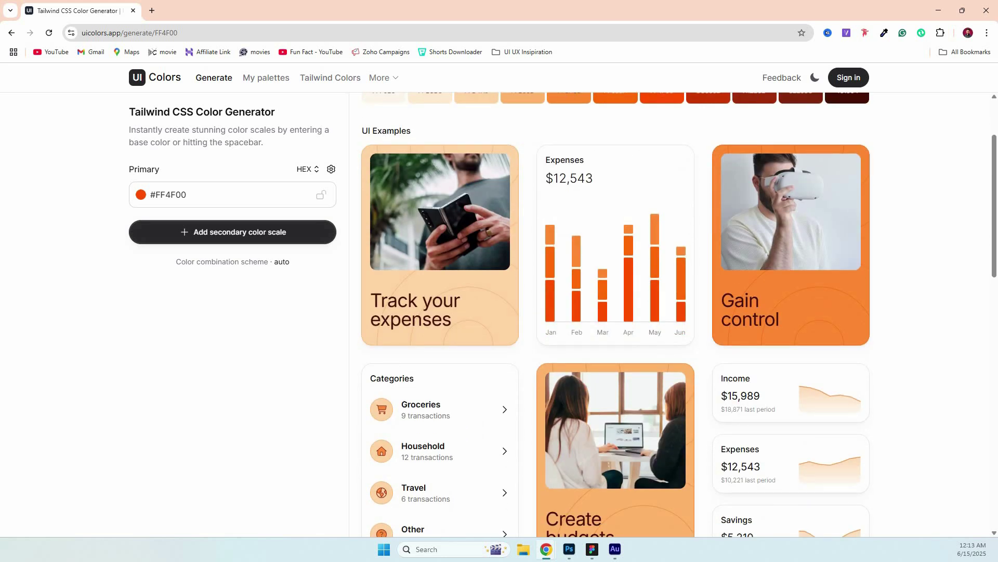
pyautogui.scroll(-2, 615, 312)
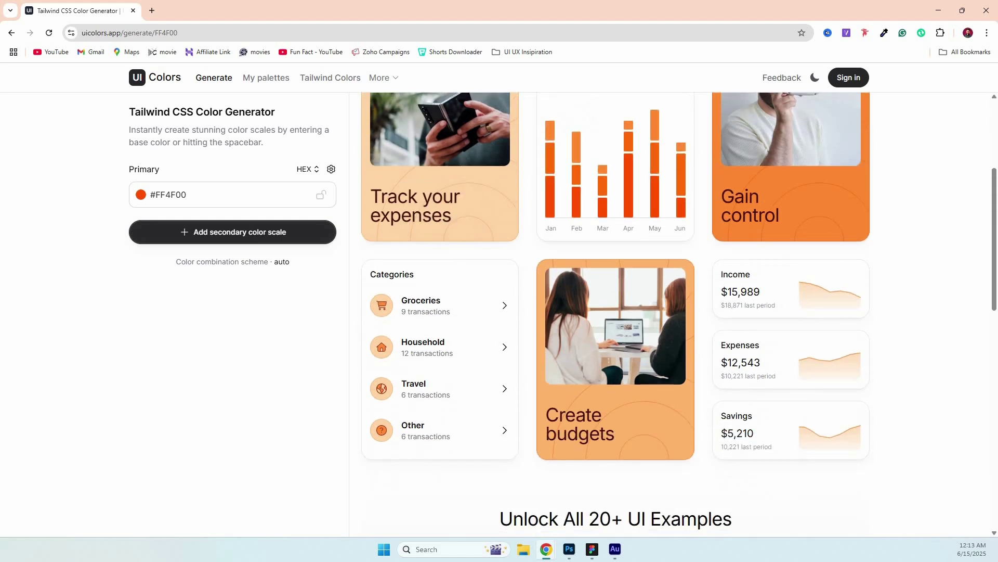
pyautogui.scroll(2, 616, 312)
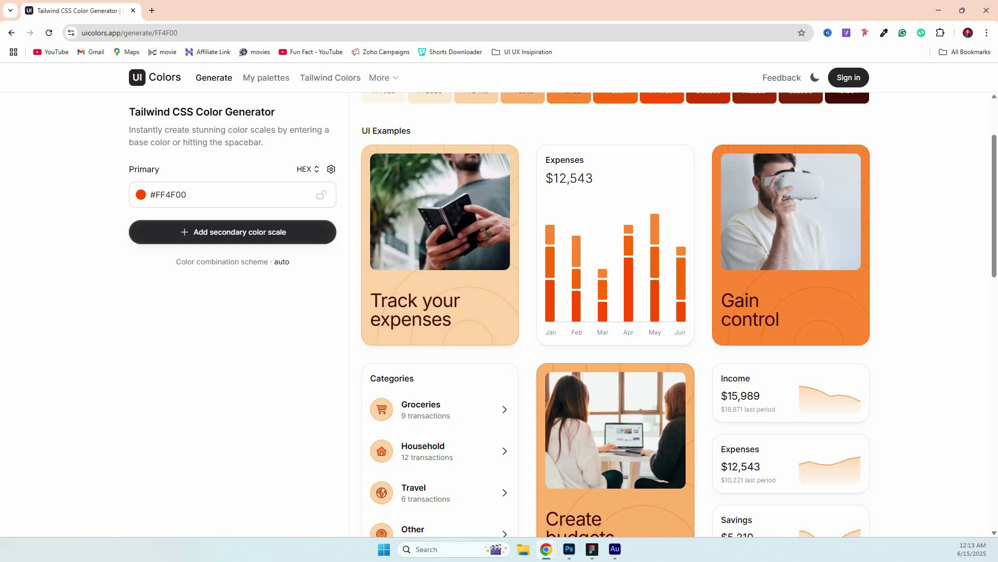
pyautogui.scroll(-3, 615, 312)
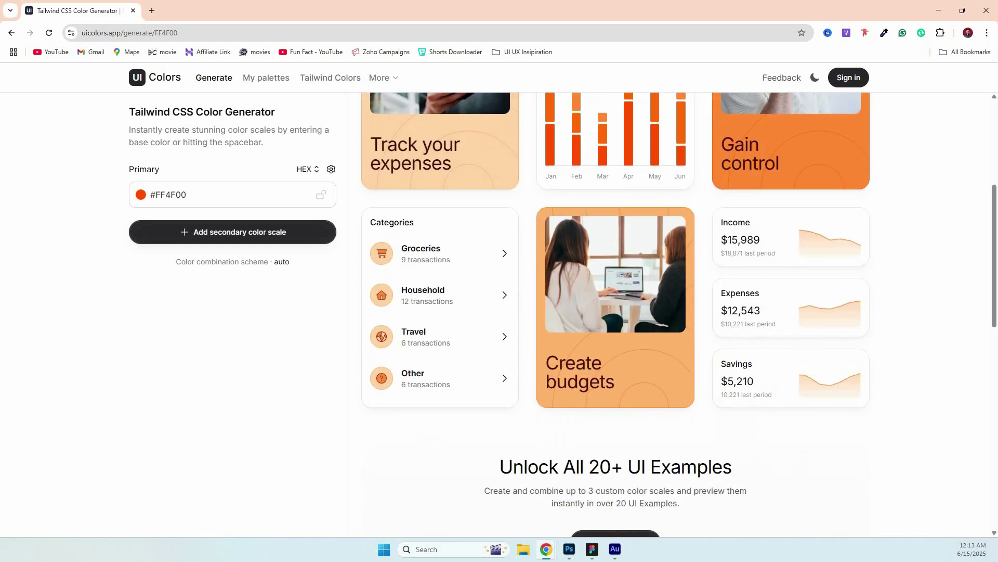
pyautogui.scroll(-10, 616, 312)
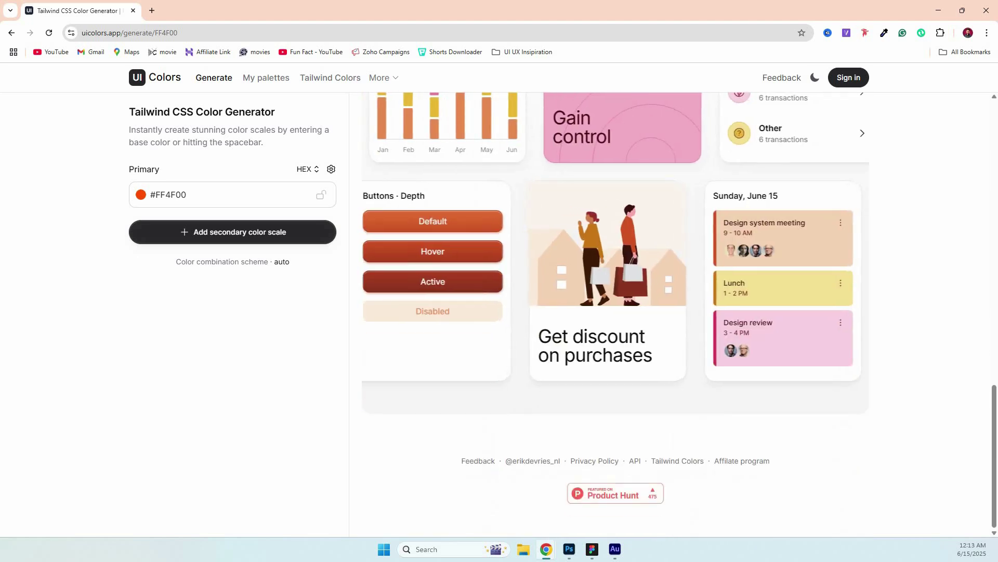
pyautogui.scroll(12, 616, 312)
pyautogui.scroll(2, 615, 312)
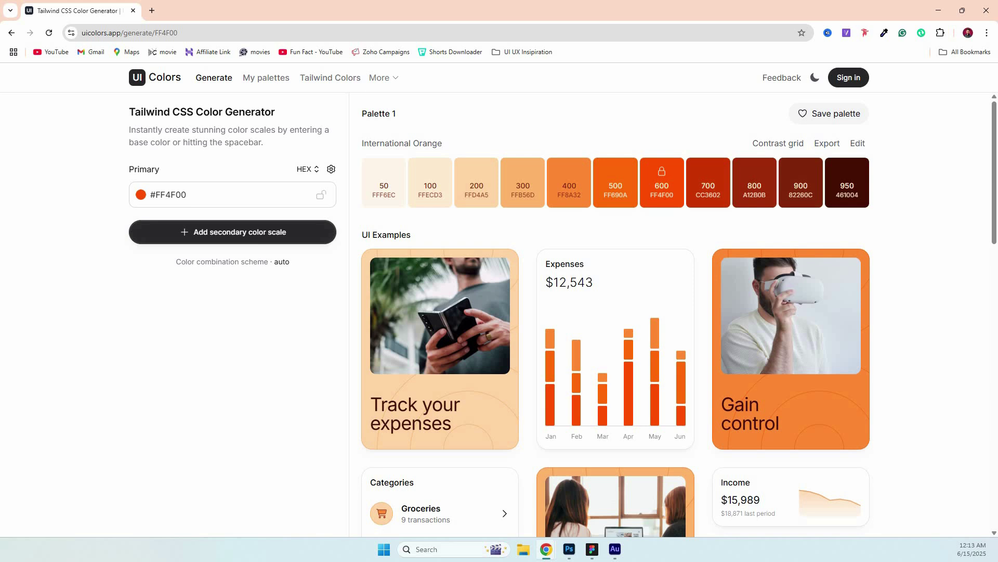
# Switch to Figma and look over the Master Pallet heading and the swatch scales in the colors component.
pyautogui.hotkey('alt', 'Tab')
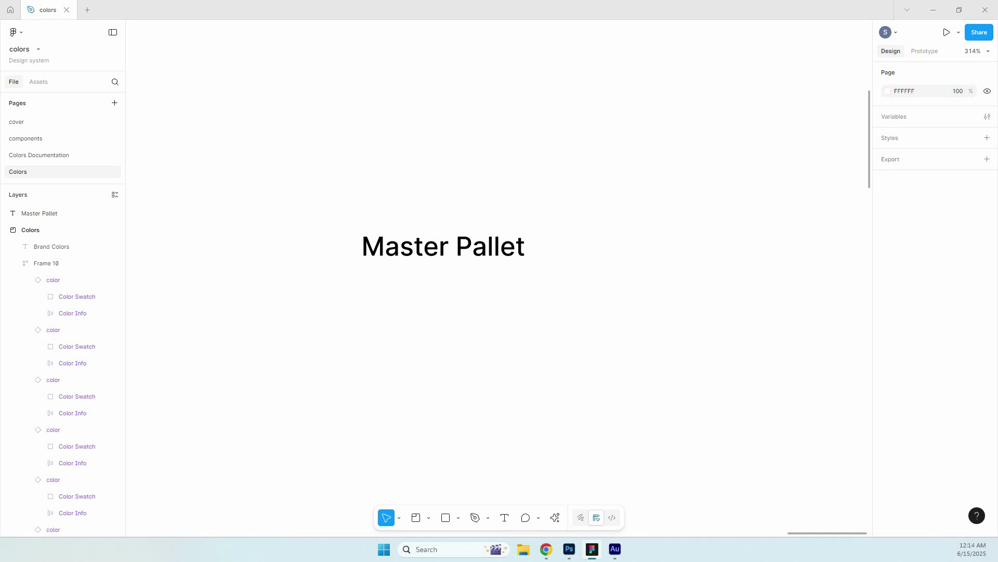
pyautogui.click(444, 246)
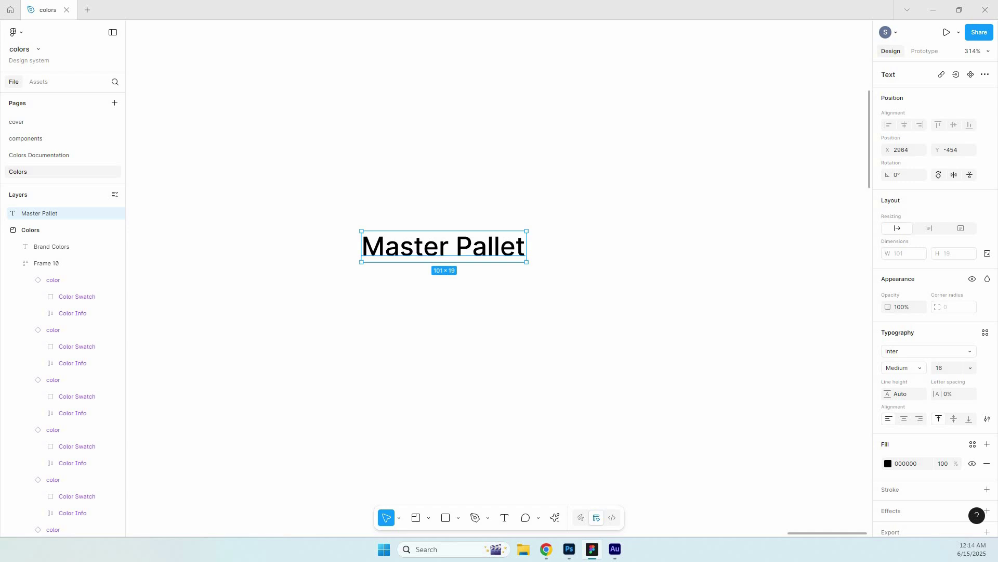
pyautogui.click(270, 318)
pyautogui.moveTo(271, 318); pyautogui.dragTo(612, 250)
pyautogui.scroll(-5, 491, 266)
pyautogui.moveTo(291, 271); pyautogui.dragTo(540, 236)
pyautogui.moveTo(189, 261); pyautogui.dragTo(631, 234)
pyautogui.scroll(-2, 538, 240)
pyautogui.scroll(2, 526, 227)
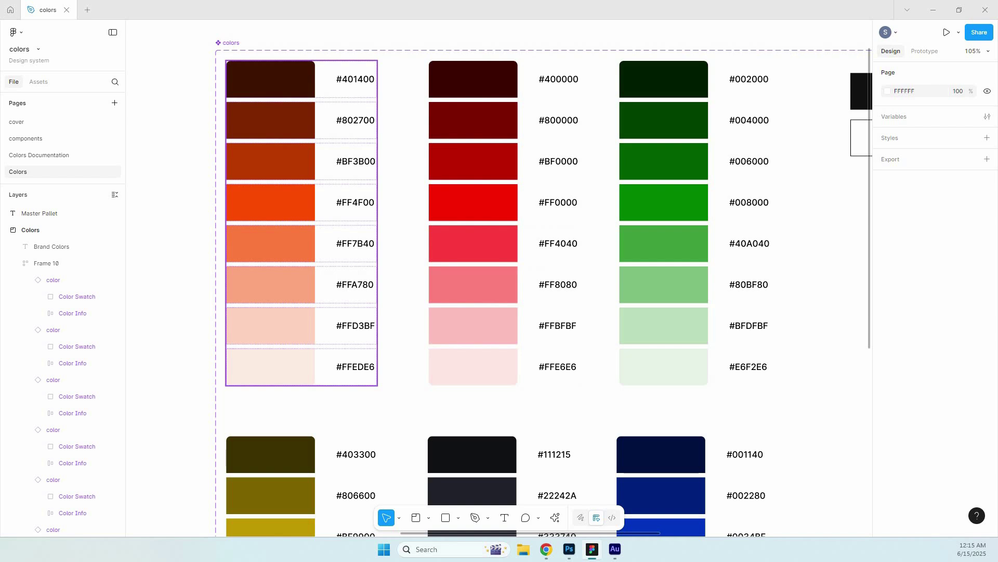
pyautogui.scroll(1, 500, 281)
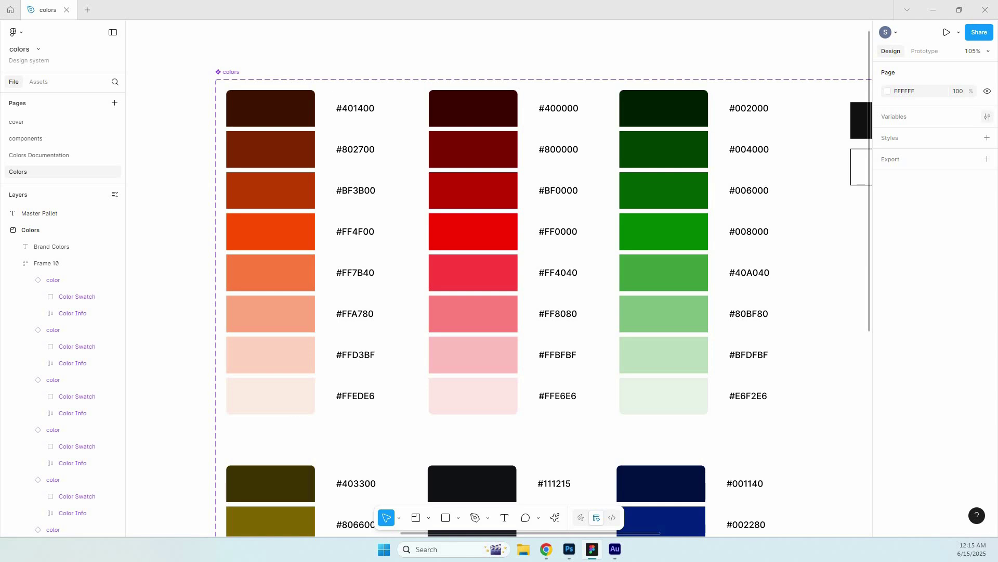
# Open the file's local variables and create a color variable with the default name.
pyautogui.click(988, 116)
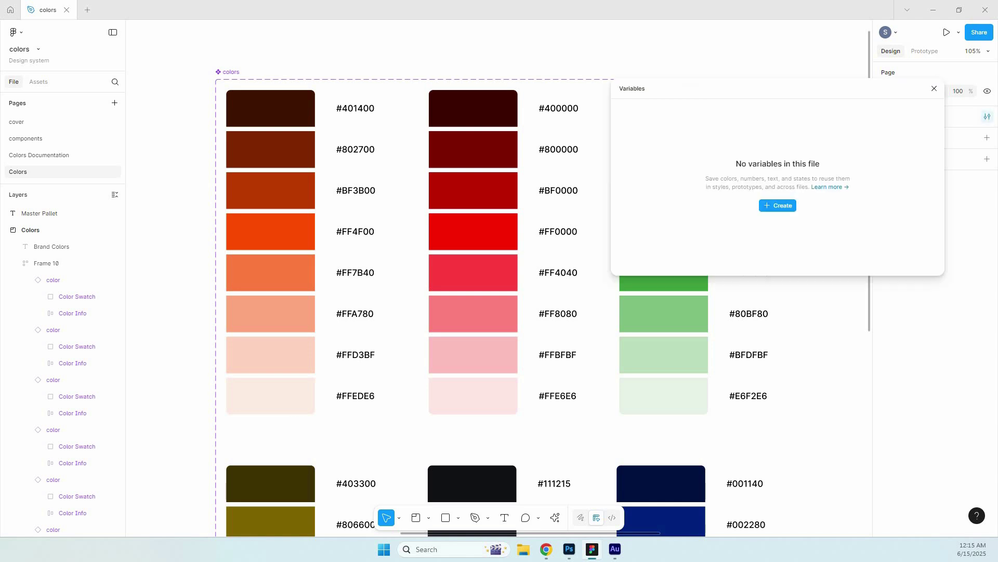
pyautogui.click(778, 205)
pyautogui.click(783, 224)
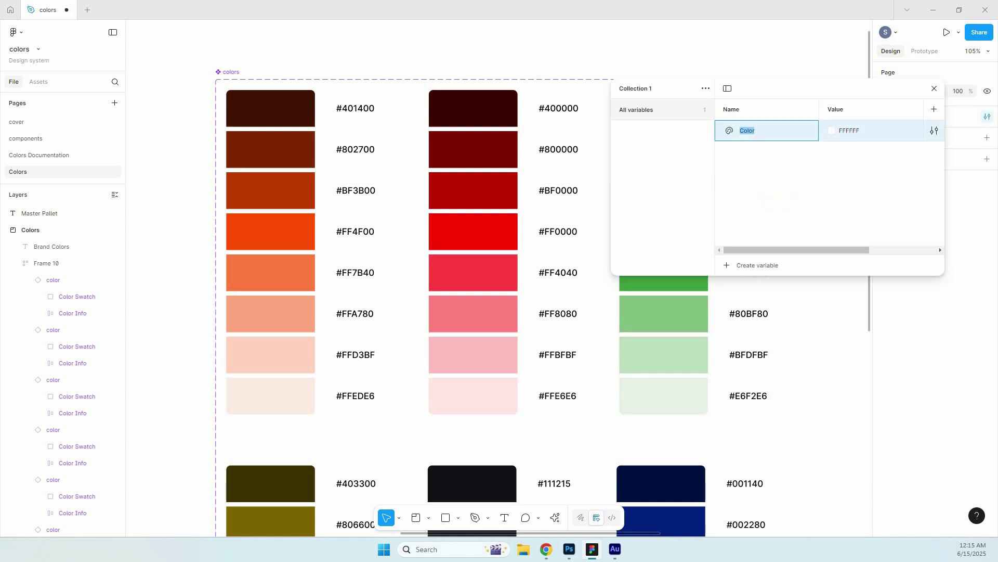
pyautogui.press('Return')
# Rename the variable collection to Master Pallet.
pyautogui.click(706, 89)
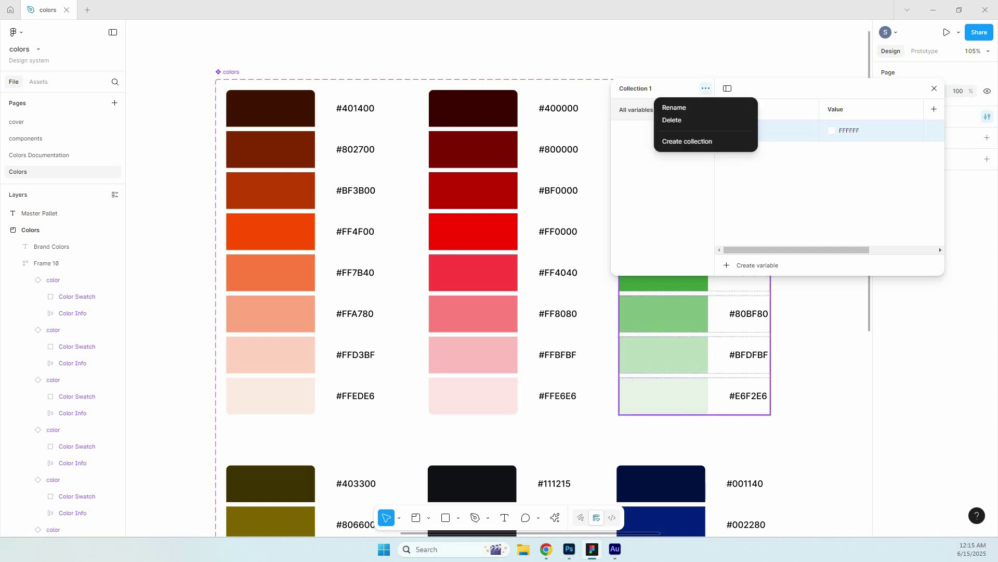
pyautogui.click(697, 107)
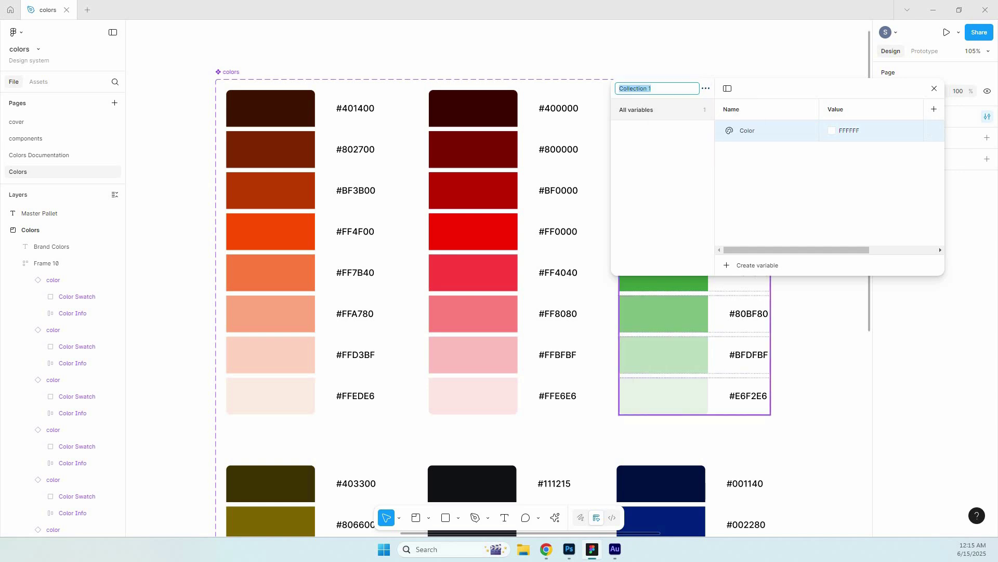
pyautogui.write('Master Pallet')
pyautogui.press('Return')
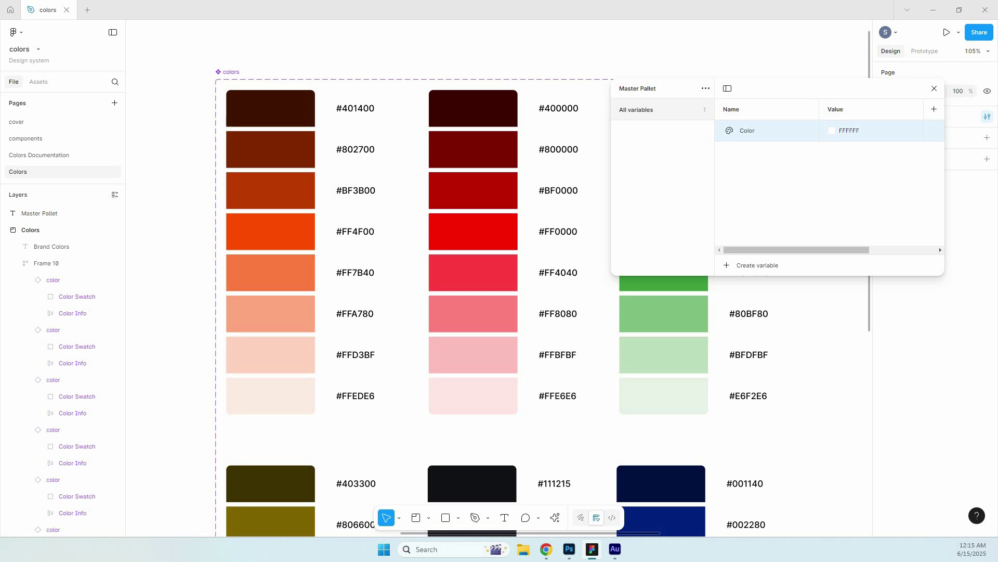
pyautogui.scroll(-1, 260, 49)
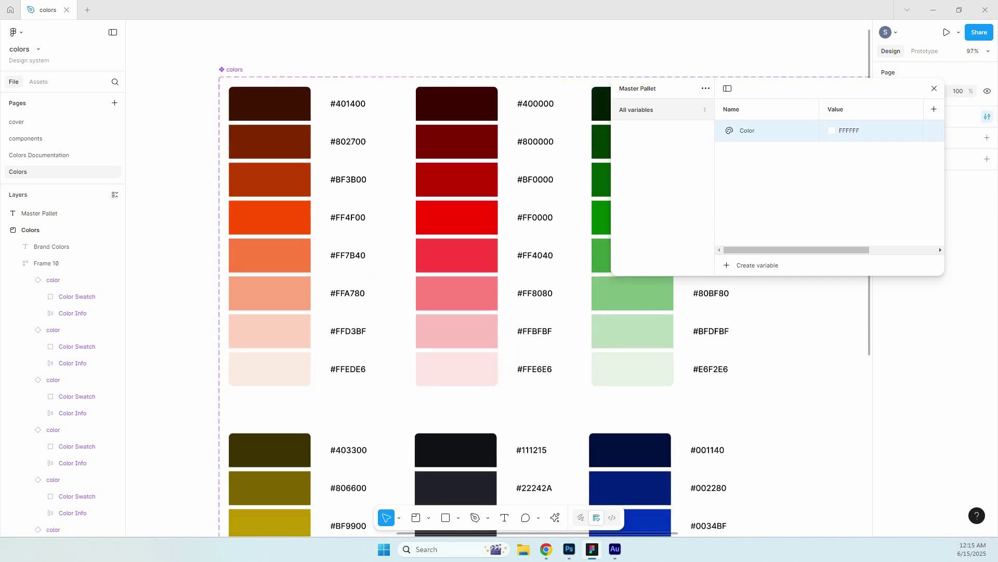
pyautogui.doubleClick(747, 131)
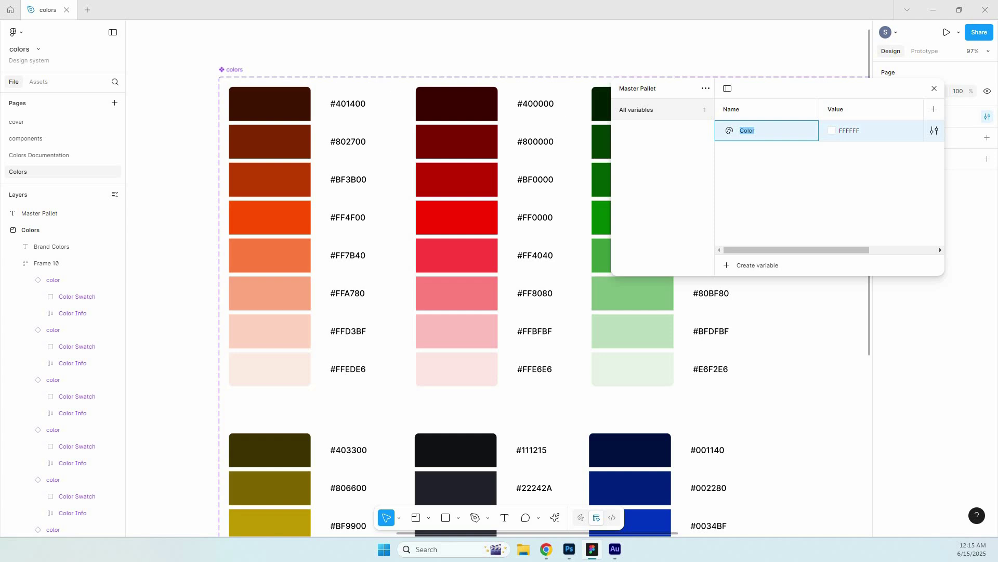
pyautogui.scroll(-3, 295, 134)
pyautogui.press('BackSpace')
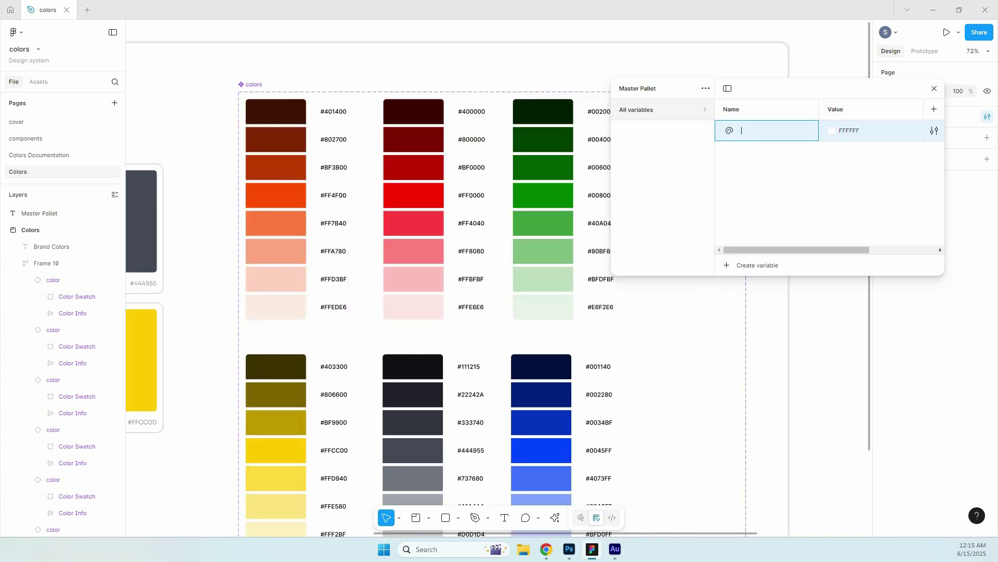
pyautogui.moveTo(446, 58); pyautogui.dragTo(403, 59)
pyautogui.click(470, 74)
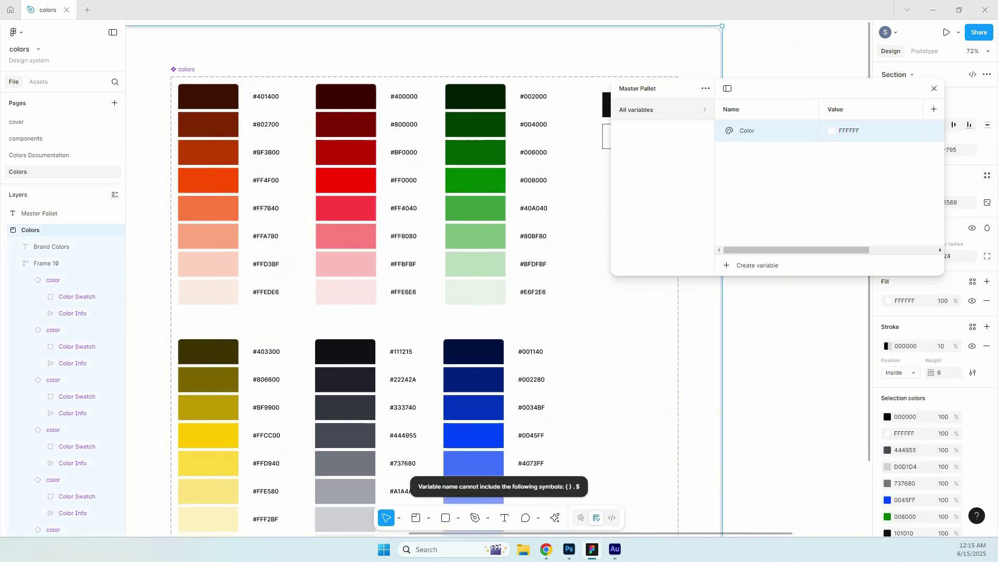
pyautogui.hscroll(-3, 497, 279)
pyautogui.scroll(1, 498, 279)
pyautogui.press('Escape')
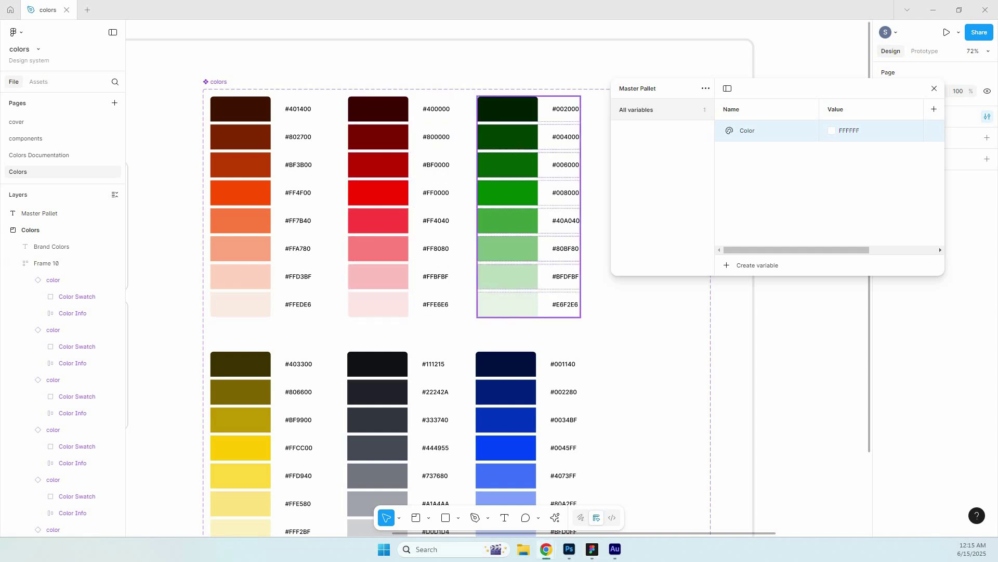
# Rename the color variable to colors/orange/100 so that it is grouped under colors and orange.
pyautogui.click(613, 312)
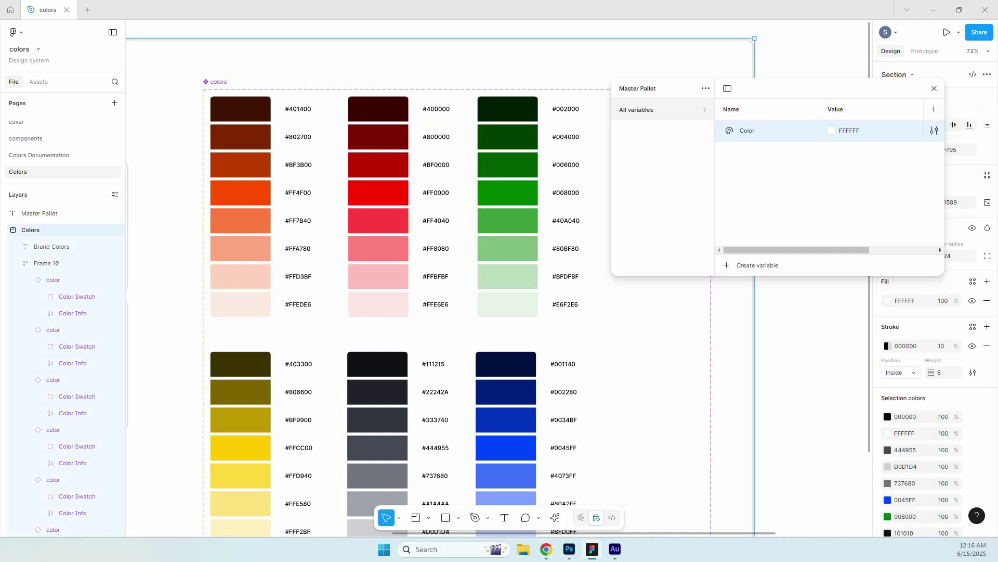
pyautogui.doubleClick(747, 131)
pyautogui.write('colo')
pyautogui.write('rs/oranges/100')
pyautogui.press('Return')
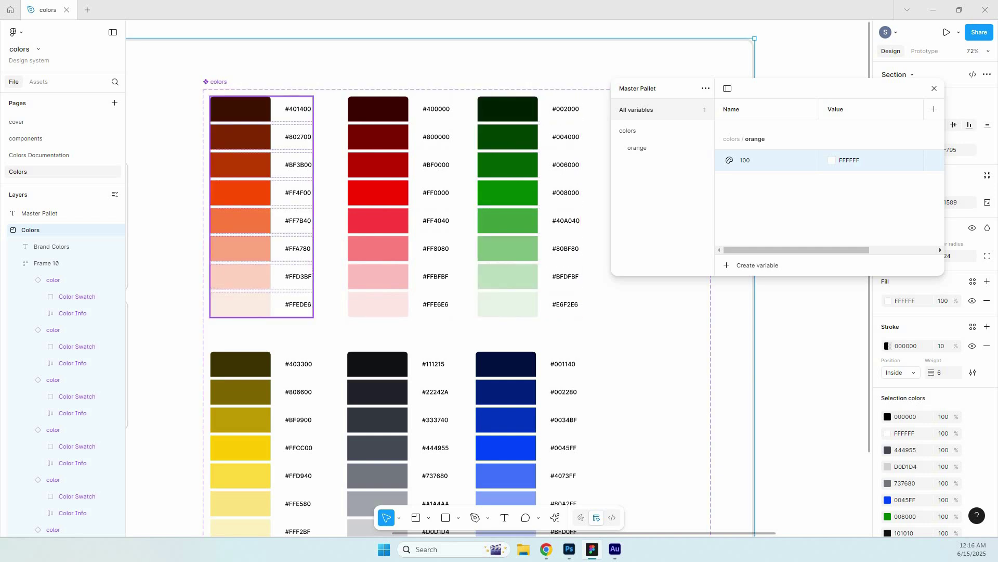
# Copy the #FFEDE6 code from the lightest orange swatch's label and set it as the value of the orange variable 100.
pyautogui.click(299, 306)
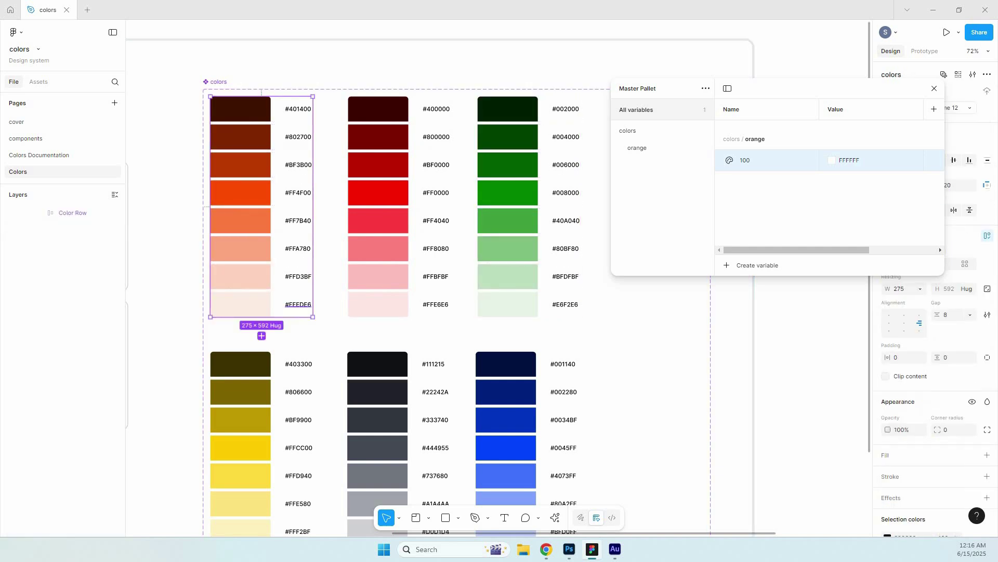
pyautogui.scroll(2, 299, 305)
pyautogui.doubleClick(299, 304)
pyautogui.hotkey('ctrl', 'c')
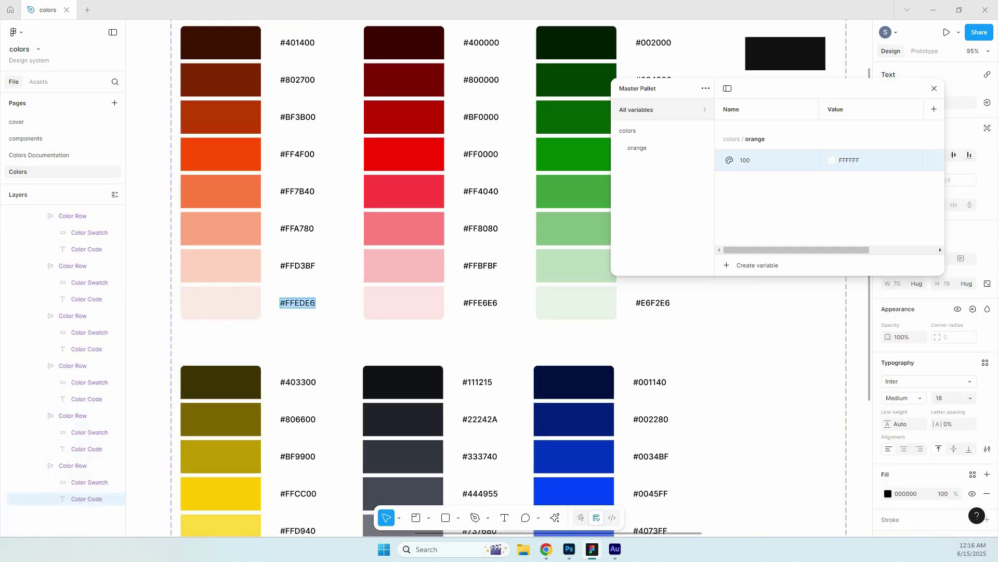
pyautogui.click(850, 161)
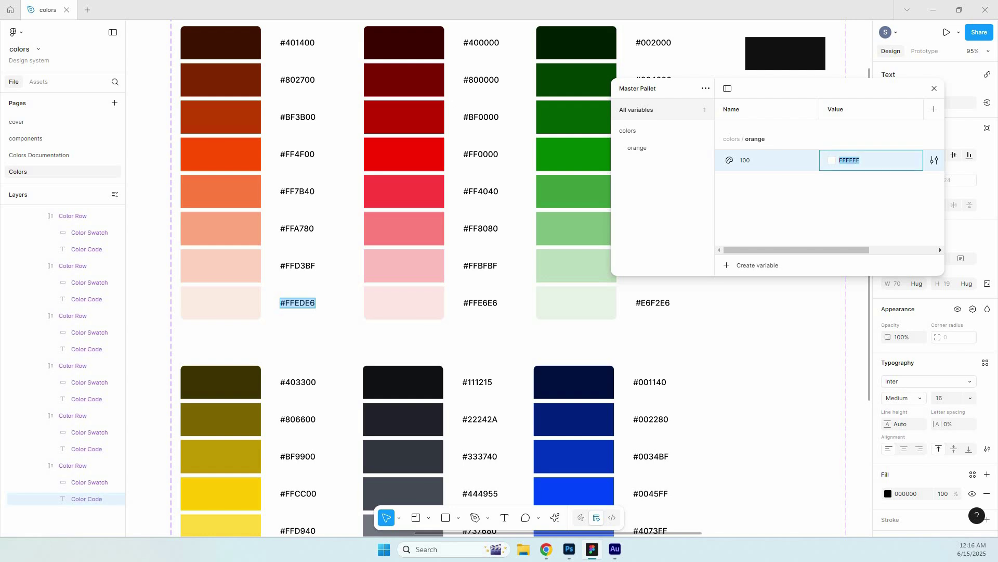
pyautogui.hotkey('ctrl', 'v')
pyautogui.press('Return')
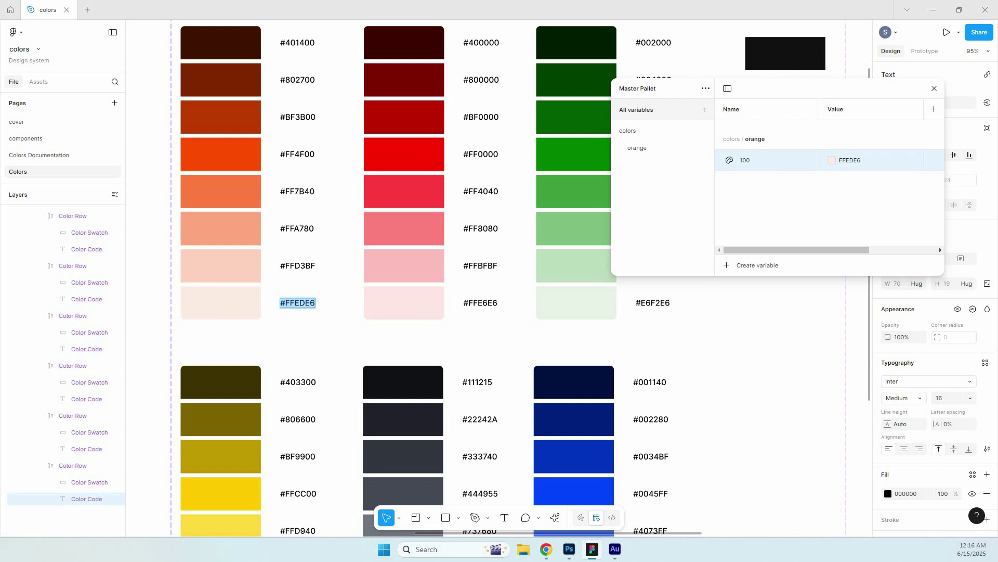
# Make the variables window taller and copy the #FFD3BF code from the second-lightest orange swatch's label.
pyautogui.moveTo(778, 275); pyautogui.dragTo(778, 465)
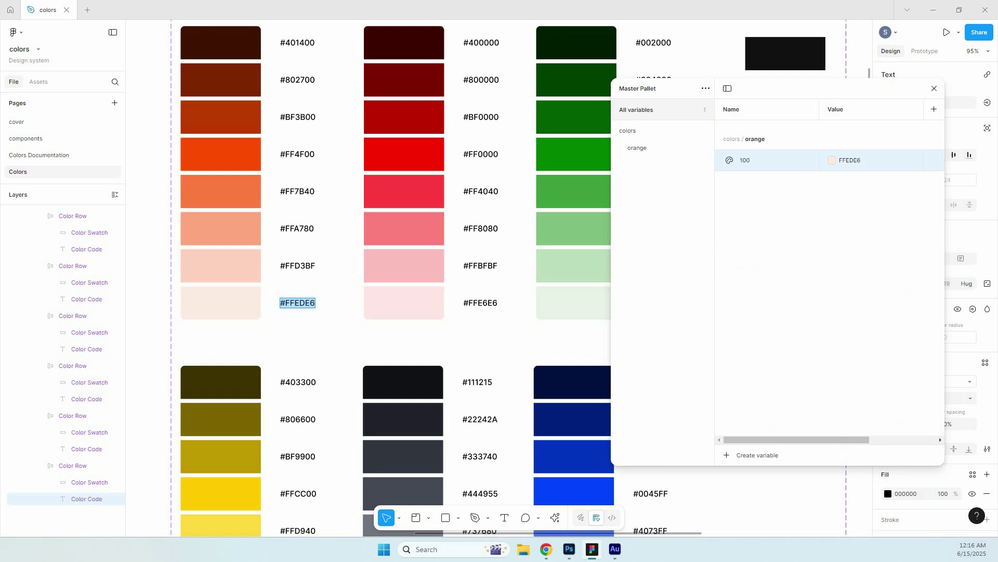
pyautogui.doubleClick(298, 266)
pyautogui.hotkey('ctrl', 'c')
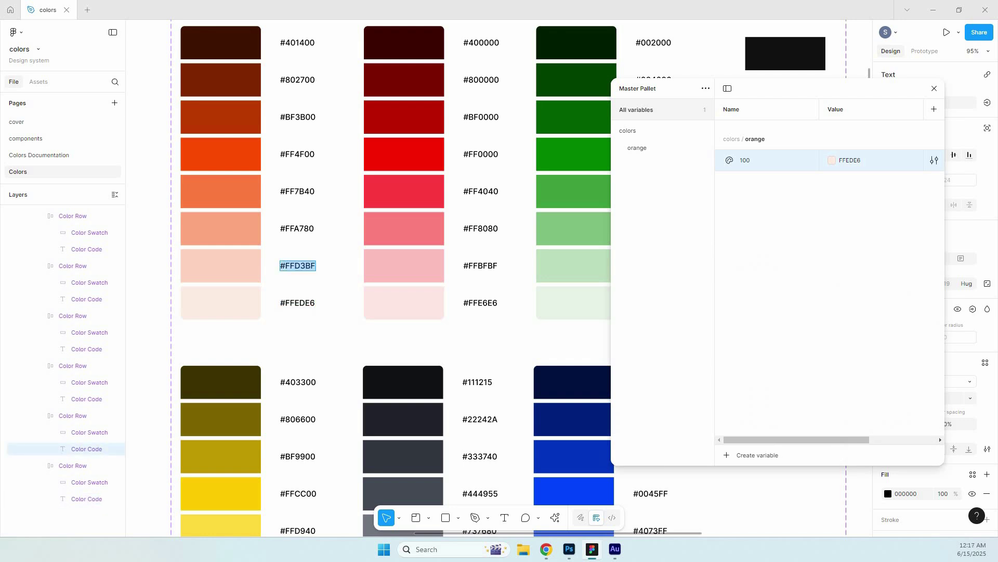
pyautogui.click(850, 160)
pyautogui.press('Return')
# Duplicate the orange variable 100, name the copy 200 and set its value to the copied #FFD3BF.
pyautogui.rightClick(796, 157)
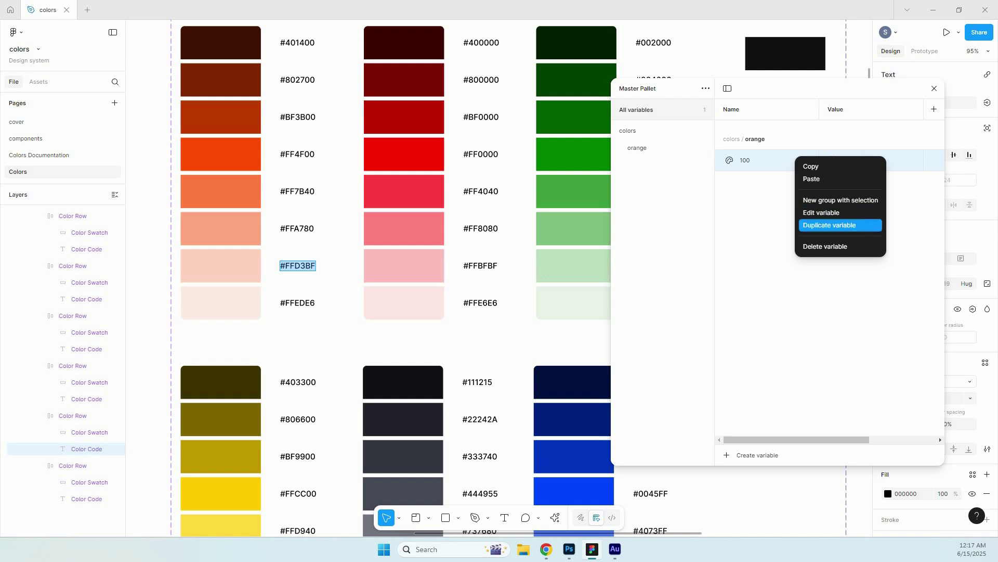
pyautogui.click(830, 225)
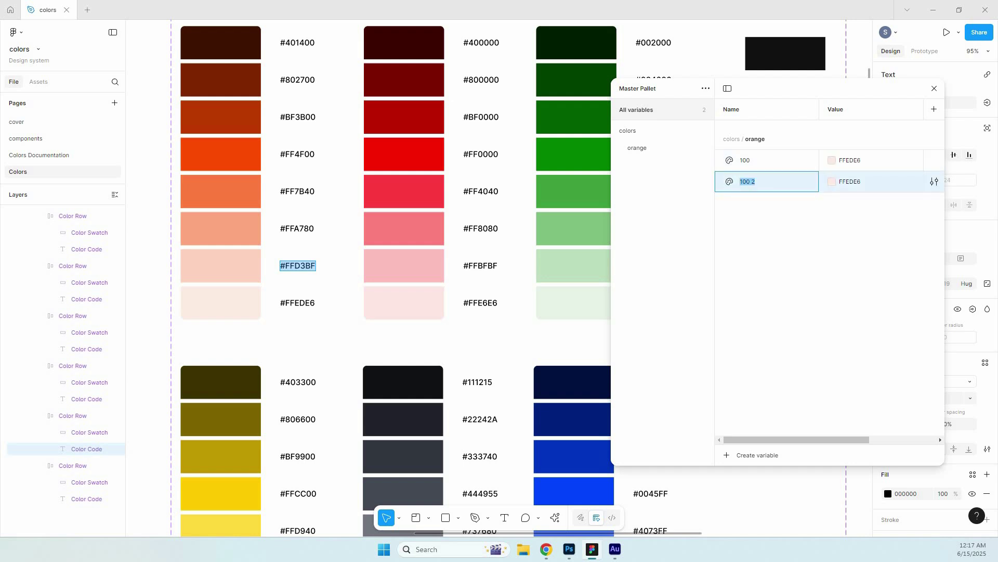
pyautogui.write('200')
pyautogui.press('Return')
pyautogui.click(851, 181)
pyautogui.hotkey('ctrl', 'v')
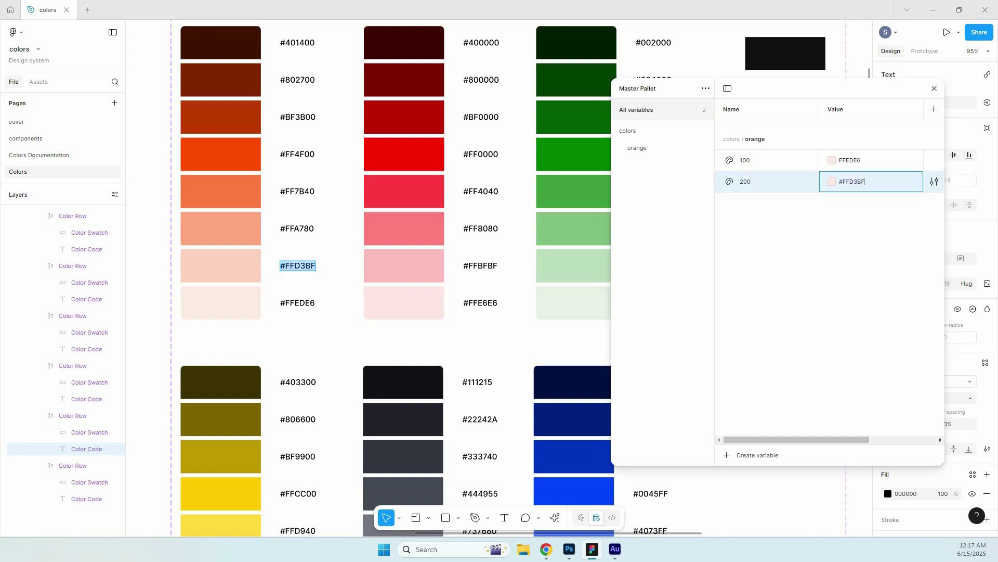
pyautogui.press('Return')
# Duplicate the orange variable 200, name the copy 300, and duplicate variable 300 three times.
pyautogui.hotkey('ctrl', 'd')
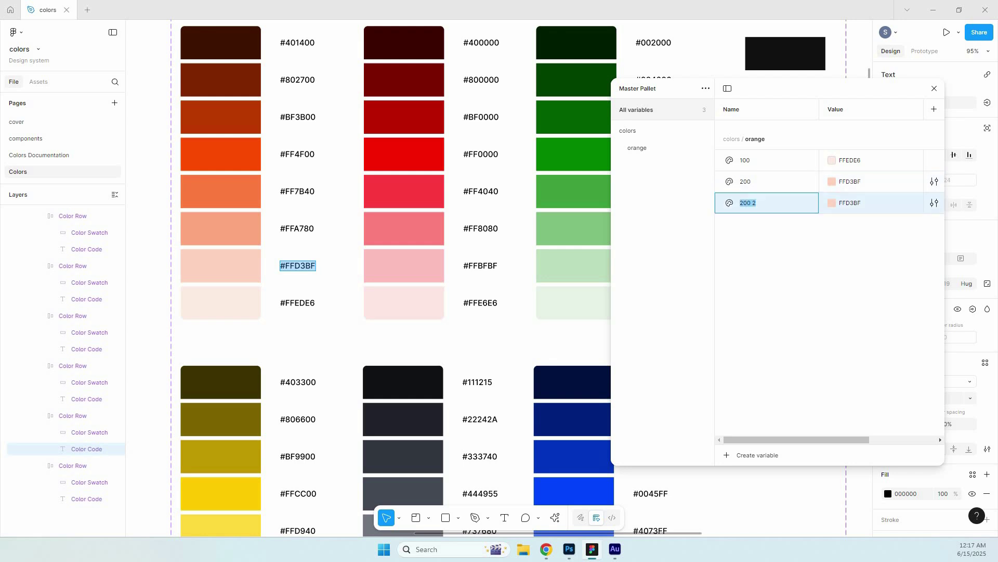
pyautogui.write('300')
pyautogui.press('Return')
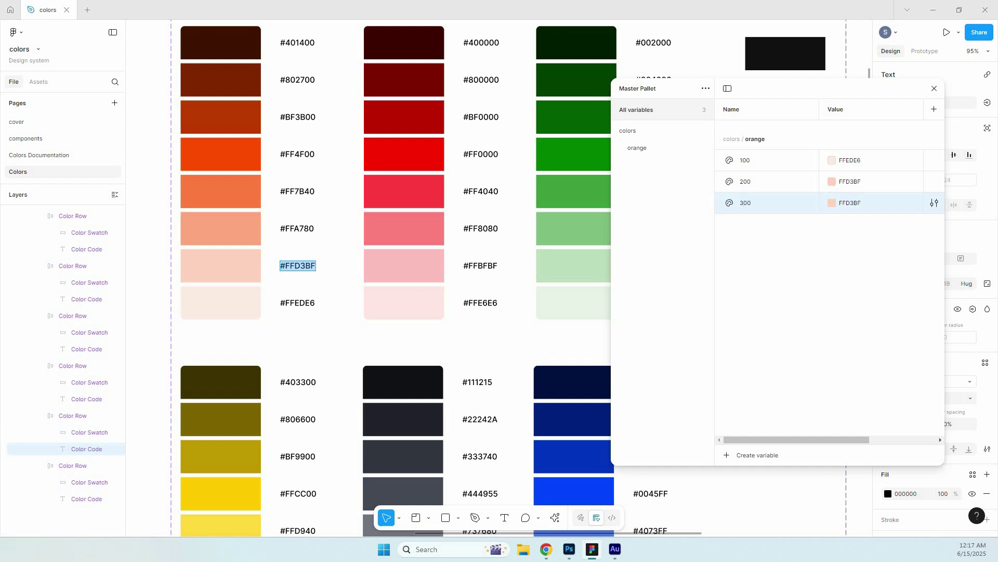
pyautogui.hotkey('ctrl', 'd')
pyautogui.hotkey('ctrl', 'd')
pyautogui.hotkey('ctrl', 'd')
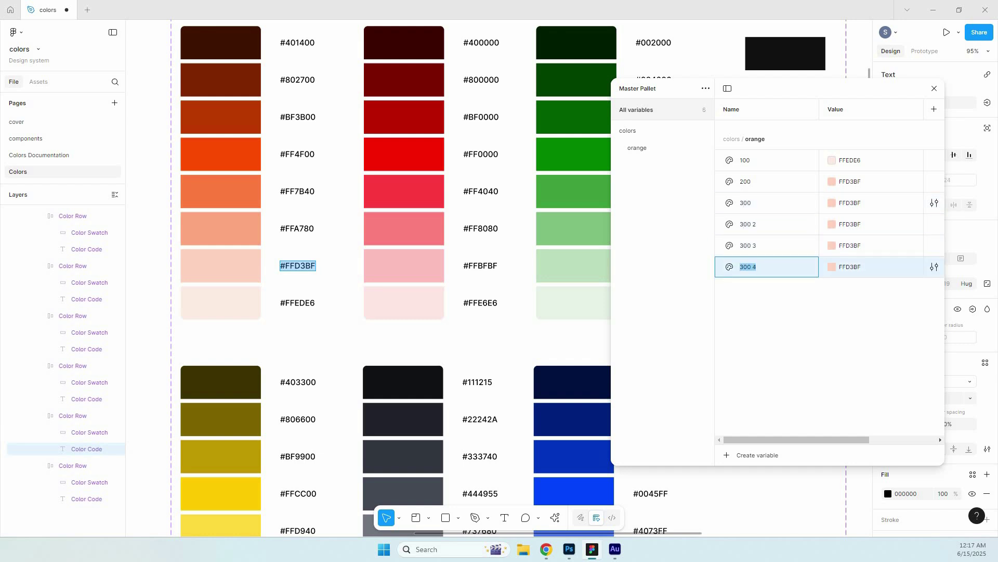
# Duplicate the orange variable 300 two more times, and rename the first two of its copies 400 and 500.
pyautogui.hotkey('ctrl', 'd')
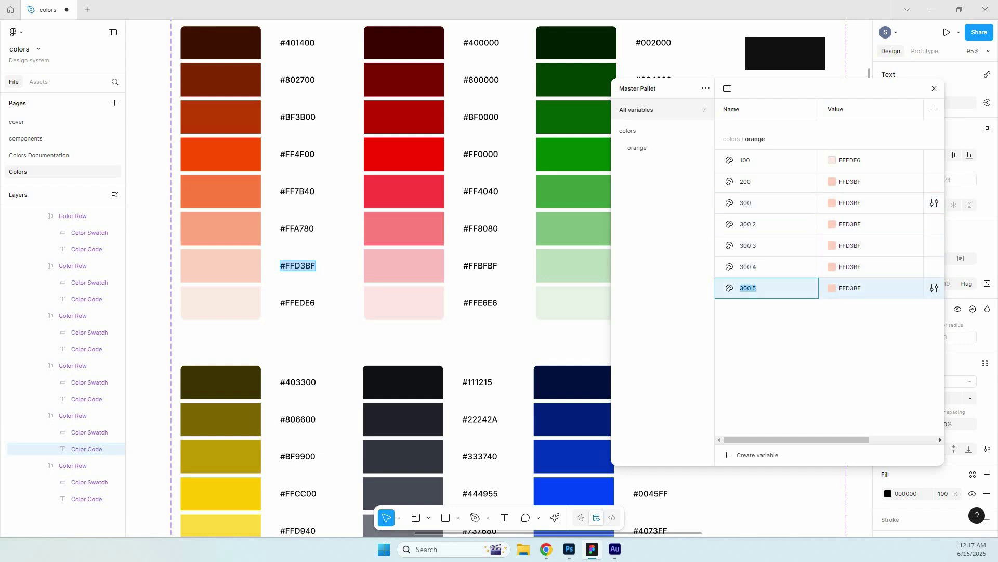
pyautogui.hotkey('ctrl', 'd')
pyautogui.doubleClick(748, 224)
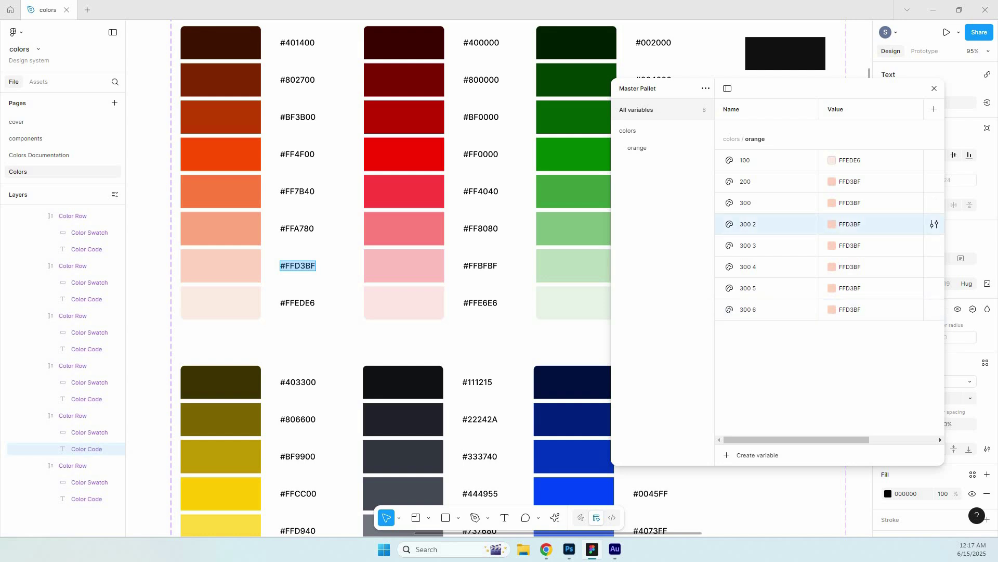
pyautogui.write('400')
pyautogui.press('Return')
pyautogui.doubleClick(748, 245)
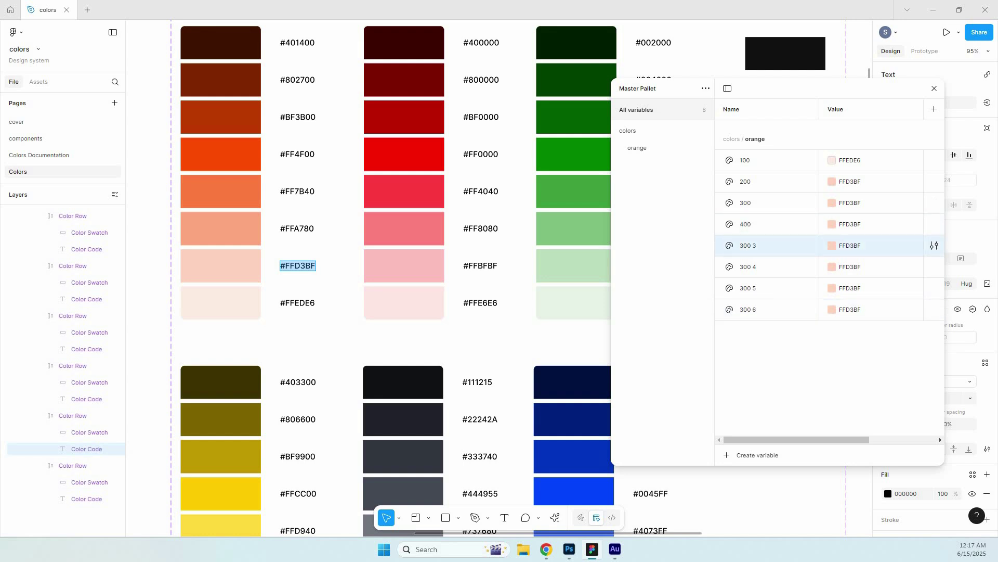
pyautogui.write('500')
pyautogui.press('Return')
# Rename the remaining three copies of the orange variable 300 as 600, 700 and 800.
pyautogui.doubleClick(747, 267)
pyautogui.write('600')
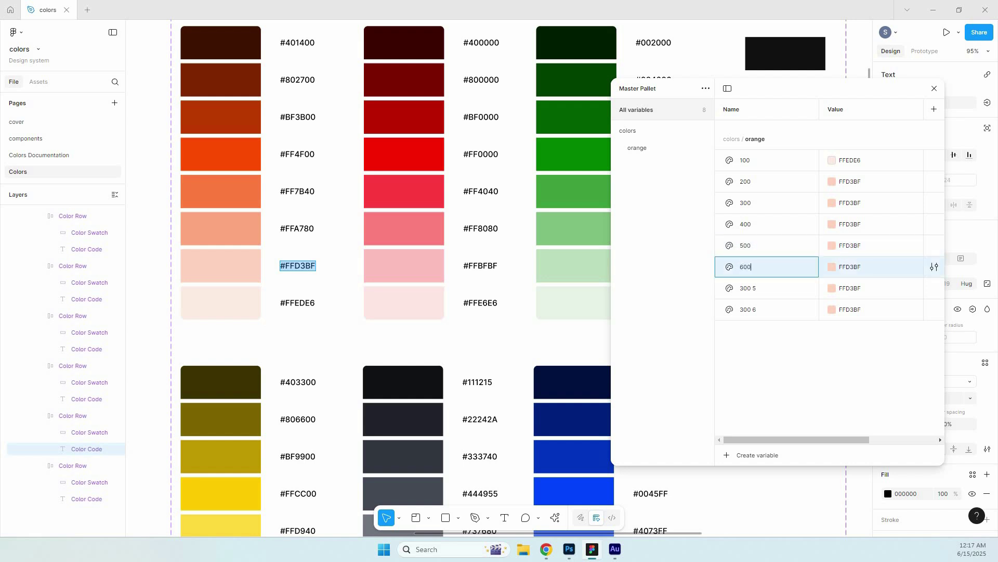
pyautogui.press('Return')
pyautogui.press('Down')
pyautogui.press('Return')
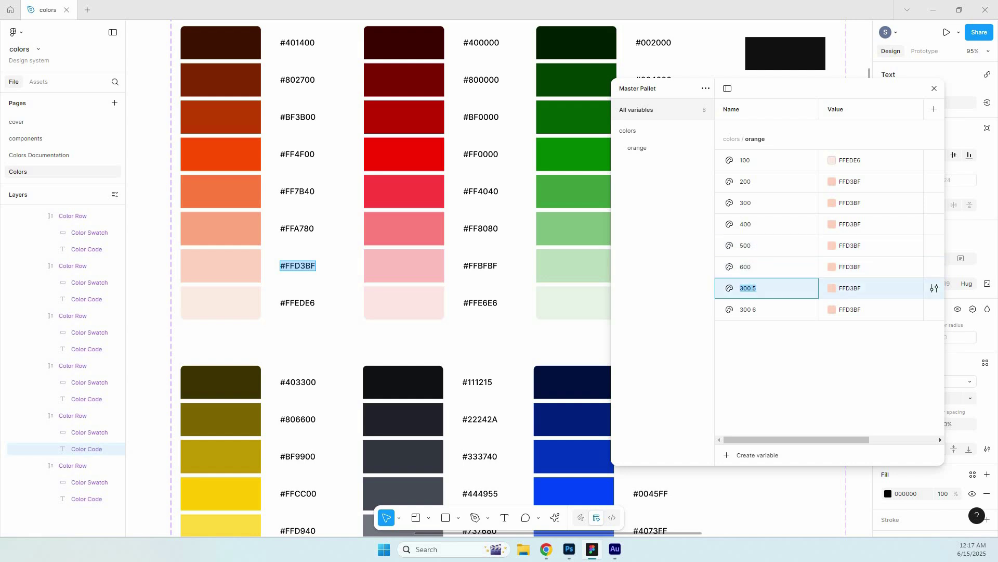
pyautogui.write('700')
pyautogui.press('Return')
pyautogui.press('Down')
pyautogui.press('Return')
pyautogui.write('80')
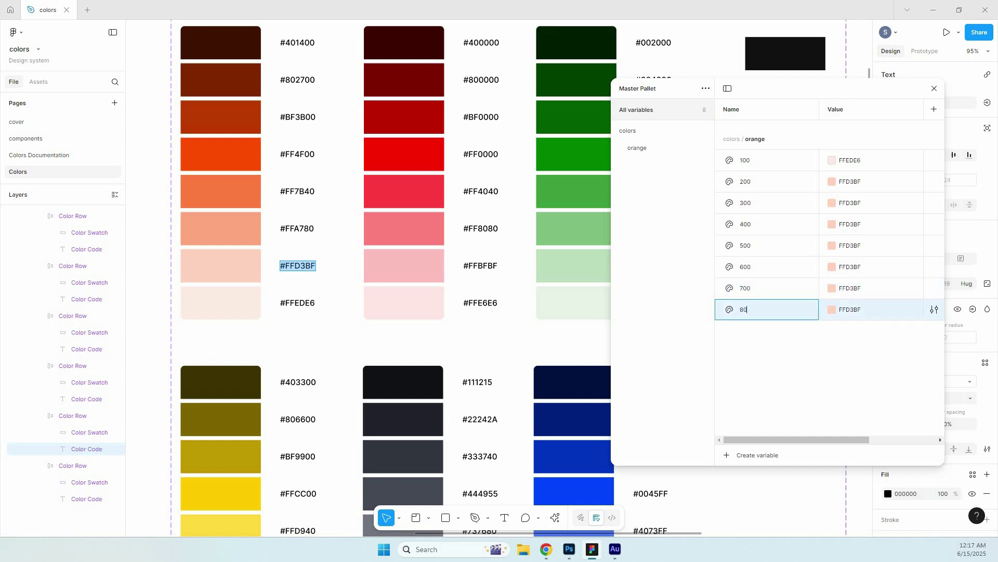
pyautogui.write('0')
pyautogui.press('Return')
# Copy the codes from the orange swatch labels to set variable 300 to #FFA780 and variable 400 to #FF7B40.
pyautogui.doubleClick(297, 229)
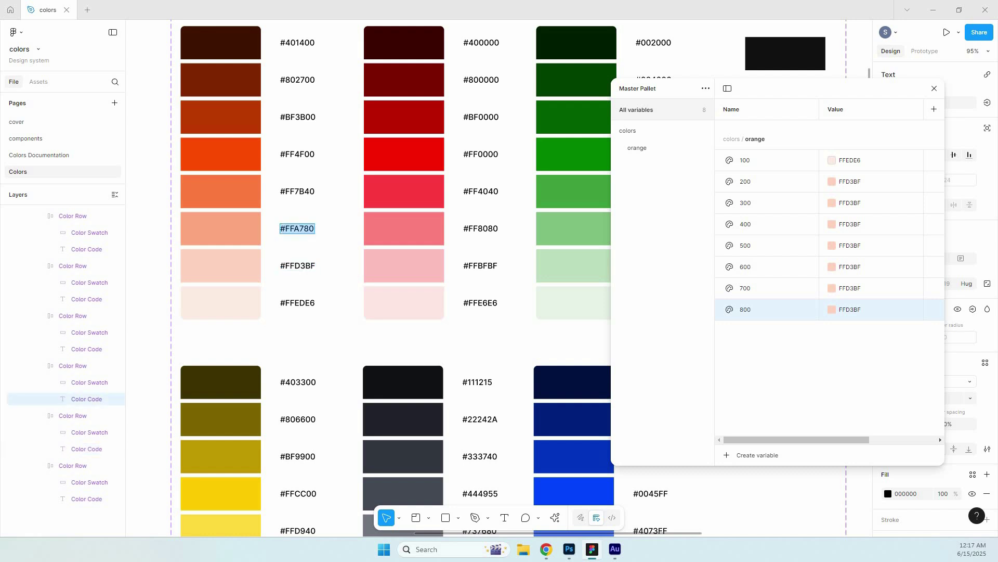
pyautogui.click(851, 202)
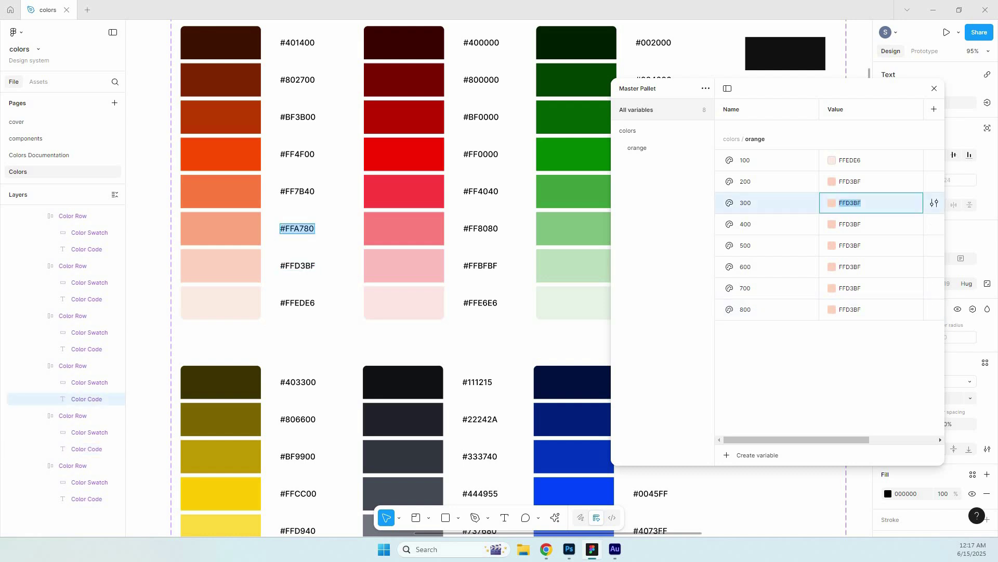
pyautogui.write('FFA780')
pyautogui.press('Return')
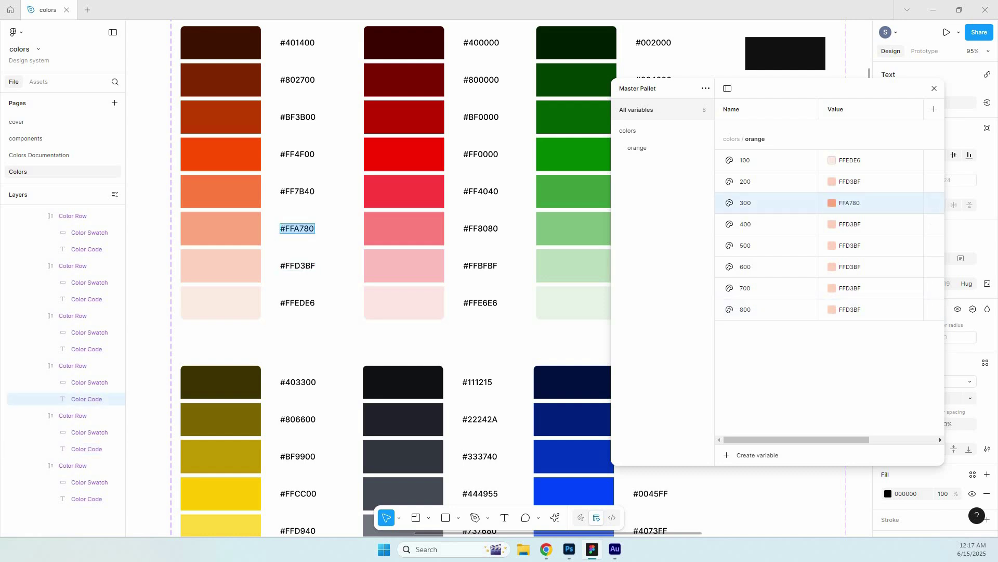
pyautogui.doubleClick(297, 192)
pyautogui.hotkey('ctrl', 'c')
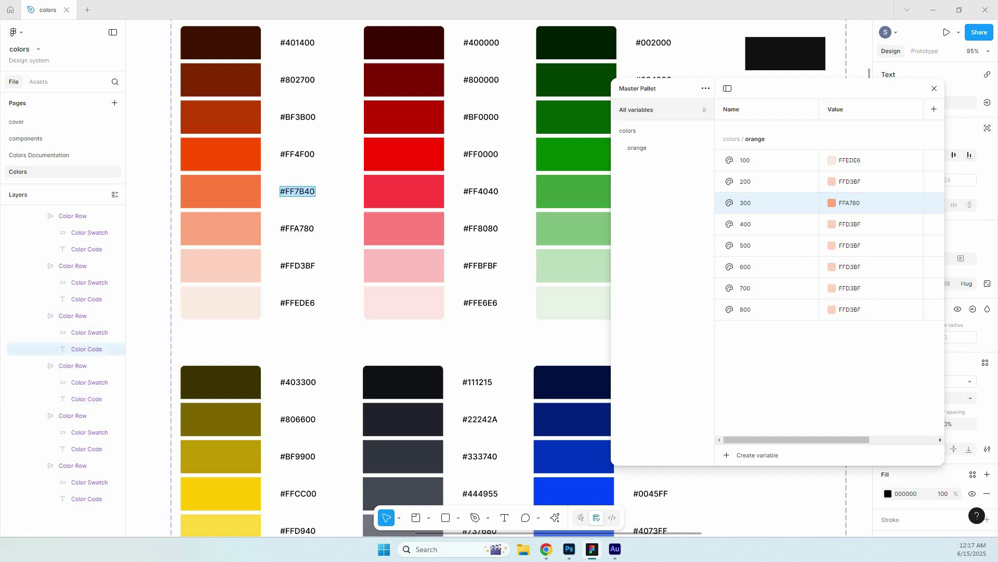
pyautogui.click(853, 224)
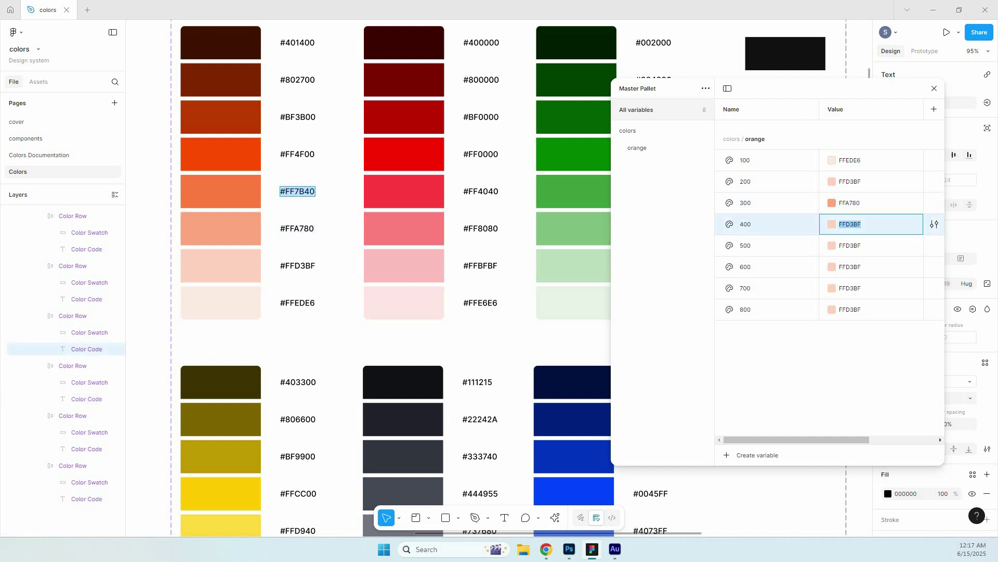
pyautogui.hotkey('ctrl', 'v')
pyautogui.press('Return')
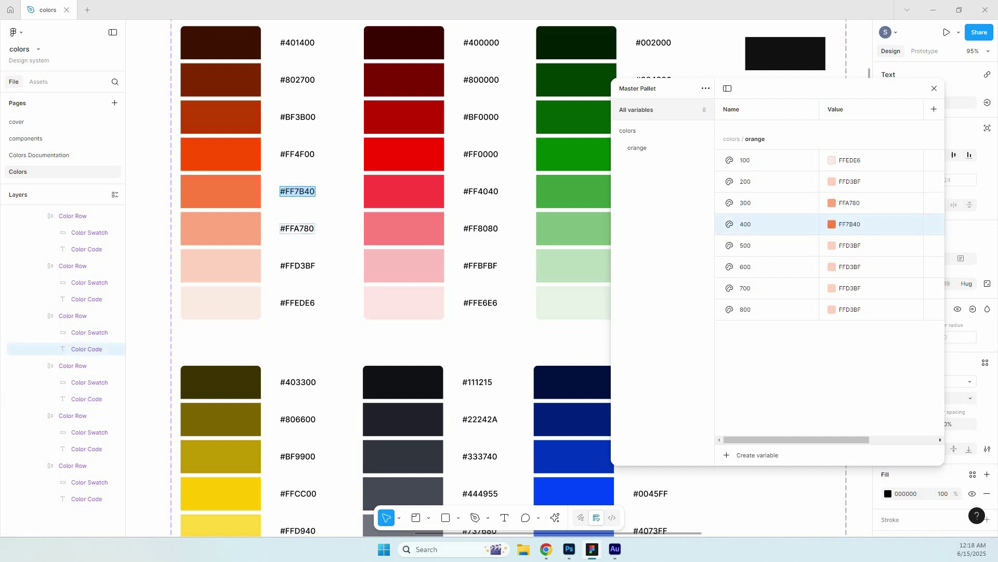
# Set the orange variable 500 to #FF4F00 from its swatch label and rename the variable default.
pyautogui.tripleClick(297, 229)
pyautogui.doubleClick(299, 154)
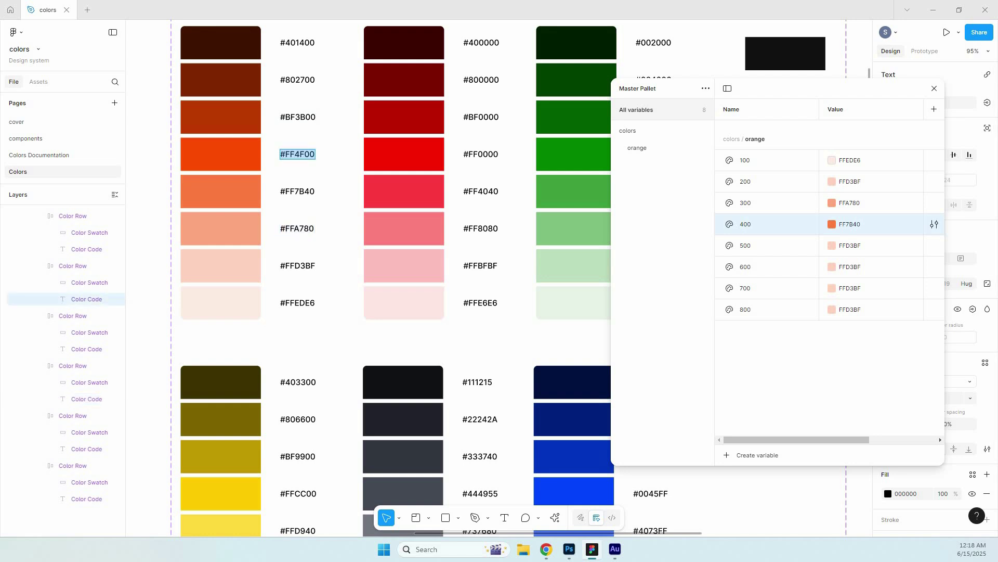
pyautogui.click(850, 245)
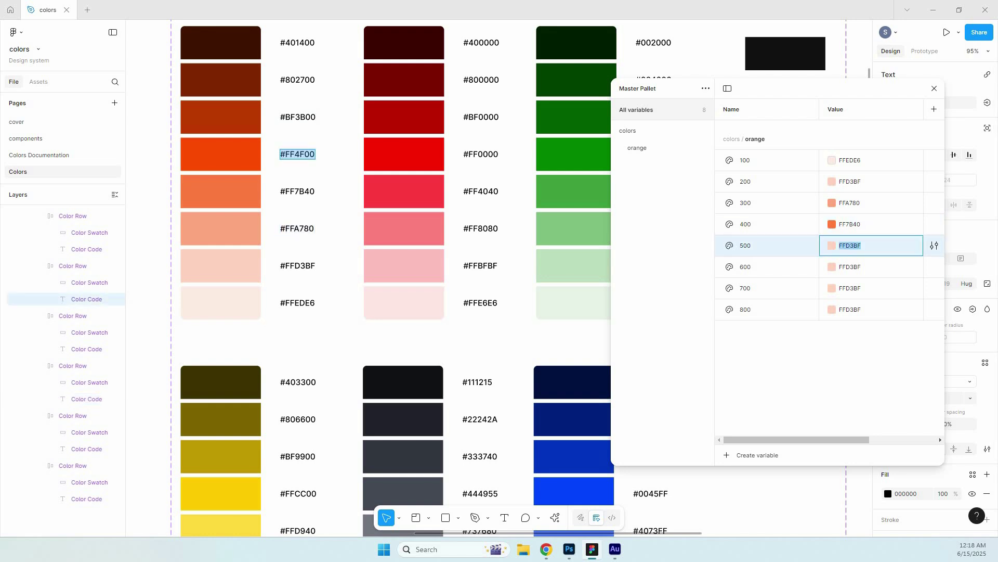
pyautogui.write('#FF4F00')
pyautogui.press('Return')
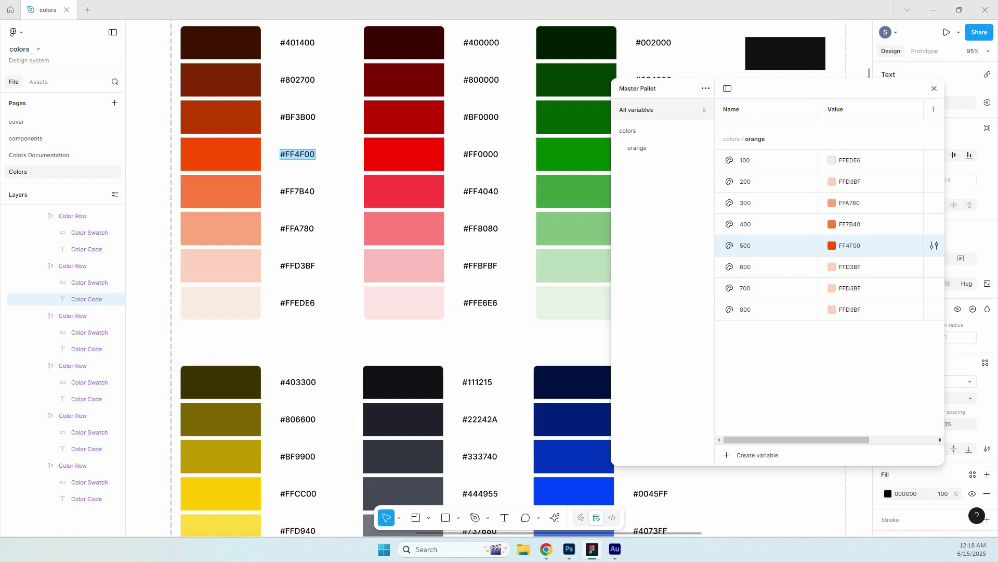
pyautogui.doubleClick(746, 245)
pyautogui.write('deaf')
pyautogui.write('fault')
pyautogui.press('Return')
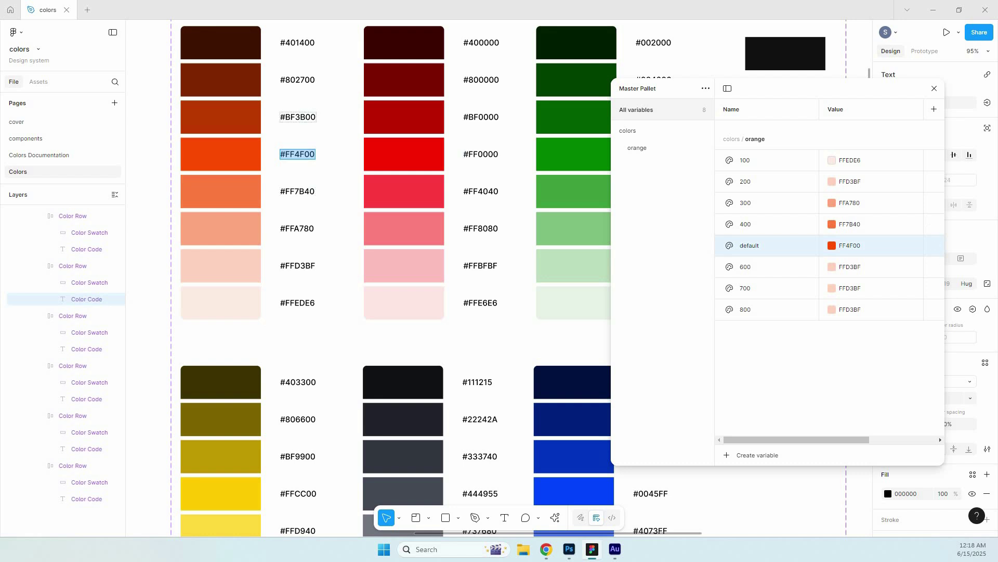
# Copy the codes from the darker orange swatch labels to set variable 600 to #BF3B00 and variable 700 to #802700.
pyautogui.tripleClick(298, 117)
pyautogui.hotkey('ctrl', 'c')
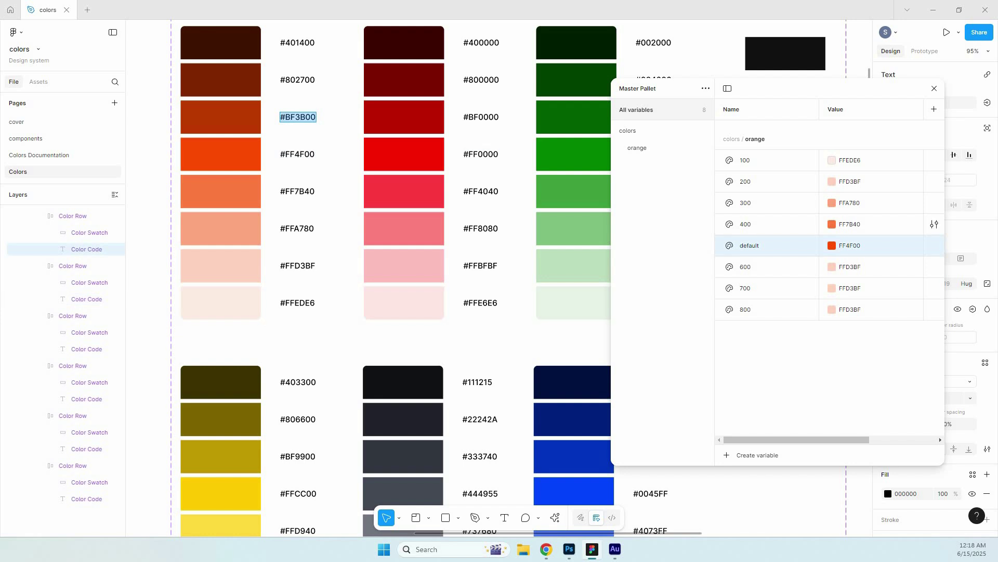
pyautogui.click(850, 267)
pyautogui.hotkey('ctrl', 'v')
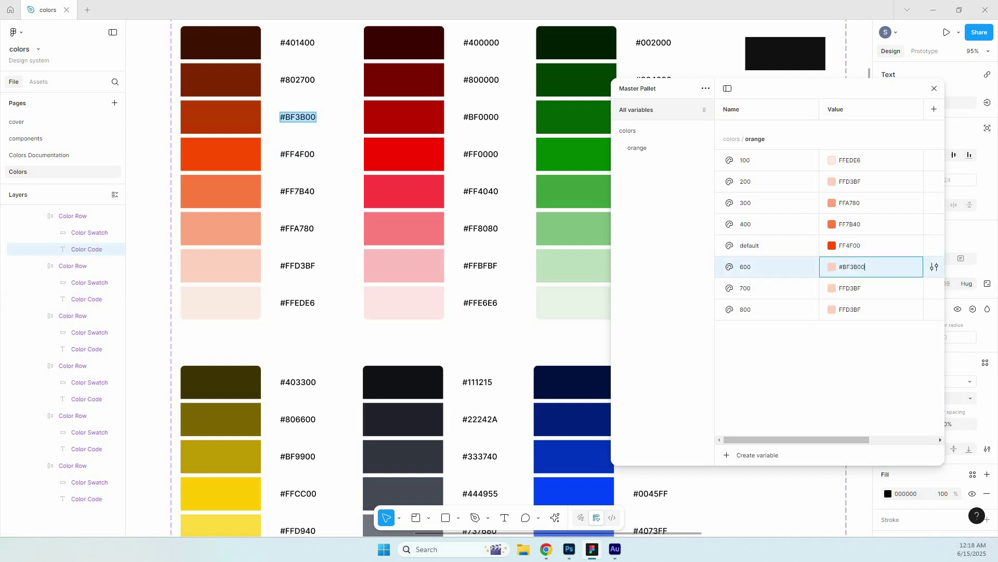
pyautogui.press('Return')
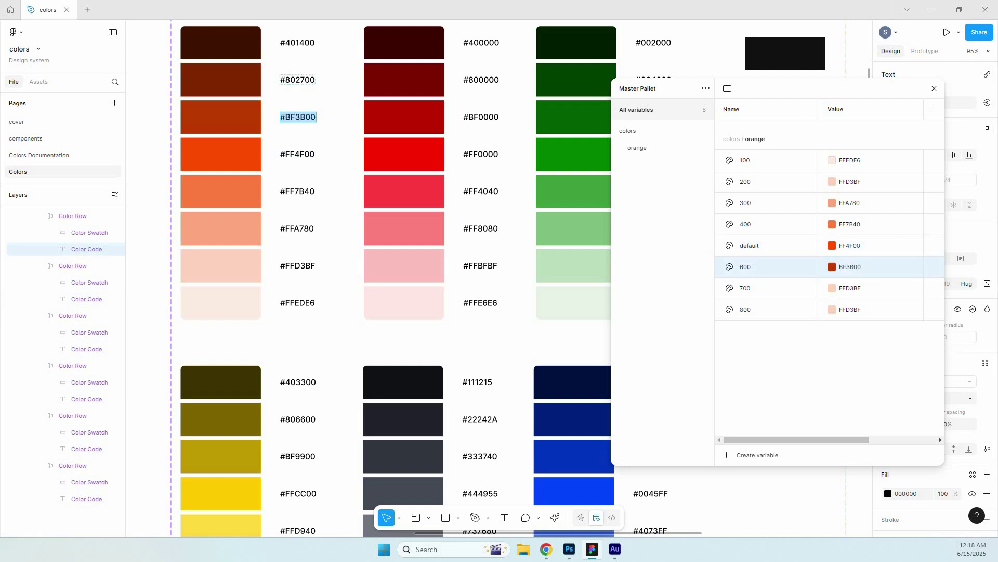
pyautogui.doubleClick(298, 80)
pyautogui.hotkey('ctrl', 'c')
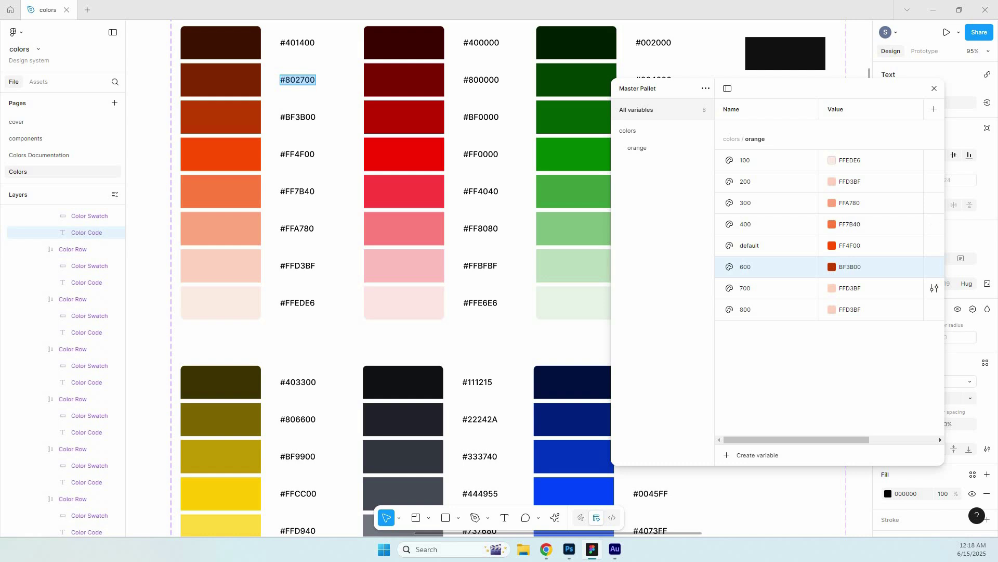
pyautogui.moveTo(839, 288); pyautogui.dragTo(864, 288)
pyautogui.hotkey('ctrl', 'v')
pyautogui.press('Return')
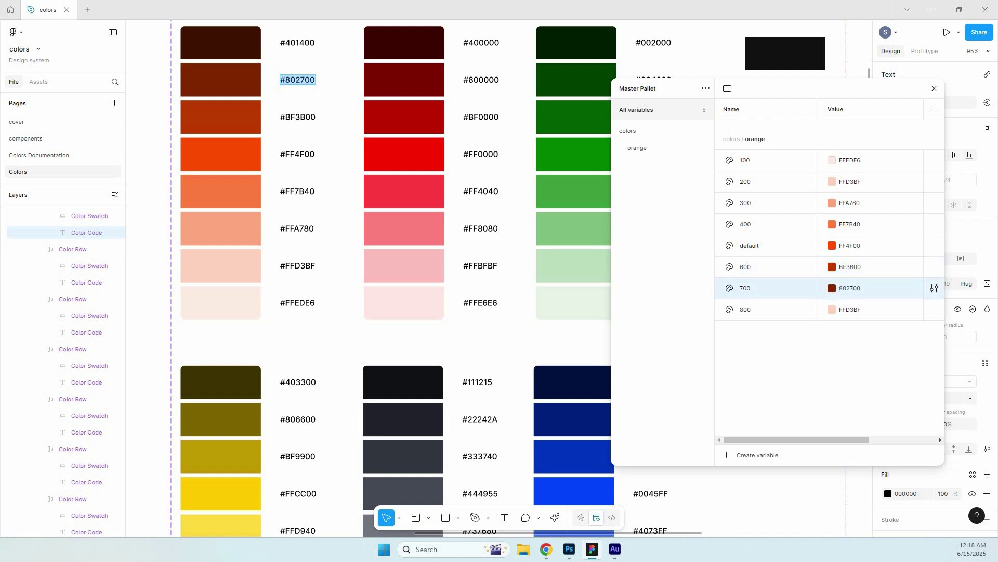
# Copy the #401400 code from the darkest orange swatch's label and set it as the value of the orange variable 800.
pyautogui.doubleClick(297, 42)
pyautogui.hotkey('ctrl', 'c')
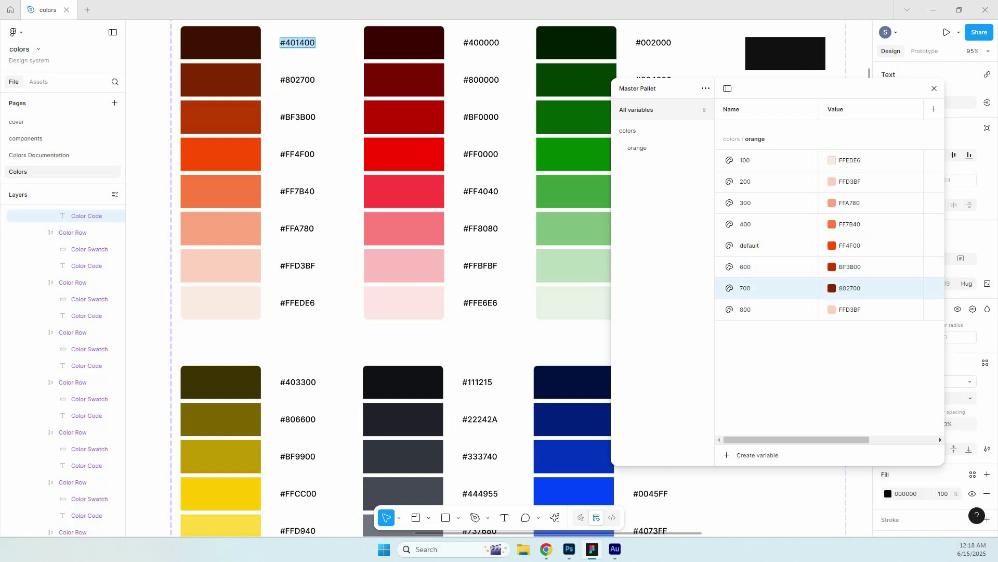
pyautogui.moveTo(840, 309); pyautogui.dragTo(863, 309)
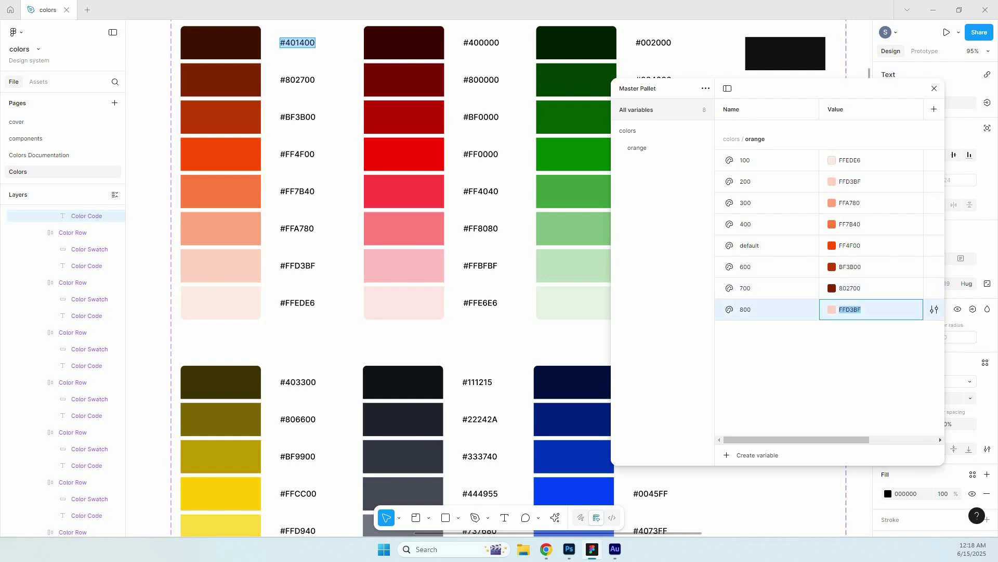
pyautogui.hotkey('ctrl', 'v')
pyautogui.press('Return')
pyautogui.press('Escape')
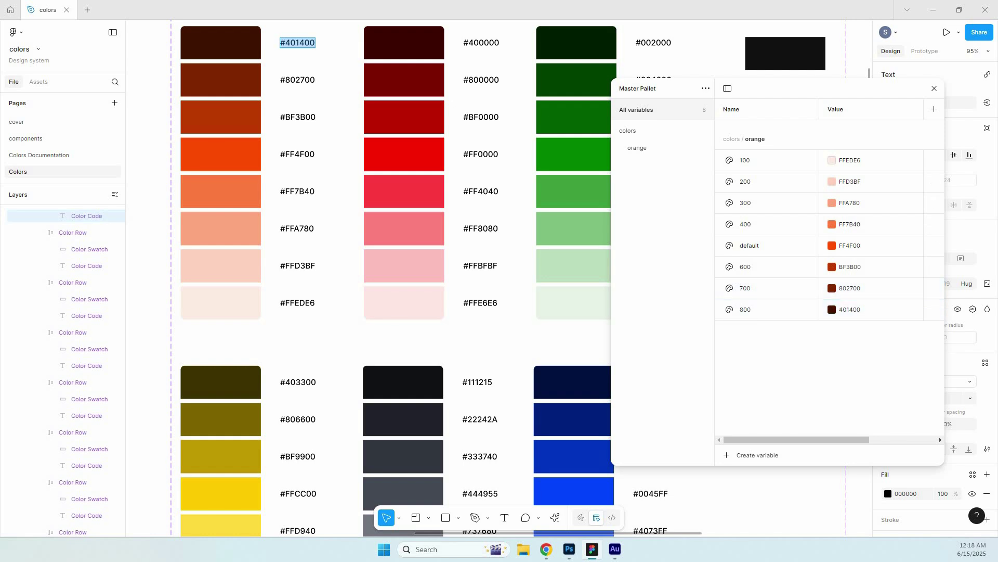
# Duplicate the orange variable group within the colors group and rename the copy red.
pyautogui.click(637, 149)
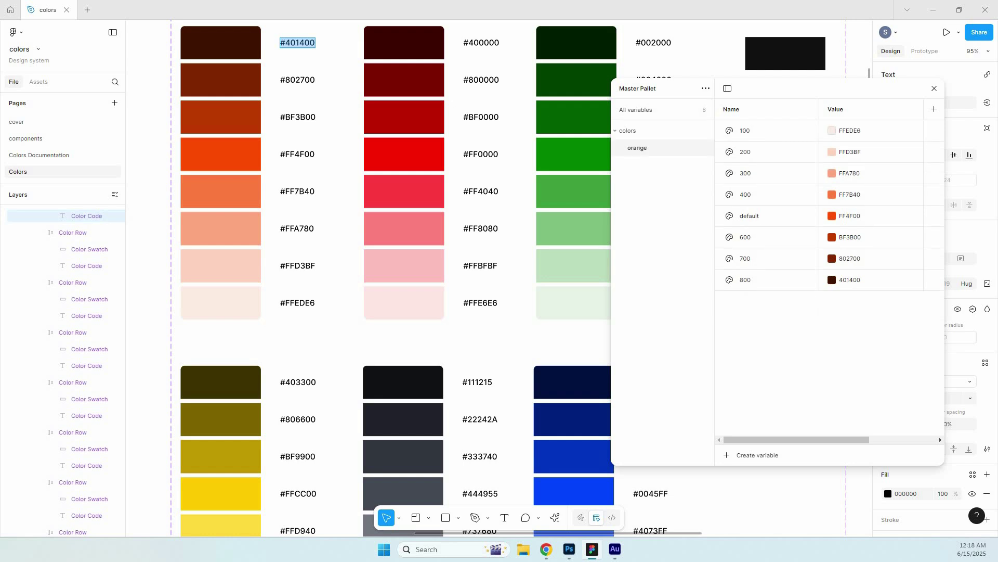
pyautogui.click(628, 131)
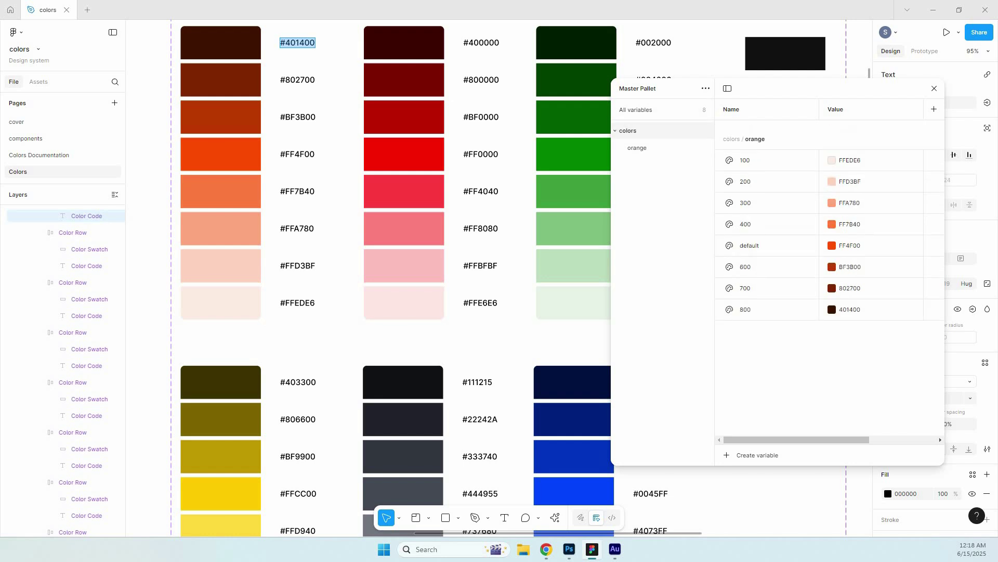
pyautogui.scroll(3, 395, 271)
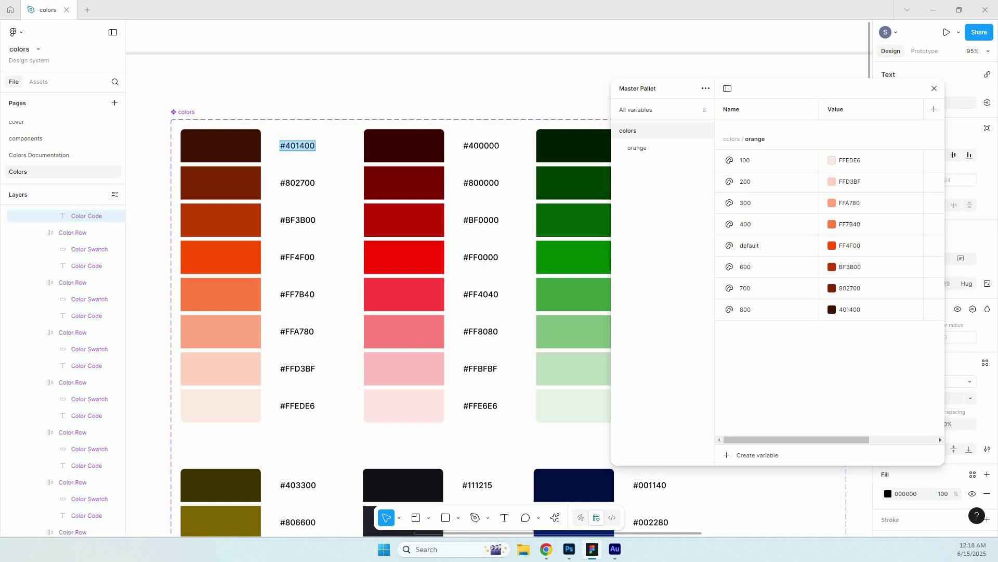
pyautogui.click(752, 455)
pyautogui.click(637, 148)
pyautogui.click(637, 148)
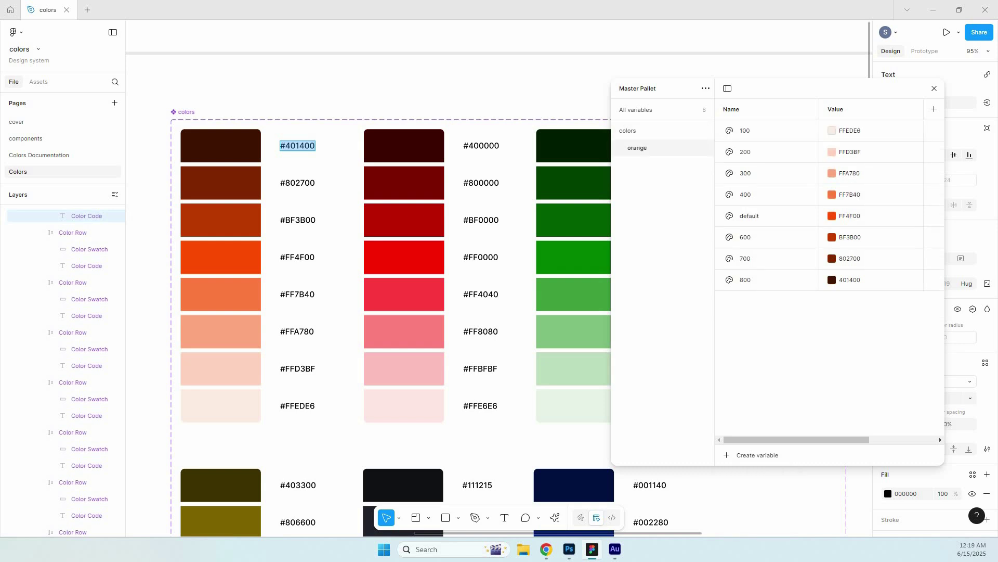
pyautogui.rightClick(676, 148)
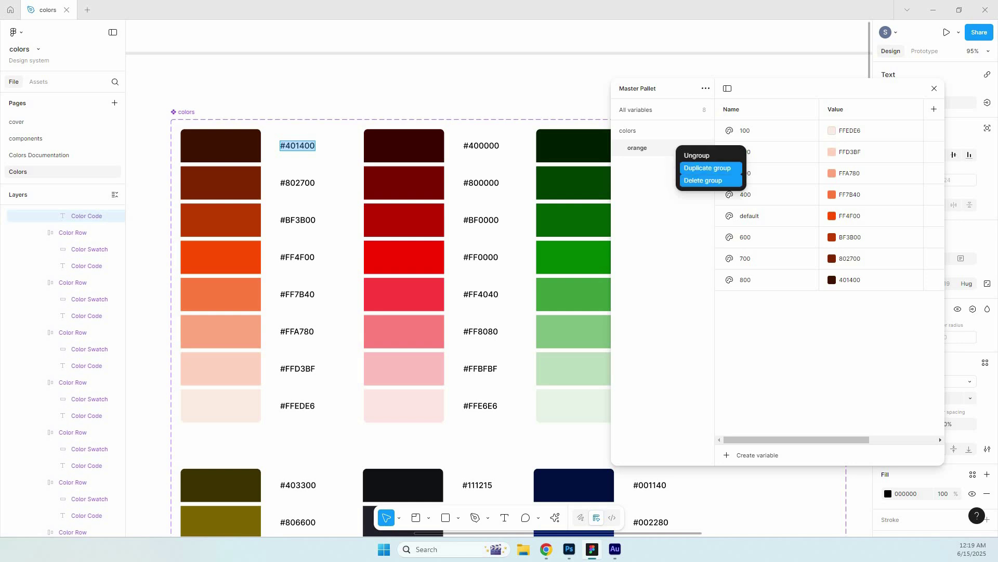
pyautogui.click(707, 168)
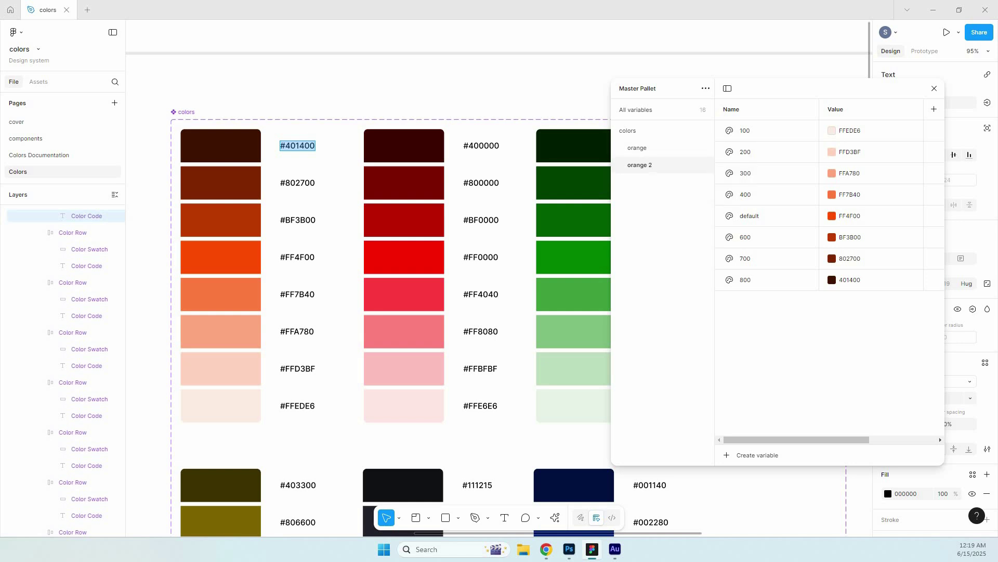
pyautogui.doubleClick(640, 164)
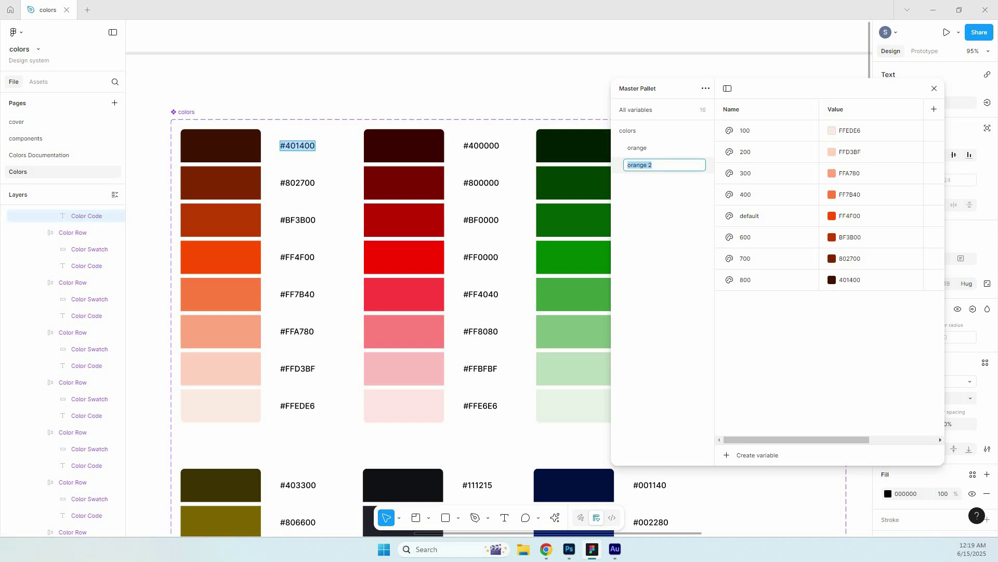
pyautogui.write('red')
pyautogui.press('Return')
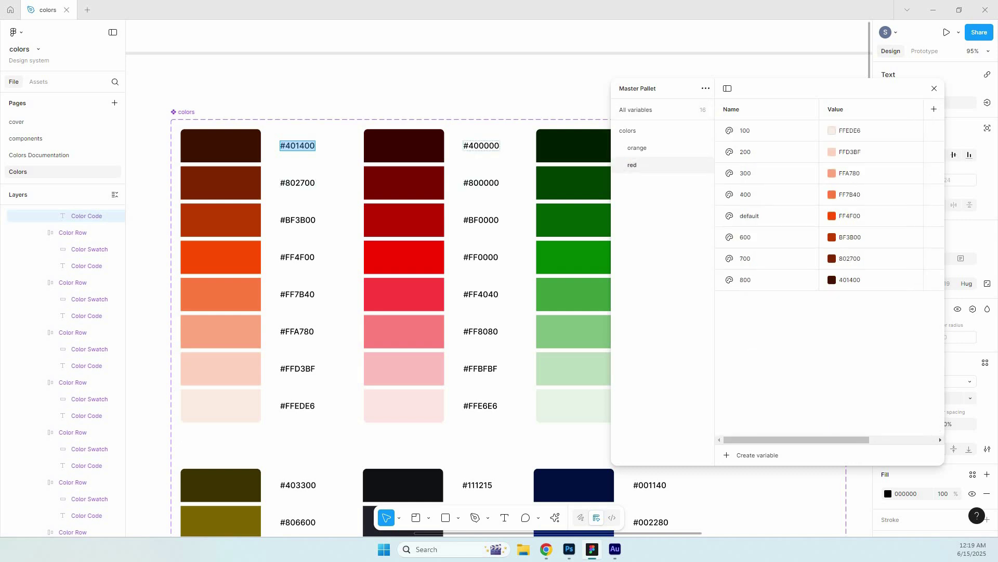
# Copy the #FFE6E6 code from the lightest red swatch's label and set it as the value of the red variable 100.
pyautogui.doubleClick(481, 405)
pyautogui.hotkey('ctrl', 'c')
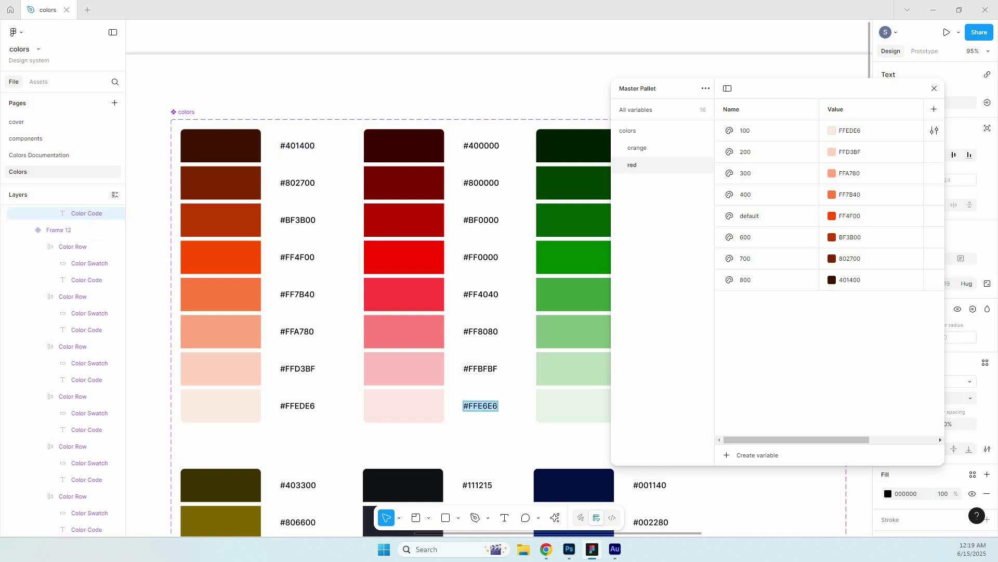
pyautogui.click(851, 131)
pyautogui.hotkey('ctrl', 'v')
pyautogui.press('Return')
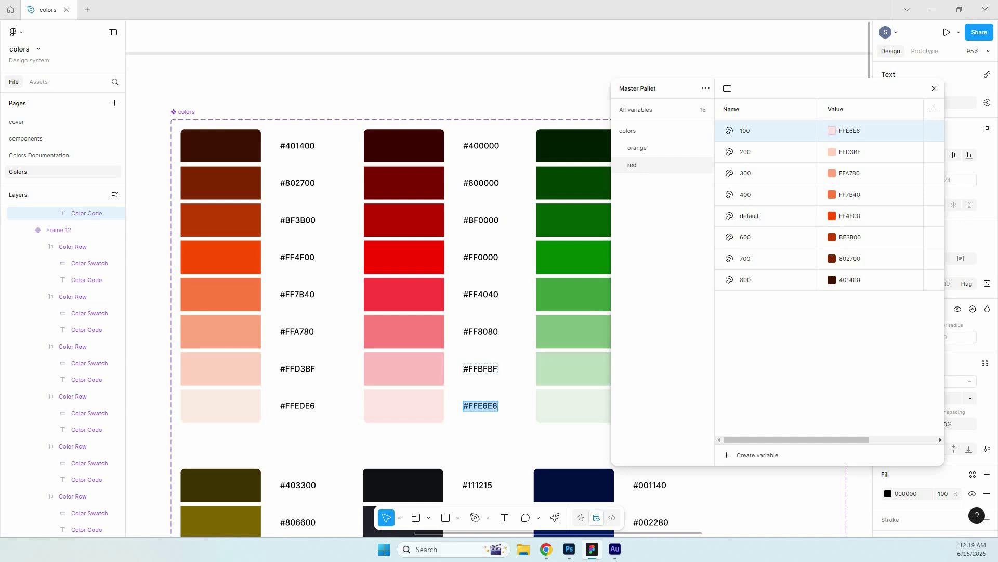
# Copy the codes from the light red swatch labels to set red variable 200 to #FFBFBF and variable 300 to #FF8080.
pyautogui.click(480, 368)
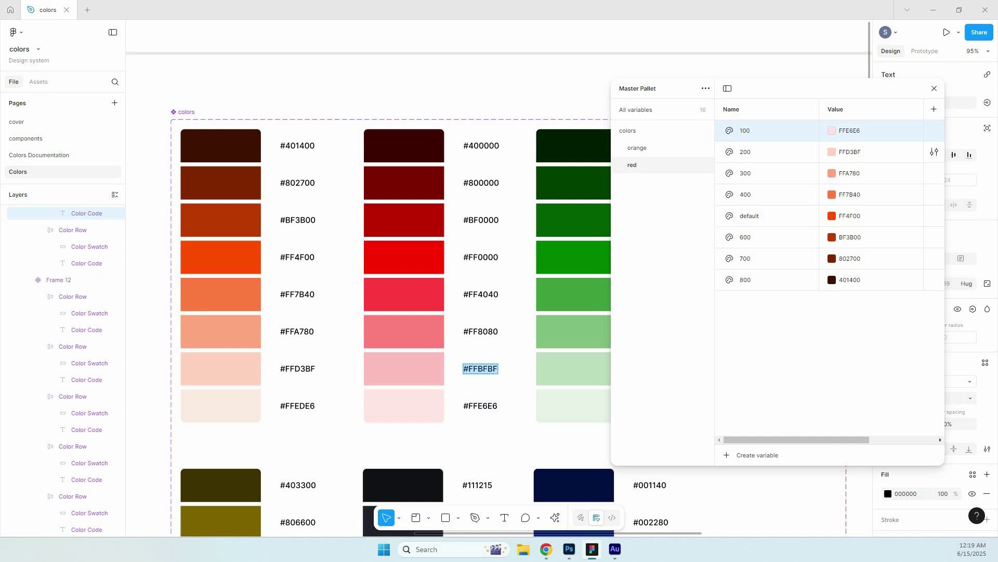
pyautogui.click(851, 152)
pyautogui.write('FFBFBF')
pyautogui.press('Return')
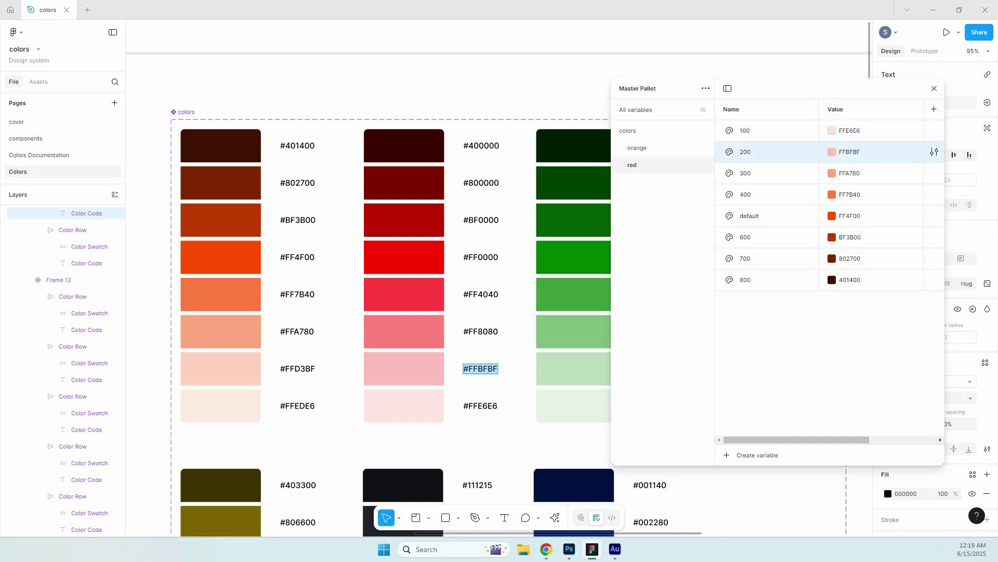
pyautogui.doubleClick(481, 331)
pyautogui.hotkey('ctrl', 'c')
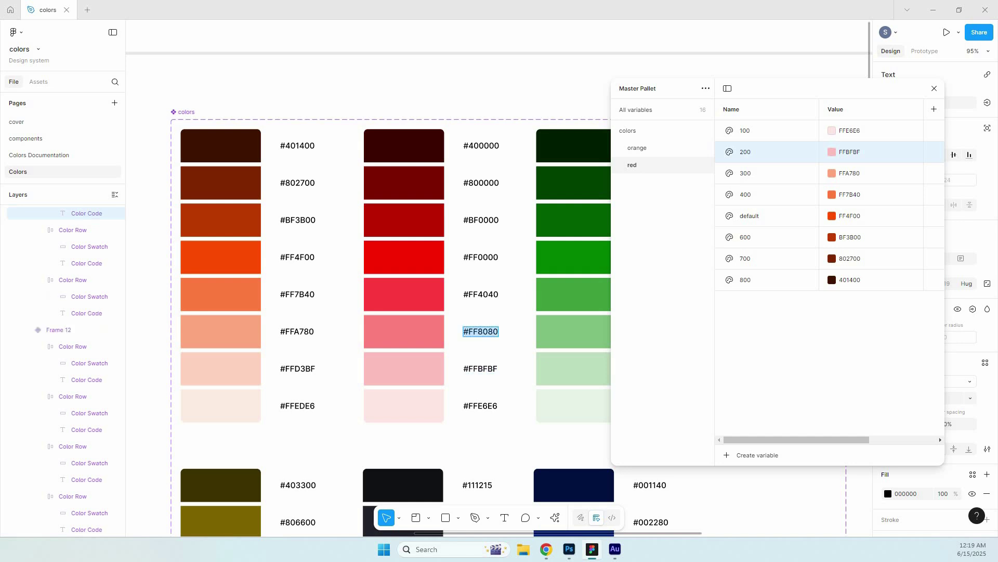
pyautogui.doubleClick(863, 173)
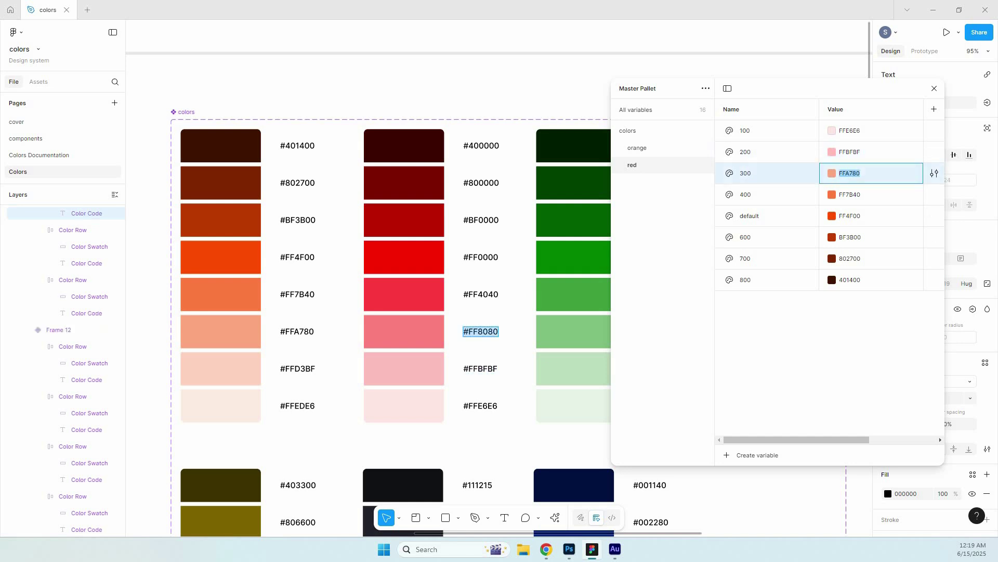
pyautogui.hotkey('ctrl', 'v')
pyautogui.press('Return')
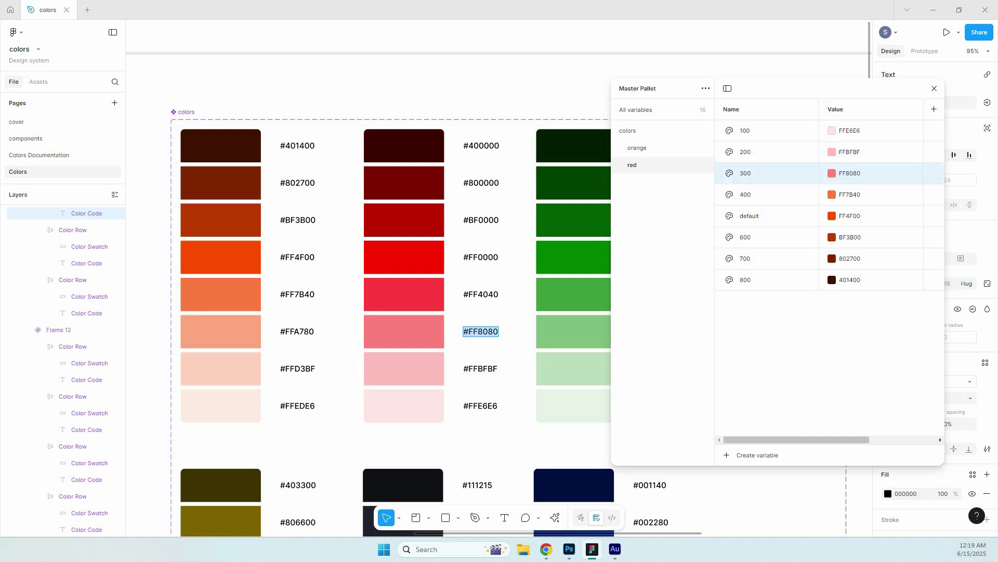
# Copy the codes from the next red swatch labels to set red variable 400 to #FF4040 and the default variable to #FF0000.
pyautogui.doubleClick(481, 294)
pyautogui.hotkey('ctrl', 'c')
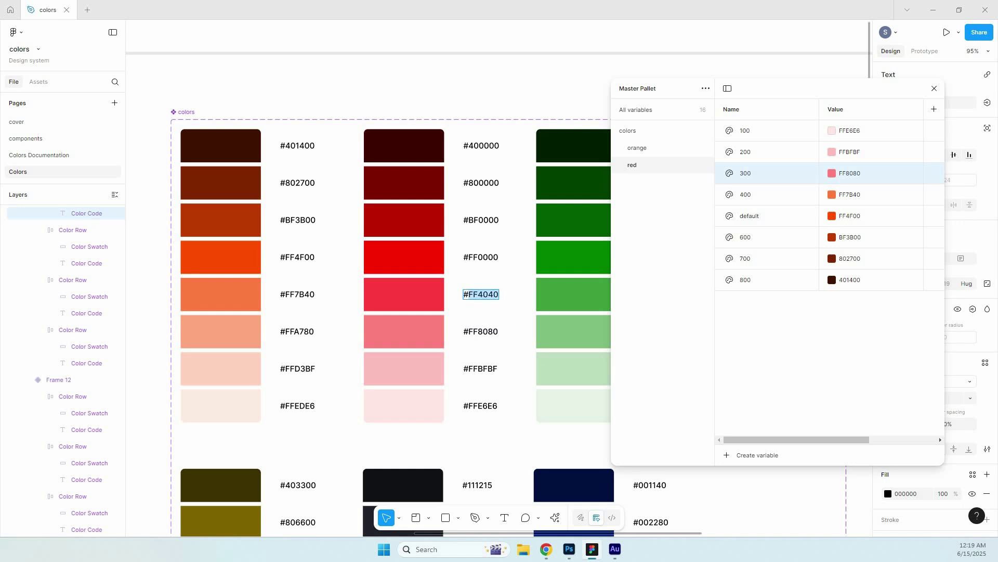
pyautogui.click(856, 194)
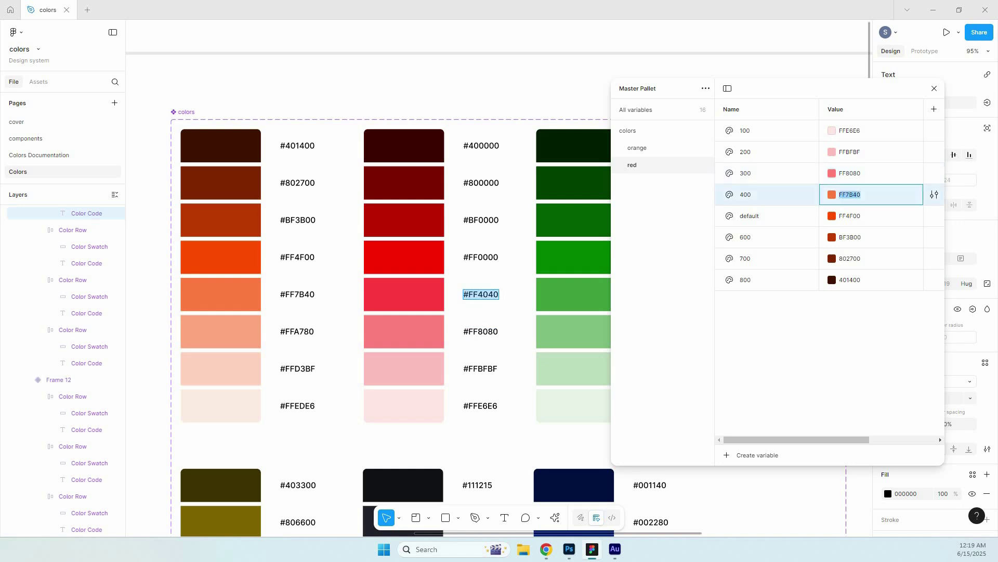
pyautogui.hotkey('ctrl', 'v')
pyautogui.press('Return')
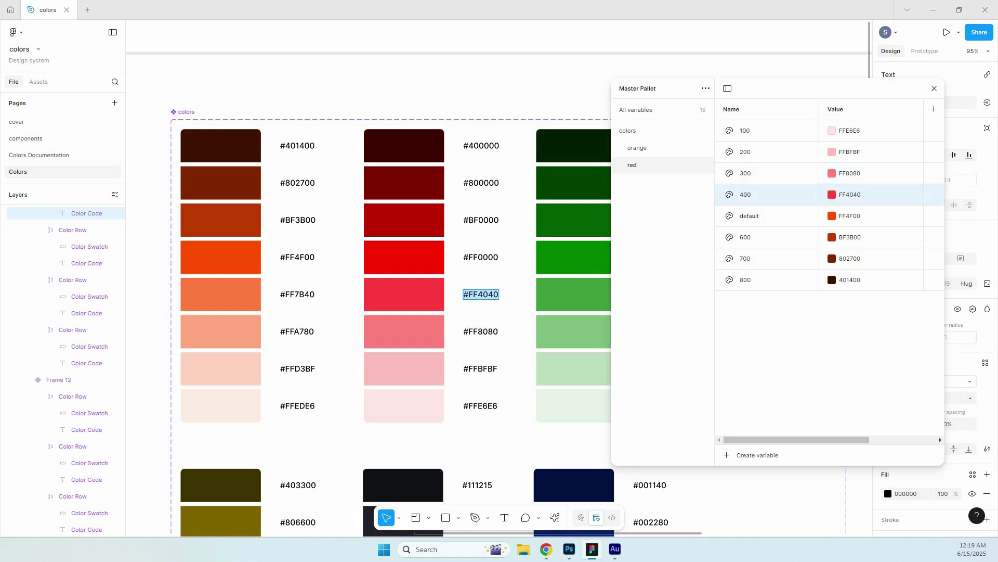
pyautogui.doubleClick(481, 258)
pyautogui.hotkey('ctrl', 'c')
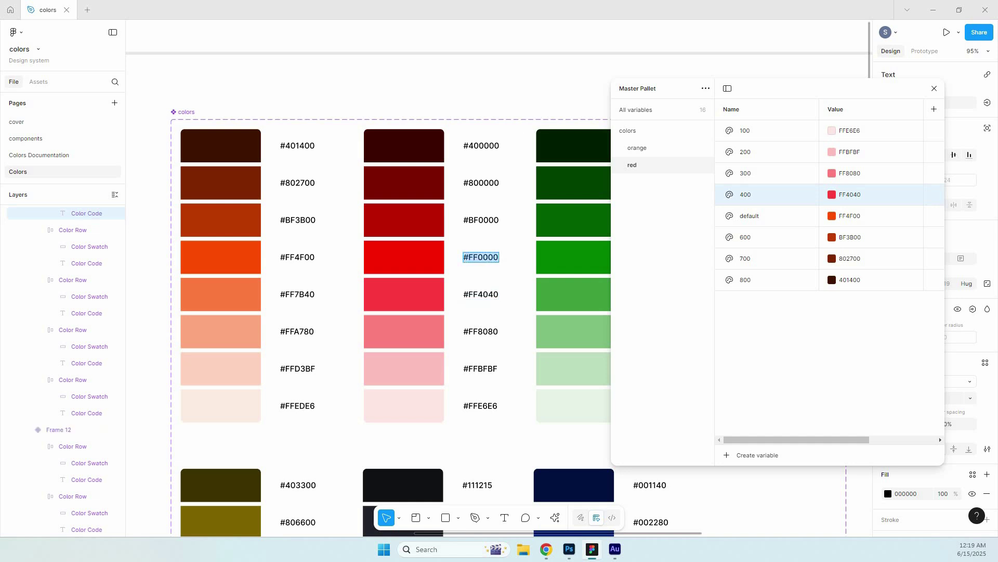
pyautogui.click(851, 216)
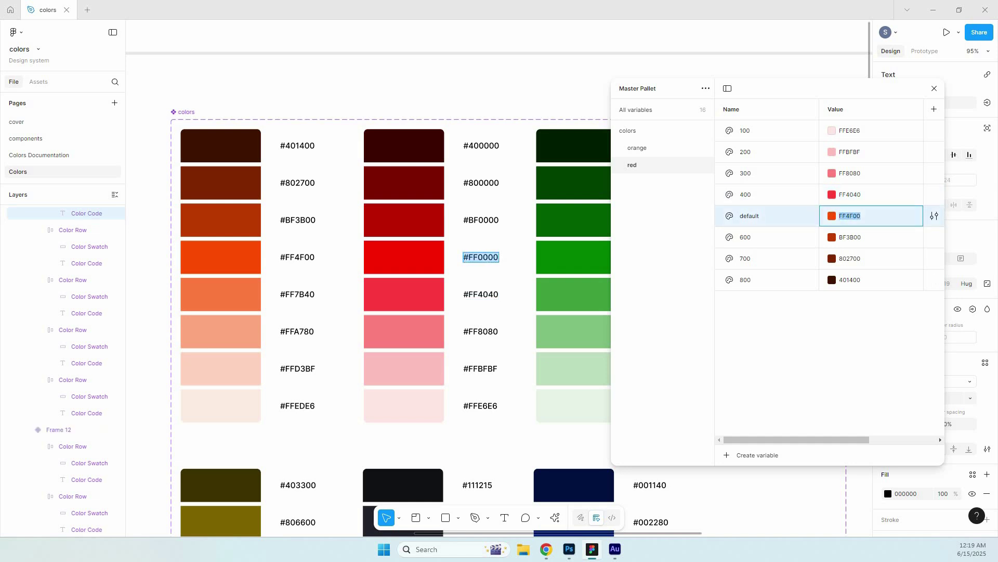
pyautogui.hotkey('ctrl', 'v')
pyautogui.press('Return')
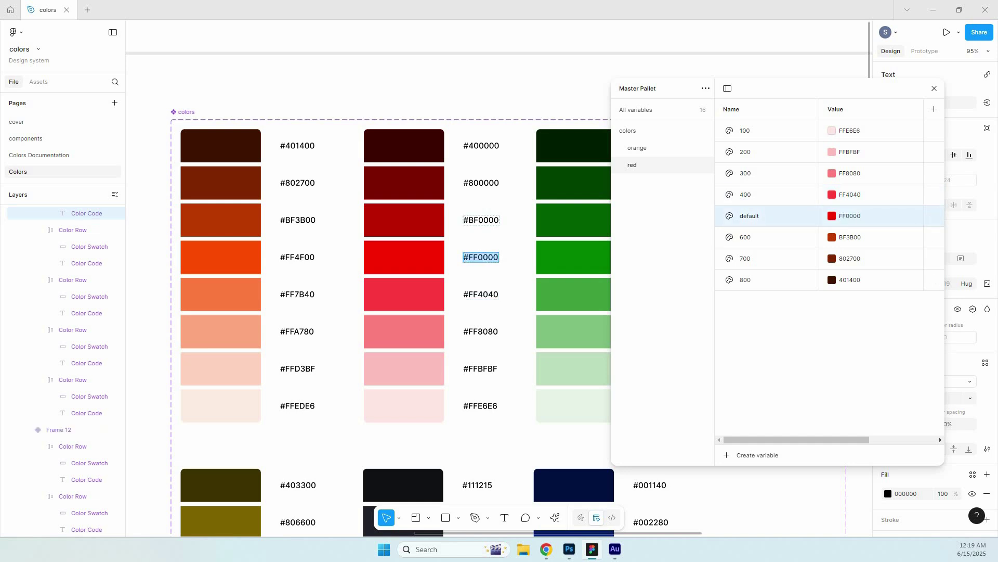
# Copy the codes from the darker red swatch labels to set red variable 600 to #BF0000 and variable 700 to #800000.
pyautogui.click(481, 220)
pyautogui.press('Return')
pyautogui.hotkey('ctrl', 'c')
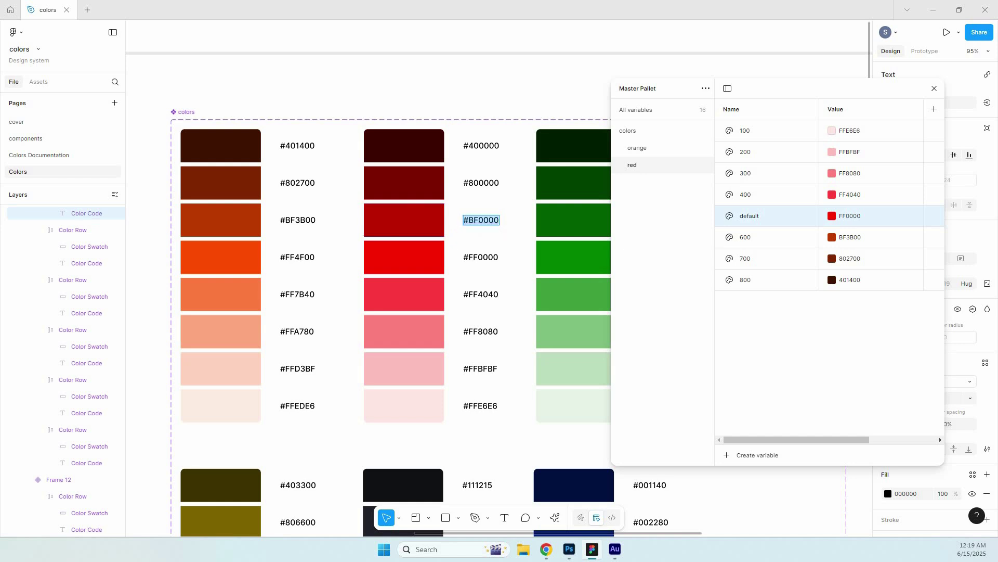
pyautogui.click(850, 237)
pyautogui.hotkey('ctrl', 'v')
pyautogui.press('Return')
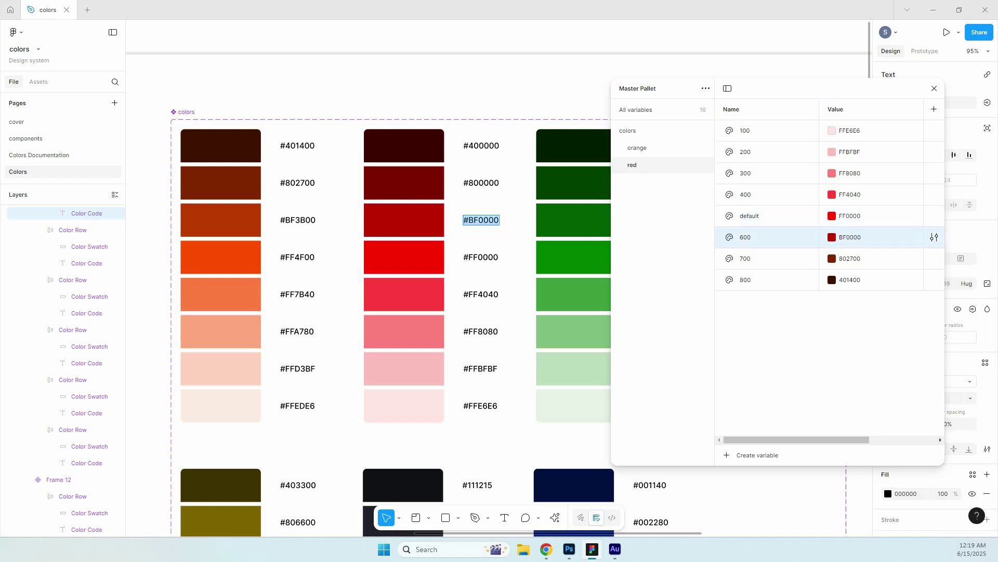
pyautogui.doubleClick(481, 183)
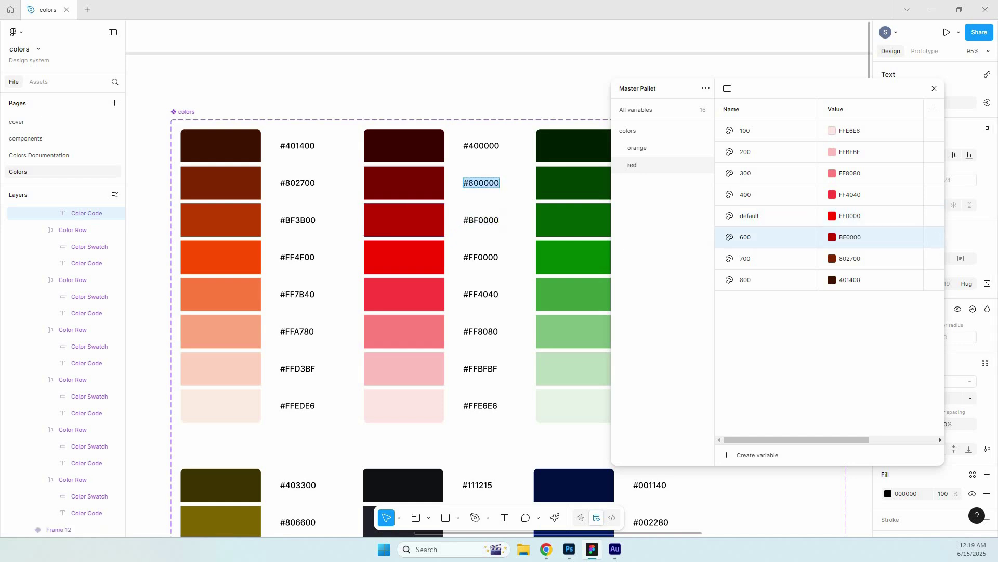
pyautogui.moveTo(840, 259); pyautogui.dragTo(851, 259)
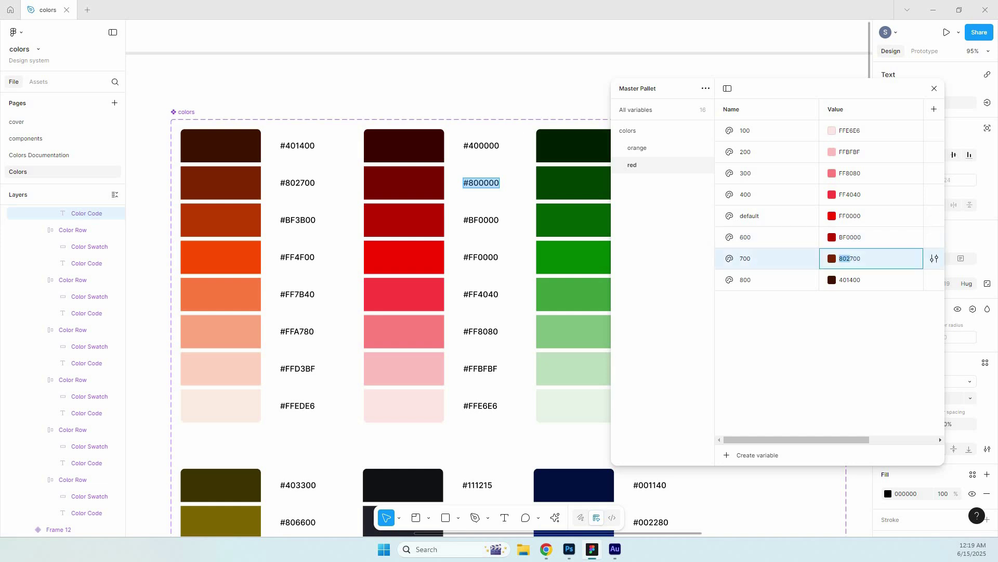
pyautogui.write('800000')
pyautogui.press('Return')
# Copy the #400000 code from the darkest red swatch's label, set it as the value of red variable 800, and deselect the label.
pyautogui.doubleClick(482, 146)
pyautogui.hotkey('ctrl', 'c')
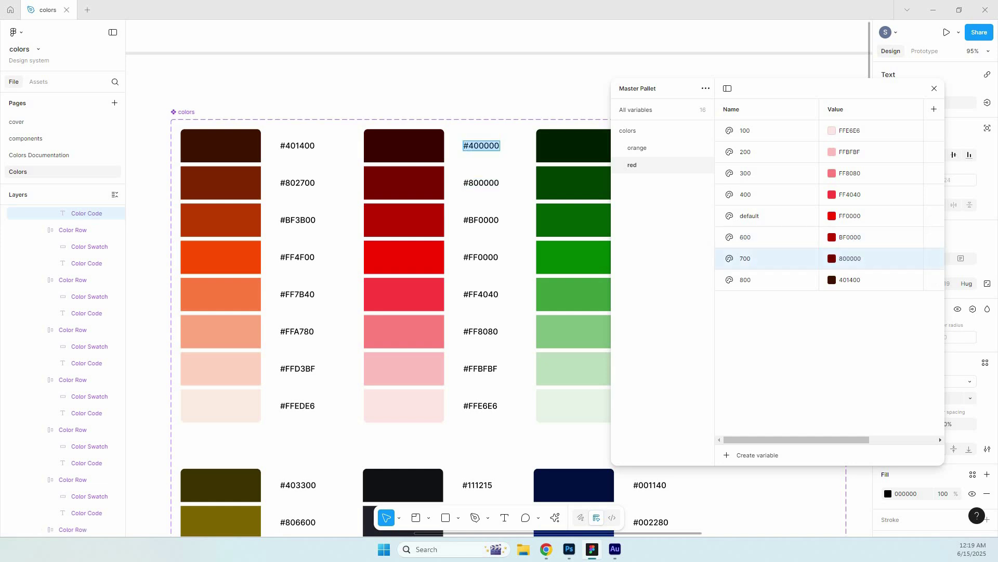
pyautogui.click(854, 279)
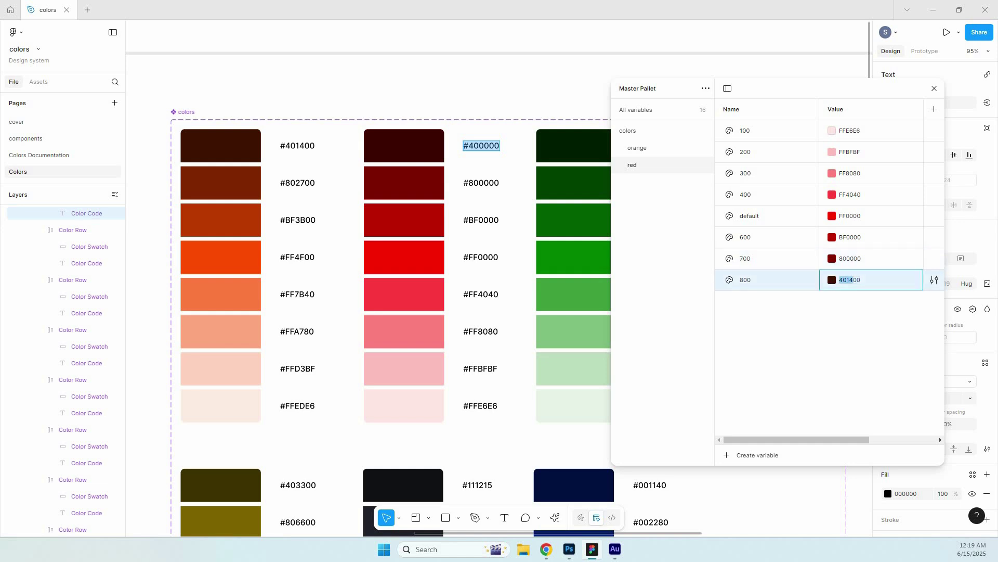
pyautogui.moveTo(854, 280); pyautogui.dragTo(863, 280)
pyautogui.hotkey('ctrl', 'v')
pyautogui.press('Return')
pyautogui.press('Escape')
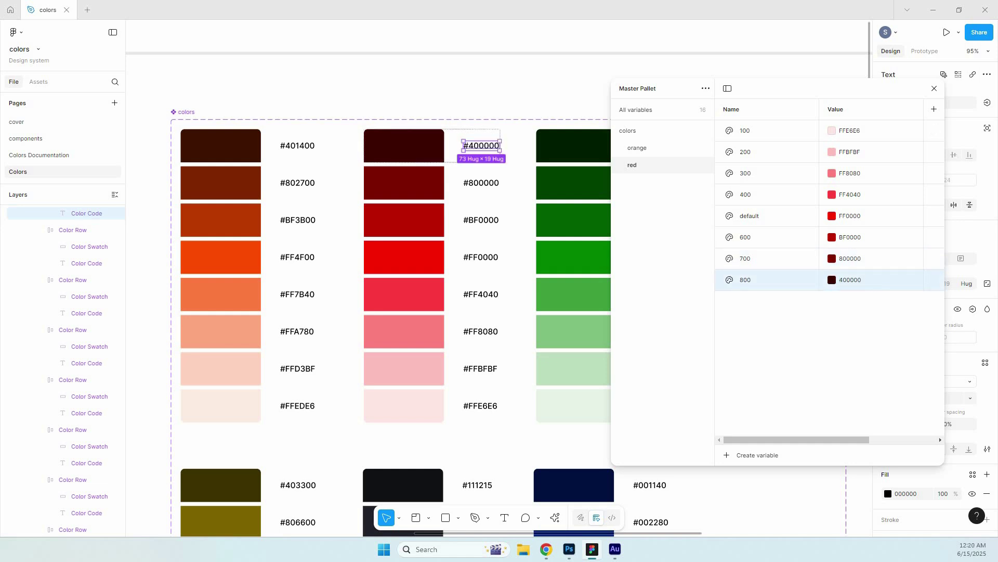
pyautogui.press('Escape')
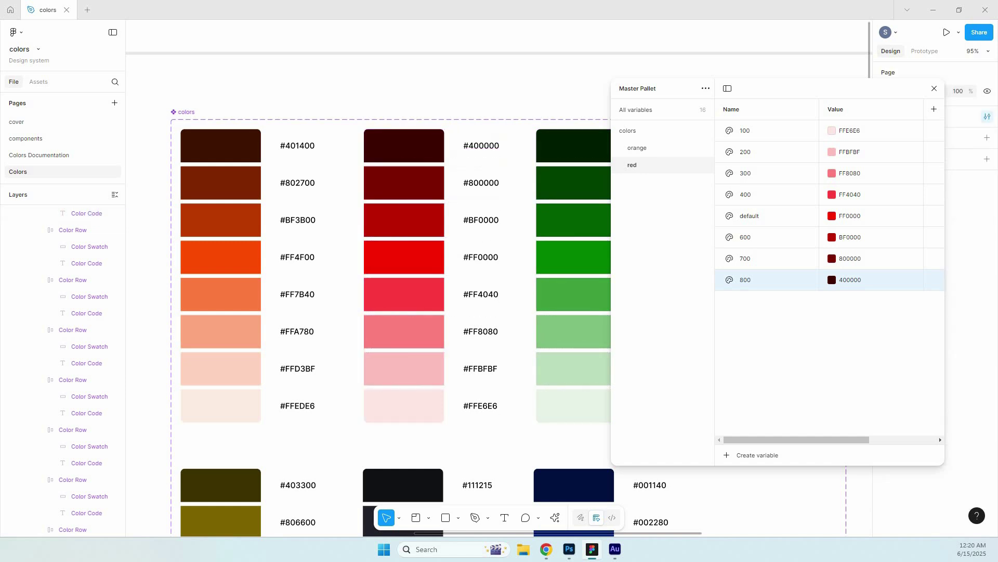
# Duplicate the red variable group within the colors group and rename the copy green.
pyautogui.hscroll(3, 455, 292)
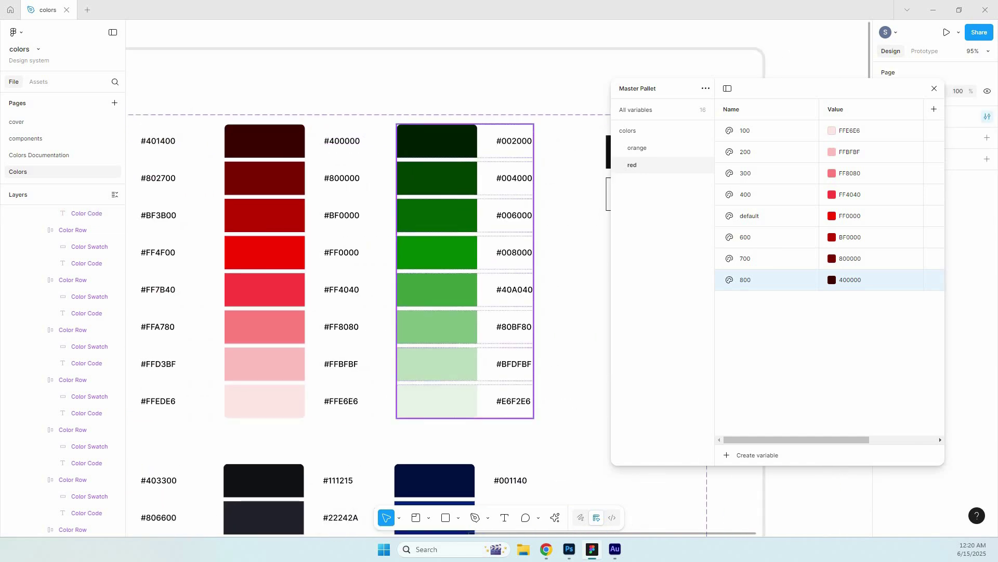
pyautogui.rightClick(644, 166)
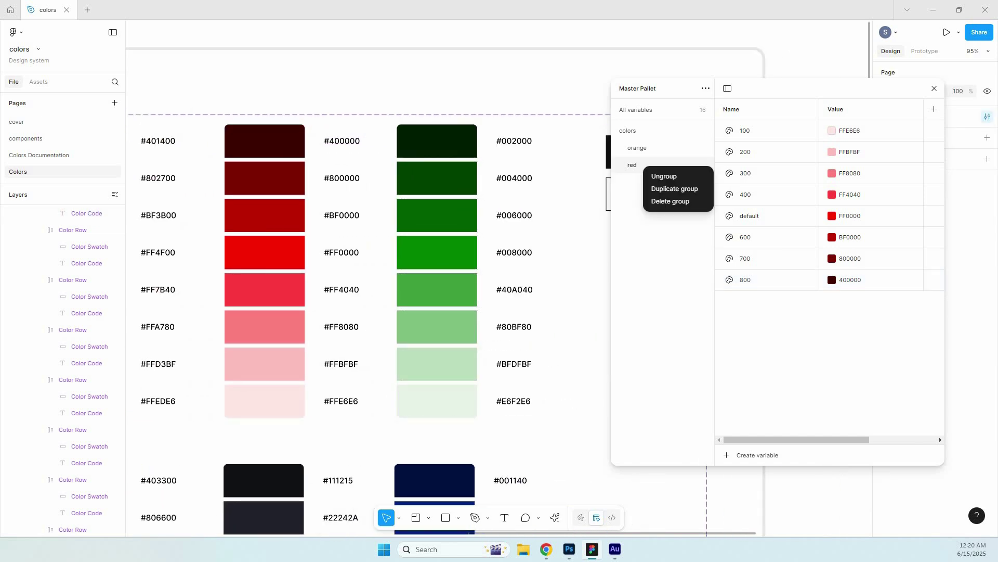
pyautogui.click(675, 189)
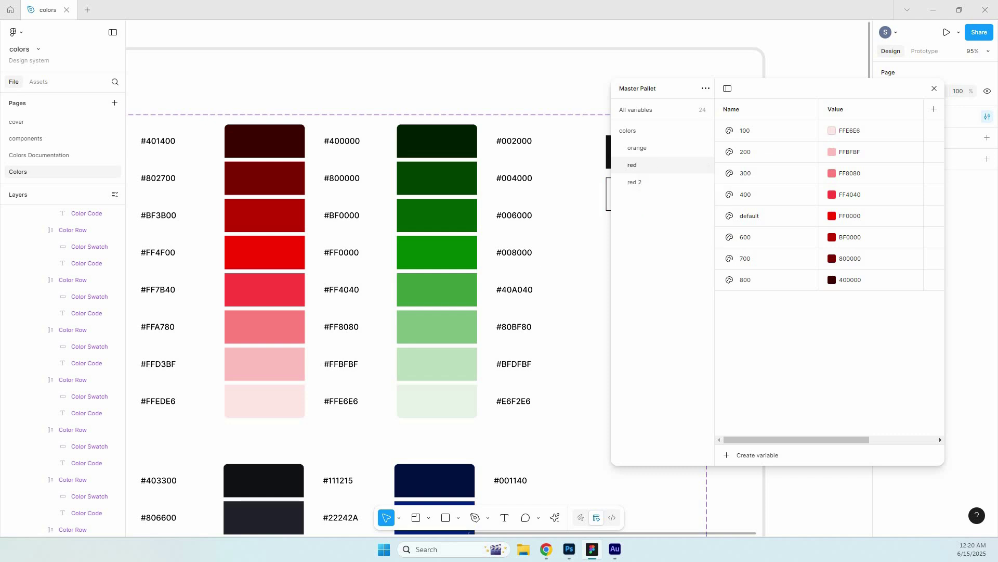
pyautogui.doubleClick(635, 182)
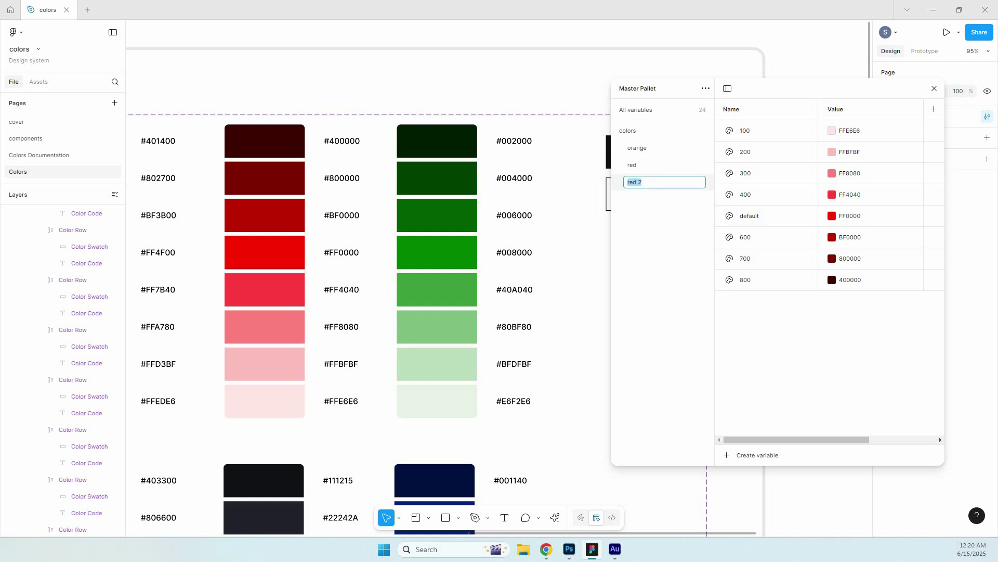
pyautogui.write('green')
pyautogui.press('Return')
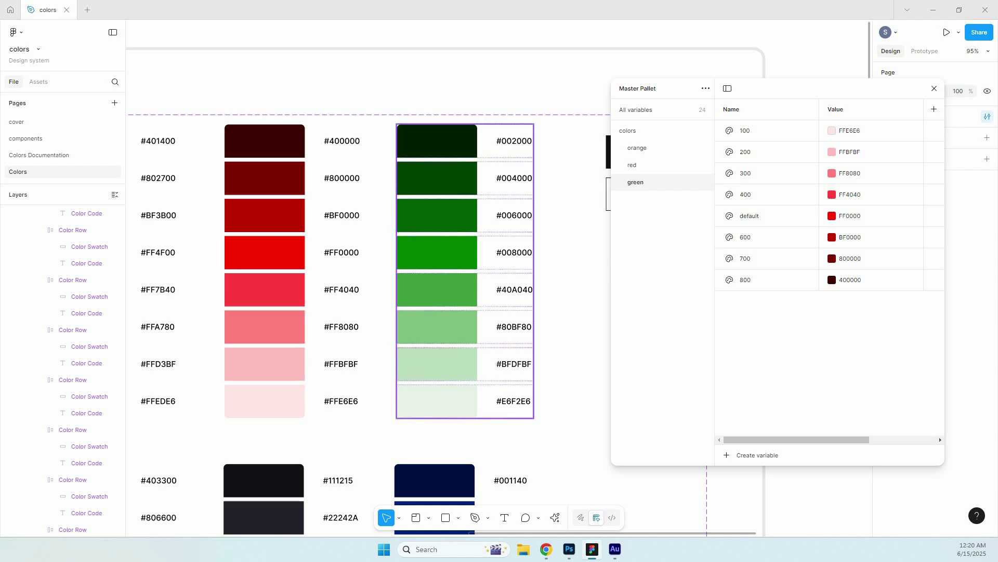
# Copy the codes from the two lightest green swatch labels to set green variable 100 to #E6F2E6 and variable 200 to #BFDFBF.
pyautogui.keyDown('ctrl'); pyautogui.doubleClick(514, 401); pyautogui.keyUp('ctrl')
pyautogui.hotkey('ctrl', 'c')
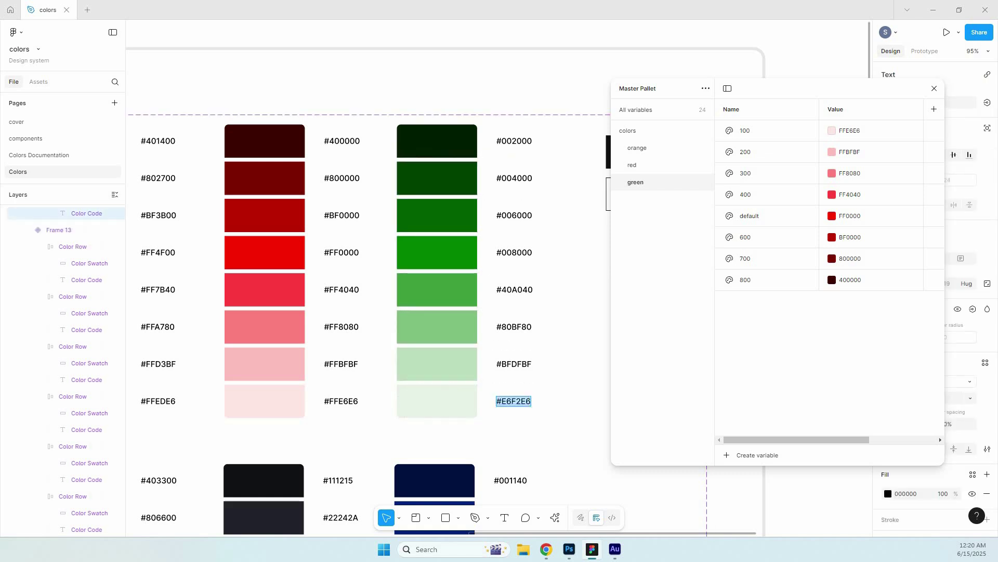
pyautogui.click(850, 131)
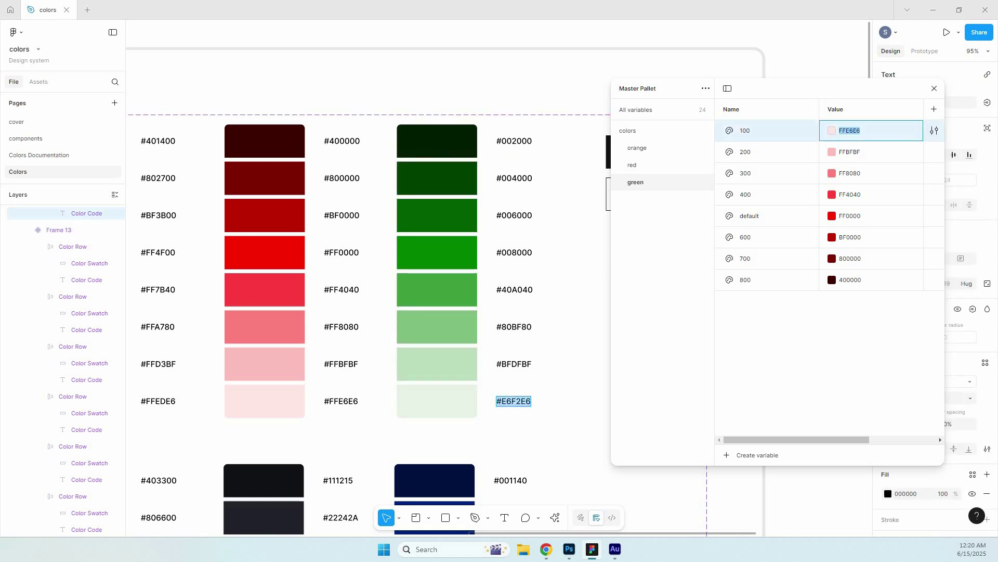
pyautogui.hotkey('ctrl', 'v')
pyautogui.press('Return')
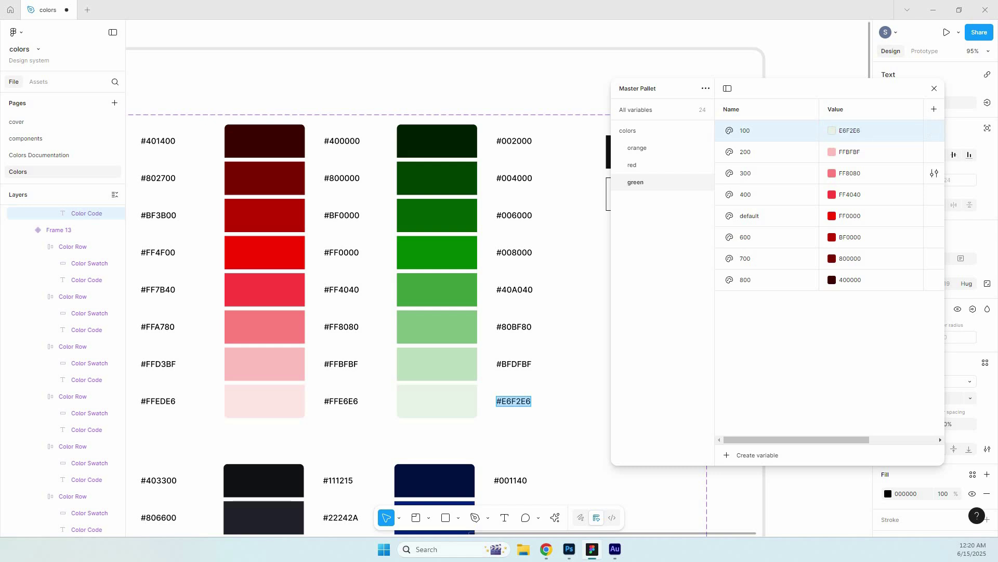
pyautogui.doubleClick(514, 364)
pyautogui.hotkey('ctrl', 'a')
pyautogui.hotkey('ctrl', 'c')
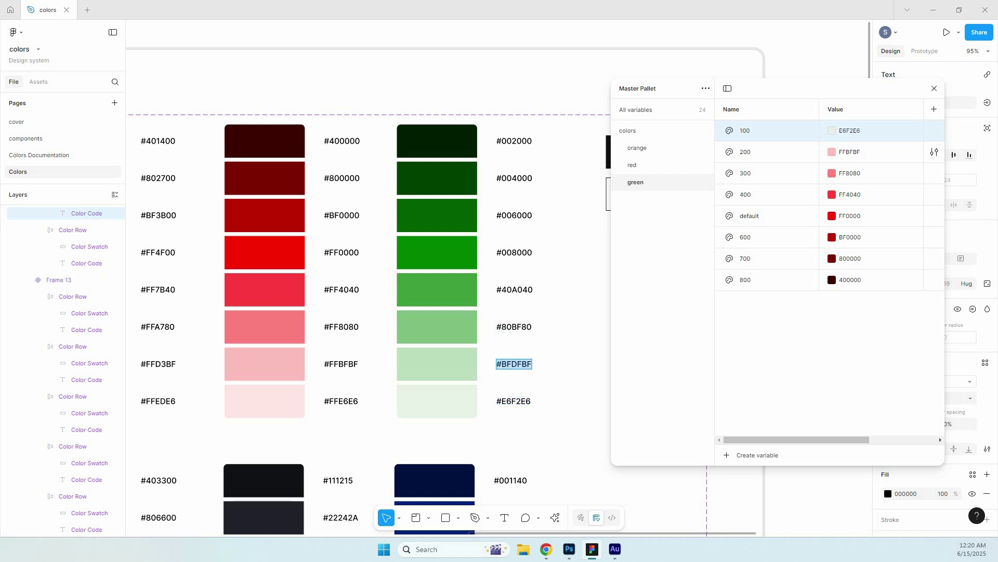
pyautogui.click(850, 152)
pyautogui.hotkey('ctrl', 'v')
pyautogui.press('Return')
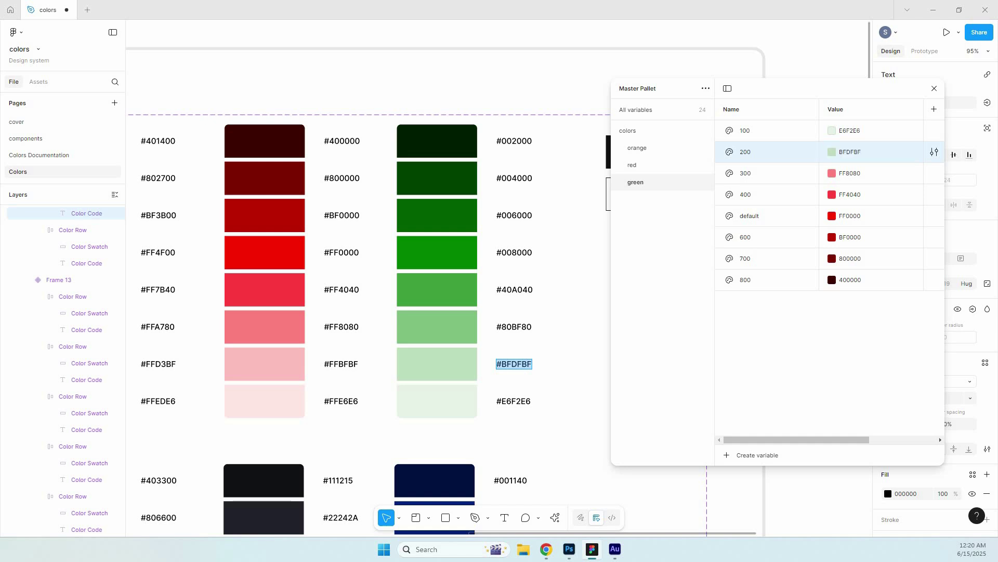
# Copy the codes from the mid-green swatch labels to set green variable 300 to #80BF80 and variable 400 to #40A040.
pyautogui.tripleClick(514, 327)
pyautogui.hotkey('ctrl', 'c')
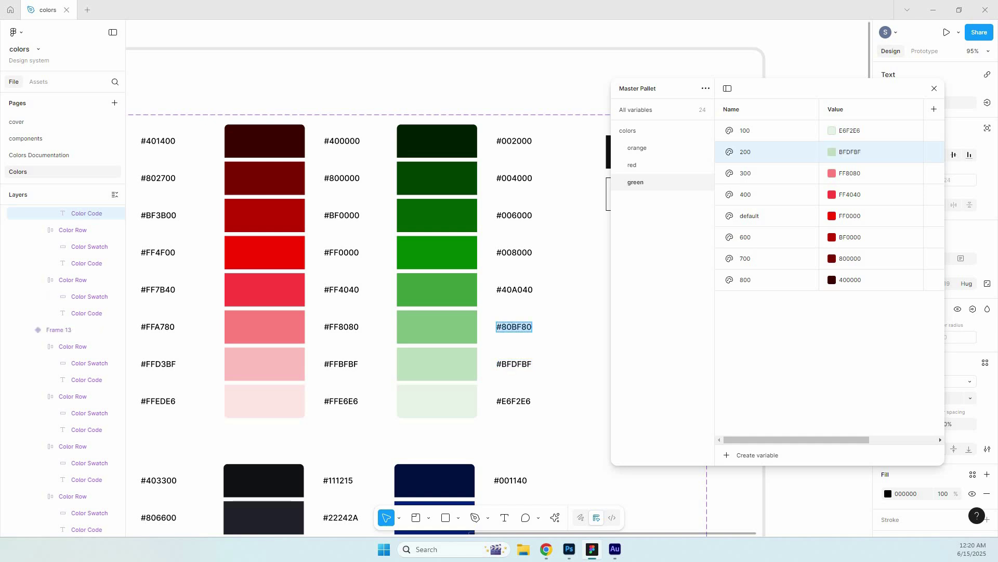
pyautogui.click(851, 173)
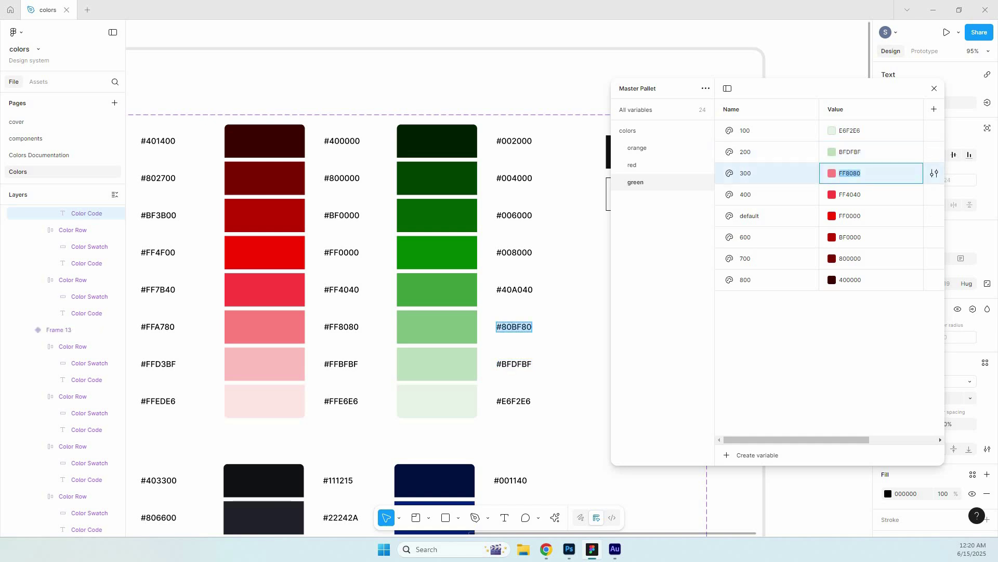
pyautogui.hotkey('ctrl', 'v')
pyautogui.press('Return')
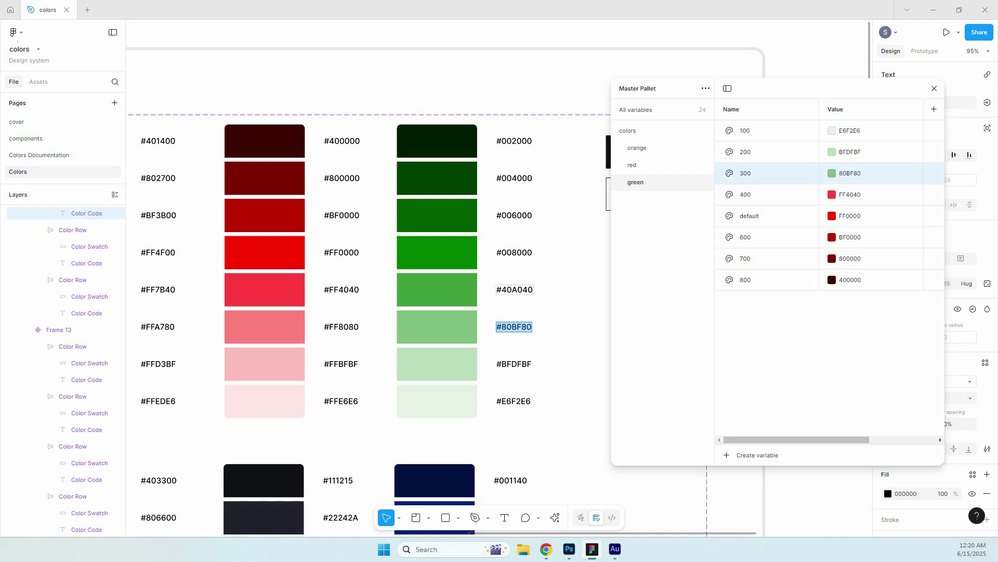
pyautogui.doubleClick(515, 290)
pyautogui.hotkey('ctrl', 'c')
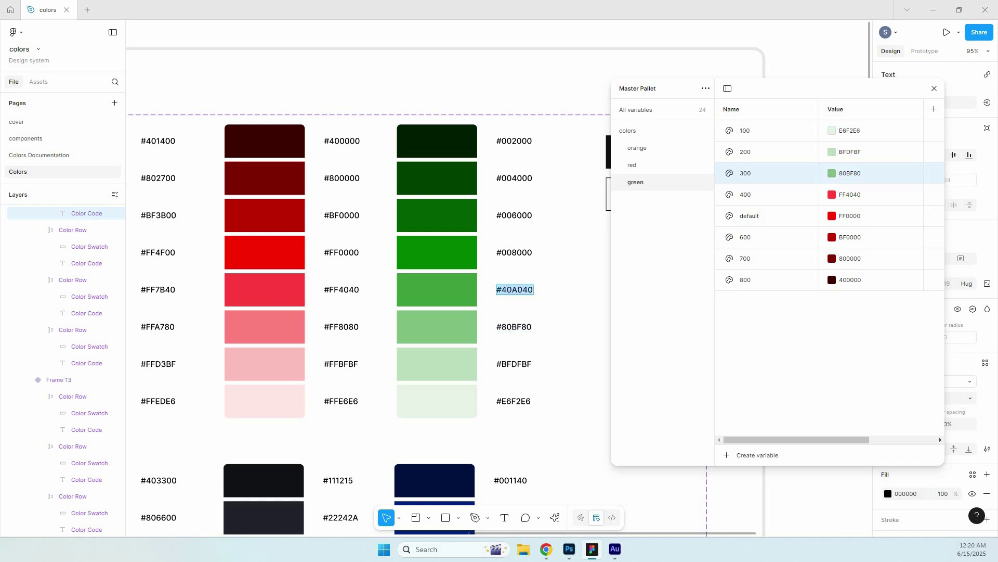
pyautogui.click(850, 195)
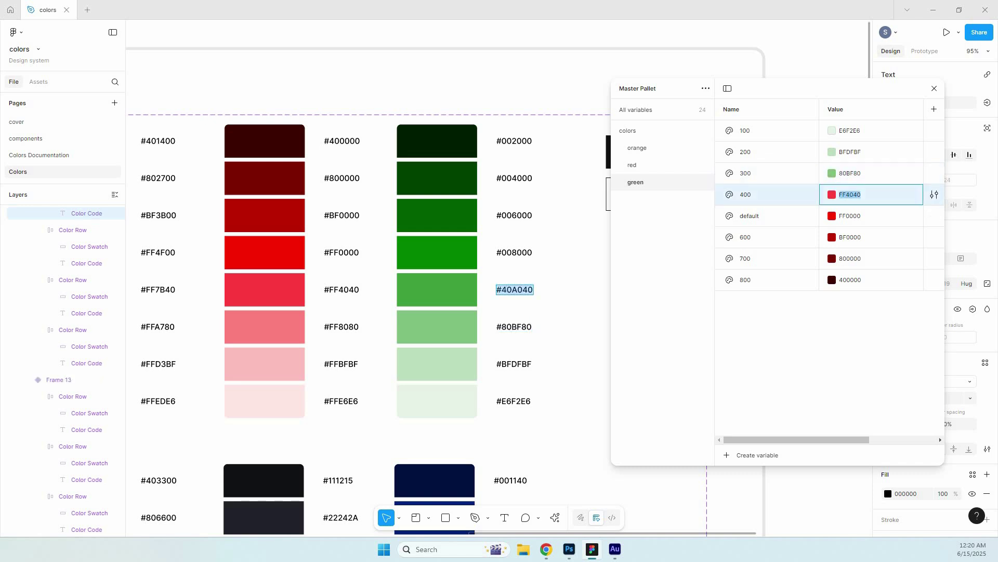
pyautogui.hotkey('ctrl', 'v')
pyautogui.press('Return')
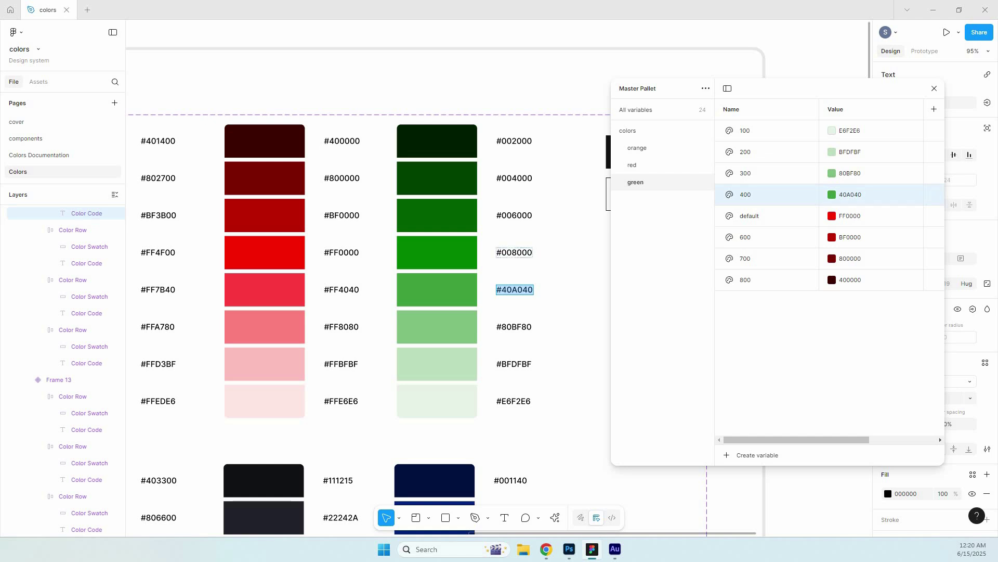
# Copy the codes from the matching green swatch labels to set green variable default to #008000 and variable 600 to #006000.
pyautogui.tripleClick(515, 253)
pyautogui.hotkey('ctrl', 'c')
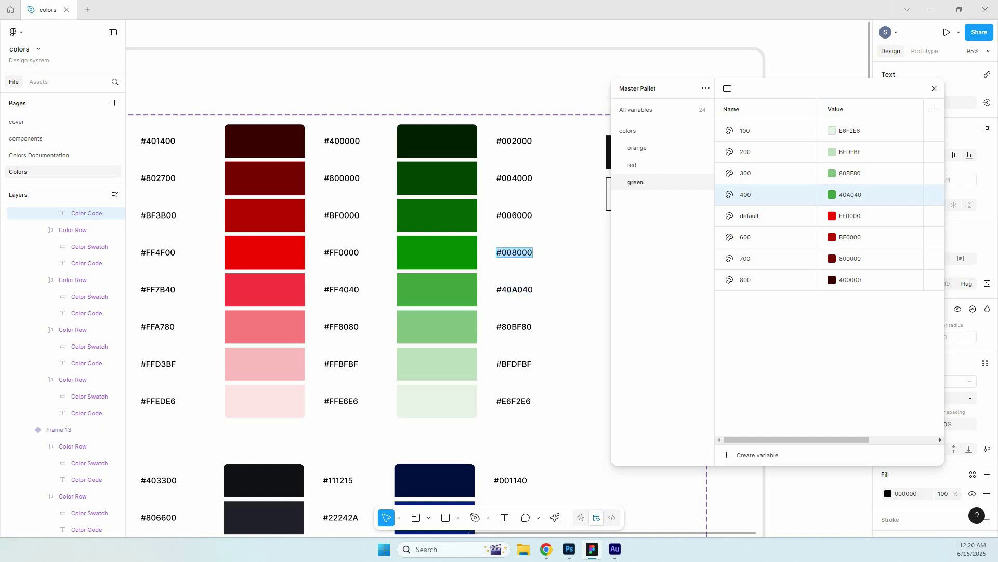
pyautogui.click(850, 215)
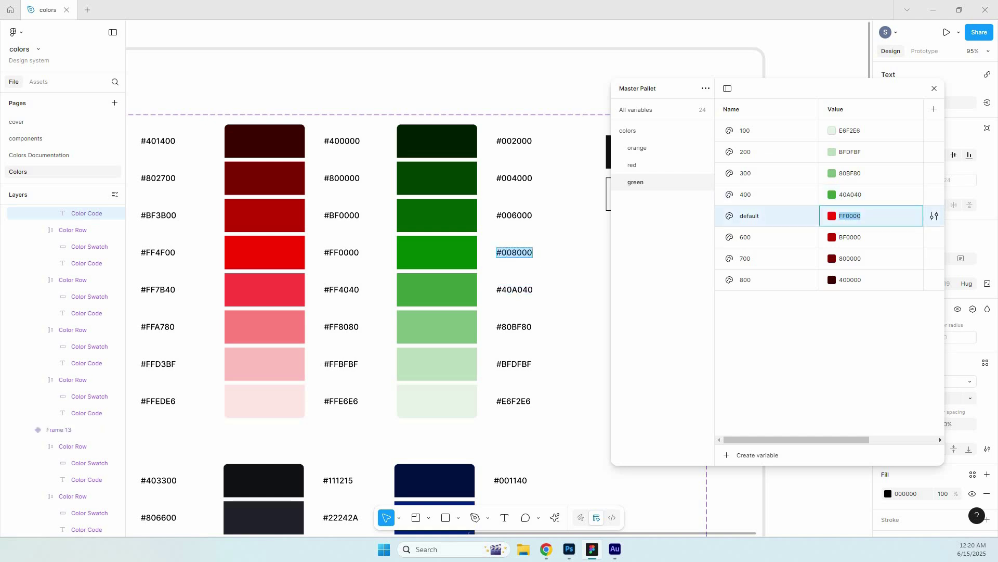
pyautogui.hotkey('ctrl', 'v')
pyautogui.press('Return')
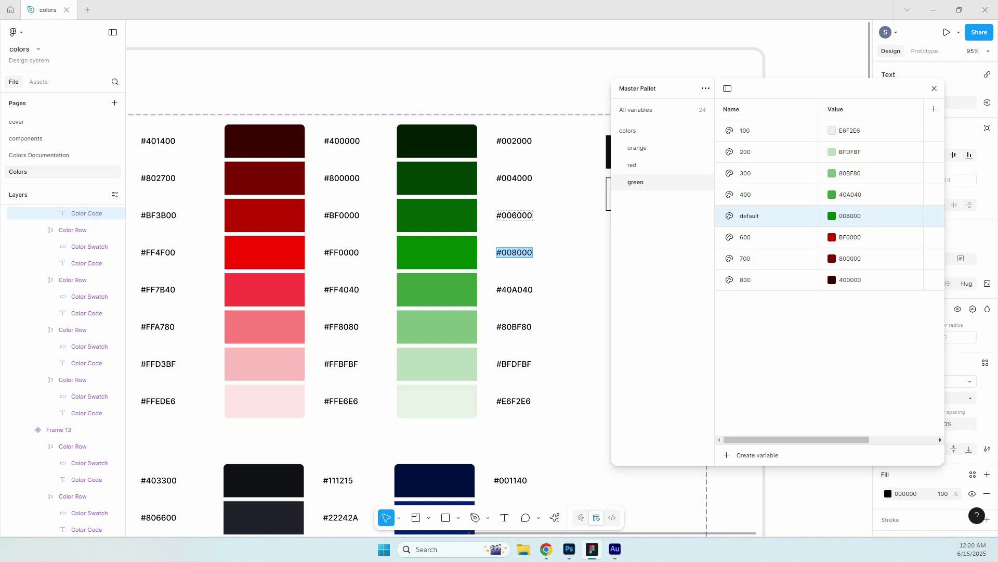
pyautogui.doubleClick(514, 215)
pyautogui.hotkey('ctrl', 'c')
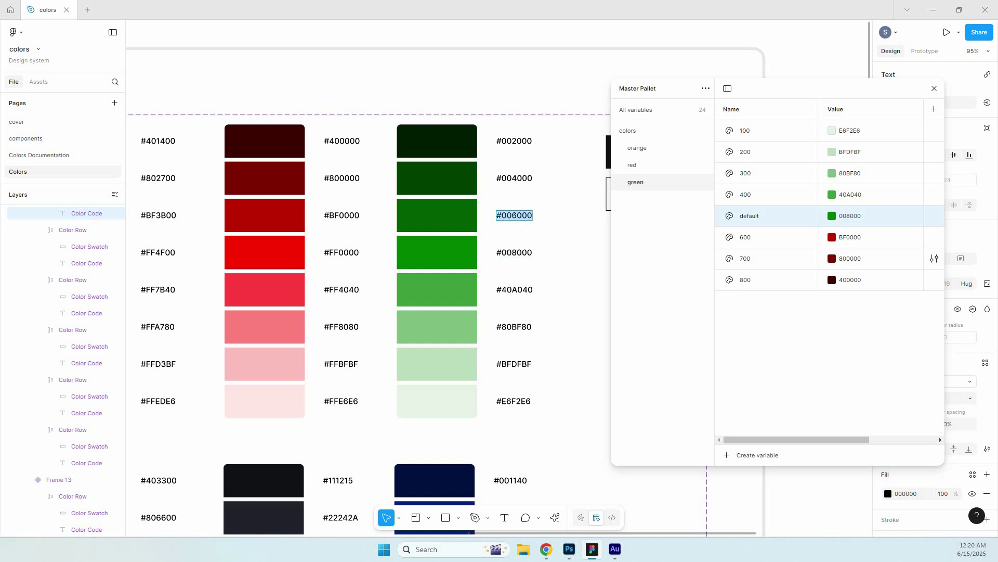
pyautogui.click(851, 237)
pyautogui.hotkey('ctrl', 'v')
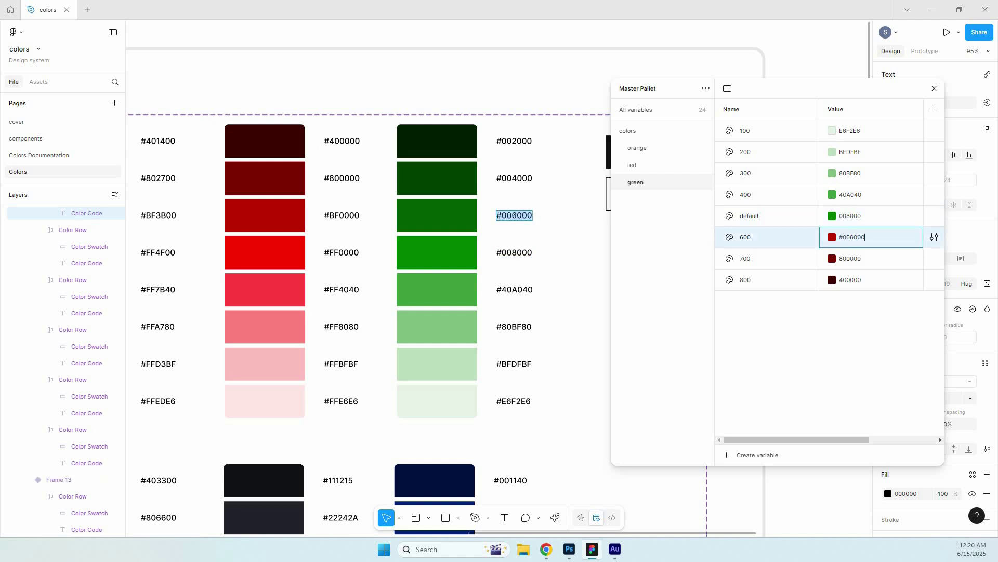
pyautogui.press('Return')
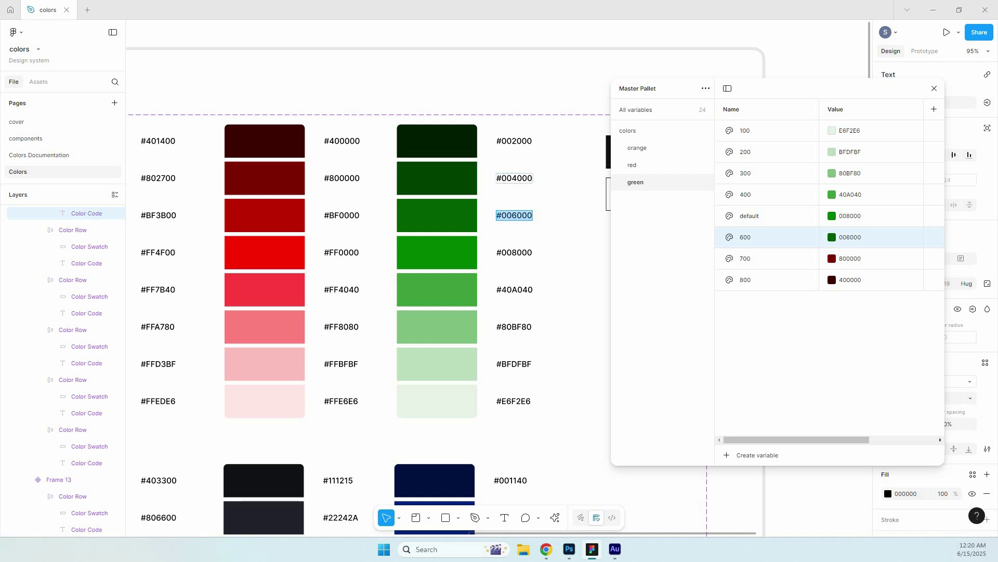
# Copy the codes from the two darkest green swatch labels to set green variable 700 to #004000 and variable 800 to #002000.
pyautogui.click(513, 178)
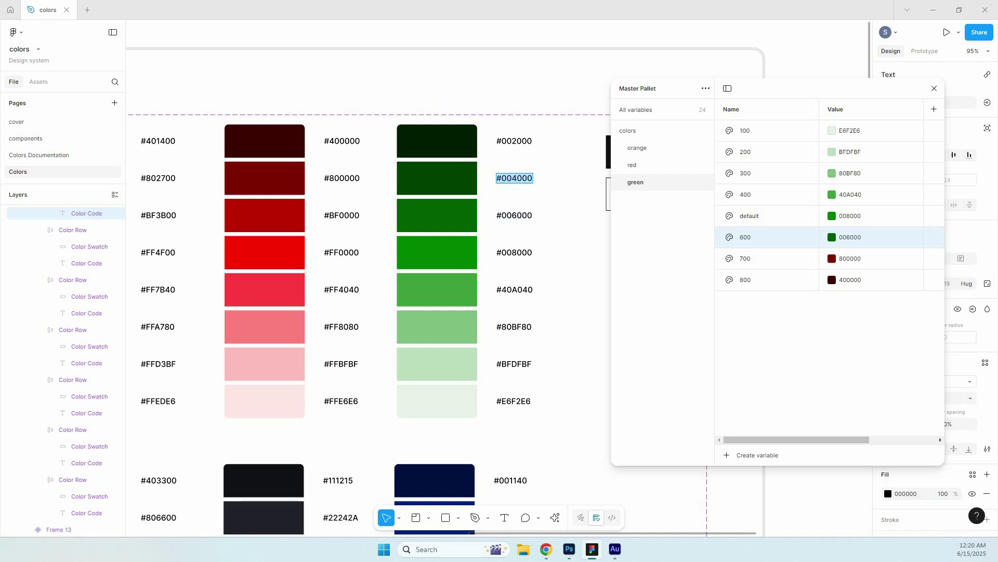
pyautogui.moveTo(847, 259)
pyautogui.mouseDown()
pyautogui.moveTo(838, 259)
pyautogui.moveTo(864, 258)
pyautogui.mouseUp()
pyautogui.write('#004000')
pyautogui.press('Return')
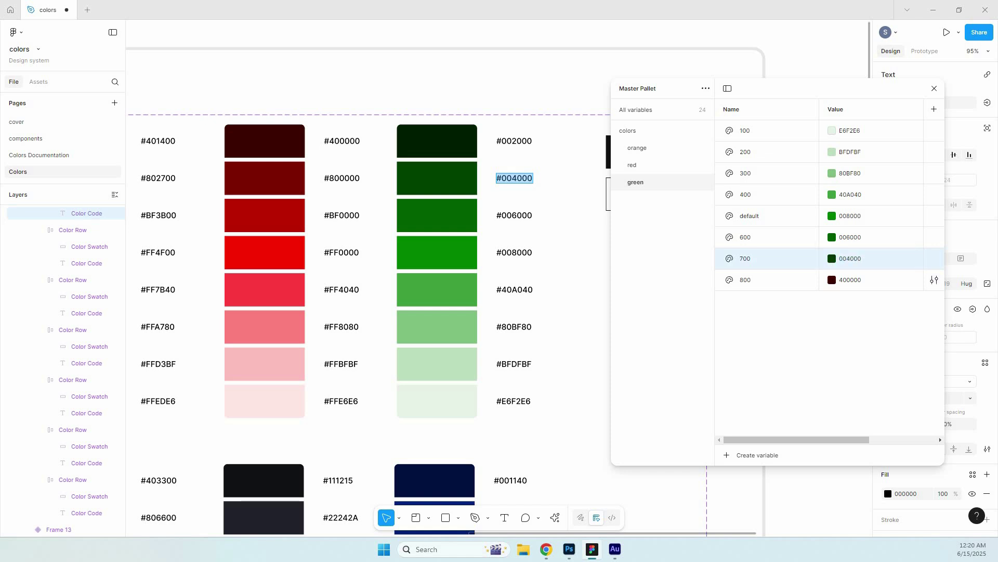
pyautogui.moveTo(533, 141); pyautogui.dragTo(496, 141)
pyautogui.hotkey('ctrl', 'c')
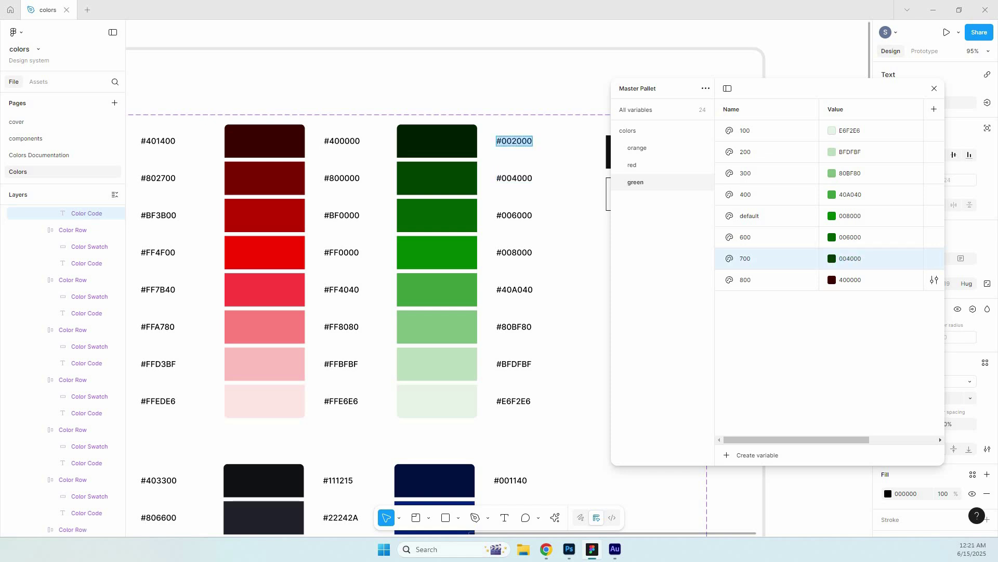
pyautogui.click(853, 279)
pyautogui.hotkey('ctrl', 'v')
pyautogui.press('Return')
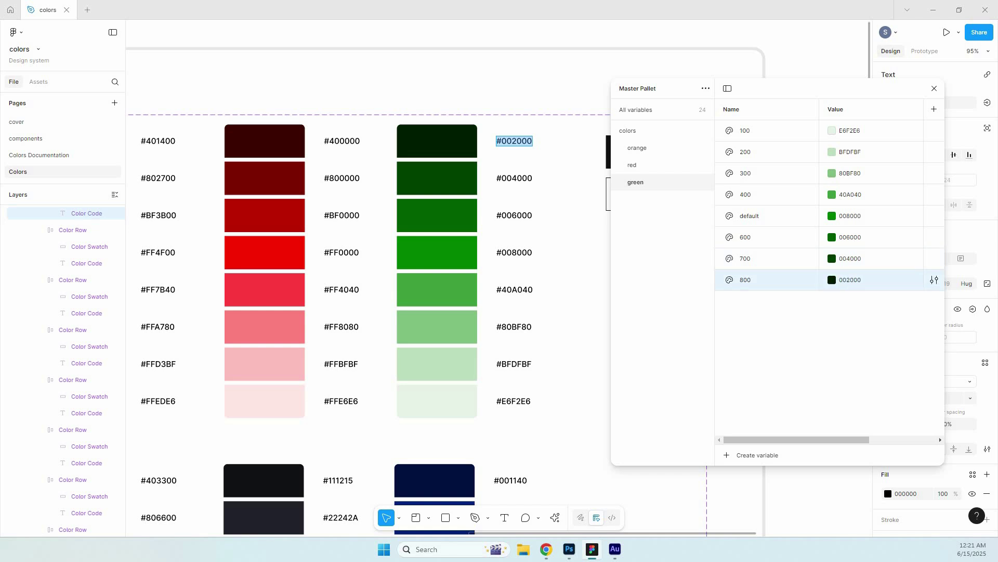
# Duplicate the green variable group within the colors group and rename the copy yellow.
pyautogui.scroll(-2, 318, 260)
pyautogui.scroll(-1, 416, 302)
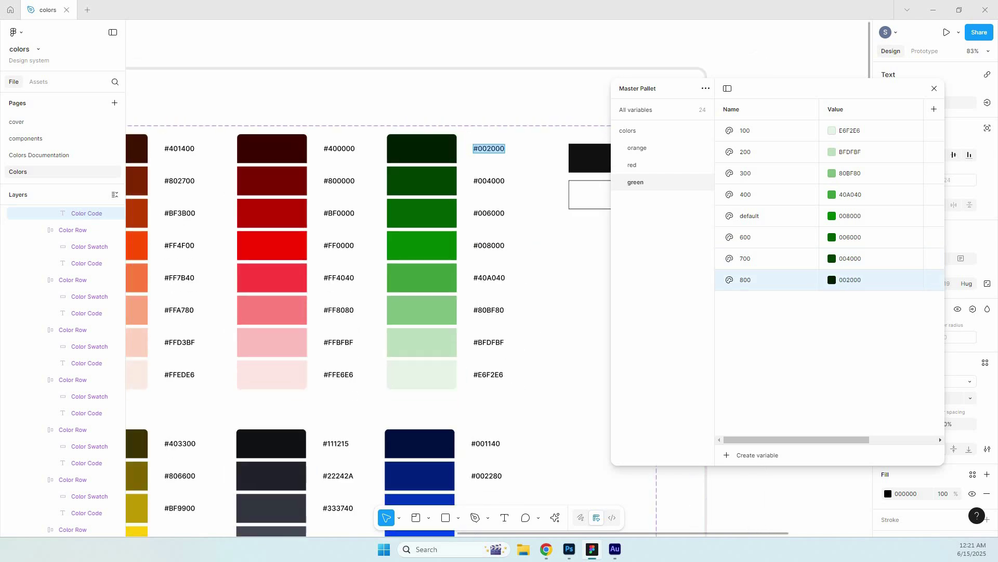
pyautogui.scroll(-4, 364, 275)
pyautogui.scroll(-2, 542, 274)
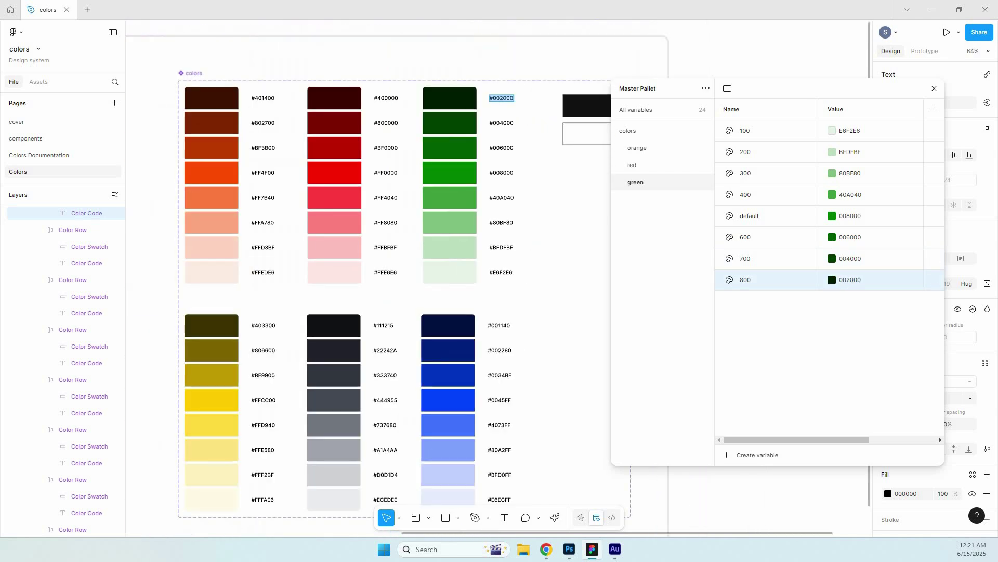
pyautogui.scroll(-4, 395, 276)
pyautogui.press('Escape')
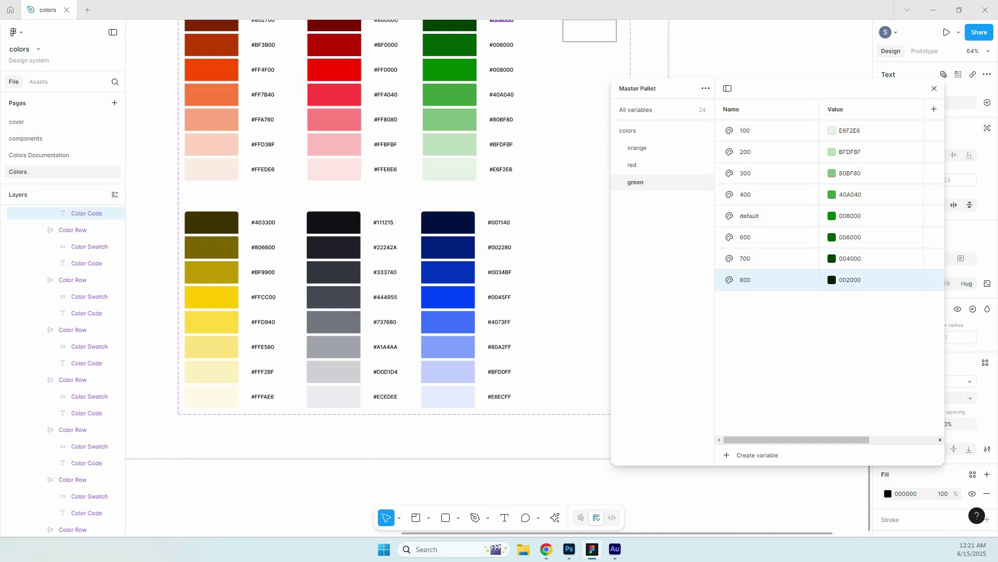
pyautogui.rightClick(658, 181)
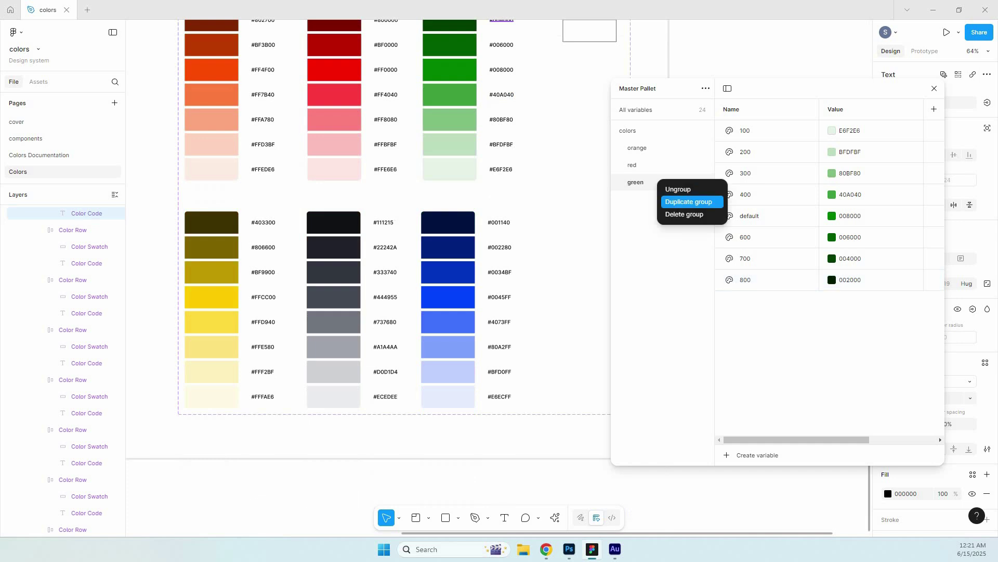
pyautogui.click(689, 201)
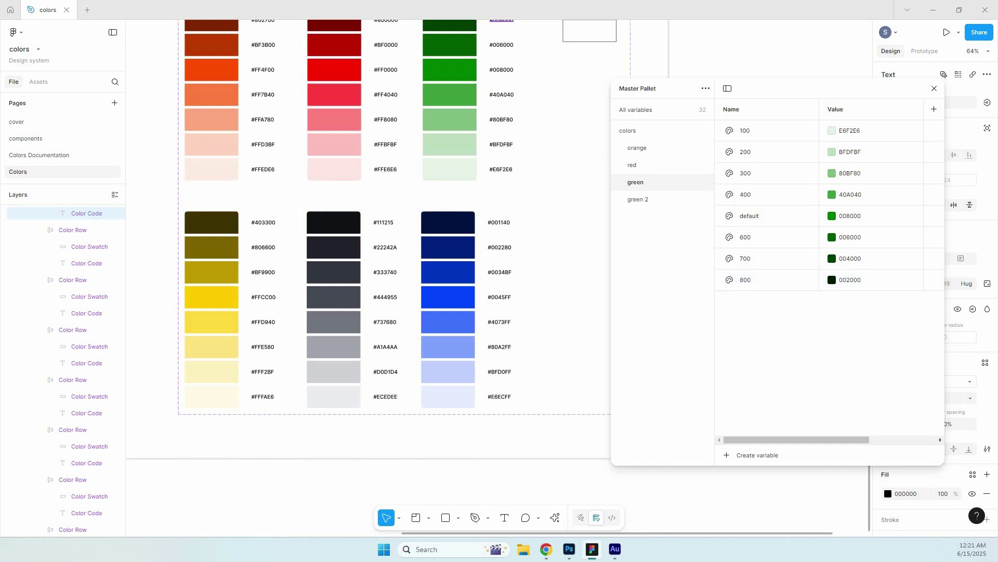
pyautogui.doubleClick(652, 199)
pyautogui.write('ye')
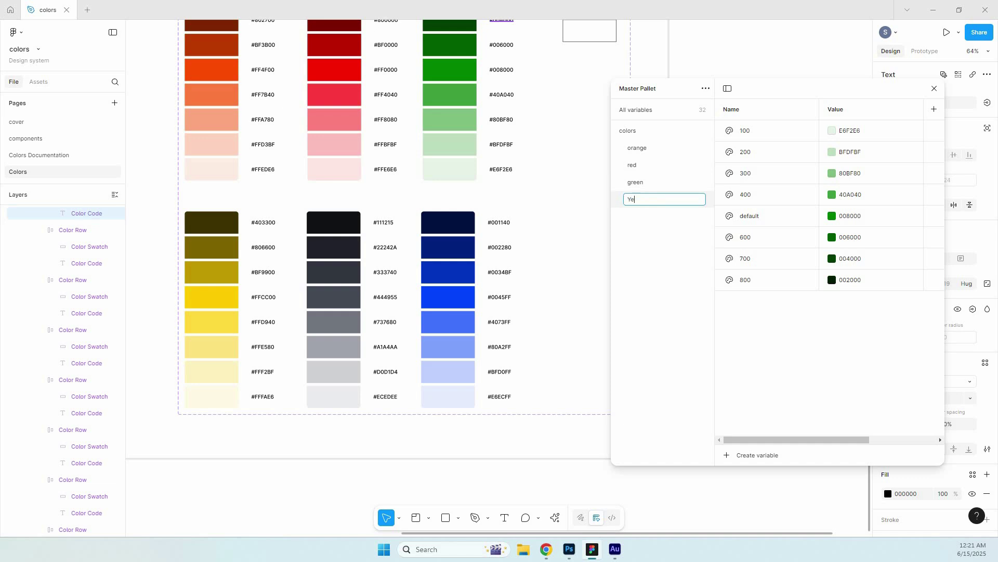
pyautogui.press('BackSpace')
pyautogui.press('BackSpace')
pyautogui.write('yellow')
pyautogui.press('Return')
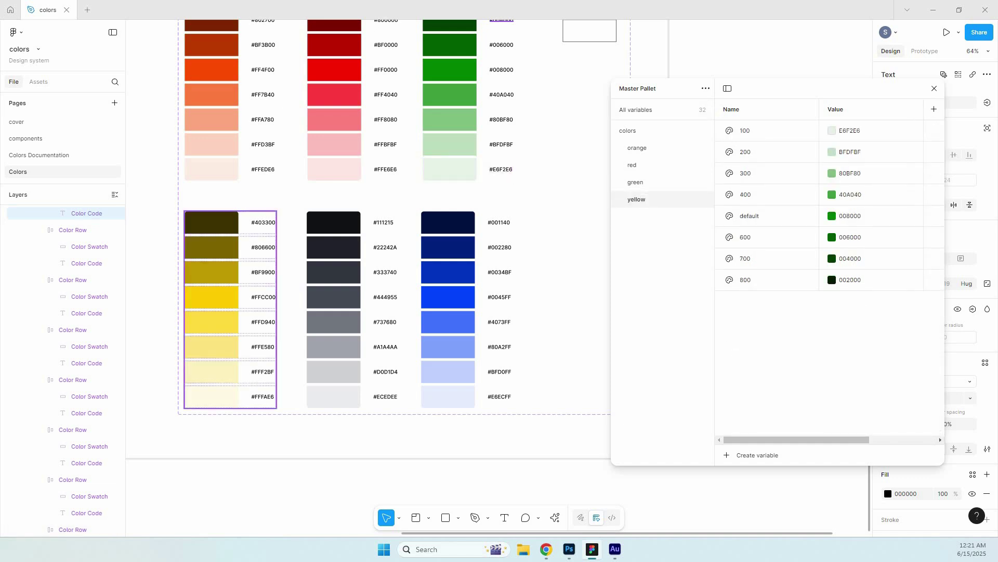
# Copy the codes from the two lightest yellow swatch labels to set yellow variable 100 to #FFFAE6 and variable 200 to #FFF2BF.
pyautogui.click(263, 397)
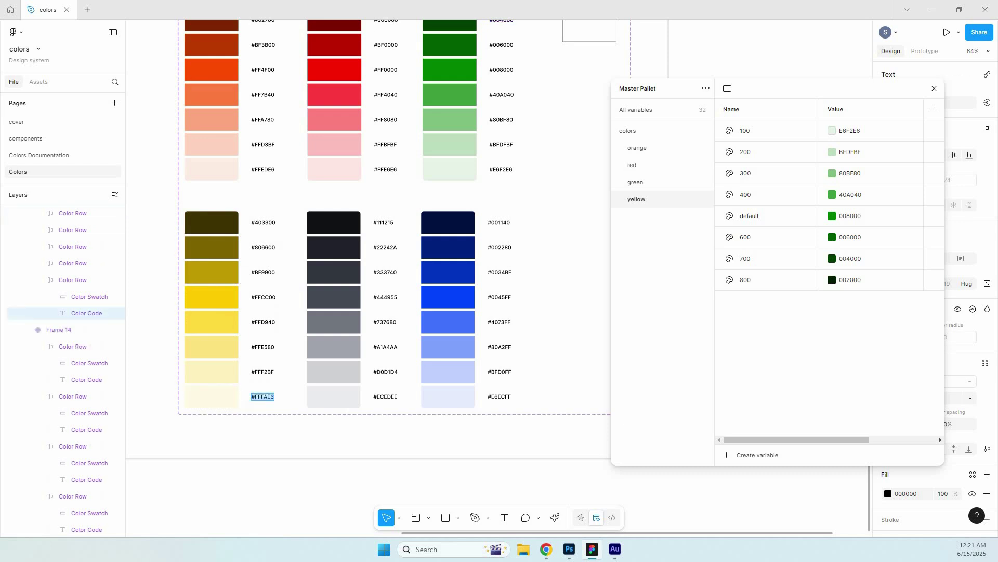
pyautogui.click(853, 130)
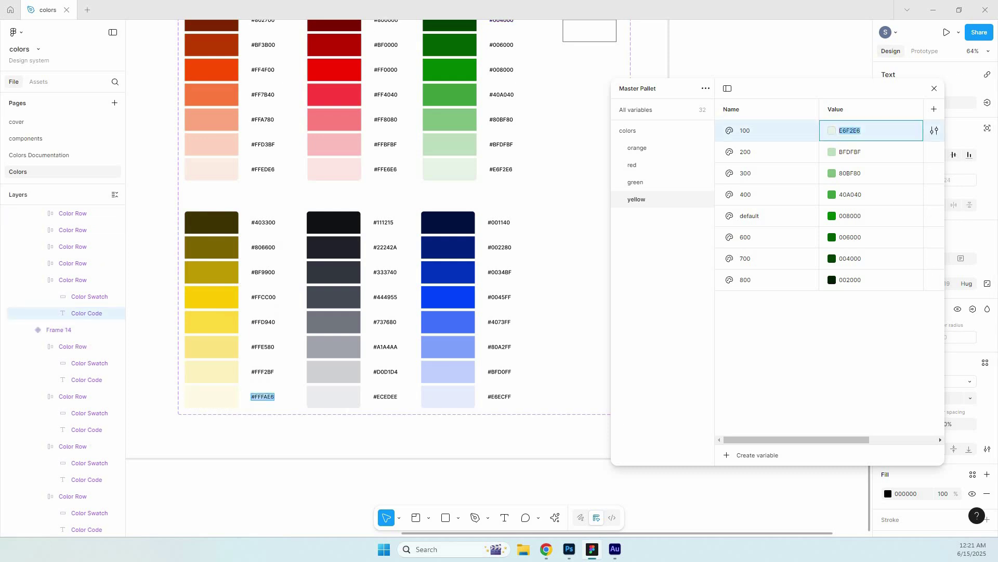
pyautogui.write('#FFFAE6')
pyautogui.press('Return')
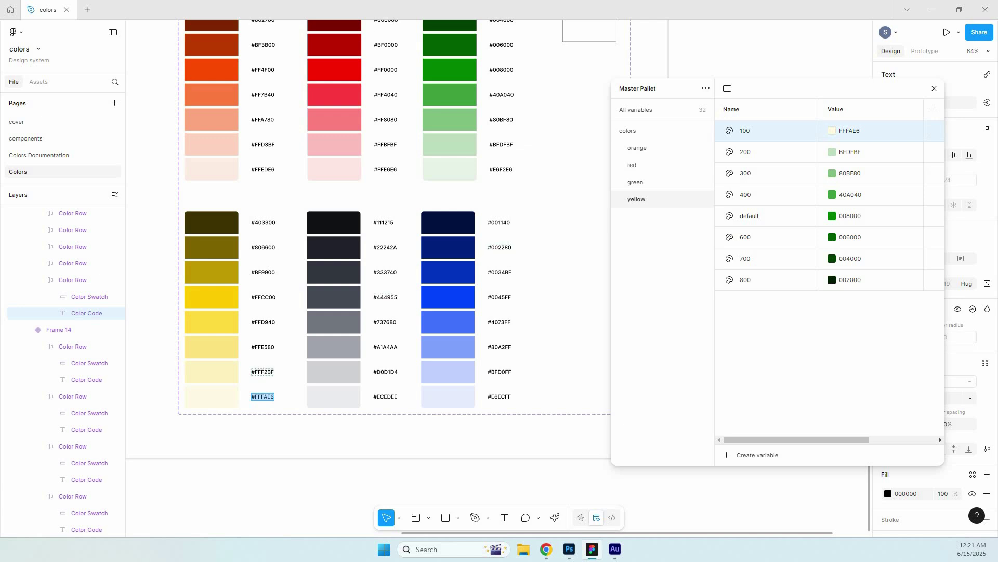
pyautogui.click(263, 372)
pyautogui.hotkey('ctrl', 'c')
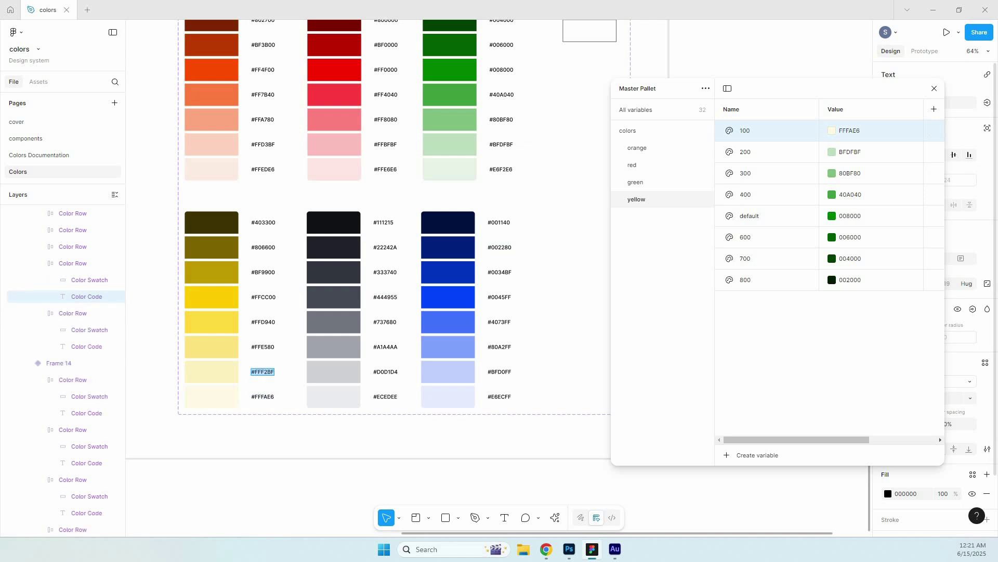
pyautogui.click(853, 151)
pyautogui.hotkey('ctrl', 'v')
pyautogui.press('Return')
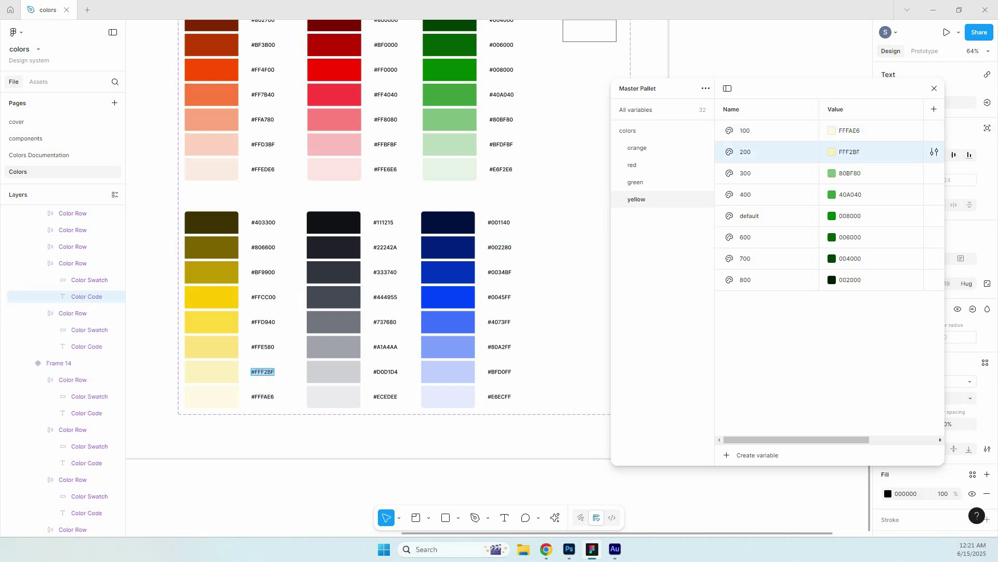
# Copy the codes from the mid-yellow swatch labels to set yellow variable 300 to #FFE580 and variable 400 to #FFD940.
pyautogui.doubleClick(263, 346)
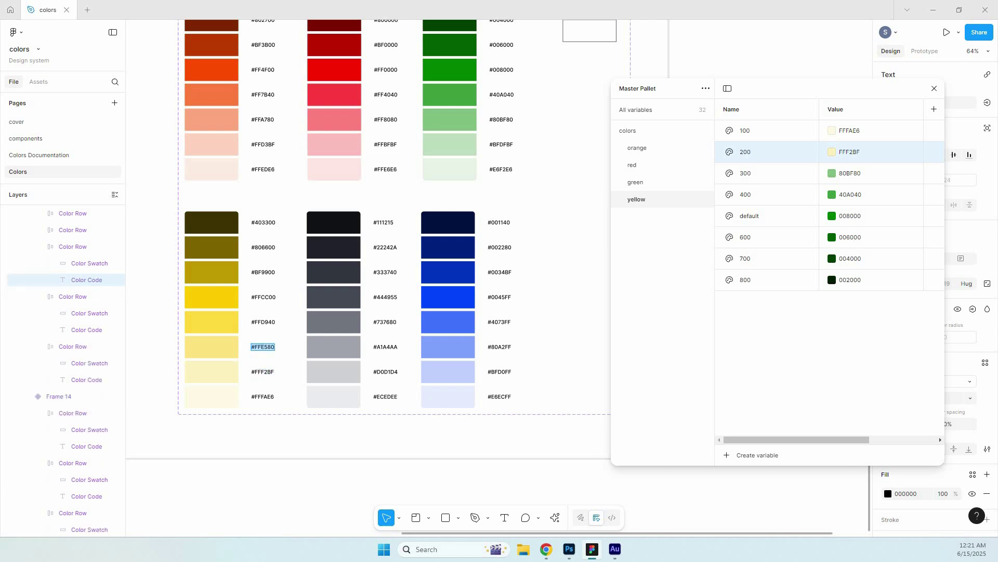
pyautogui.click(853, 173)
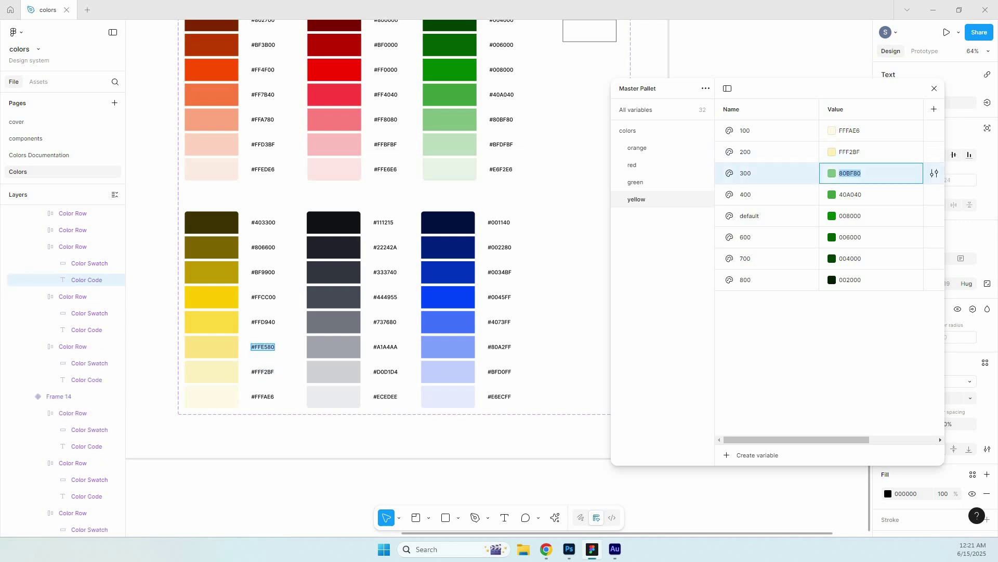
pyautogui.hotkey('ctrl', 'v')
pyautogui.press('Return')
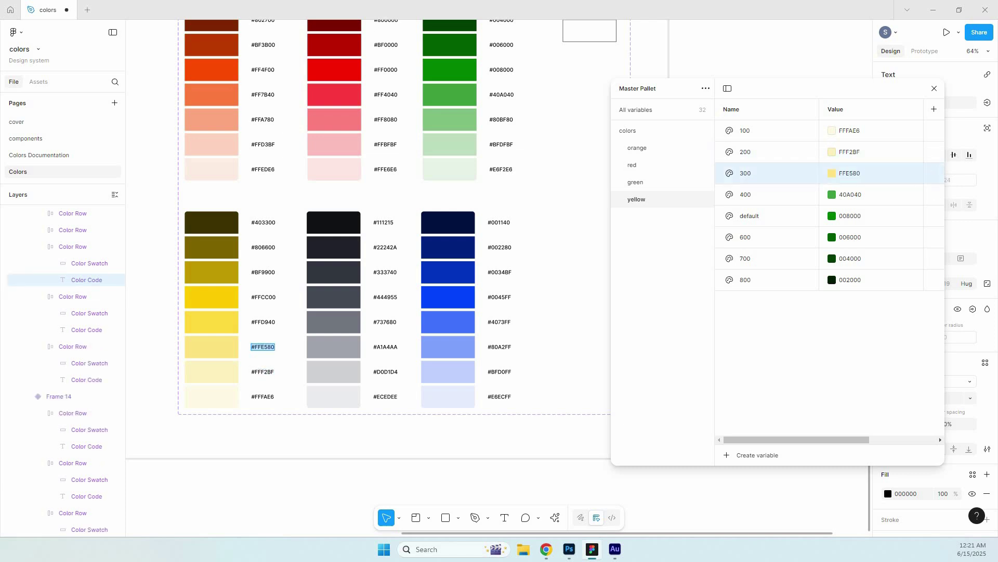
pyautogui.doubleClick(263, 322)
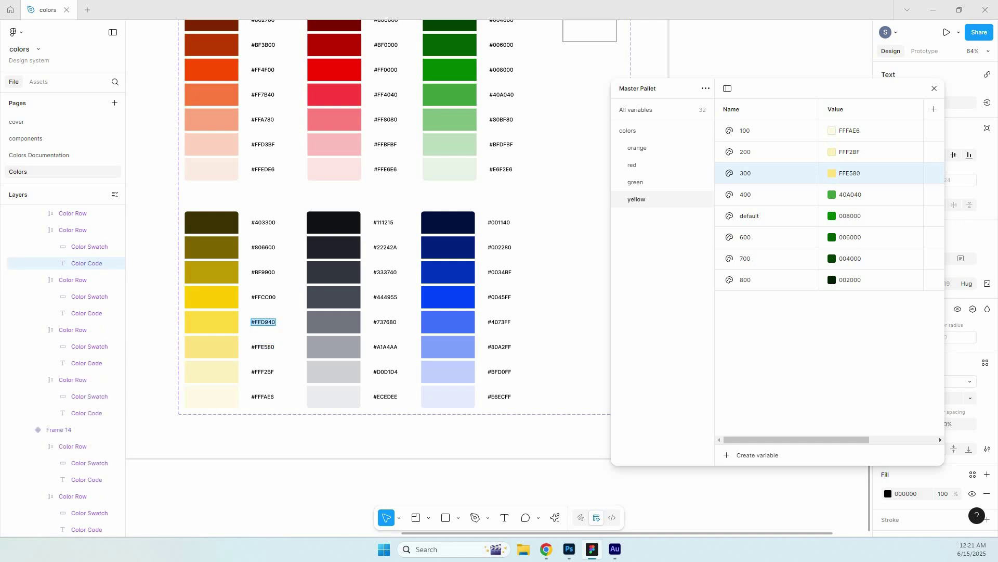
pyautogui.doubleClick(853, 194)
pyautogui.hotkey('ctrl', 'v')
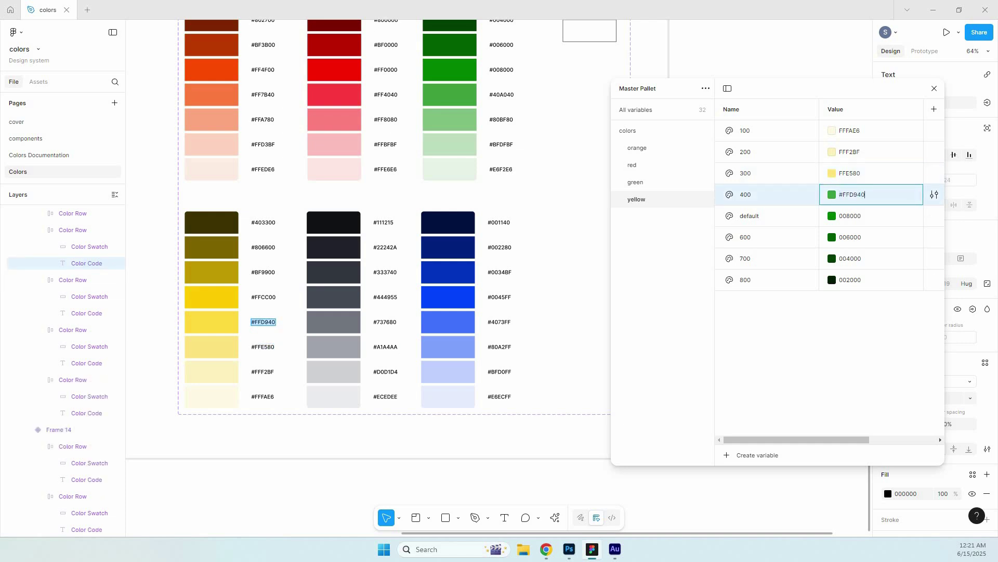
pyautogui.press('Return')
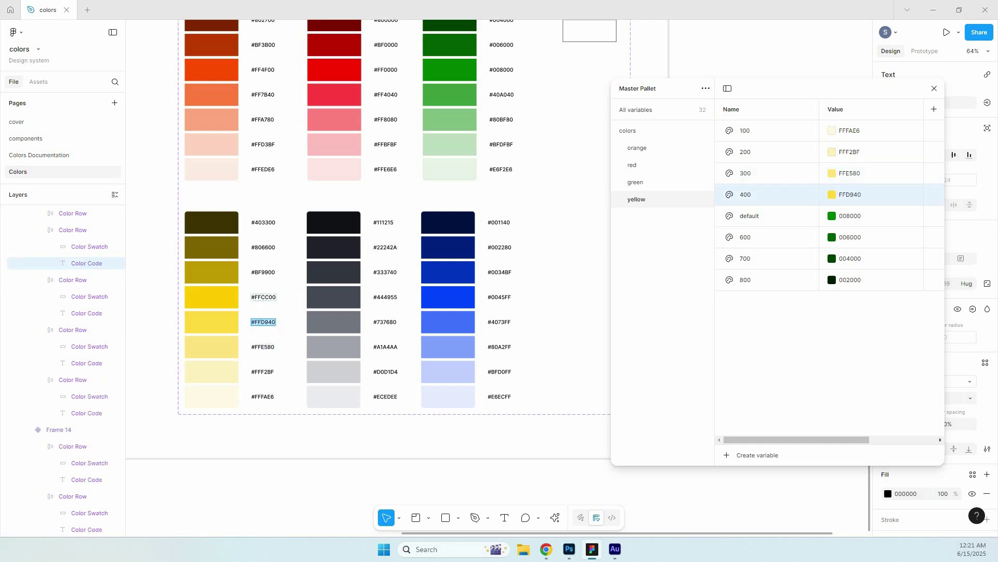
# Copy the codes from the matching yellow swatch labels to set yellow variable default to #FFCC00 and variable 600 to #BF9900.
pyautogui.doubleClick(263, 297)
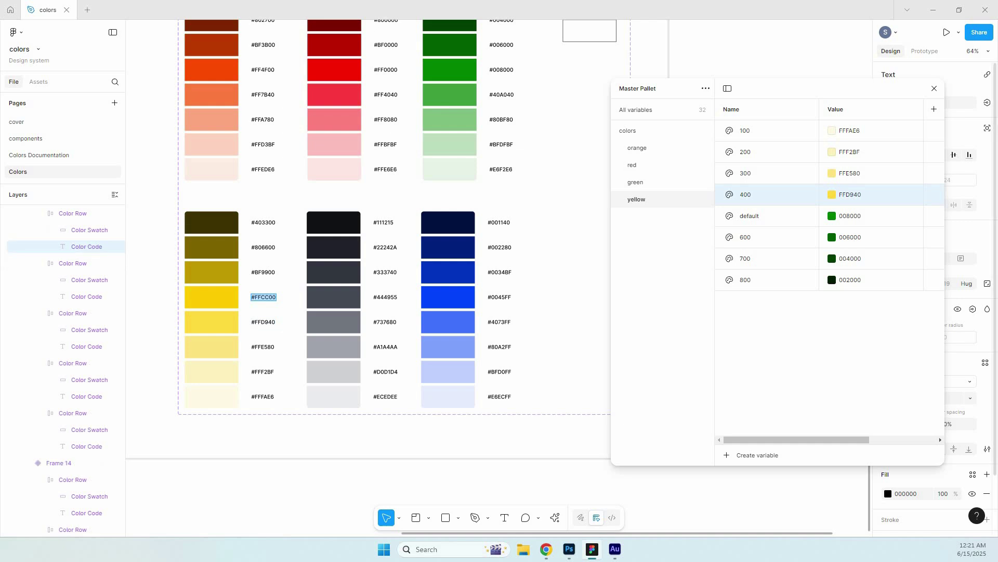
pyautogui.doubleClick(853, 216)
pyautogui.hotkey('ctrl', 'v')
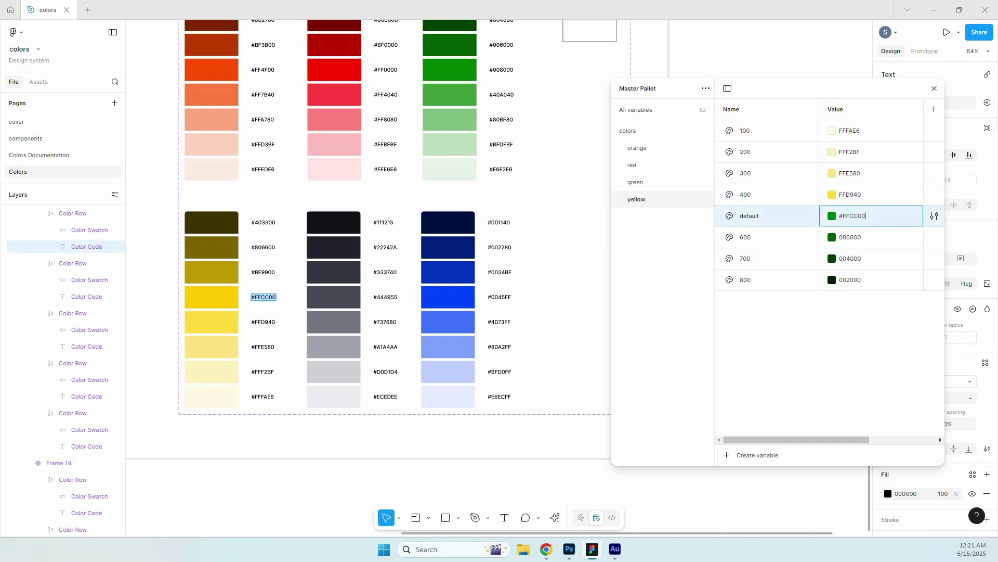
pyautogui.press('Return')
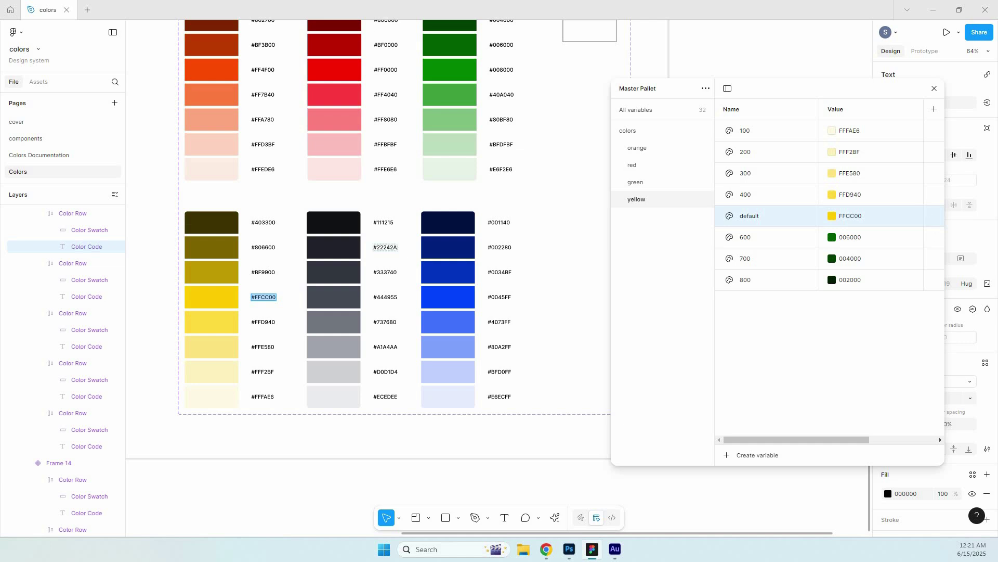
pyautogui.doubleClick(263, 272)
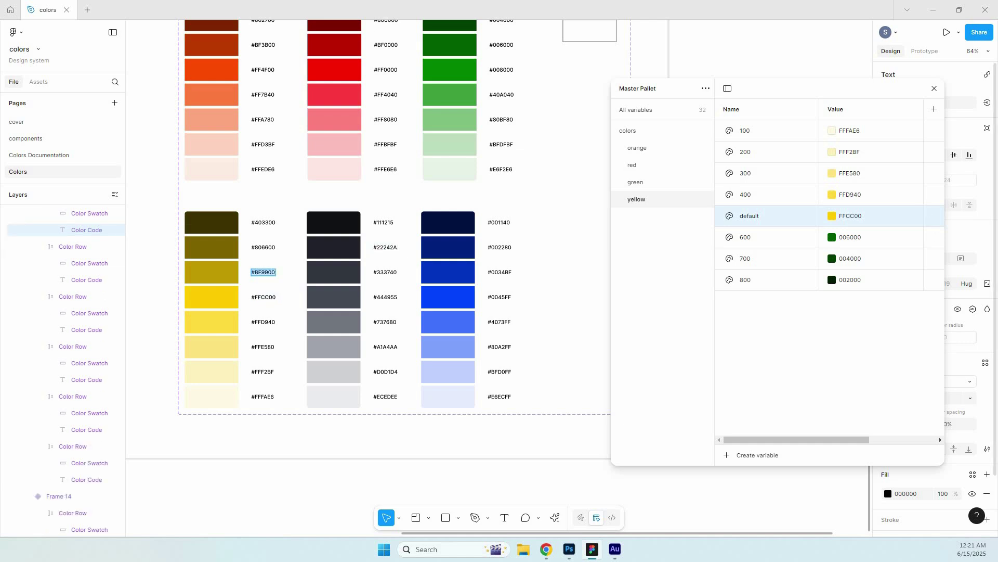
pyautogui.click(850, 237)
pyautogui.hotkey('ctrl', 'v')
pyautogui.press('Return')
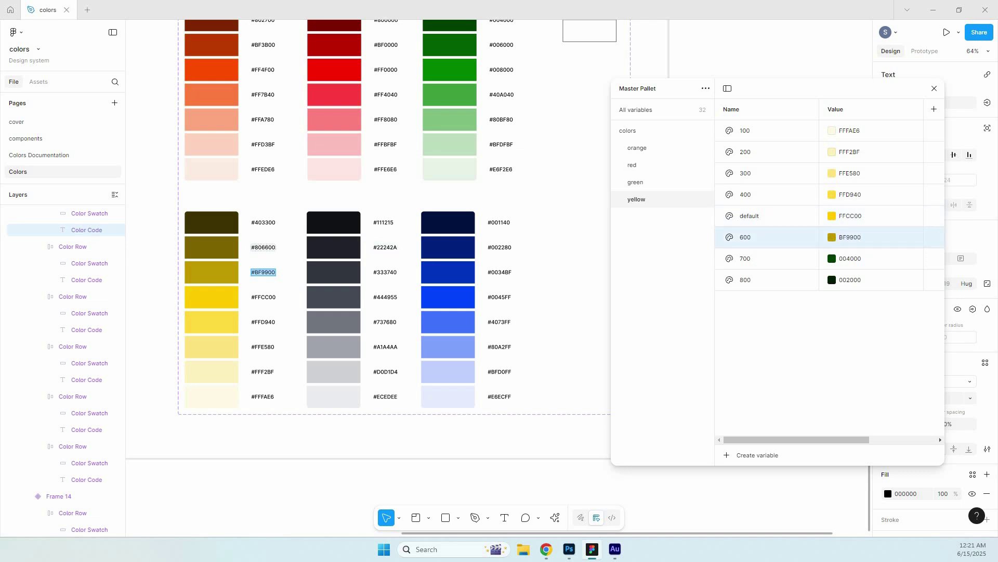
# Copy the codes from the two darkest yellow swatch labels to set yellow variable 700 to #806600 and variable 800 to #403300.
pyautogui.doubleClick(263, 248)
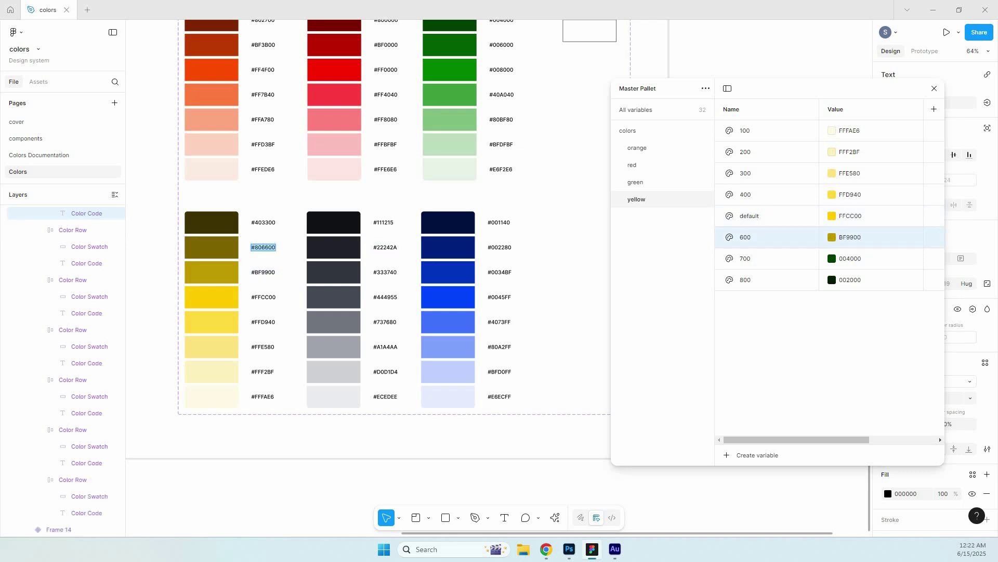
pyautogui.click(851, 258)
pyautogui.hotkey('ctrl', 'v')
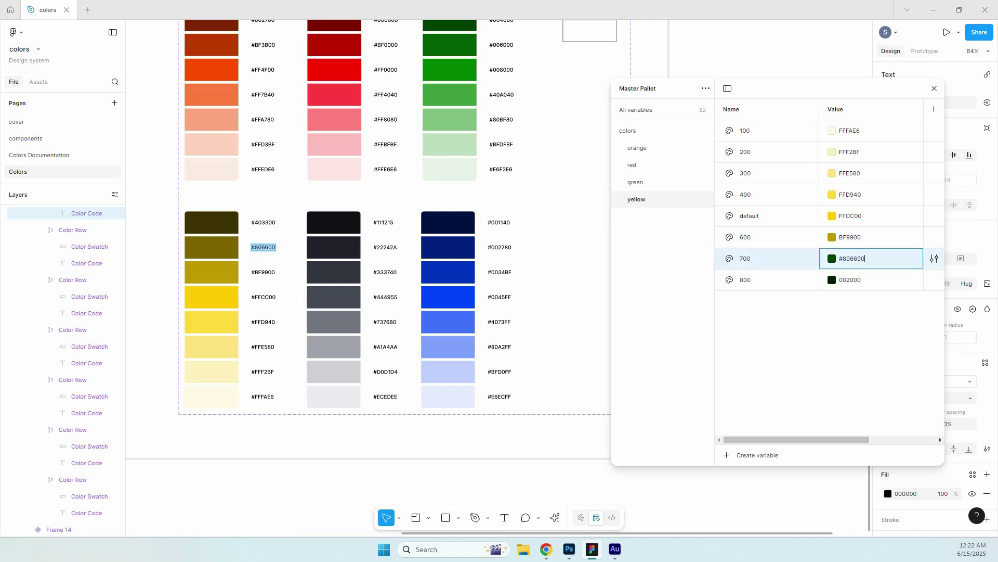
pyautogui.press('Return')
pyautogui.click(265, 222)
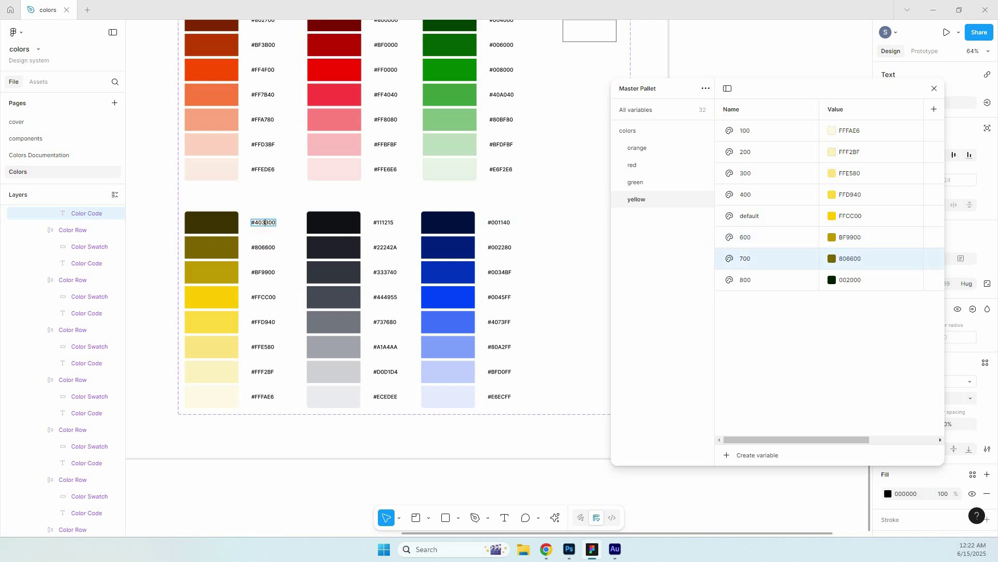
pyautogui.doubleClick(265, 223)
pyautogui.click(851, 279)
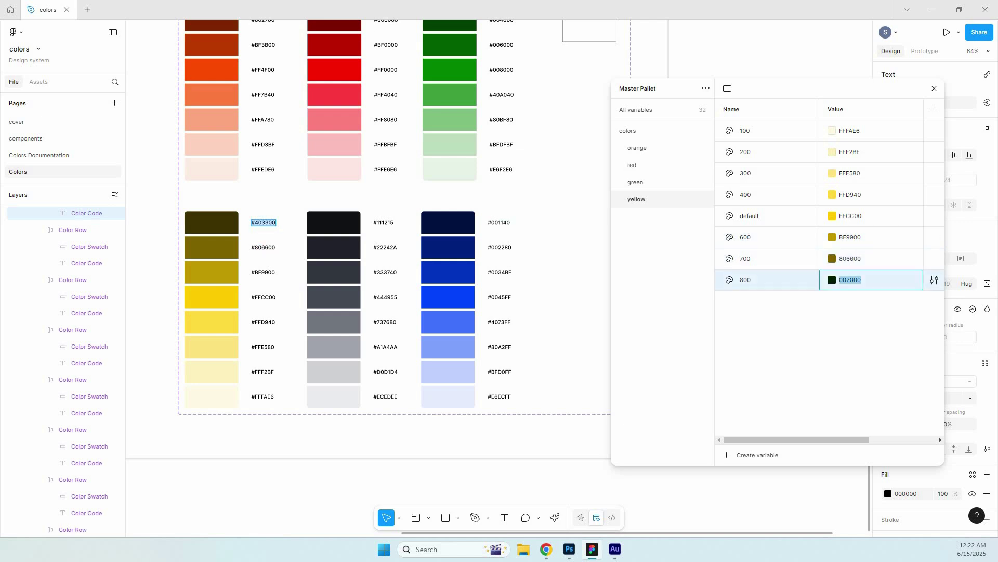
pyautogui.hotkey('ctrl', 'v')
pyautogui.press('Return')
# Duplicate the yellow variable group within the colors group and rename the copy grey.
pyautogui.rightClick(666, 202)
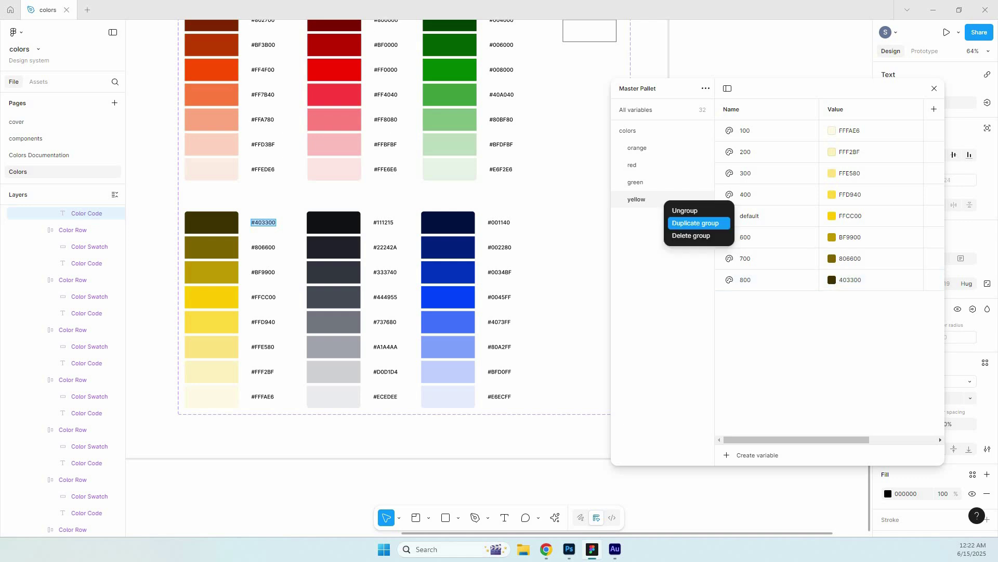
pyautogui.click(695, 222)
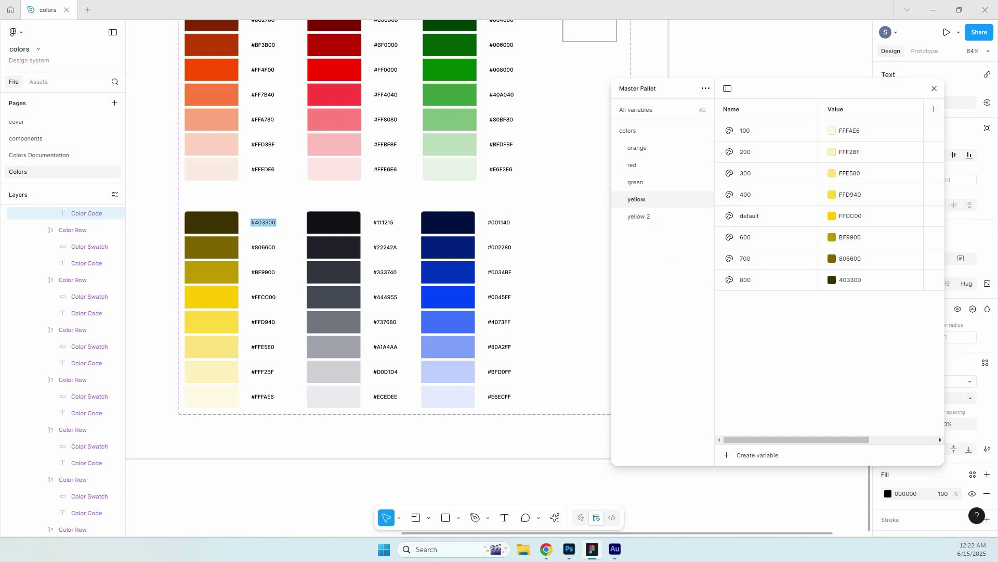
pyautogui.doubleClick(639, 216)
pyautogui.write('grey')
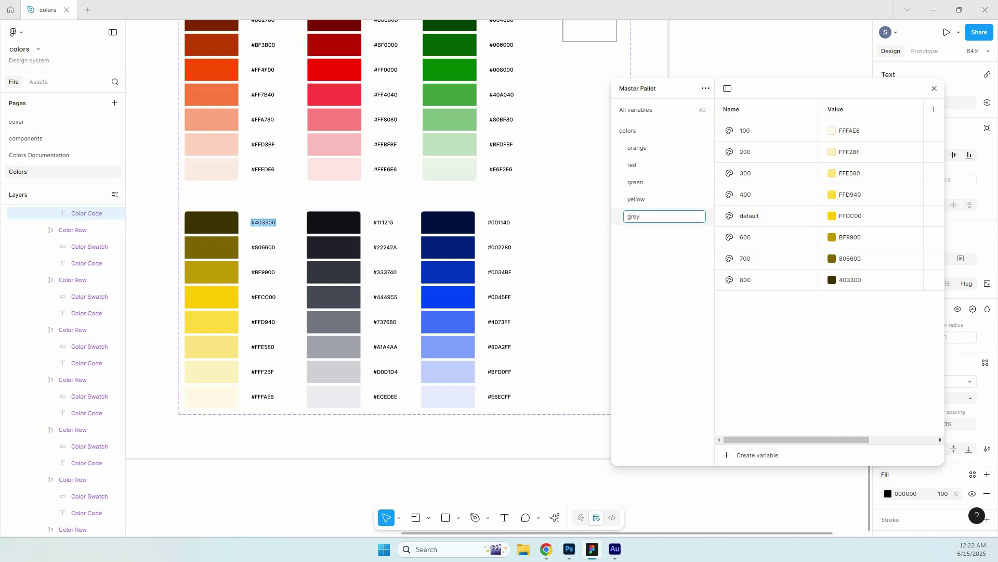
pyautogui.press('Return')
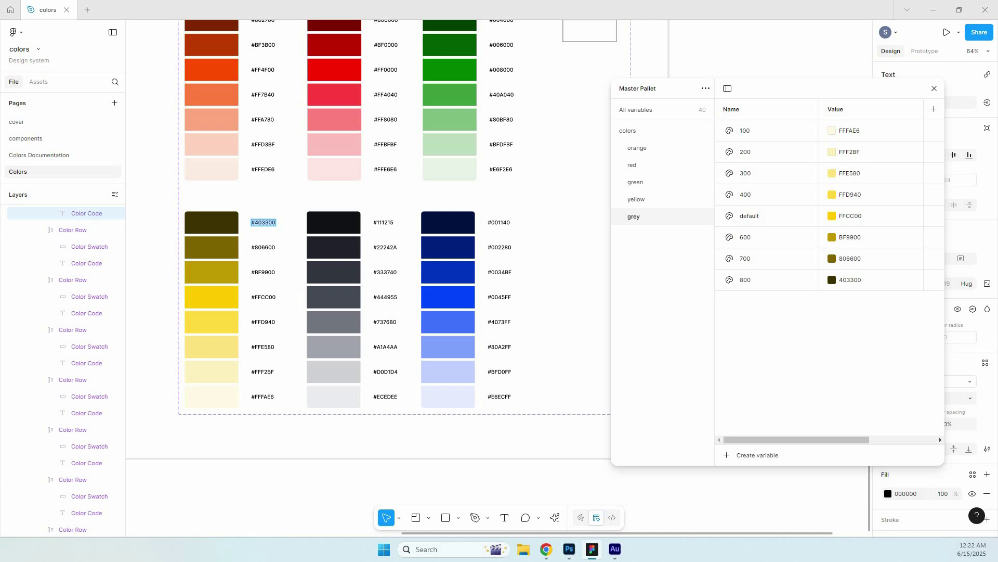
# Copy the codes from the two lightest grey swatch labels to set grey variable 100 to #ECEDEE and variable 200 to #D0D1D4.
pyautogui.doubleClick(386, 396)
pyautogui.hotkey('ctrl', 'c')
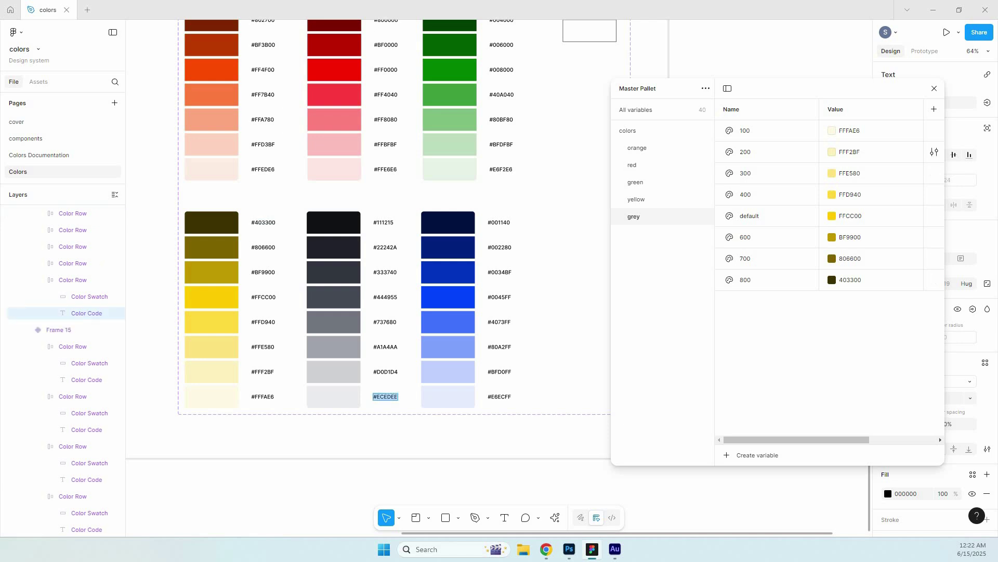
pyautogui.click(850, 131)
pyautogui.hotkey('ctrl', 'v')
pyautogui.press('Return')
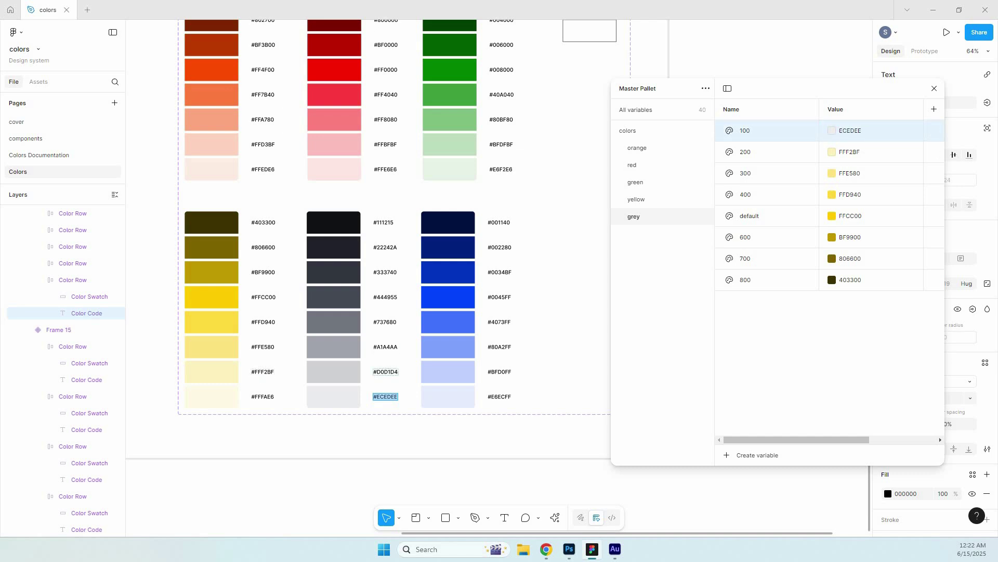
pyautogui.click(385, 372)
pyautogui.doubleClick(385, 372)
pyautogui.hotkey('ctrl', 'c')
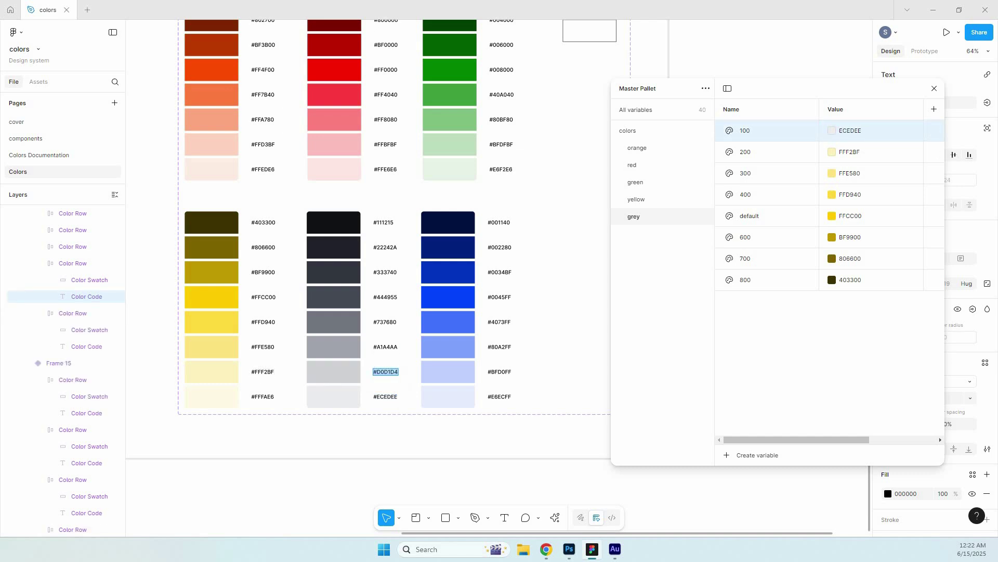
pyautogui.click(858, 152)
pyautogui.hotkey('ctrl', 'v')
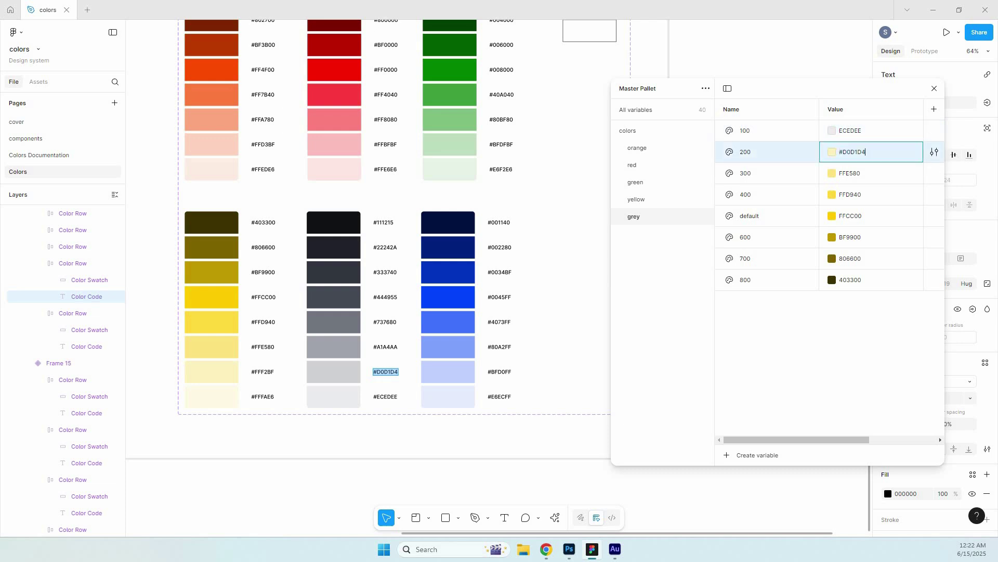
pyautogui.press('Return')
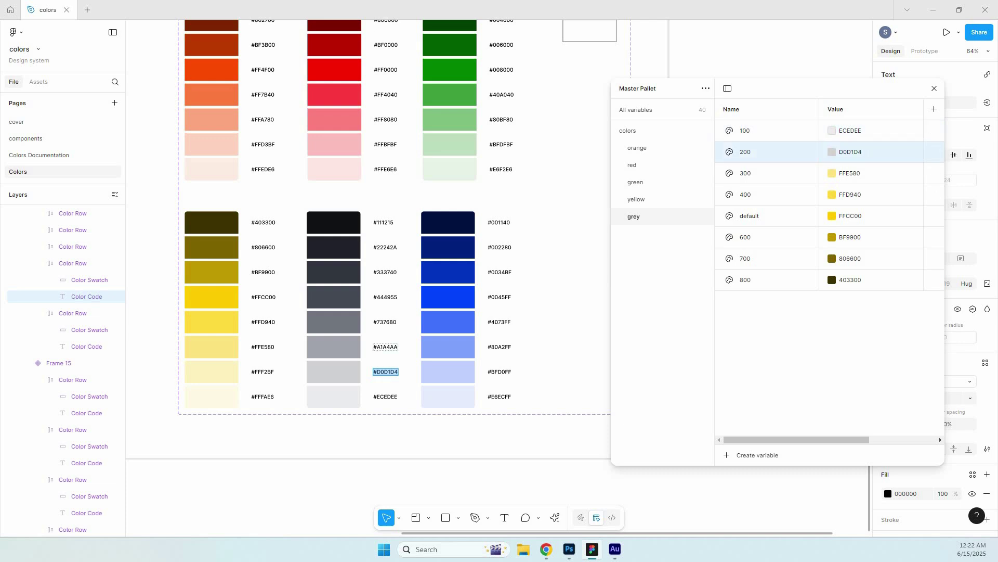
# Copy the codes from the mid-grey swatch labels to set grey variable 300 to #A1A4AA and variable 400 to #737680.
pyautogui.click(385, 347)
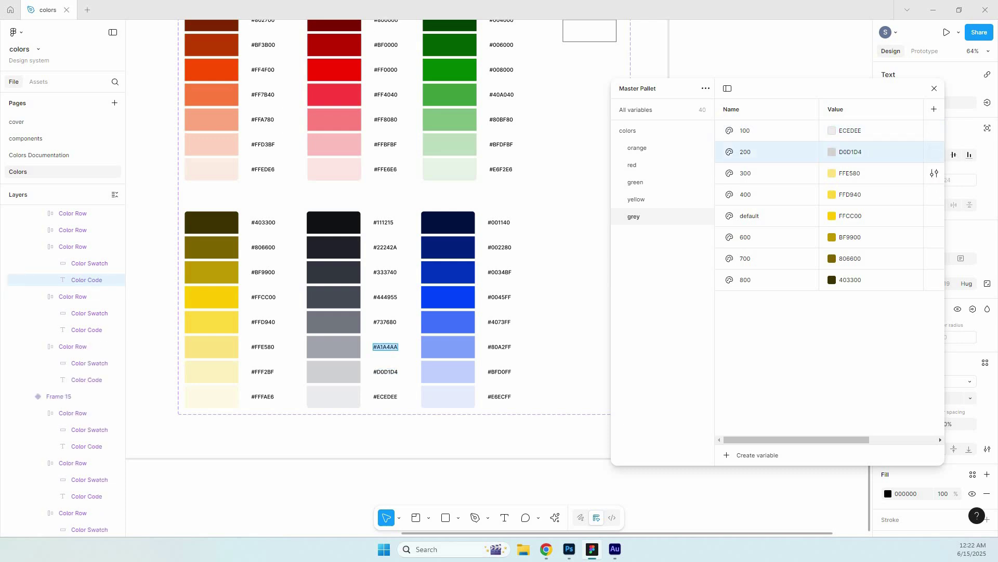
pyautogui.click(853, 173)
pyautogui.write('A1A4AA')
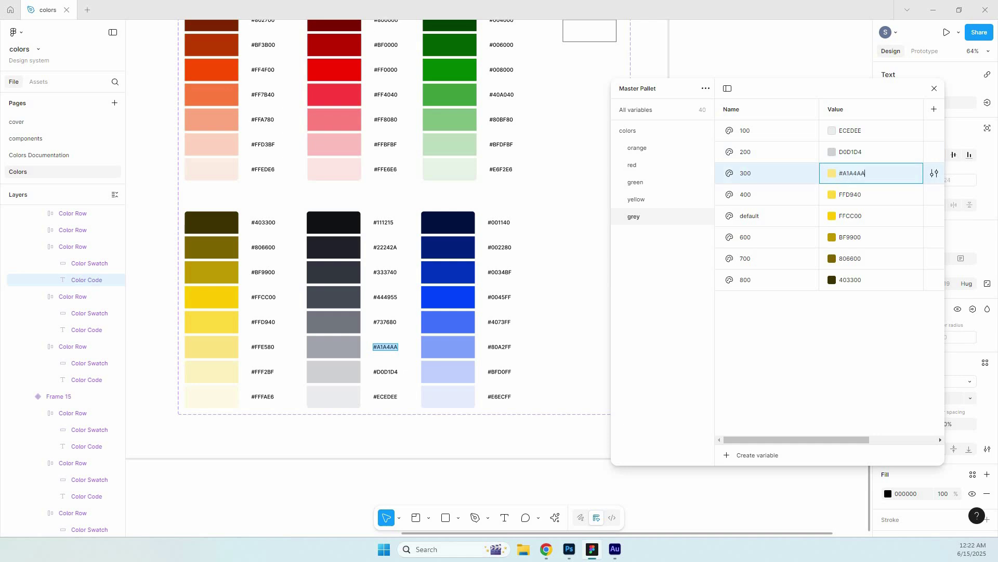
pyautogui.press('Return')
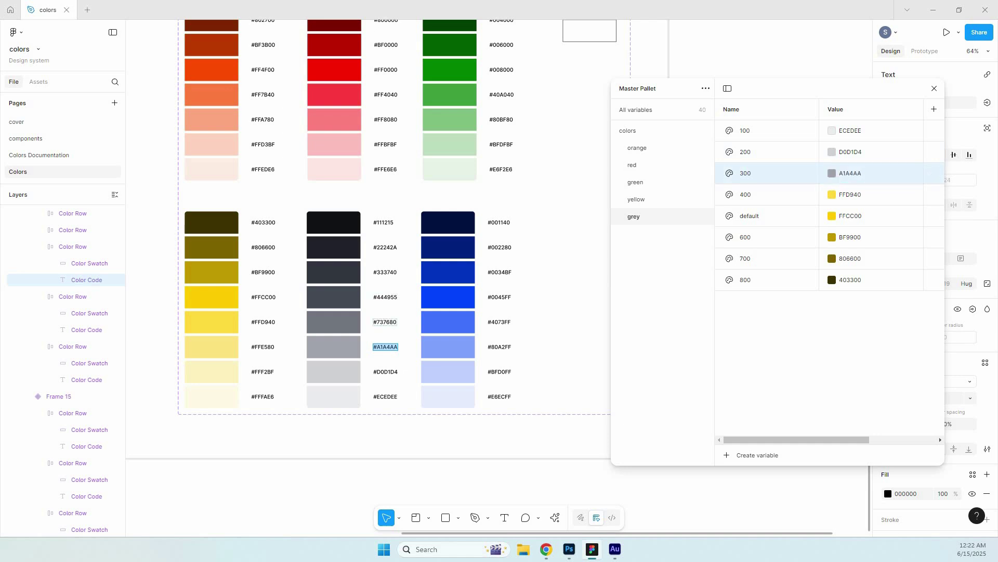
pyautogui.click(386, 322)
pyautogui.doubleClick(385, 322)
pyautogui.hotkey('ctrl', 'c')
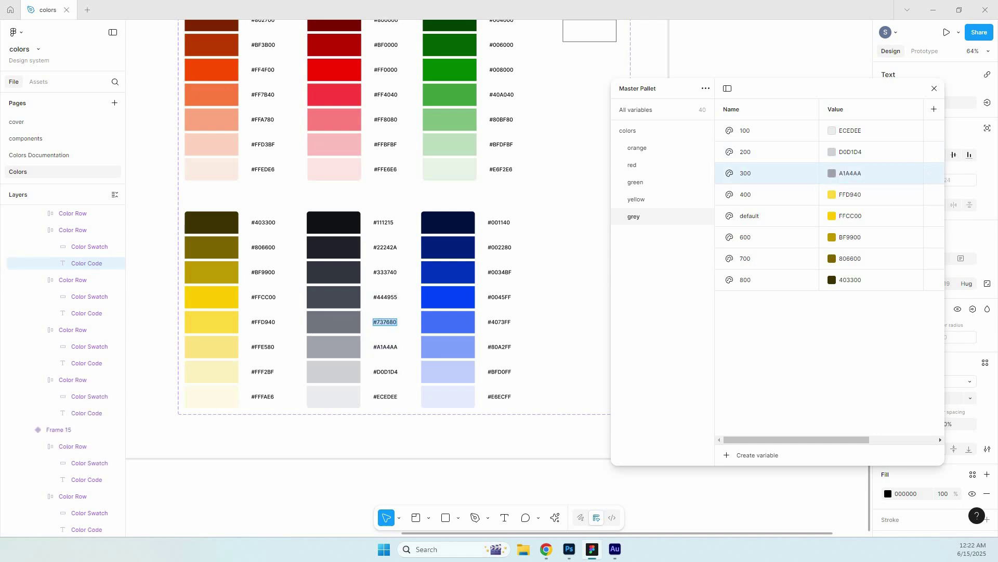
pyautogui.click(853, 194)
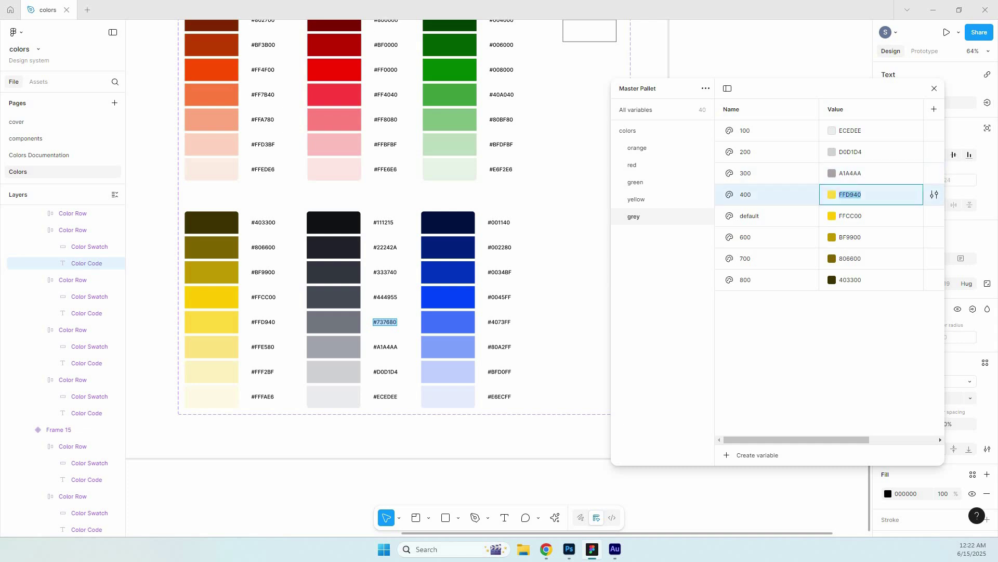
pyautogui.hotkey('ctrl', 'v')
pyautogui.press('Return')
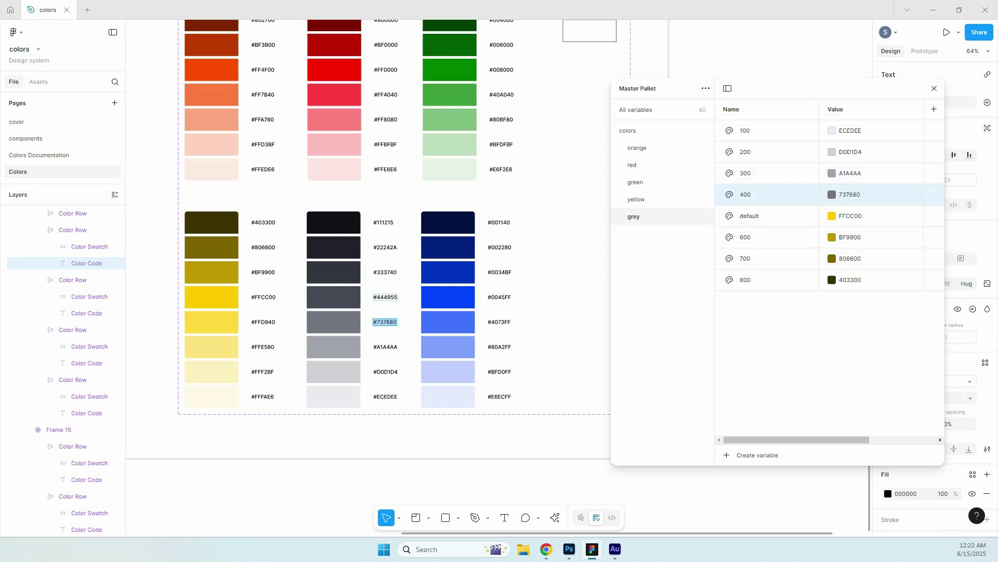
# Select the code text in the #444955 grey swatch label.
pyautogui.click(385, 297)
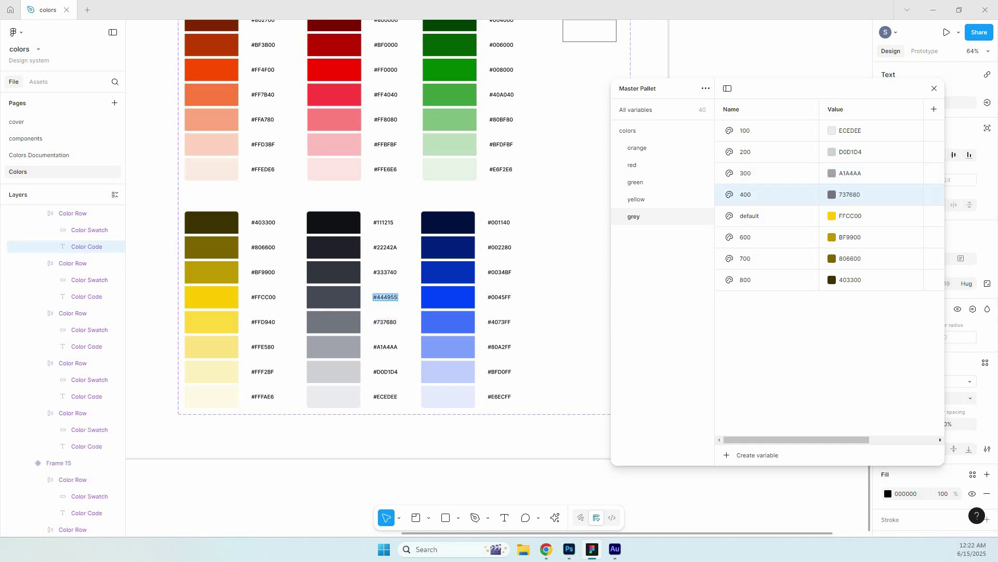
# In the grey variable group, set default to 444955 and 600 to 333740, matching the grey swatch codes.
pyautogui.click(853, 216)
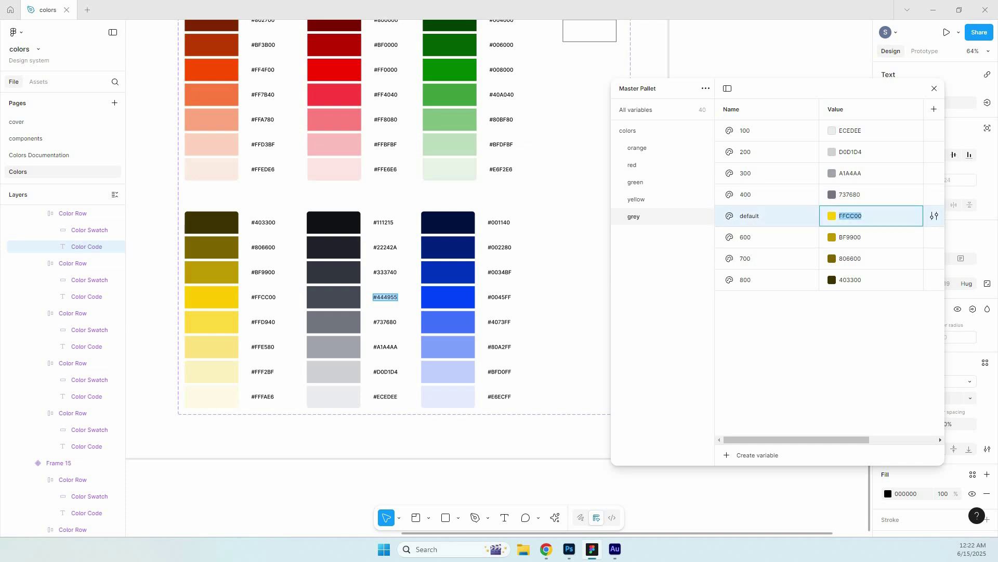
pyautogui.write('444955')
pyautogui.press('Return')
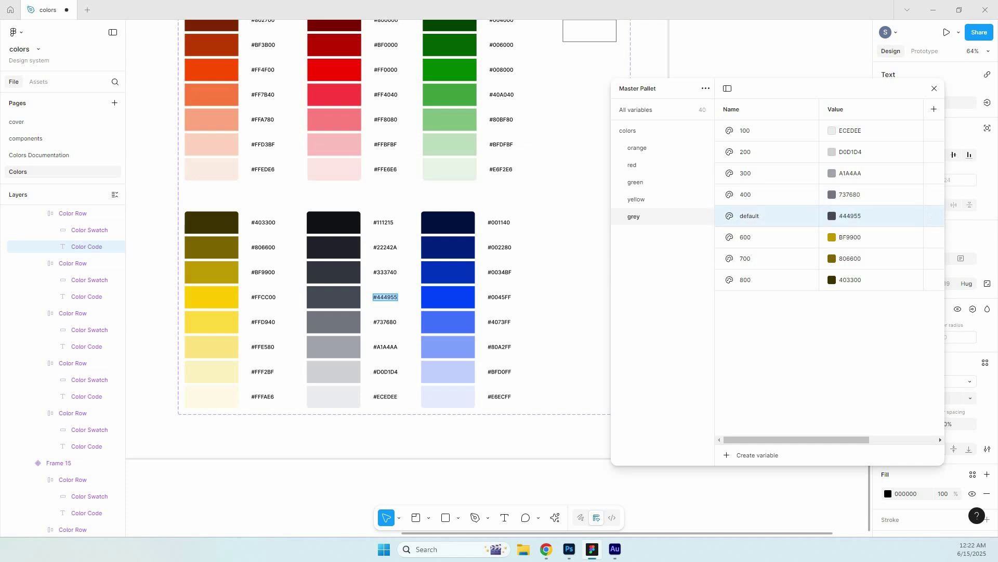
pyautogui.doubleClick(386, 271)
pyautogui.hotkey('ctrl', 'c')
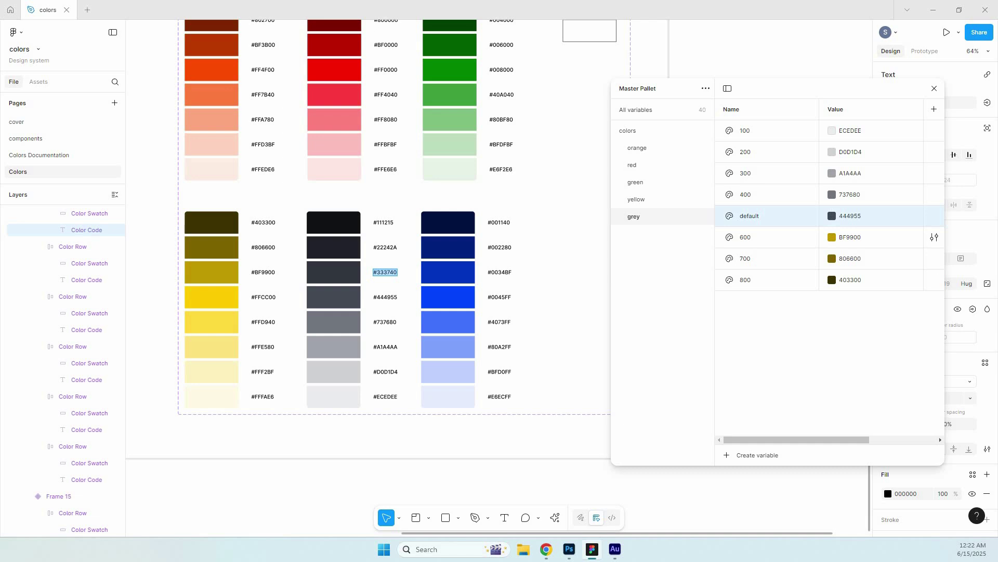
pyautogui.click(853, 237)
pyautogui.hotkey('ctrl', 'v')
pyautogui.press('Return')
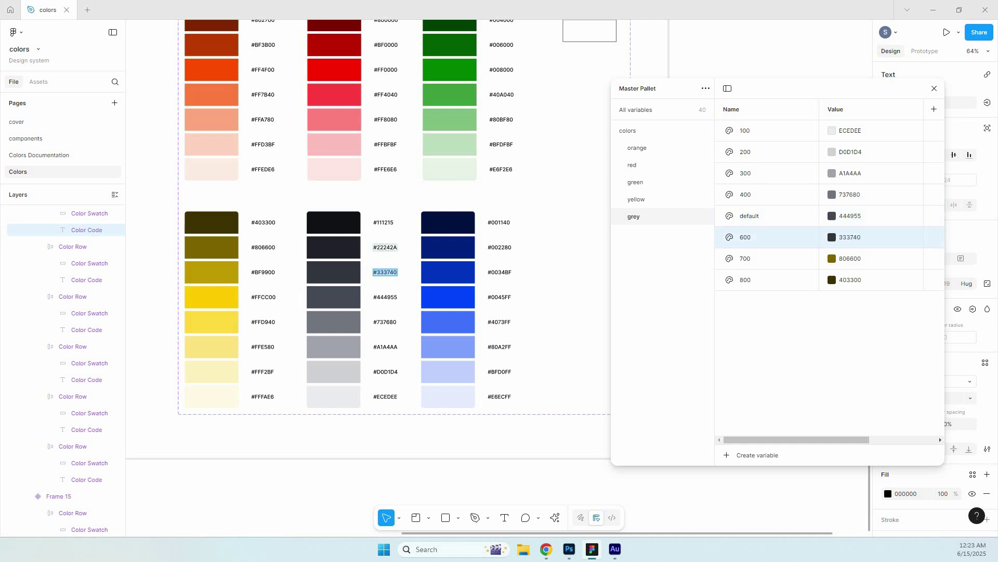
# Set the grey group's 700 variable to 22242A and its 800 variable to 111215, copied from the grey swatch codes.
pyautogui.click(386, 248)
pyautogui.press('Return')
pyautogui.hotkey('ctrl', 'c')
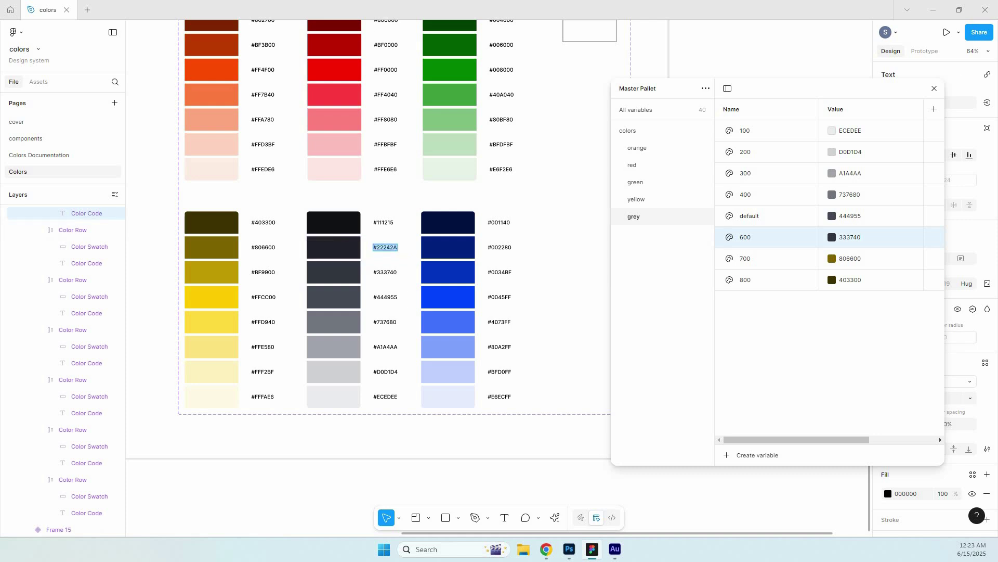
pyautogui.click(850, 258)
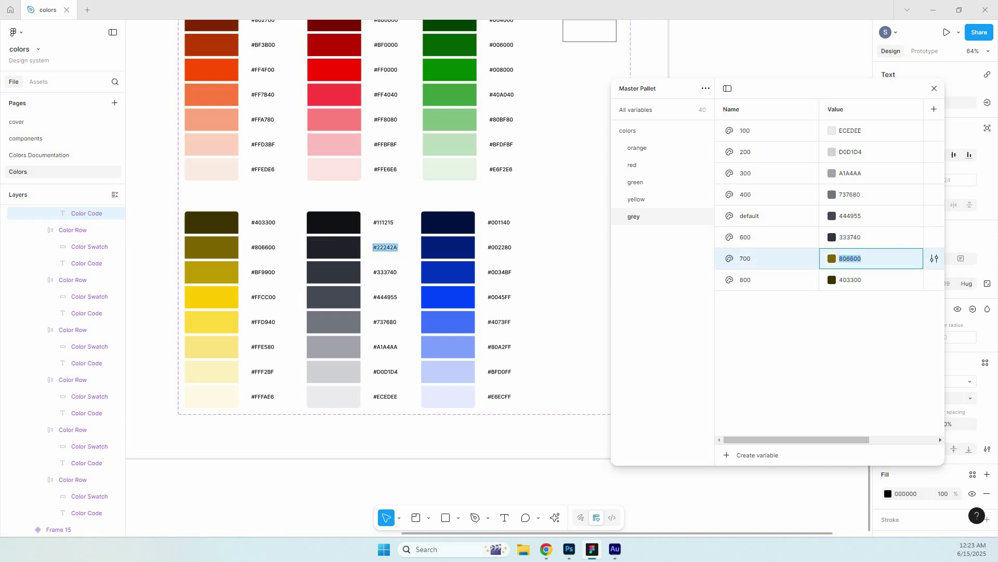
pyautogui.hotkey('ctrl', 'v')
pyautogui.press('Return')
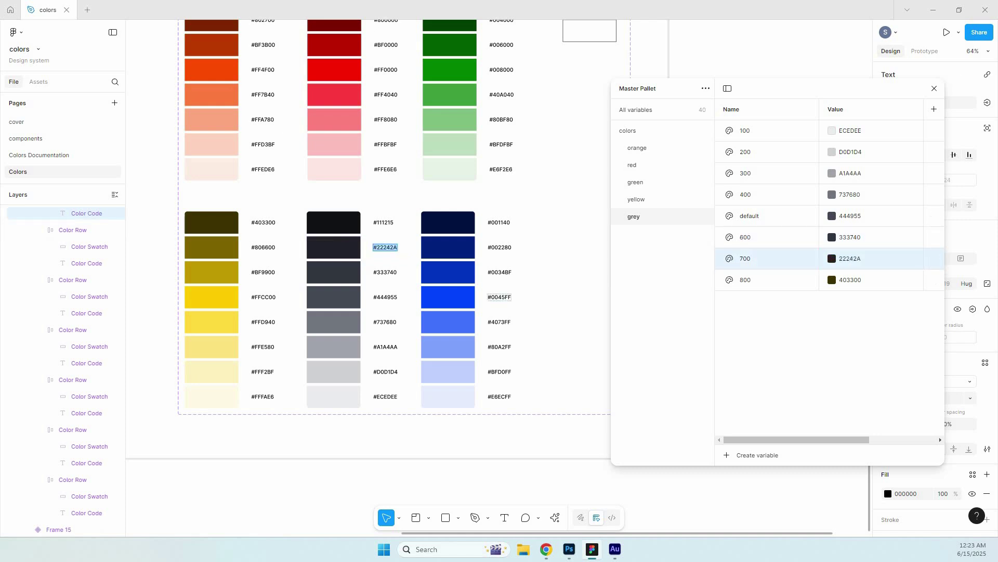
pyautogui.doubleClick(384, 223)
pyautogui.hotkey('ctrl', 'c')
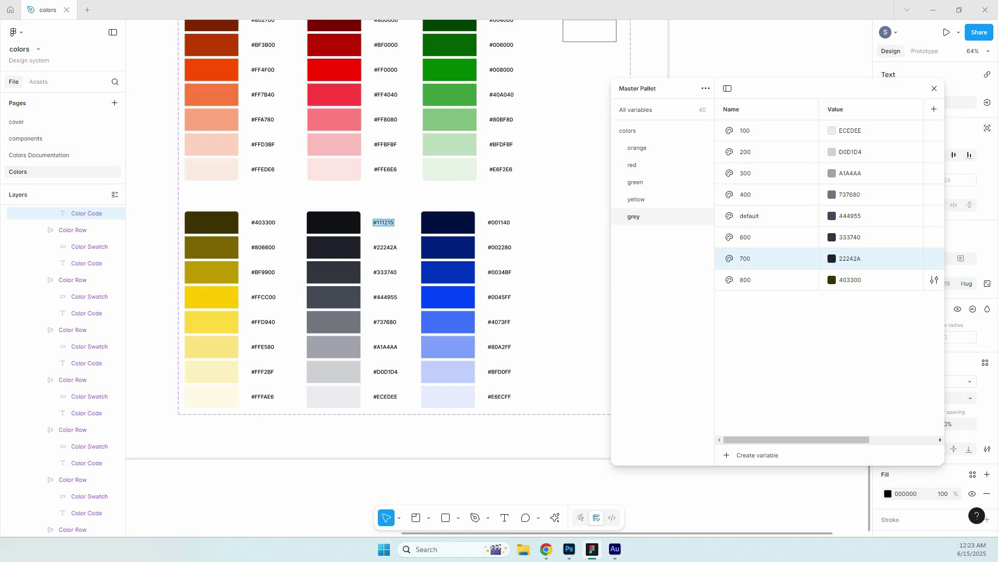
pyautogui.click(851, 279)
pyautogui.hotkey('ctrl', 'v')
pyautogui.press('Return')
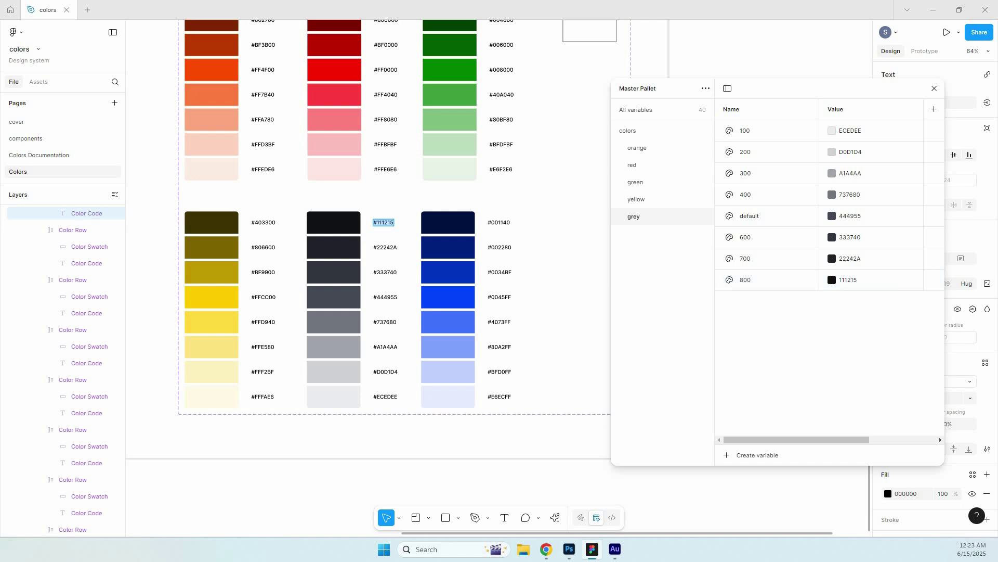
# Duplicate the grey variable group and rename the copy blue.
pyautogui.rightClick(651, 216)
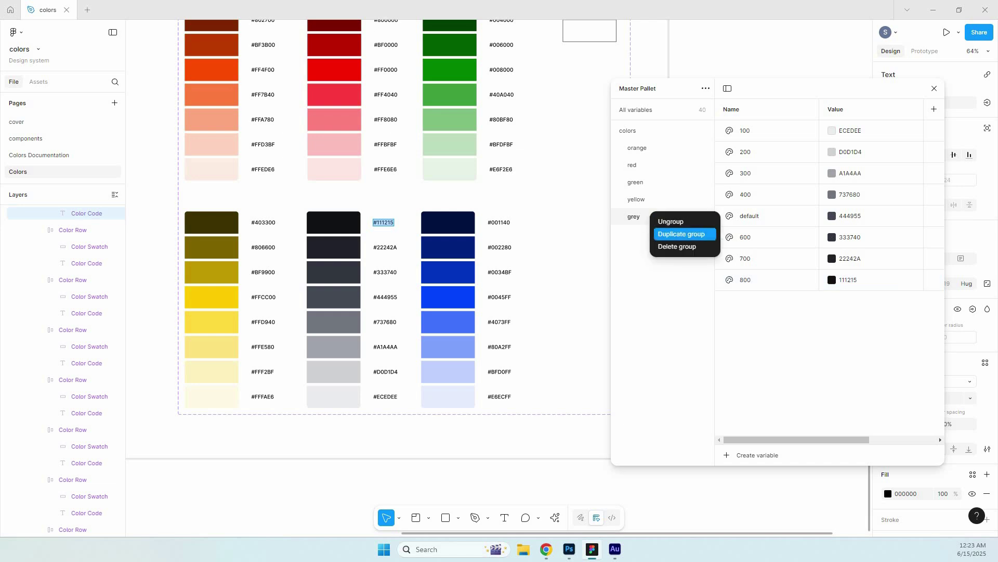
pyautogui.click(681, 234)
pyautogui.doubleClick(637, 233)
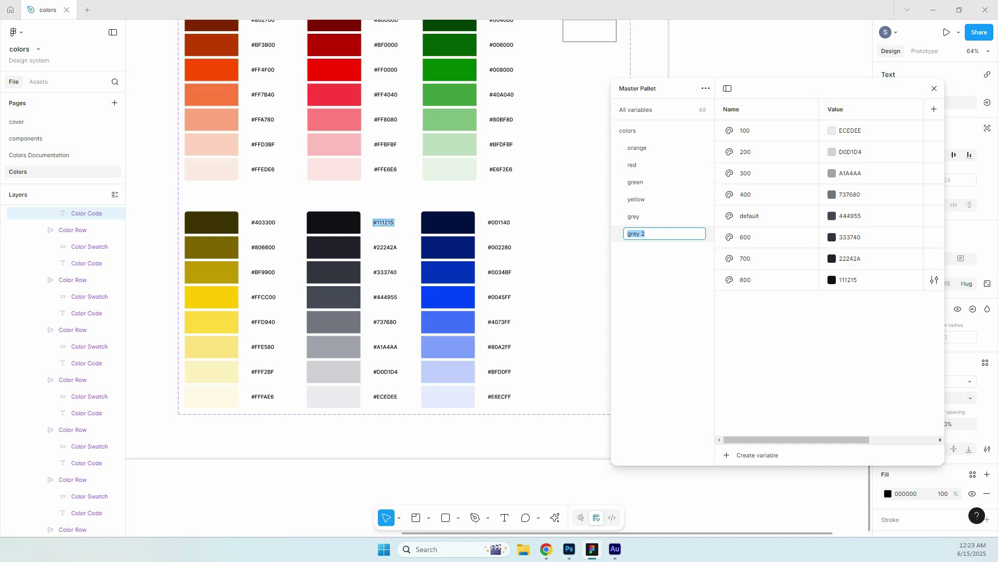
pyautogui.write('blue')
pyautogui.press('Return')
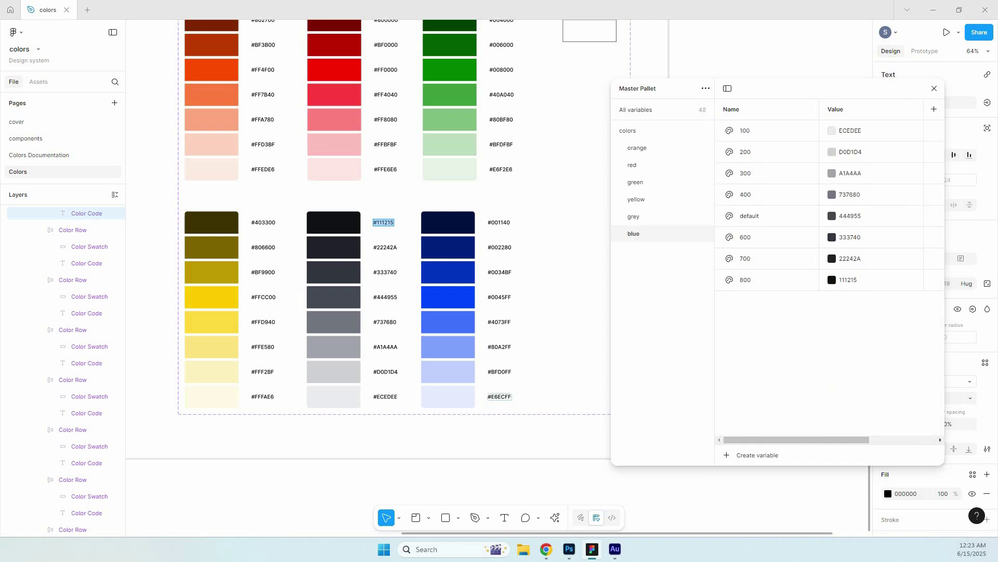
# In the blue group, set variable 100 to E6ECFF and 200 to BFD0FF, copied from the blue swatch codes.
pyautogui.doubleClick(500, 397)
pyautogui.hotkey('ctrl', 'c')
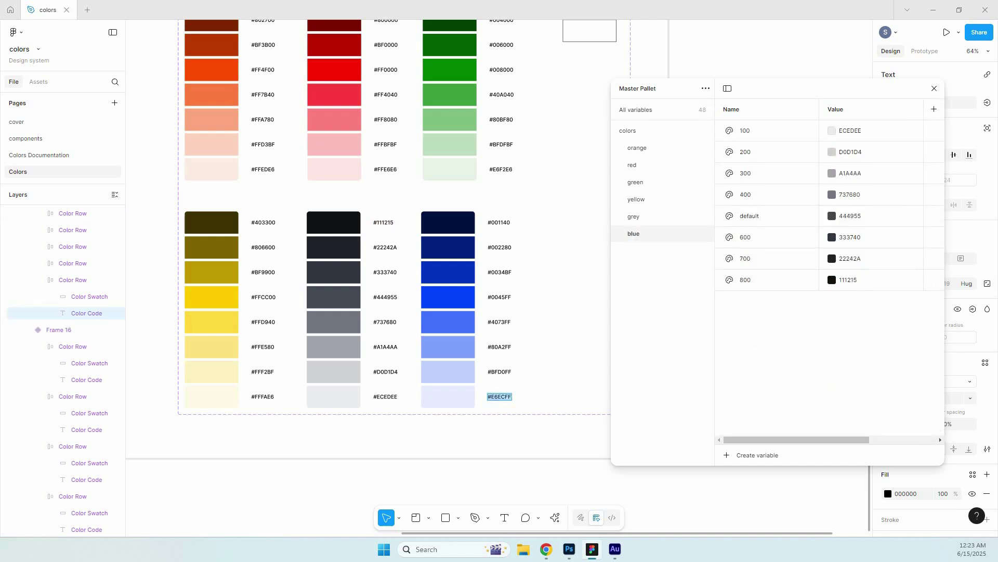
pyautogui.click(852, 131)
pyautogui.hotkey('ctrl', 'v')
pyautogui.press('Return')
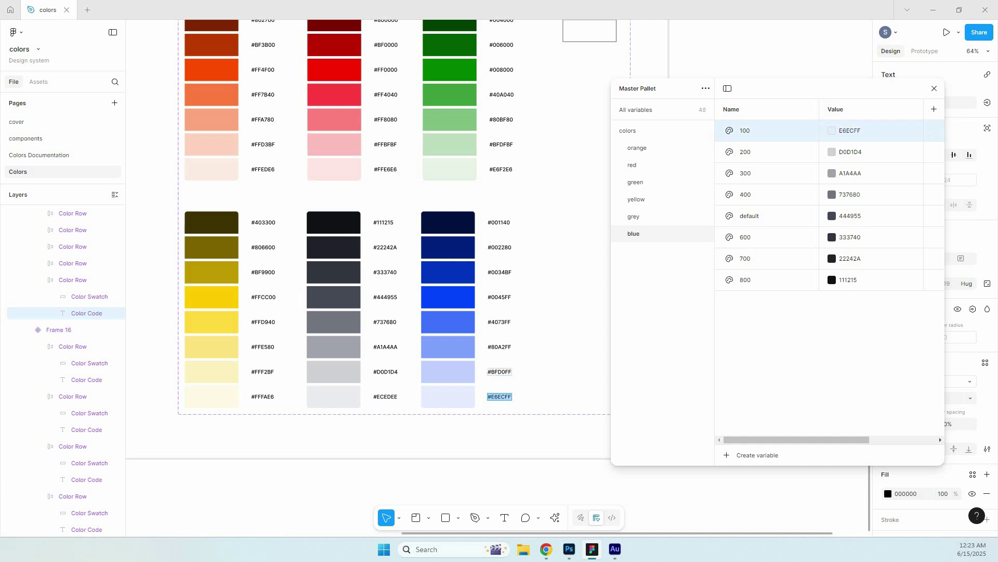
pyautogui.doubleClick(500, 372)
pyautogui.hotkey('ctrl', 'c')
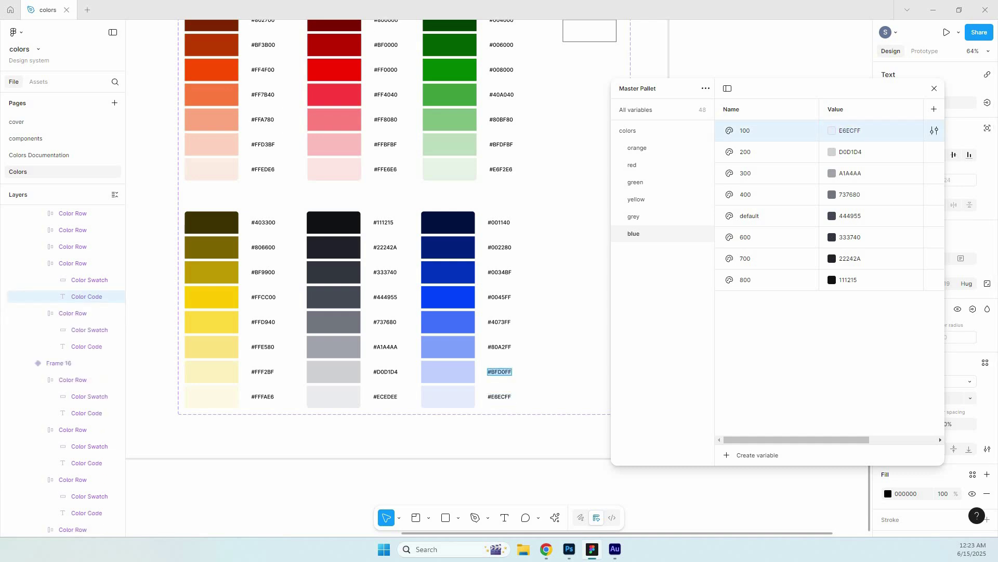
pyautogui.click(853, 152)
pyautogui.hotkey('ctrl', 'v')
pyautogui.press('Return')
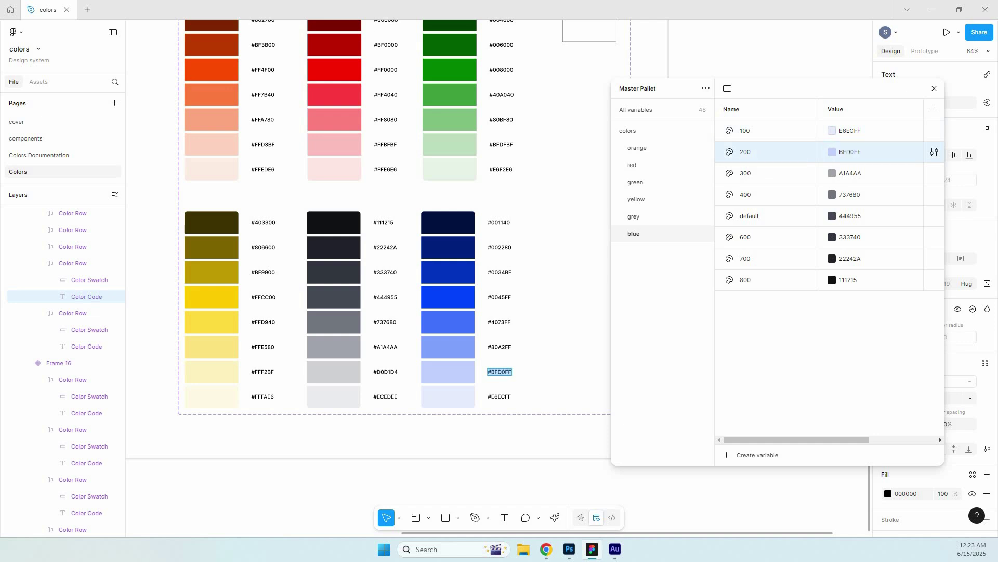
# Set the blue group's 300 variable to 80A2FF and its 400 variable to 4073FF, copied from the swatch codes.
pyautogui.doubleClick(500, 347)
pyautogui.hotkey('ctrl', 'c')
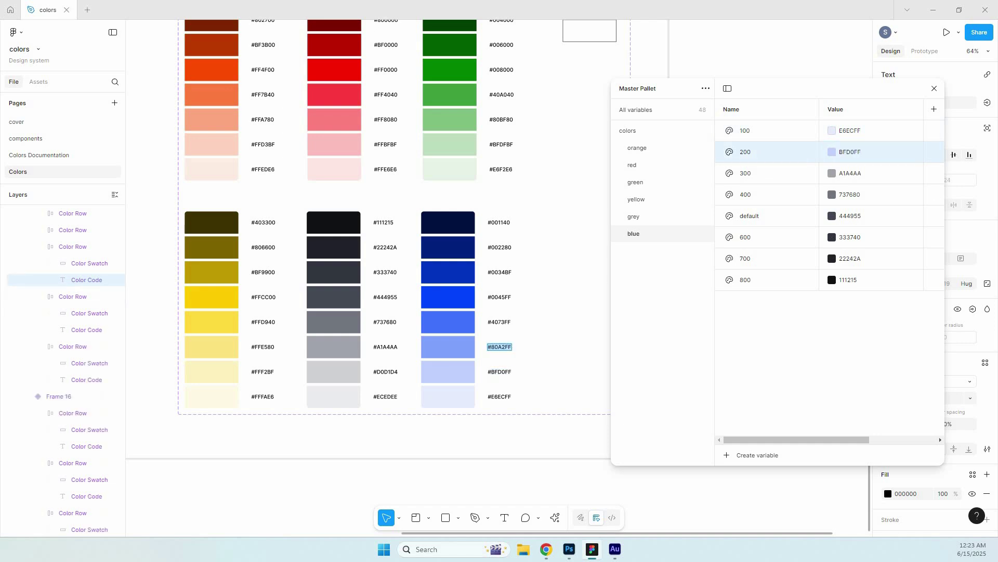
pyautogui.click(853, 173)
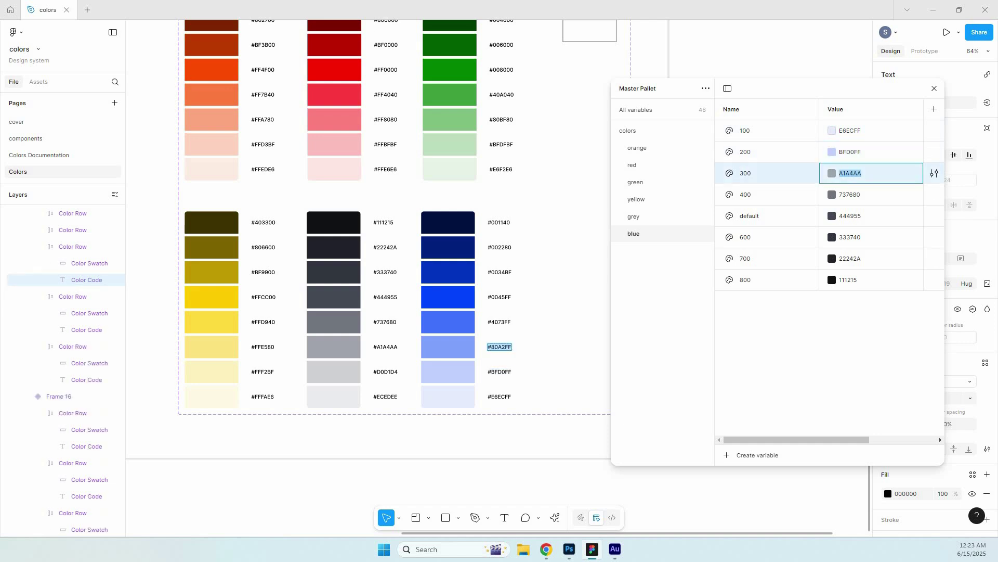
pyautogui.hotkey('ctrl', 'v')
pyautogui.press('Return')
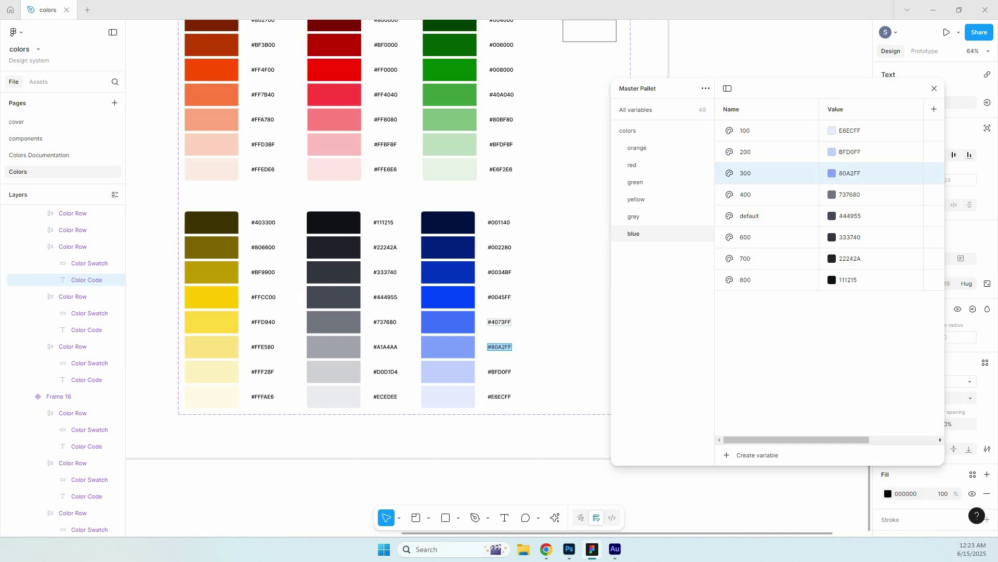
pyautogui.doubleClick(500, 322)
pyautogui.hotkey('ctrl', 'c')
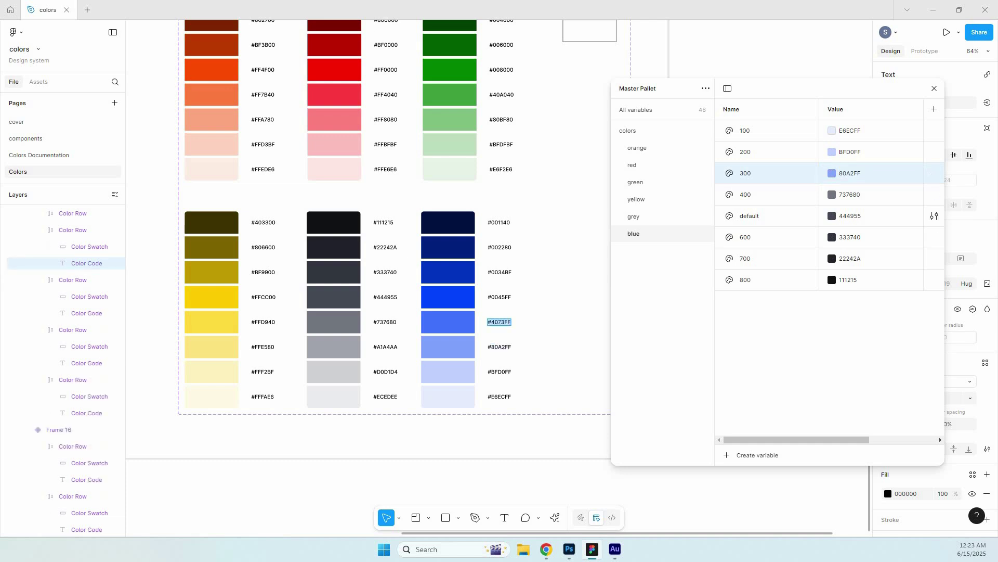
pyautogui.click(863, 194)
pyautogui.hotkey('ctrl', 'v')
pyautogui.press('Return')
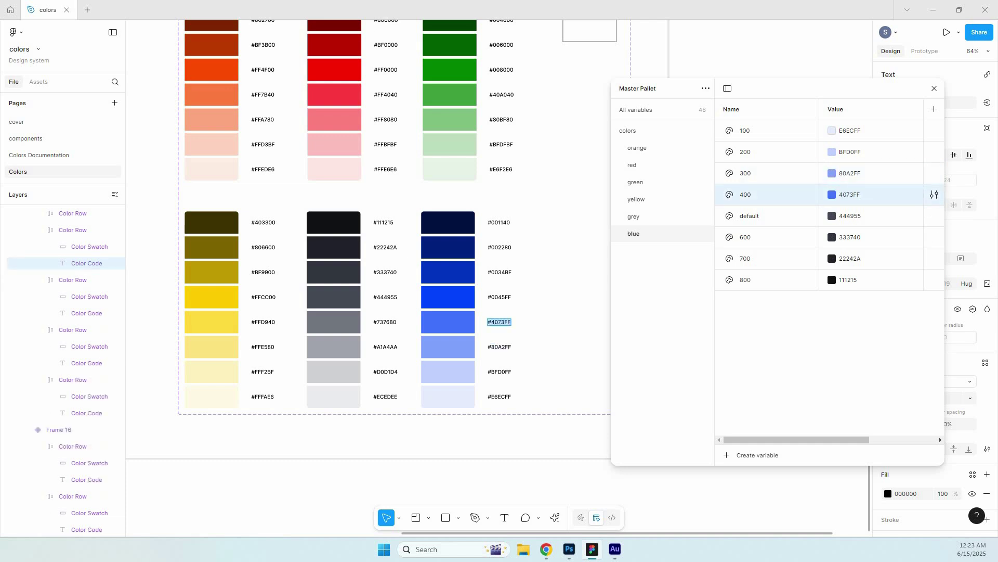
# Set the blue group's default variable to 0045FF and its 600 variable to 0034BF, copied from the swatch codes.
pyautogui.click(500, 298)
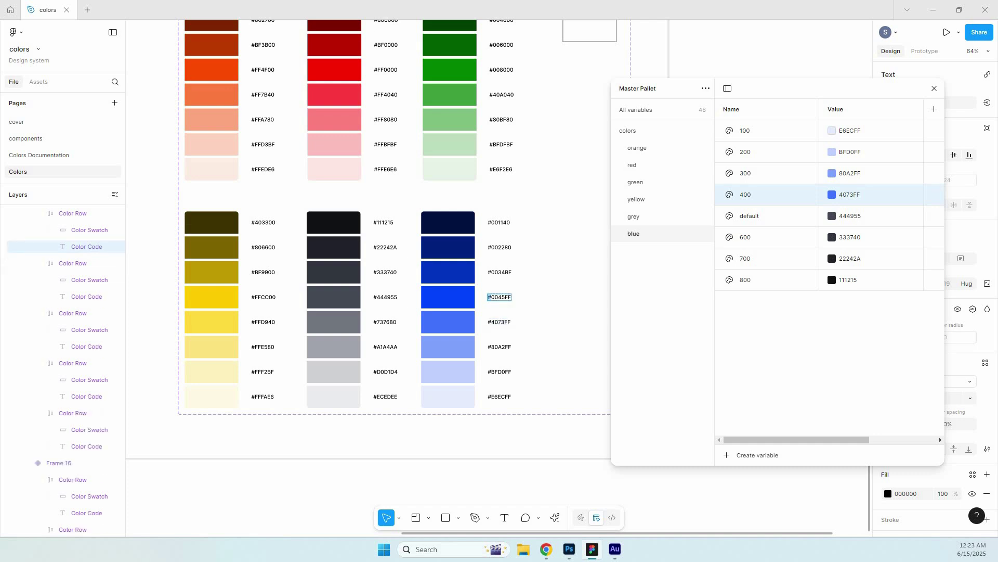
pyautogui.press('Return')
pyautogui.hotkey('ctrl', 'c')
pyautogui.click(851, 216)
pyautogui.hotkey('ctrl', 'v')
pyautogui.press('Return')
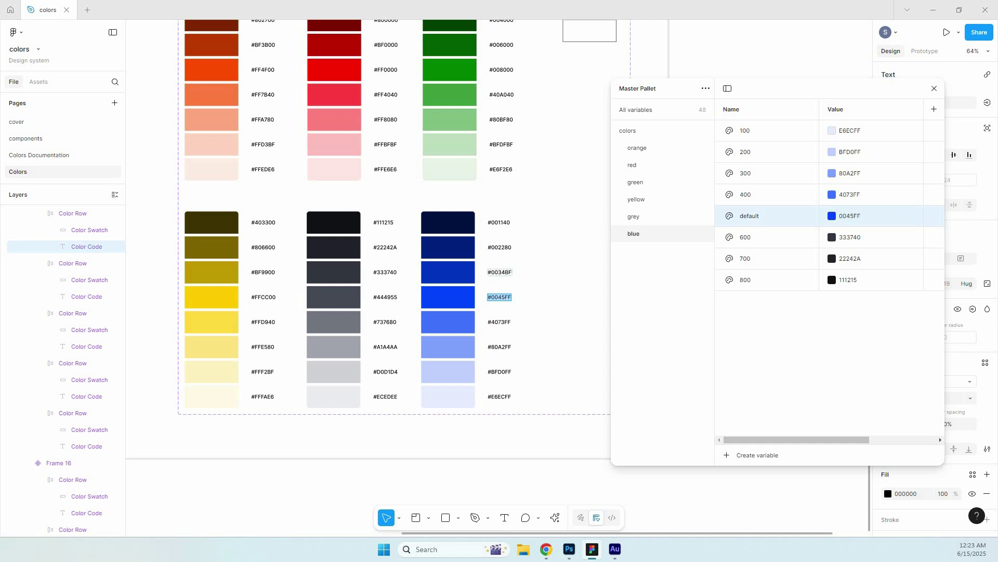
pyautogui.doubleClick(499, 273)
pyautogui.hotkey('ctrl', 'c')
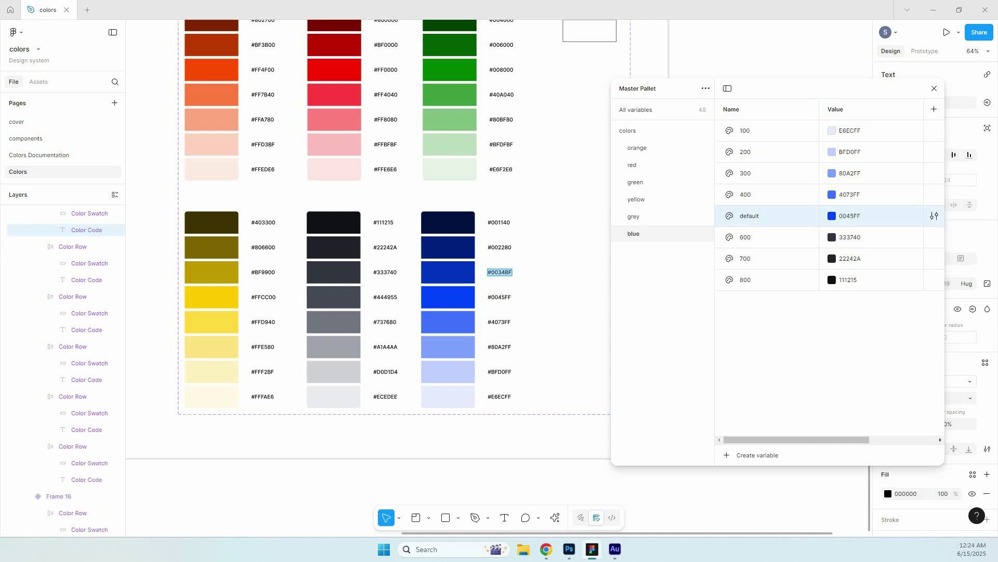
pyautogui.click(850, 237)
pyautogui.hotkey('ctrl', 'v')
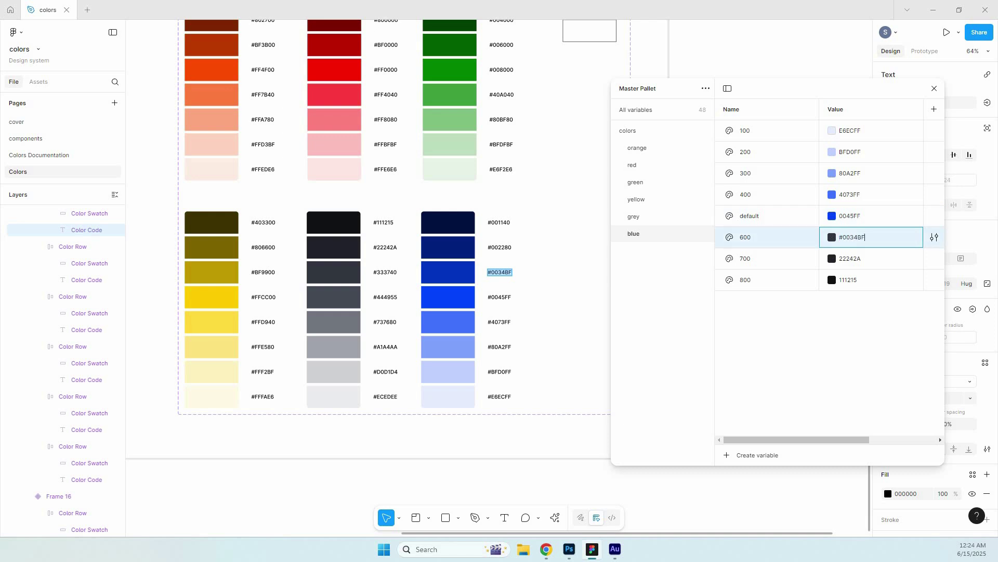
pyautogui.press('Return')
# Set the blue group's 700 variable to 002280 and its 800 variable to 001140, copied from the swatch codes.
pyautogui.doubleClick(499, 247)
pyautogui.hotkey('ctrl', 'c')
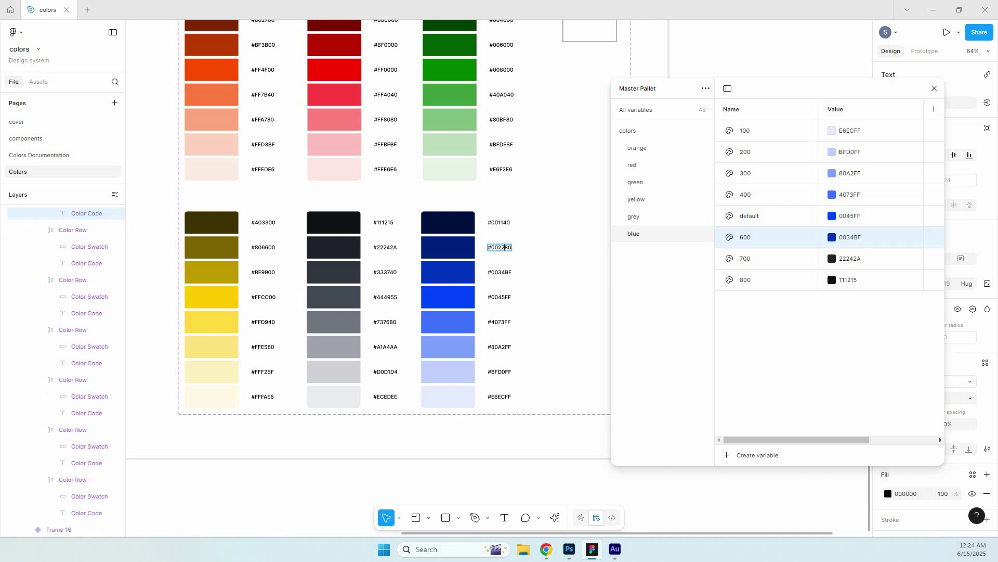
pyautogui.click(850, 259)
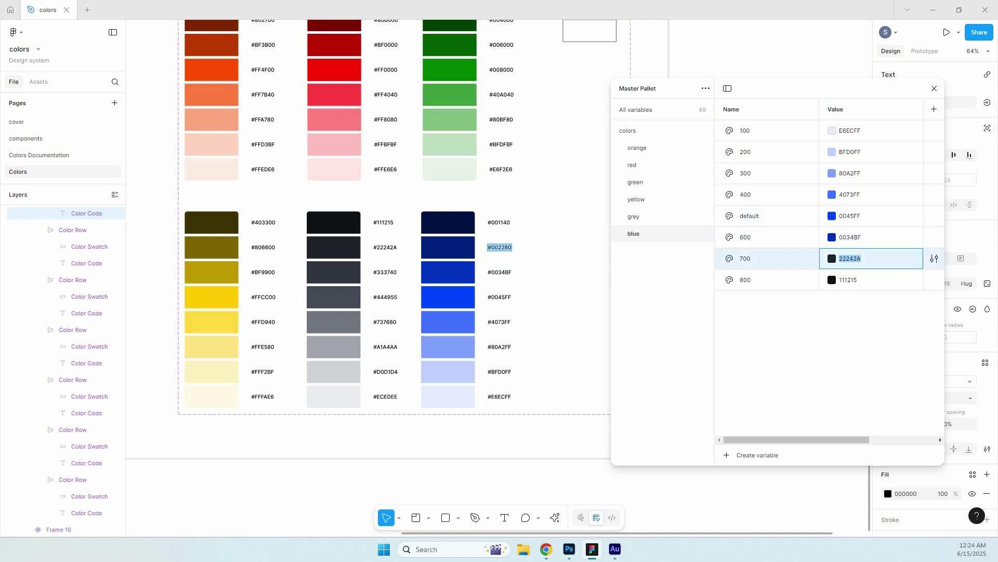
pyautogui.hotkey('ctrl', 'v')
pyautogui.press('Return')
pyautogui.doubleClick(499, 222)
pyautogui.hotkey('ctrl', 'c')
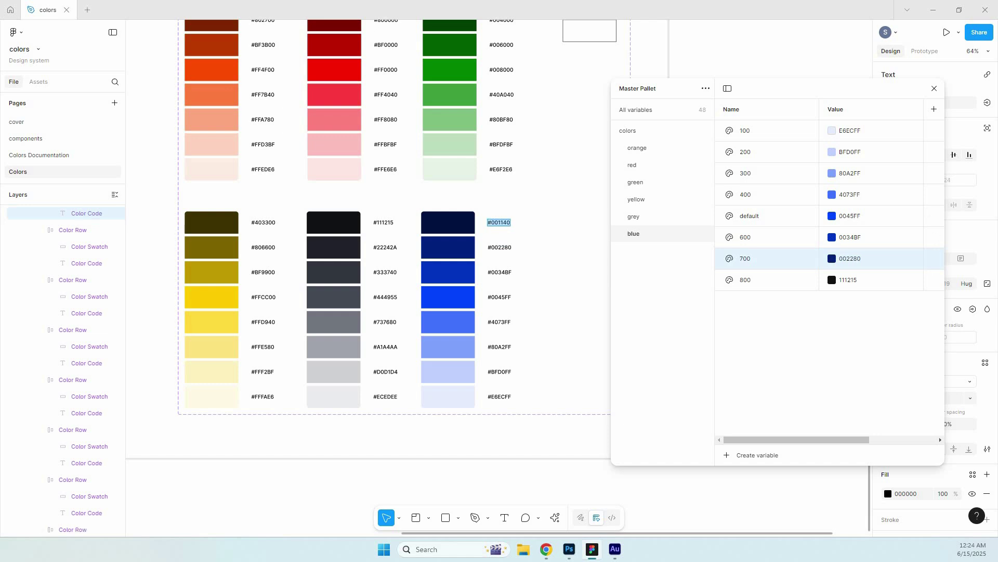
pyautogui.click(849, 280)
pyautogui.hotkey('ctrl', 'v')
pyautogui.press('Return')
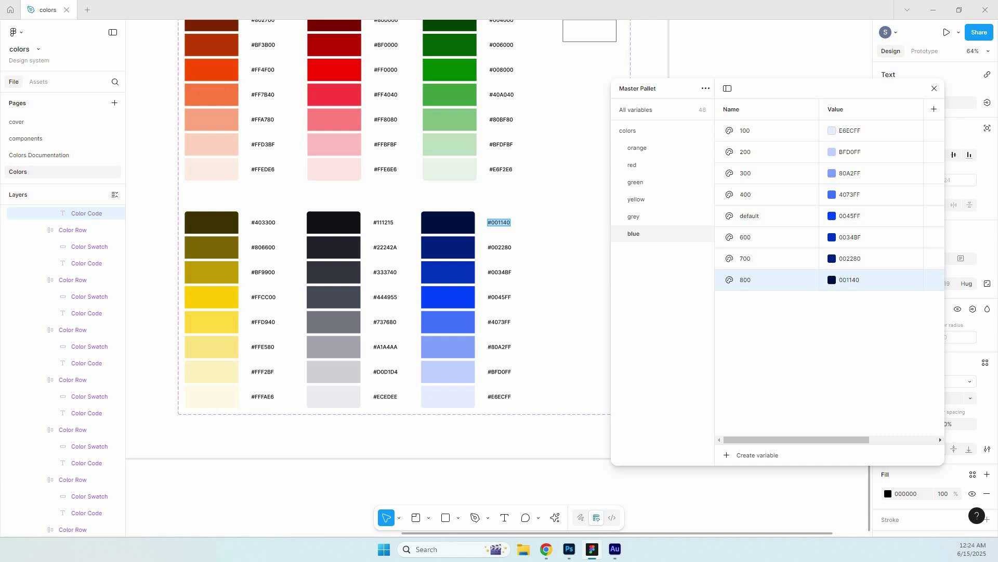
# Add a color variable named white directly in the Master Pallet's colors group.
pyautogui.scroll(-1, 446, 207)
pyautogui.scroll(2, 494, 150)
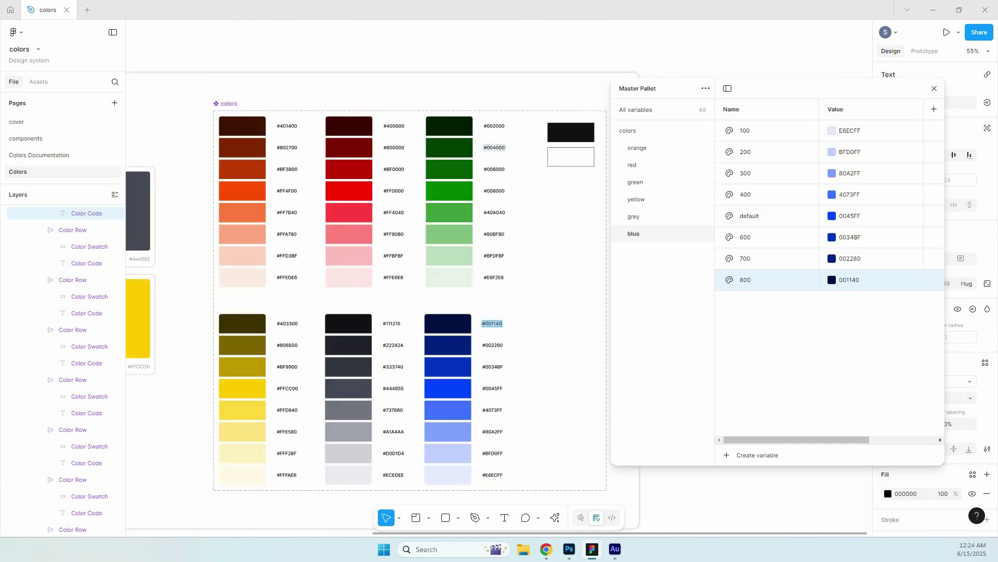
pyautogui.click(571, 132)
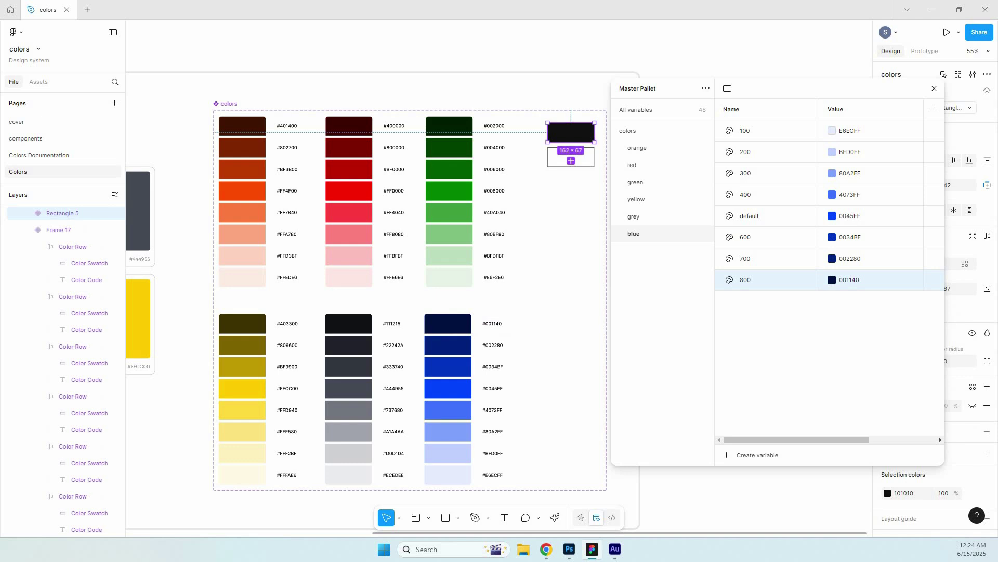
pyautogui.click(634, 216)
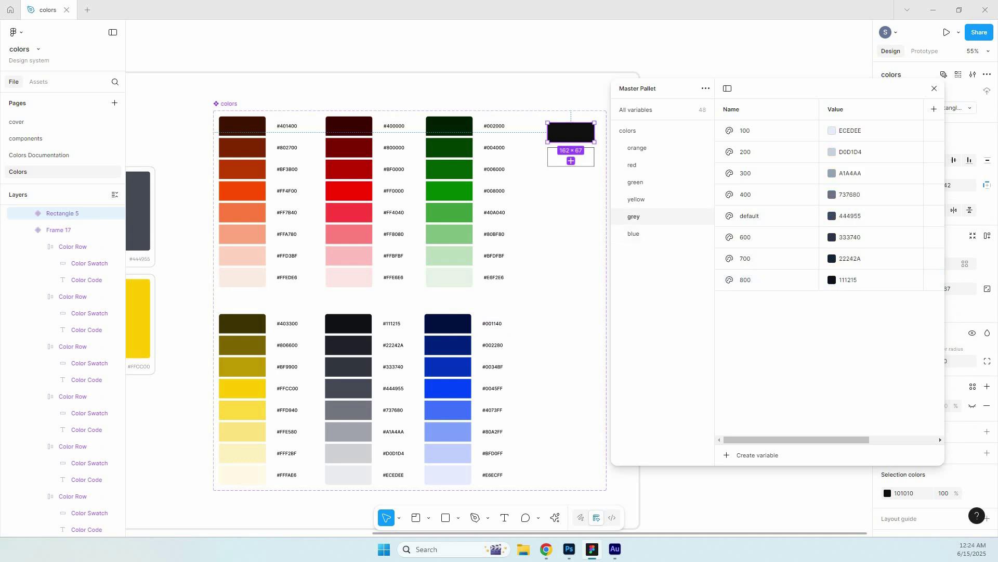
pyautogui.click(628, 131)
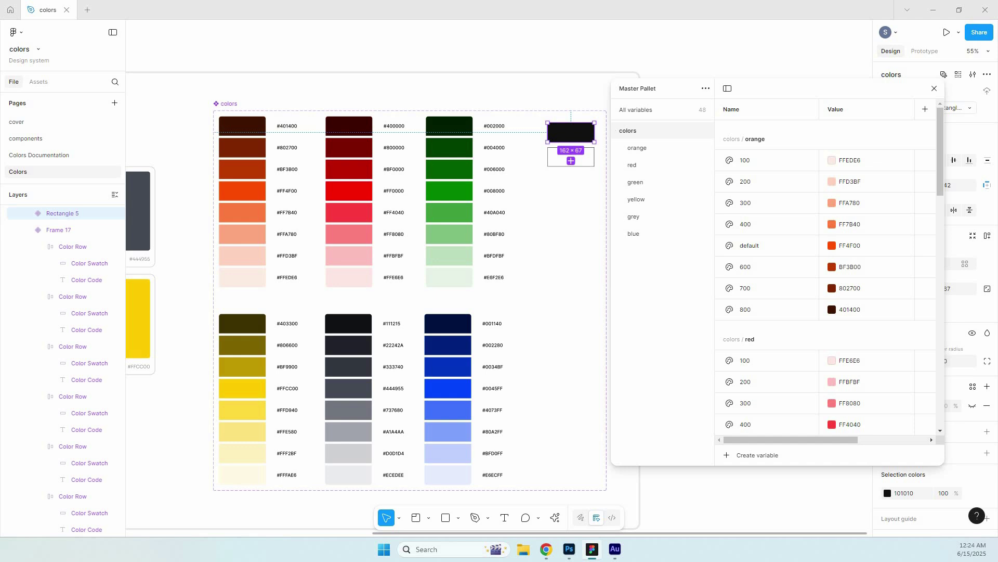
pyautogui.click(757, 455)
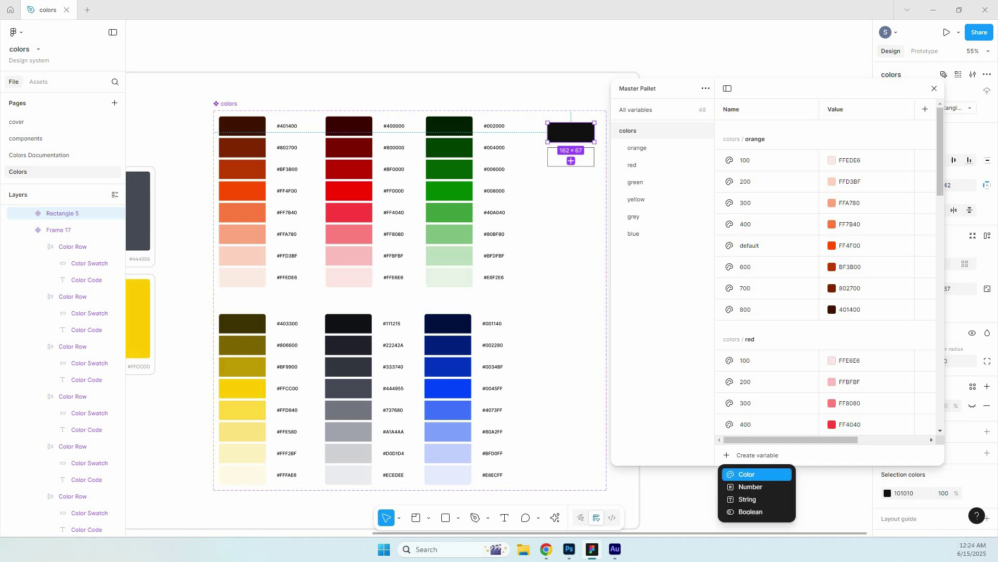
pyautogui.click(748, 474)
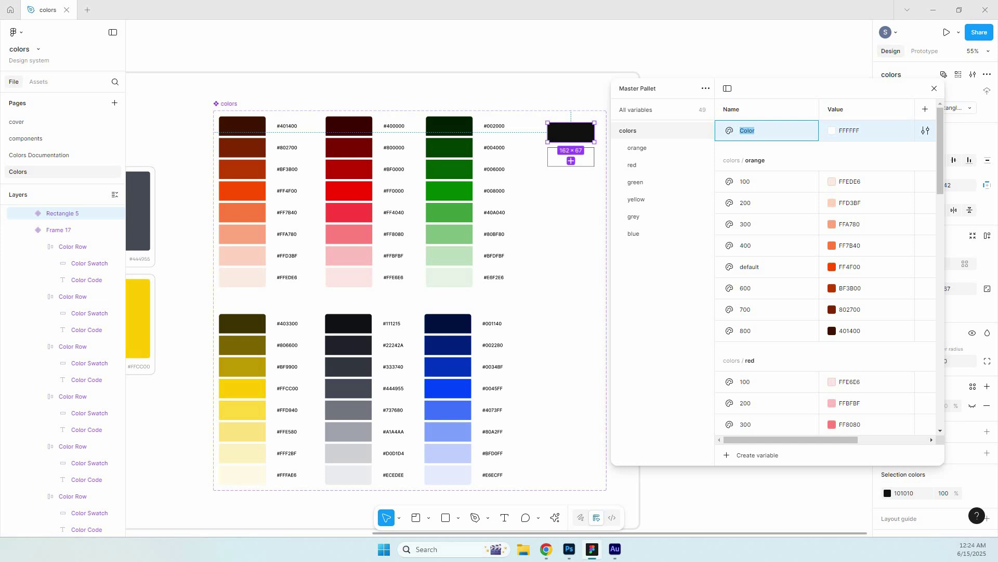
pyautogui.write('white')
pyautogui.press('Return')
# Duplicate the white variable, name the copy black and set its value to 101010.
pyautogui.hotkey('ctrl', 'd')
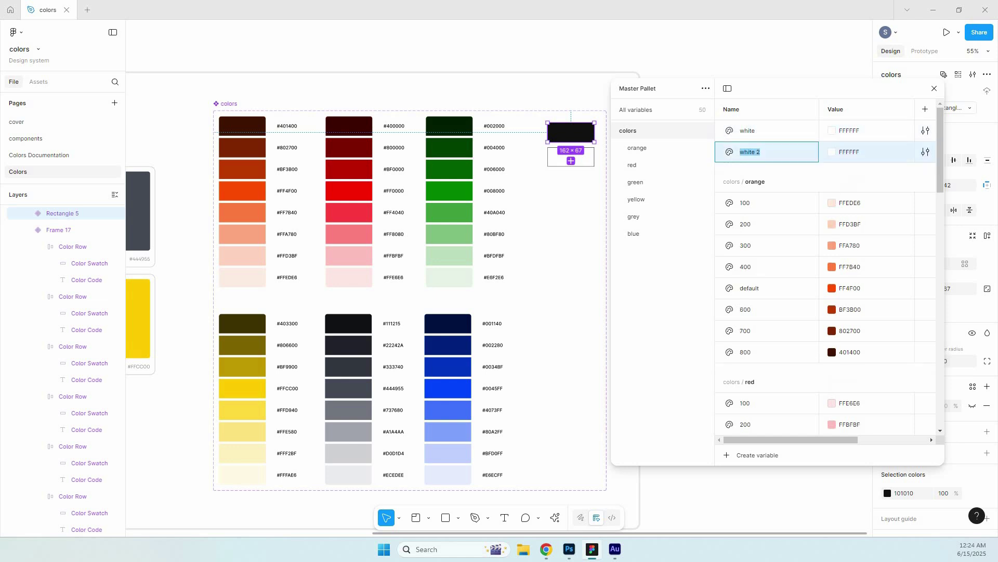
pyautogui.write('black')
pyautogui.press('Tab')
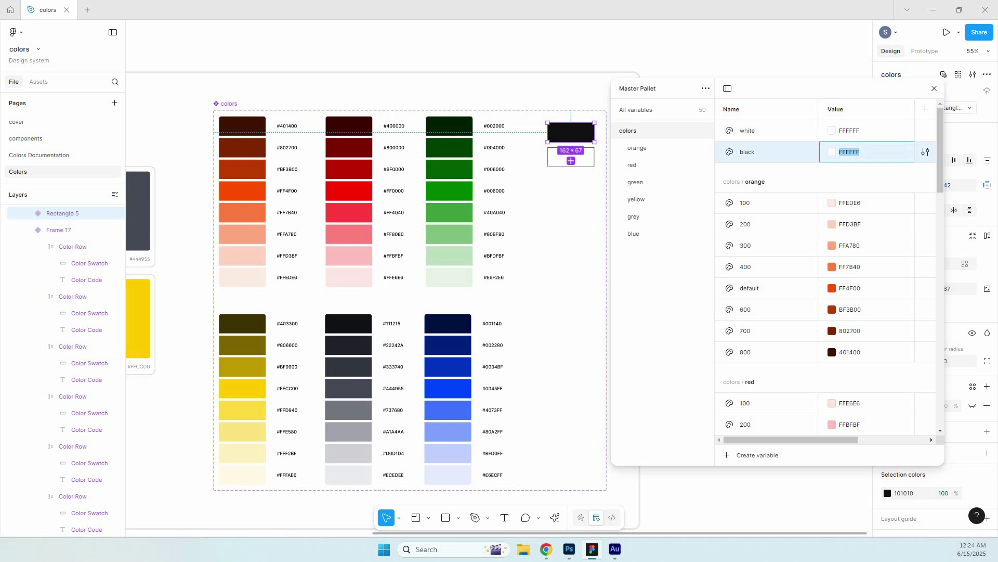
pyautogui.write('101010')
pyautogui.press('Return')
pyautogui.press('Escape')
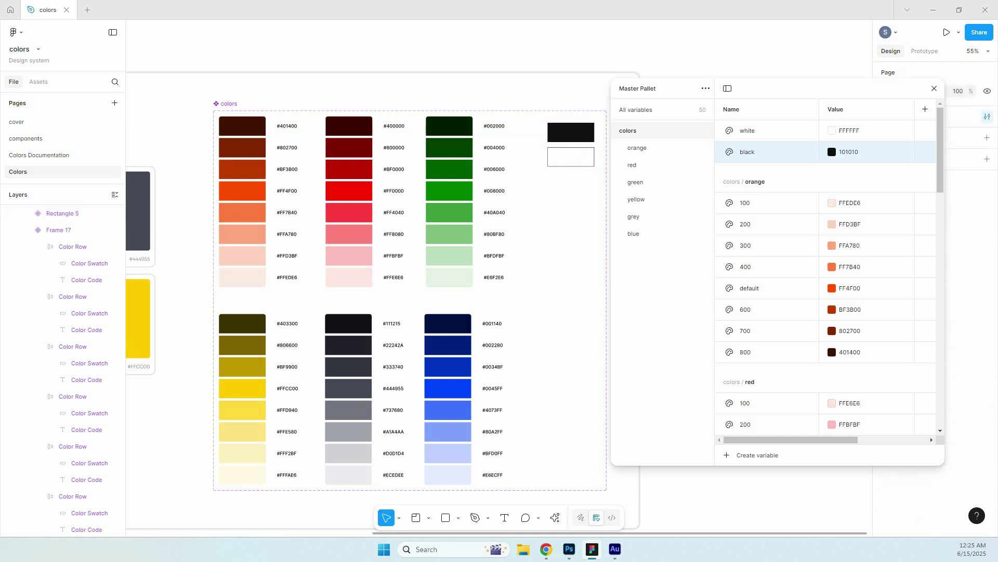
# Review the variables in the orange, red, green, yellow, grey and blue groups of the Master Pallet collection.
pyautogui.scroll(-5, 403, 93)
pyautogui.scroll(4, 524, 105)
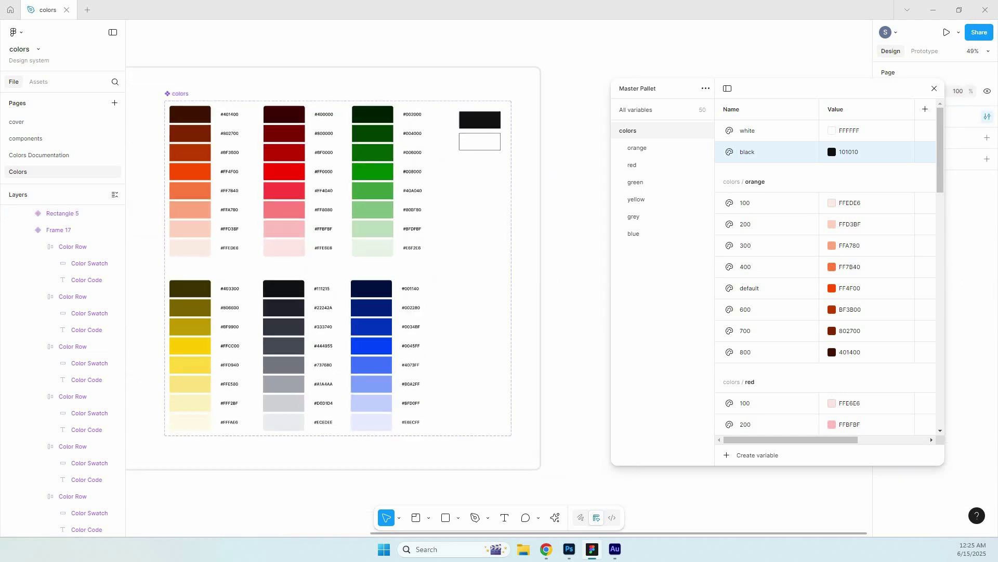
pyautogui.hscroll(5, 364, 291)
pyautogui.scroll(1, 364, 291)
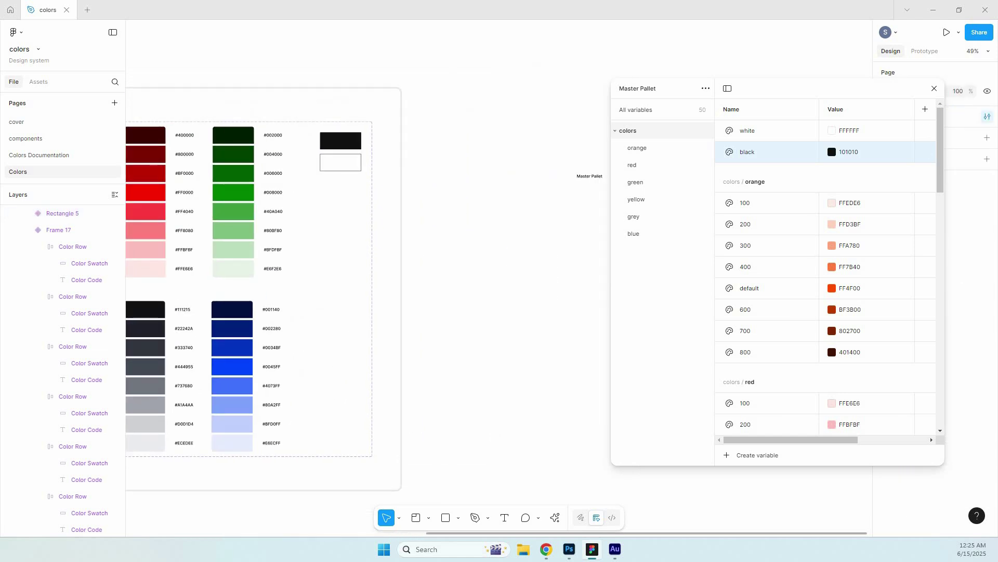
pyautogui.click(637, 148)
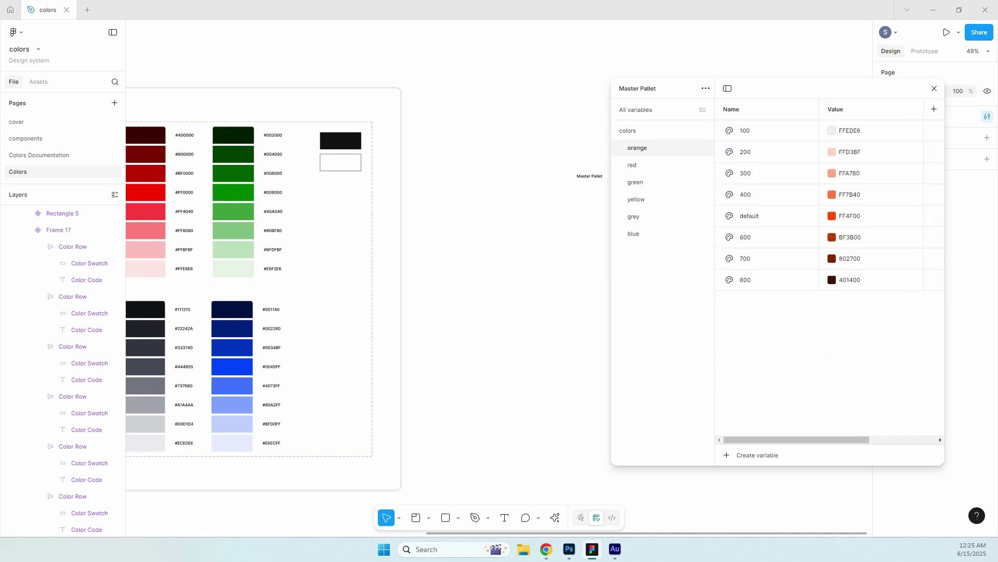
pyautogui.click(633, 165)
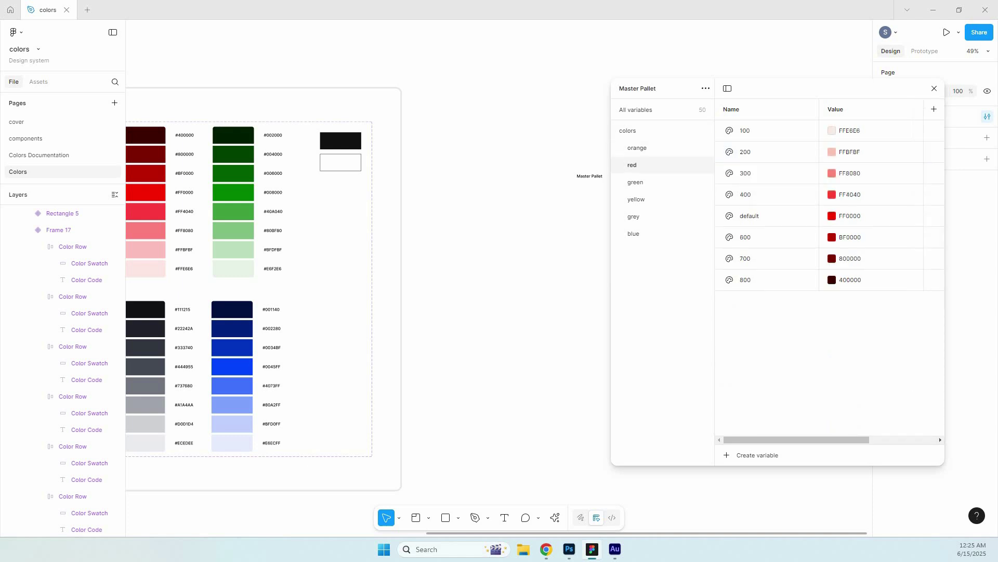
pyautogui.click(635, 182)
pyautogui.click(636, 200)
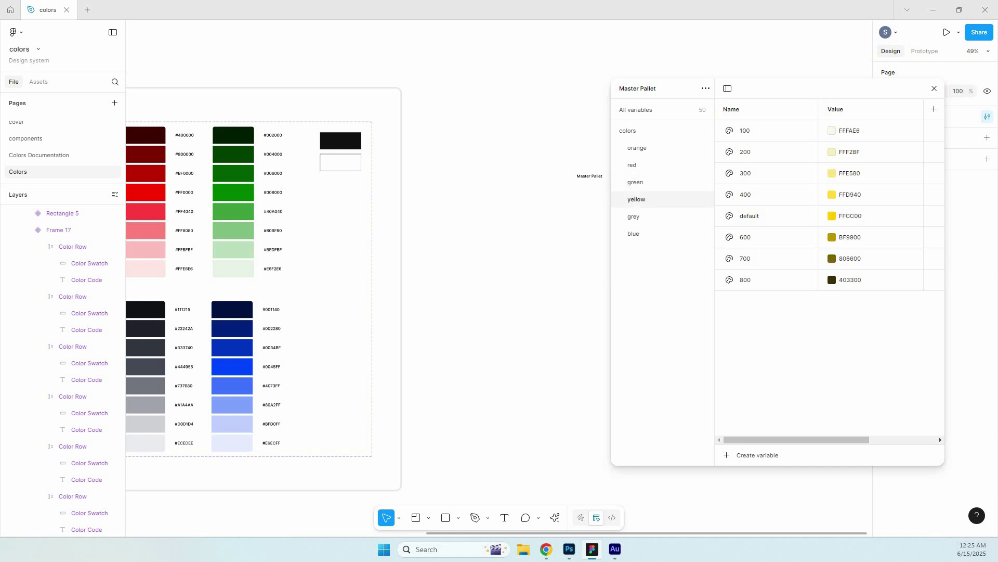
pyautogui.click(633, 216)
pyautogui.click(633, 234)
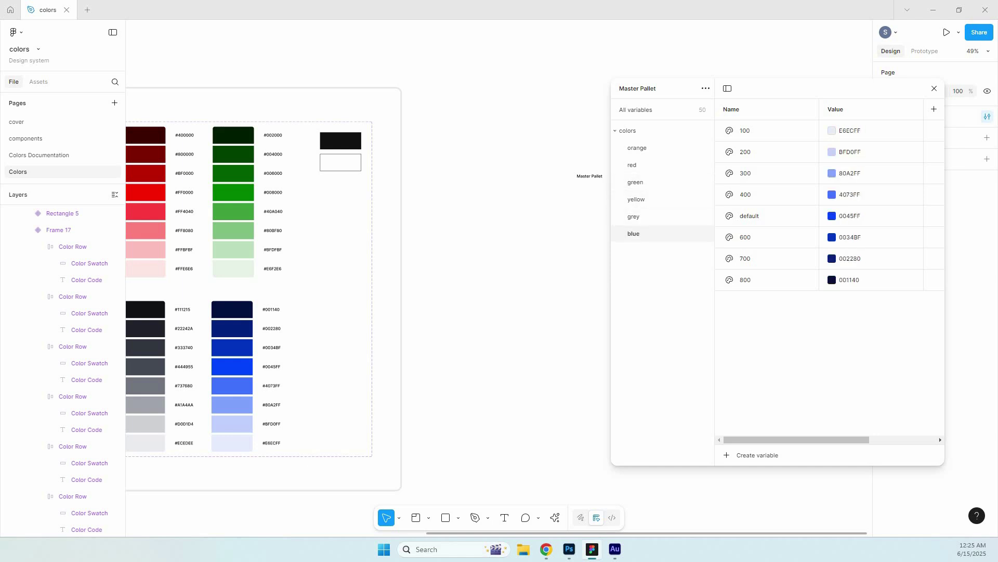
# Move the Master Pallet text label closer to the color swatch frame and look through the colors group's full variable list.
pyautogui.click(615, 131)
pyautogui.moveTo(590, 176); pyautogui.dragTo(455, 129)
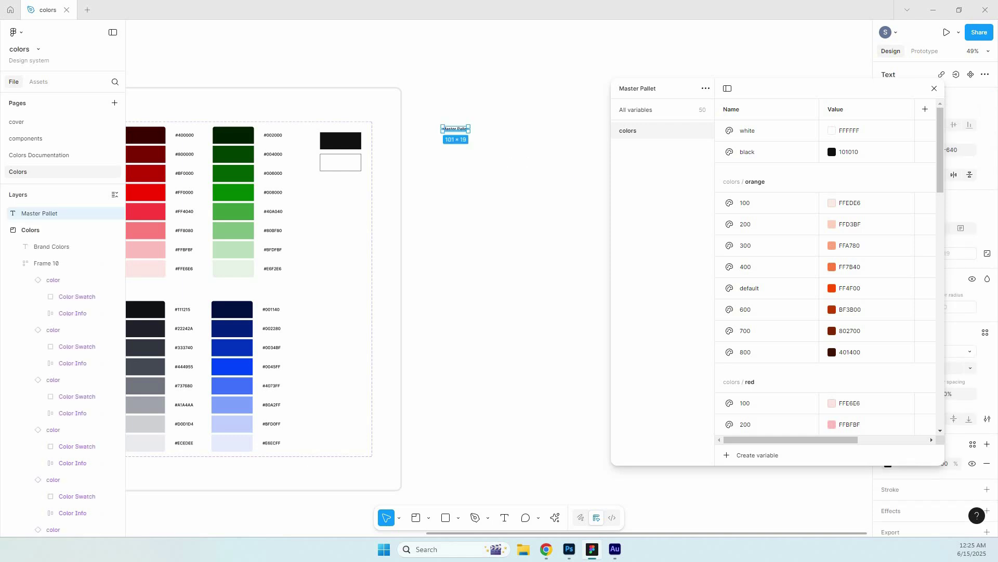
pyautogui.click(616, 131)
pyautogui.scroll(-15, 827, 275)
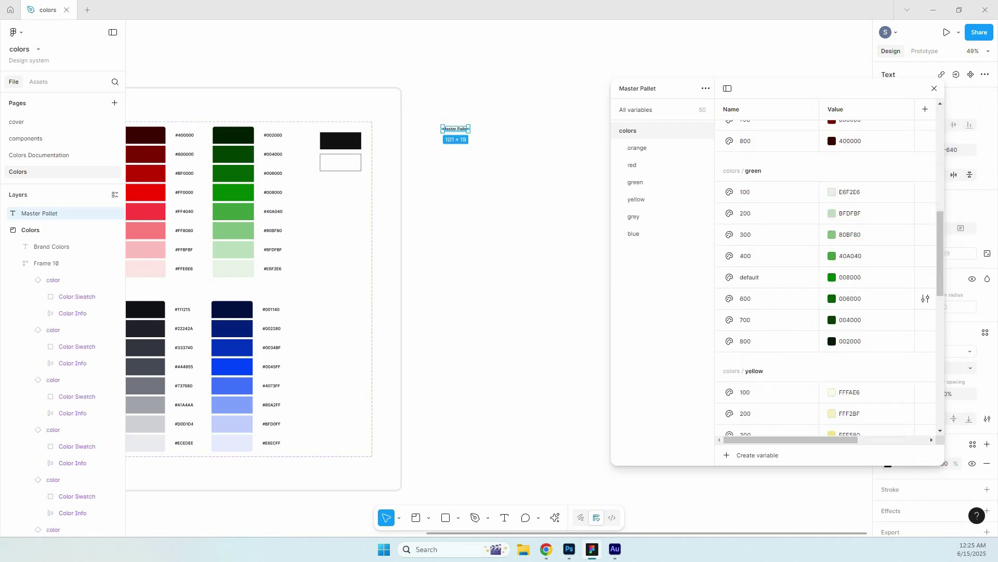
pyautogui.scroll(15, 826, 276)
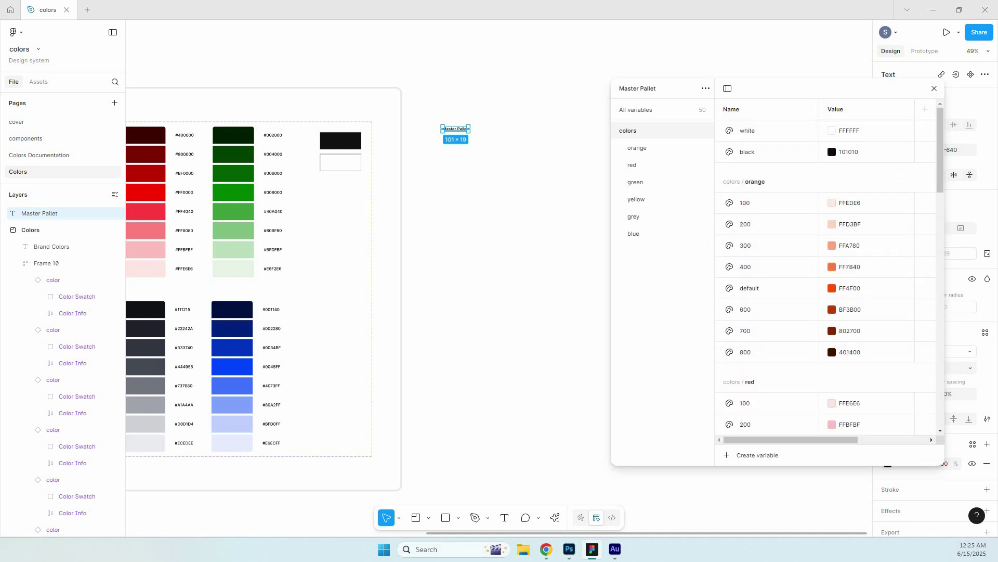
# Duplicate the Master Pallet text label directly below the original and replace the copy's text with "alis".
pyautogui.scroll(5, 457, 127)
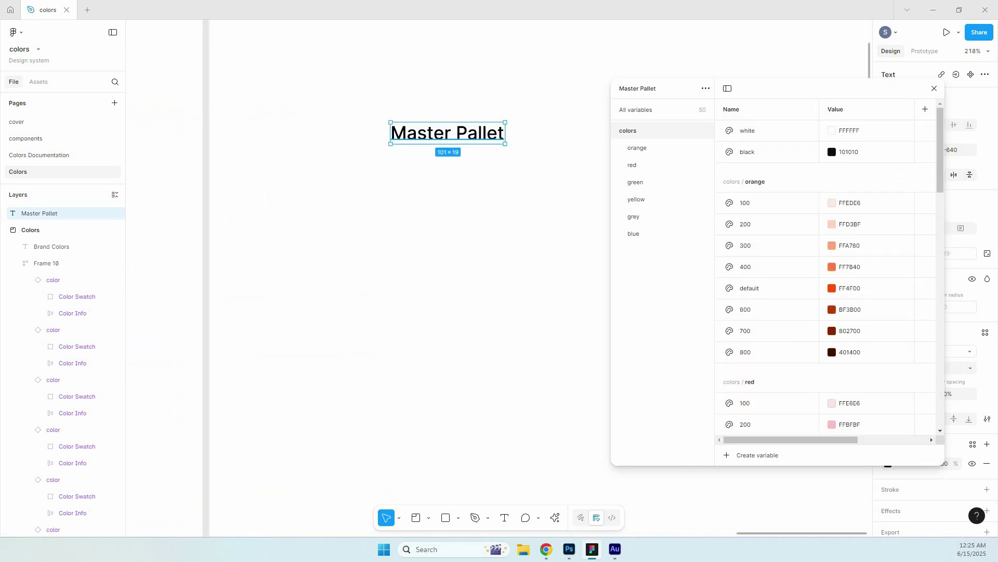
pyautogui.moveTo(457, 133); pyautogui.dragTo(458, 172)
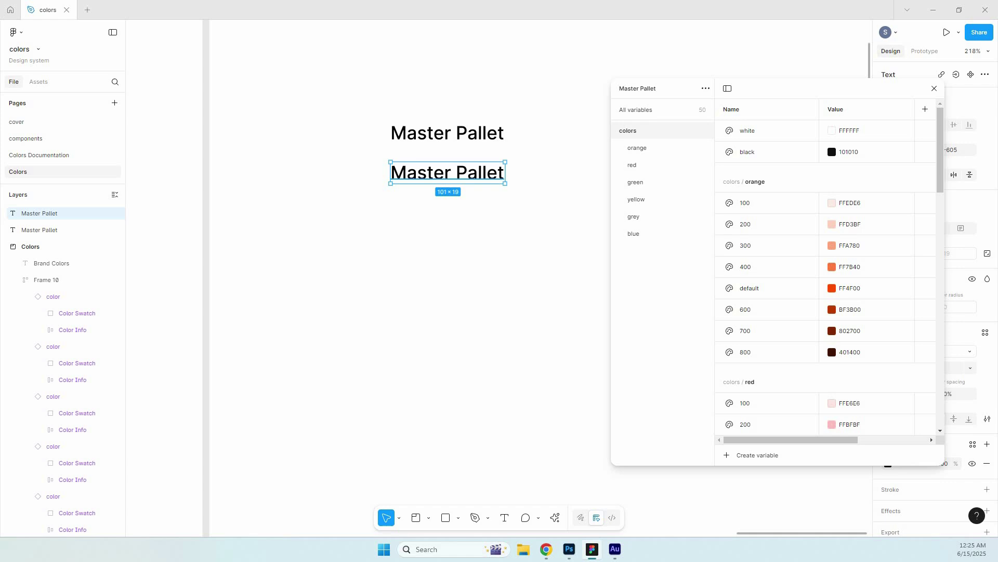
pyautogui.press('Return')
pyautogui.write('al')
pyautogui.press('BackSpace')
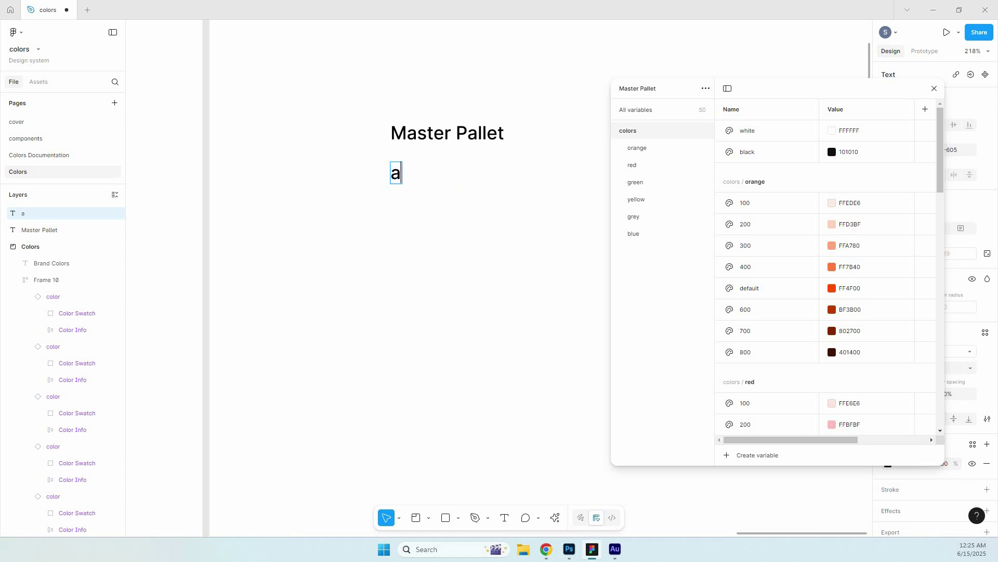
pyautogui.write('lis')
pyautogui.press('Escape')
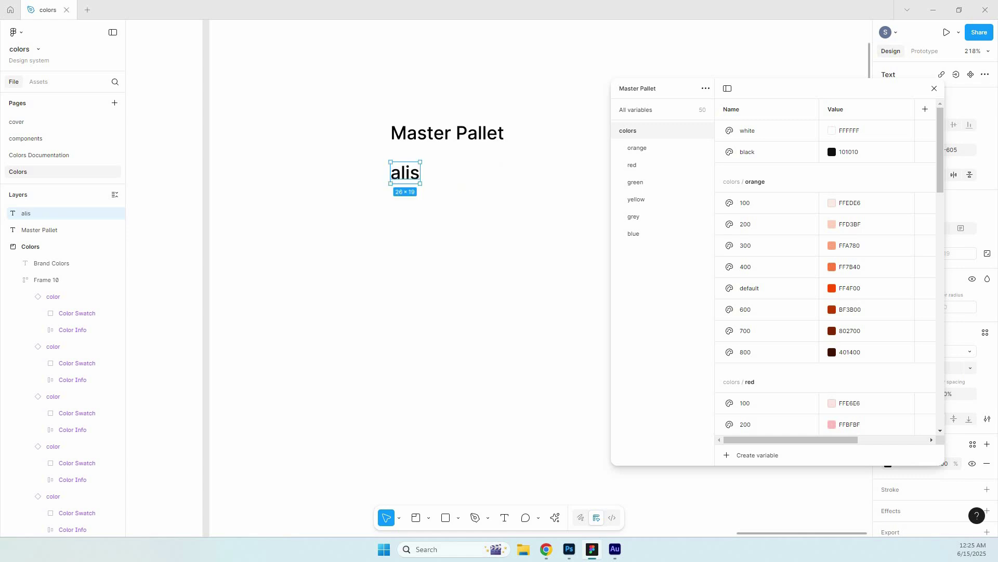
# Correct the duplicated label's text to read "alias".
pyautogui.press('Return')
pyautogui.press('Right')
pyautogui.press('BackSpace')
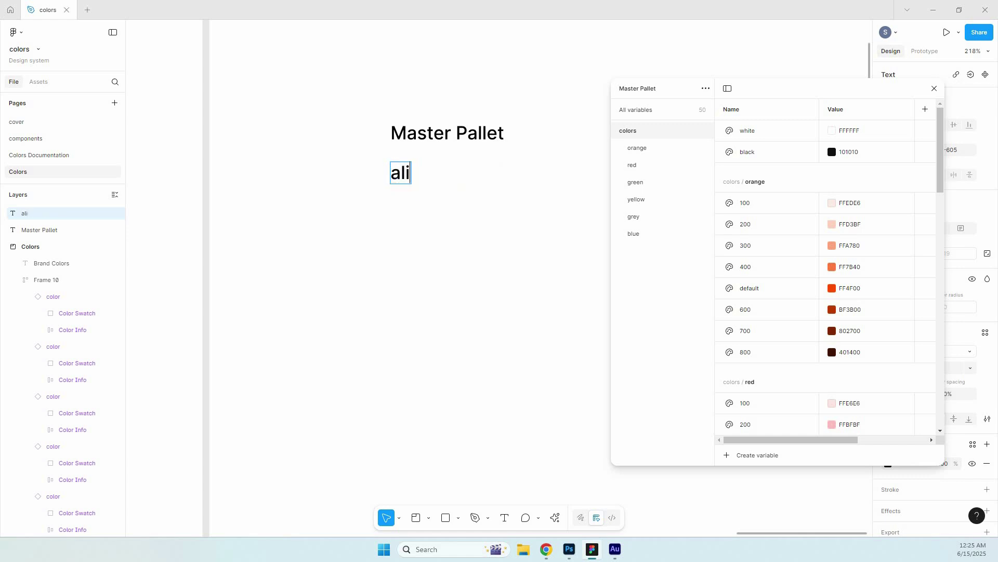
pyautogui.write('sd')
pyautogui.press('Return')
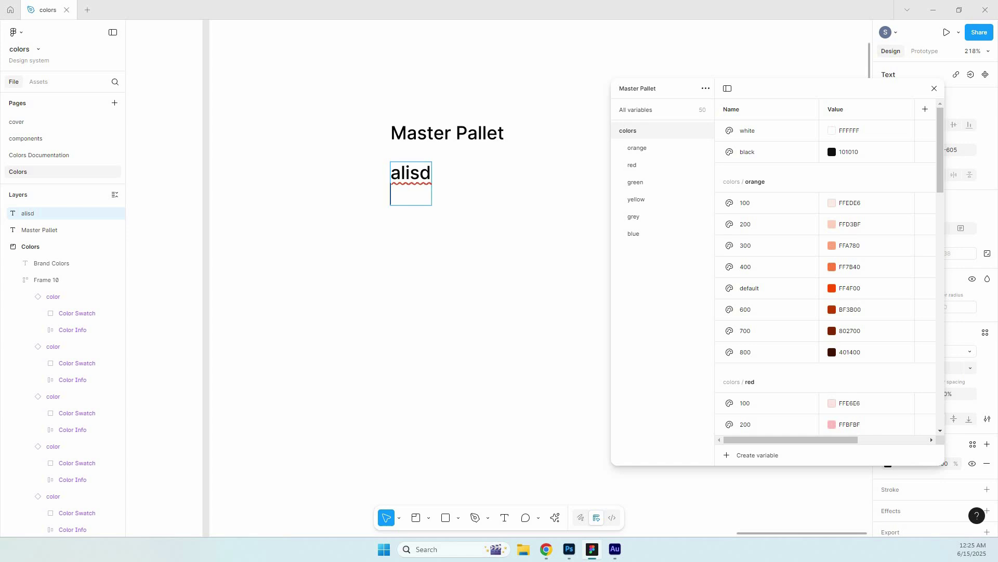
pyautogui.press('BackSpace')
pyautogui.press('BackSpace')
pyautogui.press('BackSpace')
pyautogui.write('s')
pyautogui.press('BackSpace')
pyautogui.write('as')
pyautogui.press('Escape')
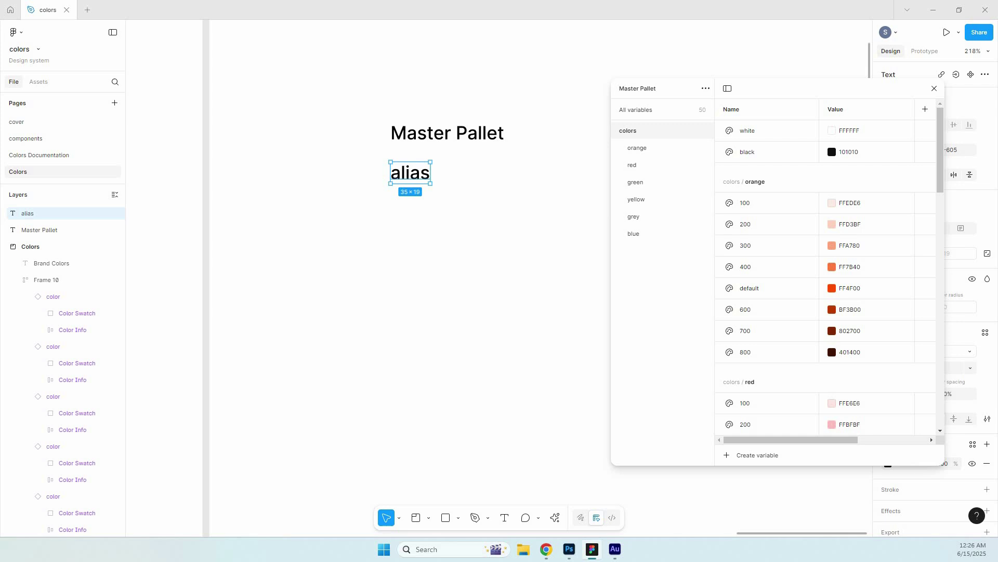
# Create a new variable collection and name it Alias.
pyautogui.click(706, 88)
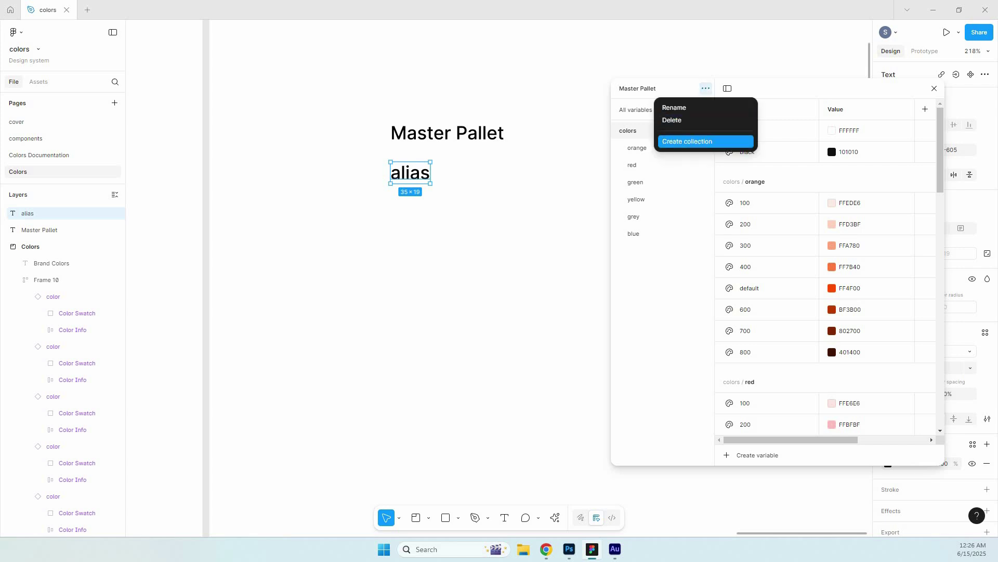
pyautogui.click(687, 141)
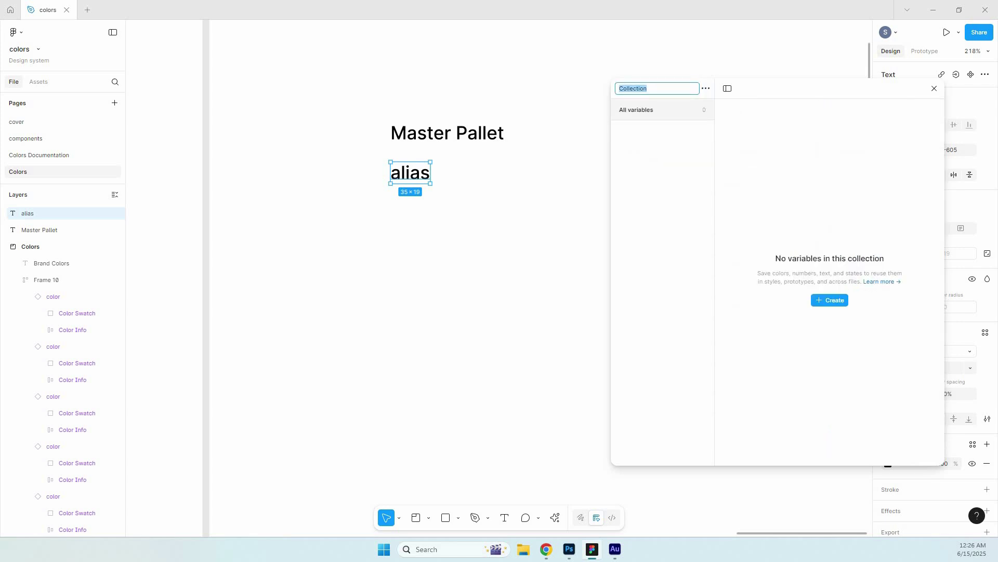
pyautogui.write('Alis')
pyautogui.press('Return')
pyautogui.click(705, 88)
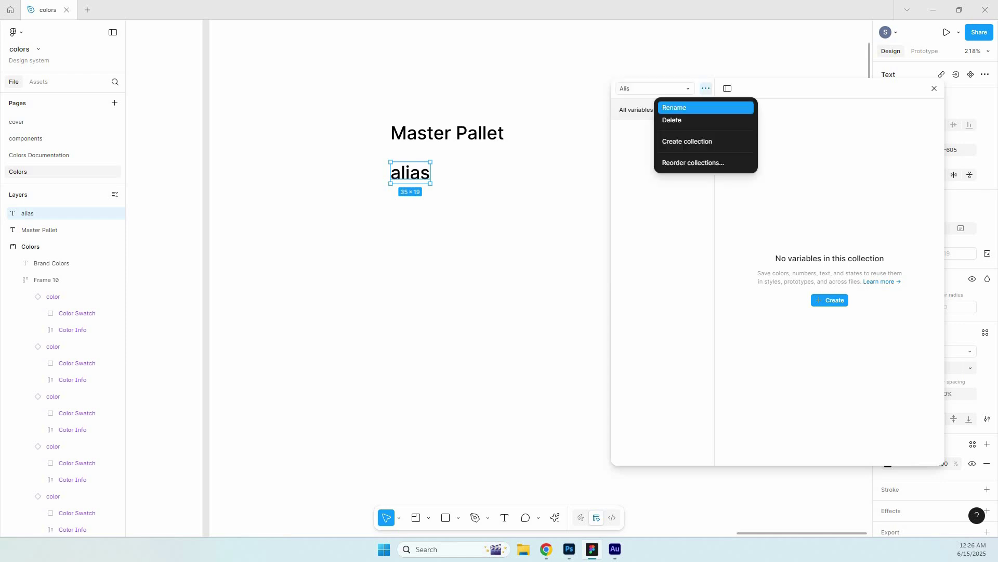
pyautogui.click(686, 108)
pyautogui.click(630, 88)
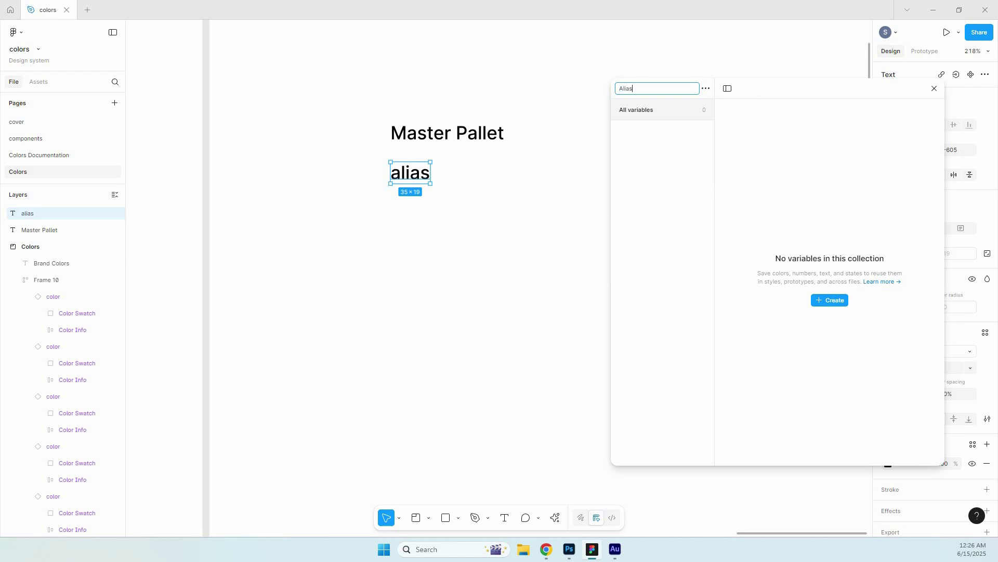
pyautogui.press('Return')
# Create a color variable named primary in the Alias collection.
pyautogui.click(830, 300)
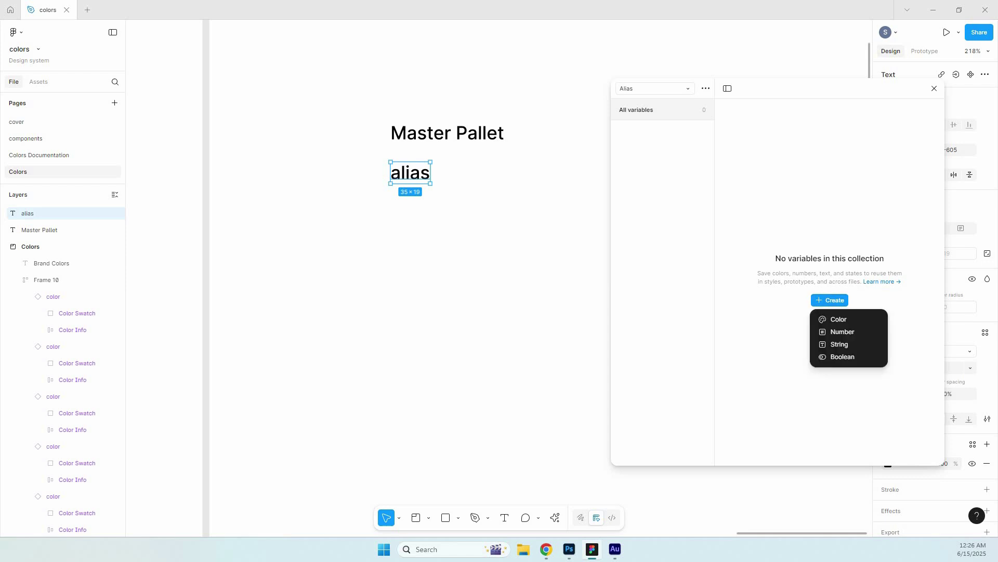
pyautogui.click(838, 320)
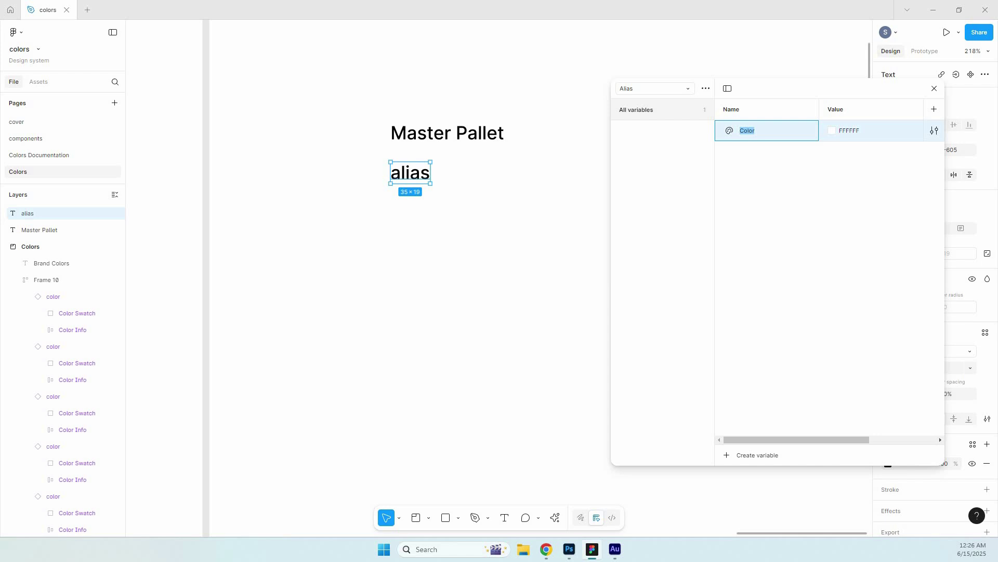
pyautogui.write('red')
pyautogui.press('BackSpace')
pyautogui.hotkey('ctrl', 'a')
pyautogui.press('BackSpace')
pyautogui.write('primary')
pyautogui.press('Return')
# Check the orange group in the Master Pallet collection and return to the Alias collection.
pyautogui.click(654, 89)
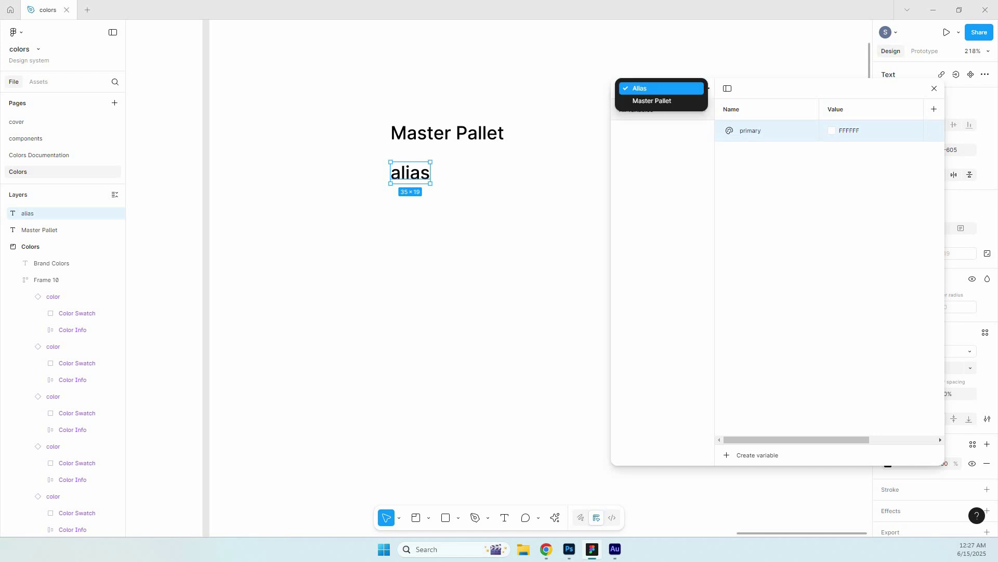
pyautogui.click(652, 101)
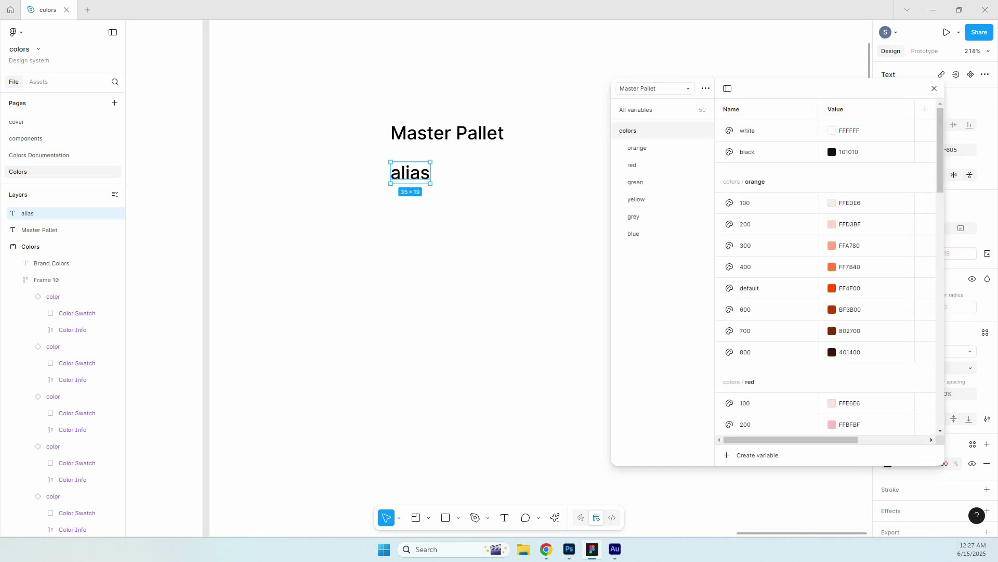
pyautogui.click(637, 147)
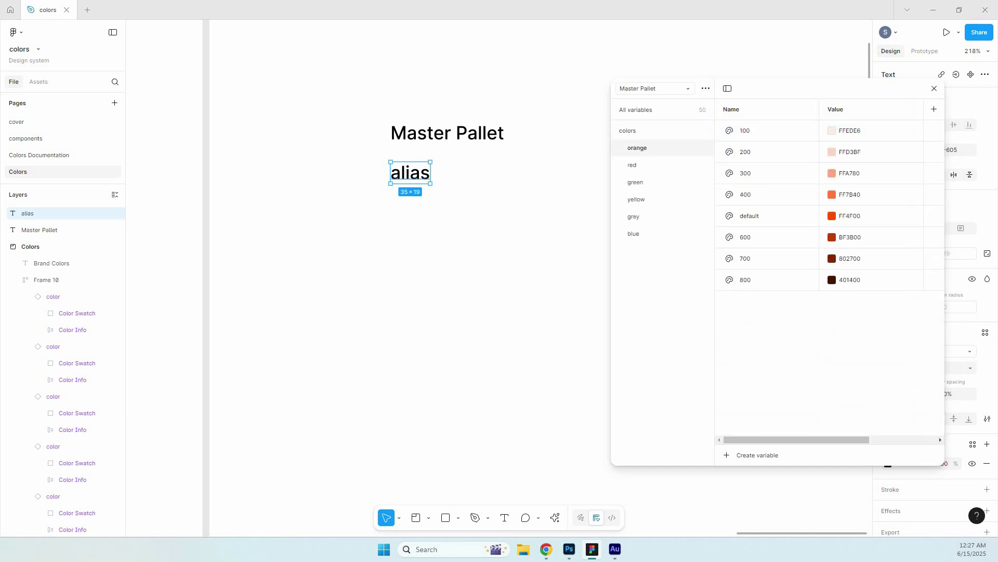
pyautogui.click(654, 88)
pyautogui.click(653, 76)
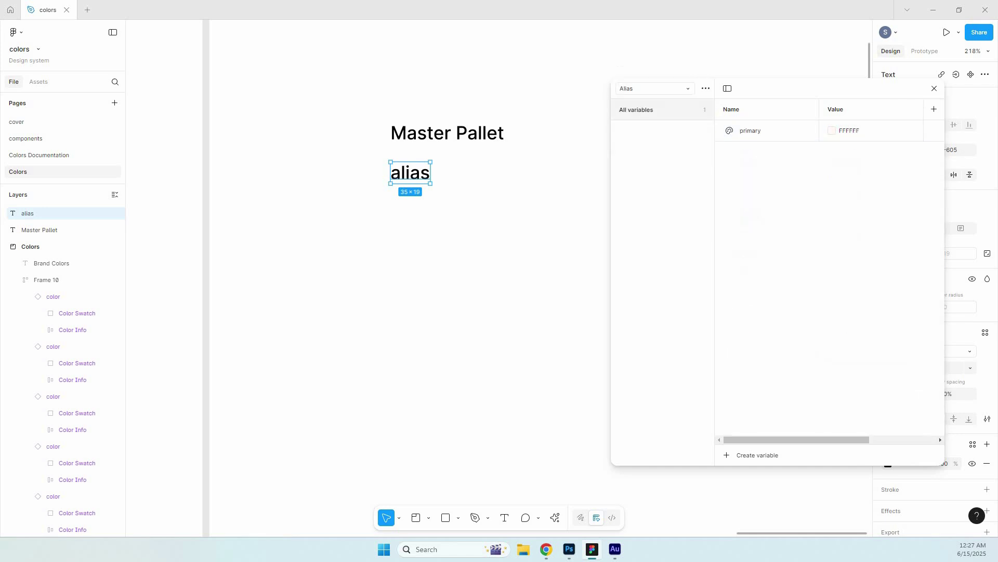
# Alias the primary color variable to the orange 100 shade from the Master Pallet collection.
pyautogui.moveTo(935, 130)
pyautogui.click(851, 130)
pyautogui.rightClick(891, 131)
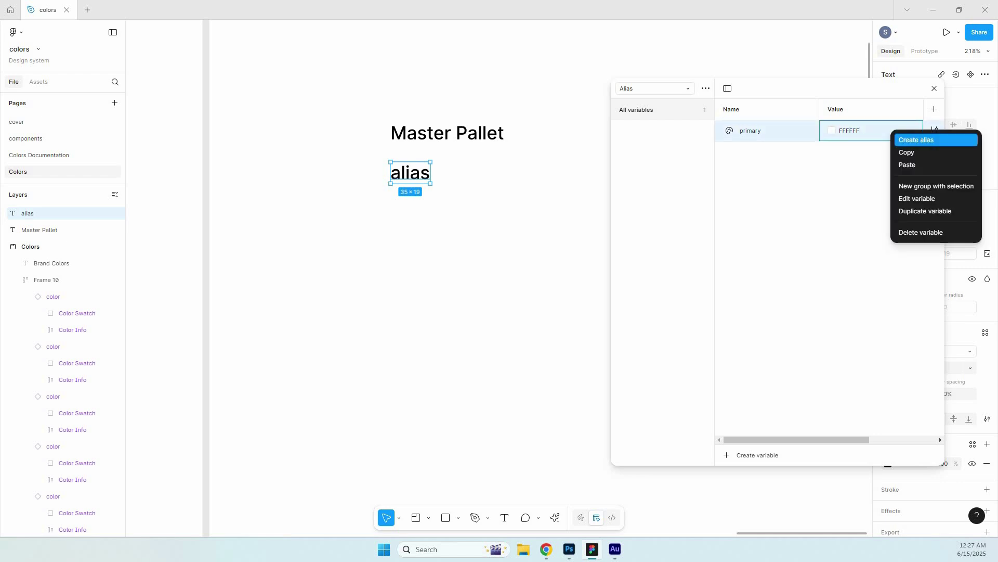
pyautogui.click(917, 140)
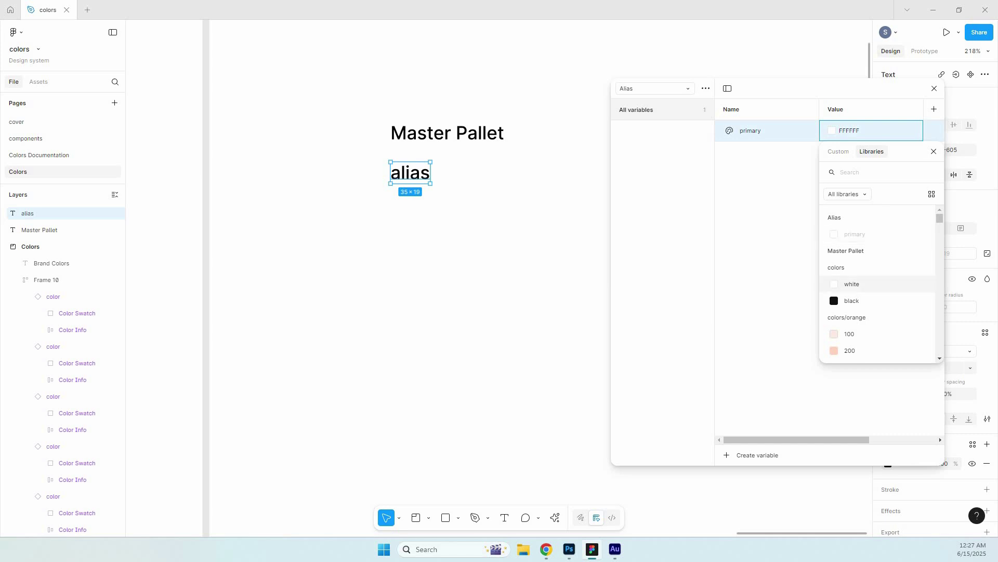
pyautogui.scroll(-1, 878, 283)
pyautogui.scroll(-2, 879, 284)
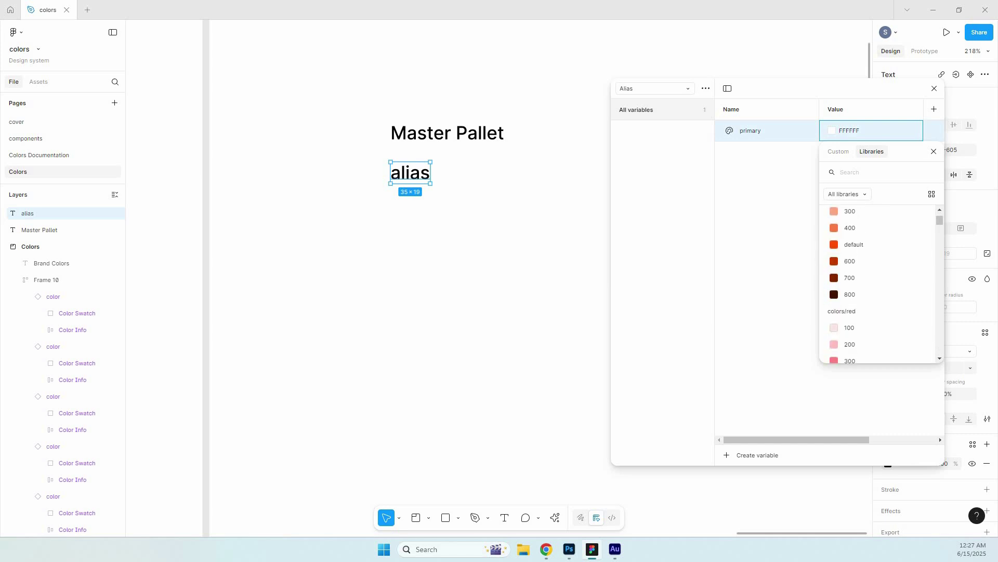
pyautogui.scroll(2, 879, 283)
pyautogui.scroll(1, 879, 284)
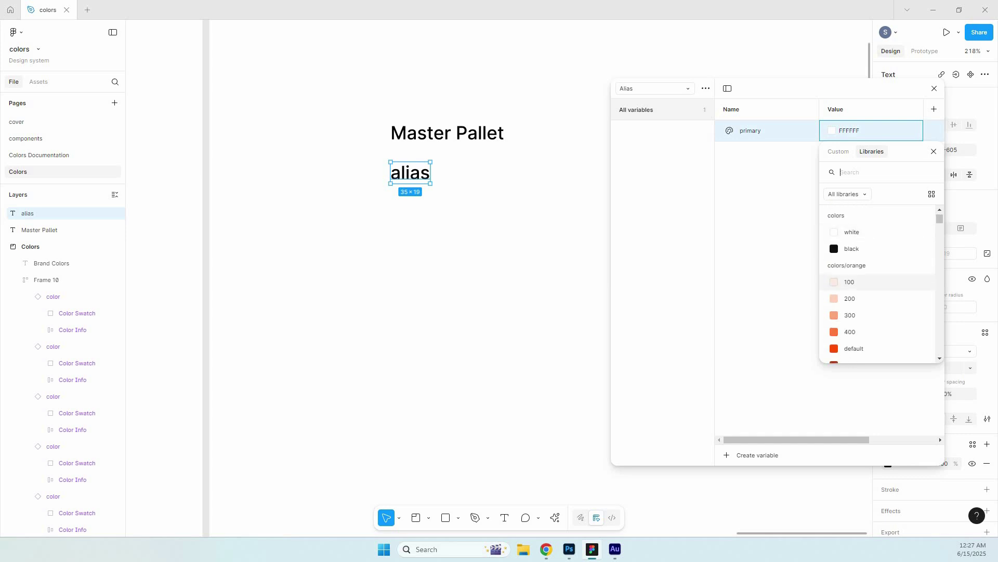
pyautogui.click(850, 282)
# Rename the primary variable as primary/100 so that it sits in a primary group.
pyautogui.doubleClick(750, 131)
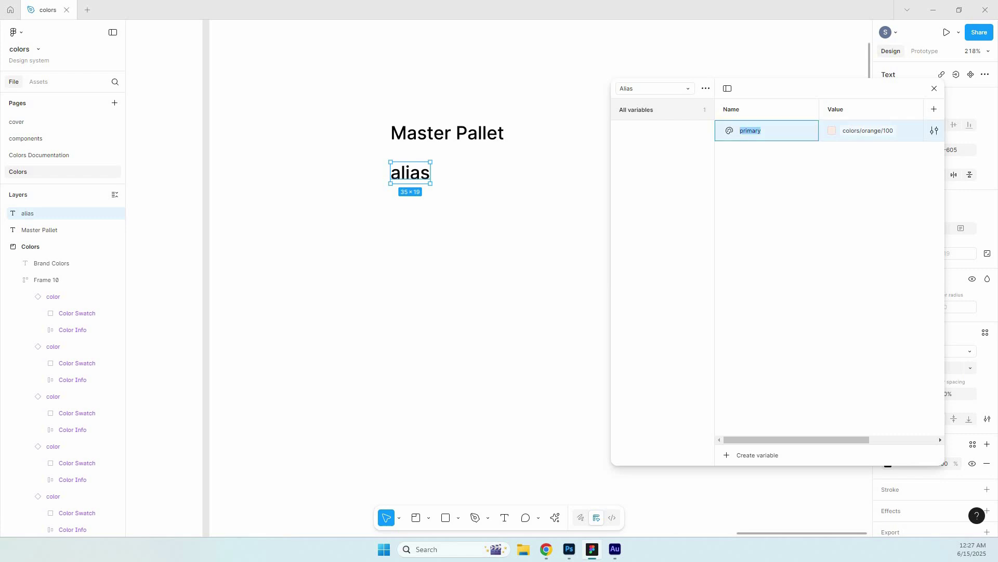
pyautogui.click(762, 131)
pyautogui.write('/100')
pyautogui.press('Return')
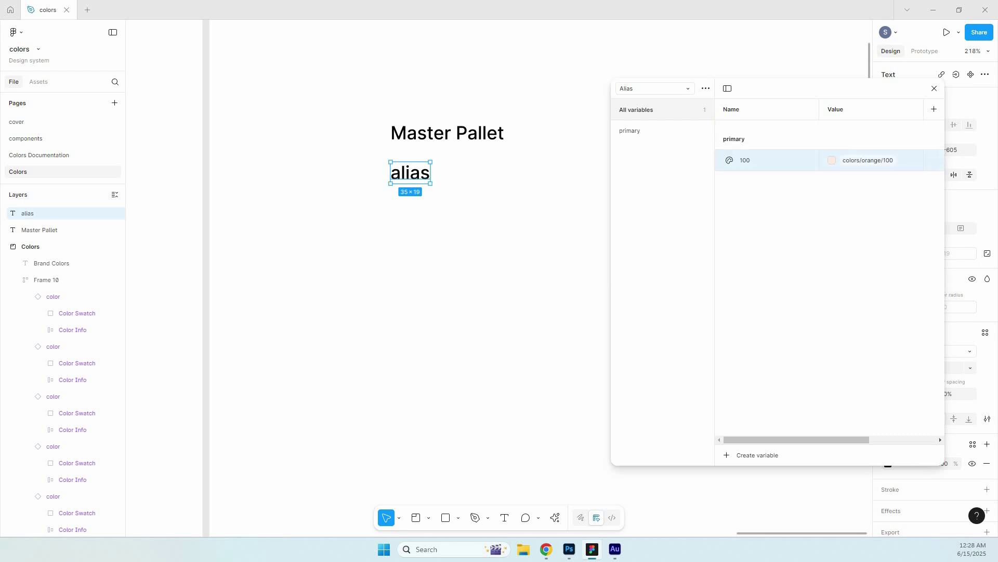
# Duplicate the 100 variable seven times within the primary group.
pyautogui.click(630, 131)
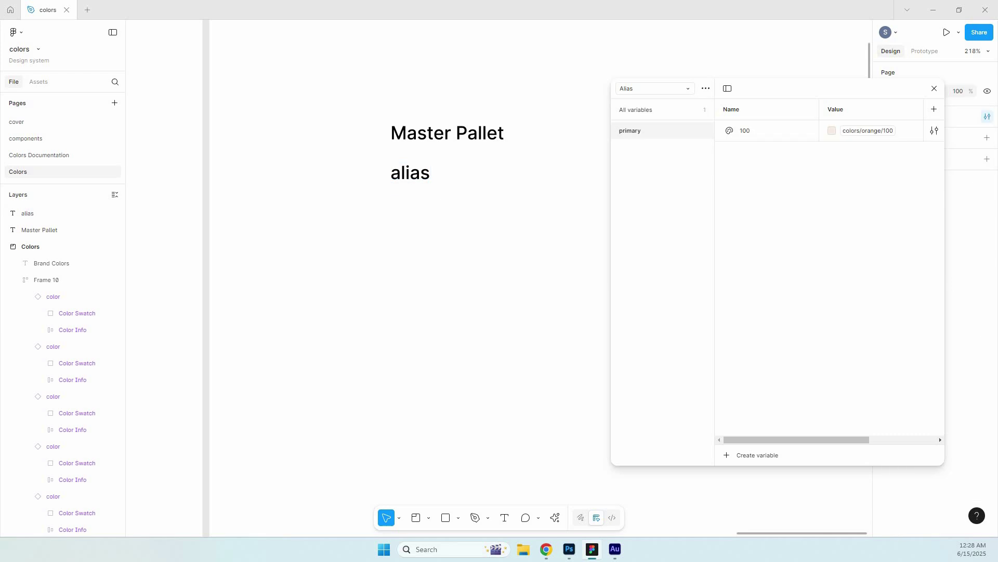
pyautogui.click(771, 130)
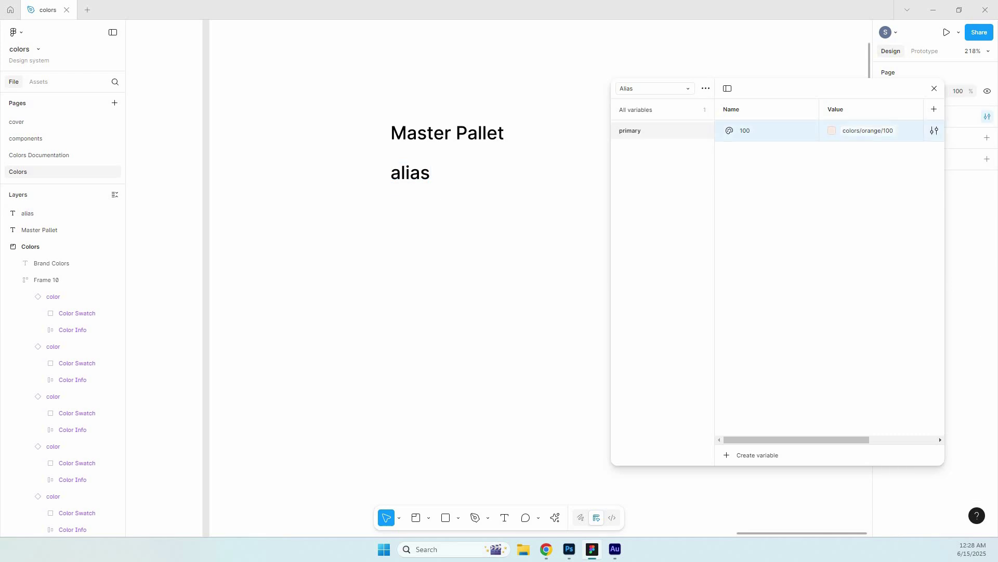
pyautogui.hotkey('ctrl', 'd')
pyautogui.hotkey('ctrl', 'd')
pyautogui.hotkey('ctrl', 'd')
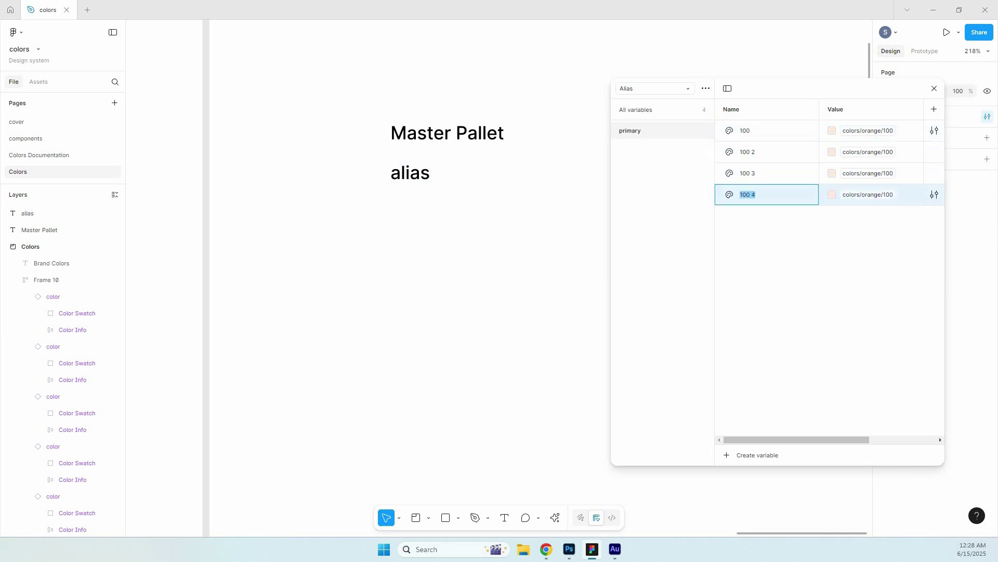
pyautogui.hotkey('ctrl', 'd')
pyautogui.hotkey('ctrl', 'd')
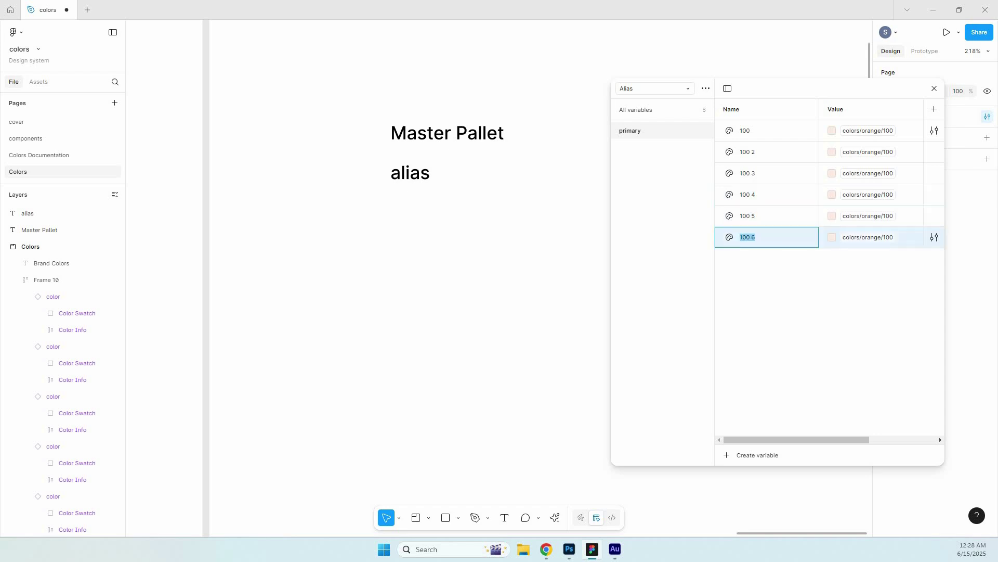
pyautogui.hotkey('ctrl', 'd')
pyautogui.hotkey('ctrl', 'd')
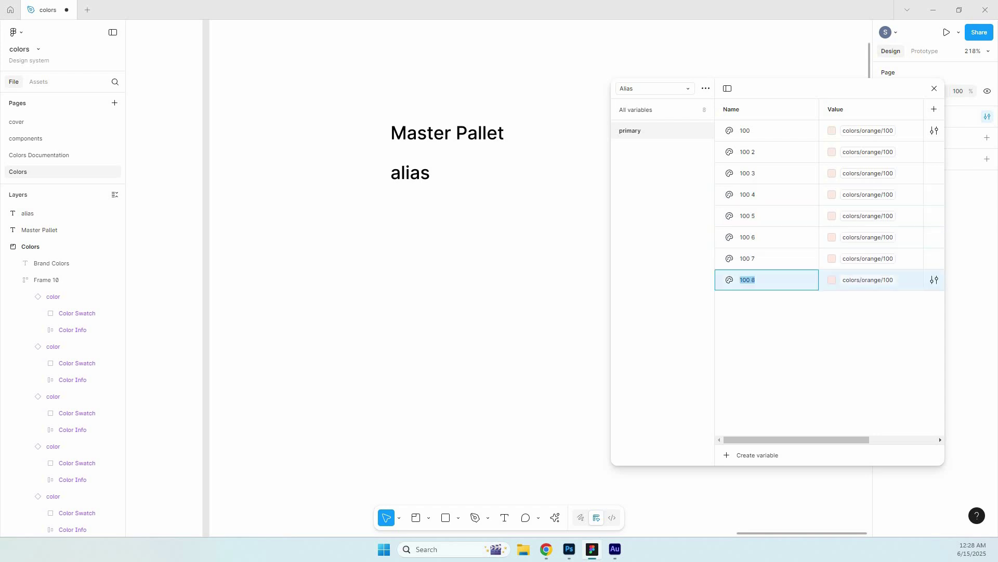
# Rename the first three duplicates in the primary group as 200, 300 and 400.
pyautogui.click(748, 151)
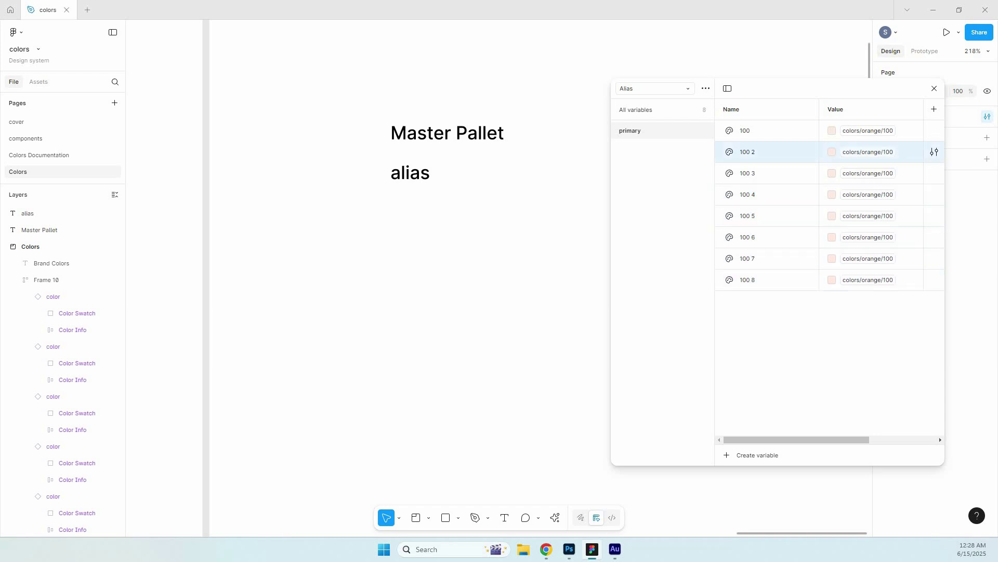
pyautogui.doubleClick(769, 151)
pyautogui.write('200')
pyautogui.press('Return')
pyautogui.doubleClick(749, 173)
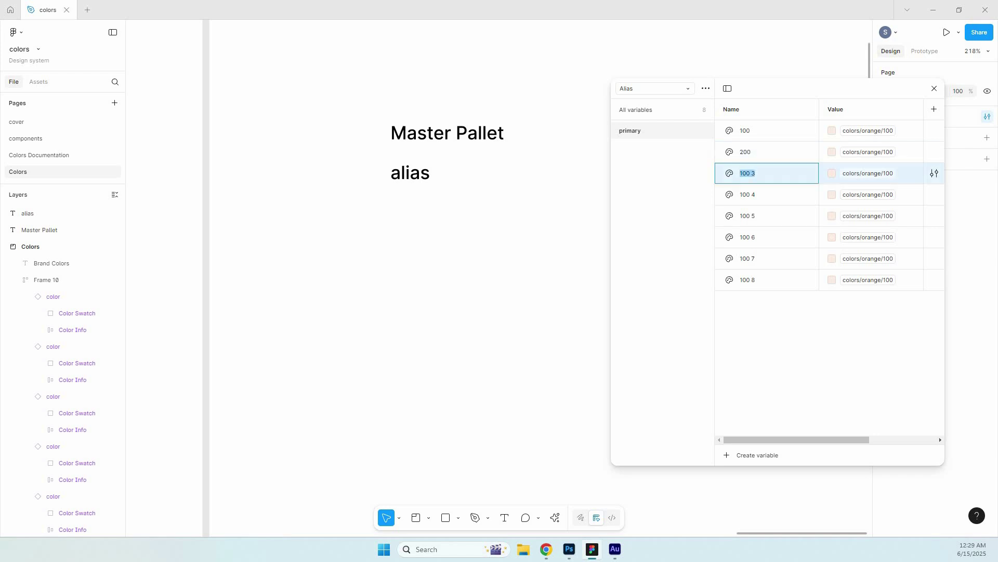
pyautogui.write('2')
pyautogui.write('300')
pyautogui.press('Return')
pyautogui.doubleClick(749, 194)
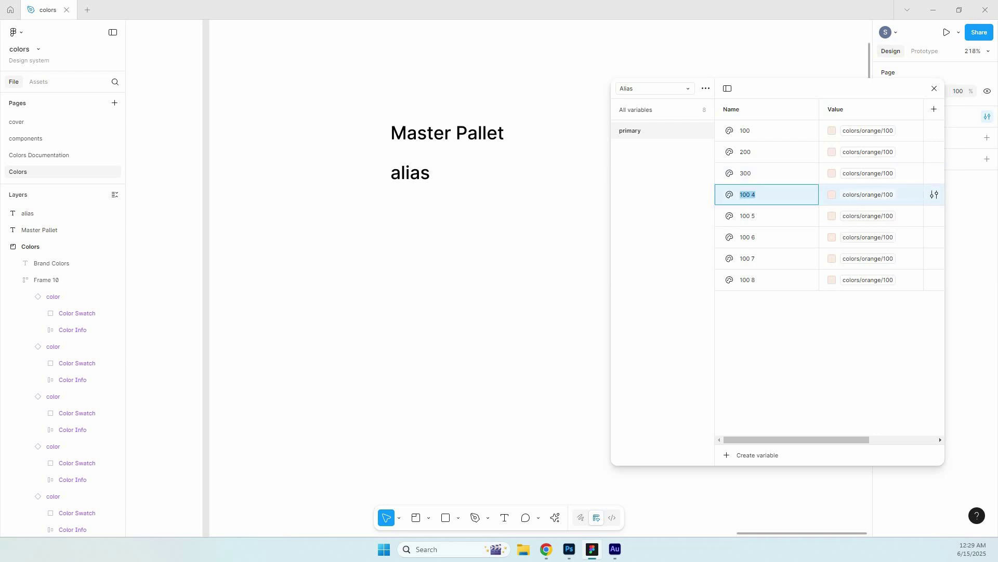
pyautogui.write('400')
pyautogui.press('Return')
# Rename the remaining four duplicates in the primary group as 500, 600, 700 and 800.
pyautogui.doubleClick(748, 216)
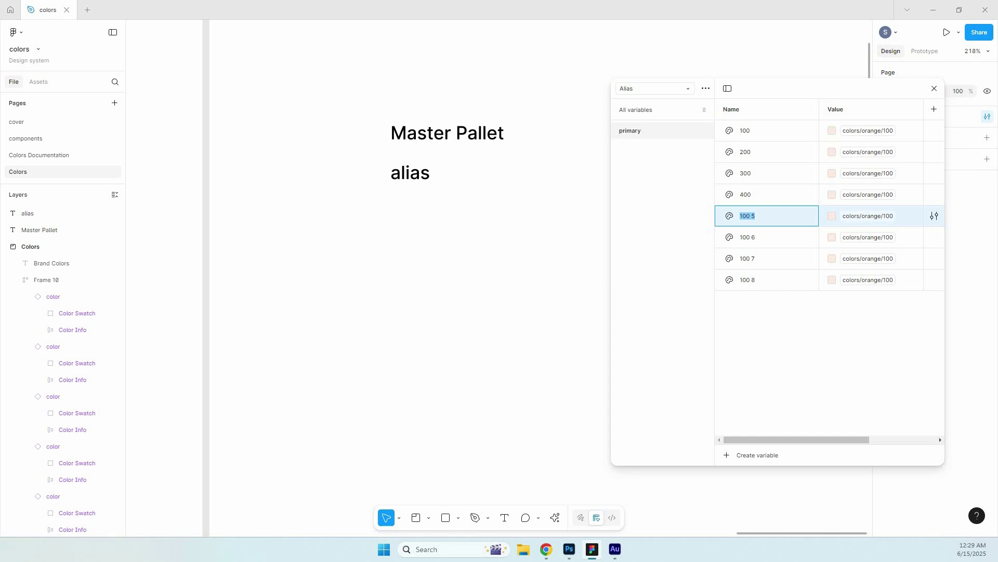
pyautogui.write('500')
pyautogui.press('Return')
pyautogui.doubleClick(747, 237)
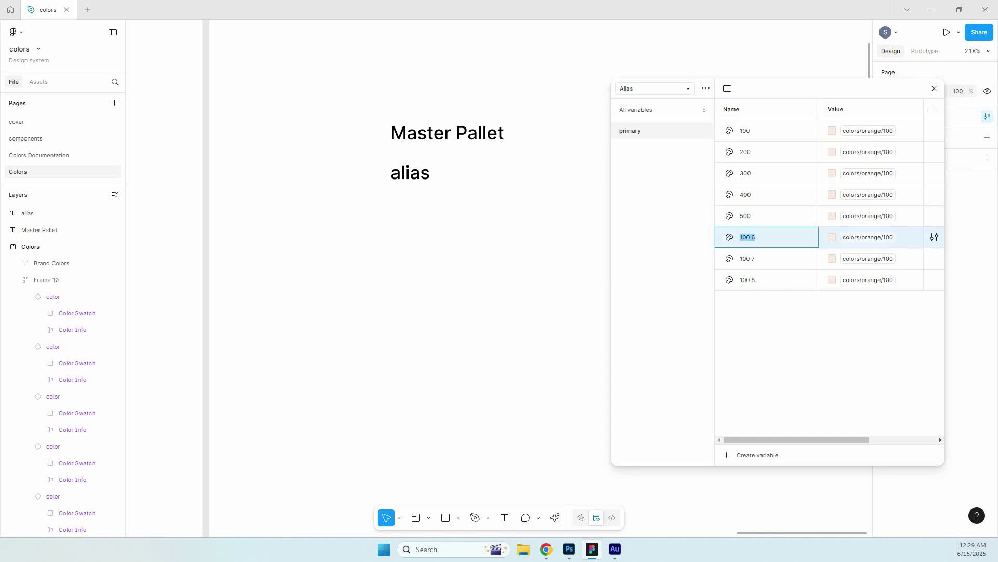
pyautogui.write('600')
pyautogui.press('Return')
pyautogui.doubleClick(748, 259)
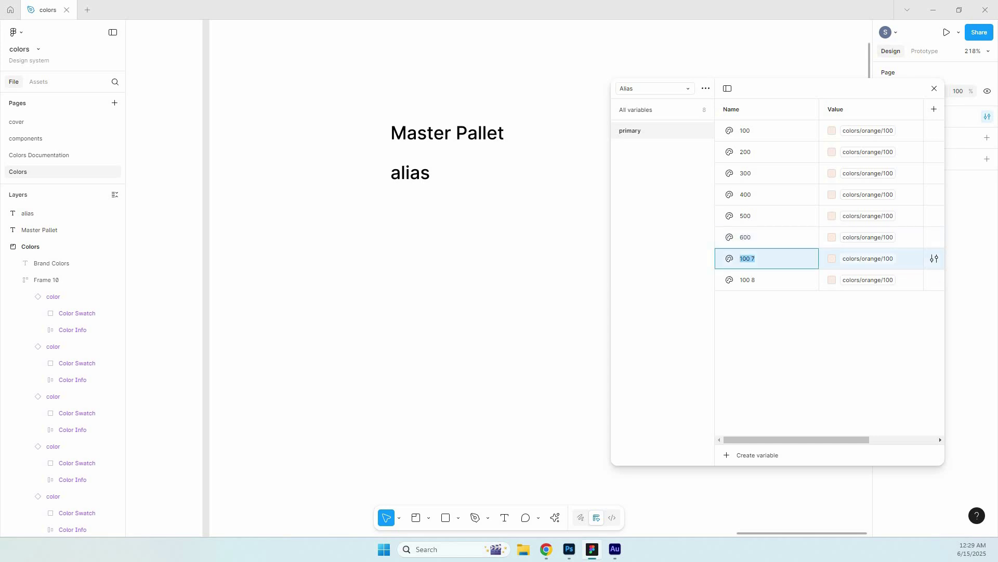
pyautogui.write('700')
pyautogui.press('Return')
pyautogui.press('Return')
pyautogui.write('800')
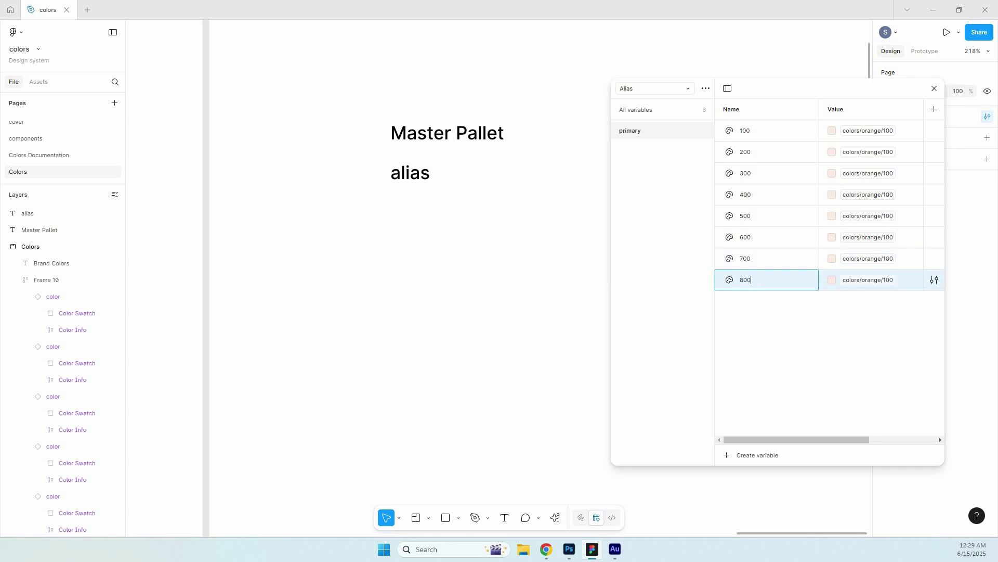
pyautogui.press('Return')
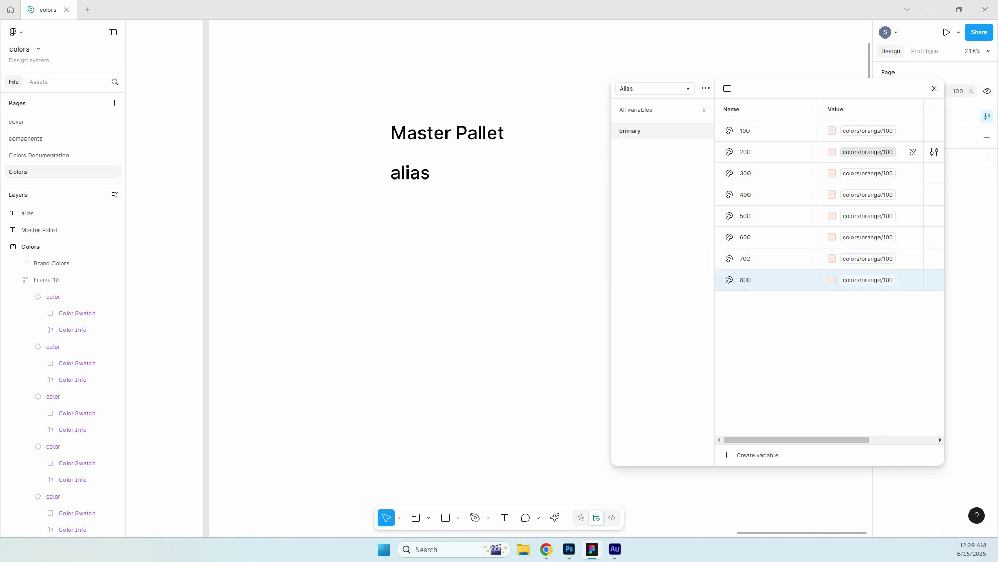
# Link primary variables 200, 300, 400 and 500 to the Master Pallet orange shades 200, 300, 400 and default respectively.
pyautogui.click(867, 152)
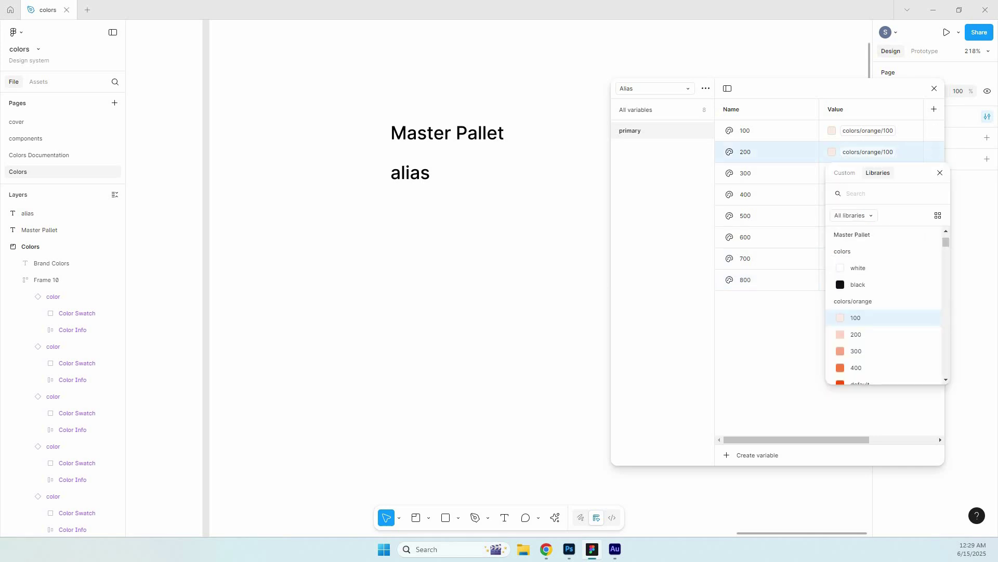
pyautogui.click(856, 335)
pyautogui.click(868, 173)
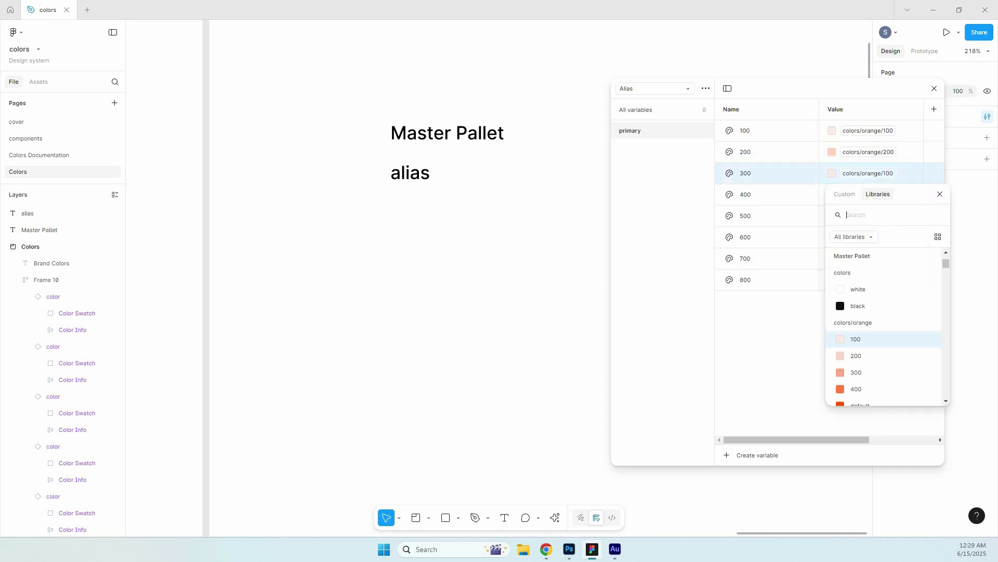
pyautogui.click(856, 373)
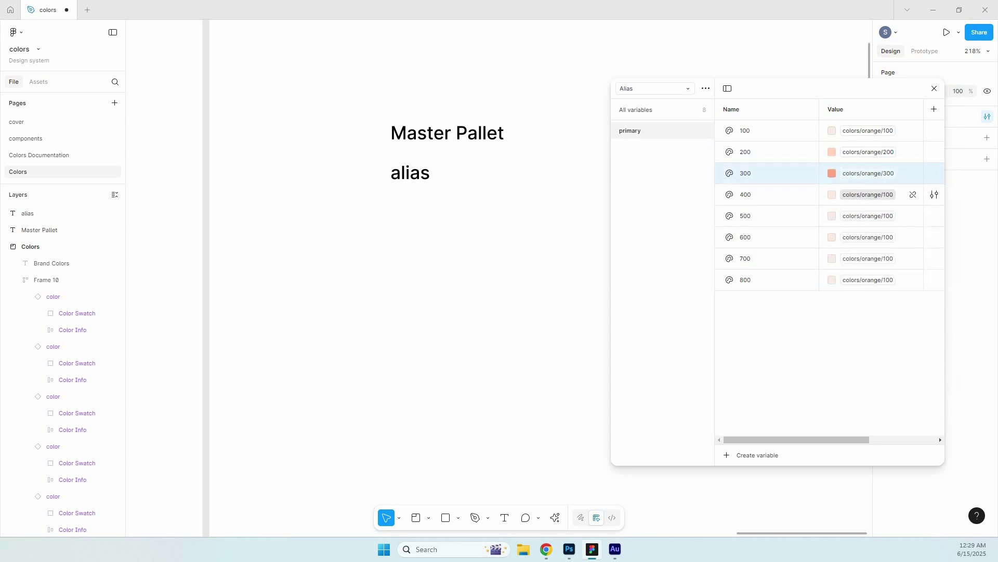
pyautogui.click(868, 195)
pyautogui.click(856, 410)
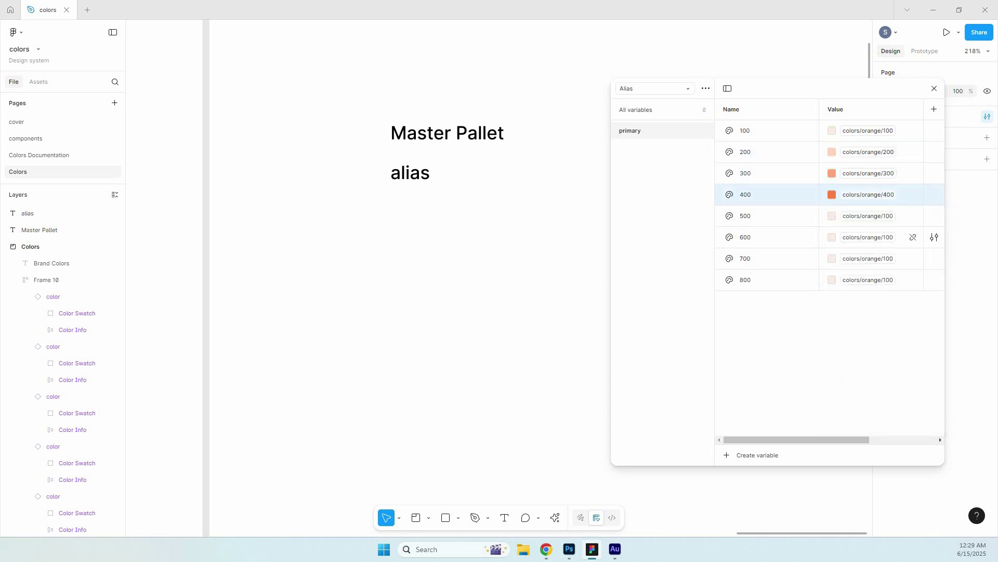
pyautogui.click(868, 216)
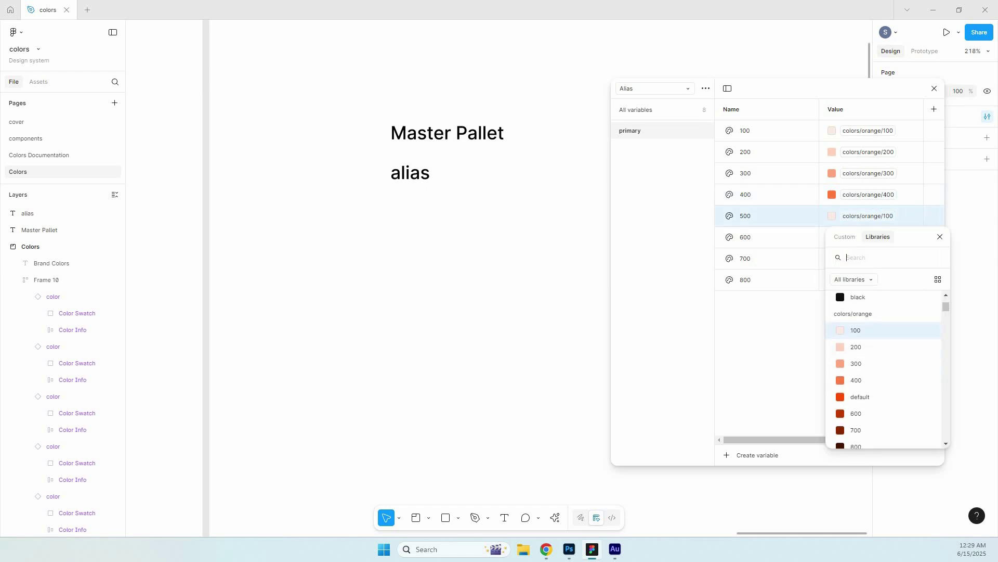
pyautogui.click(860, 397)
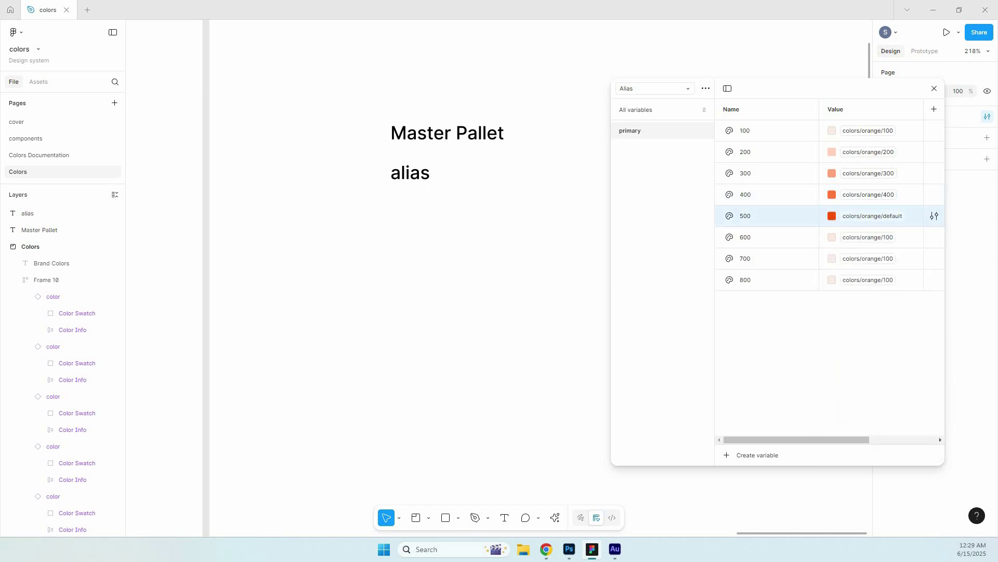
# Rename the primary group's 500 variable as default and check the naming against the orange group in Master Pallet.
pyautogui.doubleClick(745, 216)
pyautogui.write('default')
pyautogui.press('Return')
pyautogui.click(655, 88)
pyautogui.click(647, 101)
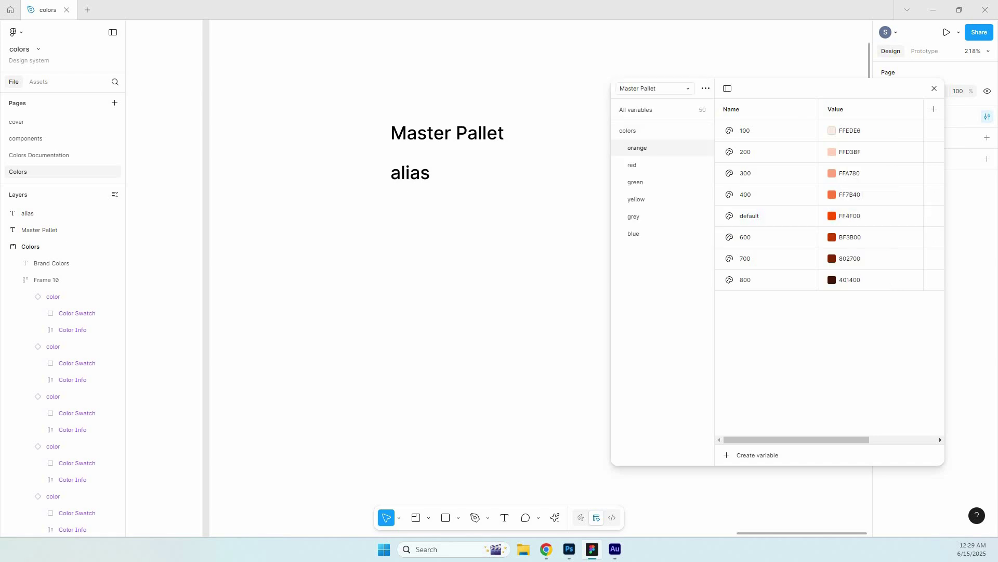
pyautogui.click(655, 88)
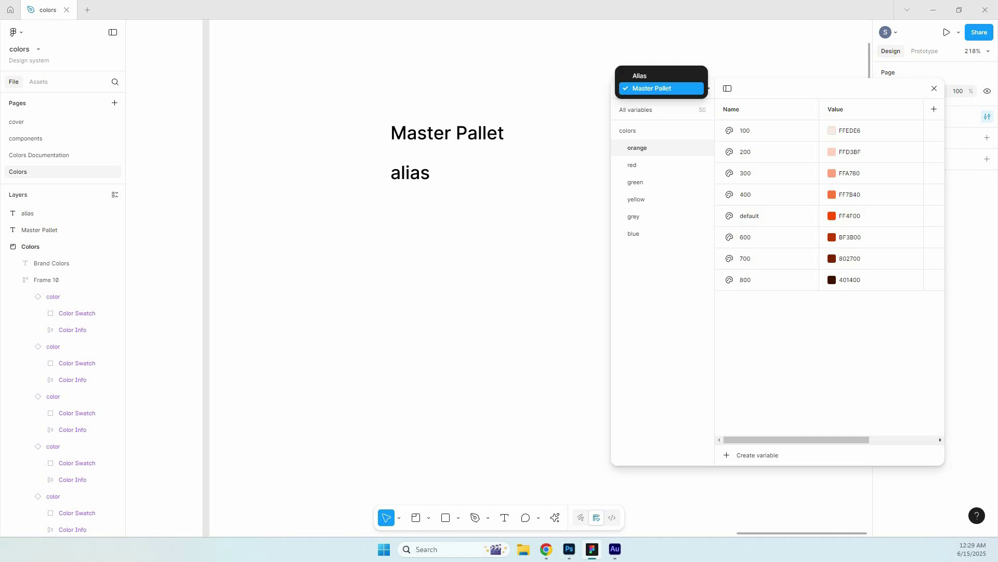
pyautogui.click(632, 76)
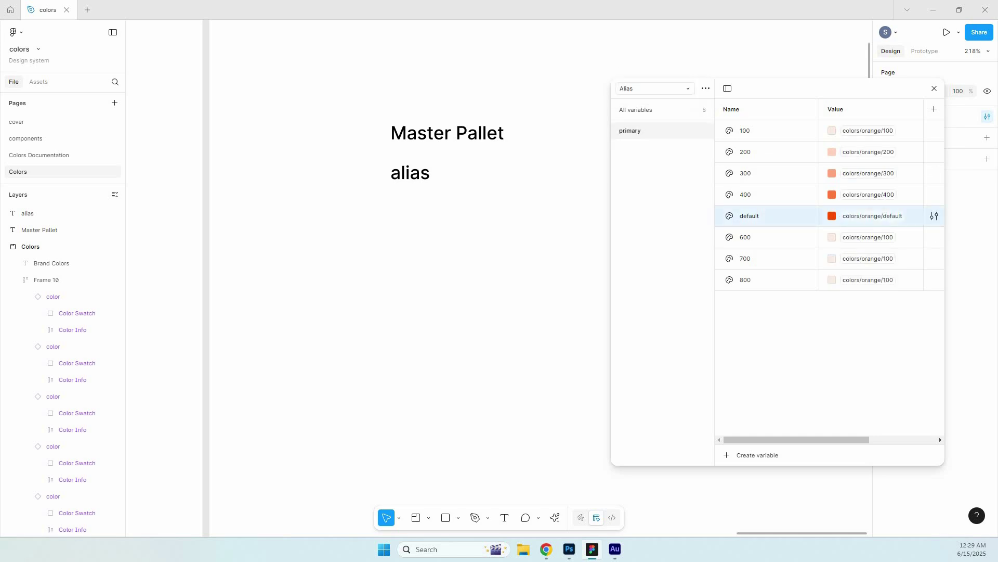
# Link primary variables 600, 700 and 800 to the Master Pallet orange shades 600, 700 and 800 respectively.
pyautogui.click(868, 237)
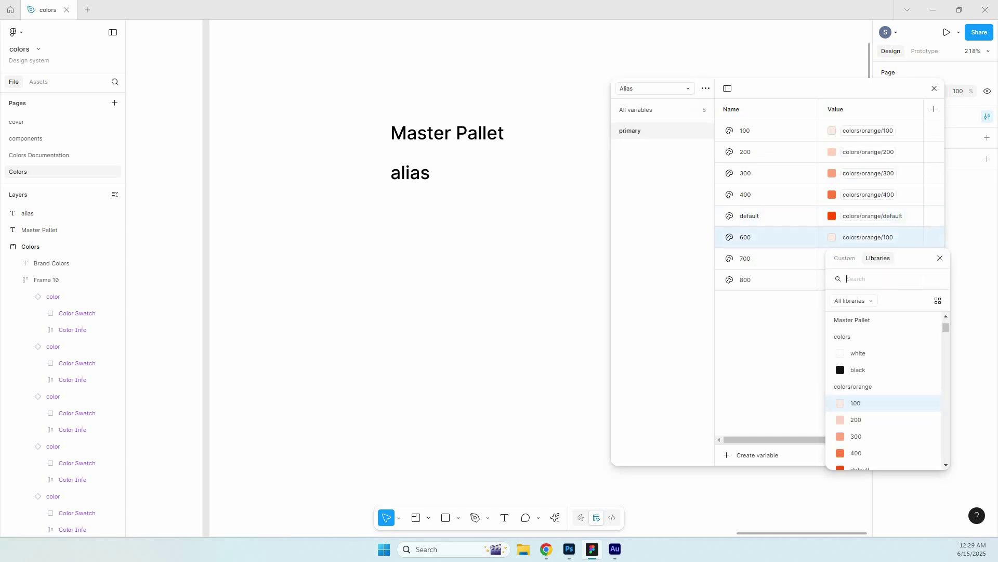
pyautogui.scroll(-4, 858, 382)
pyautogui.click(855, 382)
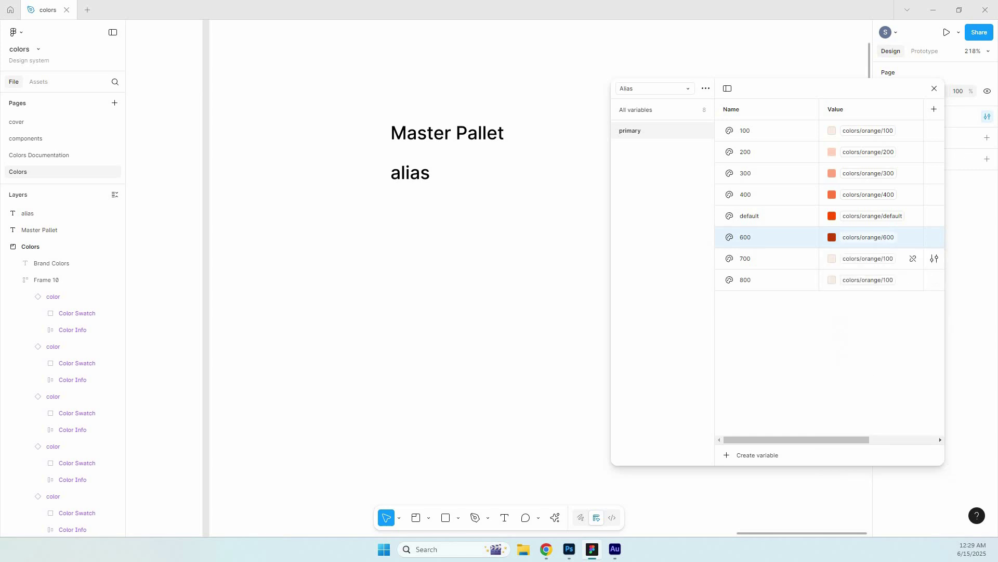
pyautogui.click(868, 258)
pyautogui.scroll(-4, 884, 411)
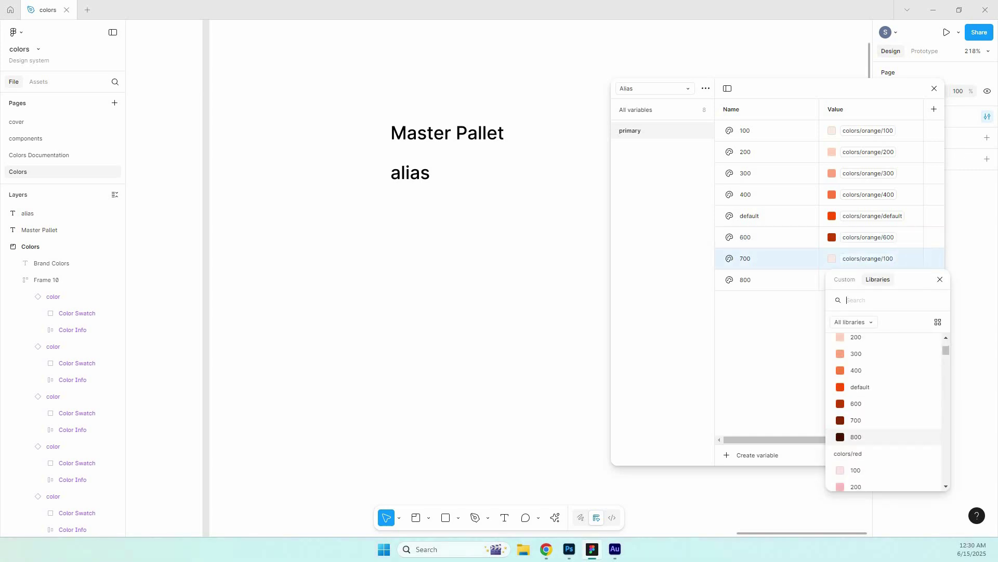
pyautogui.click(856, 417)
pyautogui.click(867, 280)
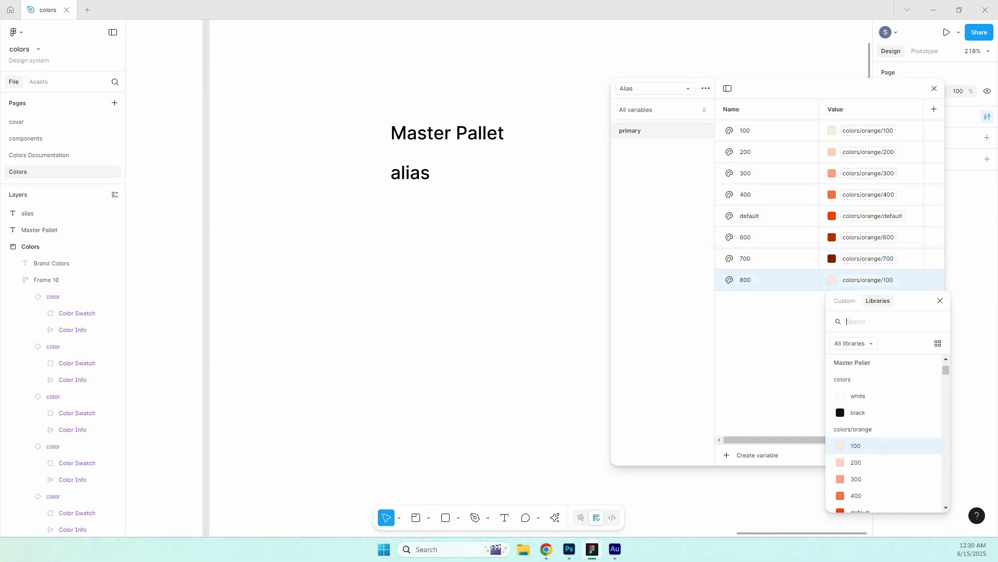
pyautogui.scroll(-1, 884, 427)
pyautogui.scroll(-2, 884, 477)
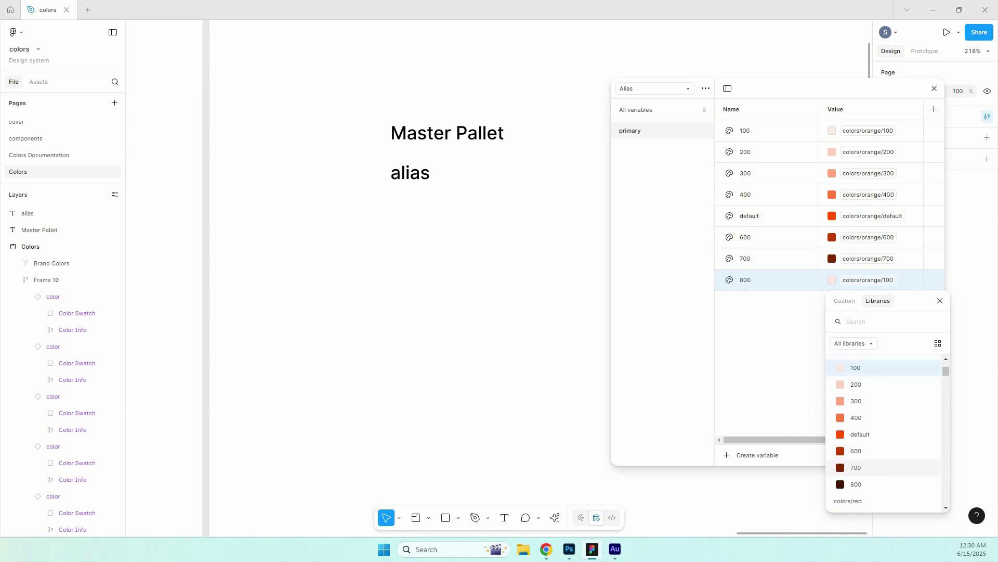
pyautogui.click(884, 458)
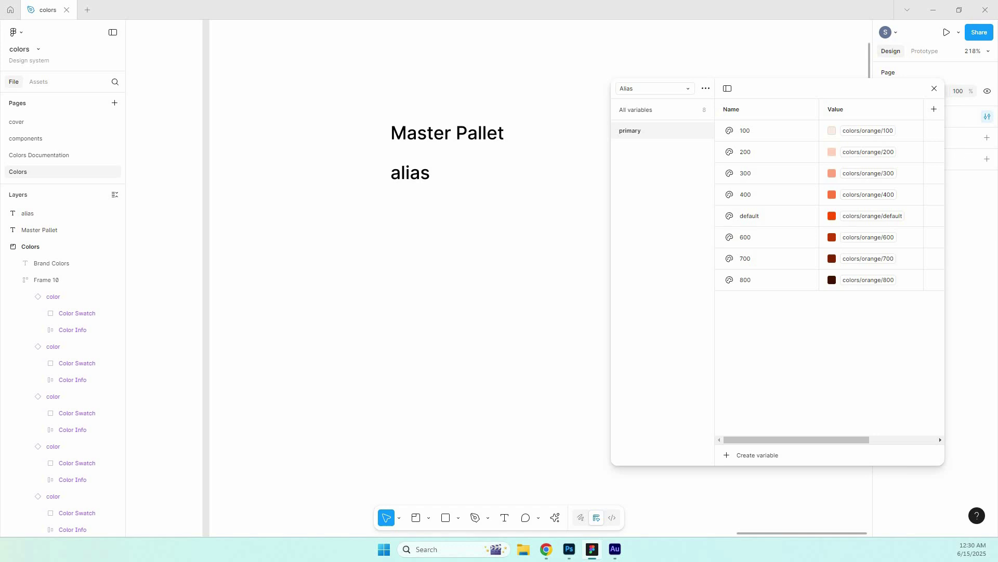
# Duplicate the primary group in the Alias collection and rename the copy as error.
pyautogui.rightClick(672, 131)
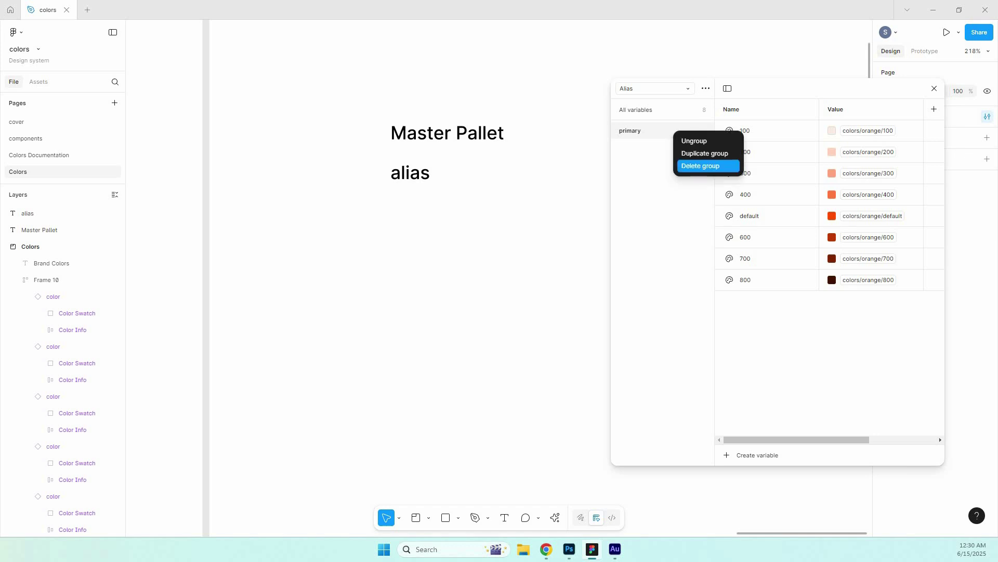
pyautogui.click(705, 153)
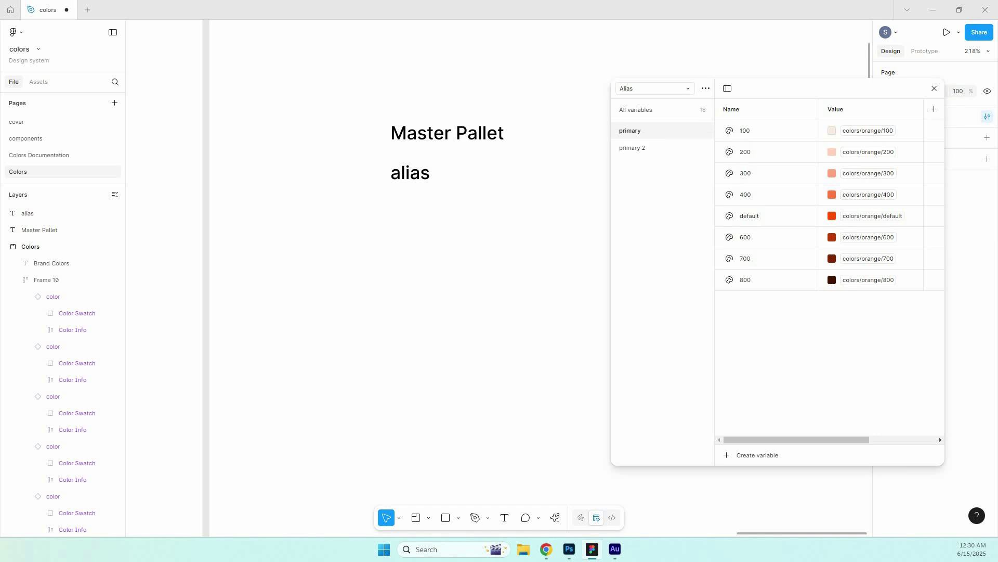
pyautogui.doubleClick(643, 148)
pyautogui.write('er')
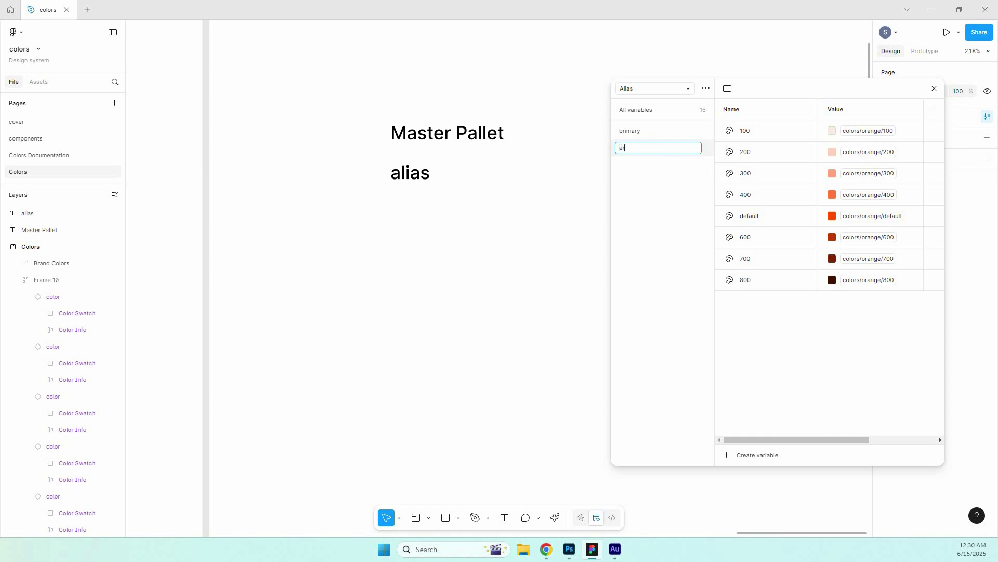
pyautogui.write('ror')
pyautogui.press('Return')
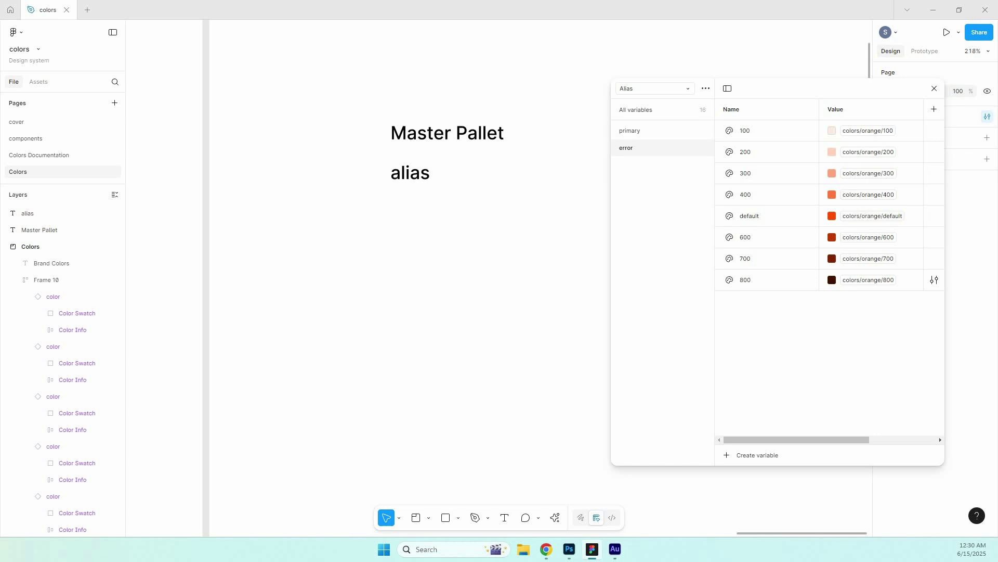
# Link error variables 100, 200, 300 and 400 to the Master Pallet red shades 100, 200, 300 and 400 respectively.
pyautogui.click(868, 131)
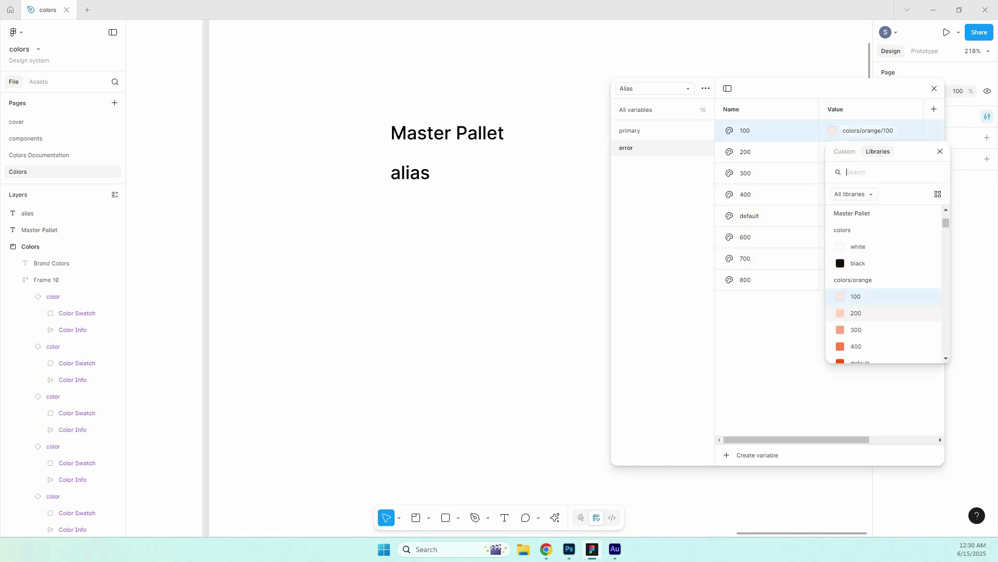
pyautogui.scroll(-5, 884, 286)
pyautogui.click(856, 290)
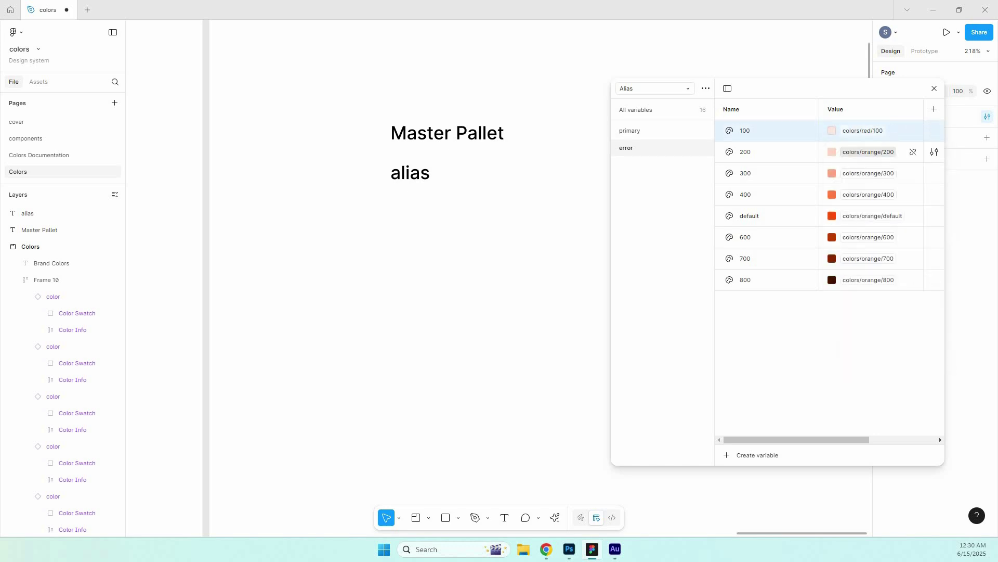
pyautogui.click(868, 152)
pyautogui.scroll(-4, 884, 312)
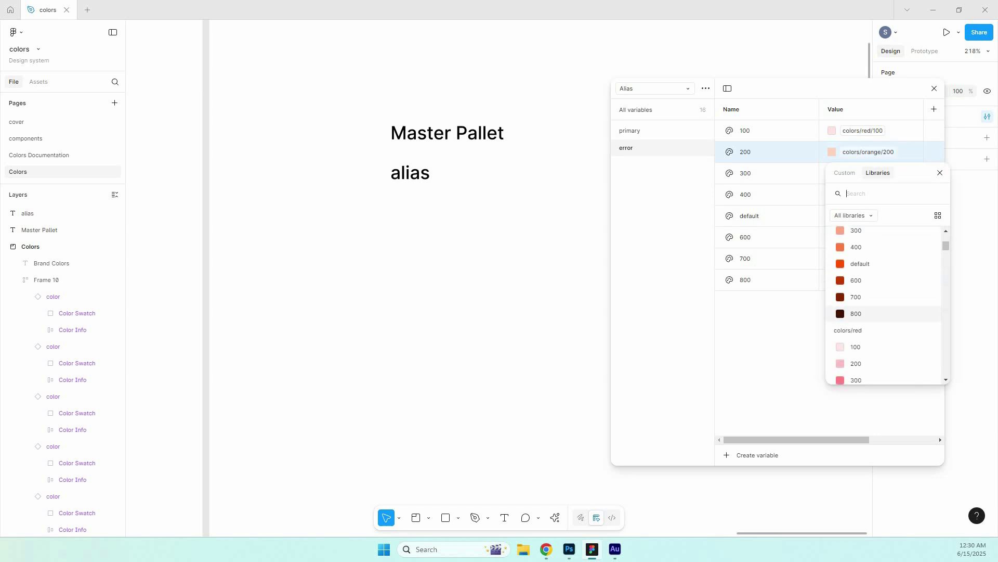
pyautogui.click(856, 311)
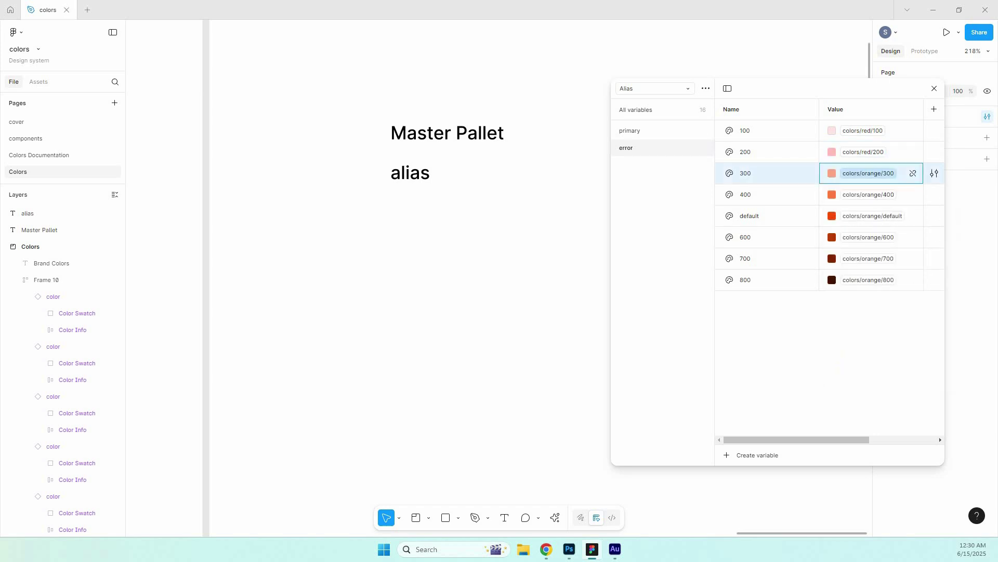
pyautogui.click(869, 173)
pyautogui.scroll(-5, 884, 333)
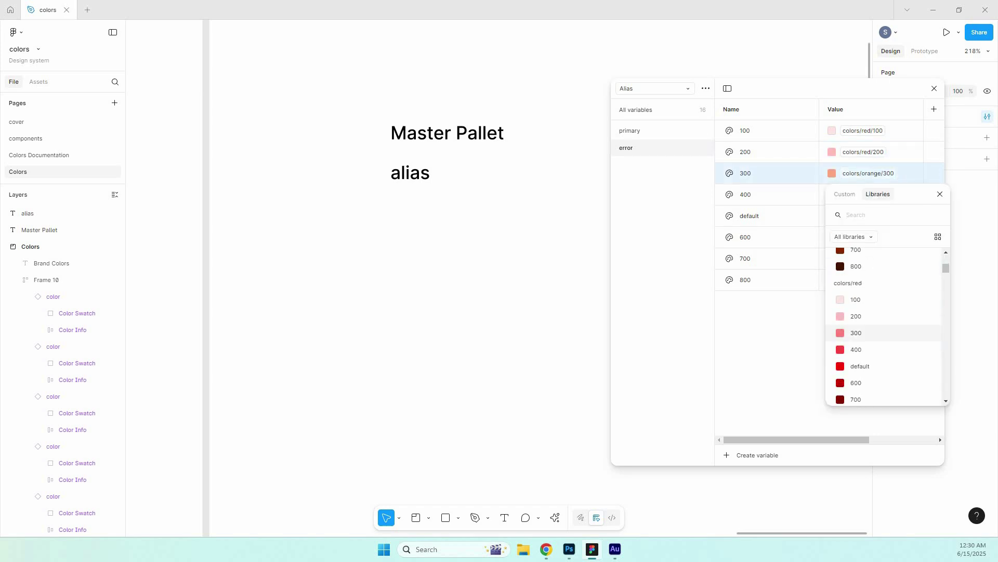
pyautogui.click(856, 333)
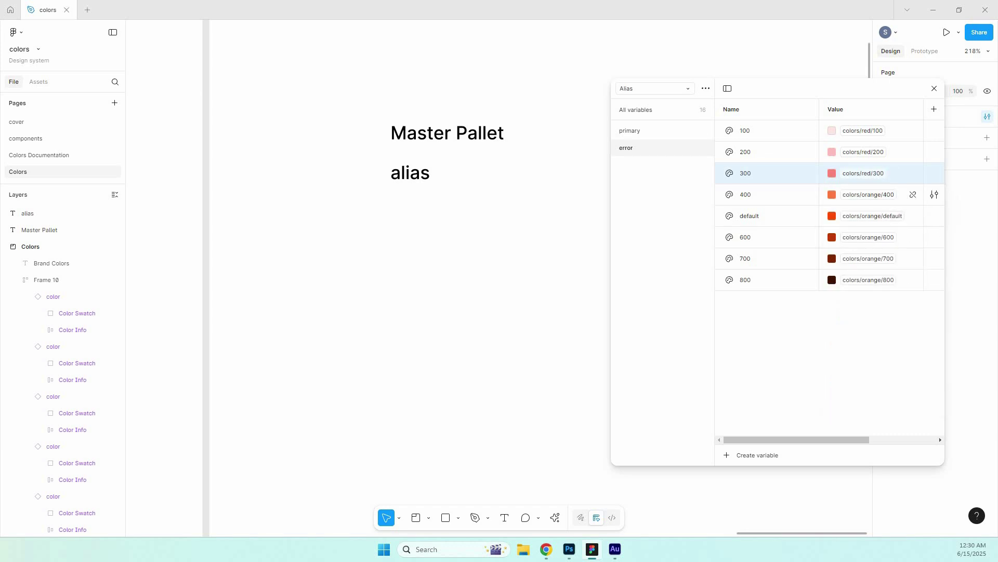
pyautogui.click(868, 195)
pyautogui.scroll(-5, 884, 344)
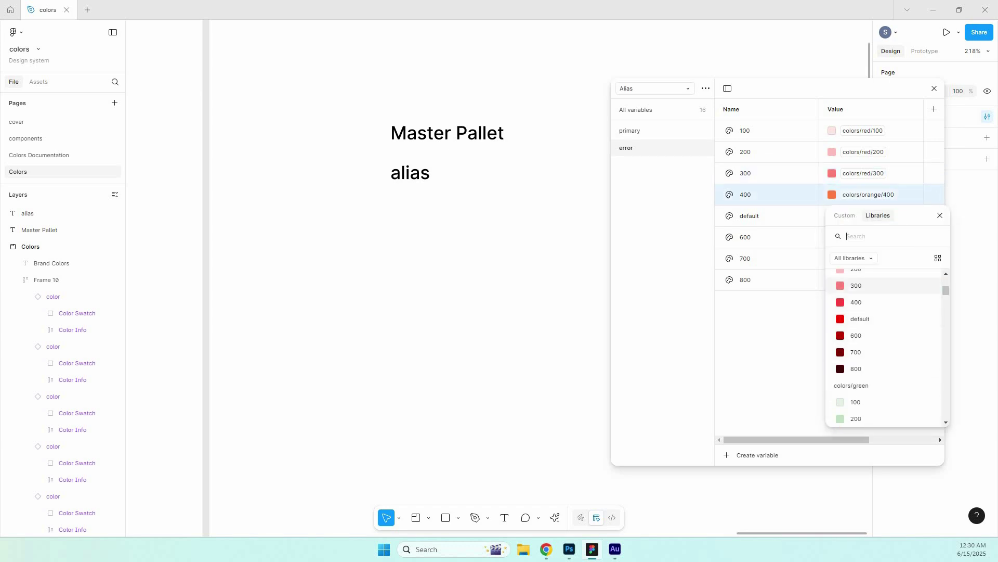
pyautogui.click(856, 302)
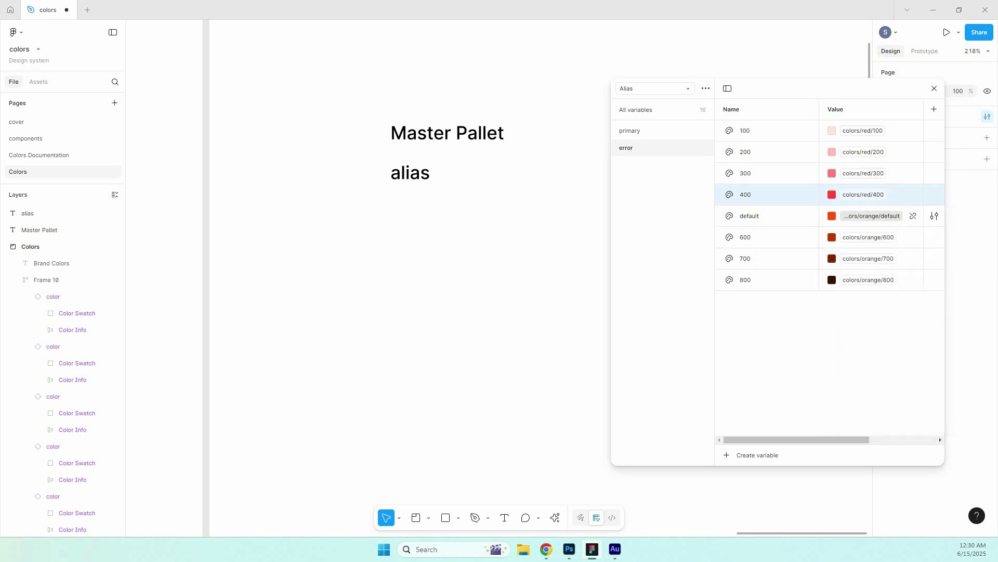
# Link error variables default, 600, 700 and 800 to the Master Pallet red shades default, 600, 700 and 800 respectively.
pyautogui.click(873, 216)
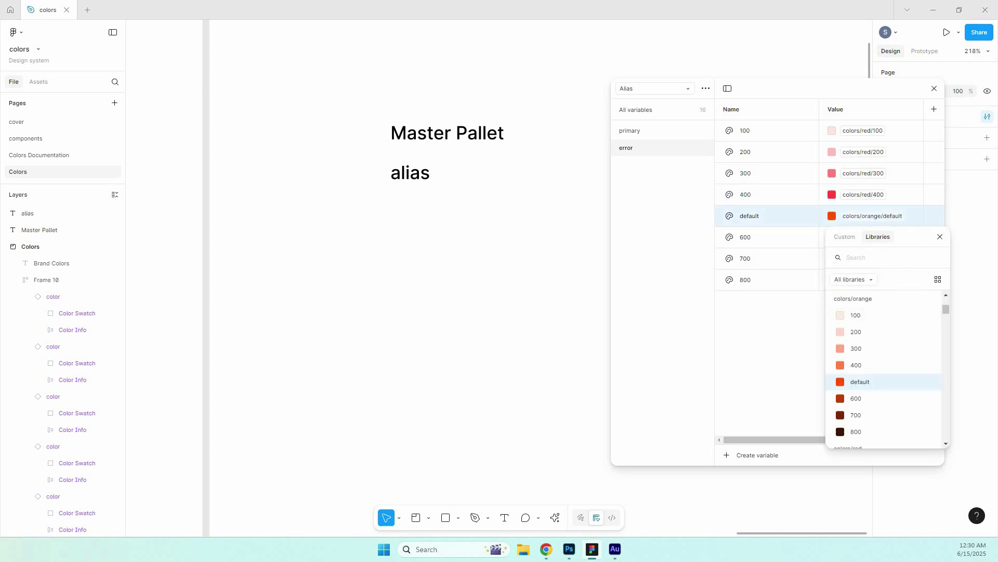
pyautogui.scroll(-5, 884, 364)
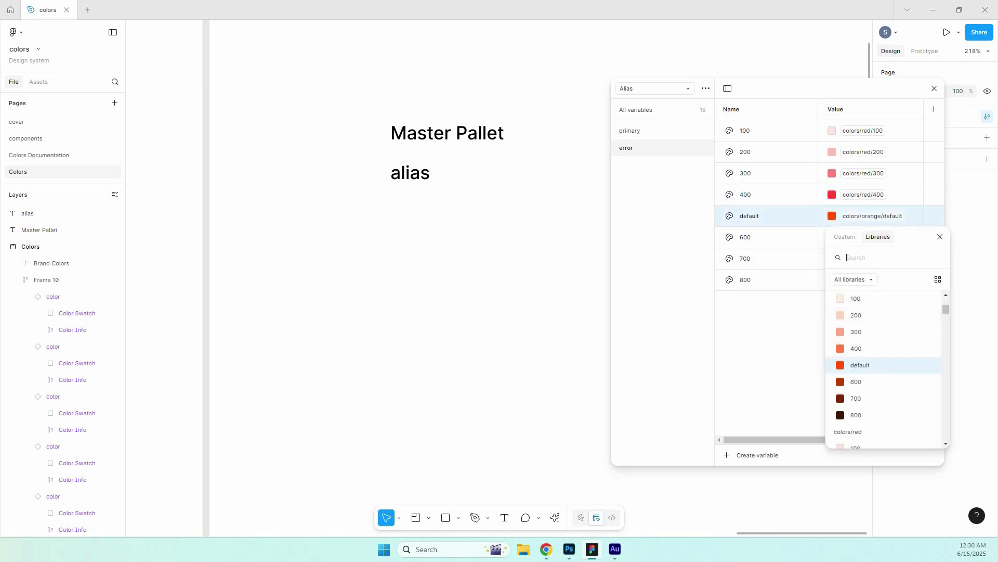
pyautogui.click(860, 378)
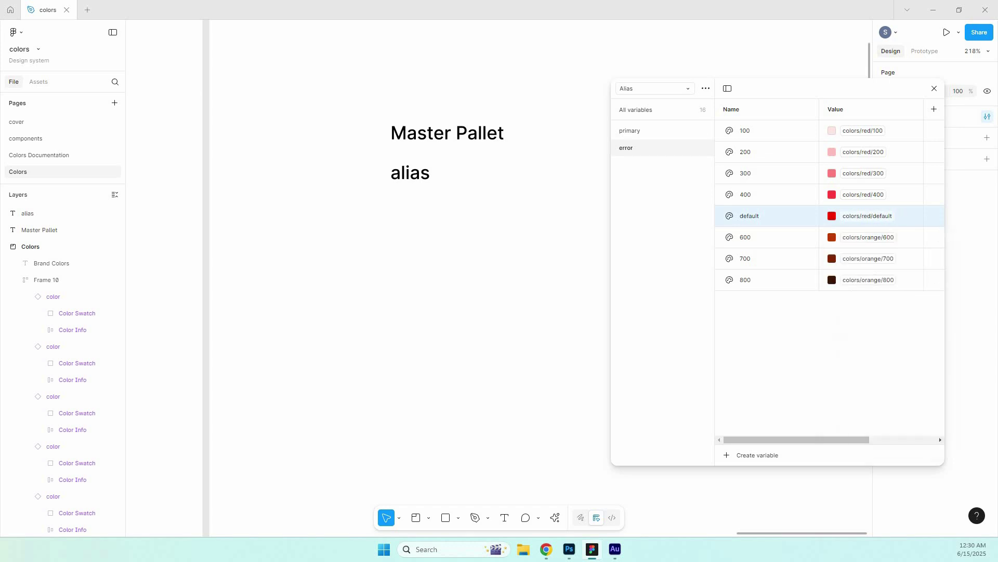
pyautogui.click(868, 237)
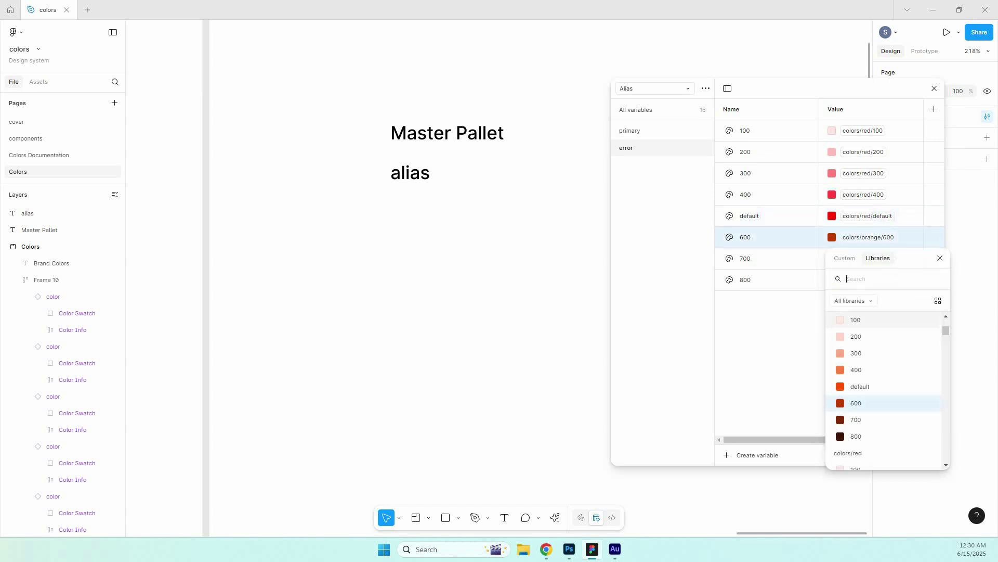
pyautogui.scroll(-5, 884, 406)
pyautogui.click(856, 448)
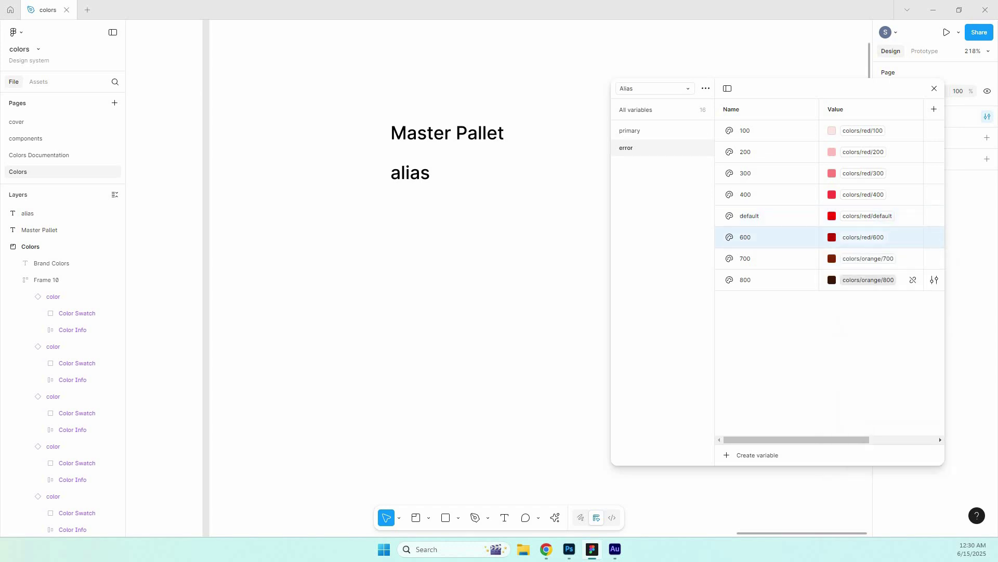
pyautogui.click(869, 259)
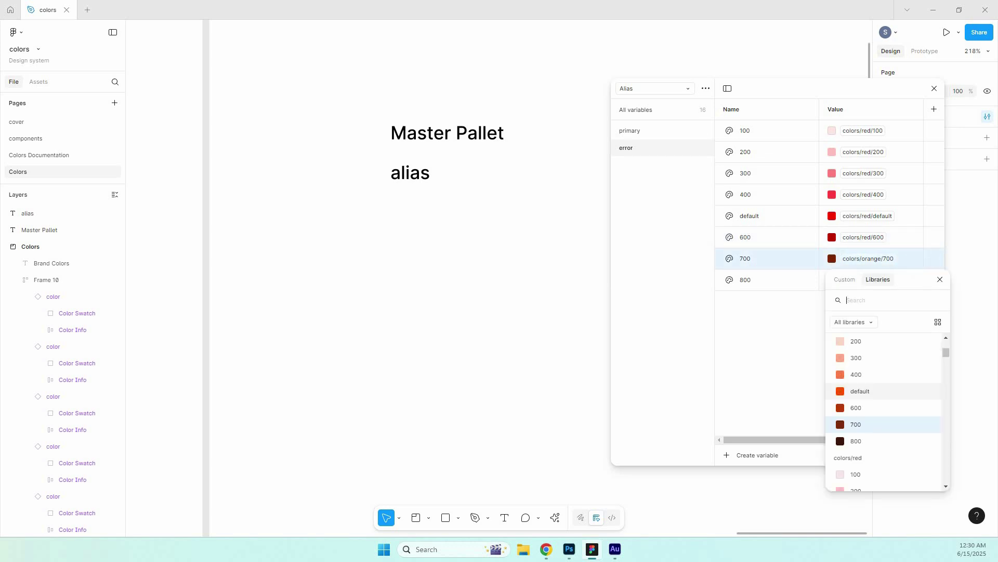
pyautogui.scroll(-3, 884, 411)
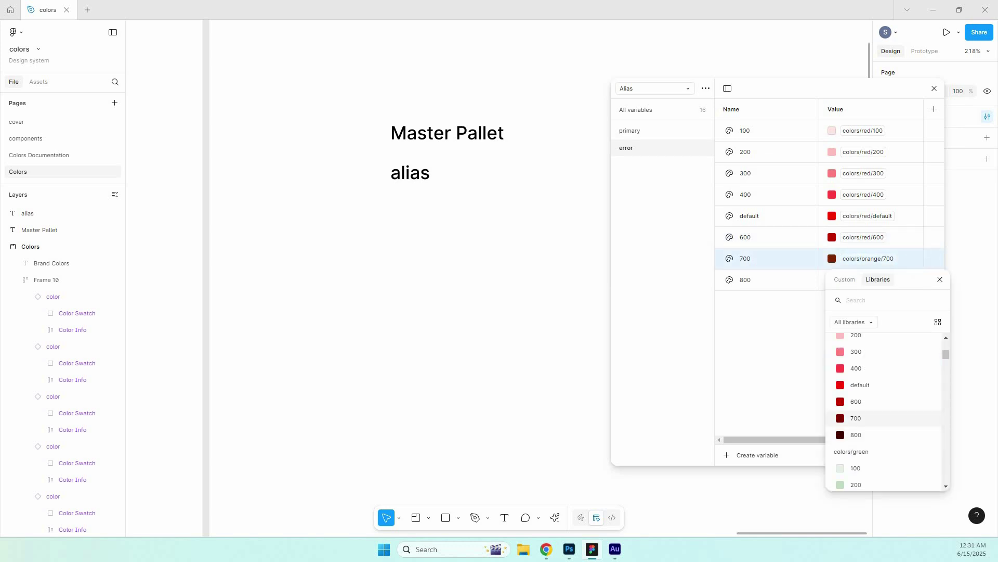
pyautogui.click(856, 418)
pyautogui.click(868, 280)
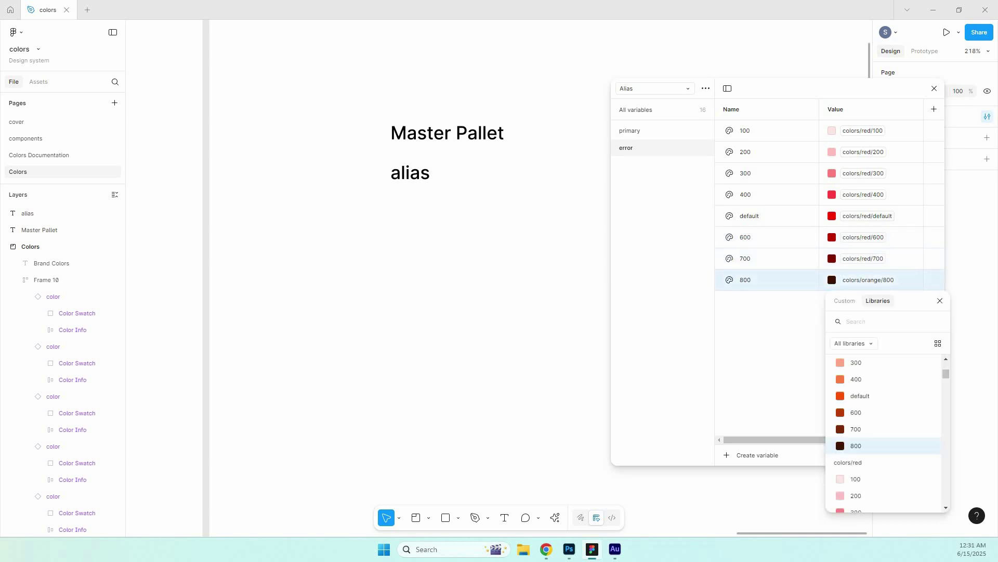
pyautogui.scroll(-3, 884, 432)
pyautogui.click(863, 440)
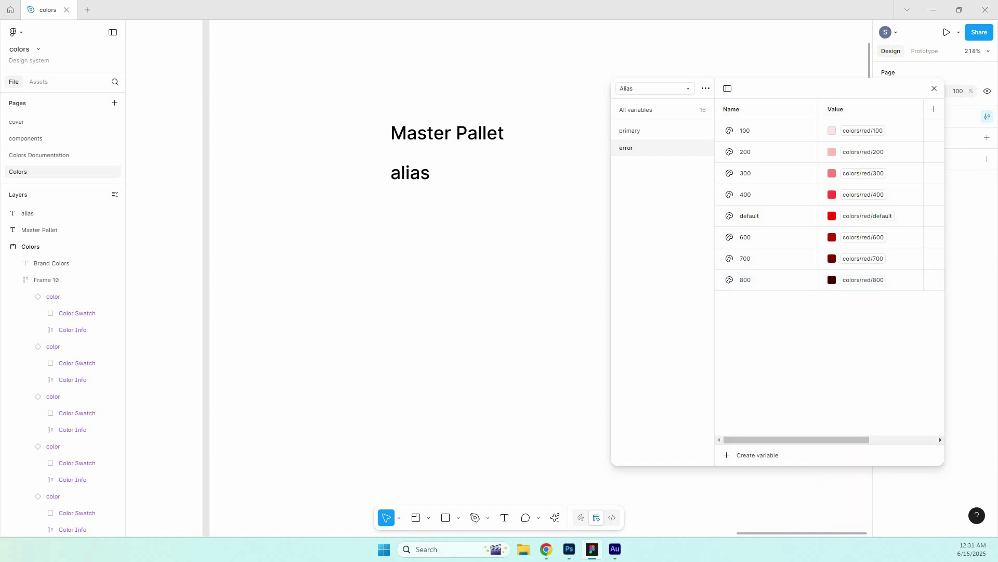
# Duplicate the error group in the Alias collection and rename the copy as success.
pyautogui.rightClick(654, 150)
pyautogui.click(685, 171)
pyautogui.doubleClick(643, 165)
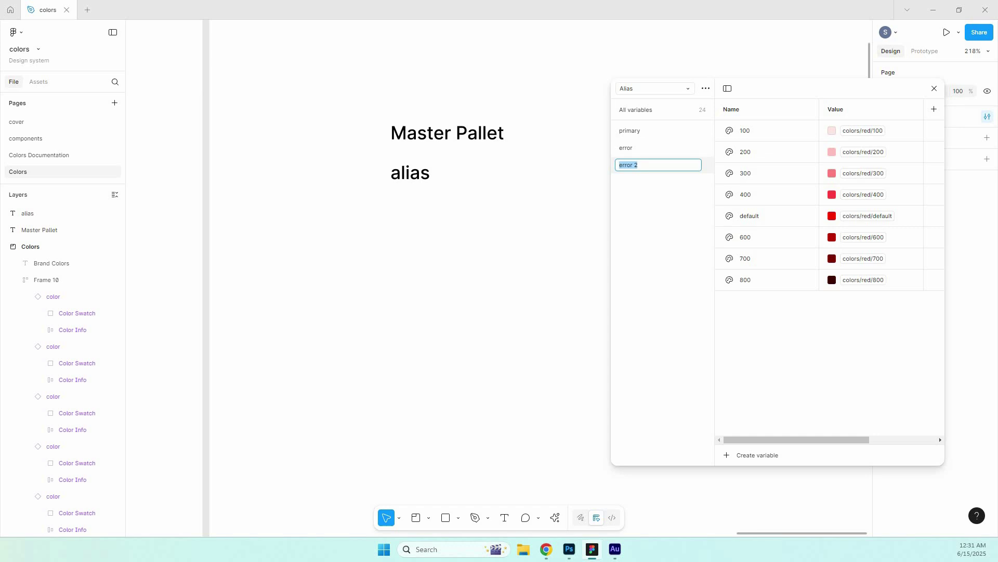
pyautogui.write('success')
pyautogui.press('Return')
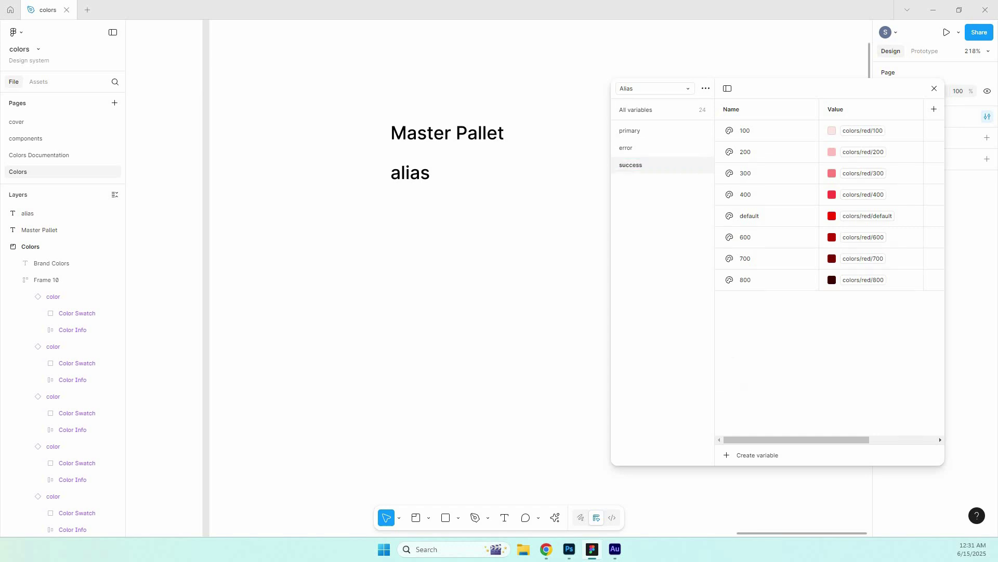
# Link success variables 100, 200, 300 and 400 to the Master Pallet green shades 100, 200, 300 and 400 respectively.
pyautogui.click(863, 131)
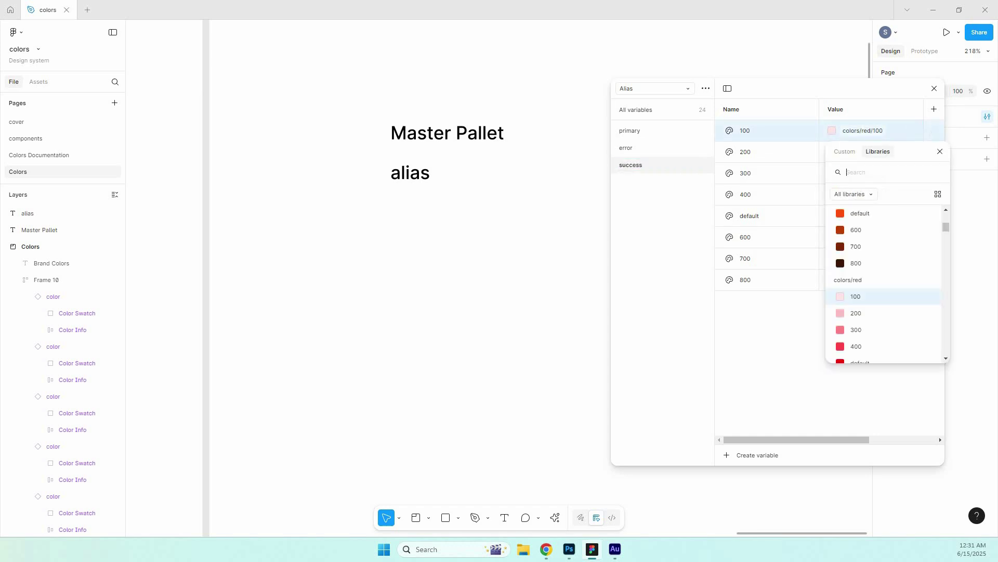
pyautogui.scroll(-5, 884, 281)
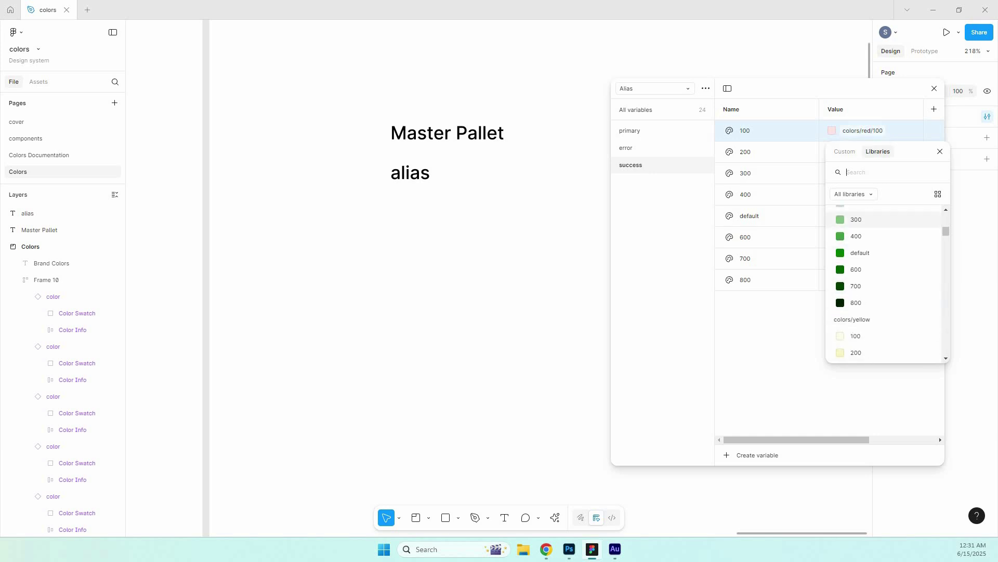
pyautogui.click(856, 290)
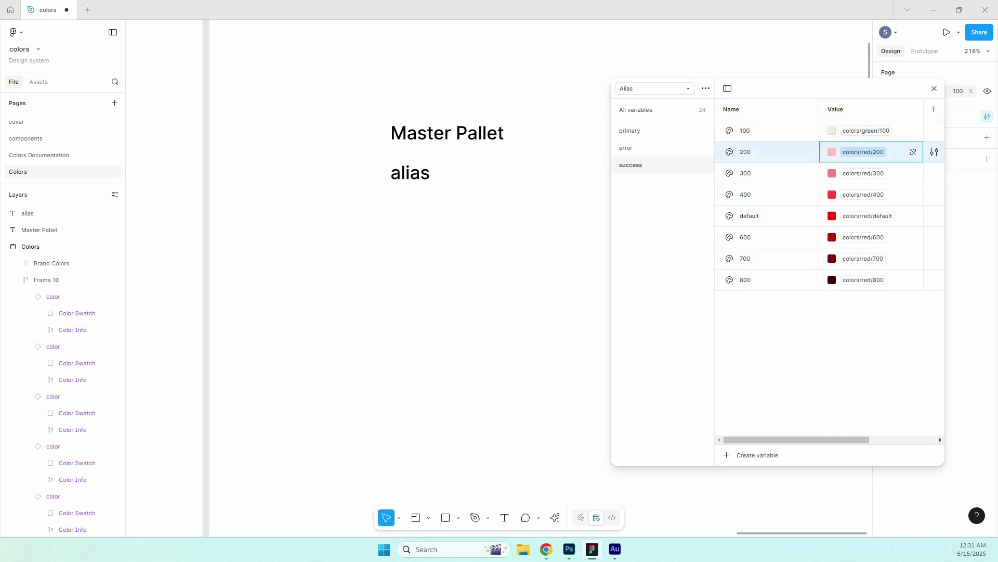
pyautogui.click(863, 152)
pyautogui.scroll(-3, 884, 306)
pyautogui.click(855, 363)
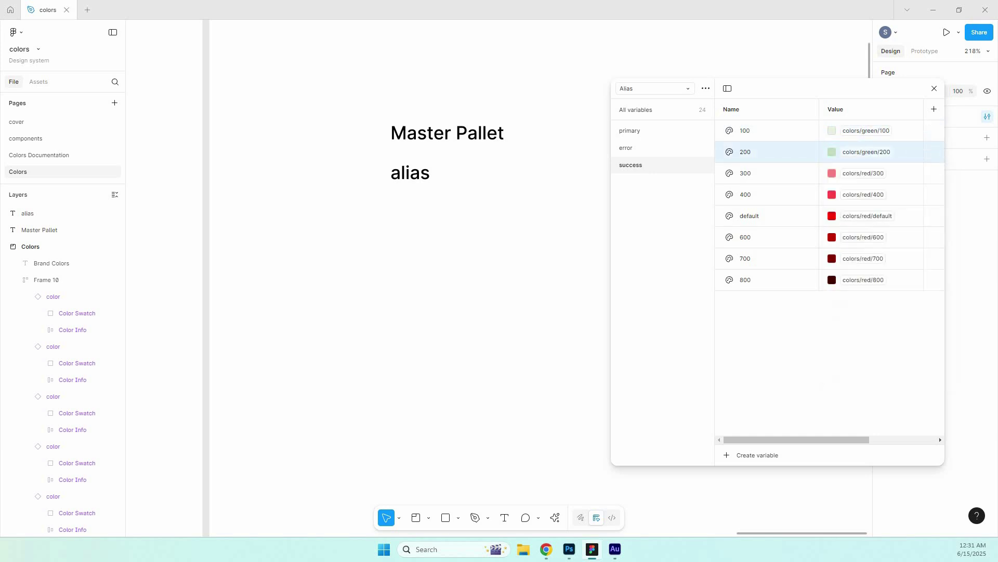
pyautogui.click(863, 173)
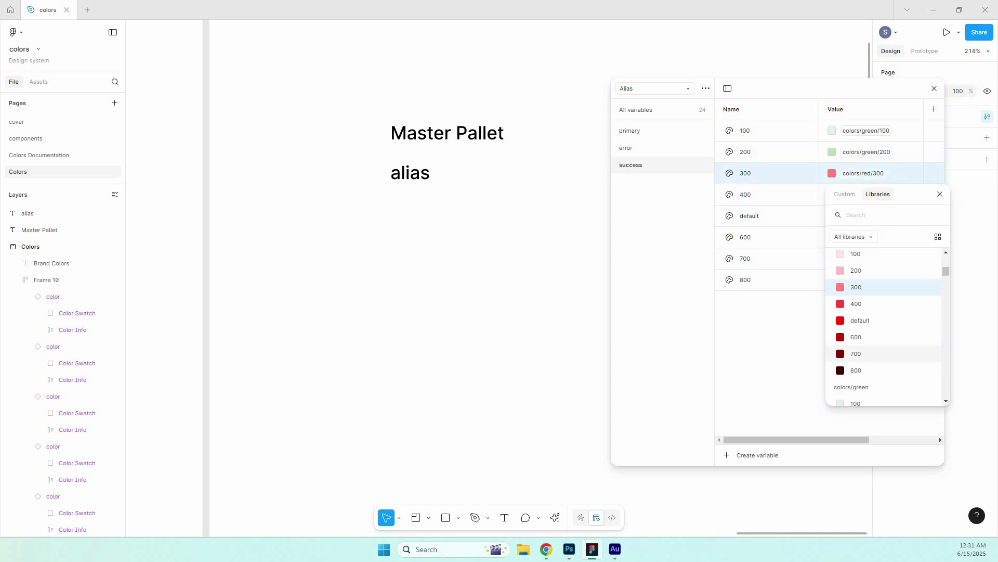
pyautogui.scroll(-2, 884, 312)
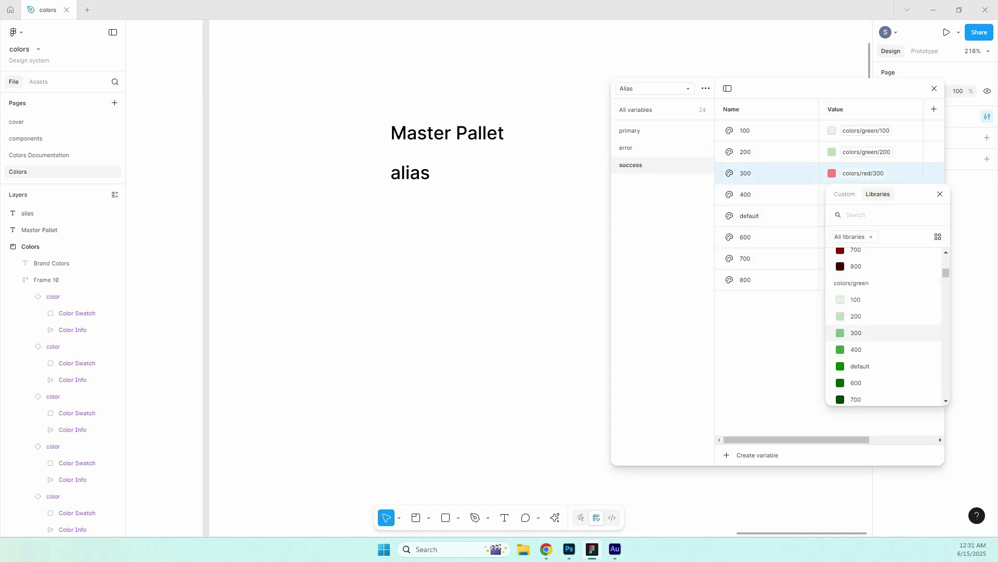
pyautogui.click(855, 331)
pyautogui.click(863, 194)
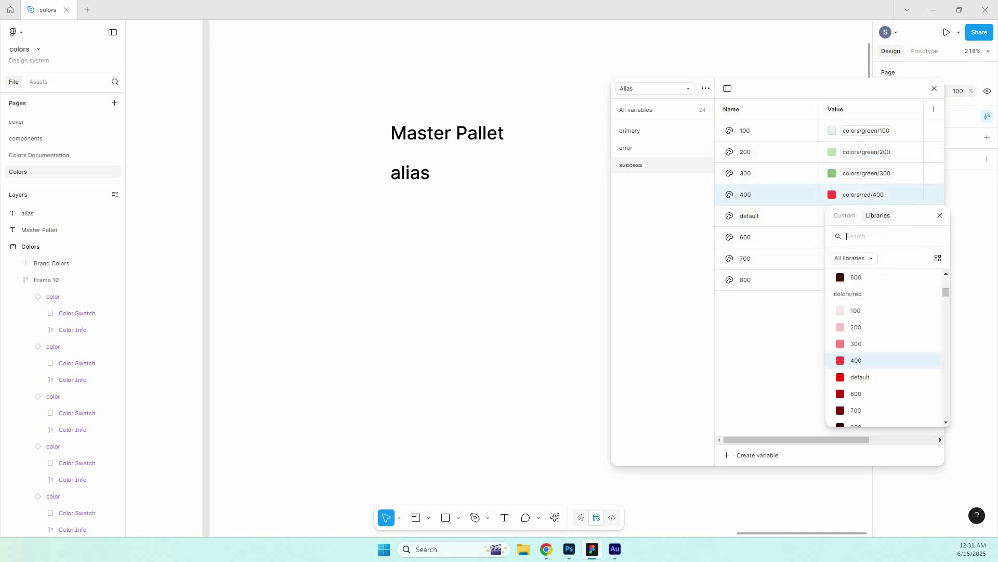
pyautogui.scroll(-3, 884, 312)
pyautogui.click(856, 302)
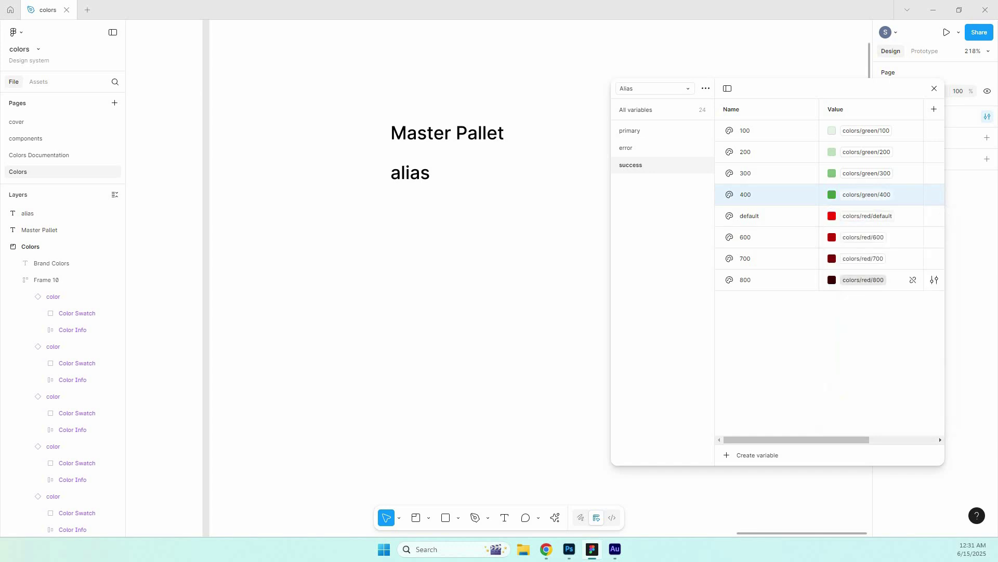
# Link the success group's default and 600 variables to the Master Pallet green default shade.
pyautogui.click(867, 216)
pyautogui.scroll(-3, 884, 364)
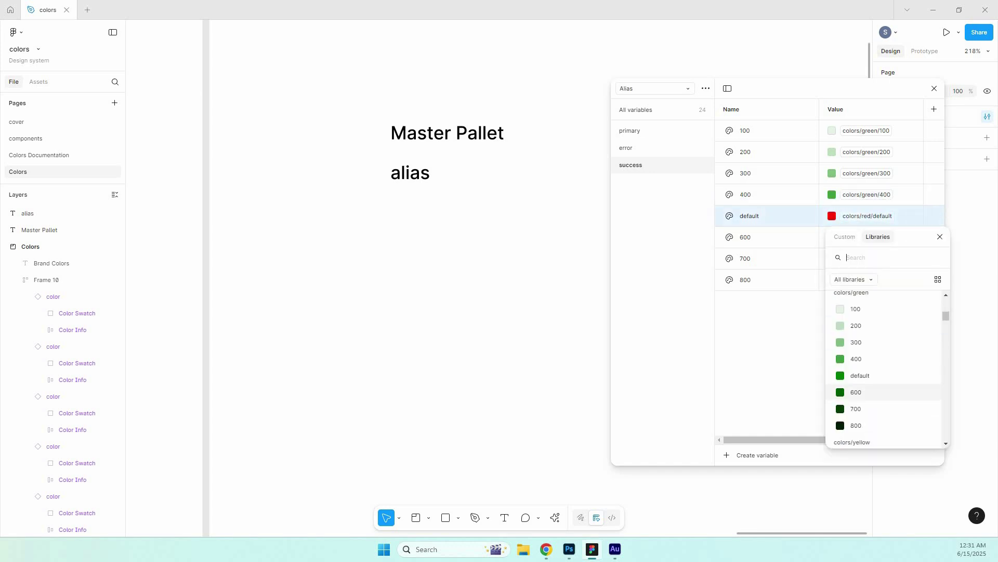
pyautogui.click(860, 376)
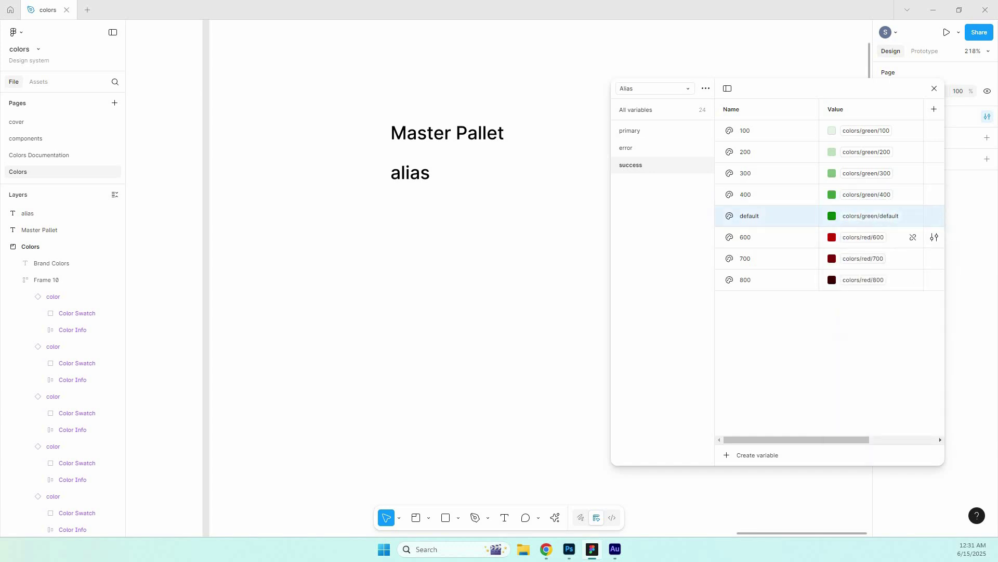
pyautogui.click(863, 237)
pyautogui.scroll(-2, 884, 405)
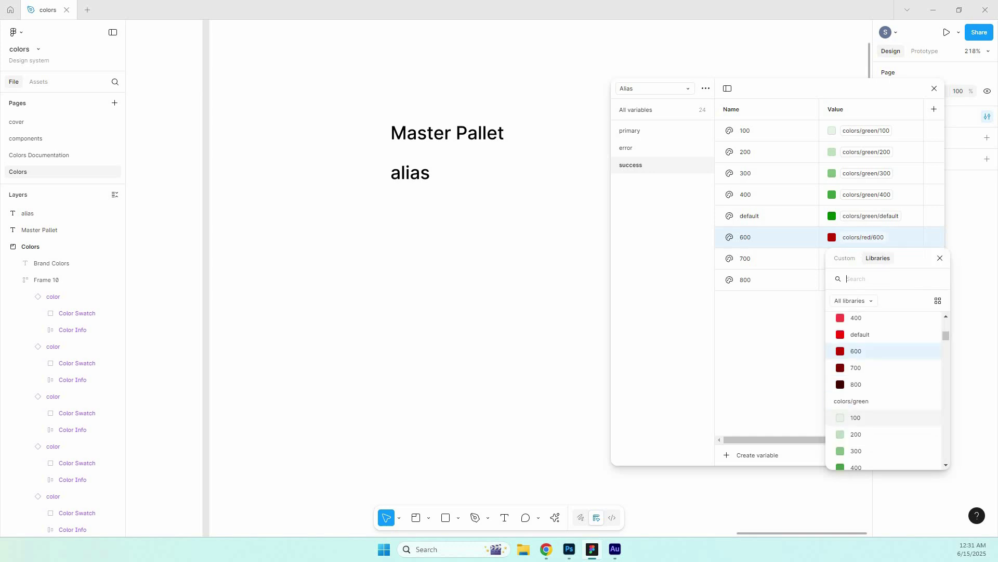
pyautogui.scroll(-2, 884, 390)
pyautogui.click(858, 380)
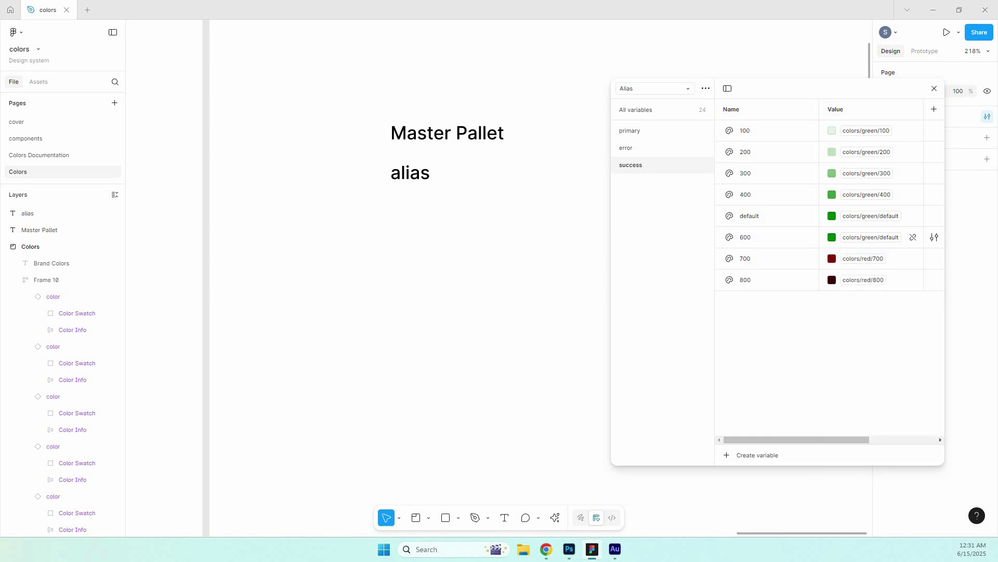
# Link success variables 600, 700 and 800 to the Master Pallet green shades 600, 700 and 800 respectively.
pyautogui.click(871, 237)
pyautogui.click(858, 419)
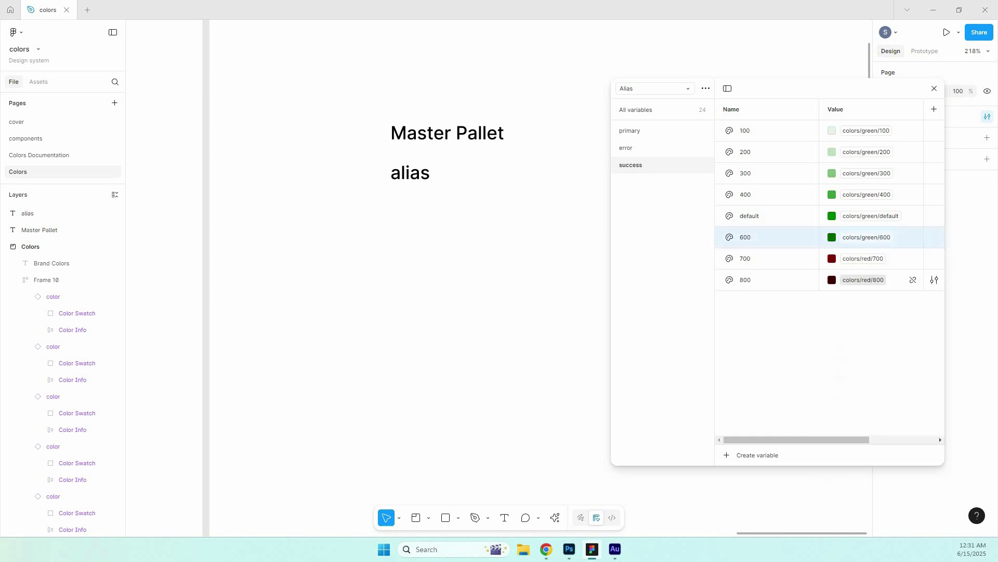
pyautogui.click(863, 258)
pyautogui.scroll(-1, 884, 405)
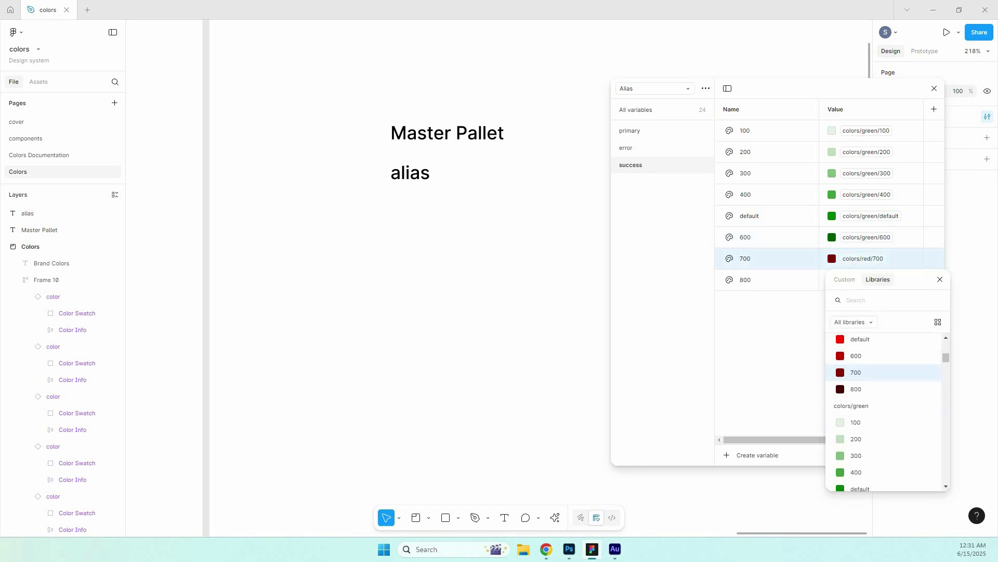
pyautogui.scroll(-1, 884, 405)
pyautogui.click(858, 470)
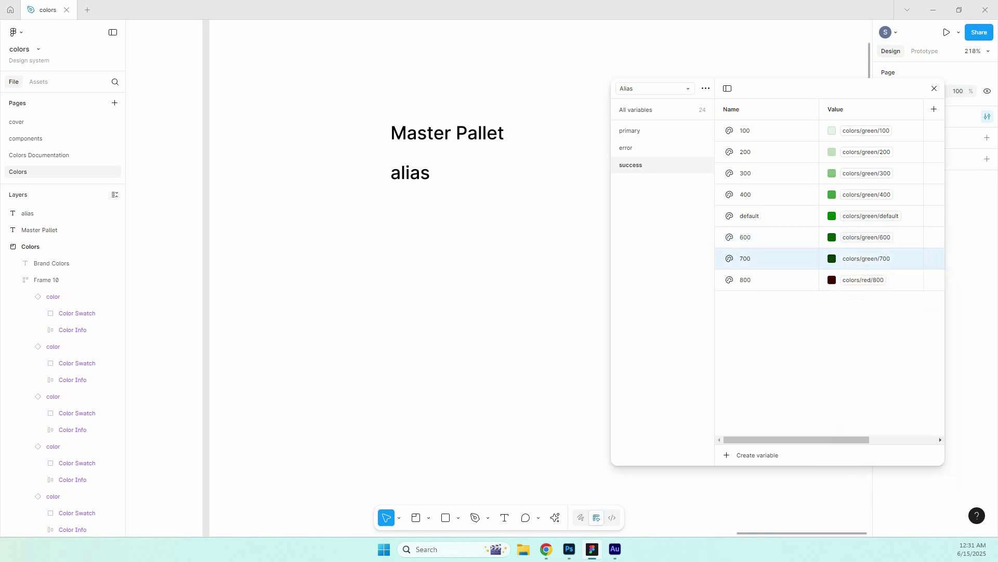
pyautogui.click(863, 280)
pyautogui.scroll(-3, 863, 412)
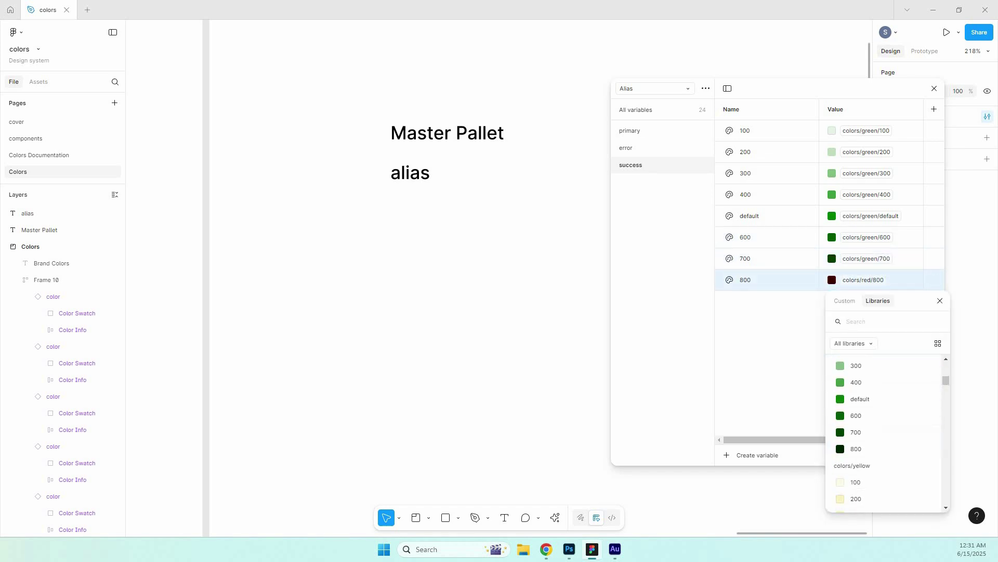
pyautogui.click(856, 439)
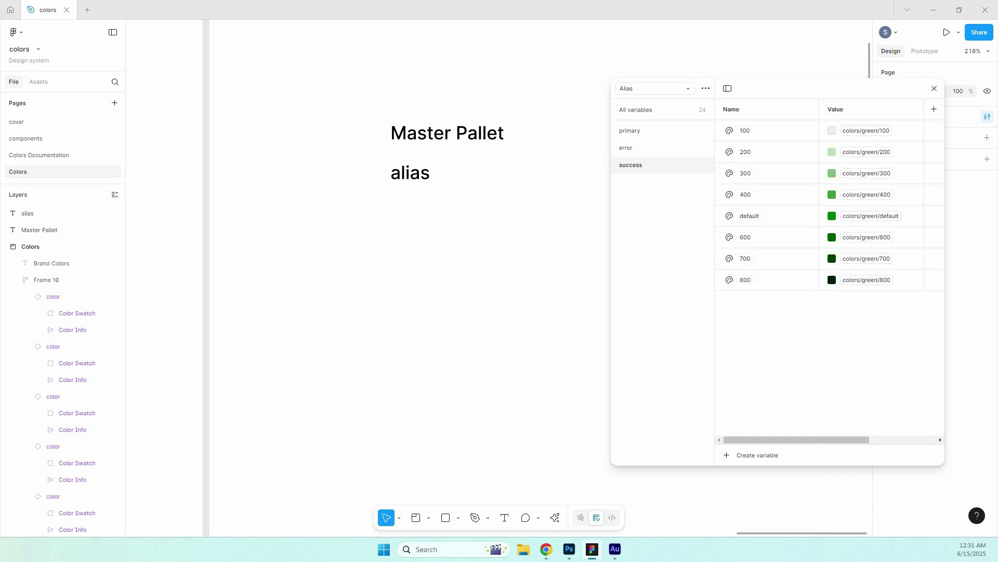
# Duplicate the success group in the Alias collection and rename the copy as warning.
pyautogui.rightClick(657, 165)
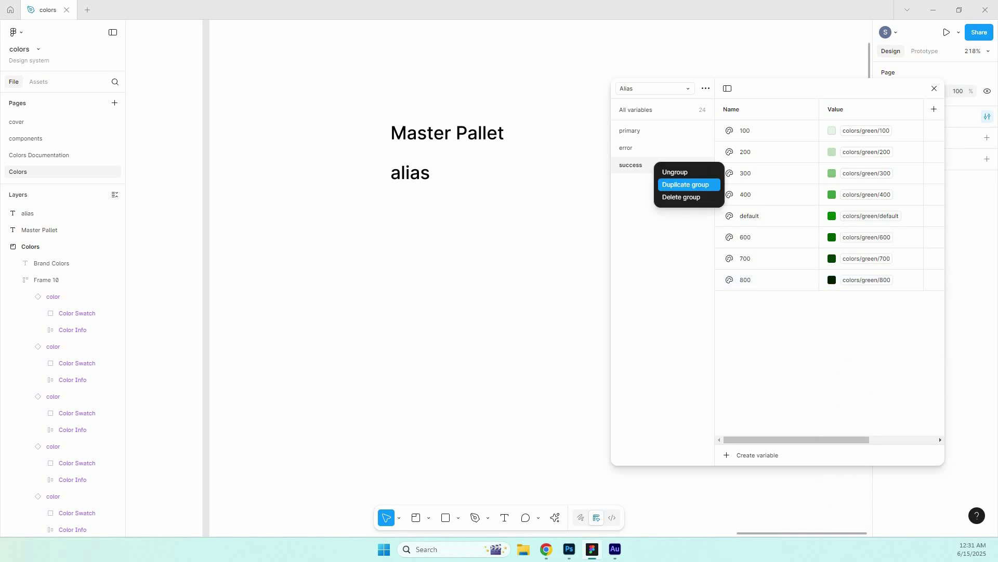
pyautogui.click(686, 185)
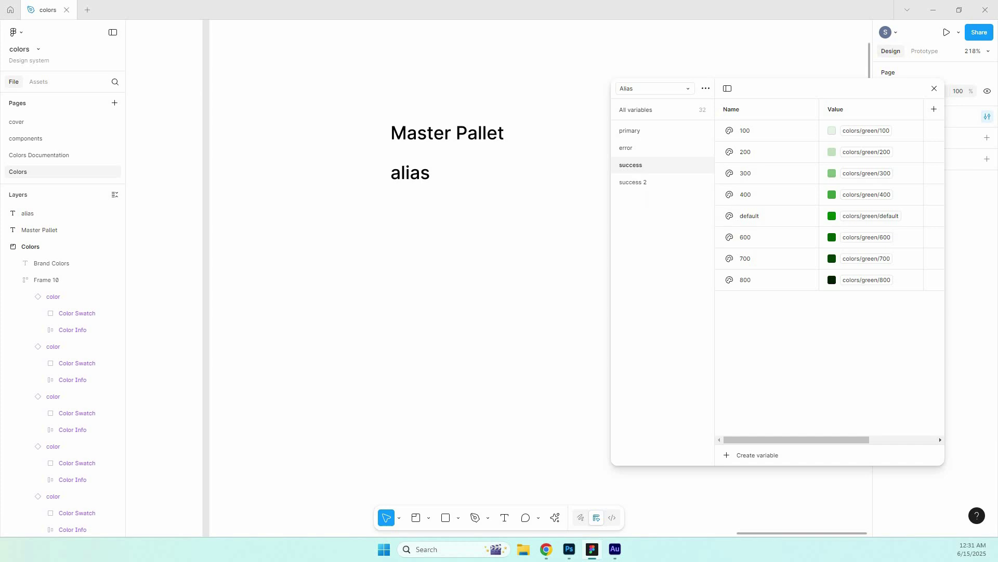
pyautogui.doubleClick(635, 182)
pyautogui.write('warning')
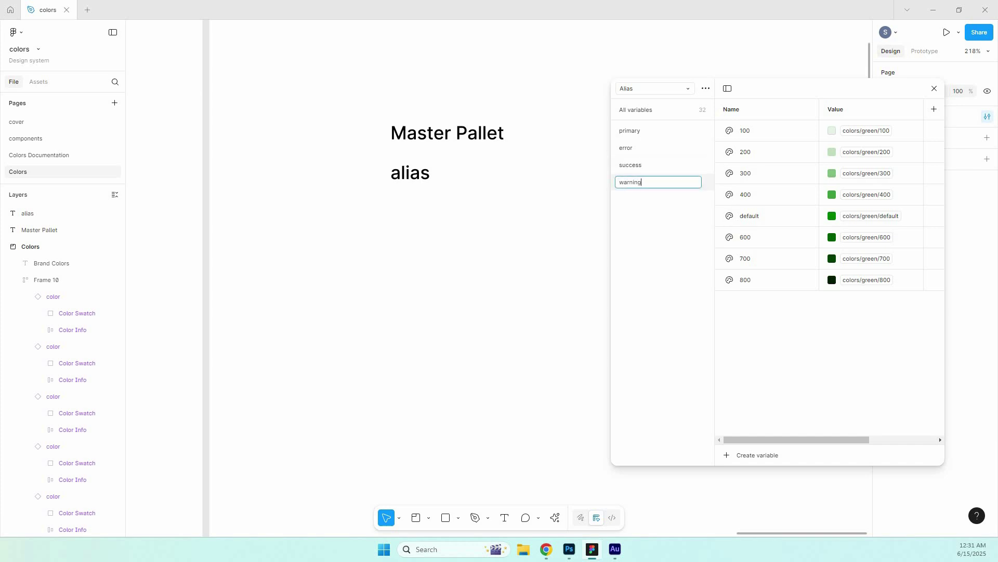
pyautogui.press('Return')
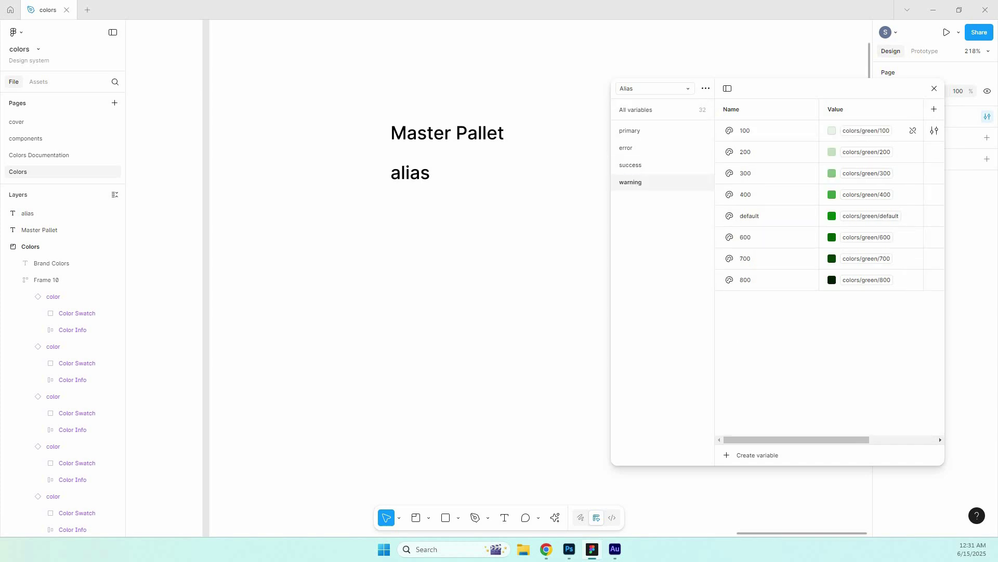
# Link warning variables 100 and 200 to the Master Pallet yellow shades 100 and 200 respectively.
pyautogui.click(867, 130)
pyautogui.scroll(-6, 878, 264)
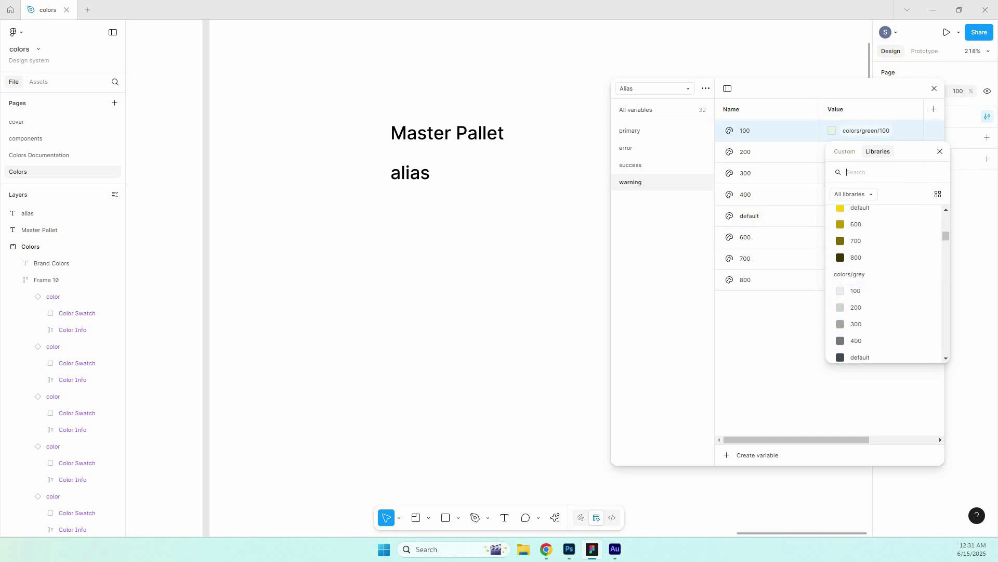
pyautogui.scroll(3, 884, 286)
pyautogui.click(855, 287)
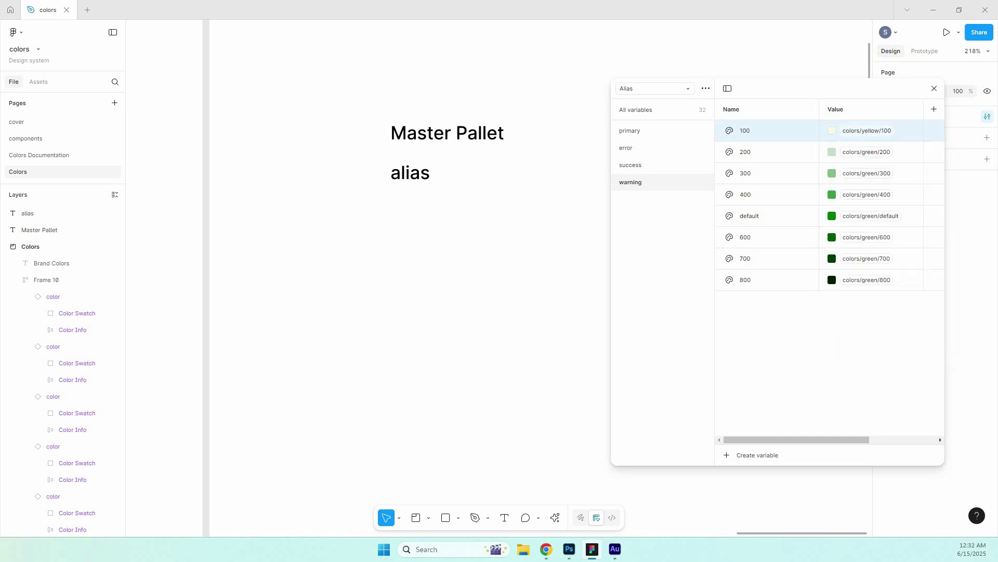
pyautogui.click(832, 152)
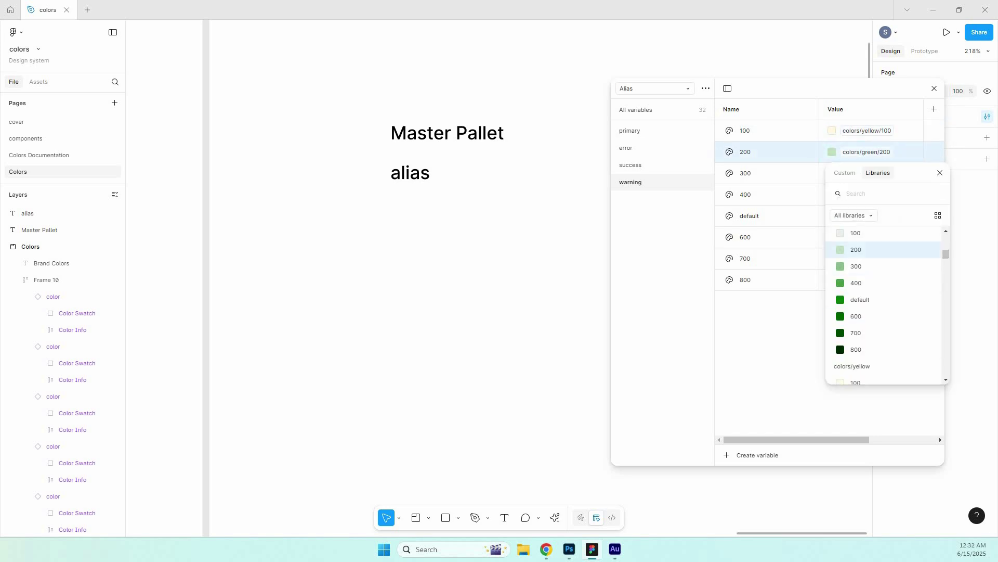
pyautogui.scroll(-3, 884, 307)
pyautogui.click(856, 312)
# Link warning variables 300 and 400 to the Master Pallet yellow shades 300 and 400 respectively.
pyautogui.click(832, 174)
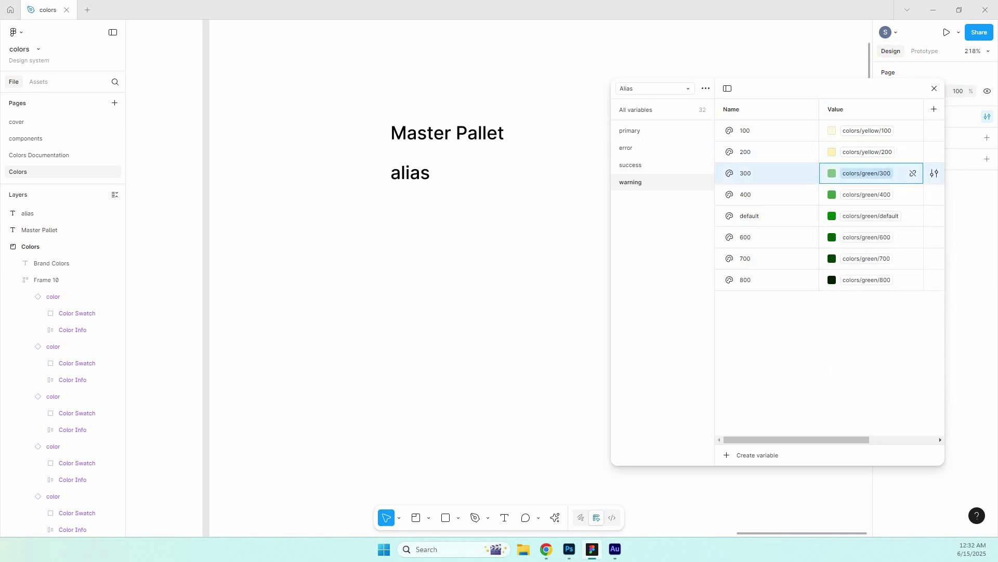
pyautogui.scroll(-3, 884, 323)
pyautogui.click(858, 385)
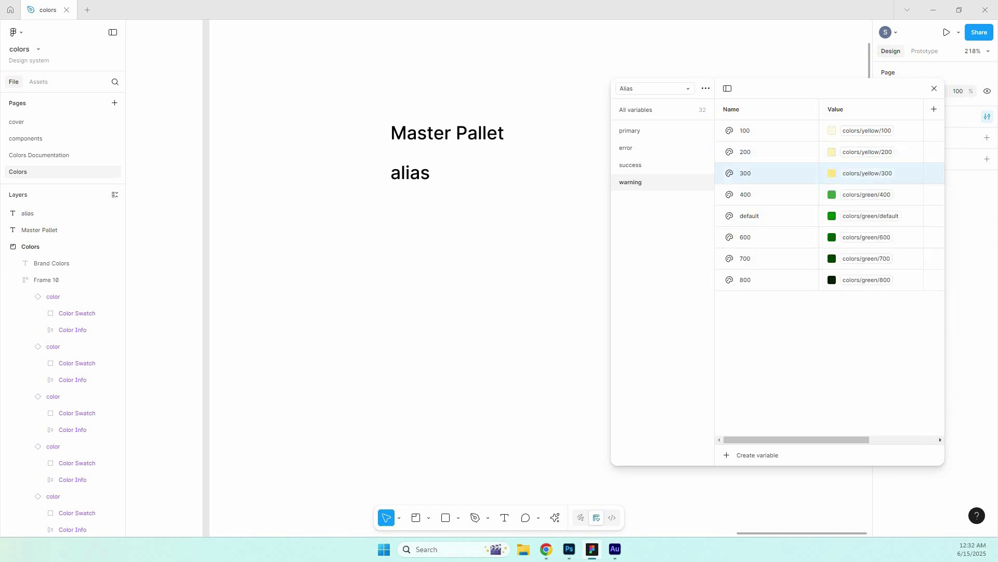
pyautogui.click(832, 194)
pyautogui.scroll(-3, 884, 338)
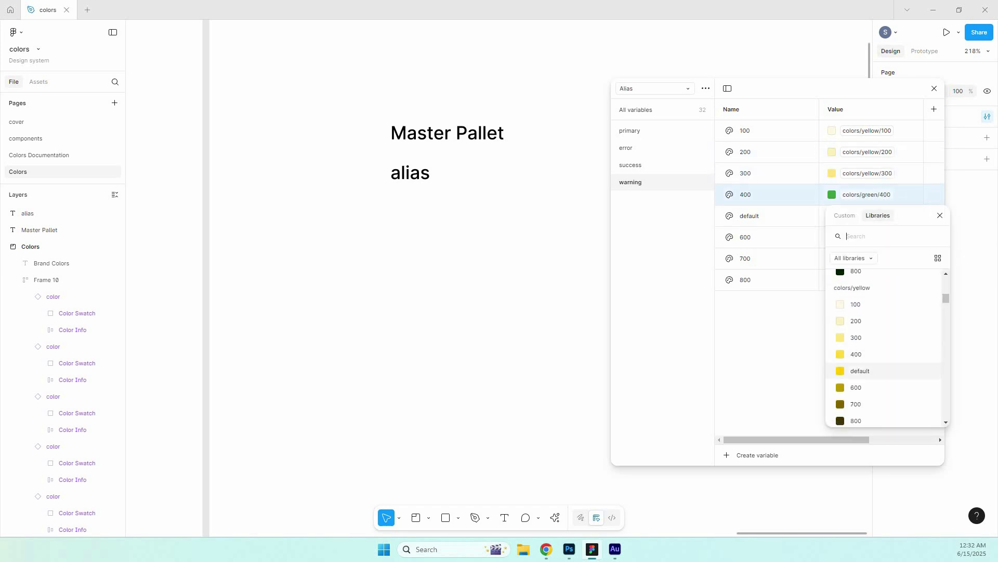
pyautogui.click(858, 354)
# Link the warning group's default and 600 variables to the Master Pallet yellow shades default and 600 respectively.
pyautogui.click(832, 216)
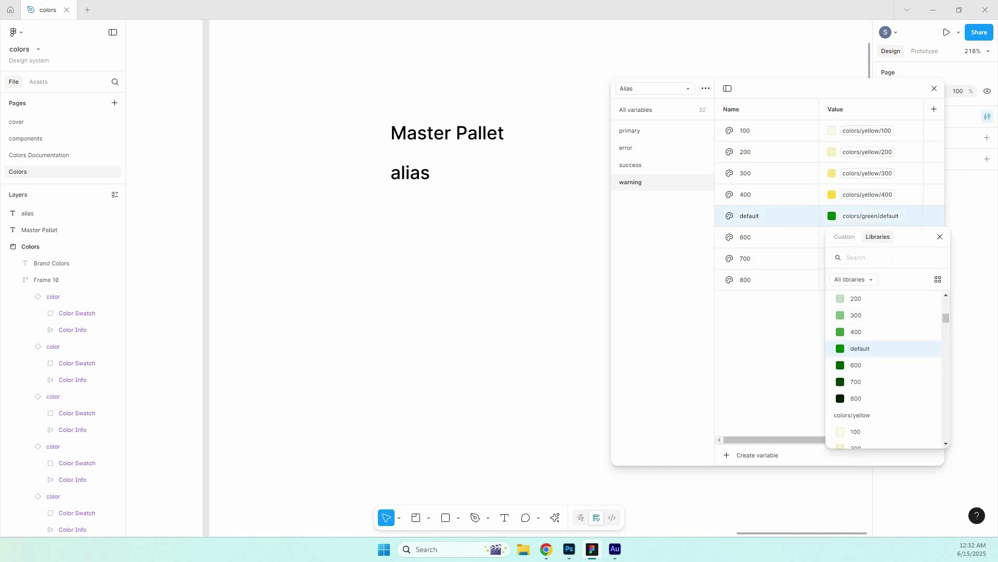
pyautogui.scroll(-3, 884, 364)
pyautogui.click(860, 376)
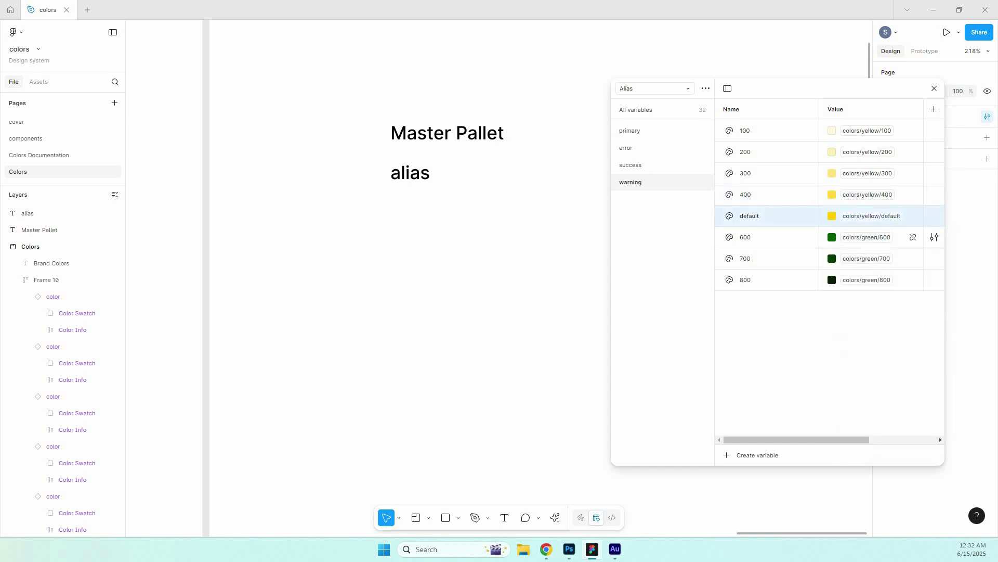
pyautogui.click(832, 237)
pyautogui.scroll(-3, 884, 390)
pyautogui.scroll(-2, 884, 361)
pyautogui.click(857, 344)
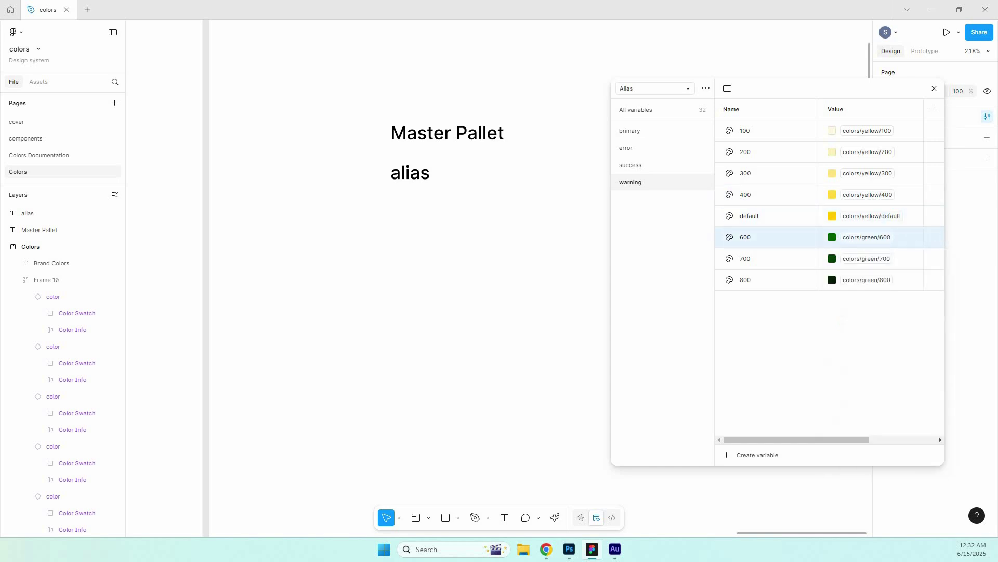
pyautogui.click(832, 258)
pyautogui.scroll(-3, 884, 406)
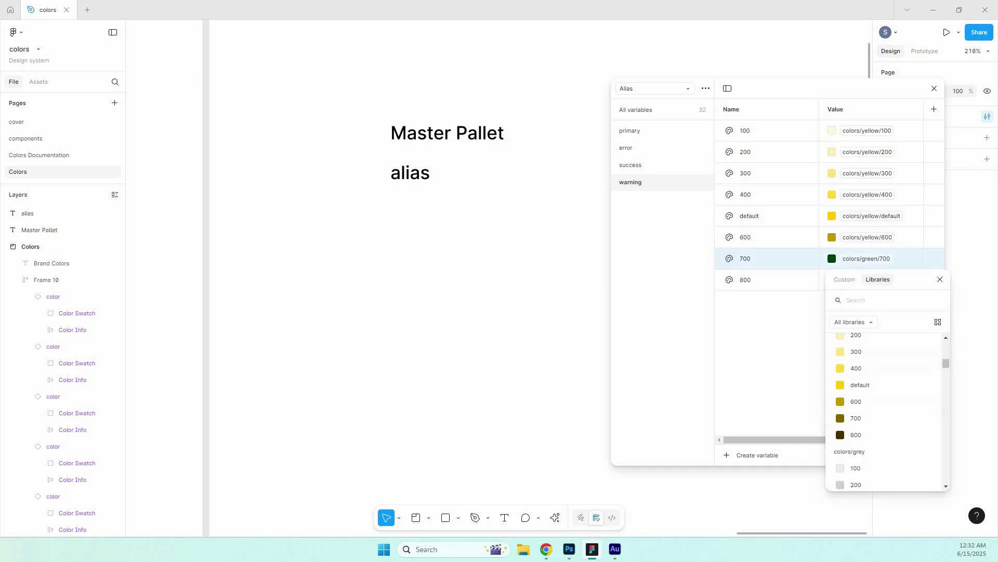
pyautogui.click(856, 402)
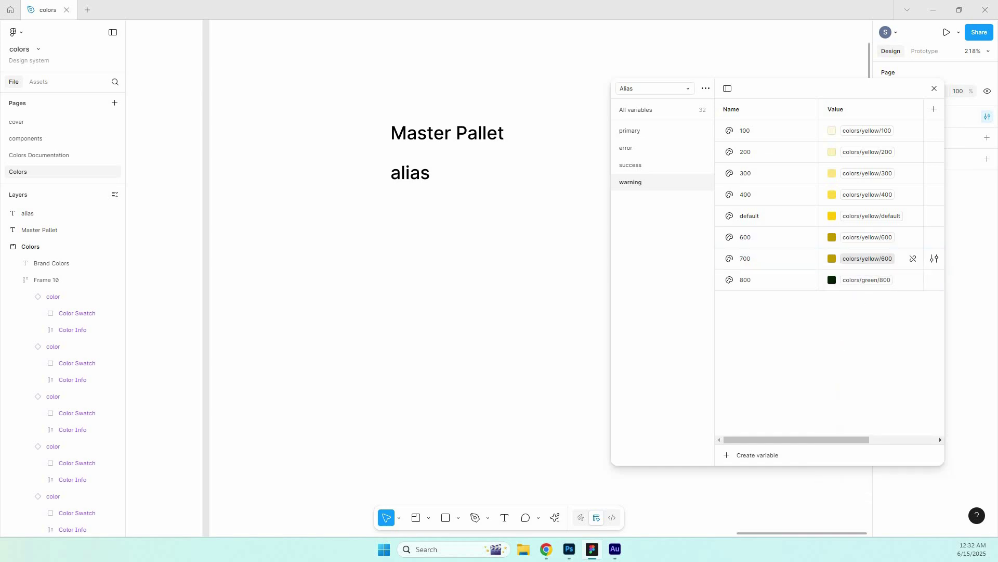
# Link warning variables 700 and 800 to the Master Pallet yellow shades 700 and 800 respectively.
pyautogui.click(867, 258)
pyautogui.scroll(-1, 867, 391)
pyautogui.click(856, 389)
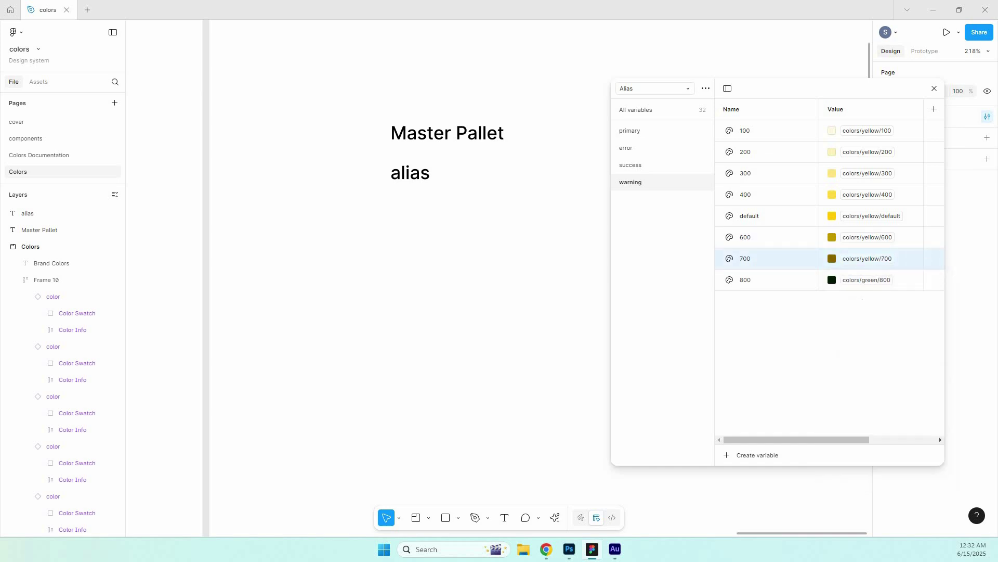
pyautogui.click(832, 280)
pyautogui.scroll(-2, 884, 431)
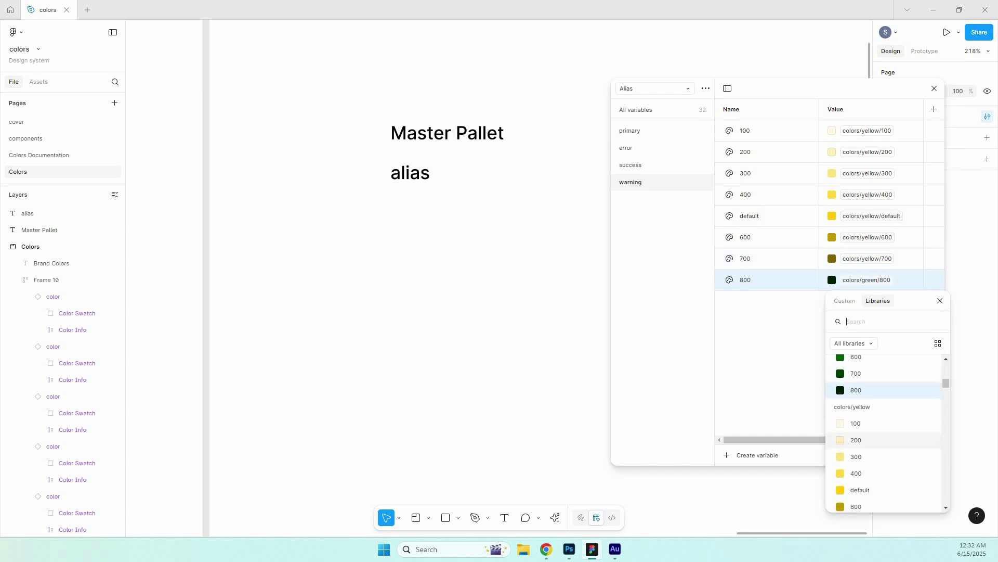
pyautogui.click(856, 440)
pyautogui.press('Escape')
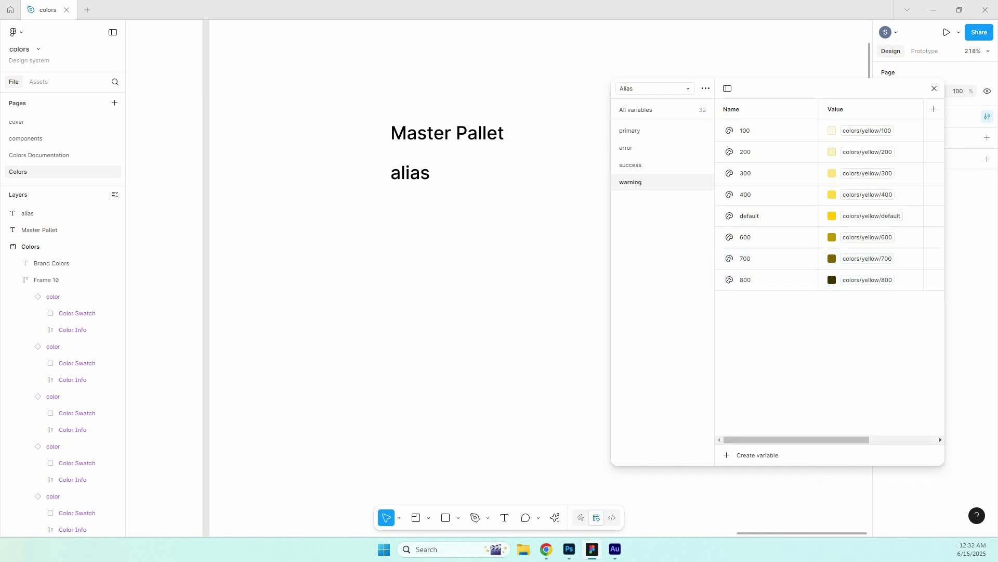
# Duplicate the warning group in the Alias collection and rename the copy as information.
pyautogui.rightClick(674, 182)
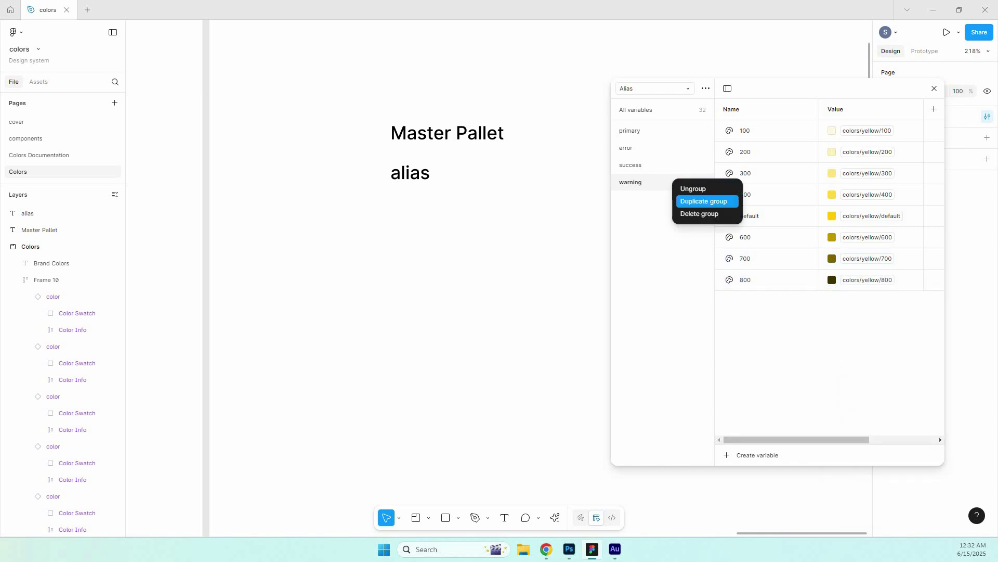
pyautogui.click(704, 201)
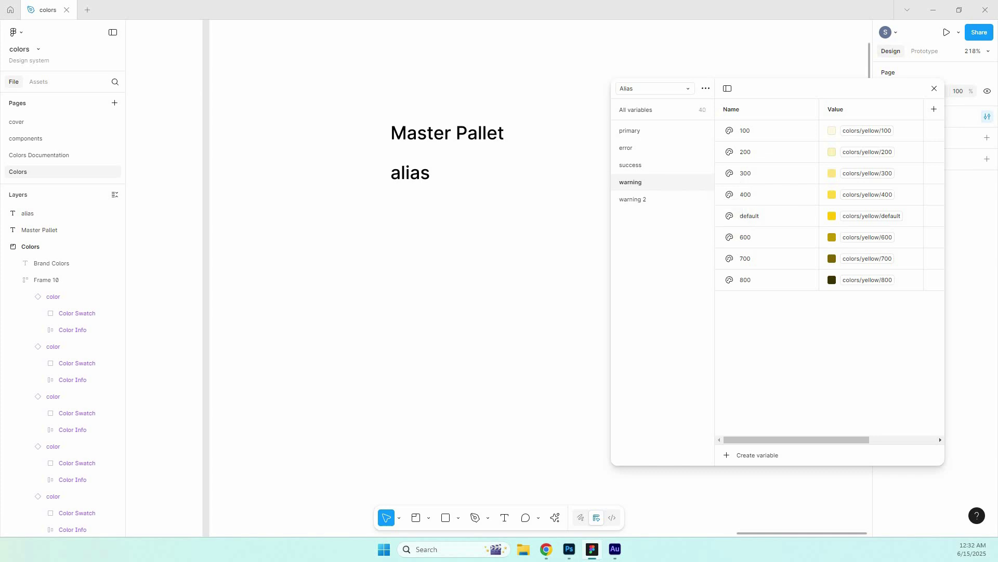
pyautogui.doubleClick(634, 200)
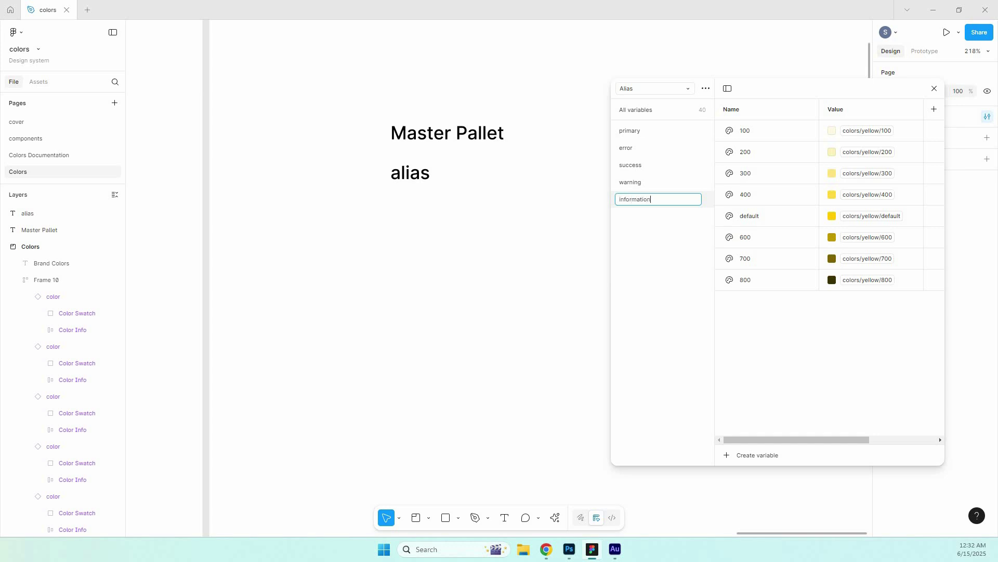
pyautogui.press('Return')
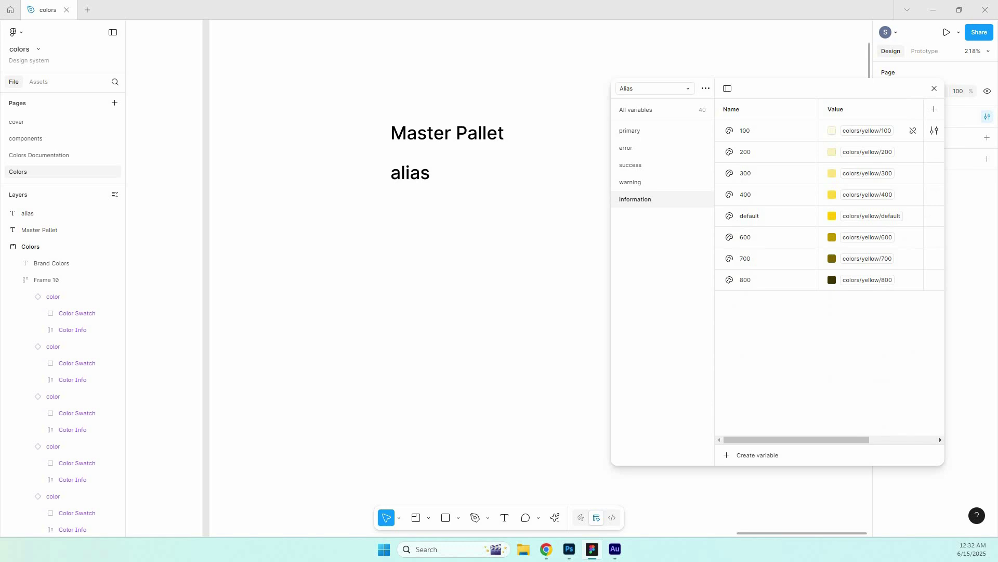
# Link information variables 100 and 200 to the Master Pallet blue shades 100 and 200 respectively.
pyautogui.click(868, 130)
pyautogui.scroll(-4, 884, 291)
pyautogui.scroll(-5, 874, 281)
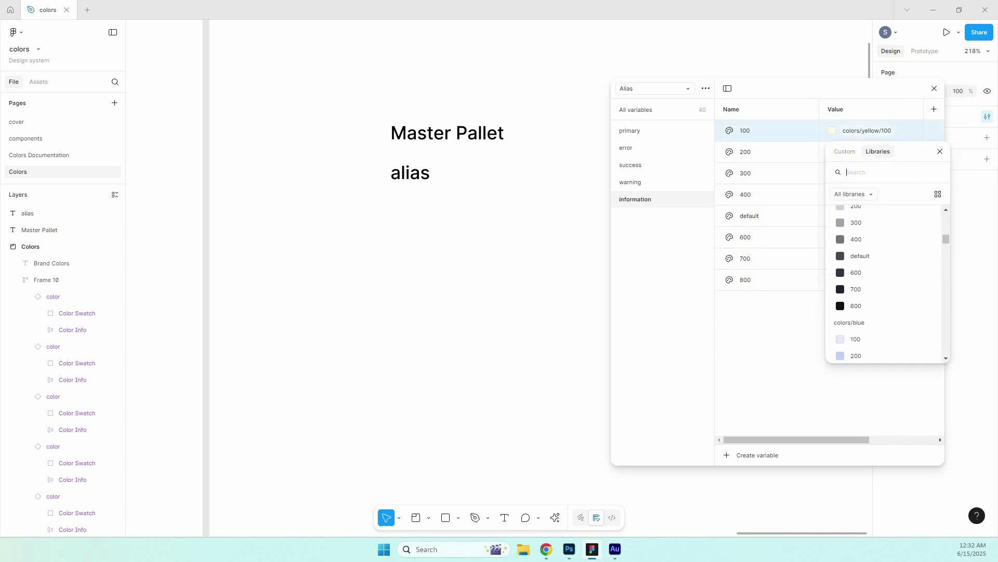
pyautogui.click(855, 229)
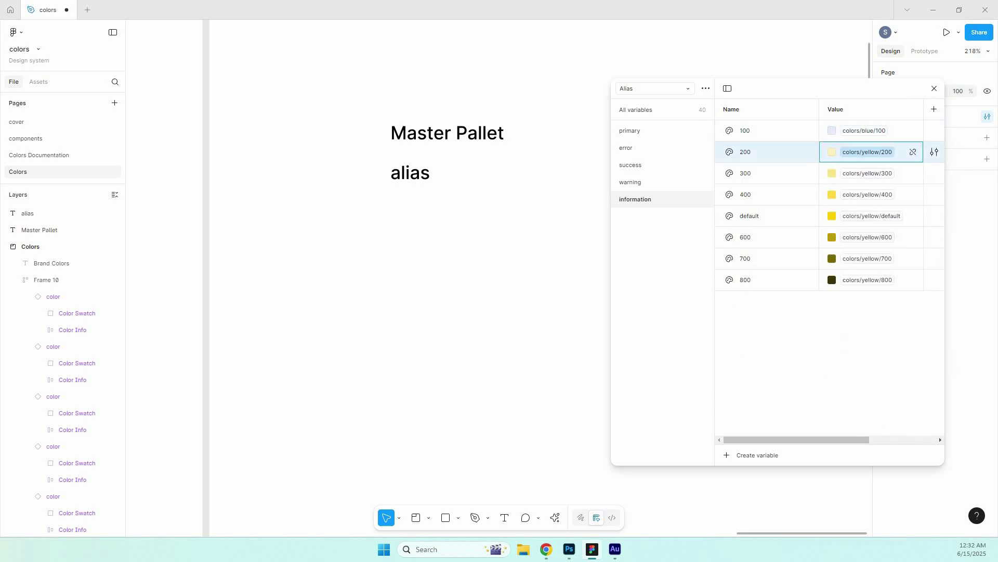
pyautogui.click(868, 152)
pyautogui.scroll(-5, 884, 302)
pyautogui.scroll(-3, 884, 312)
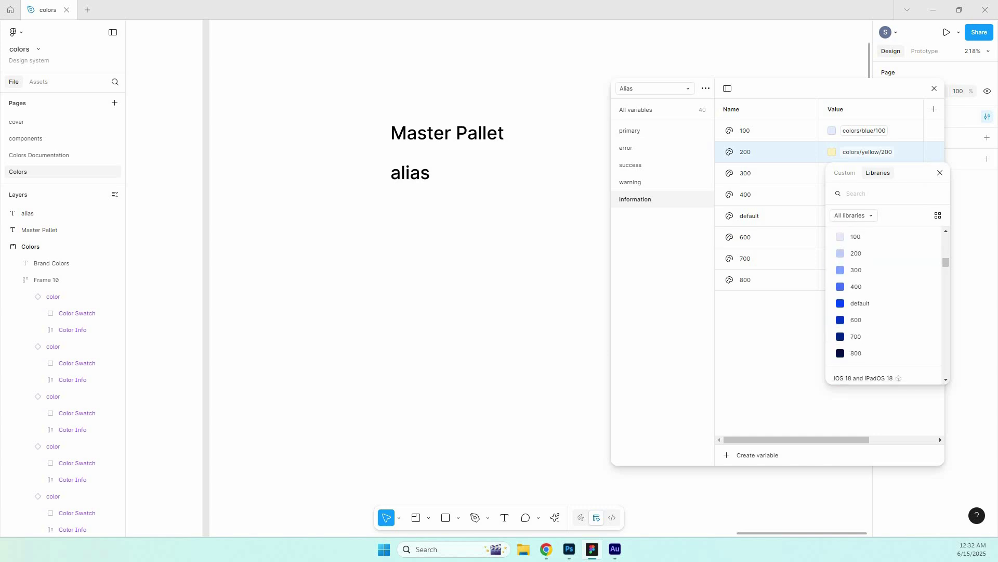
pyautogui.click(856, 253)
pyautogui.click(867, 173)
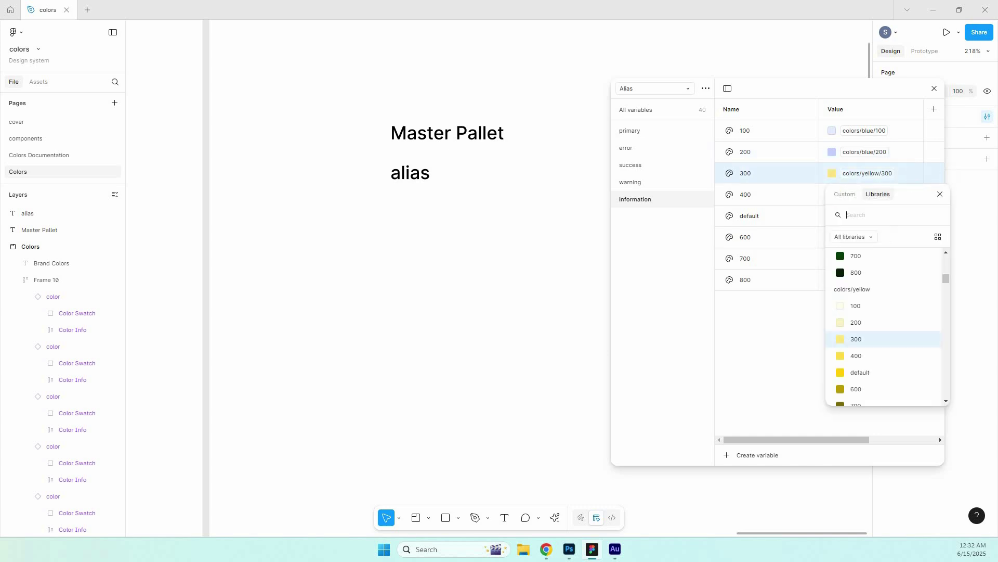
pyautogui.scroll(-3, 884, 322)
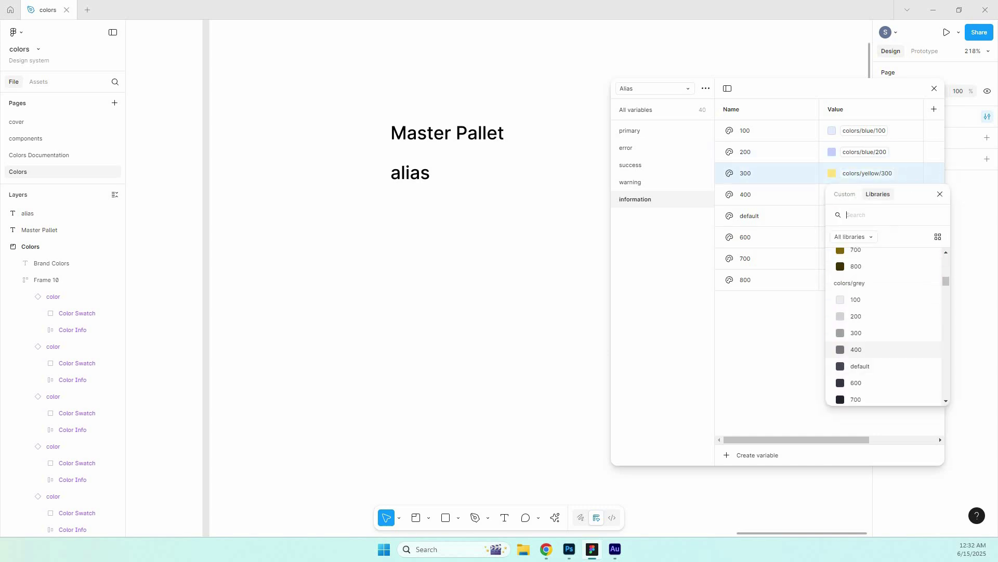
pyautogui.click(864, 333)
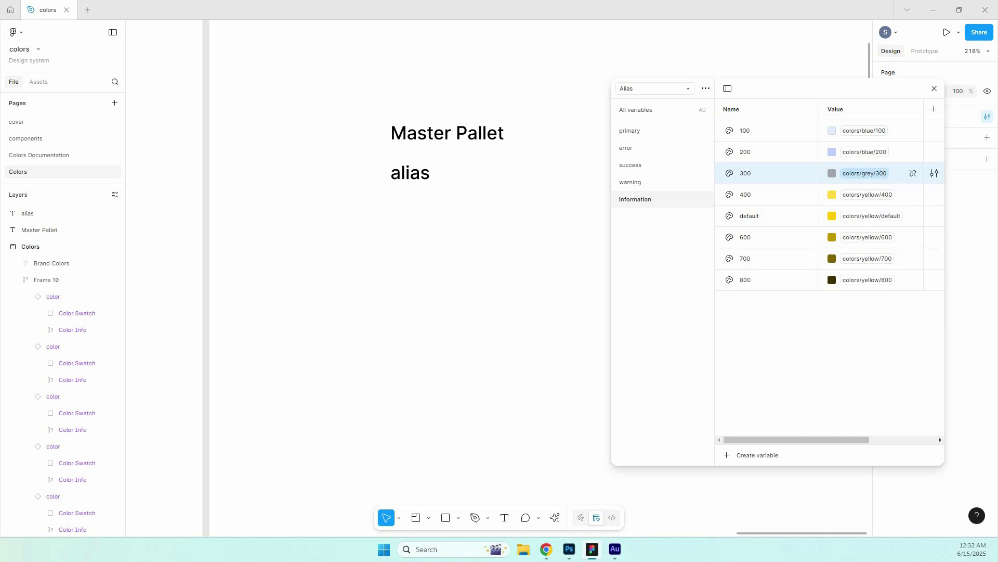
# Link information variables 300 and 400 to the Master Pallet blue shades 300 and 400 respectively.
pyautogui.click(865, 173)
pyautogui.scroll(-2, 884, 322)
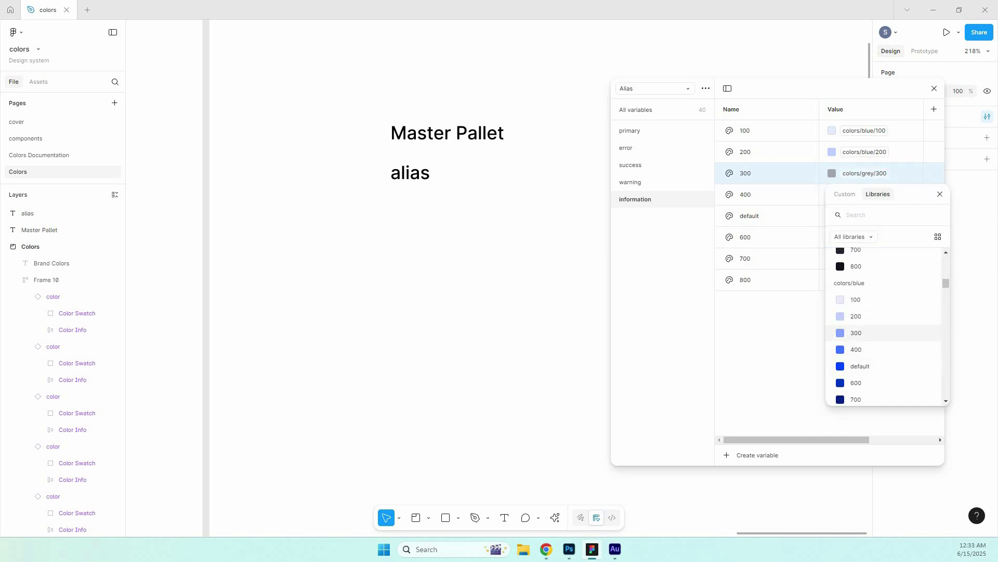
pyautogui.click(858, 333)
pyautogui.click(867, 194)
pyautogui.scroll(5, 884, 348)
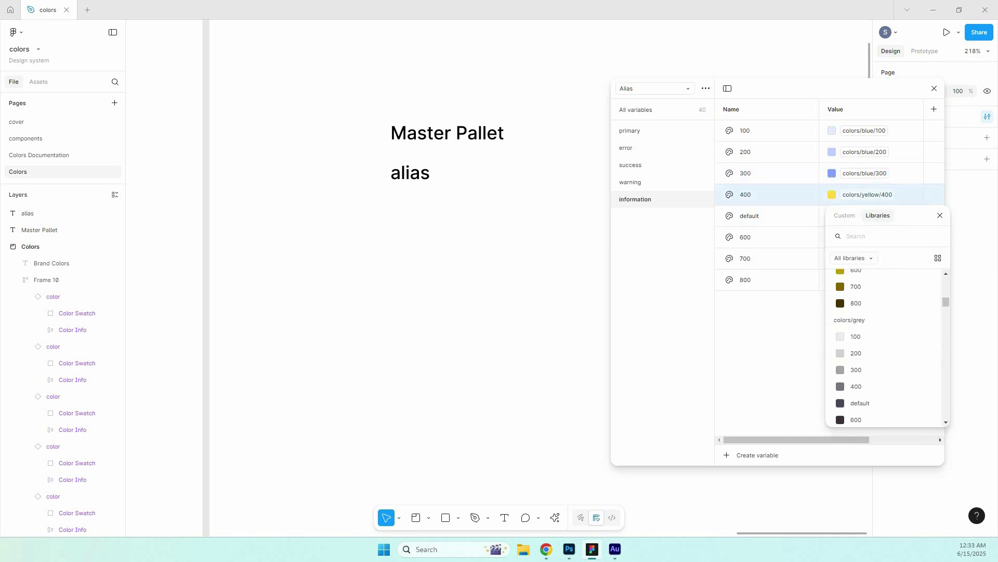
pyautogui.click(856, 348)
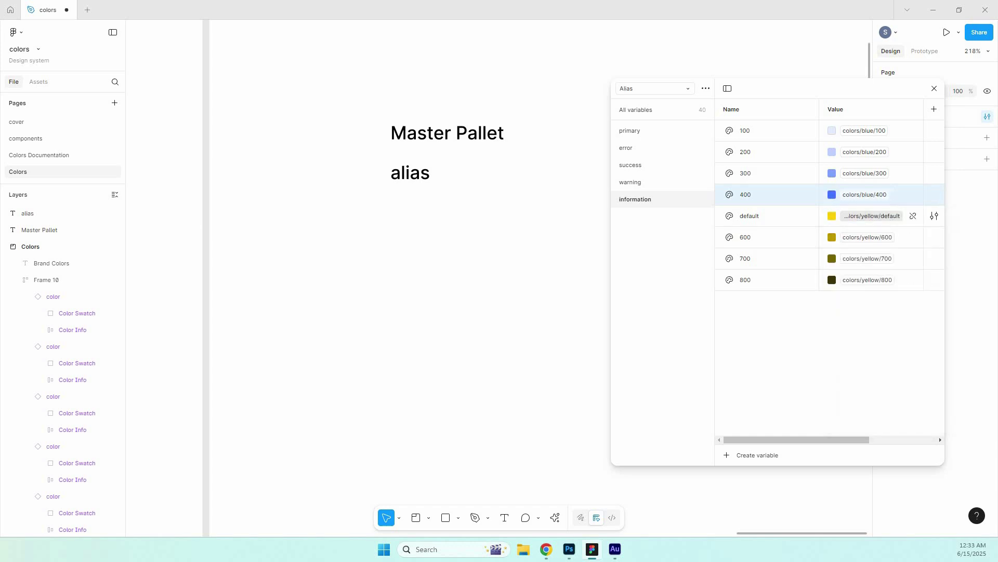
# Link the information group's default and 600 variables to the Master Pallet blue shades default and 600 respectively.
pyautogui.click(872, 216)
pyautogui.scroll(-3, 884, 374)
pyautogui.scroll(-4, 884, 405)
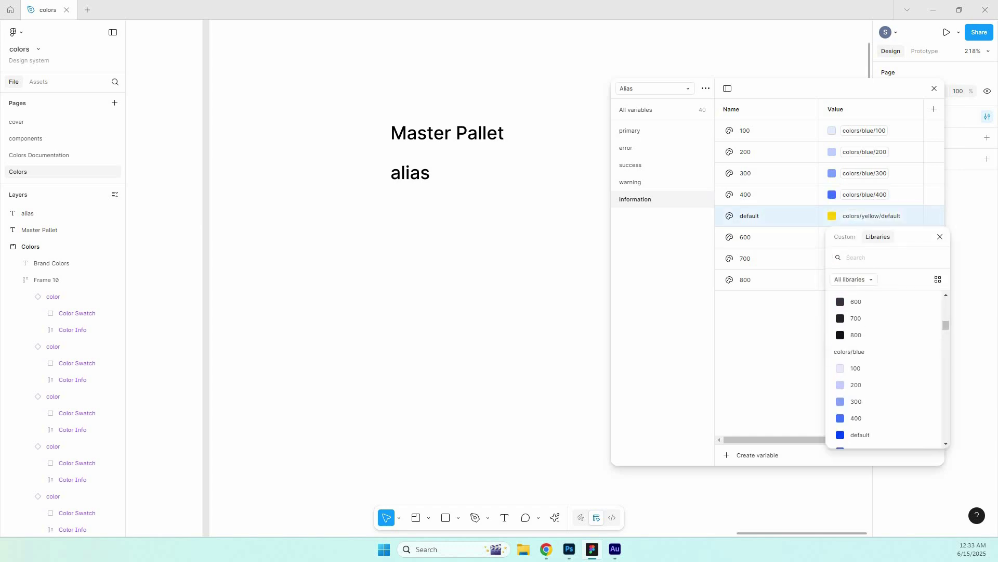
pyautogui.click(860, 422)
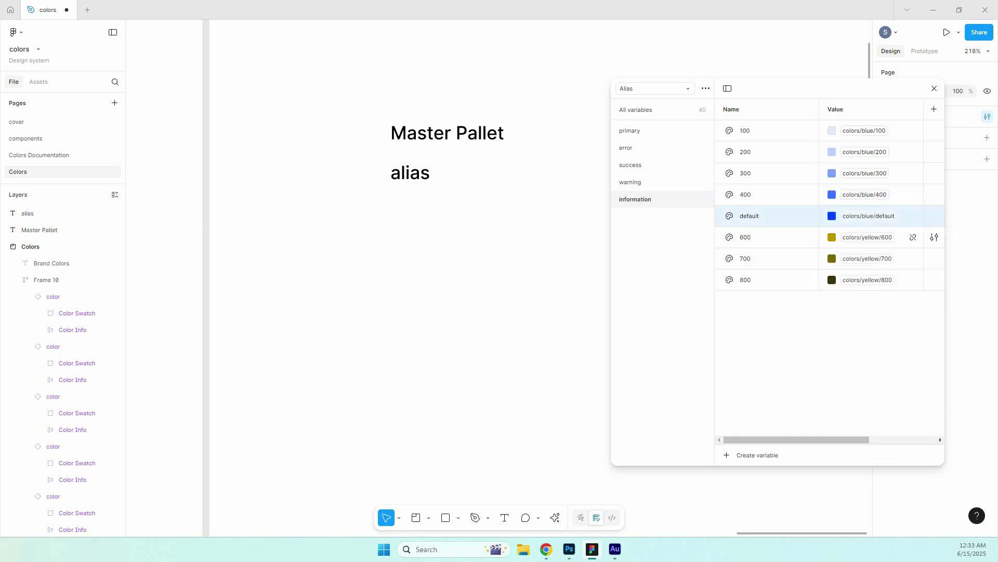
pyautogui.click(868, 237)
pyautogui.scroll(-6, 884, 364)
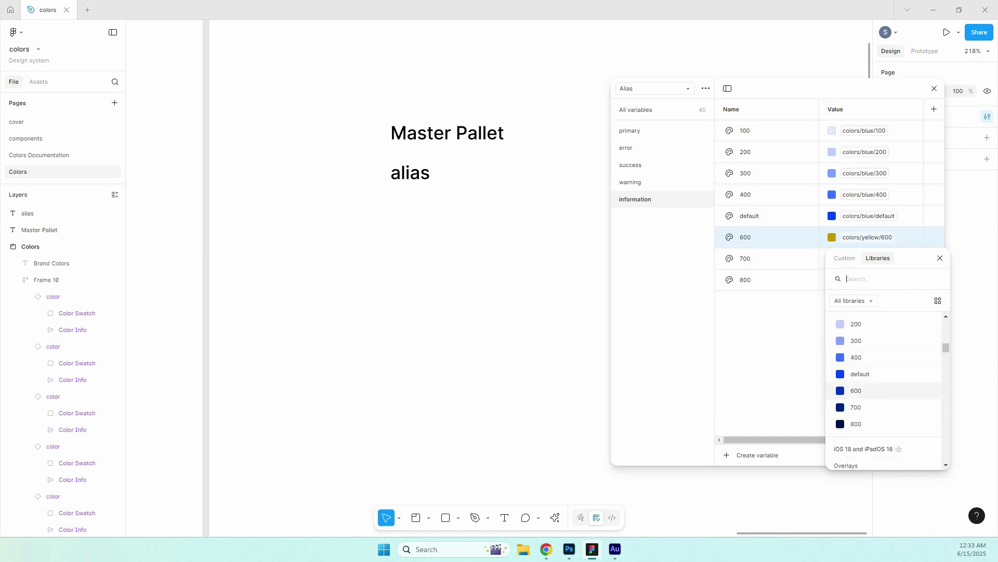
pyautogui.click(856, 391)
# Link information variables 700 and 800 to the Master Pallet blue shades 700 and 800 respectively.
pyautogui.click(867, 259)
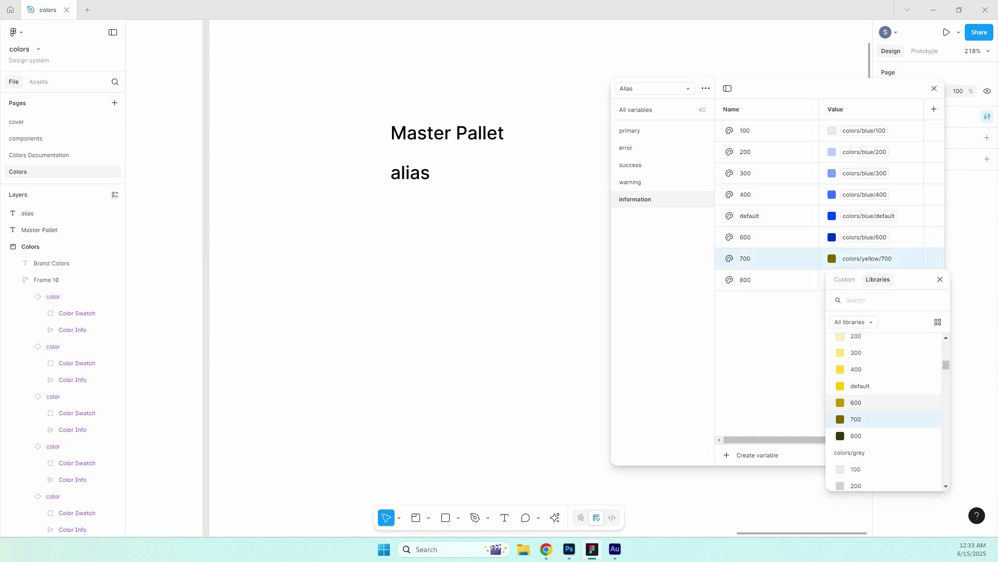
pyautogui.scroll(-5, 884, 395)
pyautogui.click(856, 412)
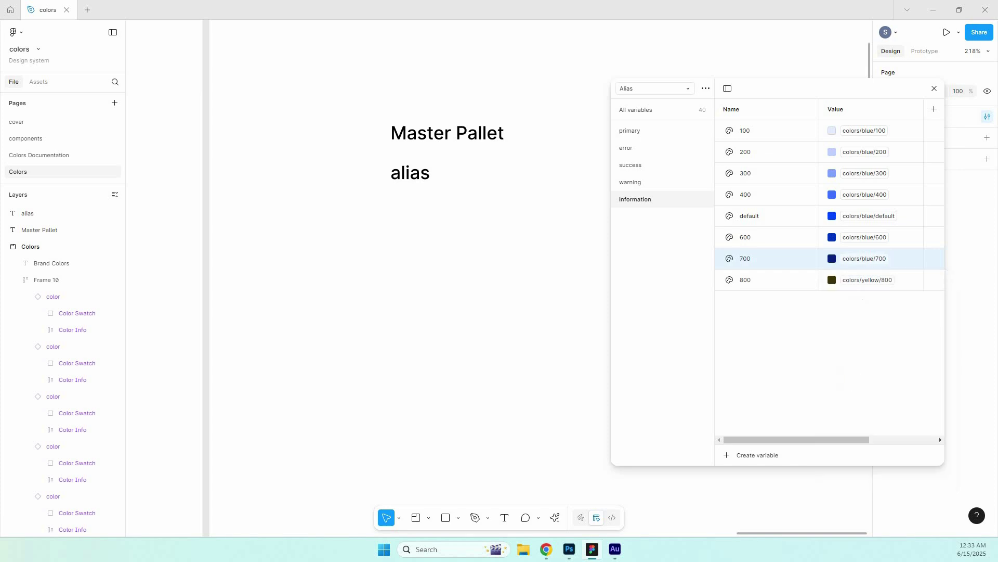
pyautogui.click(867, 279)
pyautogui.scroll(-5, 884, 406)
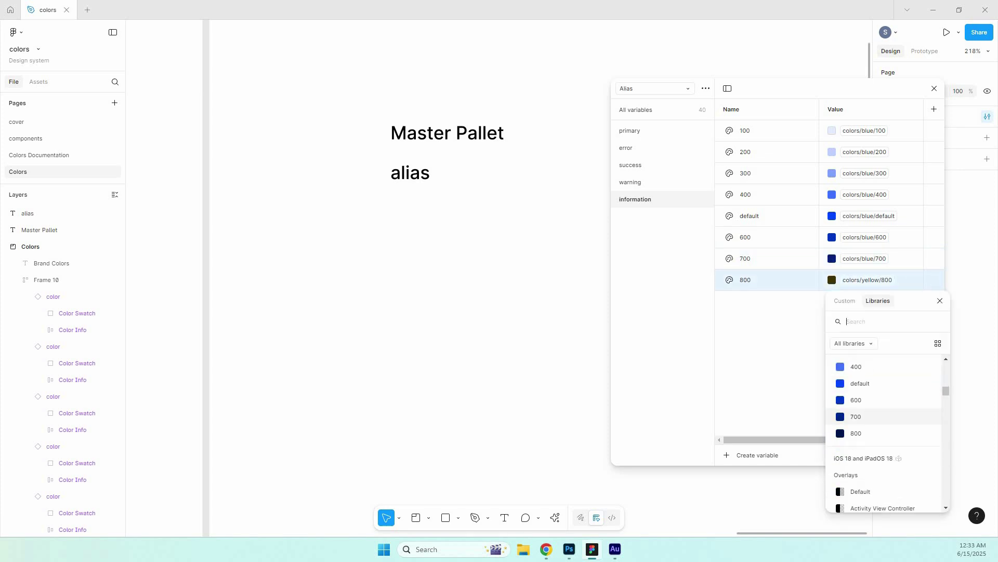
pyautogui.click(856, 432)
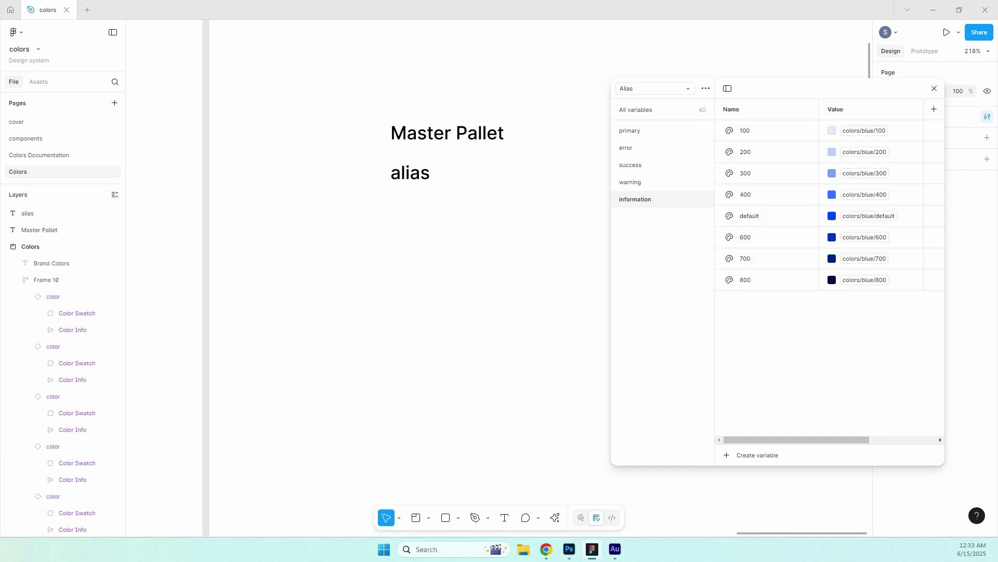
# Duplicate the information group in the Alias collection and rename the copy as neutral.
pyautogui.rightClick(670, 197)
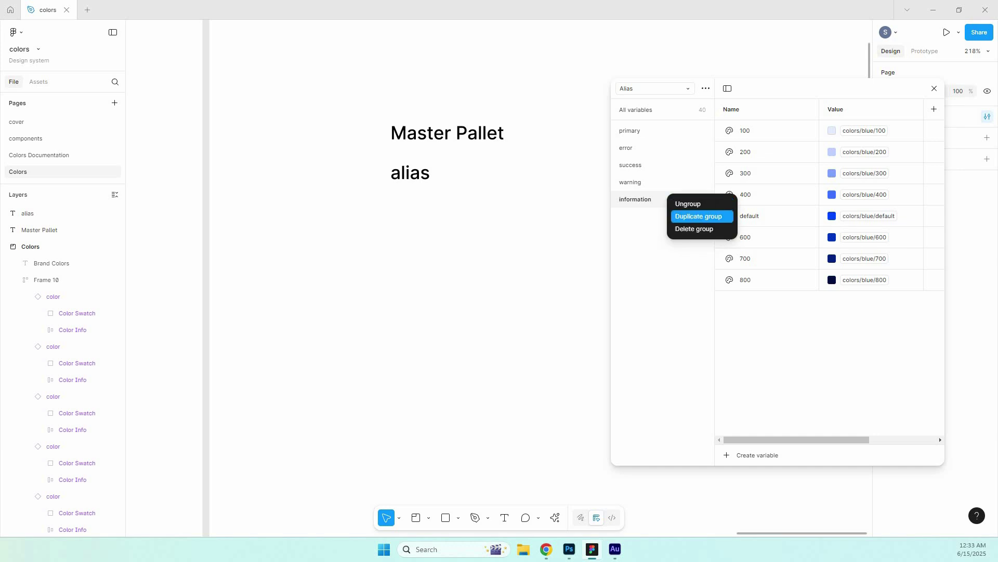
pyautogui.click(699, 216)
pyautogui.doubleClick(657, 217)
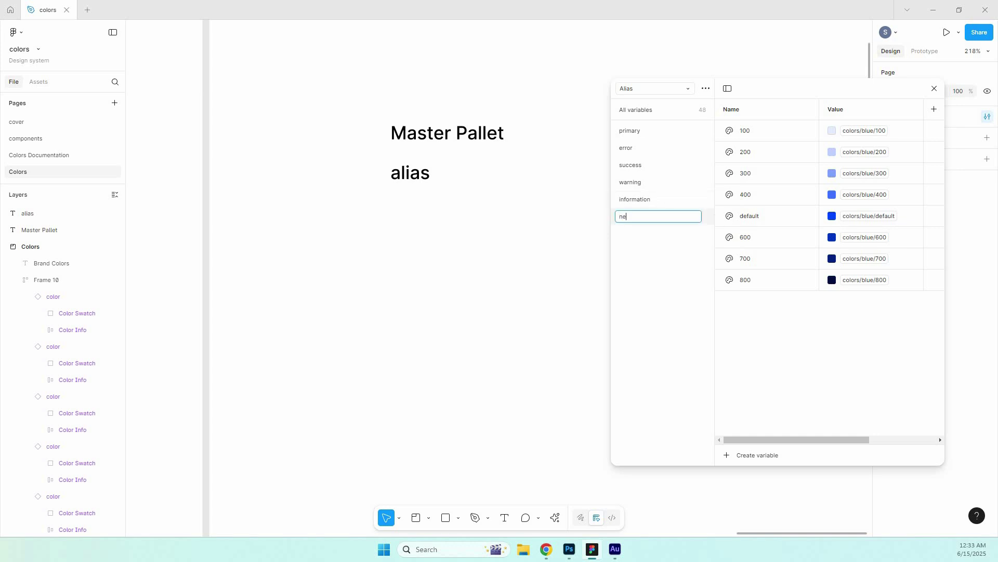
pyautogui.write('neutral')
pyautogui.press('Return')
# Link neutral variables 100 and 200 to the Master Pallet grey shades 100 and 200 respectively.
pyautogui.click(864, 131)
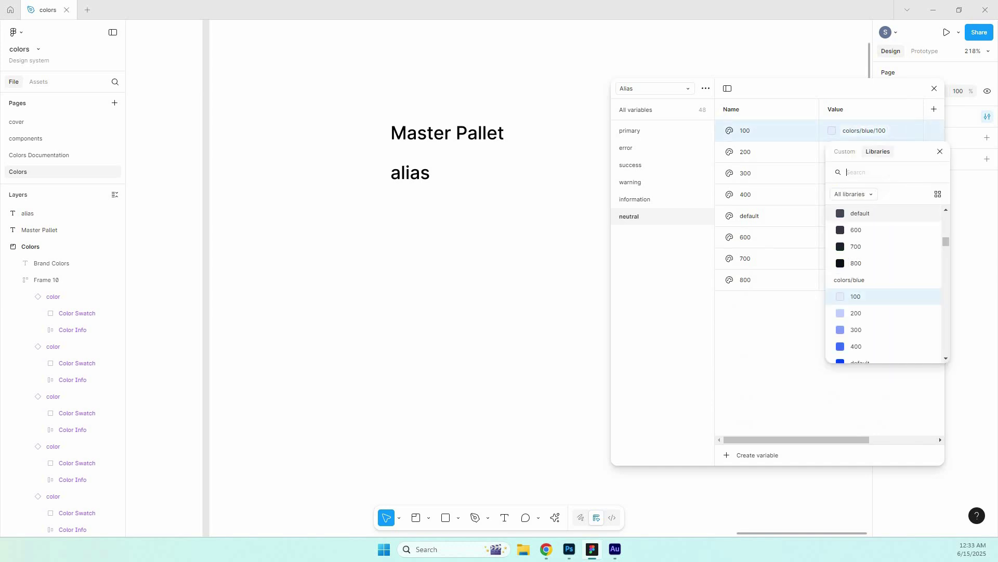
pyautogui.scroll(-10, 884, 299)
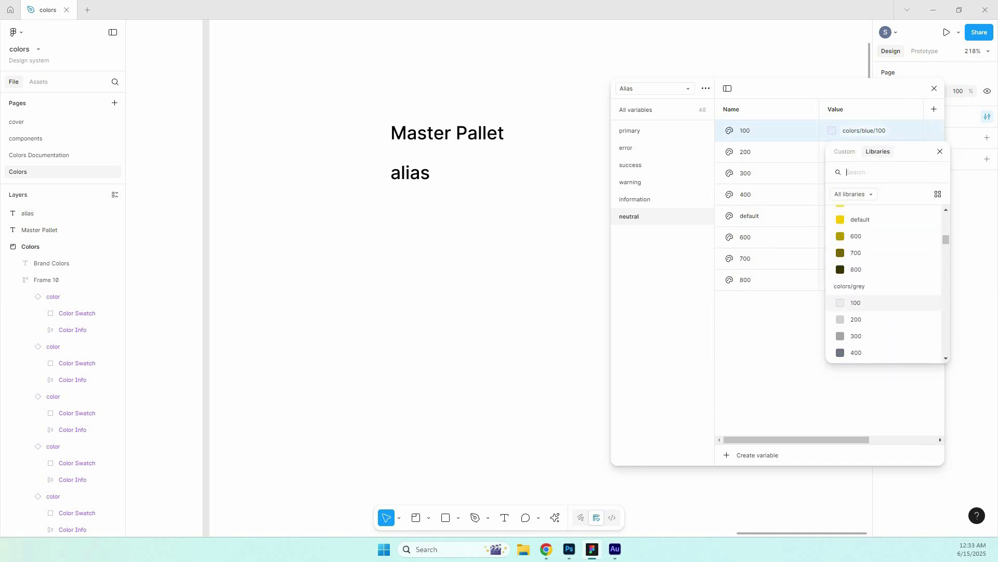
pyautogui.click(855, 303)
pyautogui.click(864, 152)
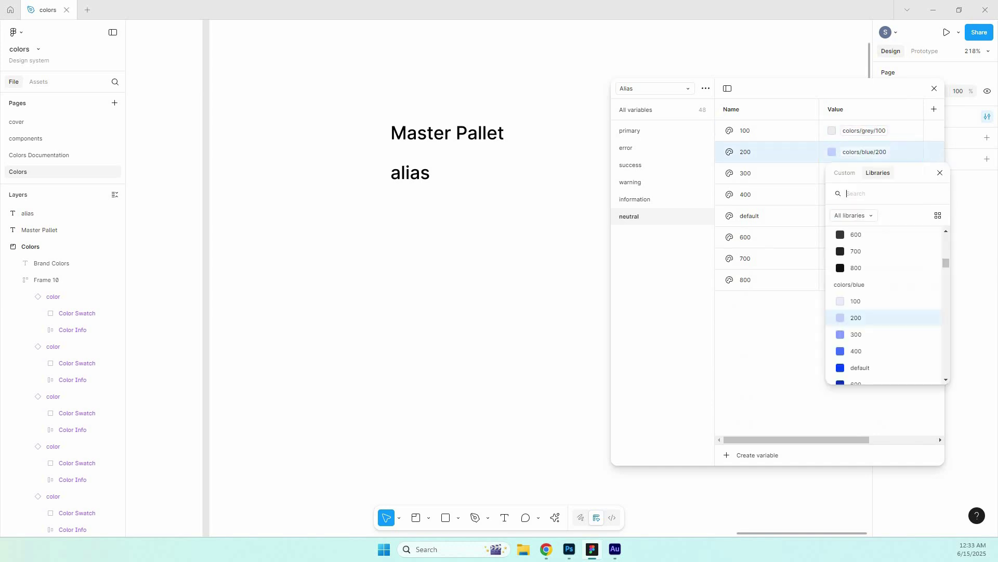
pyautogui.scroll(-5, 884, 286)
pyautogui.scroll(-6, 884, 286)
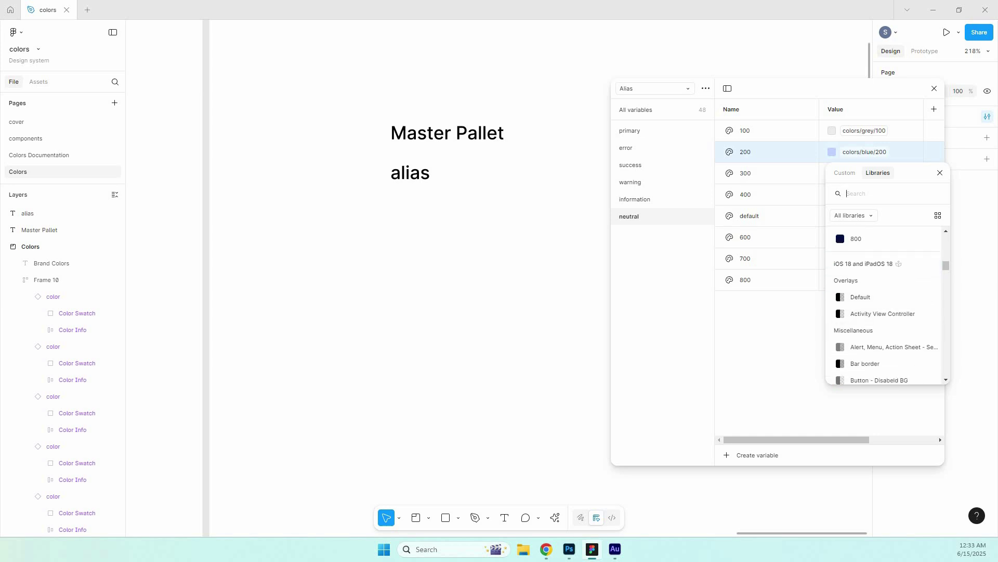
pyautogui.scroll(6, 884, 307)
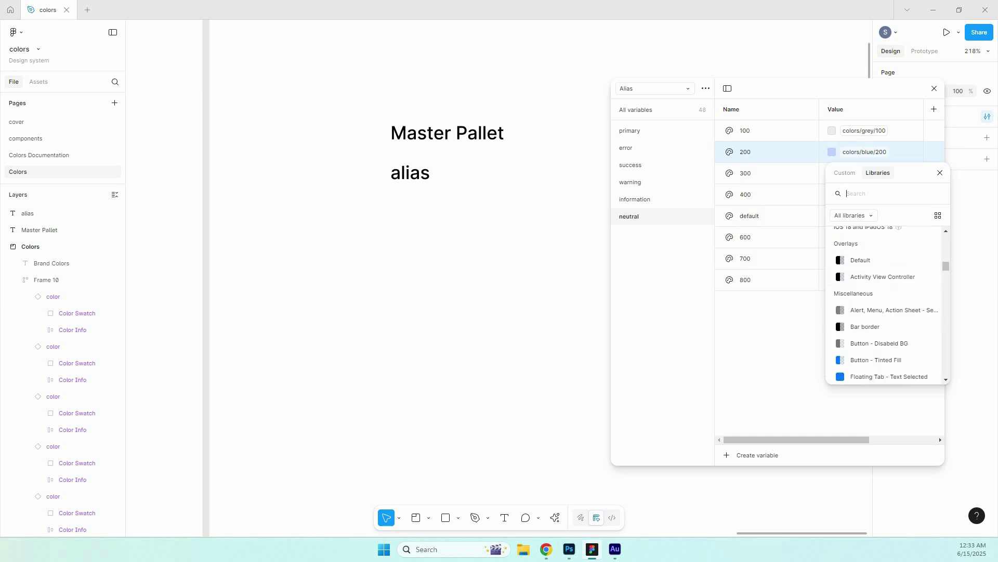
pyautogui.scroll(2, 884, 307)
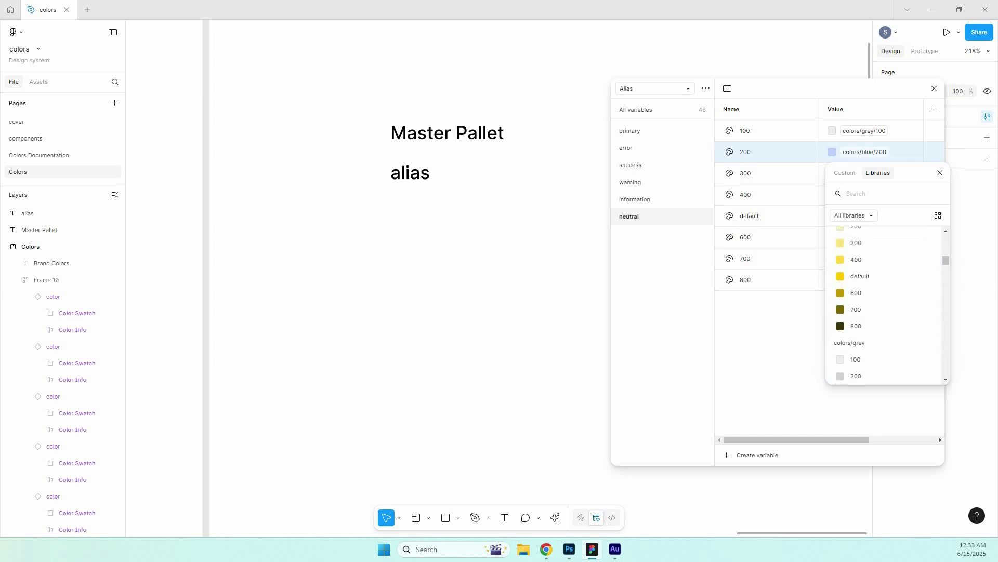
pyautogui.scroll(-2, 884, 307)
pyautogui.click(856, 324)
# Link neutral variables 300 and 400 to the Master Pallet grey shades 300 and 400 respectively.
pyautogui.click(865, 174)
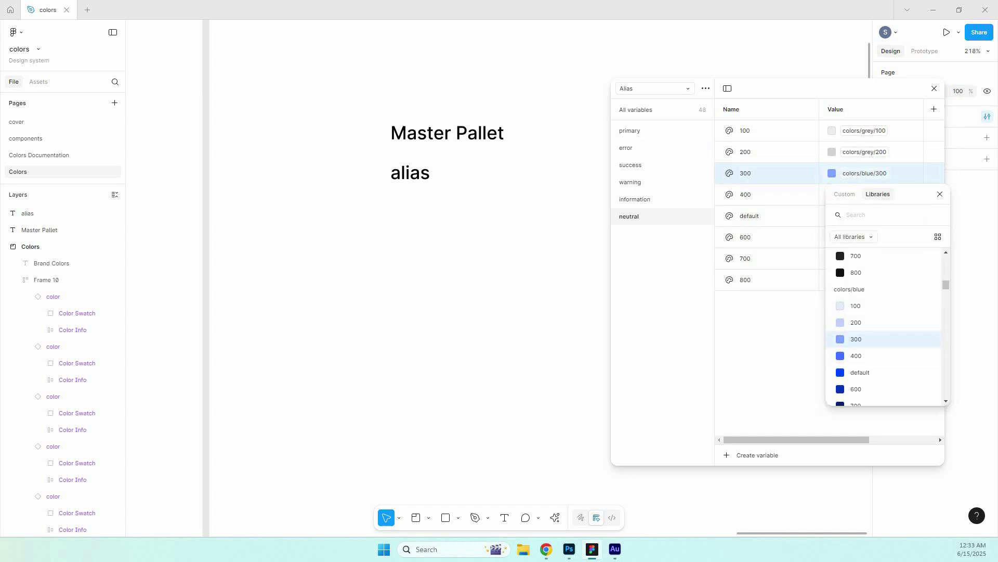
pyautogui.scroll(2, 884, 312)
pyautogui.click(856, 293)
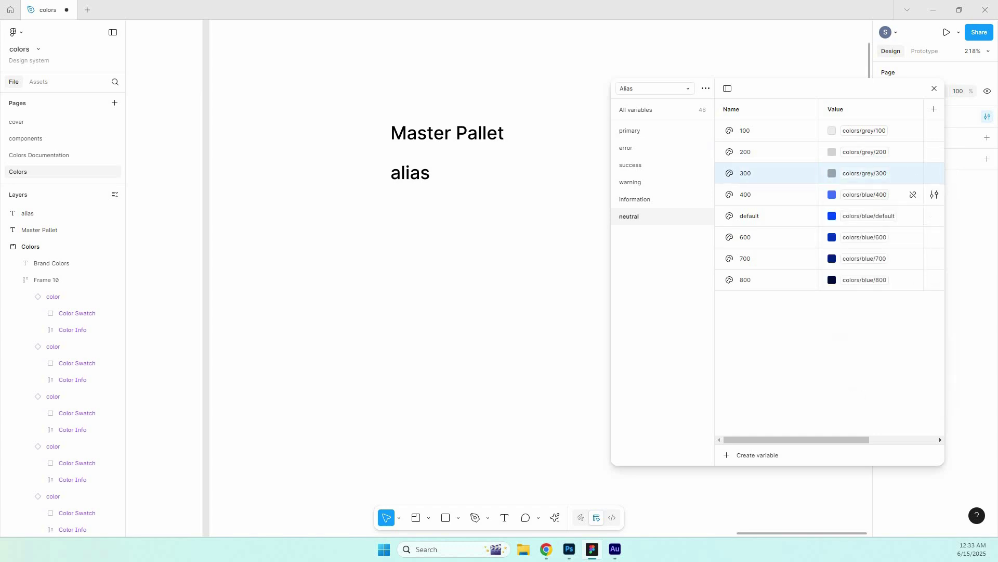
pyautogui.click(833, 195)
pyautogui.scroll(5, 884, 350)
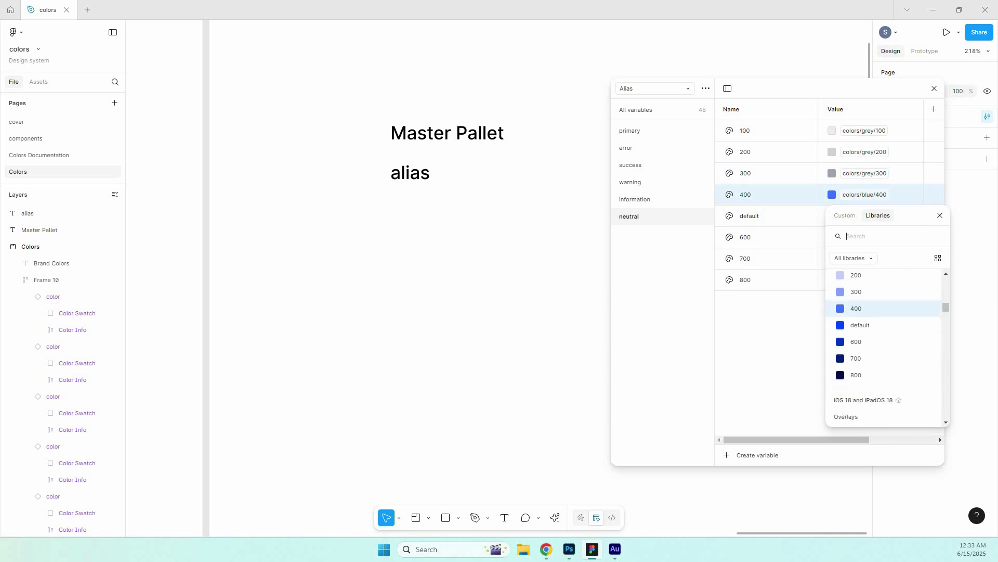
pyautogui.click(856, 366)
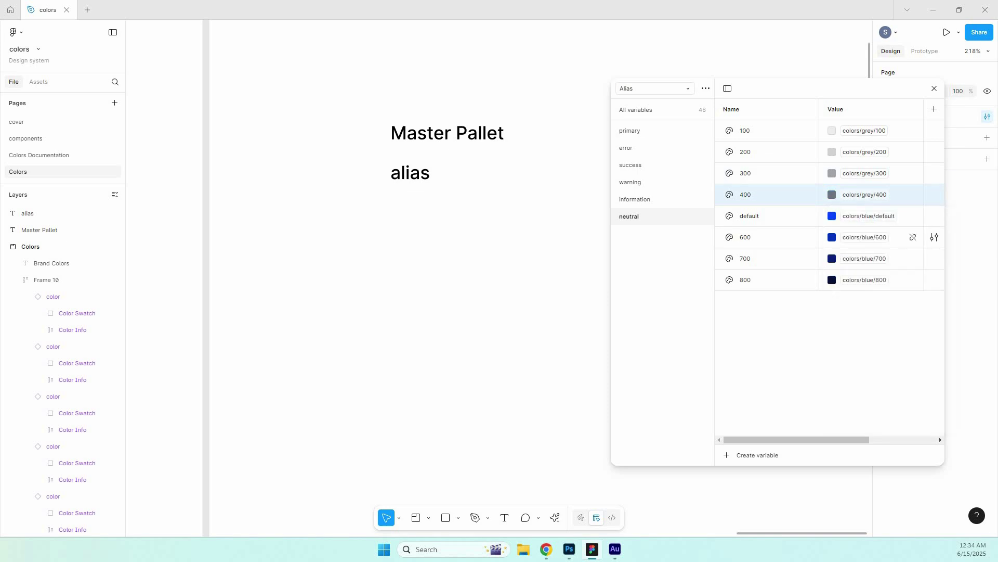
# Link the neutral group's default and 600 variables to the Master Pallet grey shades default and 600 respectively.
pyautogui.click(833, 216)
pyautogui.scroll(3, 884, 349)
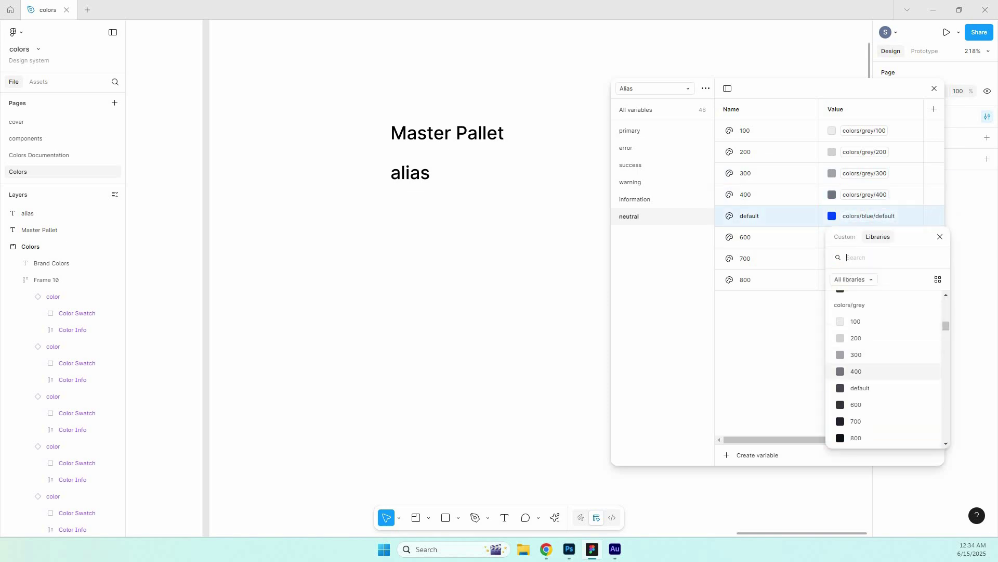
pyautogui.click(859, 386)
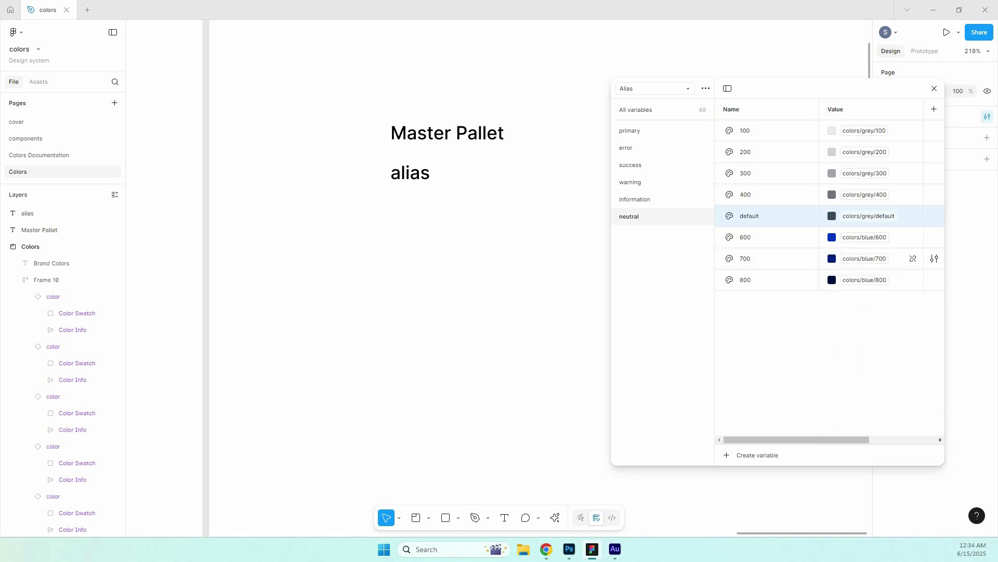
pyautogui.click(832, 237)
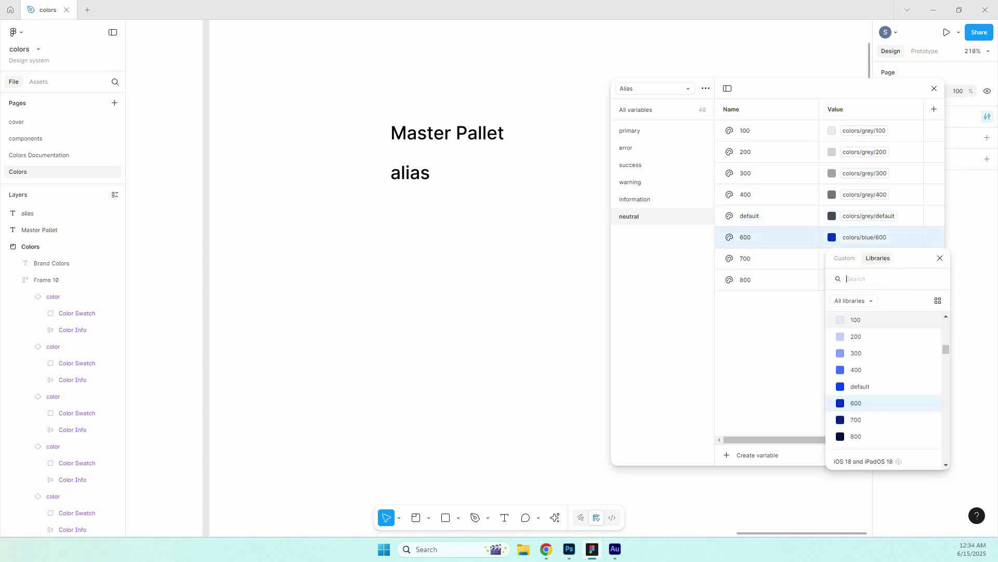
pyautogui.scroll(3, 884, 390)
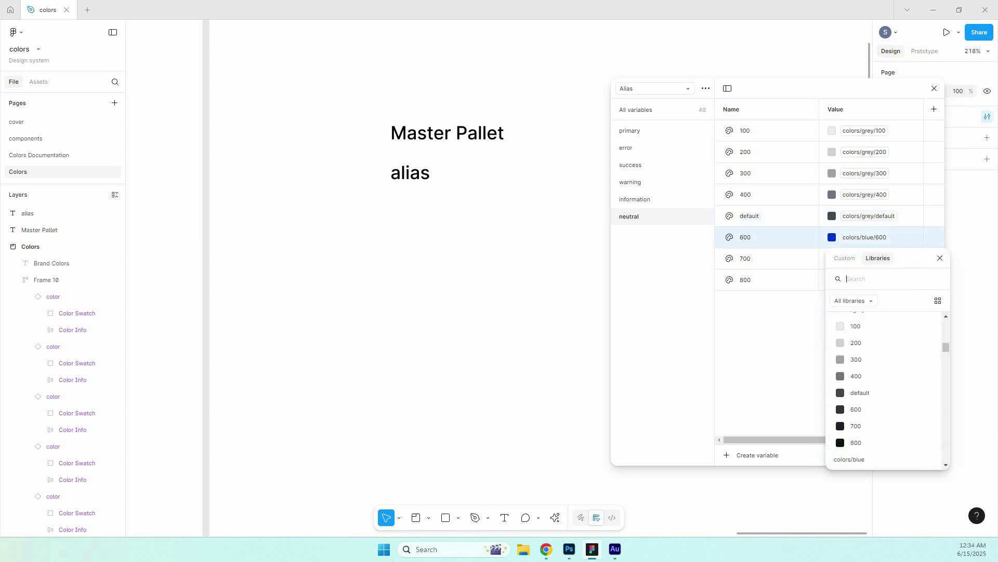
pyautogui.click(855, 409)
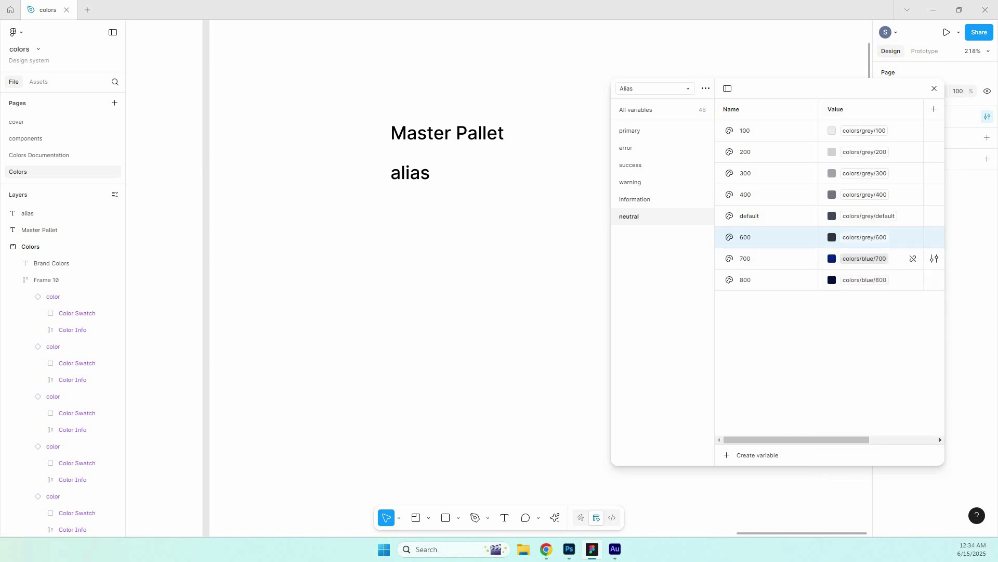
# Link neutral variables 700 and 800 to the Master Pallet grey shades 700 and 800 respectively.
pyautogui.click(863, 259)
pyautogui.scroll(2, 884, 395)
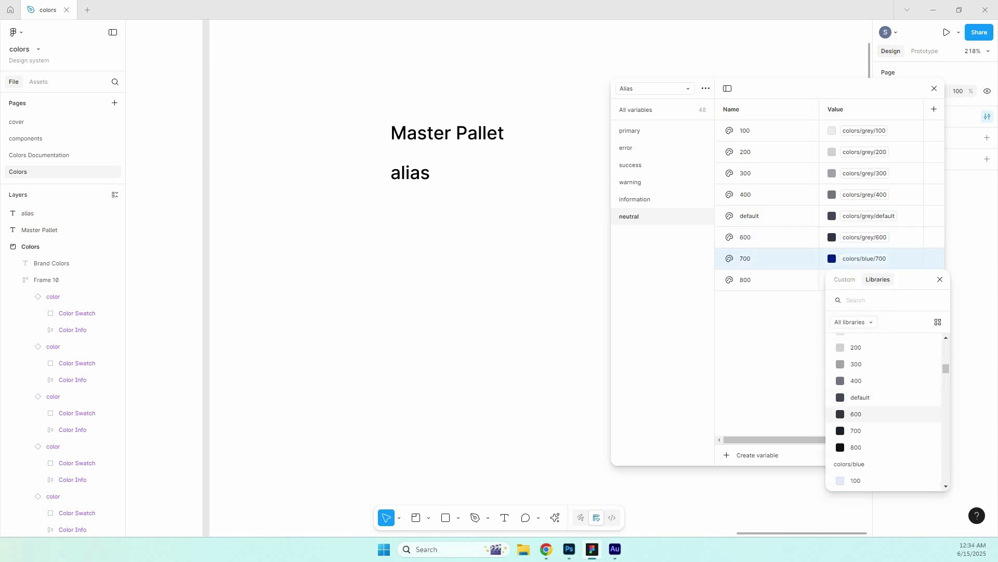
pyautogui.click(855, 427)
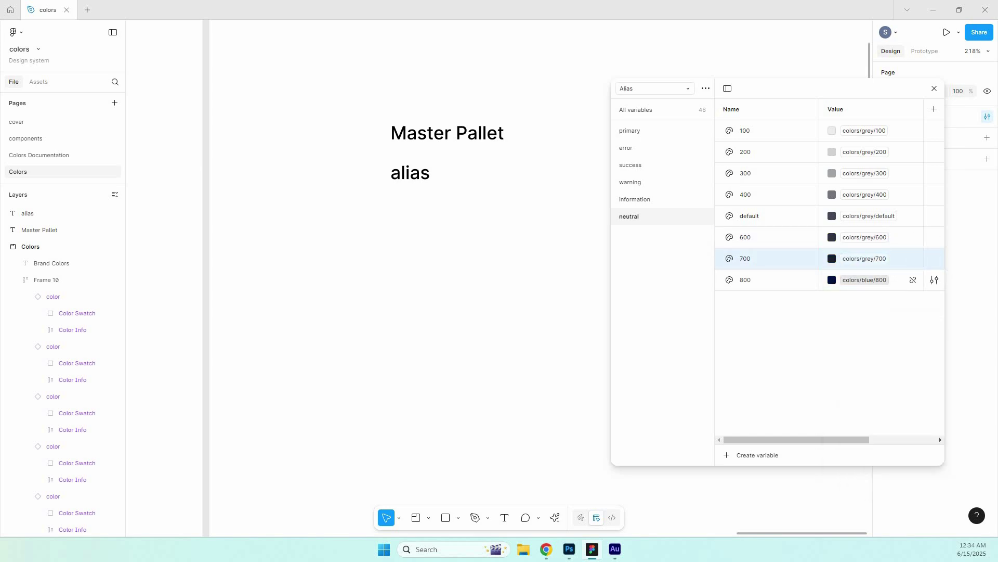
pyautogui.click(865, 280)
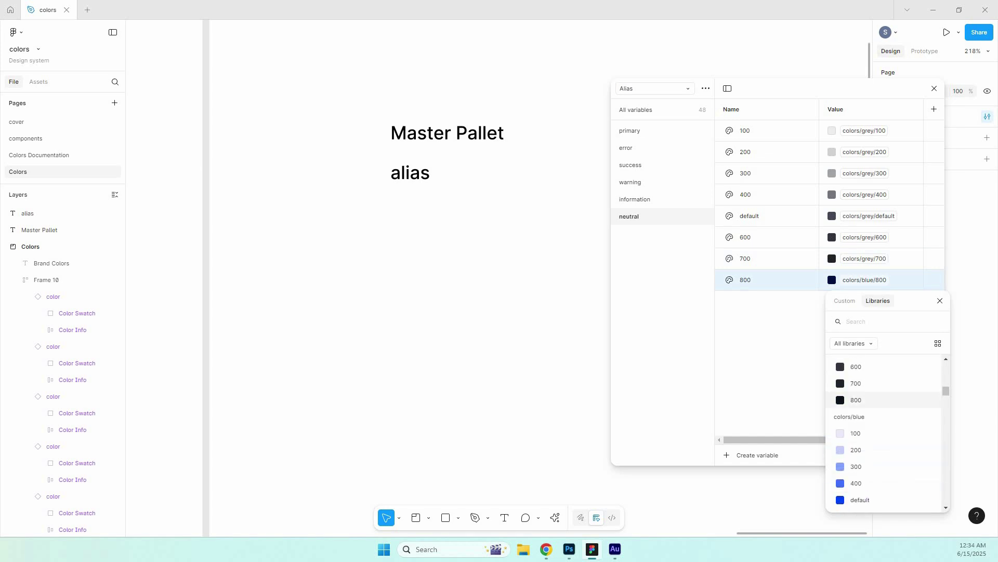
pyautogui.click(855, 400)
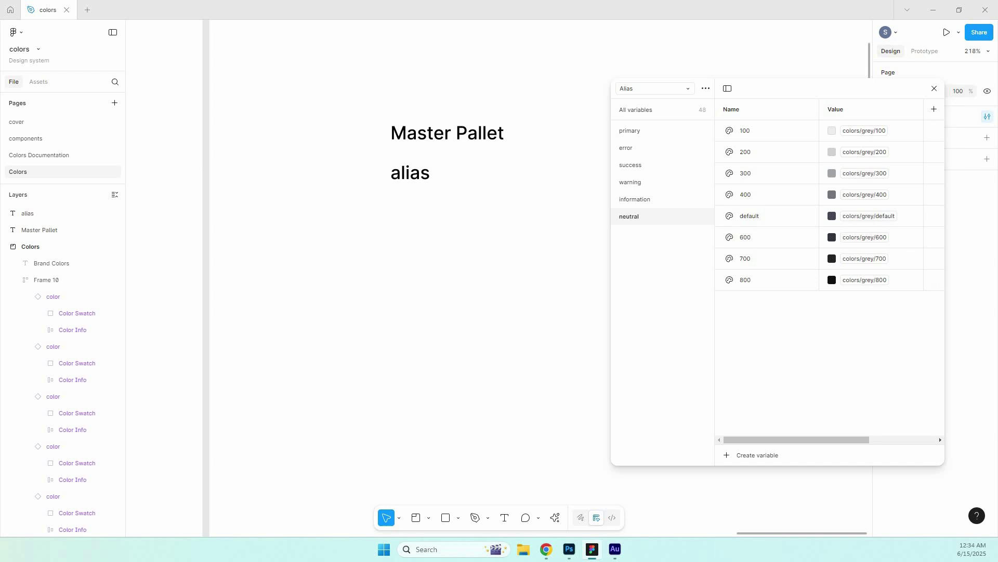
# Create a color variable named white in the neutral group of the Alias collection.
pyautogui.click(757, 455)
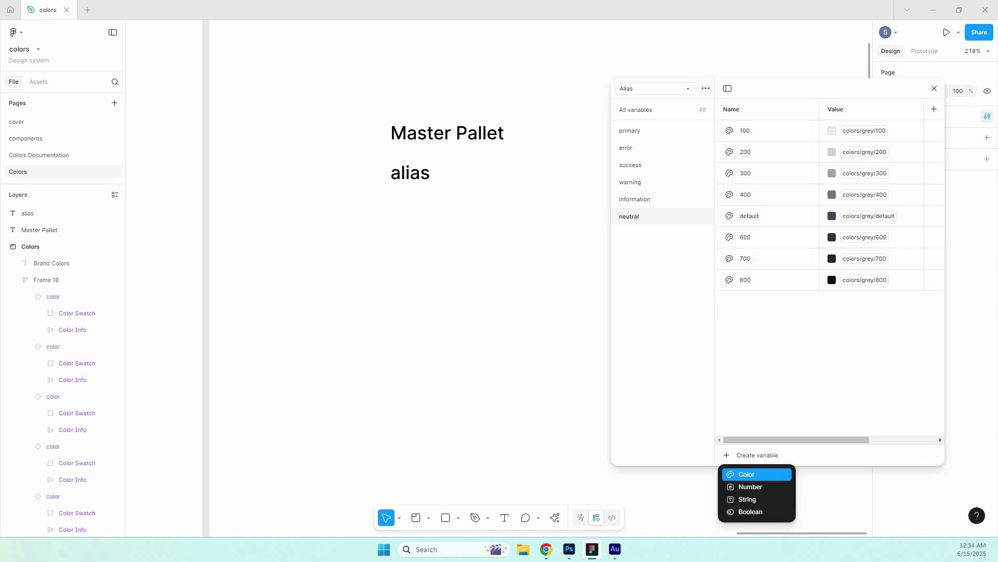
pyautogui.press('Return')
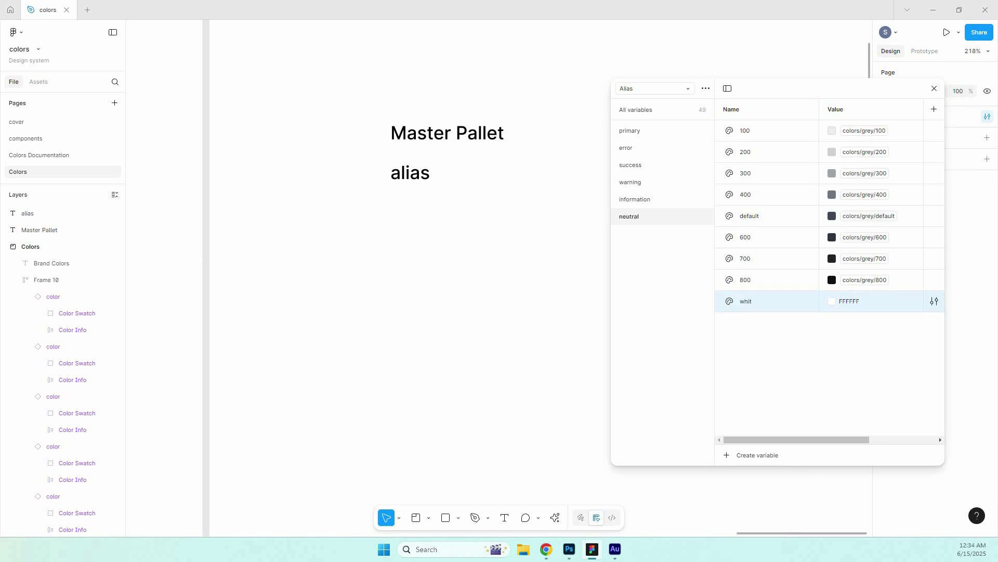
pyautogui.write('white')
pyautogui.press('Return')
# Create another color variable named black below white in the Alias collection's neutral group.
pyautogui.hotkey('shift', 'Return')
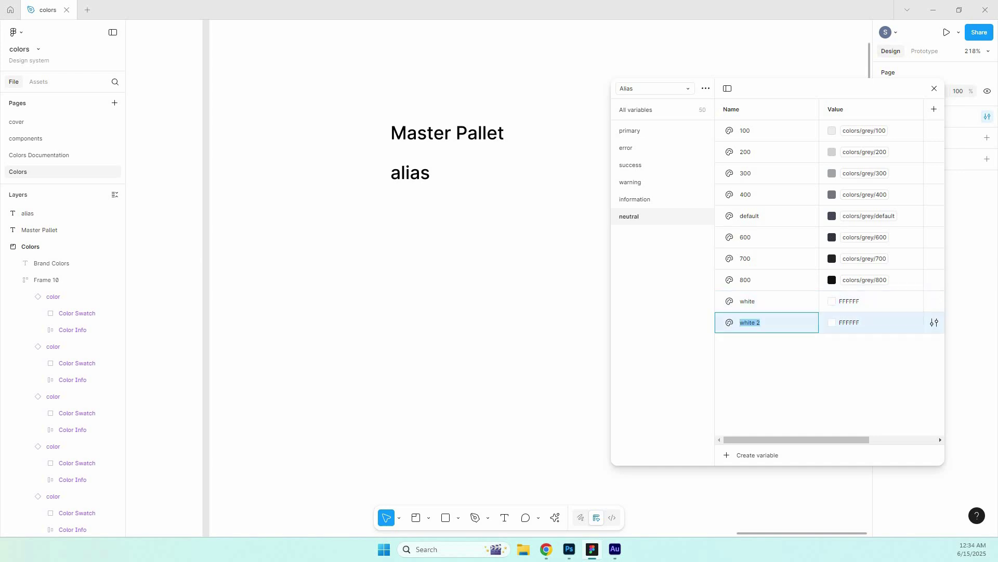
pyautogui.write('blka')
pyautogui.write('ck')
pyautogui.press('Return')
pyautogui.moveTo(839, 322); pyautogui.dragTo(853, 322)
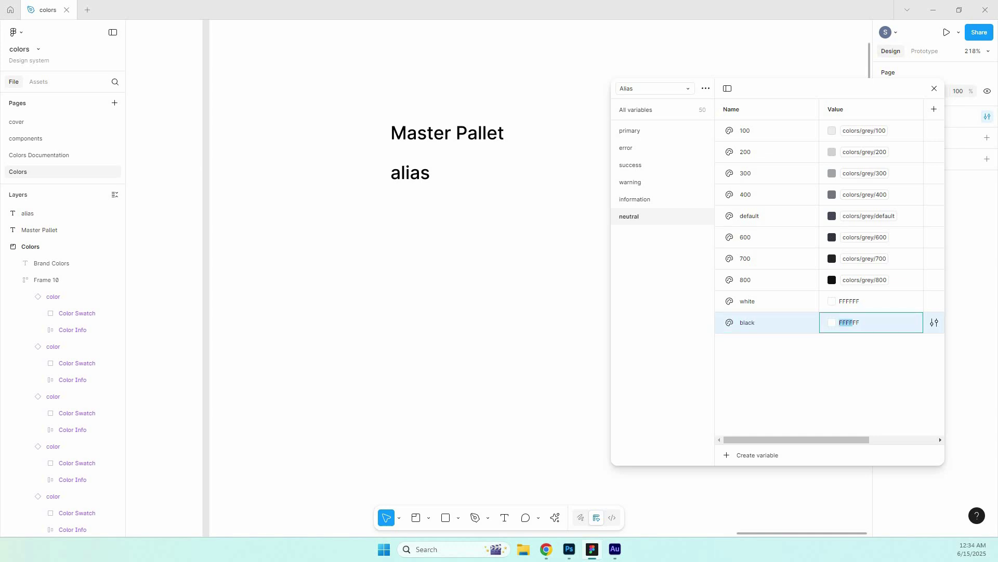
# Link the neutral group's white variable to the Master Pallet color white.
pyautogui.click(858, 302)
pyautogui.rightClick(858, 302)
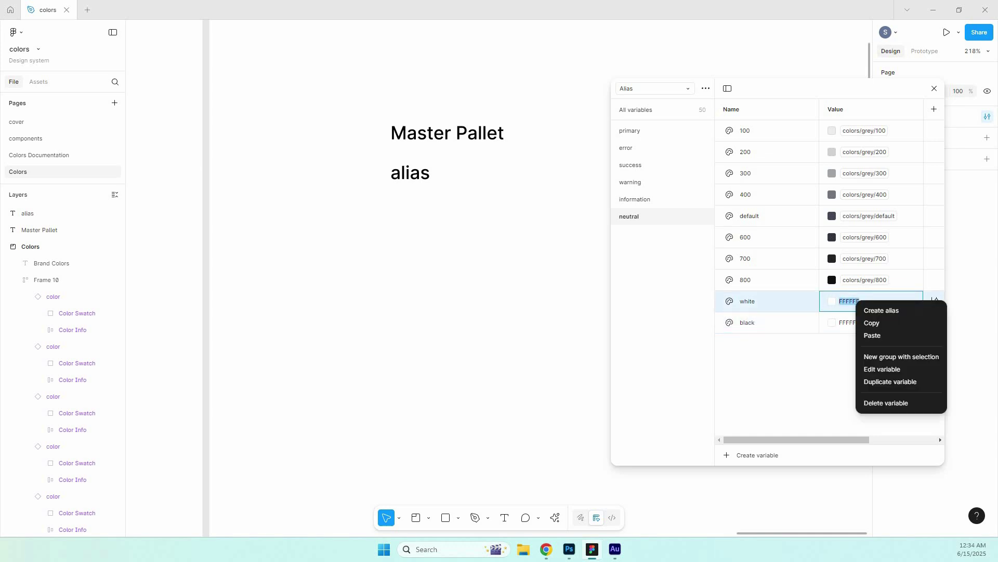
pyautogui.click(882, 310)
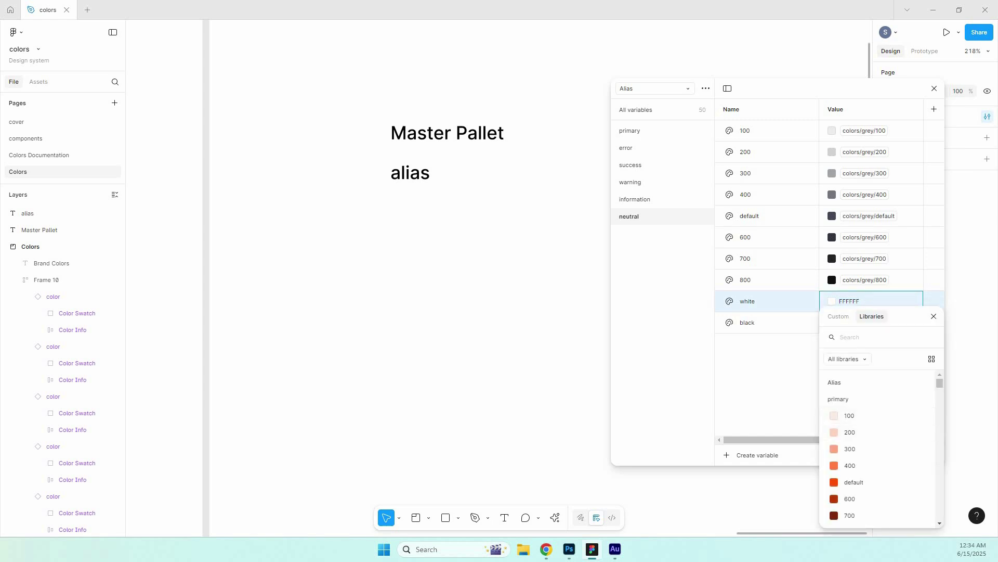
pyautogui.write('white')
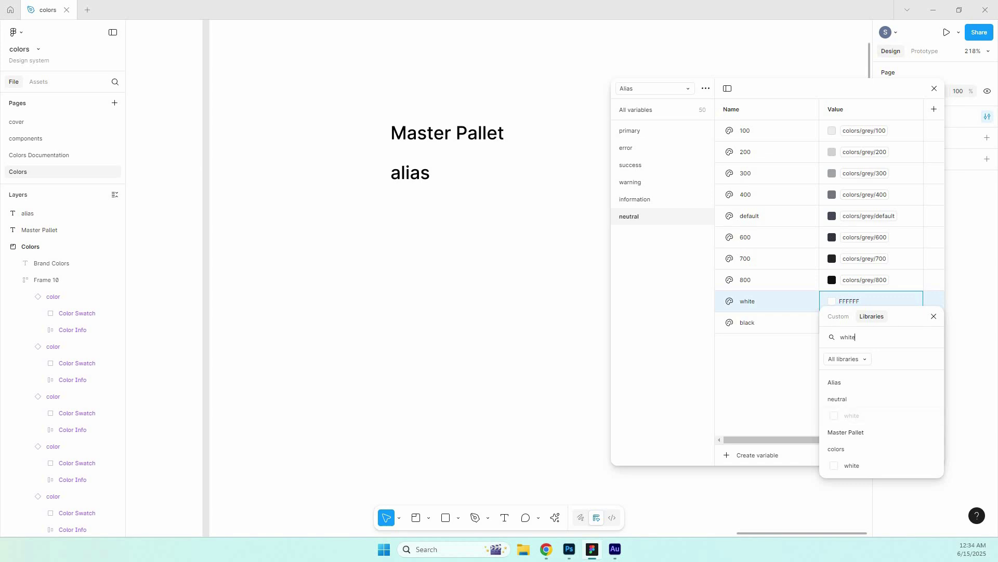
pyautogui.press('Down')
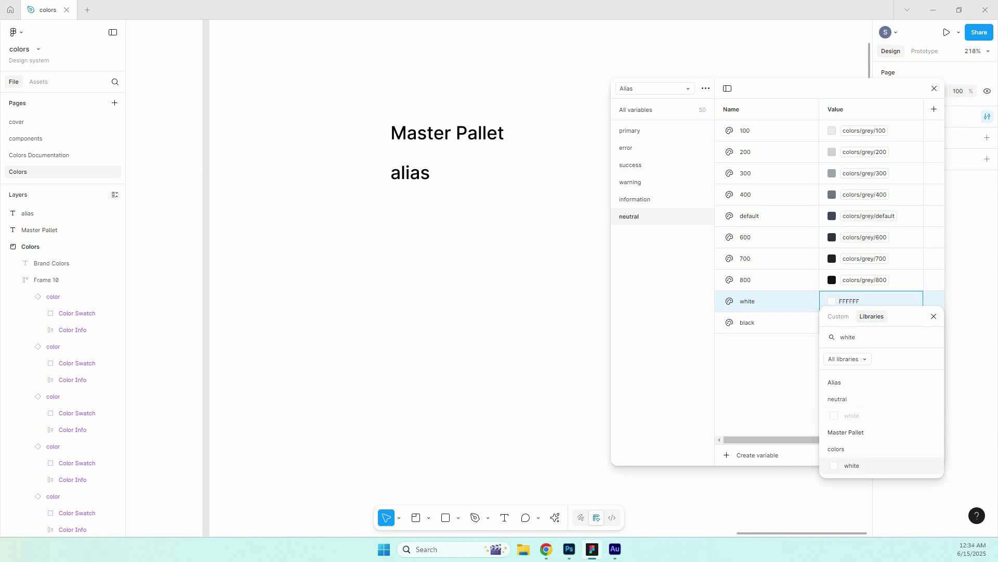
pyautogui.press('Return')
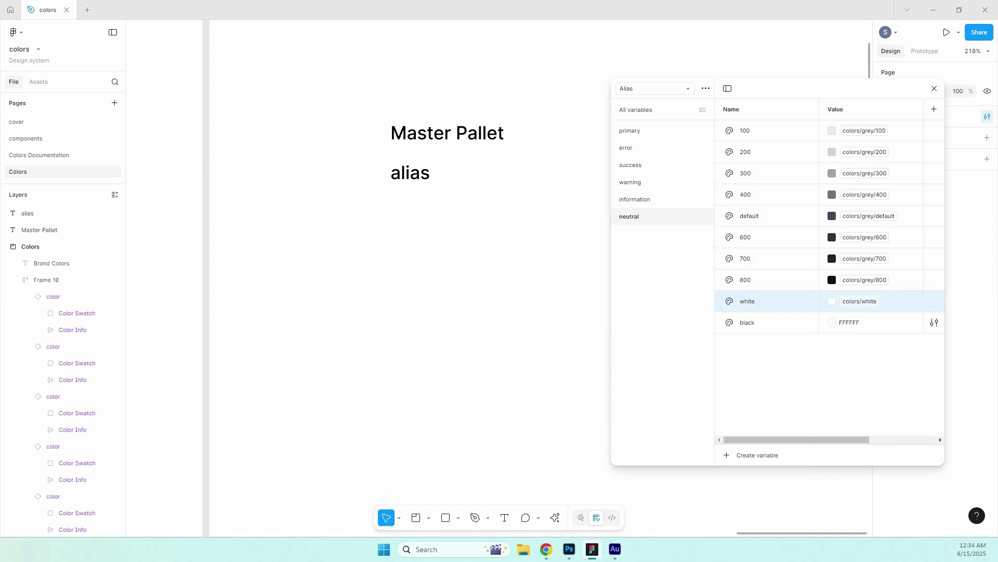
# Link the neutral group's black variable to the Master Pallet color black.
pyautogui.rightClick(872, 324)
pyautogui.click(890, 332)
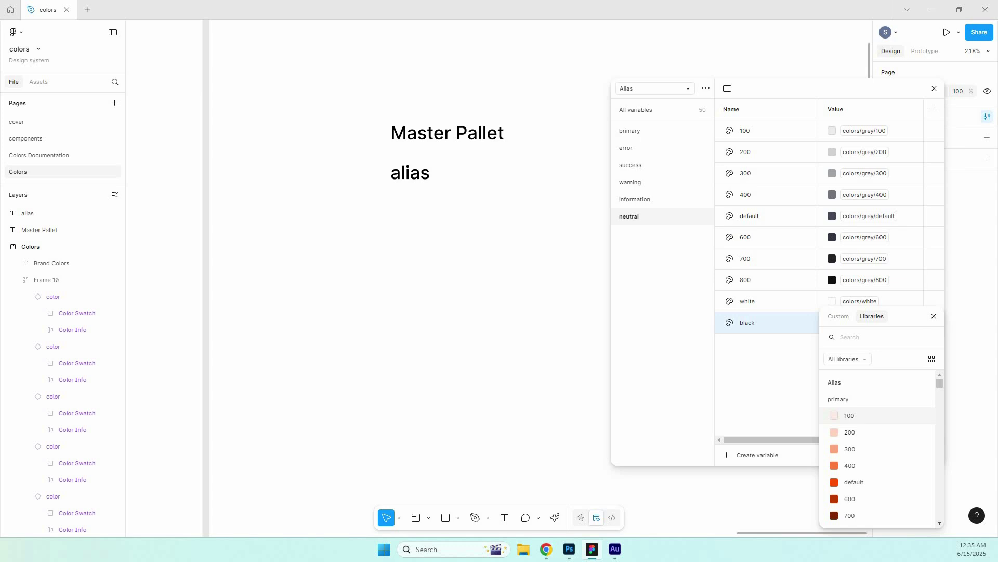
pyautogui.write('blac')
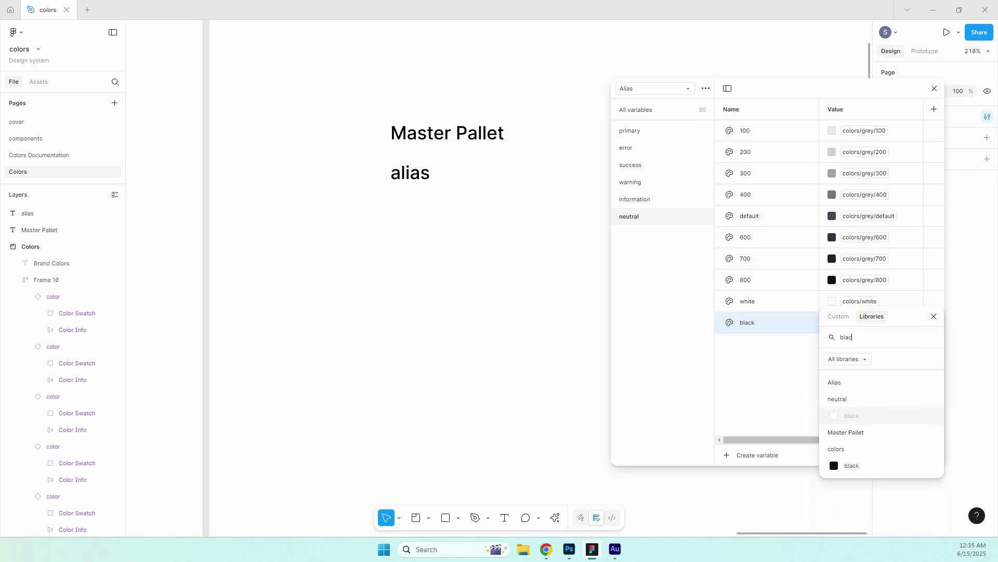
pyautogui.write('k')
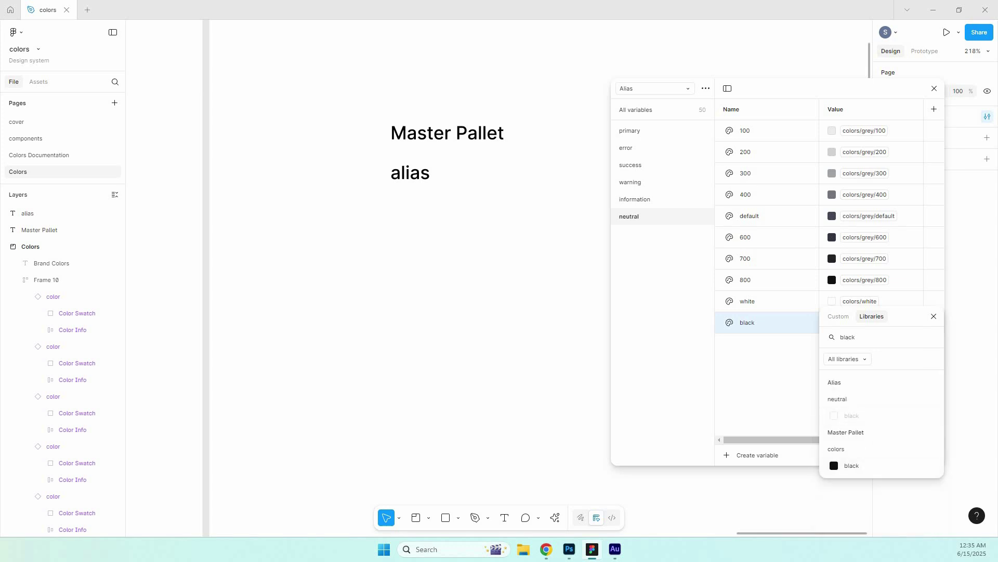
pyautogui.click(853, 465)
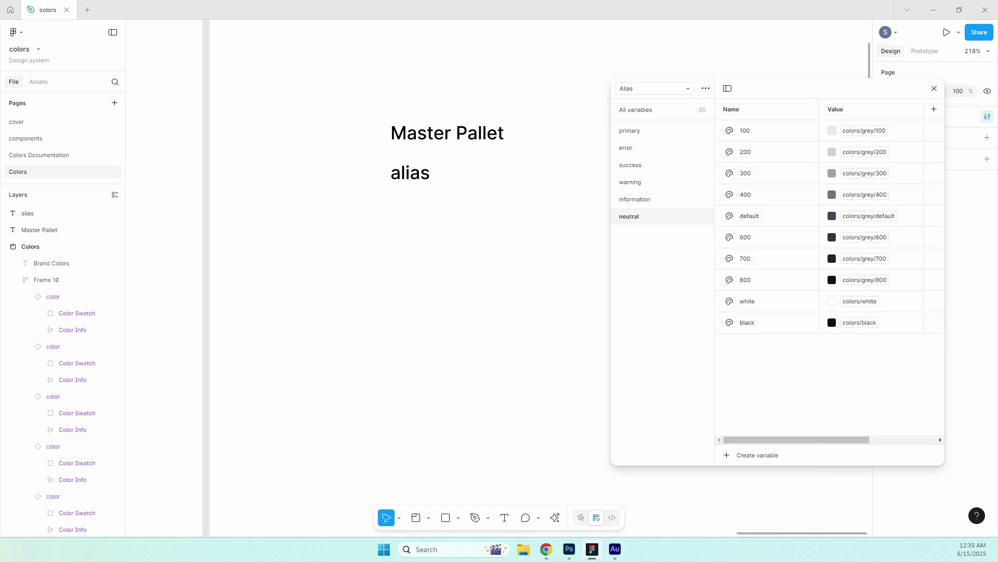
# Reposition the variables window higher over the canvas and show the Alias collection.
pyautogui.moveTo(827, 89); pyautogui.dragTo(750, 51)
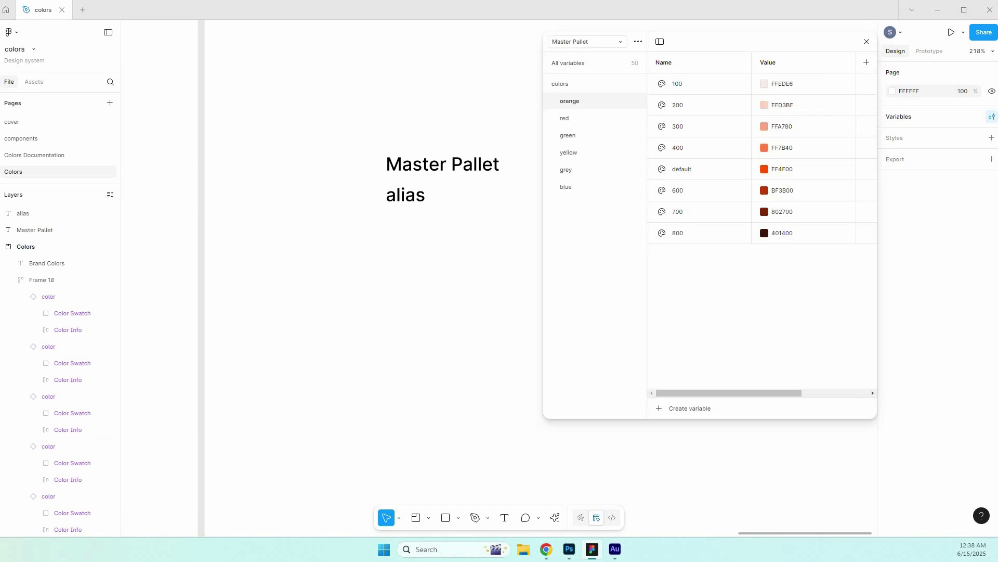
pyautogui.click(588, 41)
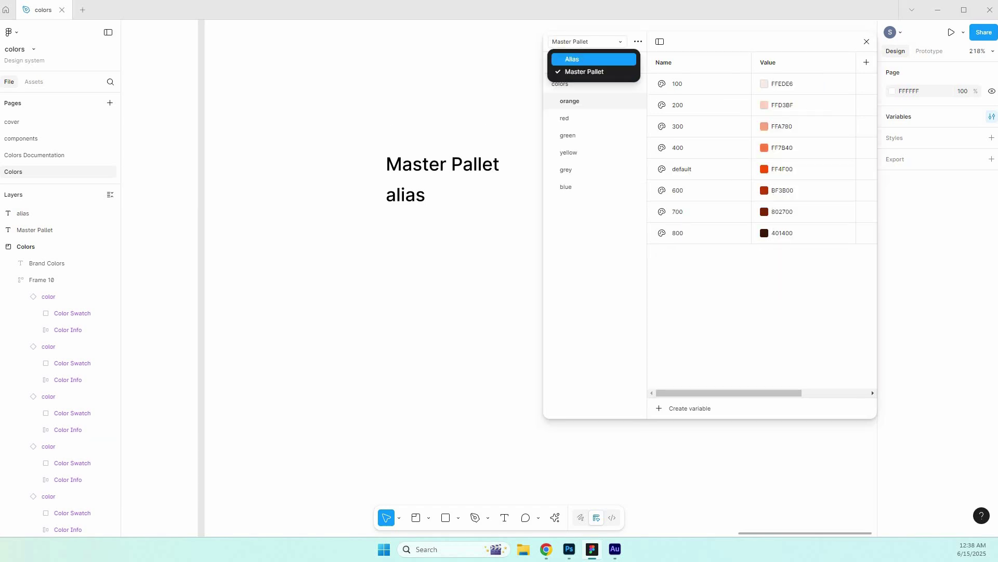
pyautogui.click(583, 60)
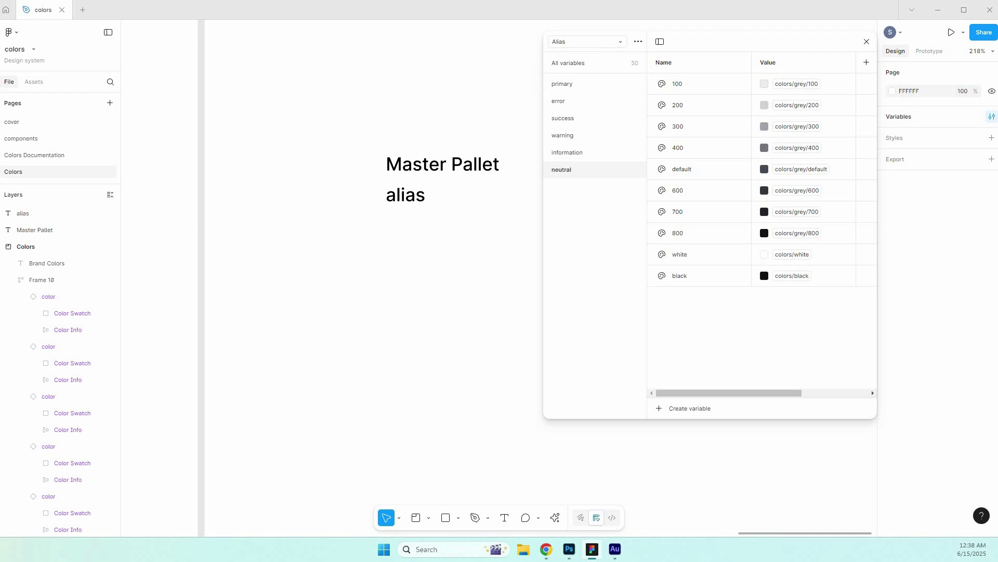
# Duplicate the alias label directly below itself and change the copy's text to Mapped.
pyautogui.click(406, 195)
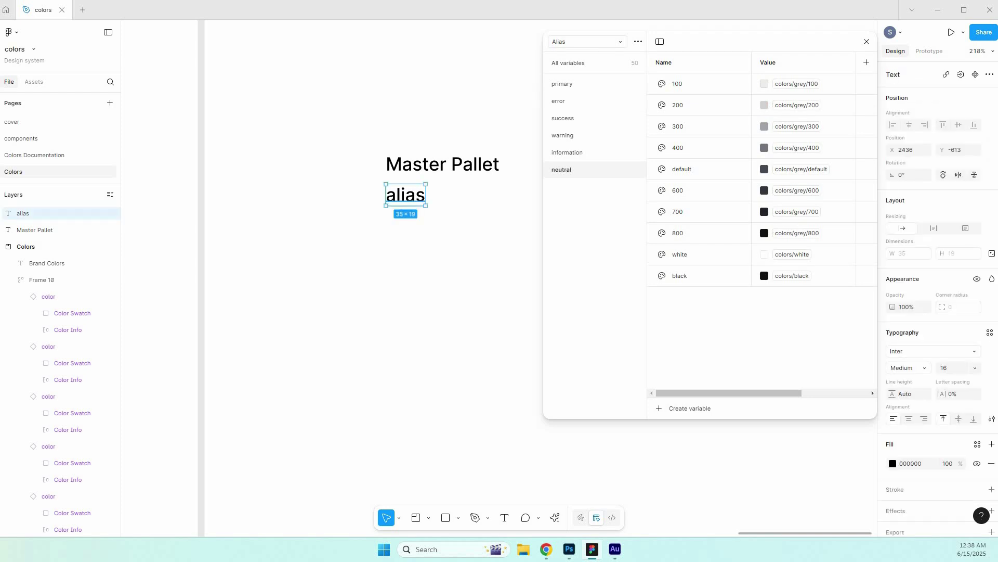
pyautogui.moveTo(406, 195); pyautogui.dragTo(405, 225)
pyautogui.doubleClick(405, 226)
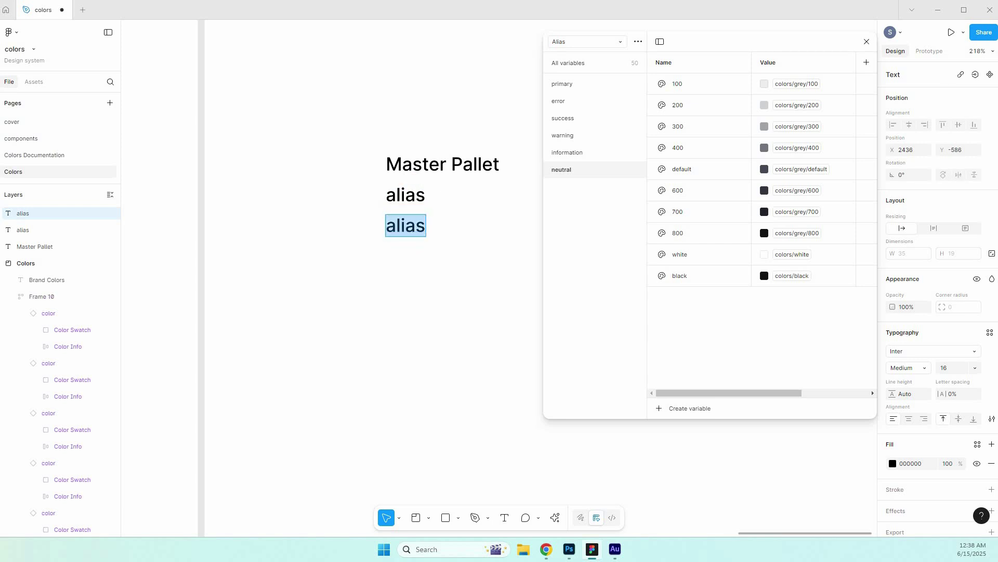
pyautogui.write('Mapped')
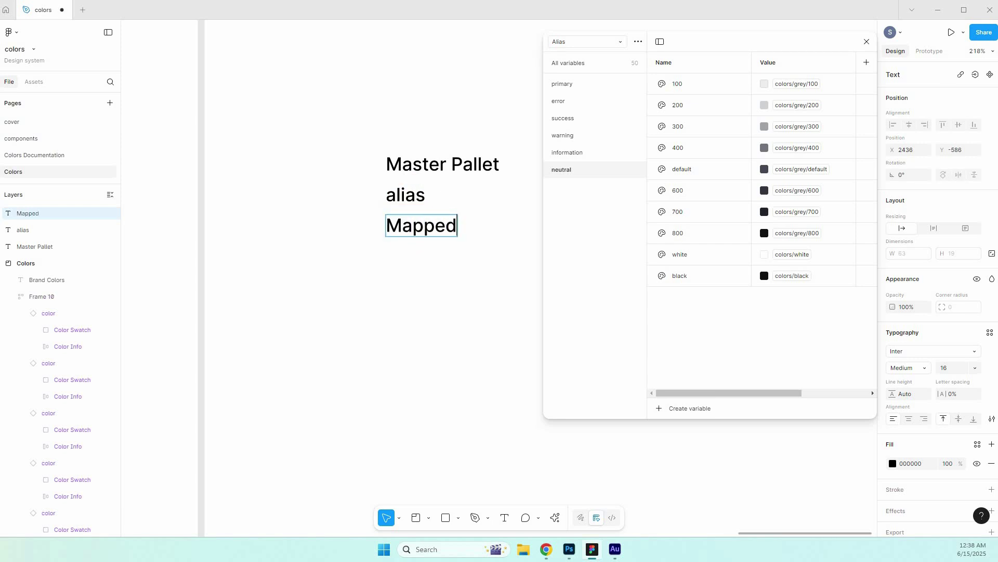
pyautogui.press('Return')
pyautogui.press('BackSpace')
pyautogui.press('Escape')
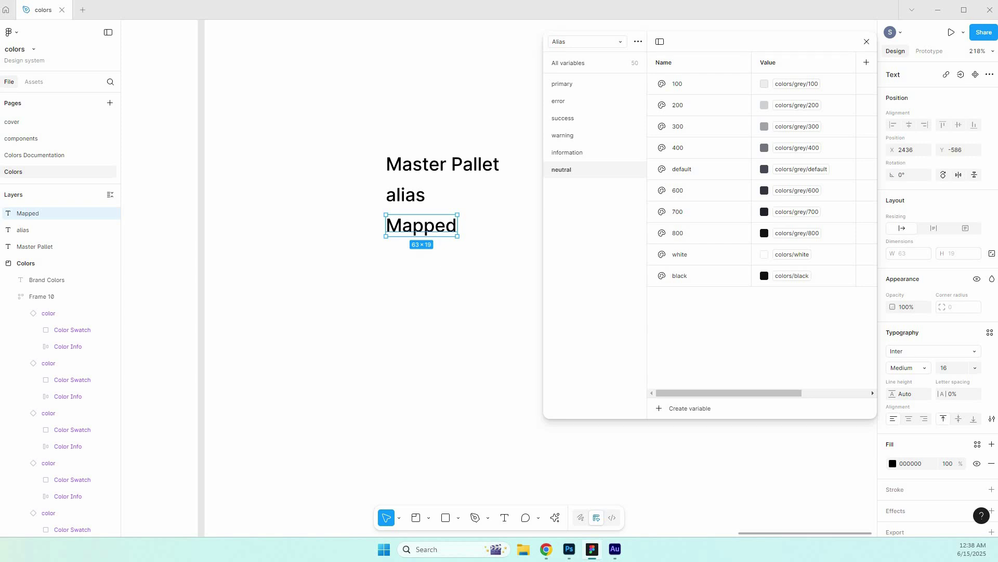
pyautogui.press('Escape')
# Add a sample heading reading Hello buddy below the Mapped label, keeping only a single copy.
pyautogui.press('t')
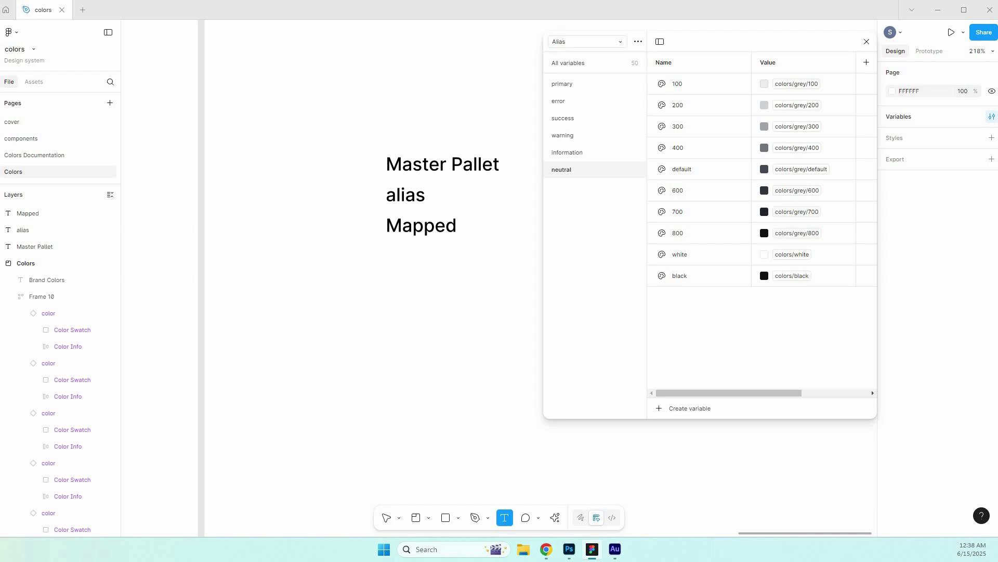
pyautogui.click(310, 303)
pyautogui.write('Te')
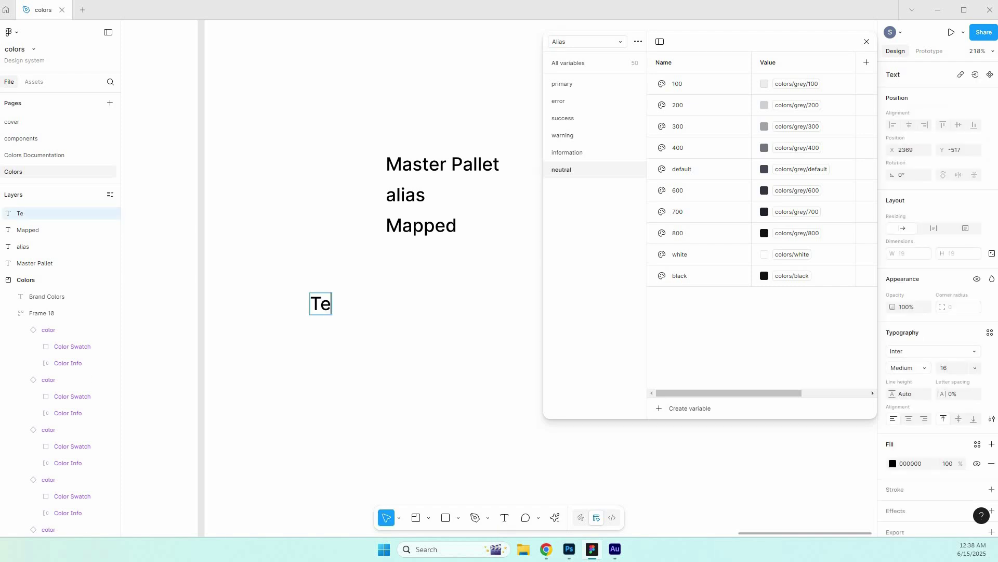
pyautogui.press('BackSpace')
pyautogui.press('BackSpace')
pyautogui.write('Hello buddy')
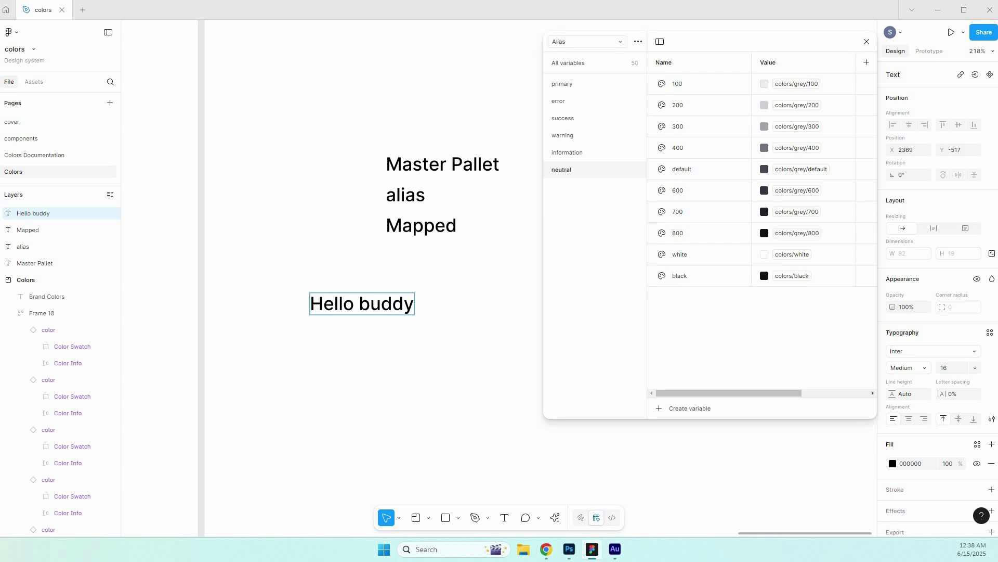
pyautogui.press('Escape')
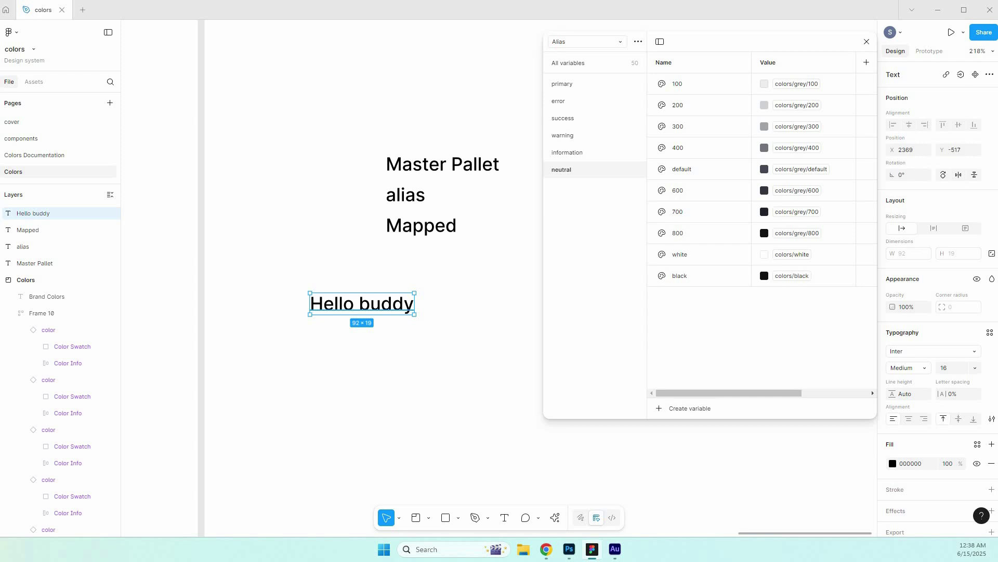
pyautogui.hotkey('ctrl', 'd')
pyautogui.press('Delete')
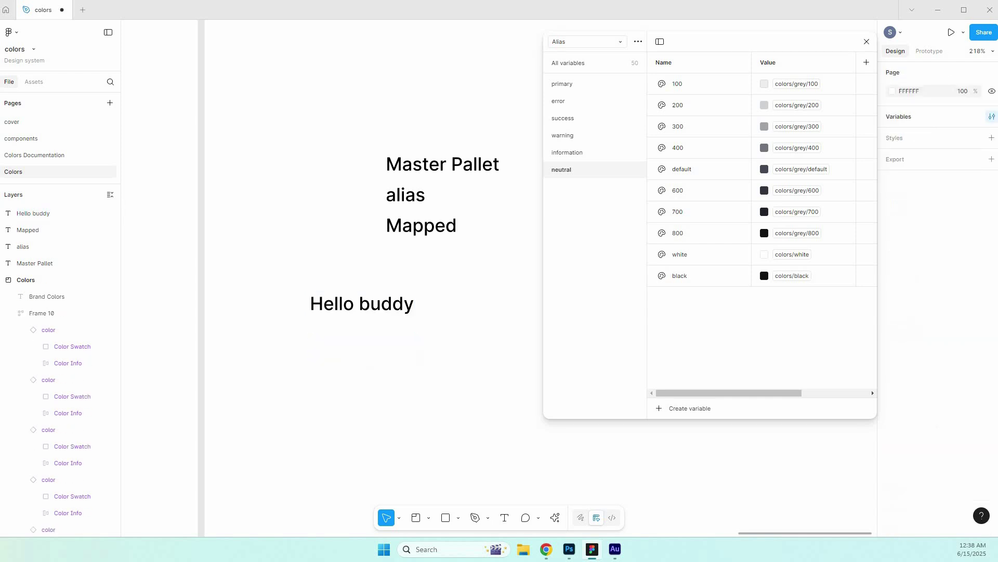
# Add a text box about 157 × 40 below the Hello buddy heading, fill it with placeholder text and set it to Regular weight.
pyautogui.press('t')
pyautogui.moveTo(301, 332); pyautogui.dragTo(478, 378)
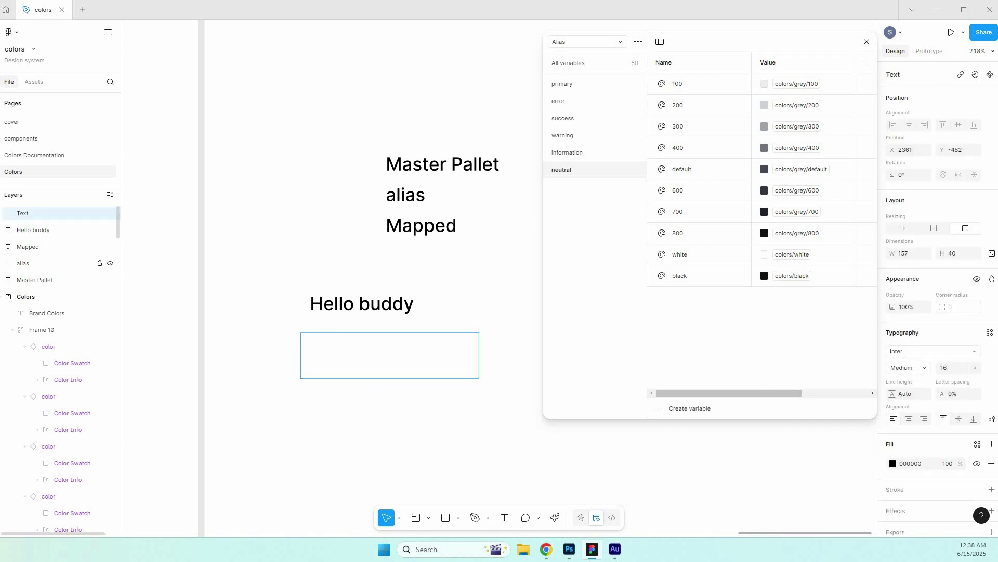
pyautogui.write('ljkasdlfjlkajsdflk')
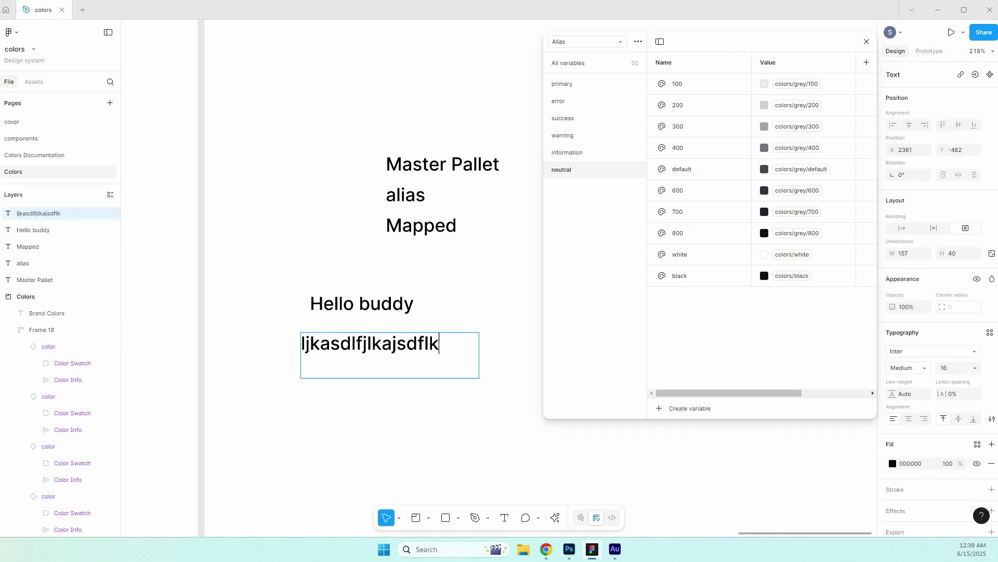
pyautogui.write('jklasdjfkljaslkdfjklasjdlkfjklasdjf')
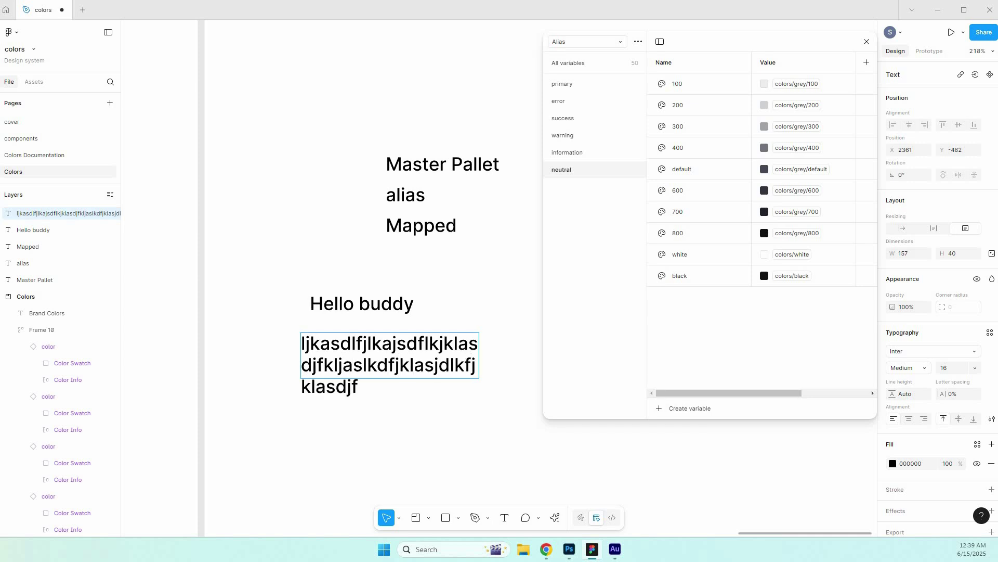
pyautogui.press('Escape')
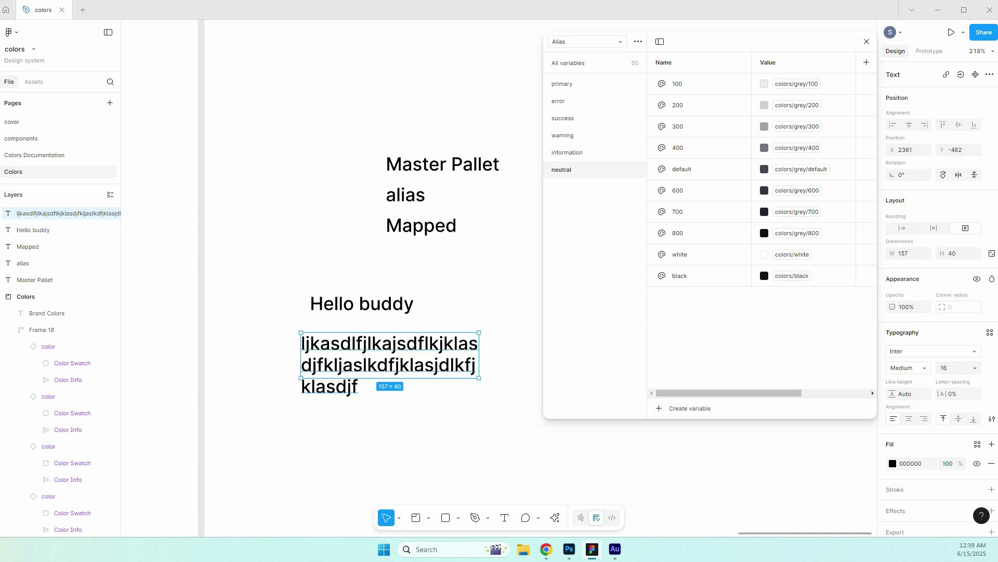
pyautogui.click(910, 367)
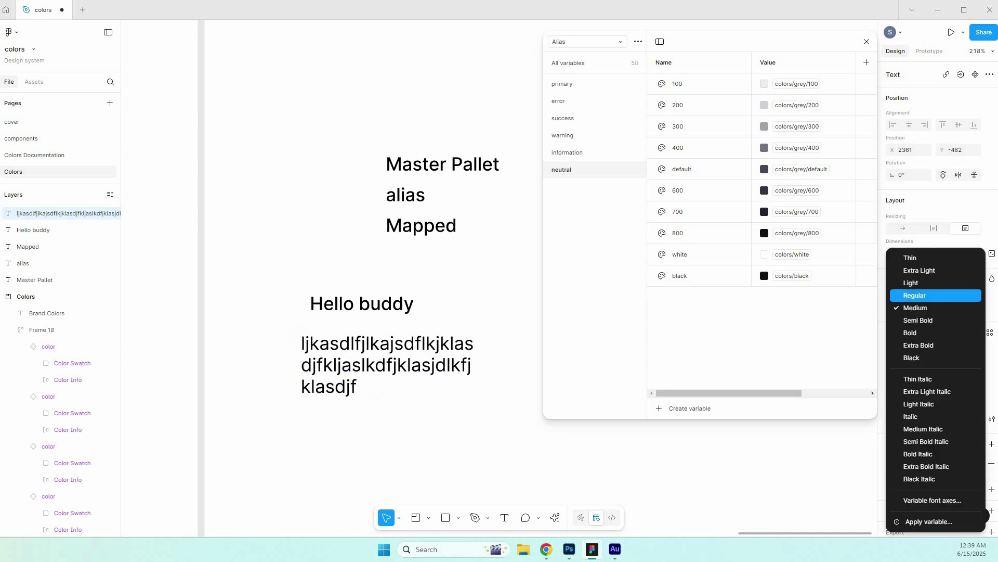
pyautogui.click(911, 295)
# Set the Hello buddy heading's font size to 30 and left-align it about 16 px above the placeholder paragraph.
pyautogui.click(362, 303)
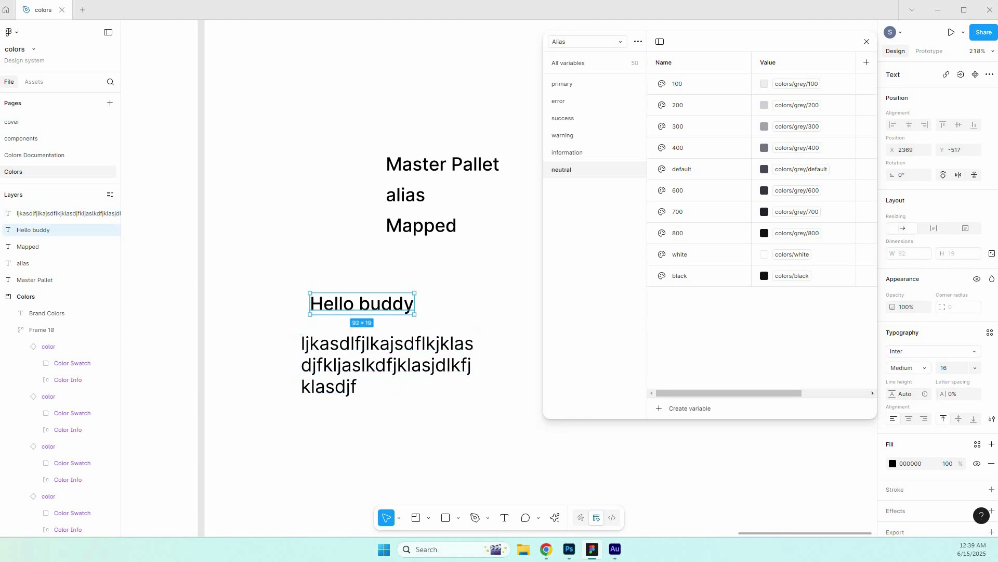
pyautogui.click(951, 367)
pyautogui.write('30')
pyautogui.press('Return')
pyautogui.moveTo(388, 315); pyautogui.dragTo(379, 295)
pyautogui.click(384, 359)
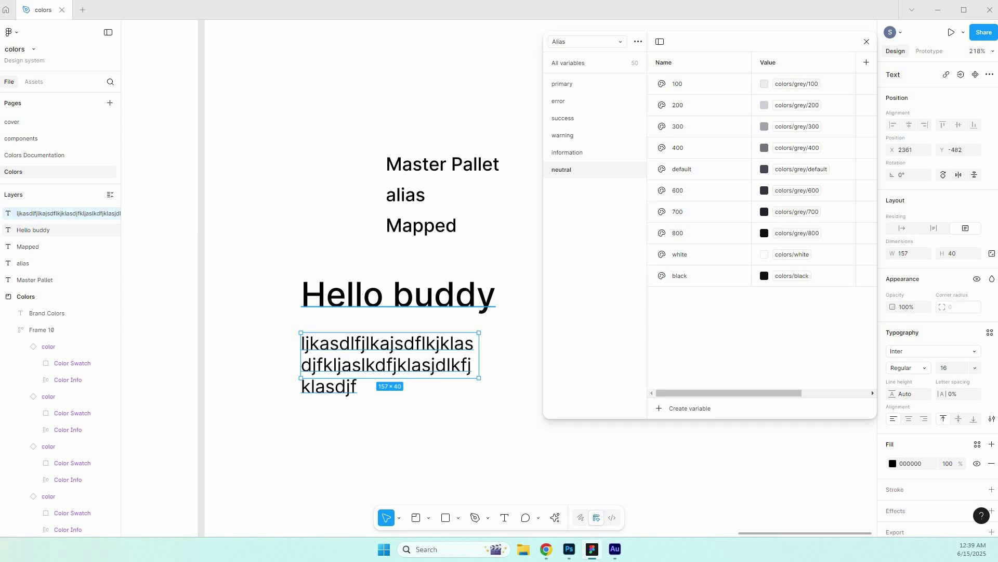
pyautogui.press('Escape')
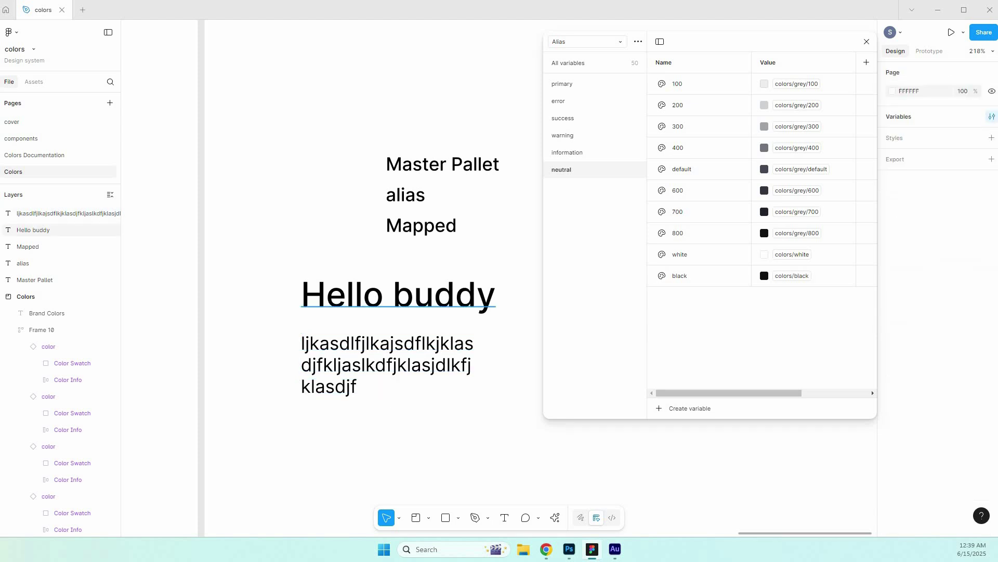
# Delete the Hello buddy heading together with the placeholder paragraph.
pyautogui.moveTo(276, 285); pyautogui.dragTo(495, 375)
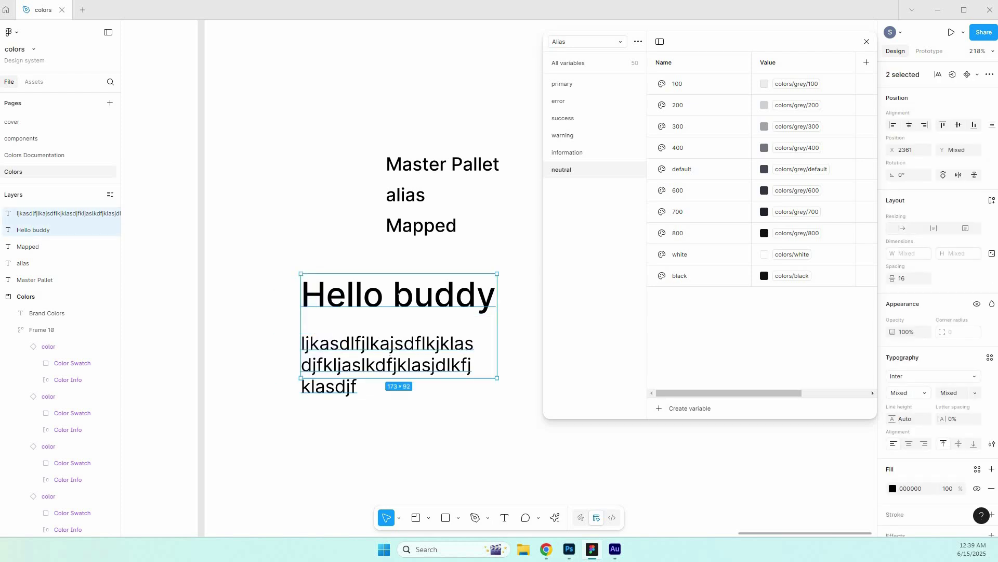
pyautogui.press('Delete')
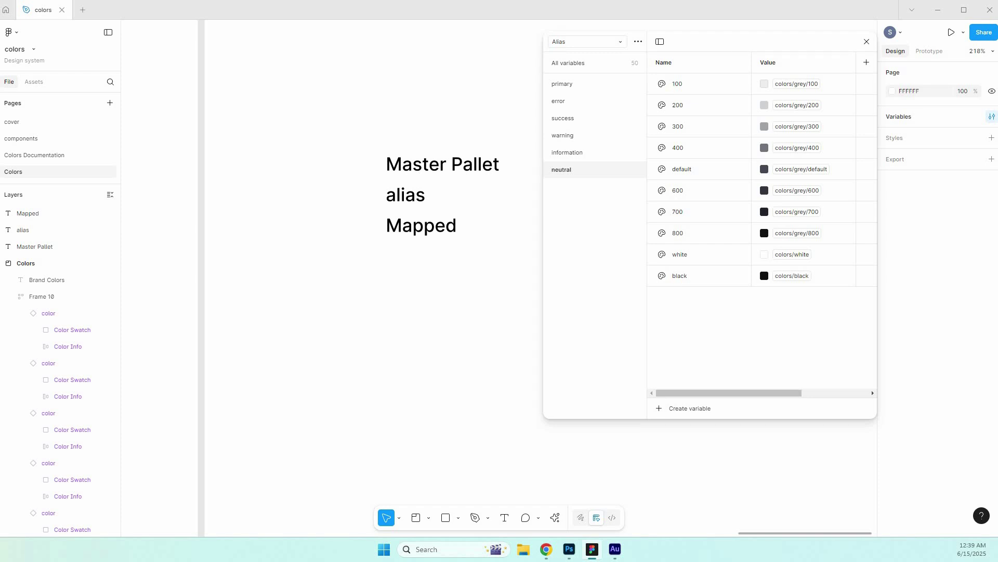
# Create a third variable collection named Mapped.
pyautogui.click(638, 41)
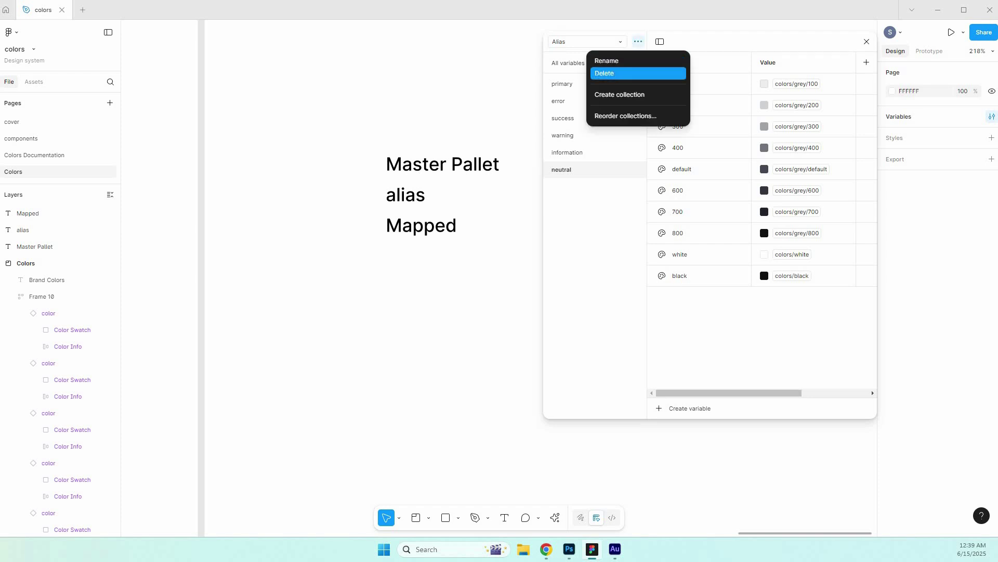
pyautogui.press('Return')
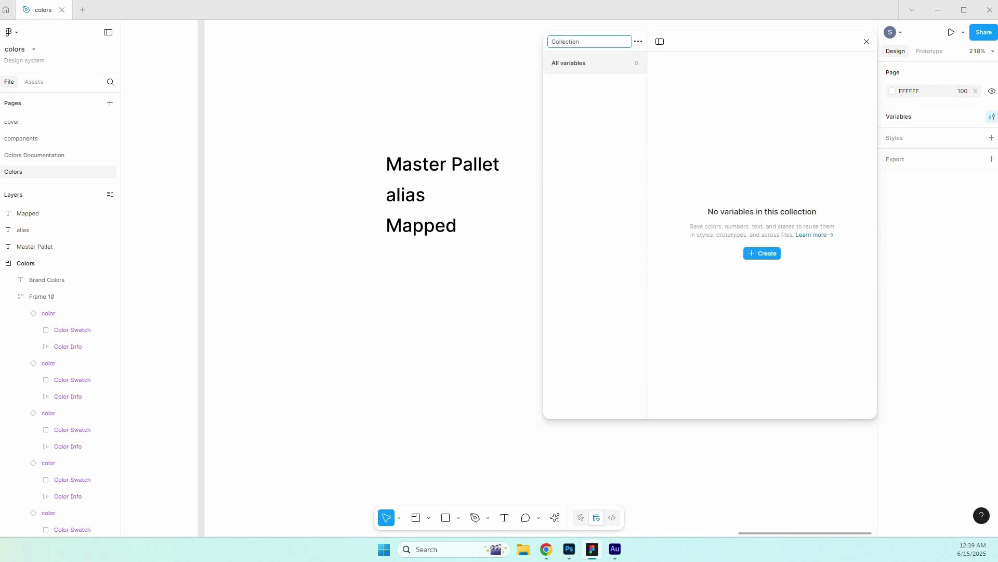
pyautogui.write('Mapped')
pyautogui.press('Return')
# Create a color variable named Text/headings in the Mapped collection.
pyautogui.click(762, 254)
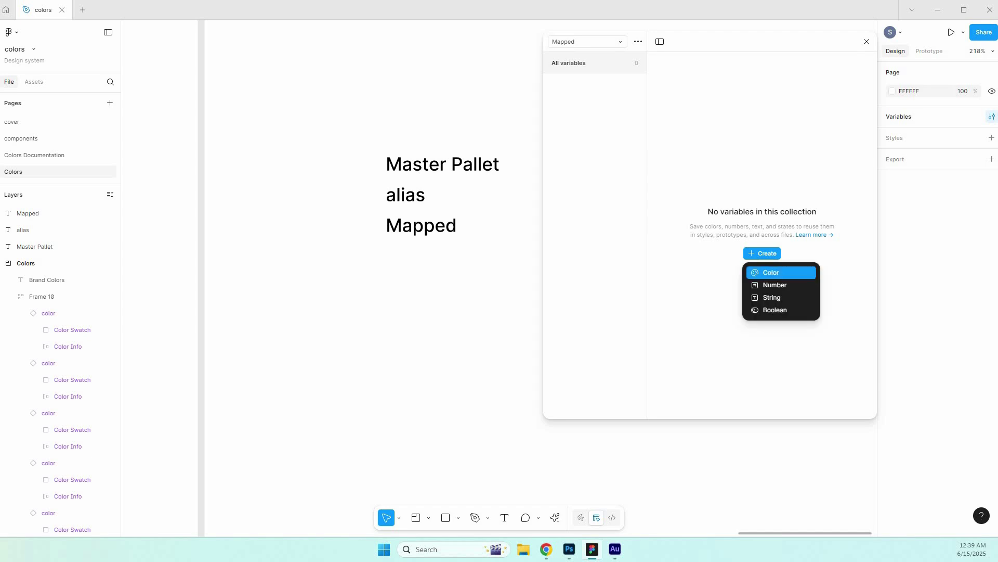
pyautogui.click(772, 272)
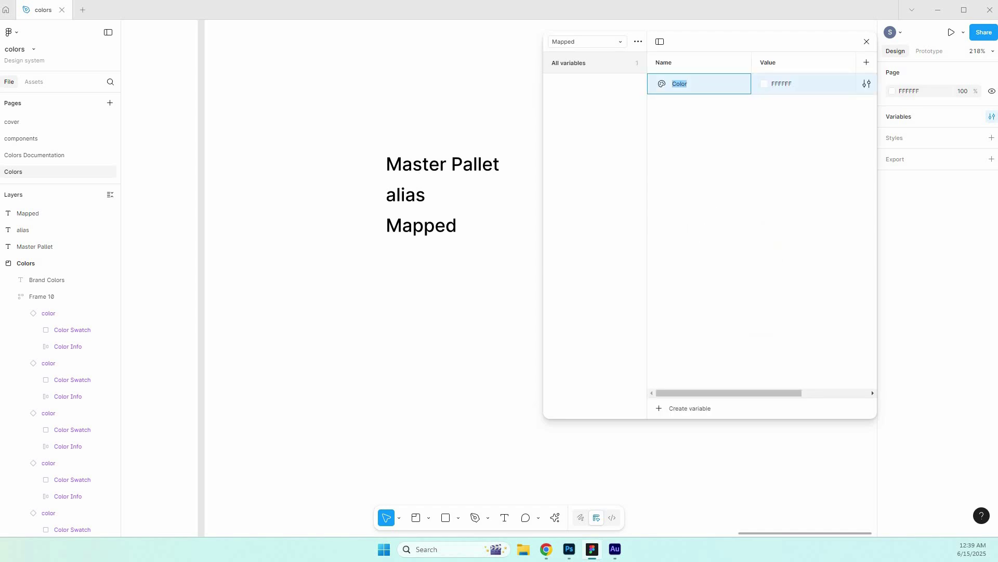
pyautogui.write('T')
pyautogui.press('BackSpace')
pyautogui.write('Text/headings')
pyautogui.press('Return')
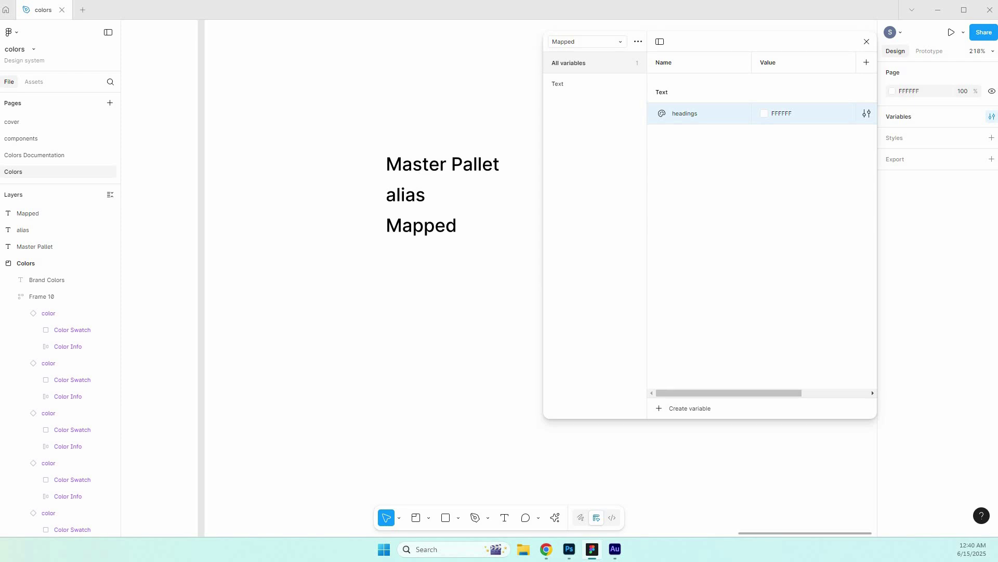
# Add a sample text reading How are you? below the Mapped label on the canvas.
pyautogui.press('t')
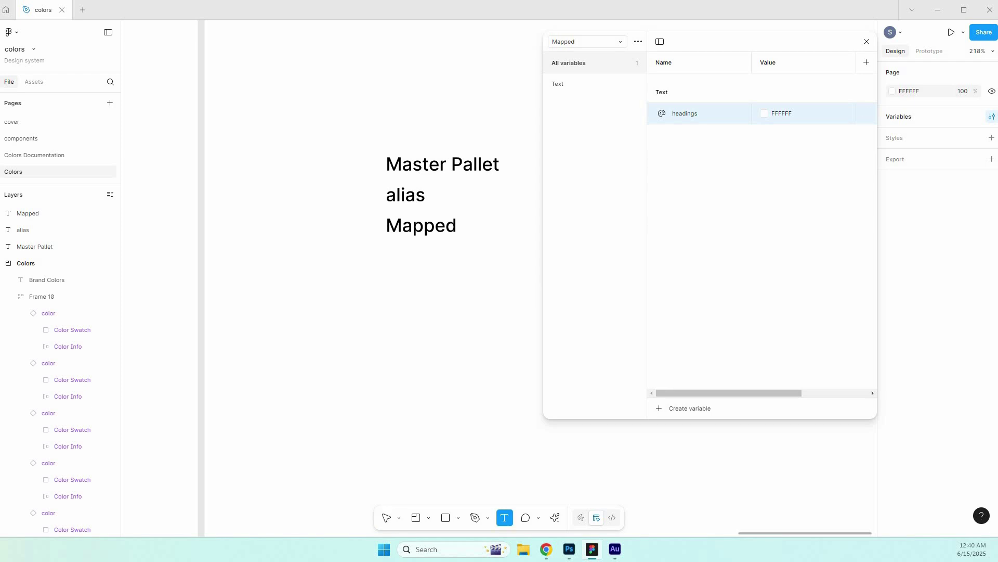
pyautogui.click(271, 325)
pyautogui.write('Headd')
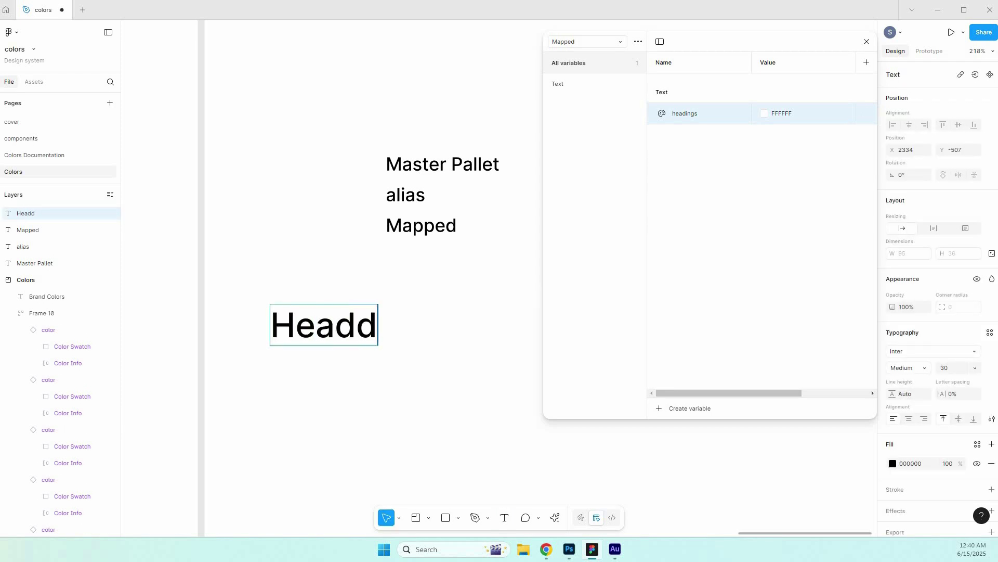
pyautogui.write('in')
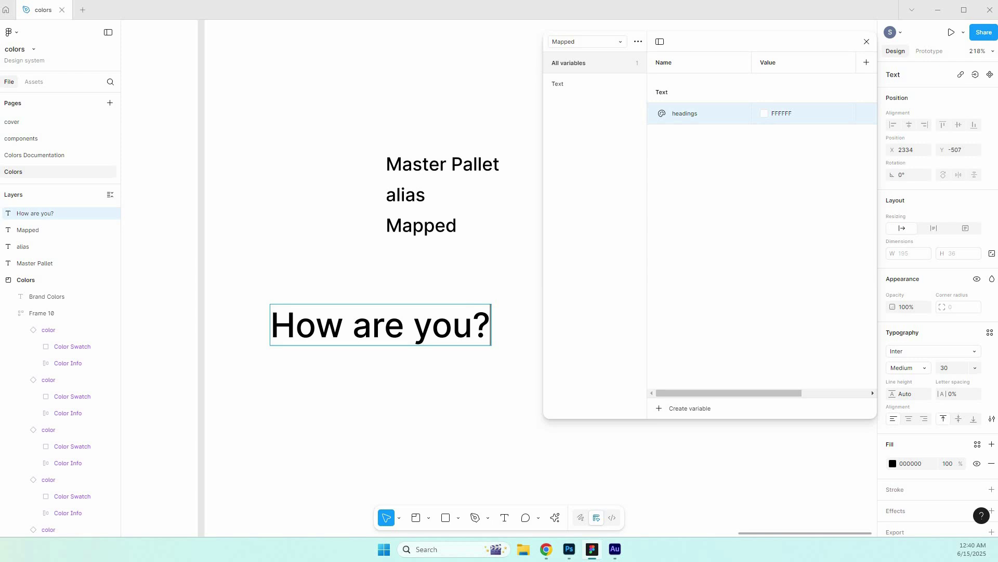
pyautogui.press('Escape')
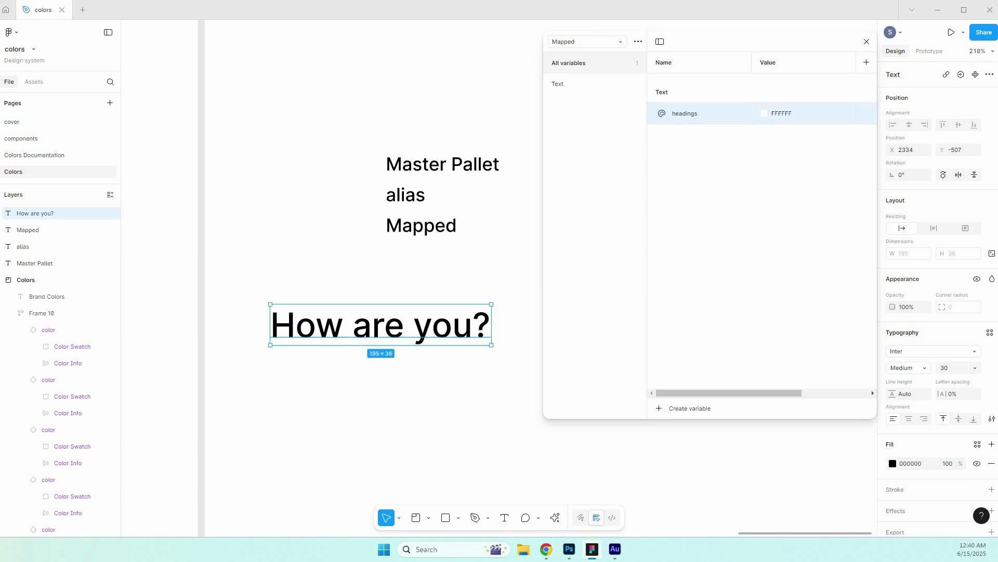
# Look through the library colors available for the How are you? text's fill.
pyautogui.click(978, 444)
pyautogui.scroll(-5, 812, 468)
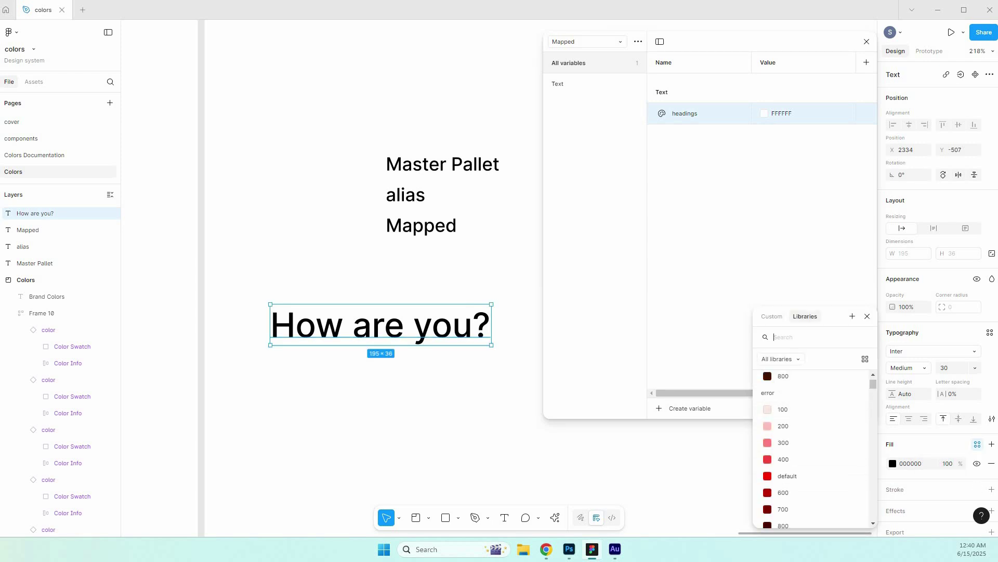
pyautogui.scroll(-10, 811, 472)
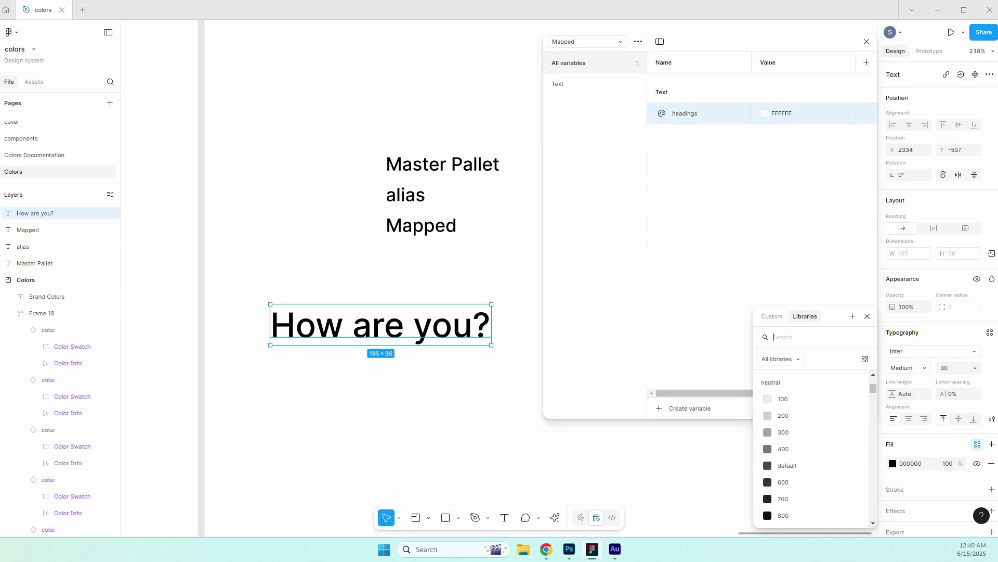
pyautogui.scroll(15, 811, 447)
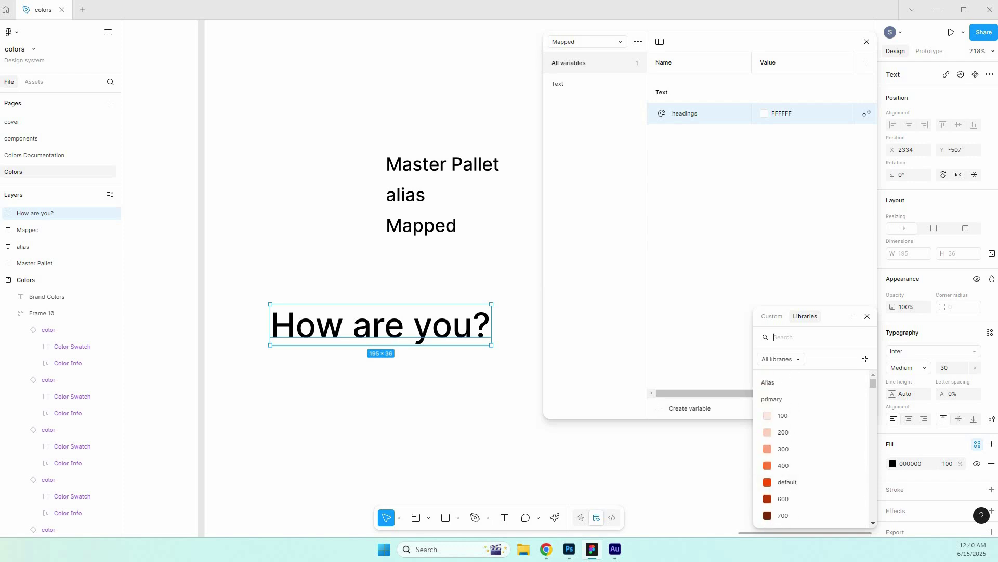
# Search the library colors for a grey shade that the headings variable can alias.
pyautogui.rightClick(802, 110)
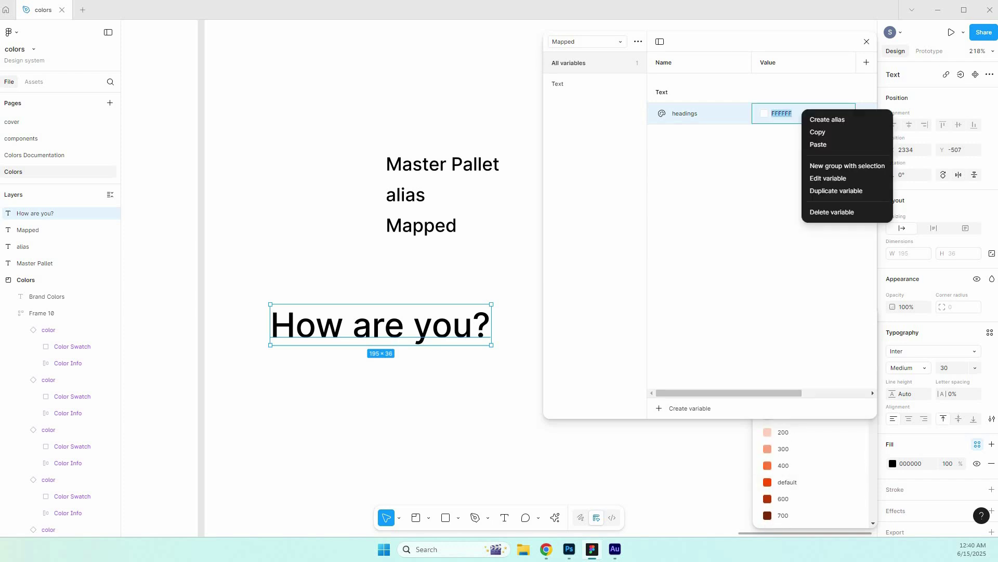
pyautogui.click(828, 120)
pyautogui.click(827, 119)
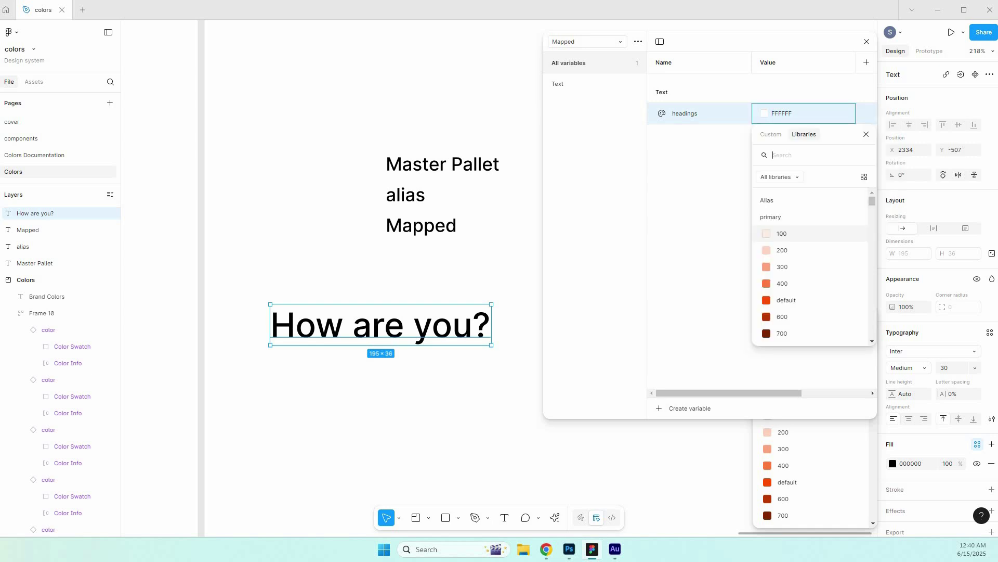
pyautogui.write('alis')
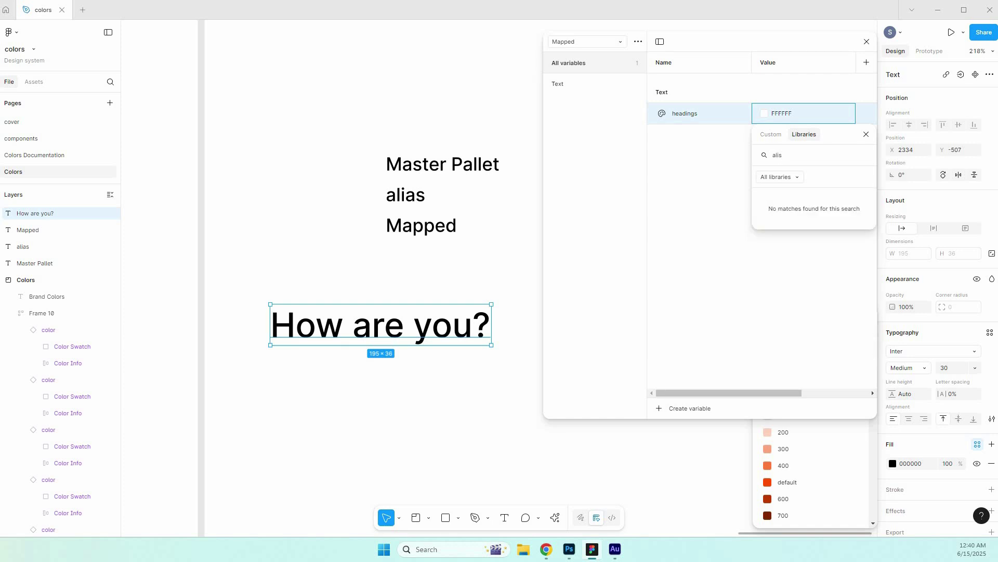
pyautogui.press('BackSpace')
pyautogui.press('BackSpace')
pyautogui.press('BackSpace')
pyautogui.press('BackSpace')
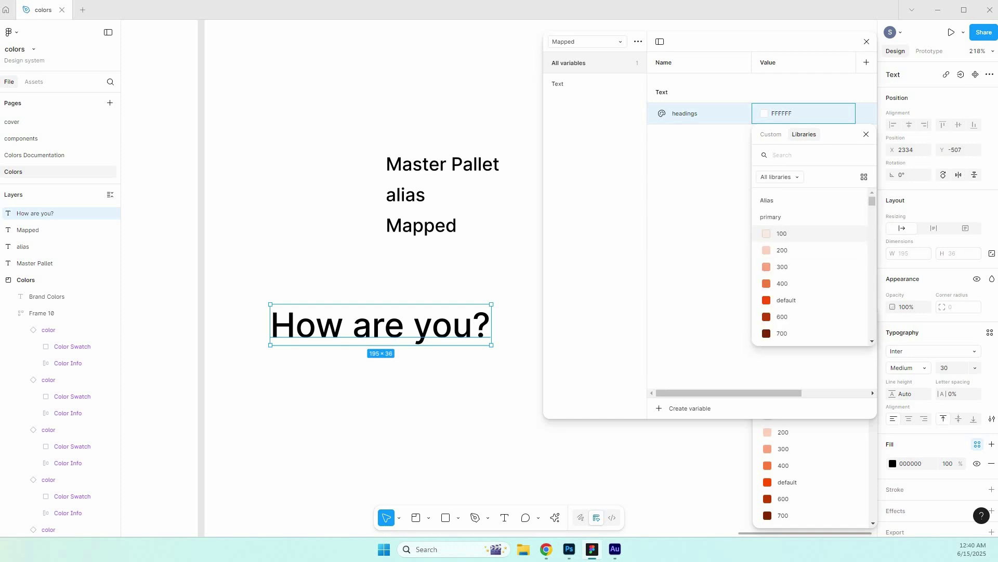
pyautogui.write('gre')
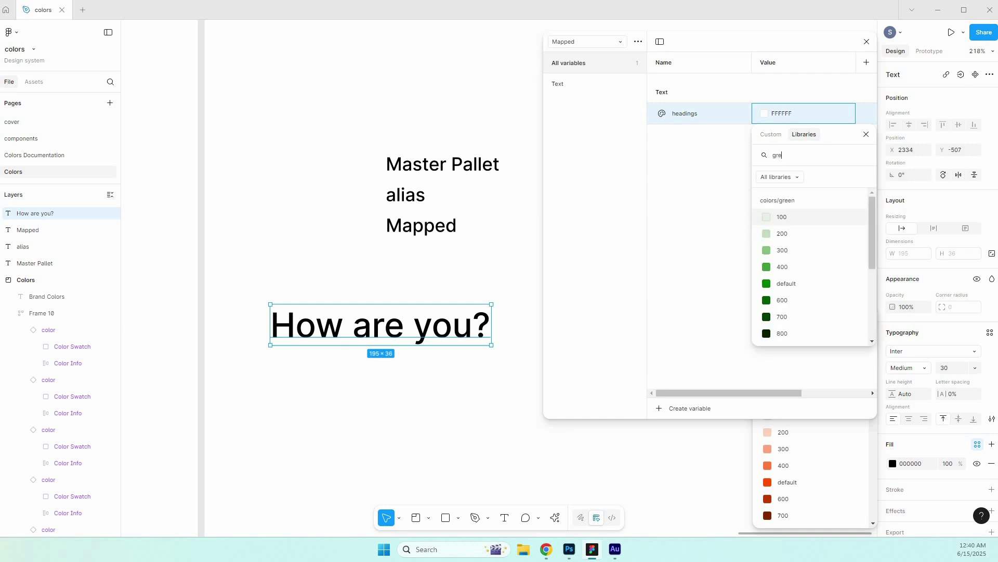
pyautogui.press('Down')
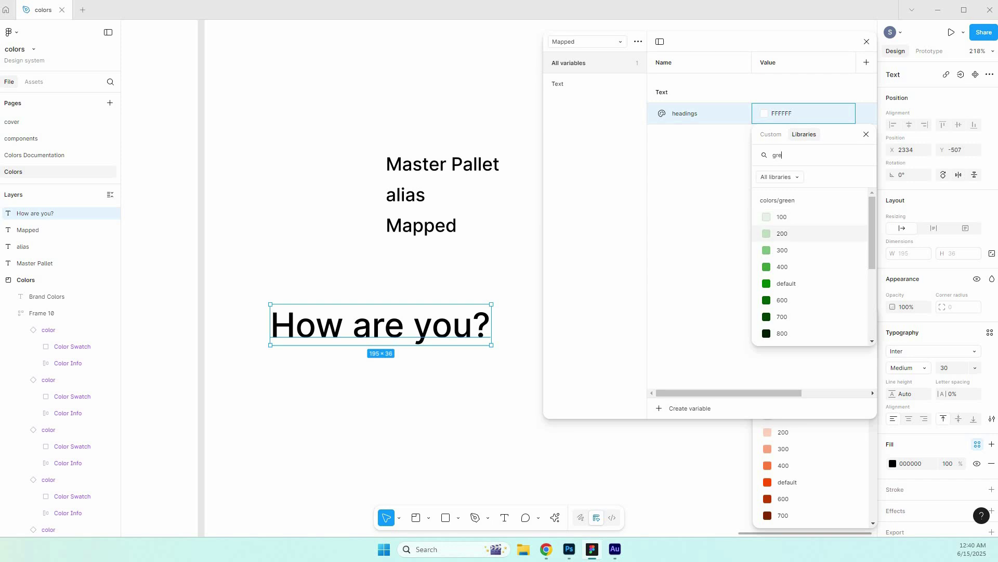
pyautogui.write('y')
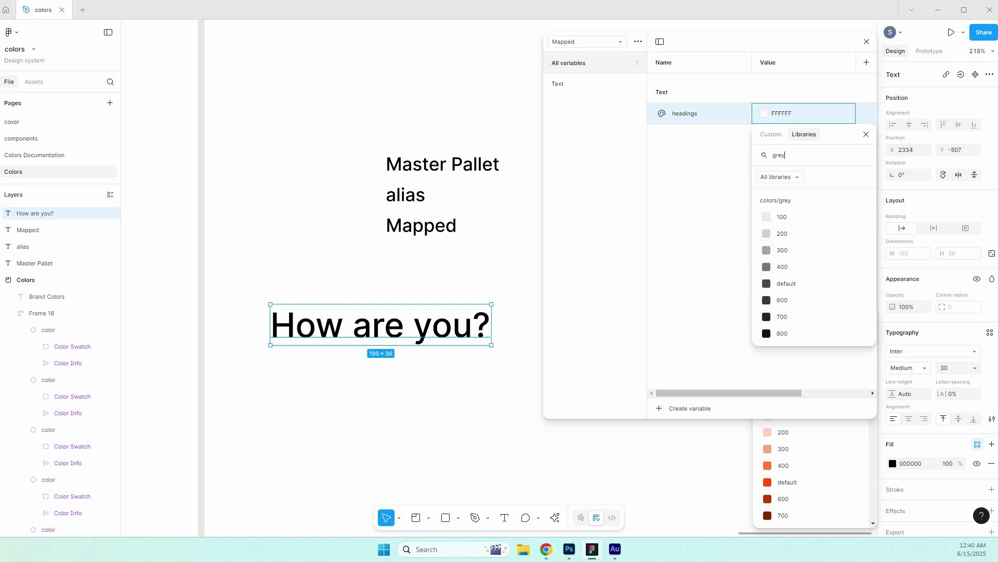
pyautogui.hotkey('ctrl', 'a')
pyautogui.press('BackSpace')
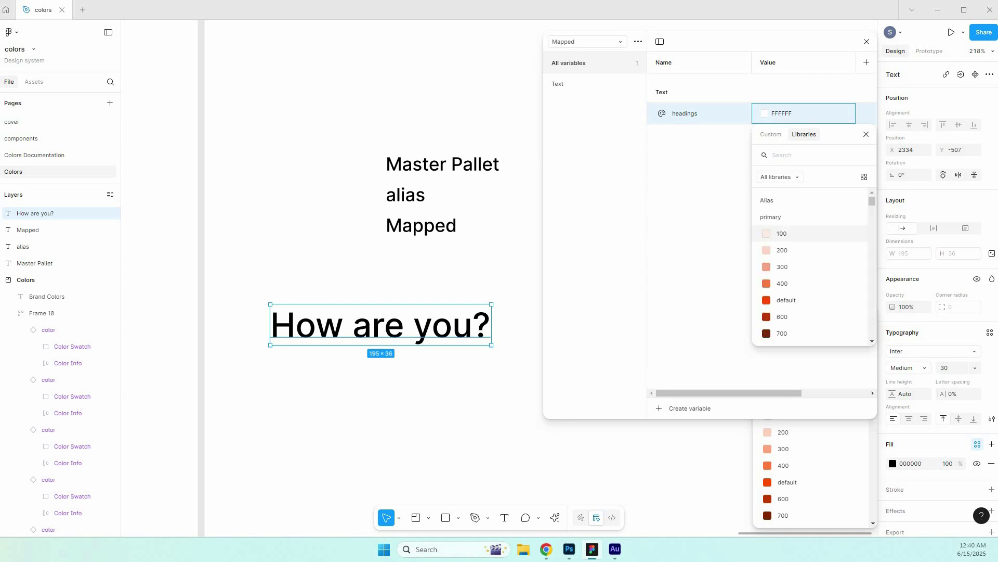
# Check the neutral color group in the Alias collection and return to the Mapped collection.
pyautogui.click(587, 42)
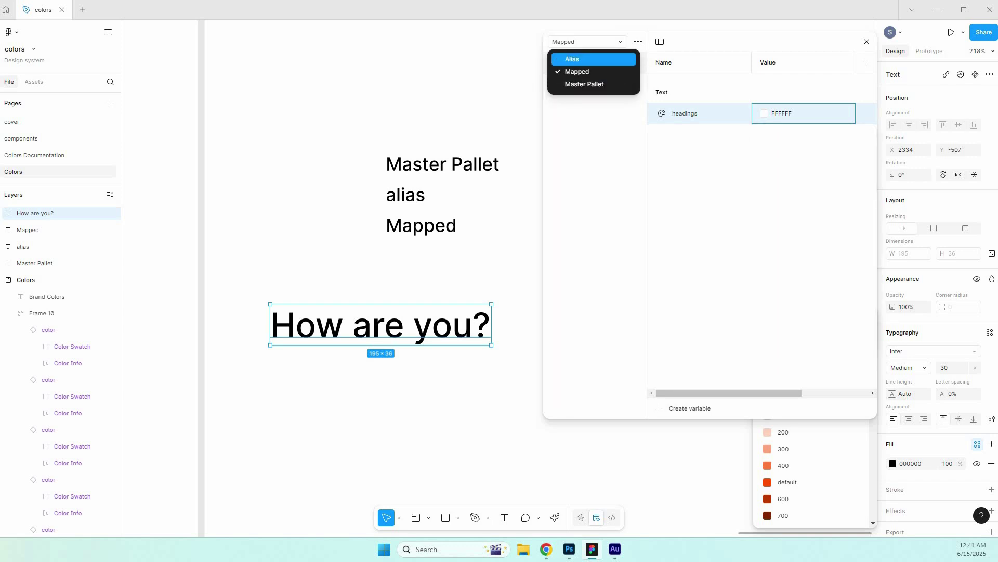
pyautogui.click(572, 58)
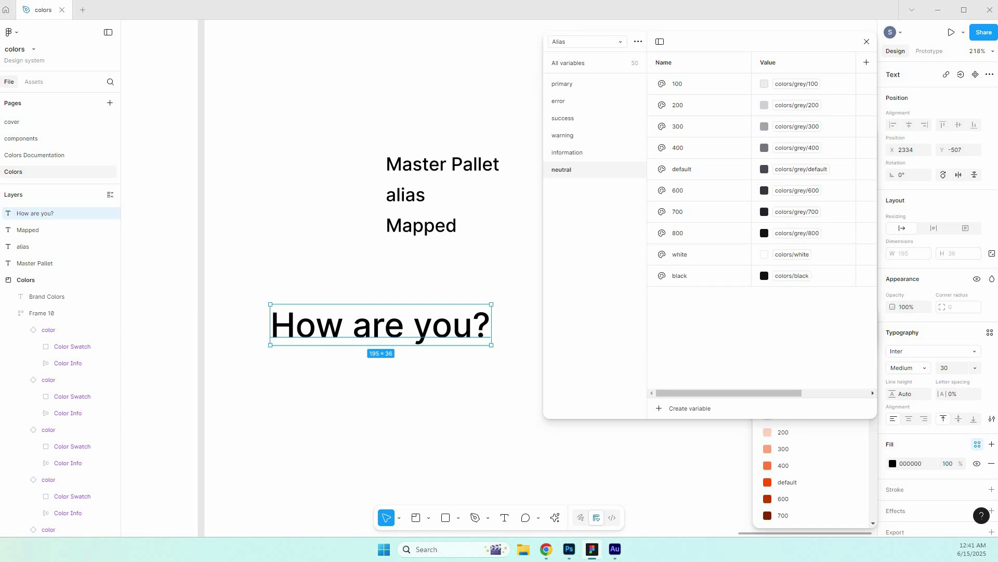
pyautogui.click(587, 41)
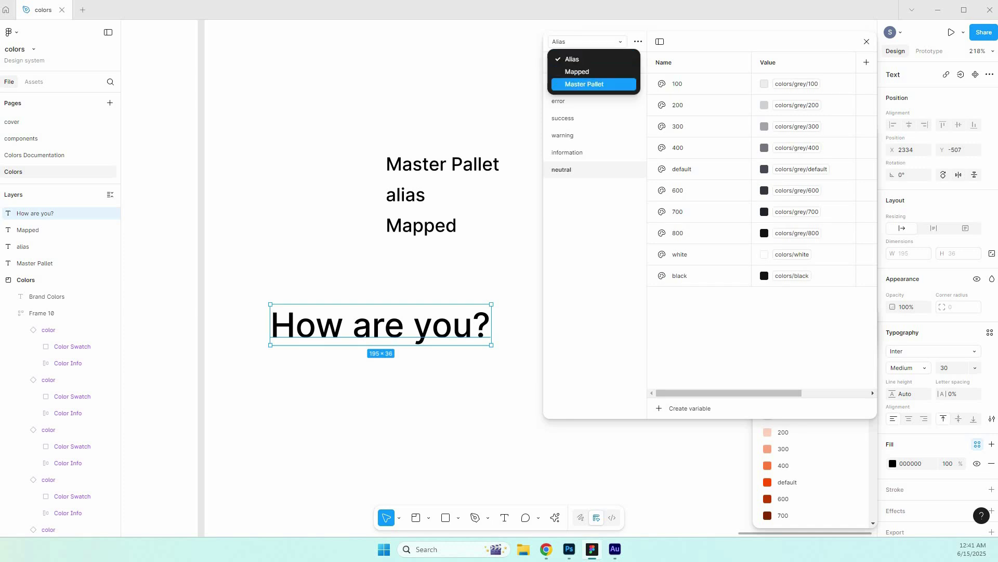
pyautogui.press('Up')
pyautogui.press('Return')
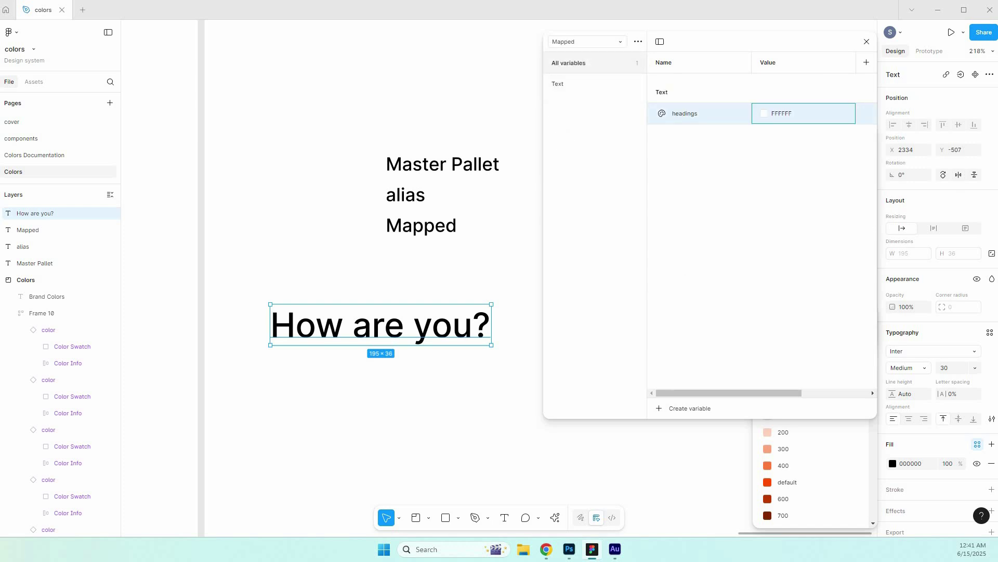
# Alias the headings variable's value to neutral/700 from the Alias collection.
pyautogui.rightClick(800, 119)
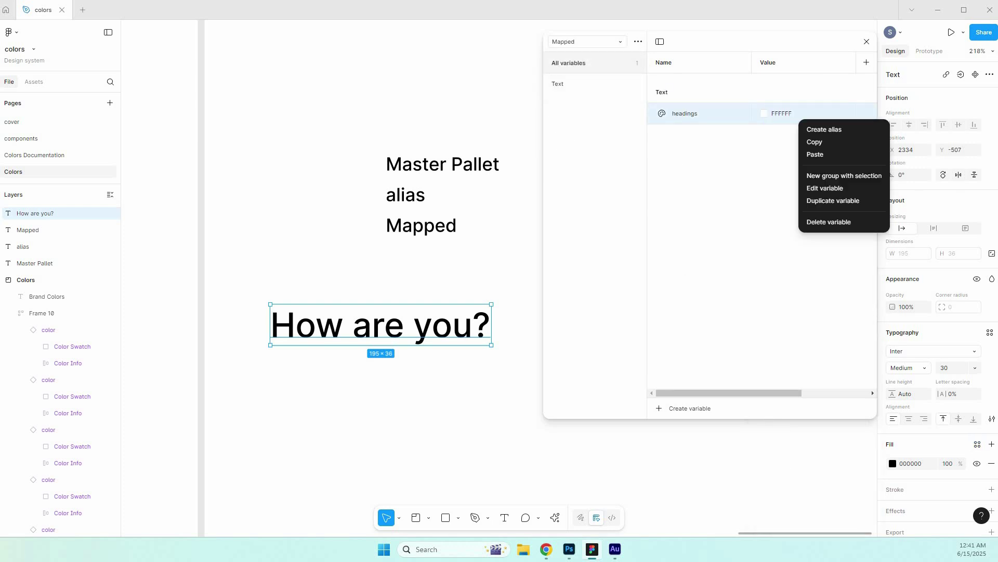
pyautogui.press('Return')
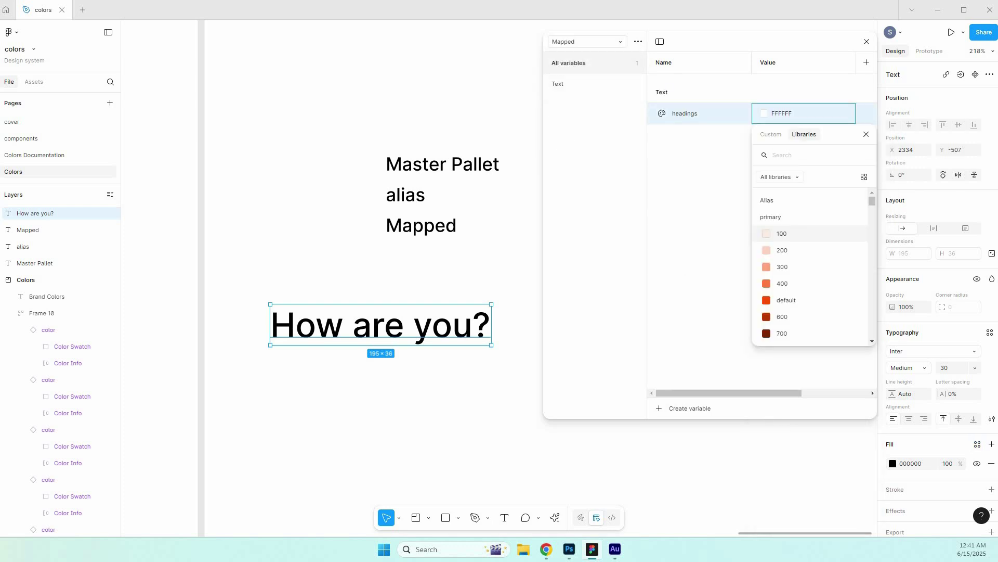
pyautogui.write('neau')
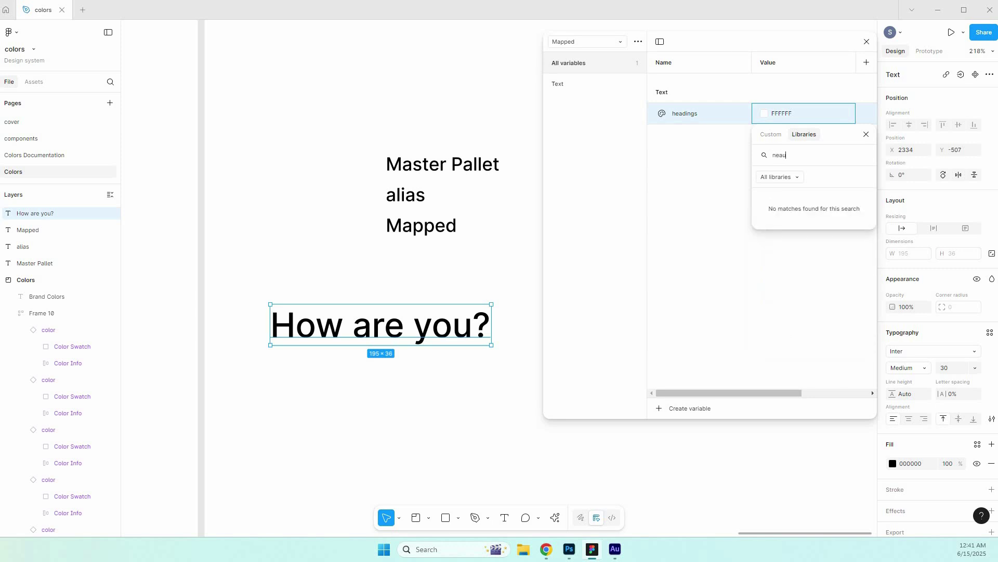
pyautogui.press('BackSpace')
pyautogui.write('u')
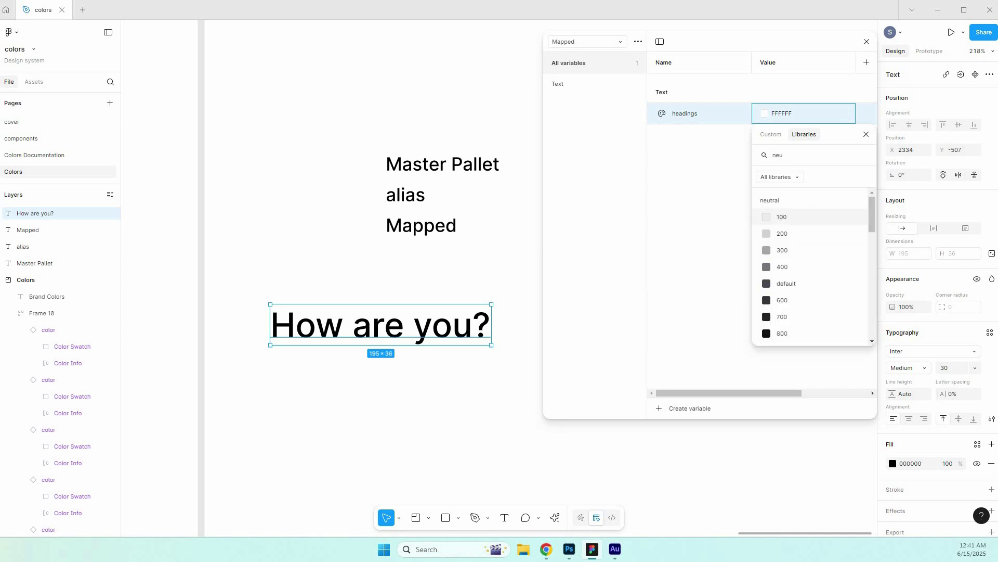
pyautogui.press('Down')
pyautogui.press('Down')
pyautogui.press('Down')
pyautogui.press('Down')
pyautogui.press('Down')
pyautogui.press('Down')
pyautogui.press('Return')
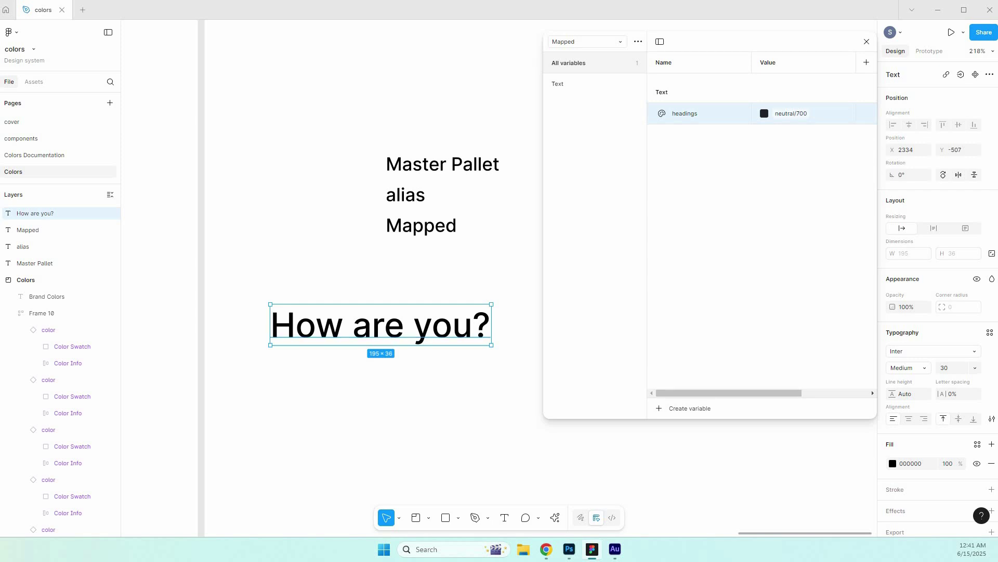
# Apply the Text/headings variable as the fill of the How are you? text and deselect it.
pyautogui.click(977, 444)
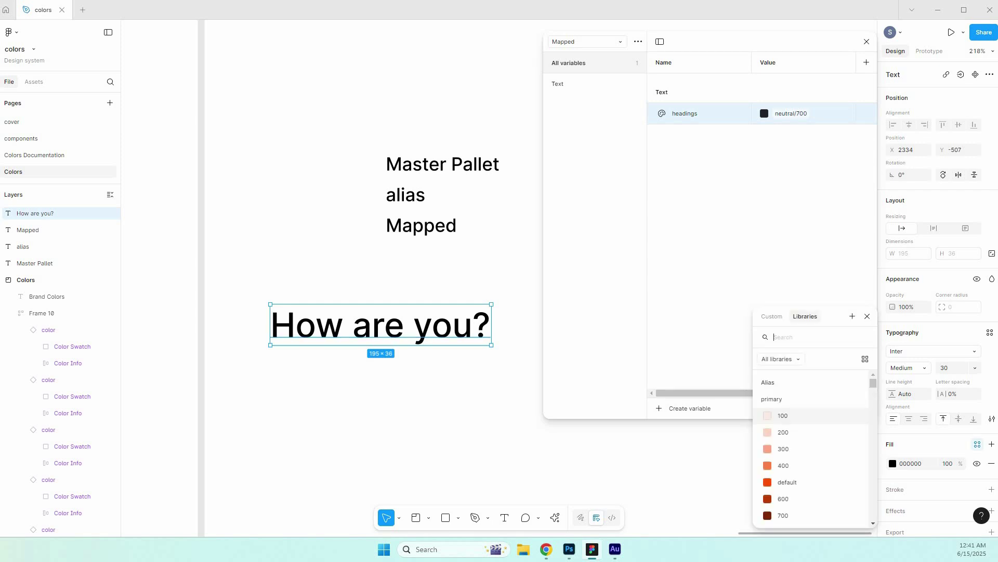
pyautogui.write('head')
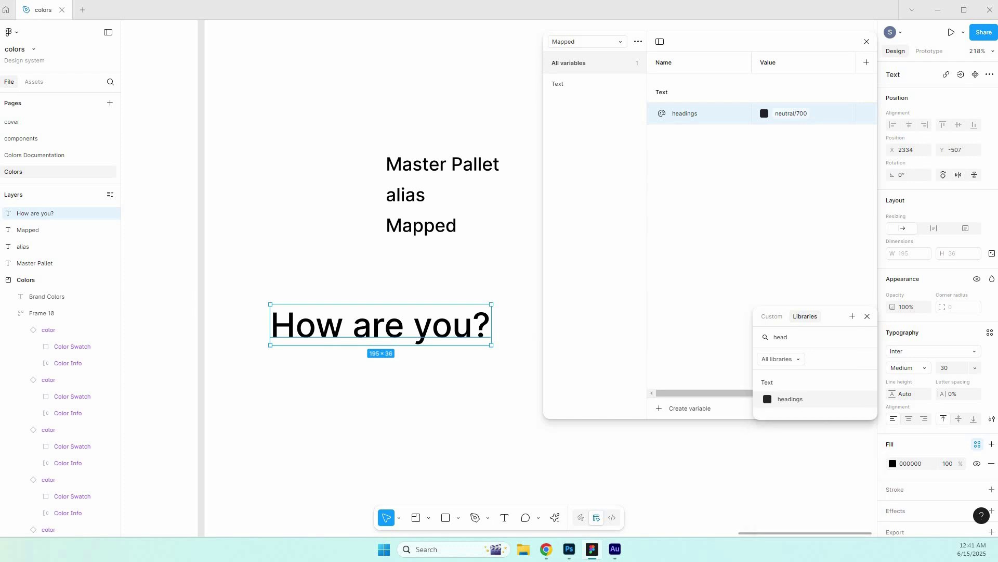
pyautogui.click(790, 398)
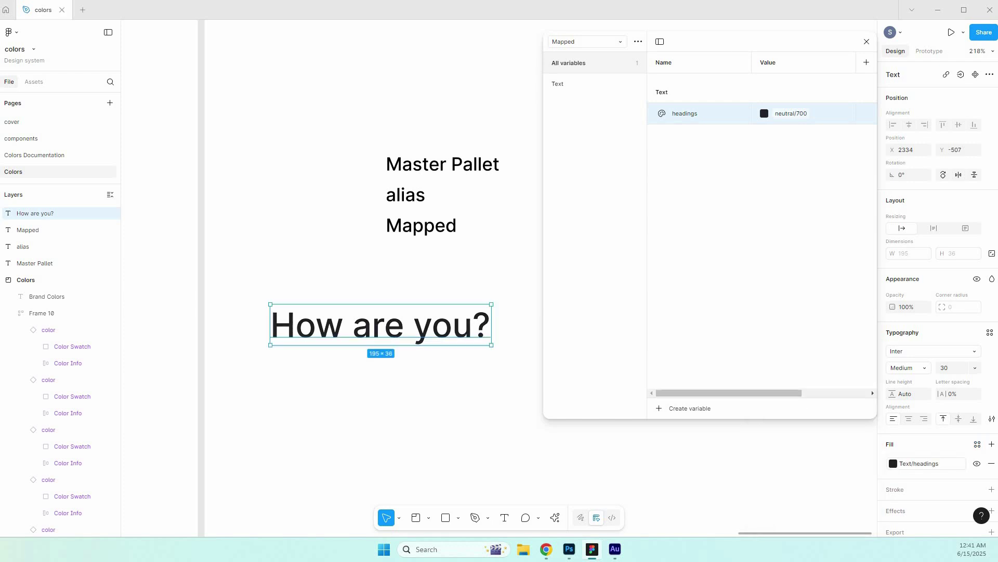
pyautogui.press('Escape')
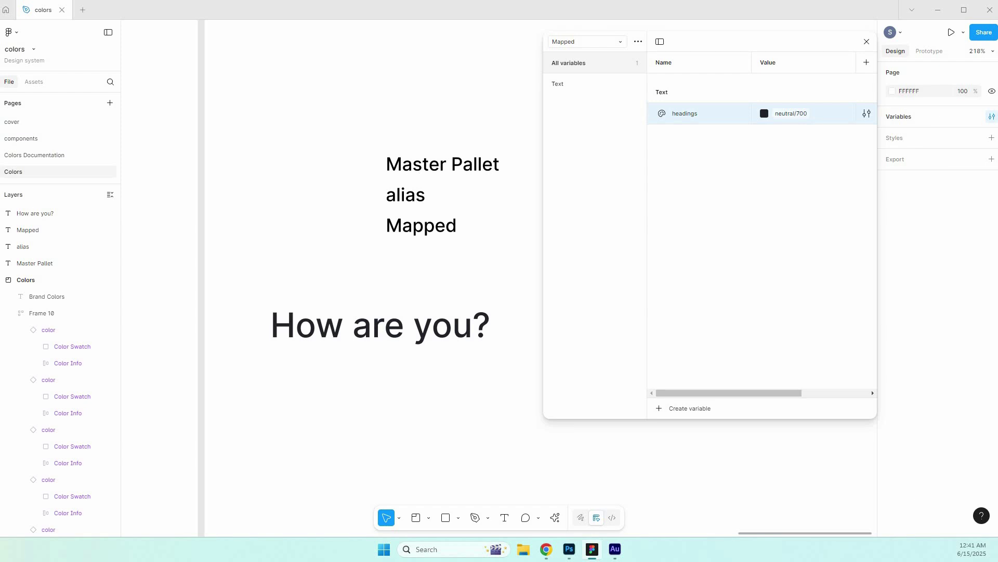
# Duplicate the headings variable in the Text group and name the copy body.
pyautogui.hotkey('ctrl', 'd')
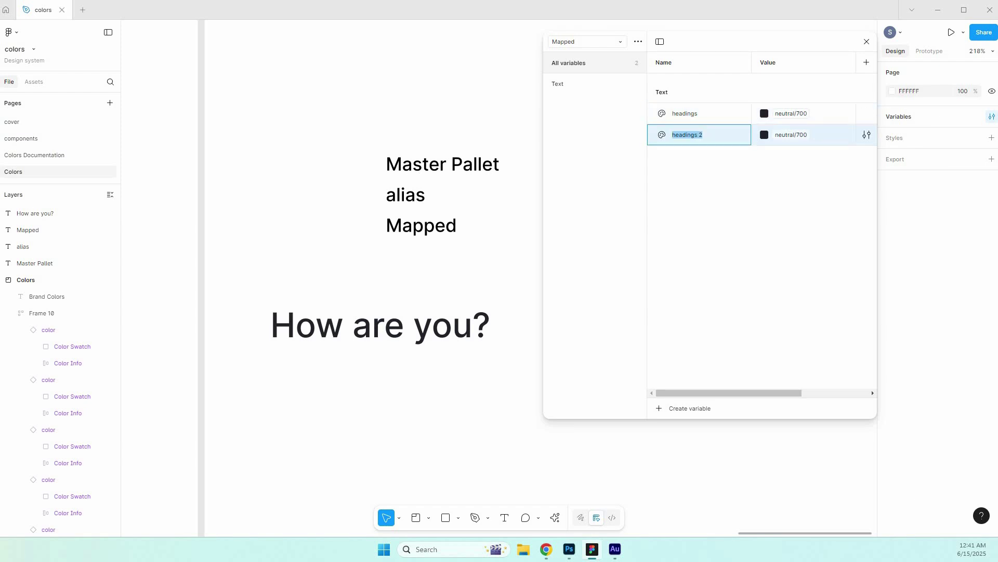
pyautogui.write('para')
pyautogui.press('BackSpace')
pyautogui.write('body')
pyautogui.press('Return')
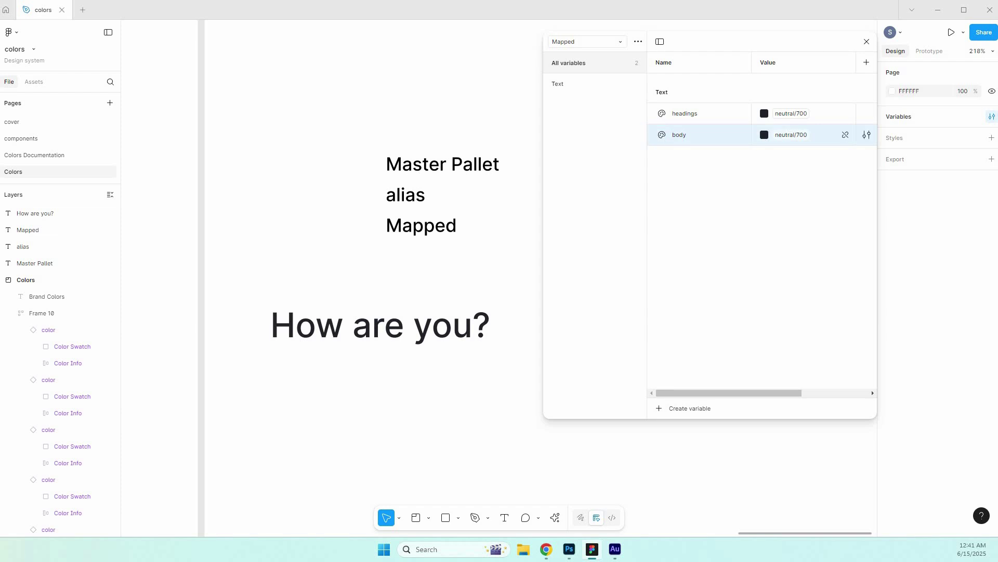
# Alias the body variable's value to neutral/default from the Alias collection.
pyautogui.click(791, 134)
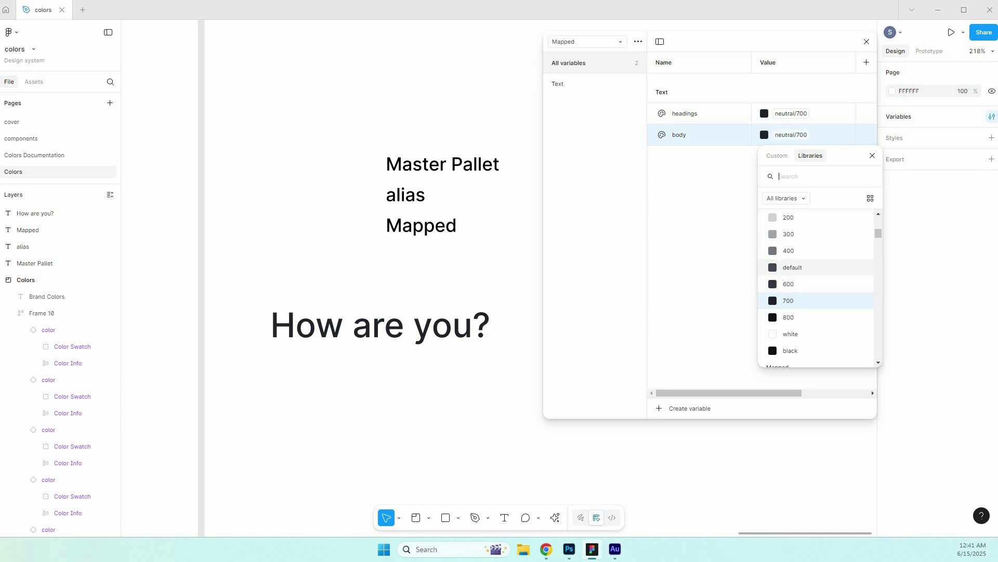
pyautogui.click(793, 268)
# Paste the copied Lorem Ipsum paragraph onto the canvas as a new text layer.
pyautogui.press('t')
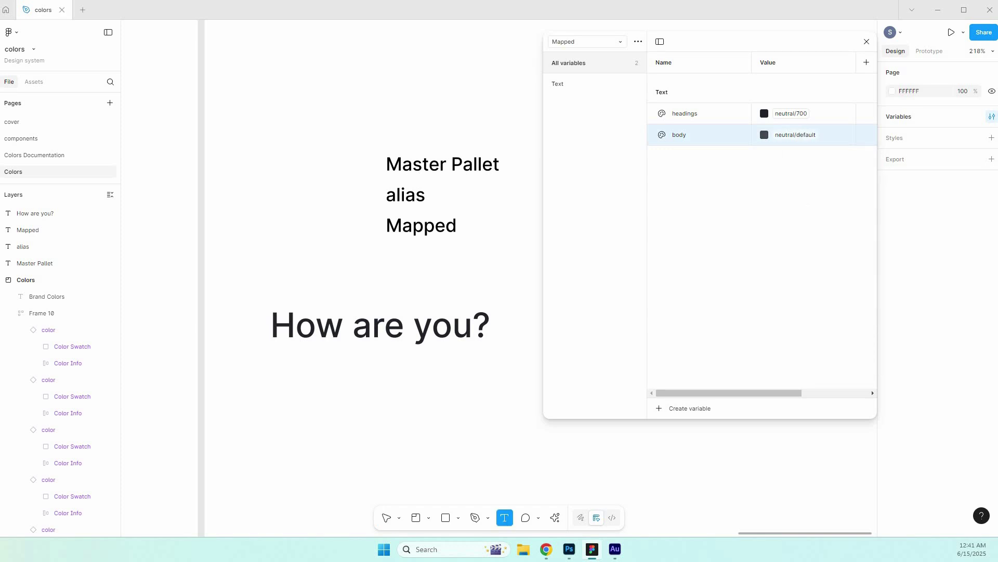
pyautogui.click(284, 389)
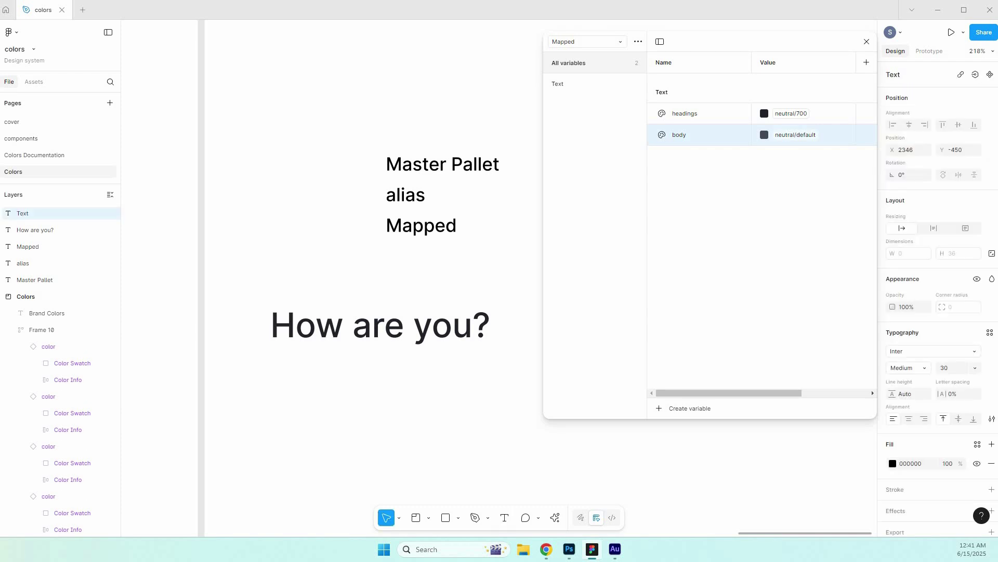
pyautogui.hotkey('alt', 'Tab')
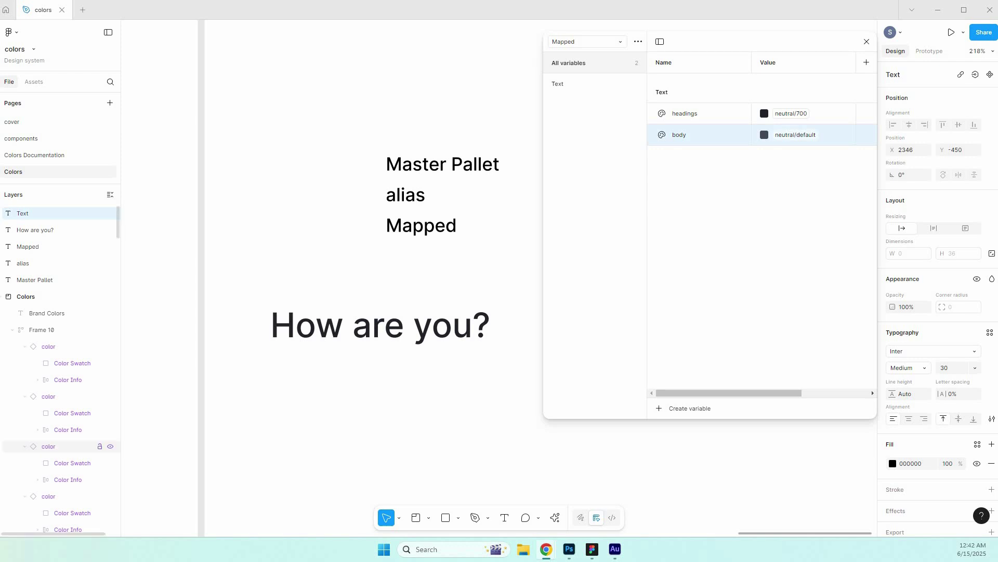
pyautogui.click(333, 271)
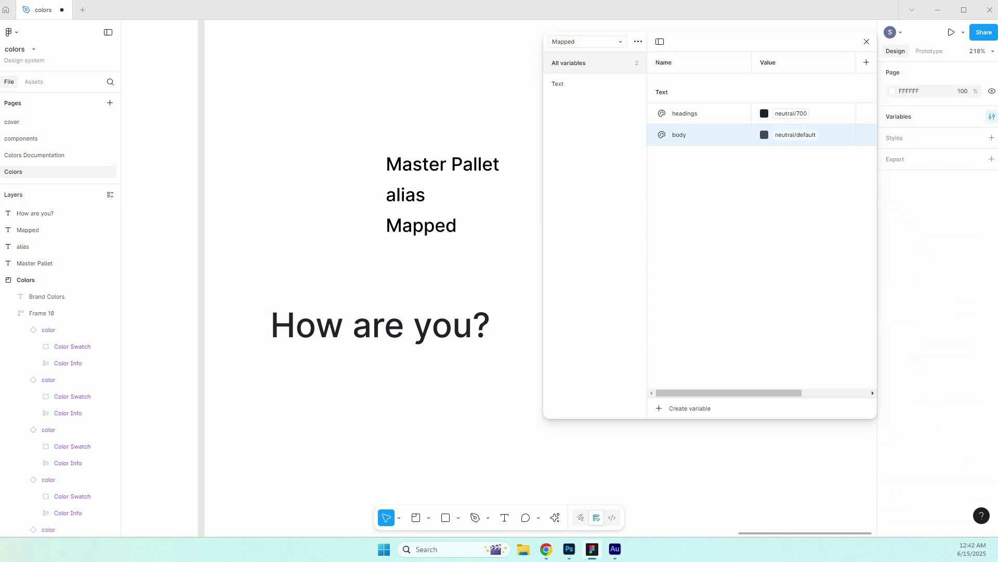
pyautogui.hotkey('ctrl', 'v')
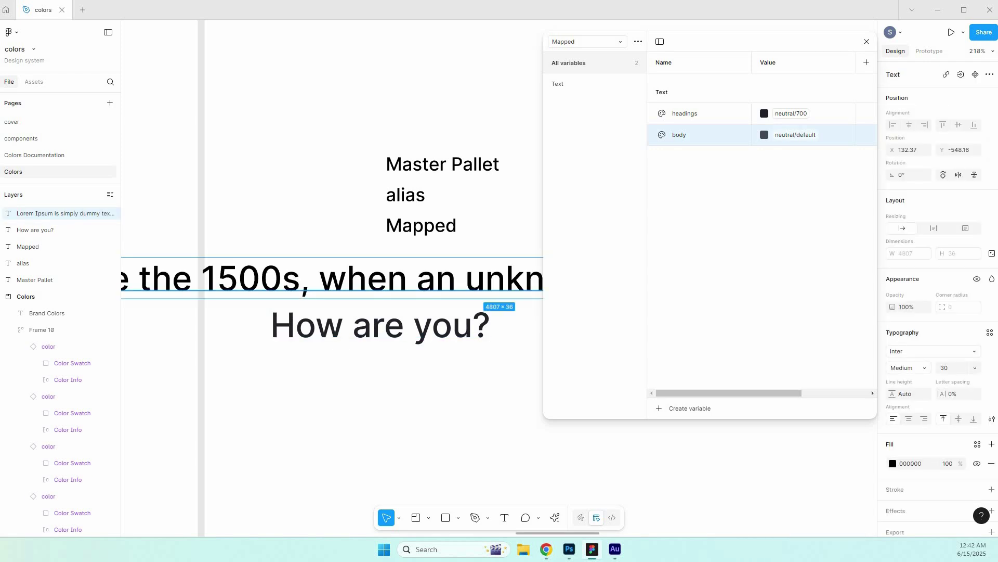
# Resize the Lorem Ipsum text to 560 wide and place it left-aligned beneath the How are you? heading.
pyautogui.moveTo(209, 278); pyautogui.dragTo(453, 410)
pyautogui.scroll(-6, 454, 410)
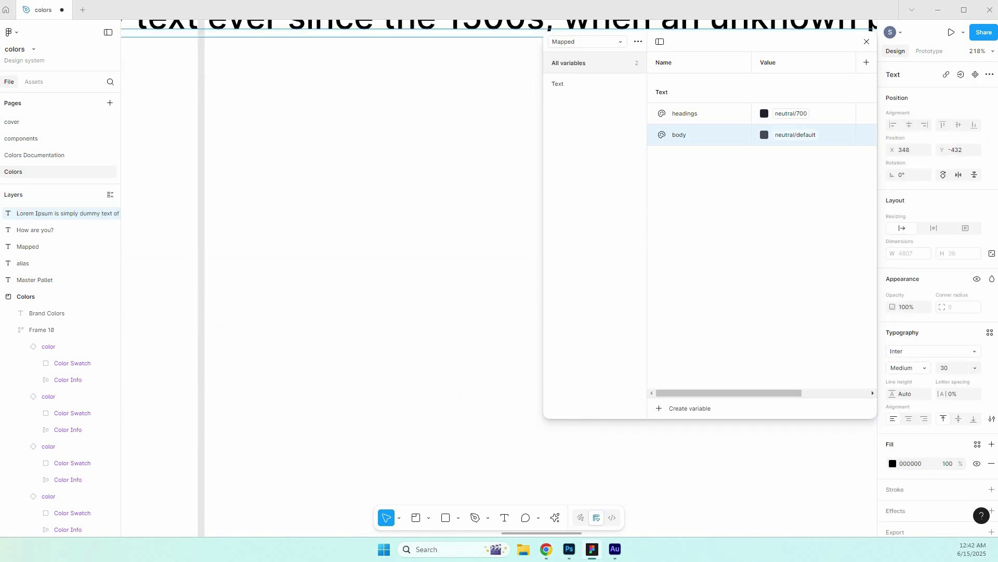
pyautogui.scroll(-4, 453, 364)
pyautogui.scroll(-10, 455, 336)
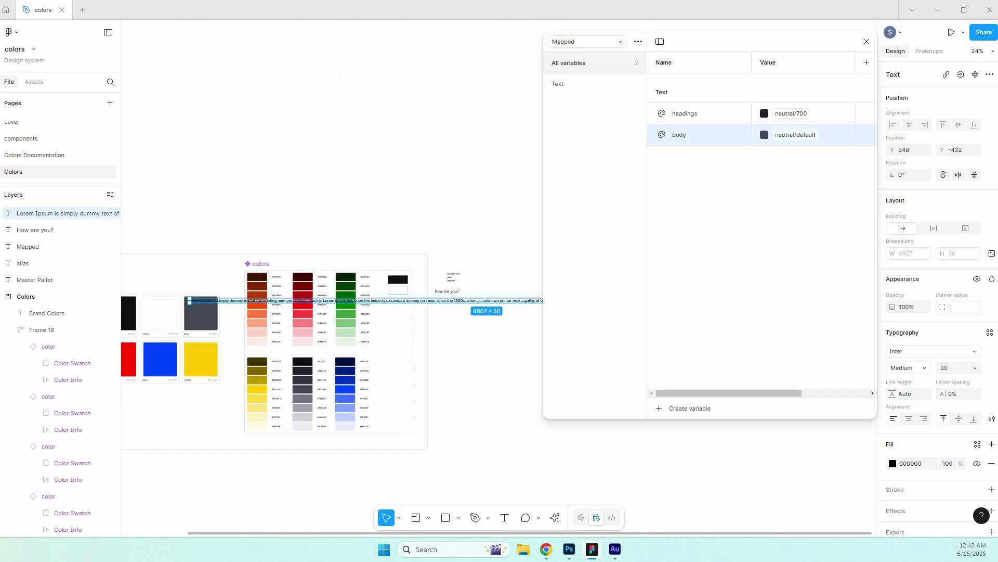
pyautogui.moveTo(189, 301); pyautogui.dragTo(441, 301)
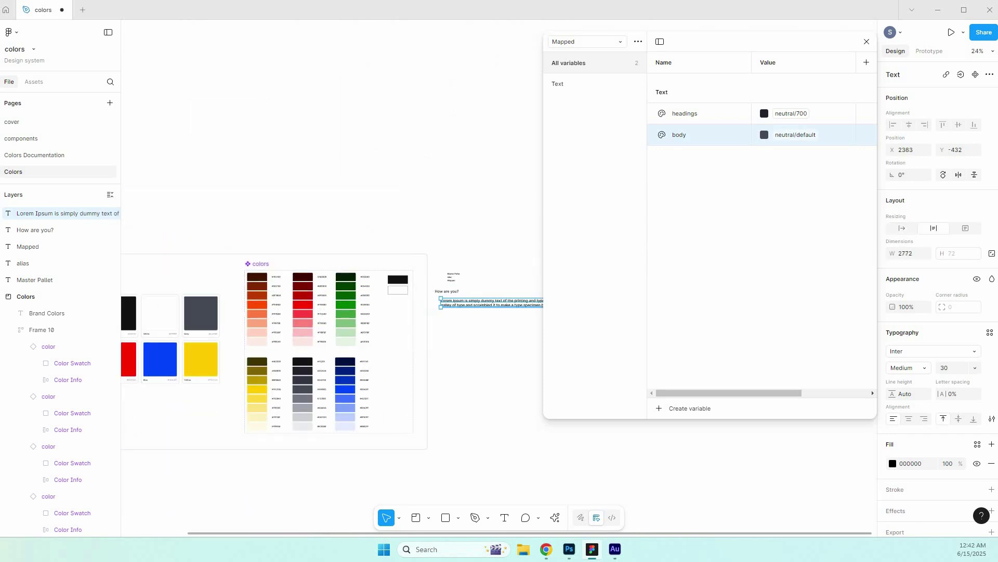
pyautogui.scroll(5, 494, 263)
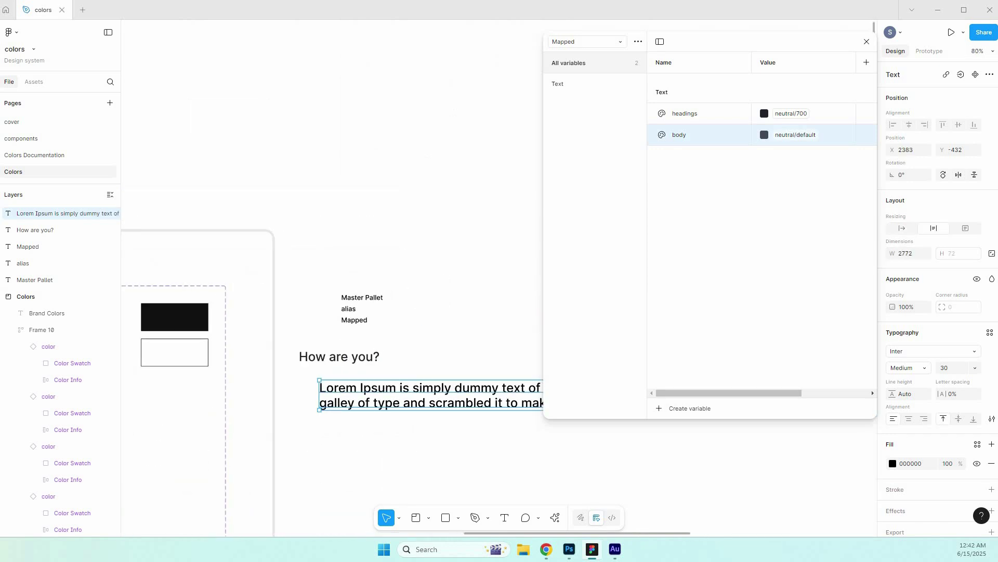
pyautogui.scroll(-10, 415, 308)
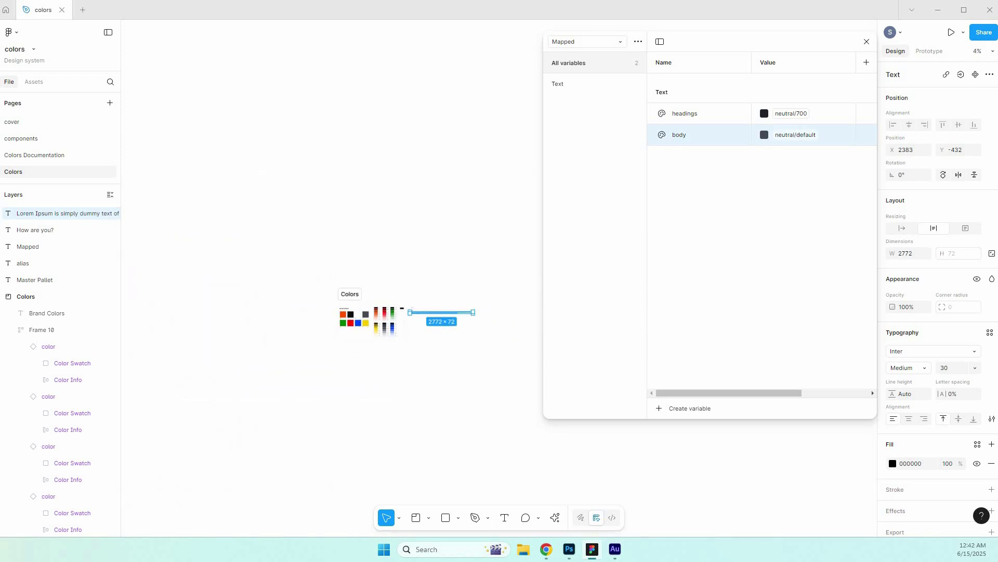
pyautogui.scroll(6, 414, 310)
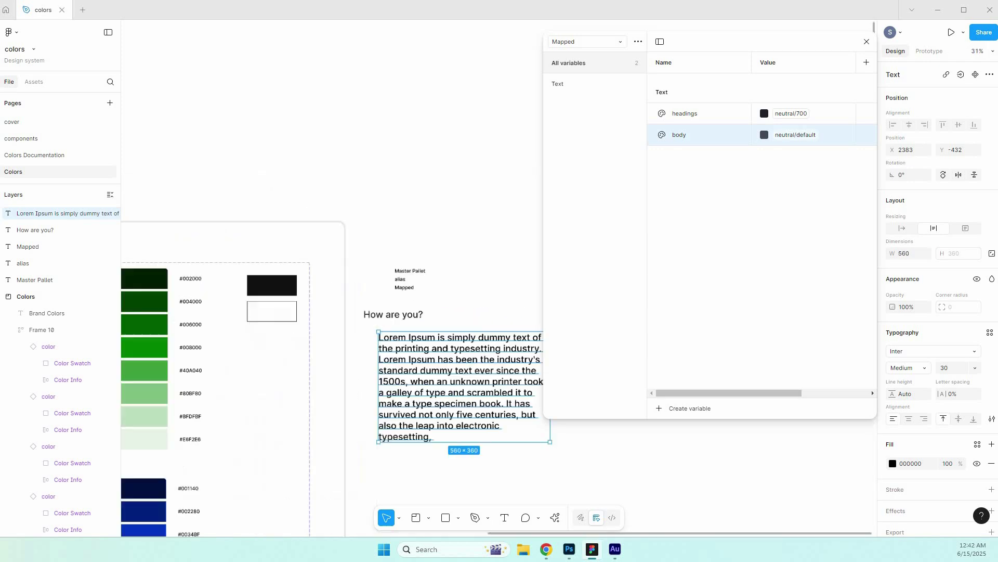
pyautogui.moveTo(416, 364)
pyautogui.mouseDown()
pyautogui.moveTo(403, 354)
pyautogui.moveTo(416, 356)
pyautogui.mouseUp()
# Set the How are you? heading's font size to 24.
pyautogui.scroll(5, 416, 356)
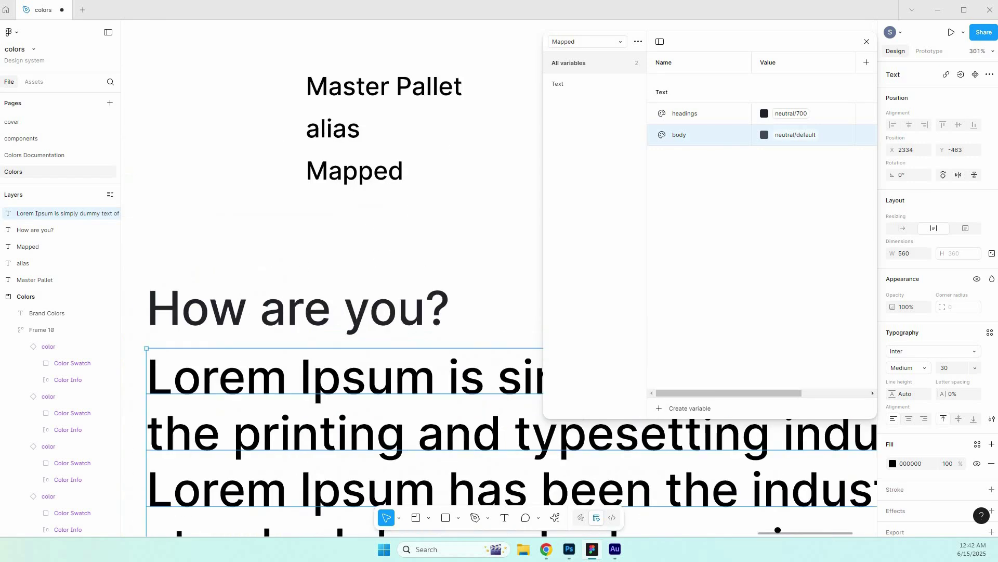
pyautogui.scroll(-3, 418, 325)
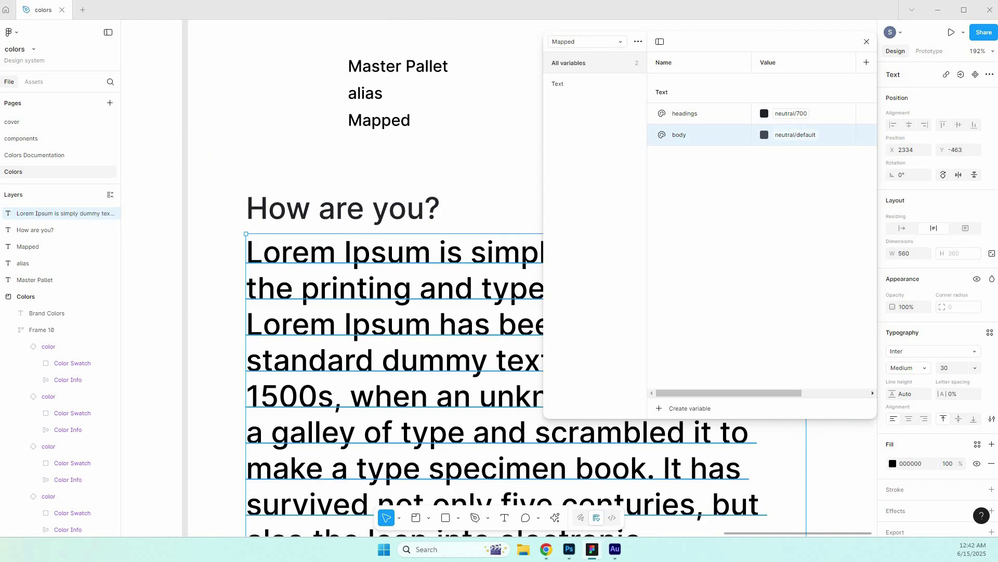
pyautogui.click(358, 209)
pyautogui.click(374, 292)
pyautogui.click(359, 210)
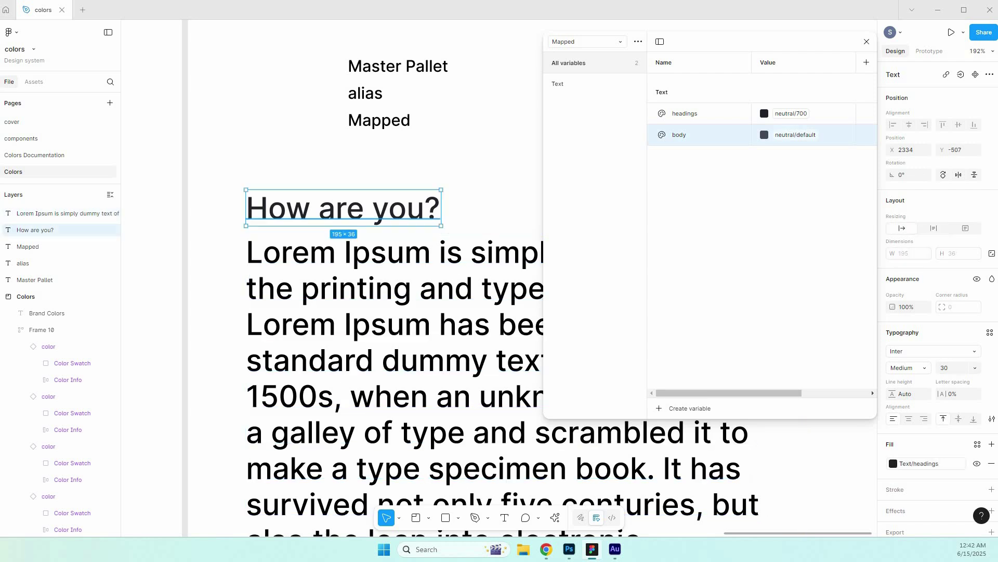
pyautogui.click(949, 368)
pyautogui.write('24')
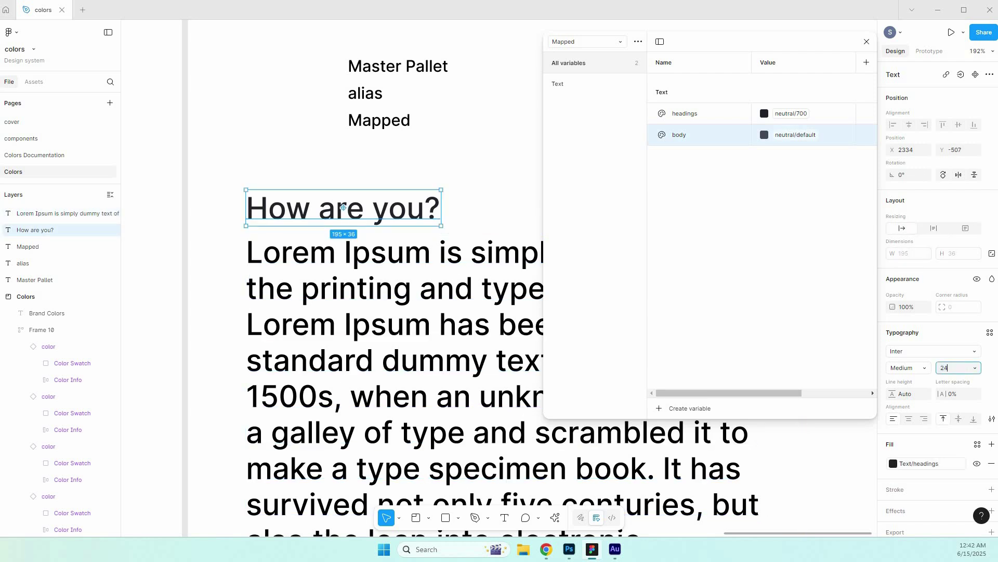
pyautogui.press('Return')
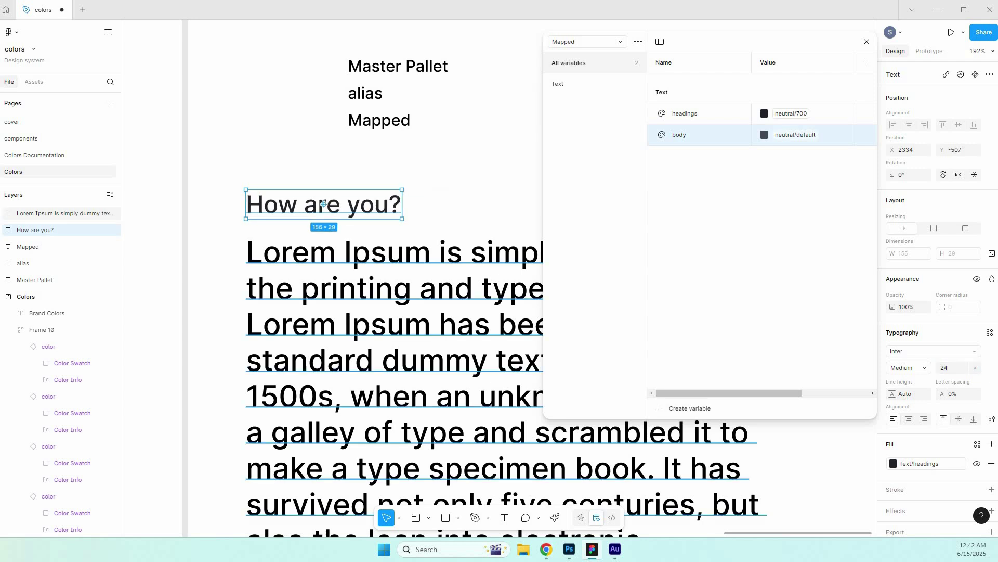
# Set the Lorem Ipsum paragraph's font size to 16.
pyautogui.click(416, 326)
pyautogui.click(951, 367)
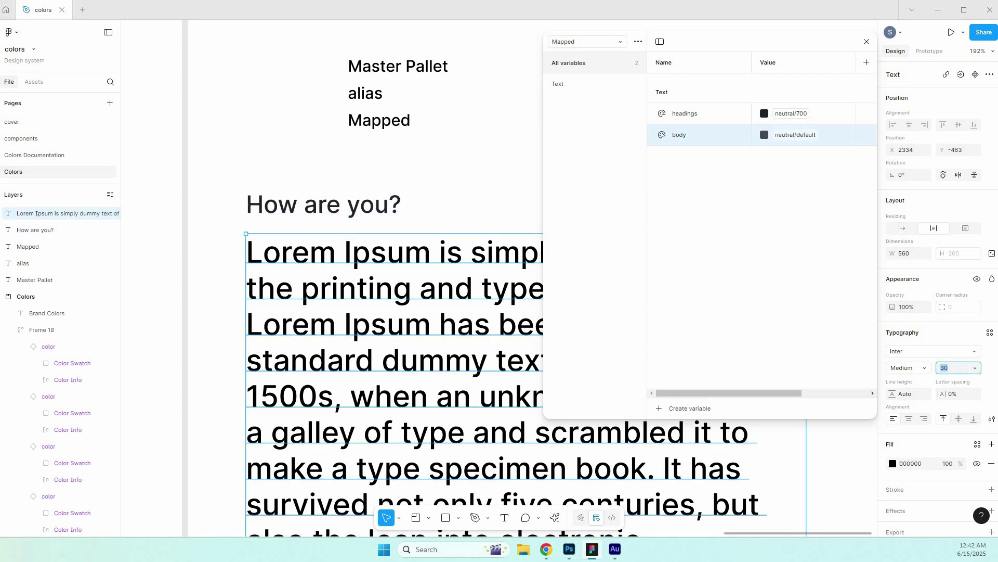
pyautogui.write('16')
pyautogui.press('Return')
pyautogui.scroll(-4, 442, 263)
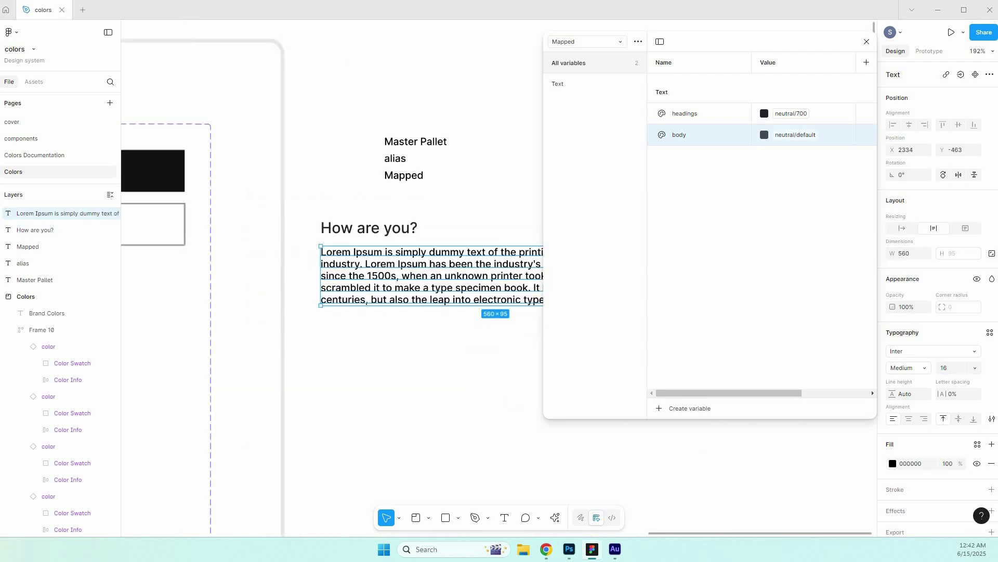
pyautogui.scroll(4, 482, 244)
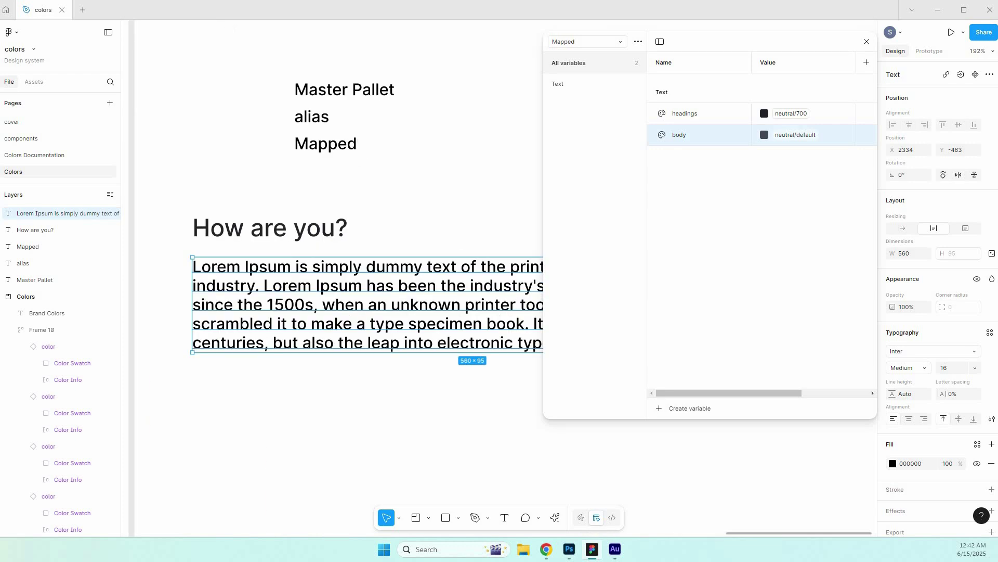
# Apply the Text/body variable as the fill of the Lorem Ipsum paragraph and deselect it.
pyautogui.moveTo(754, 41); pyautogui.dragTo(732, 43)
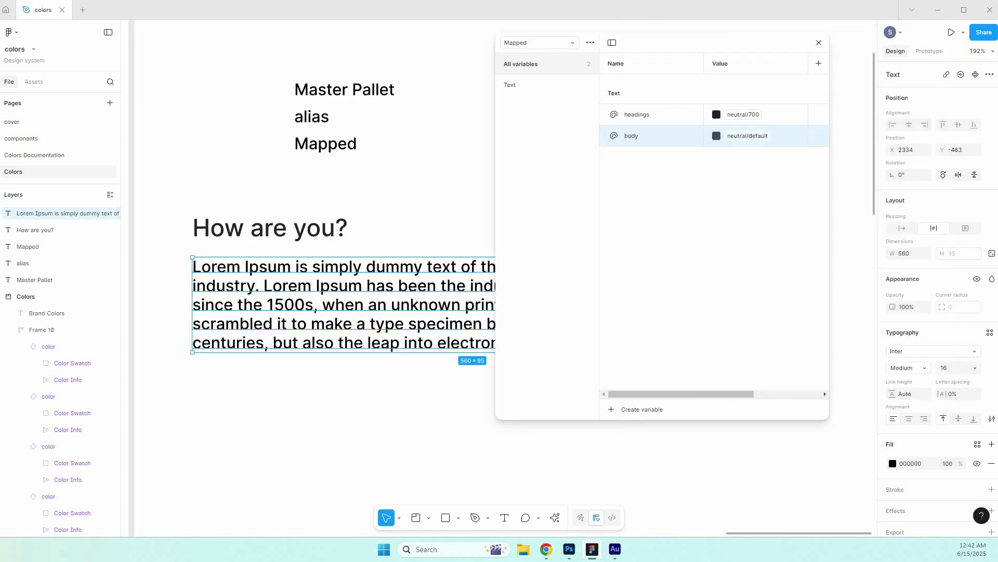
pyautogui.click(978, 444)
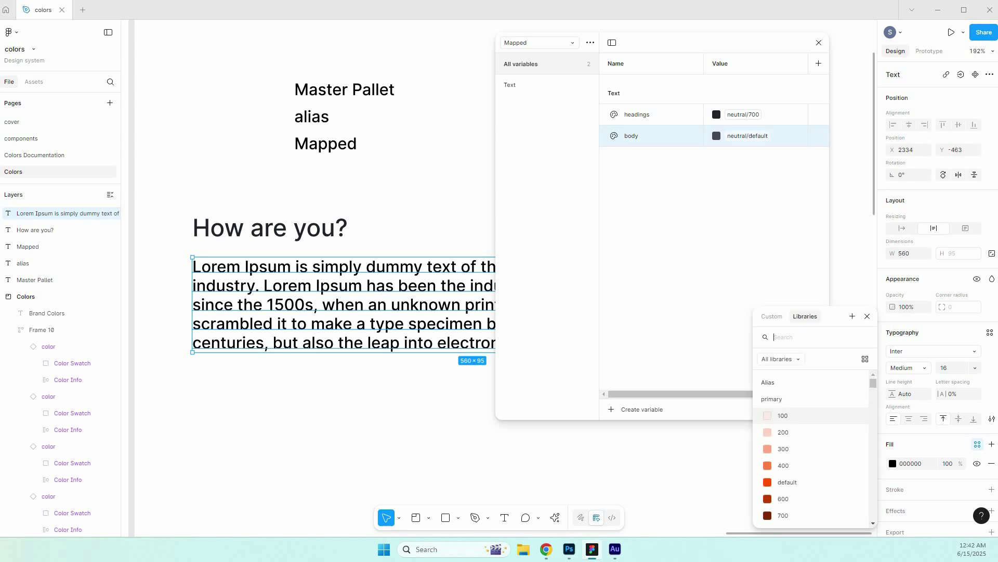
pyautogui.write('body')
pyautogui.click(796, 398)
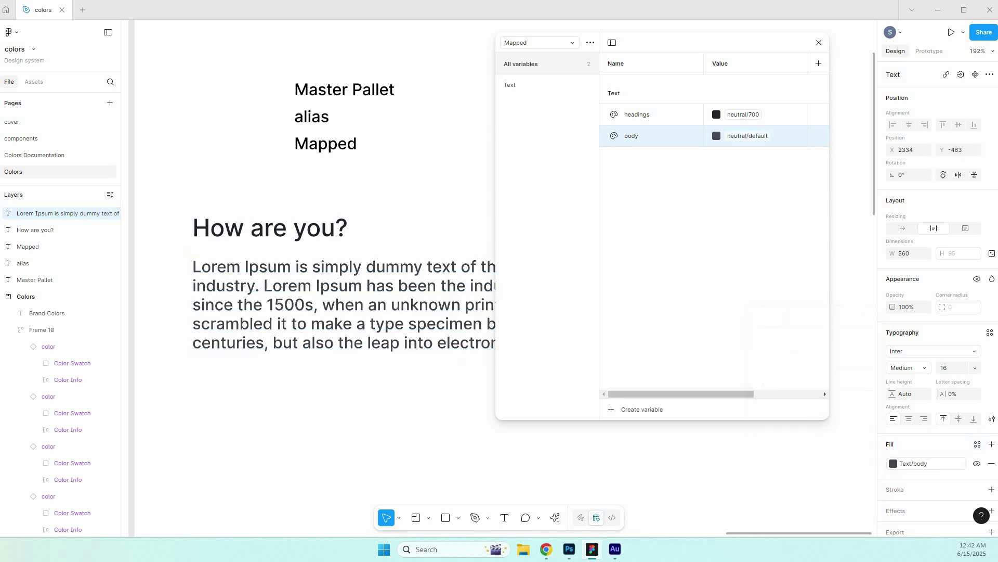
pyautogui.click(172, 215)
# Move the Lorem Ipsum paragraph slightly closer to the How are you? heading, to Y -468.
pyautogui.scroll(4, 172, 216)
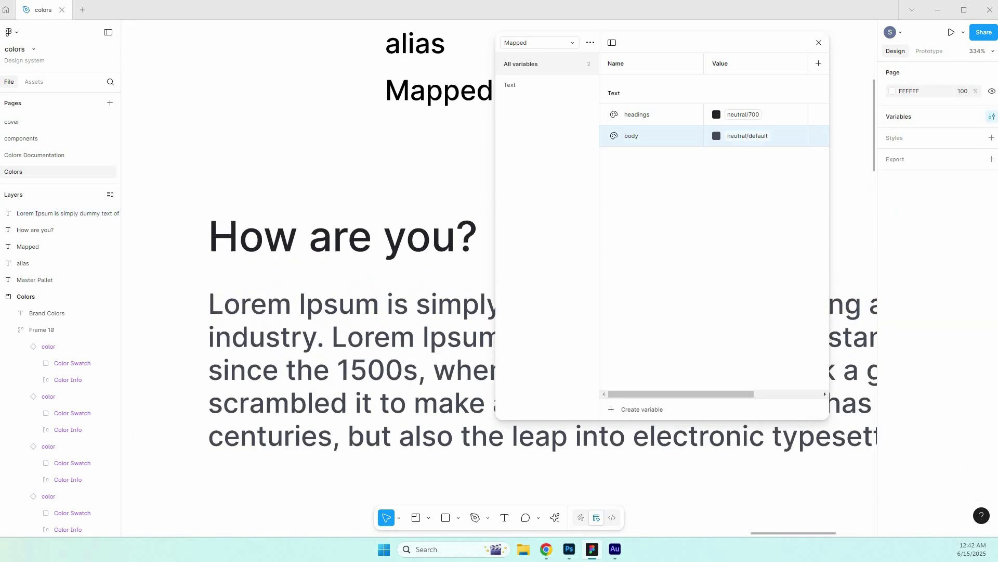
pyautogui.click(343, 237)
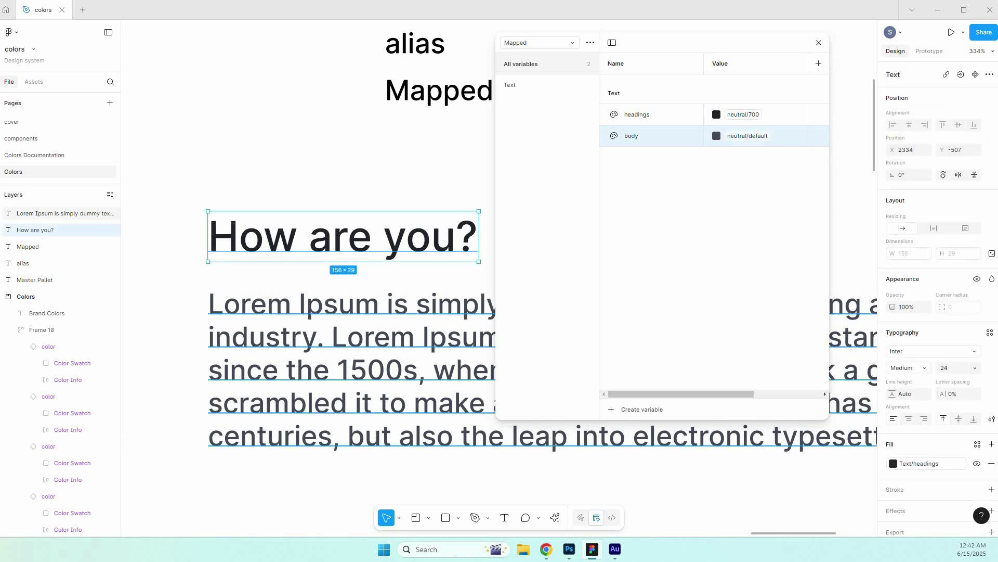
pyautogui.click(344, 353)
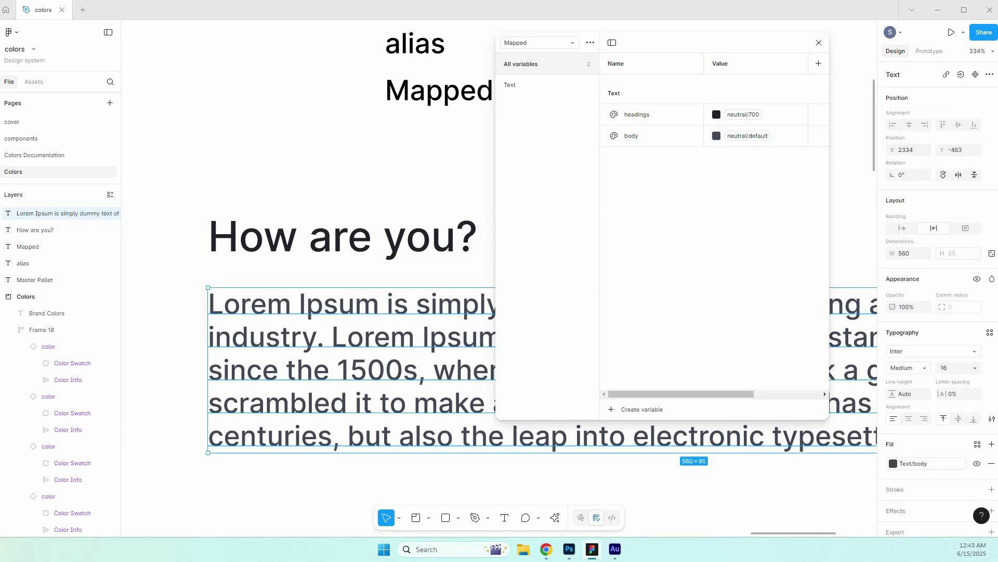
pyautogui.scroll(-2, 282, 189)
pyautogui.press('Escape')
pyautogui.scroll(-1, 333, 322)
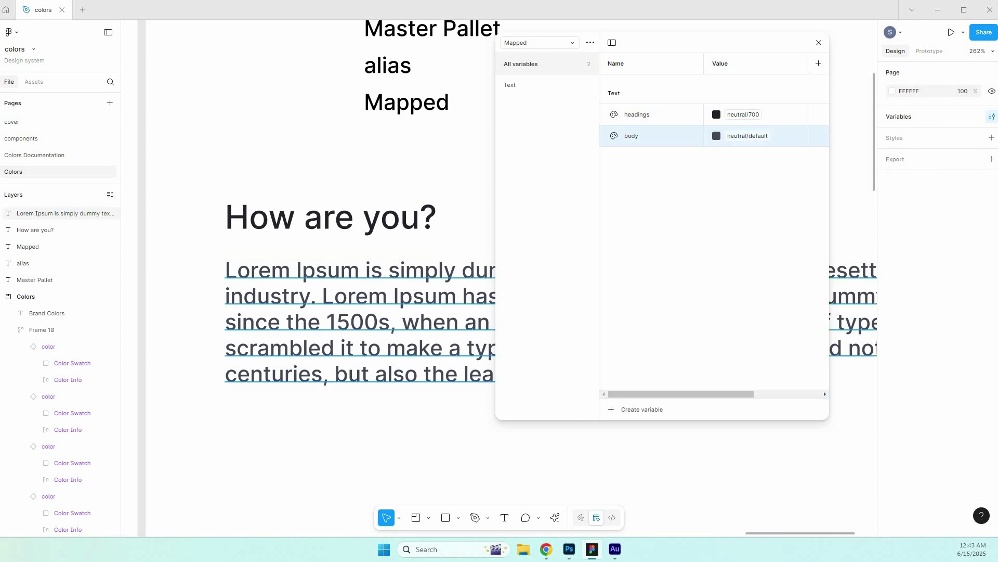
pyautogui.moveTo(333, 322); pyautogui.dragTo(333, 315)
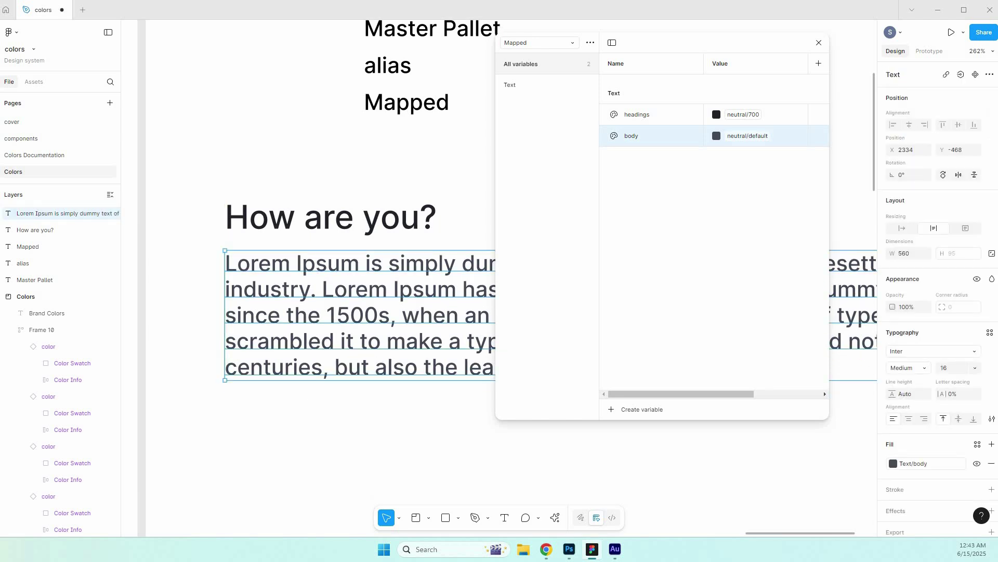
pyautogui.press('Escape')
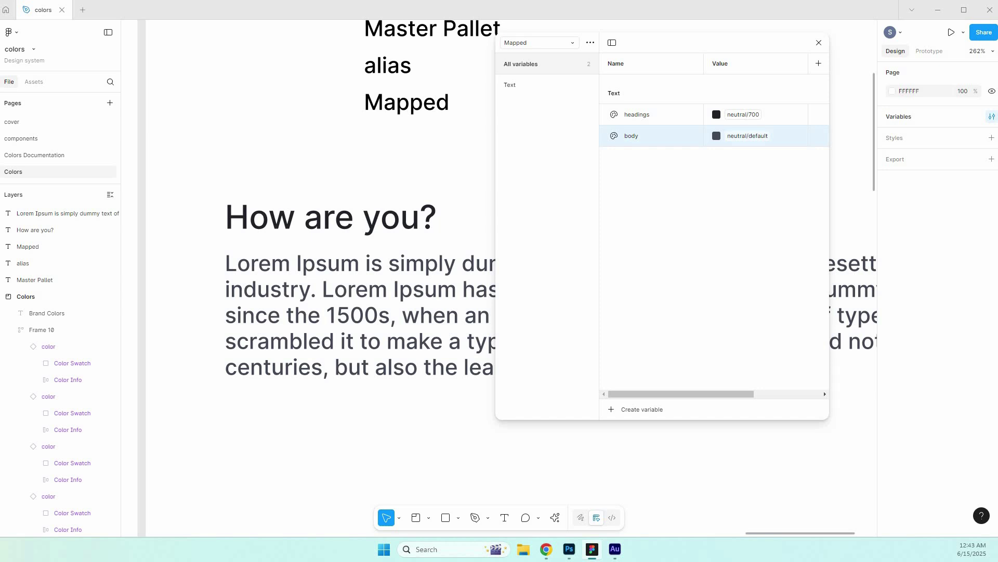
# Add a Click Me text below the paragraph and align it with the paragraph's left edge, at about X 2334, Y -324.
pyautogui.scroll(-3, 306, 298)
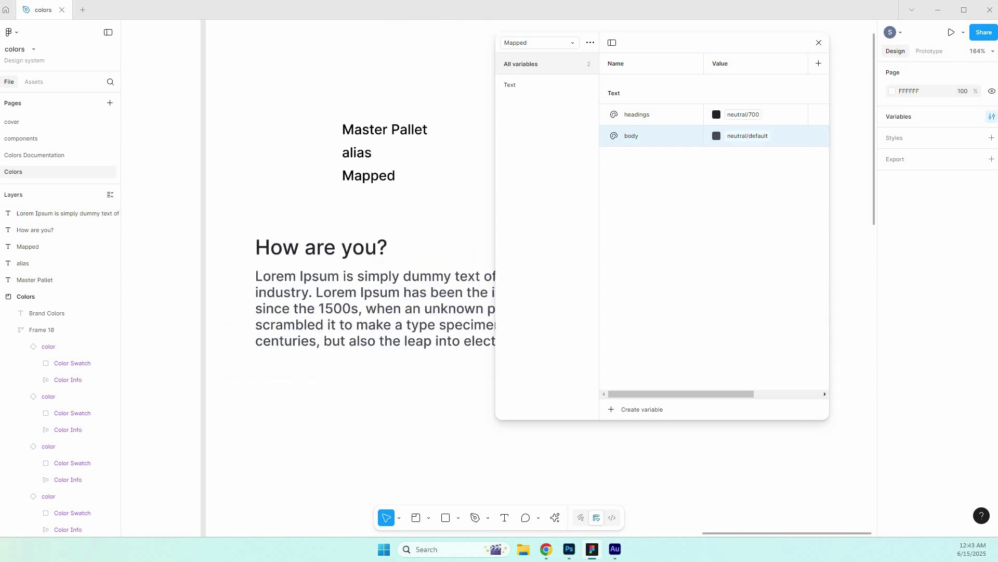
pyautogui.click(333, 308)
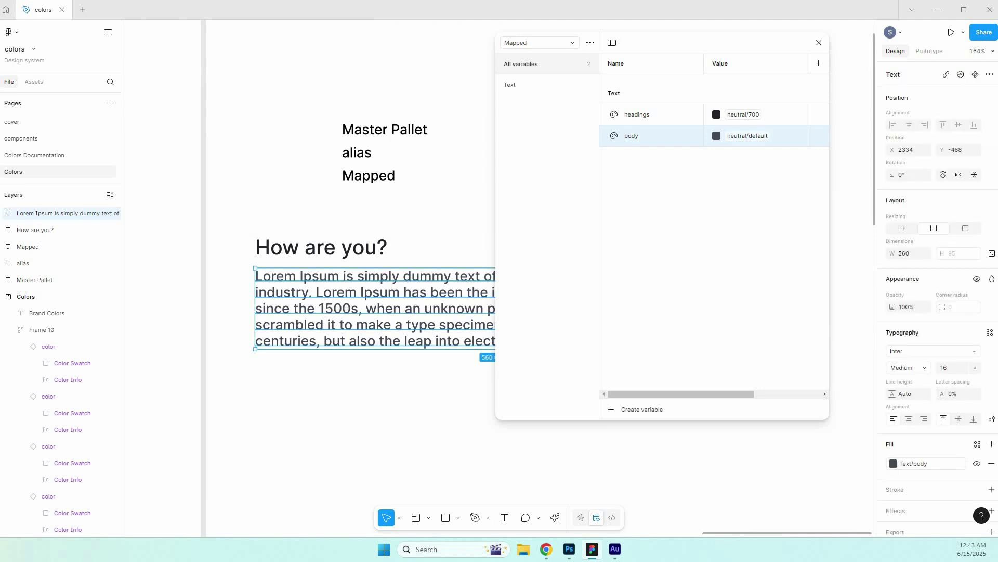
pyautogui.press('Escape')
pyautogui.press('t')
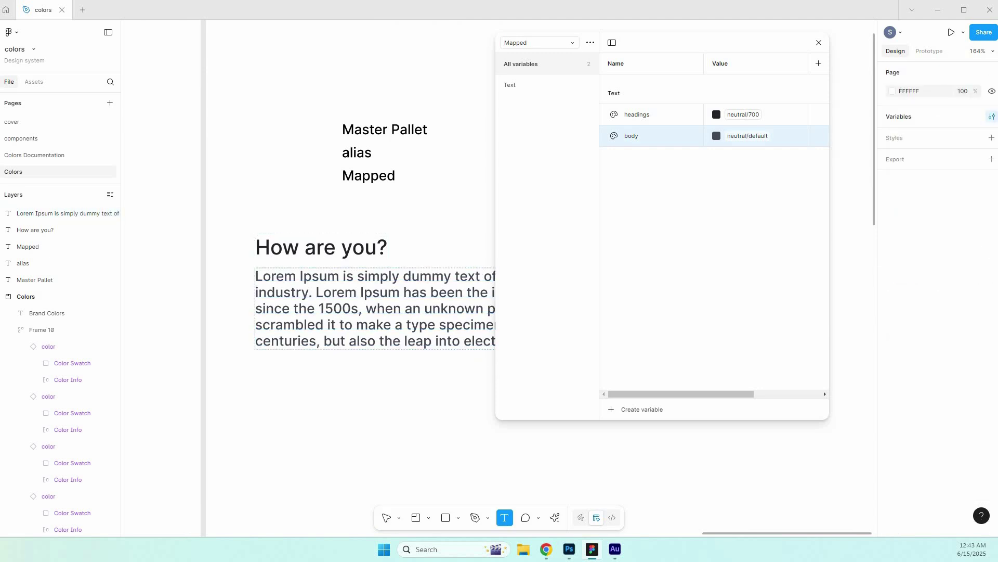
pyautogui.click(322, 400)
pyautogui.write('Click Me')
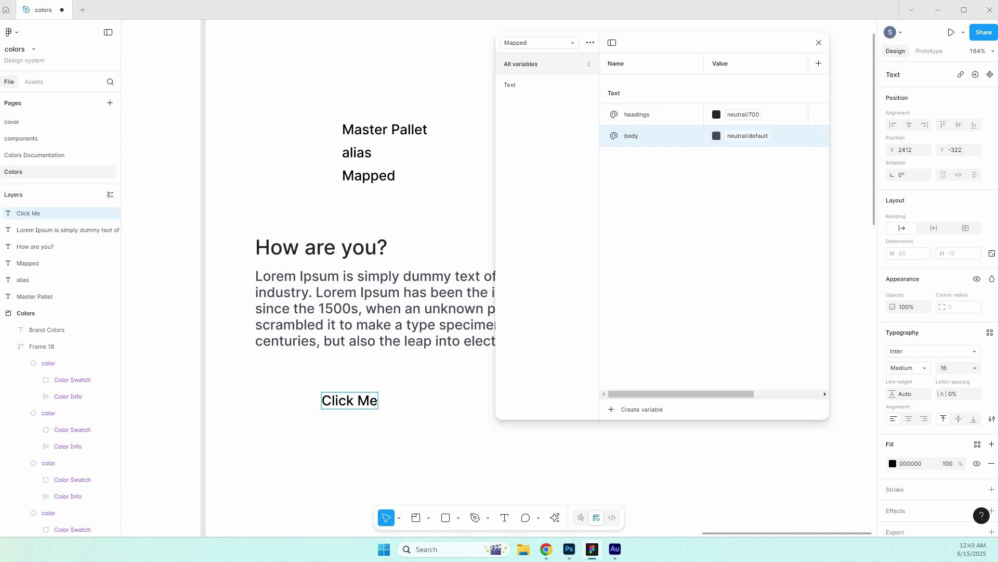
pyautogui.press('Escape')
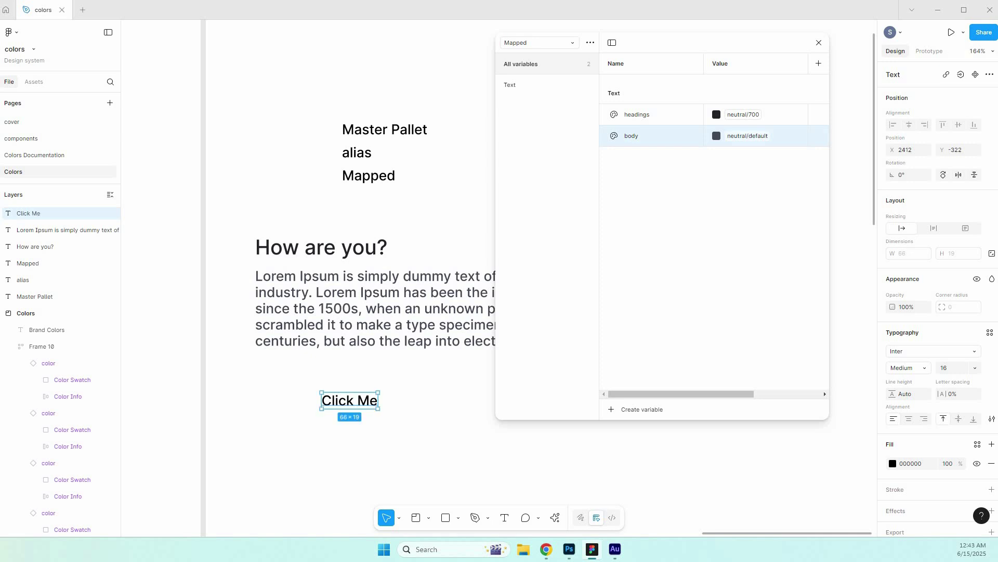
pyautogui.moveTo(349, 399); pyautogui.dragTo(283, 399)
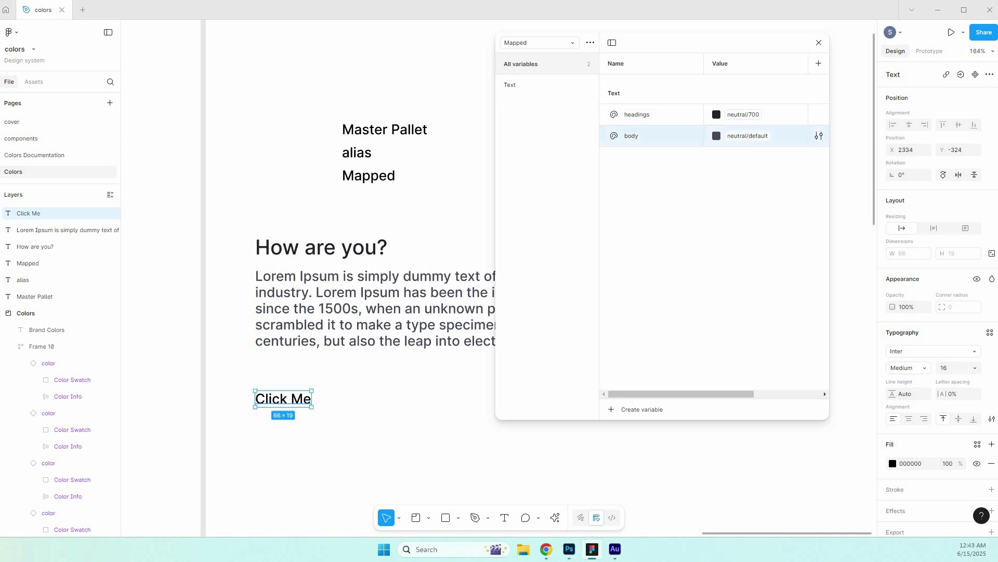
# Duplicate the body variable in the Mapped collection's Text group and rename the copy action.
pyautogui.hotkey('ctrl', 'd')
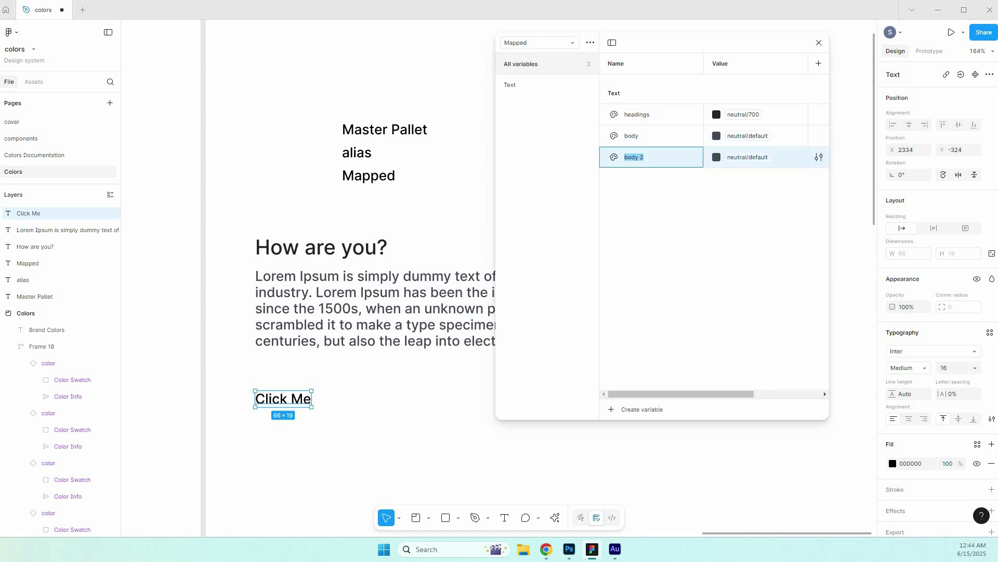
pyautogui.write('Act')
pyautogui.hotkey('ctrl', 'a')
pyautogui.write('action')
pyautogui.press('Return')
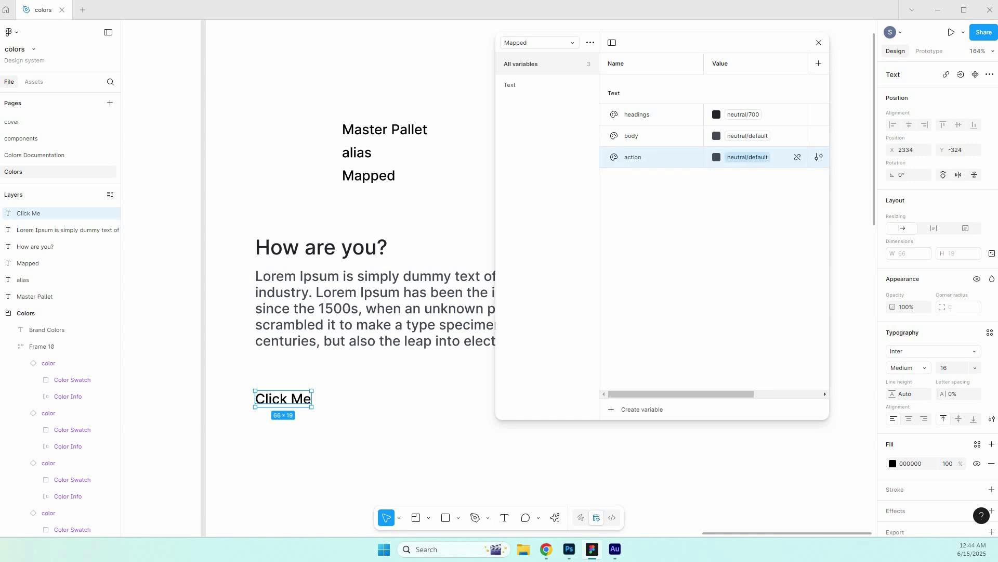
# Link the action variable's value to the alias color primary/default.
pyautogui.click(748, 157)
pyautogui.scroll(-3, 769, 311)
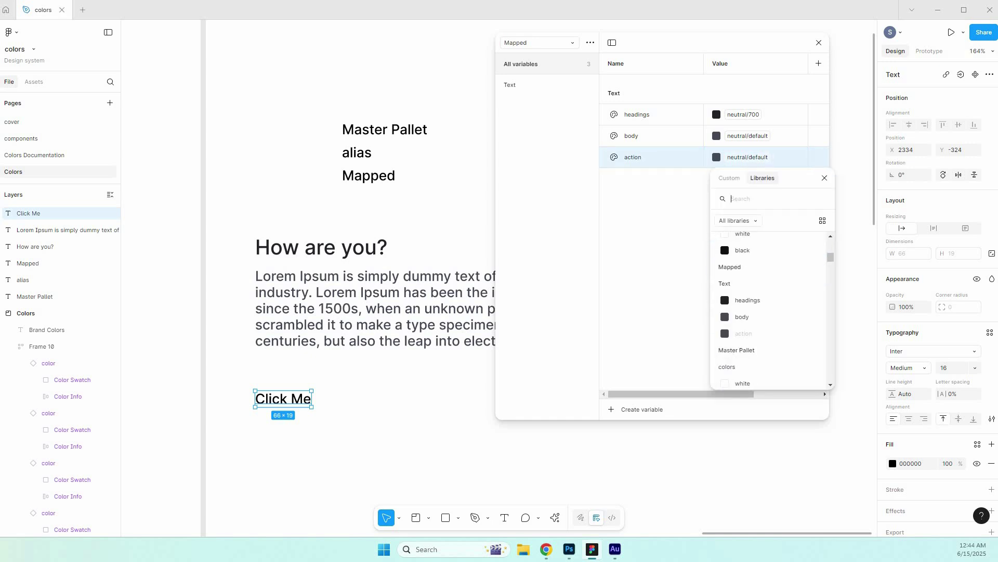
pyautogui.write('praima')
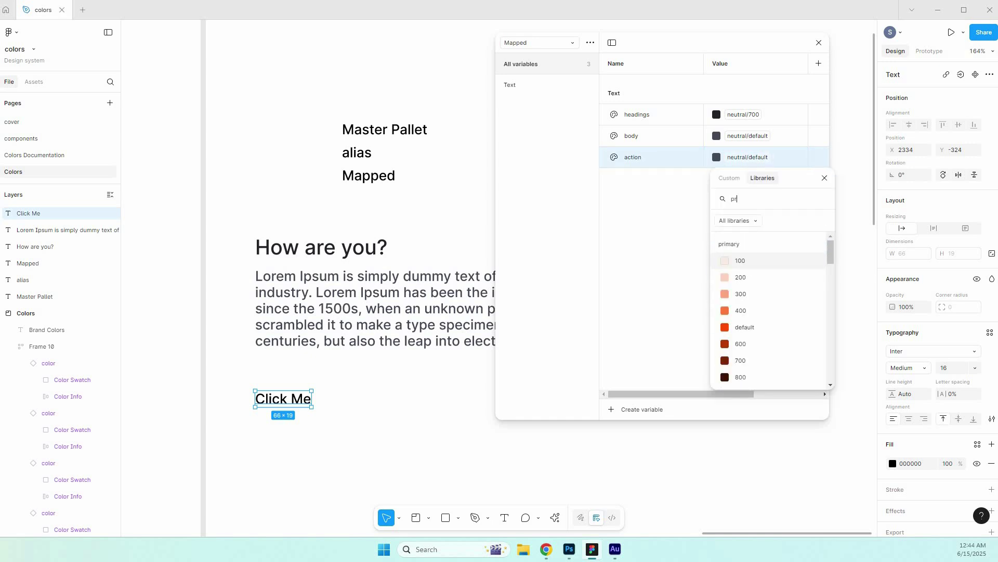
pyautogui.press('BackSpace')
pyautogui.press('BackSpace')
pyautogui.press('BackSpace')
pyautogui.write('ai')
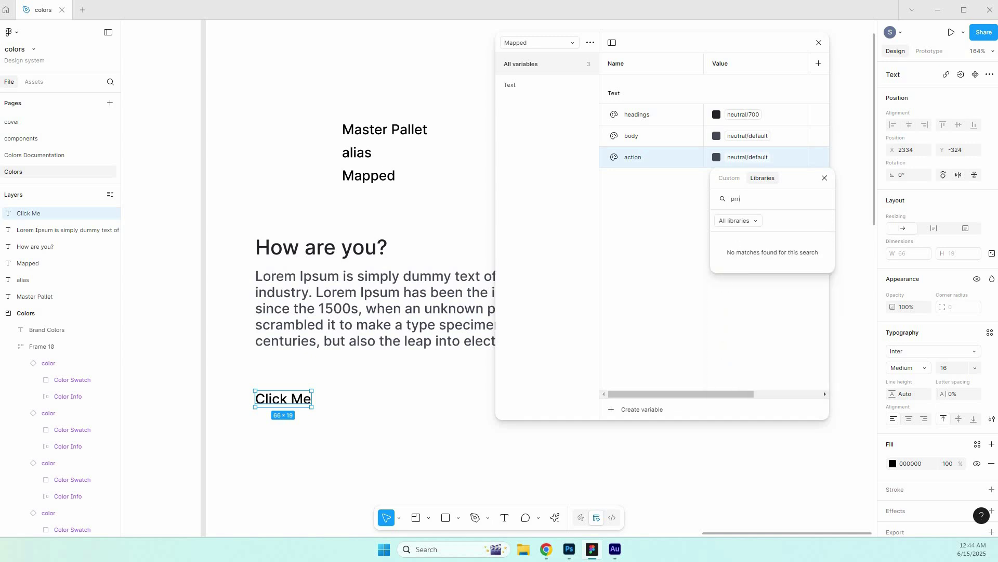
pyautogui.press('BackSpace')
pyautogui.press('BackSpace')
pyautogui.write('imary')
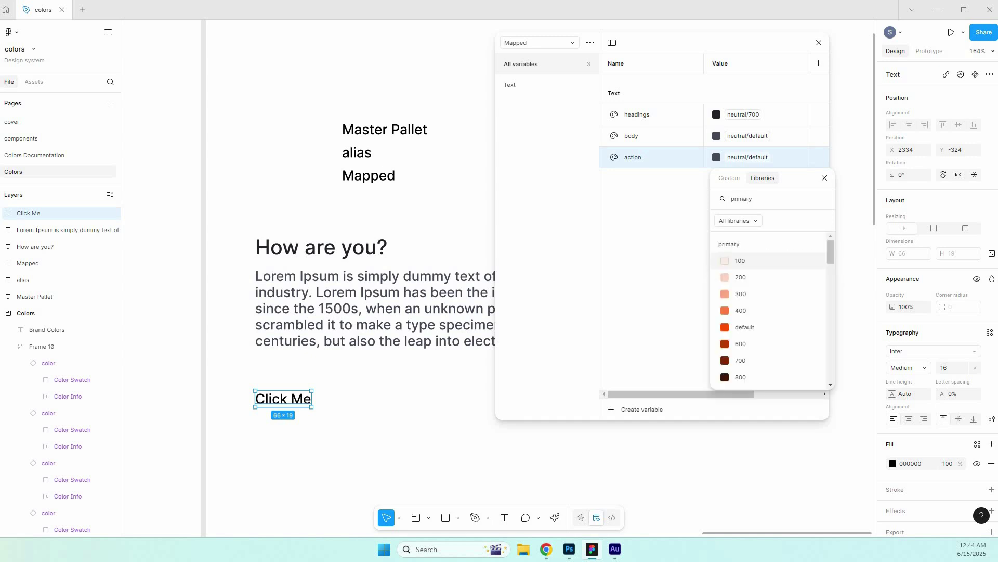
pyautogui.press('Down')
pyautogui.press('Down')
pyautogui.press('Down')
pyautogui.press('Down')
pyautogui.press('Return')
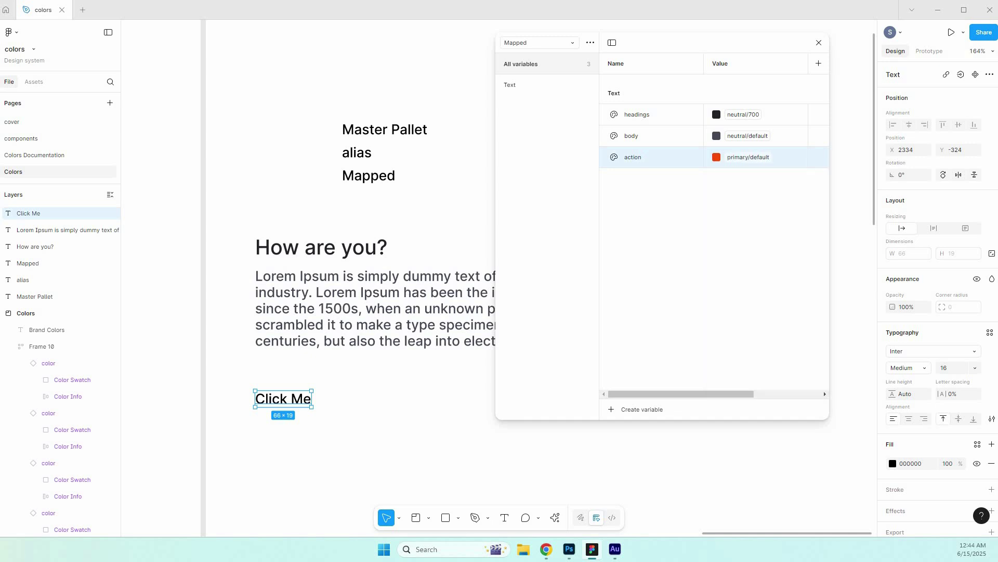
# Duplicate the action variable as action-hover and link its value to primary/600.
pyautogui.moveTo(819, 158)
pyautogui.hotkey('ctrl', 'd')
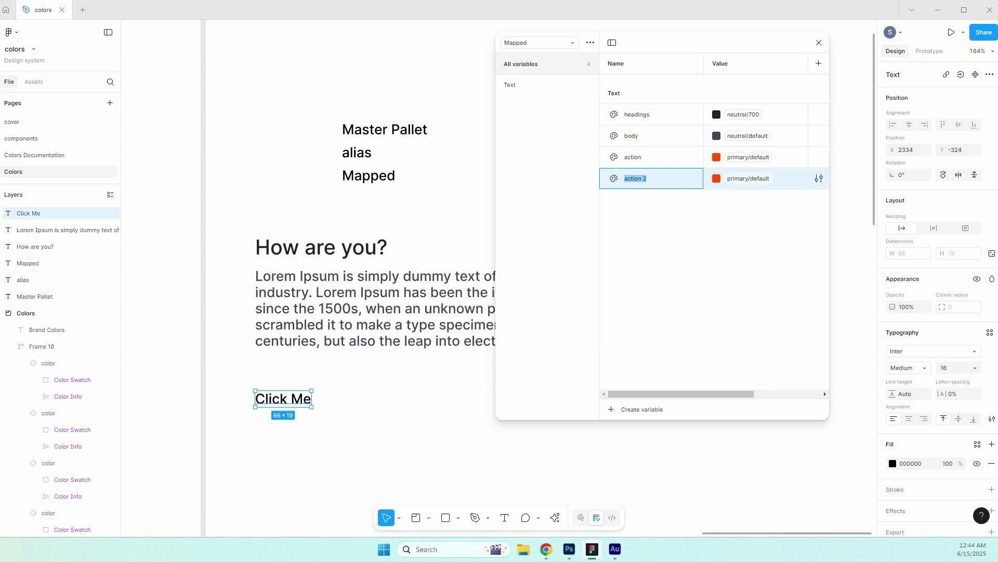
pyautogui.write('action-hover')
pyautogui.press('Return')
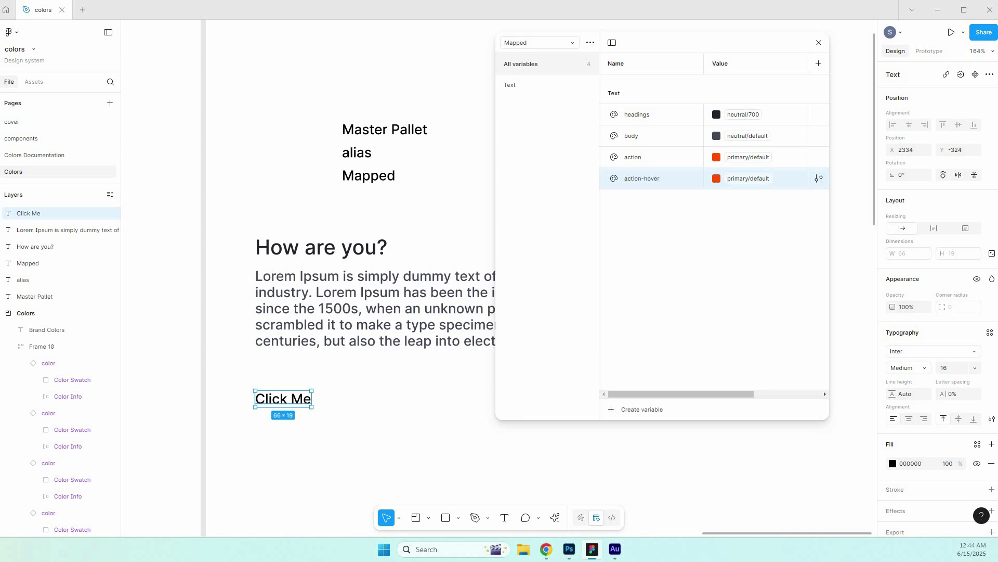
pyautogui.click(749, 179)
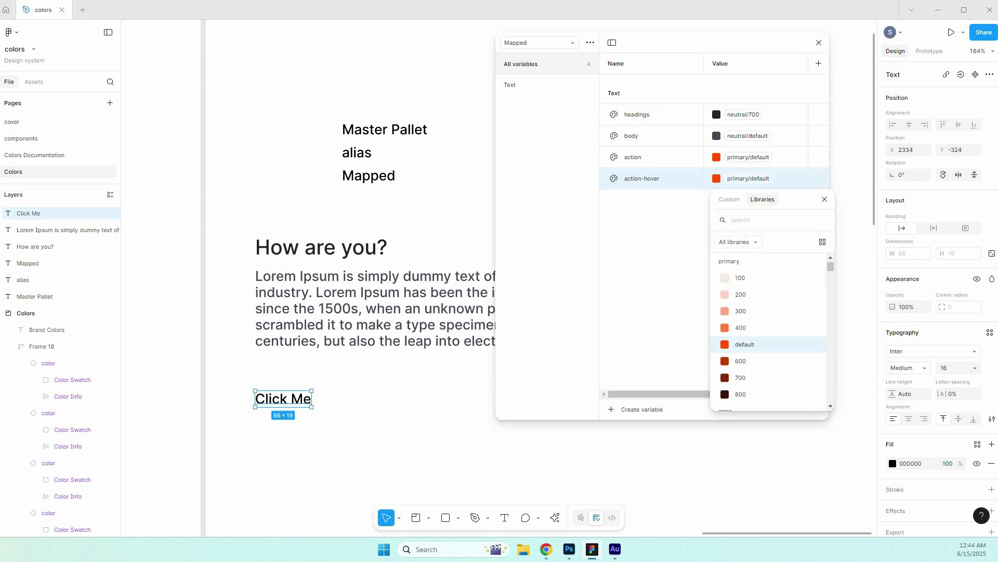
pyautogui.click(741, 360)
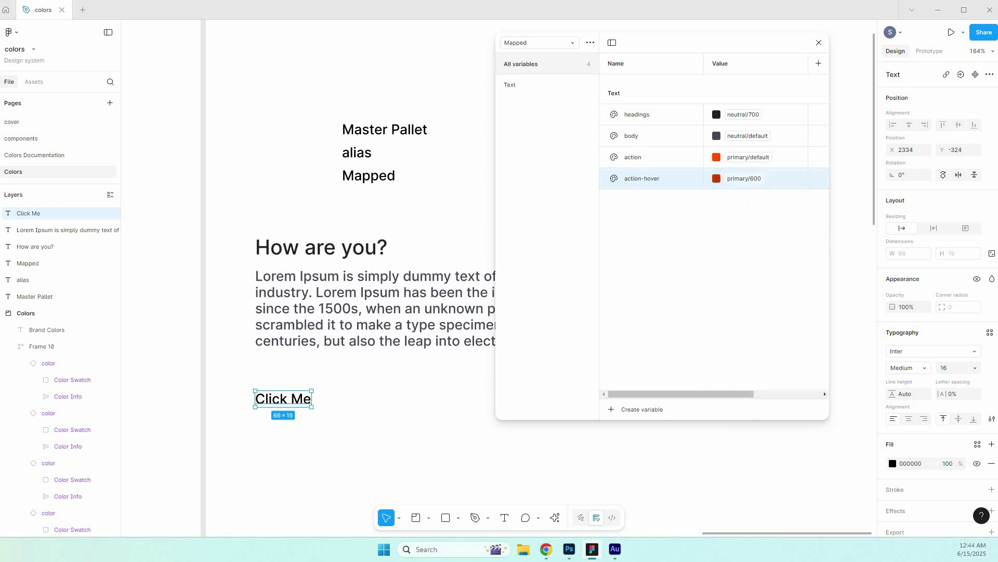
# Copy the Click Me text beside the original, at about X 2412, and apply the Text/action variable as the original's fill.
pyautogui.keyDown('alt'); pyautogui.moveTo(284, 399); pyautogui.dragTo(350, 400); pyautogui.keyUp('alt')
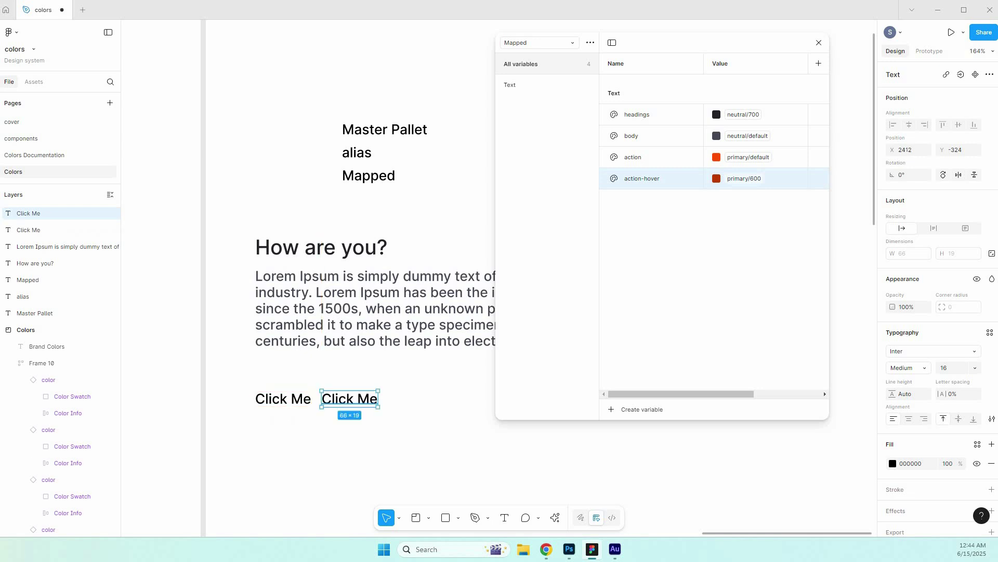
pyautogui.click(283, 399)
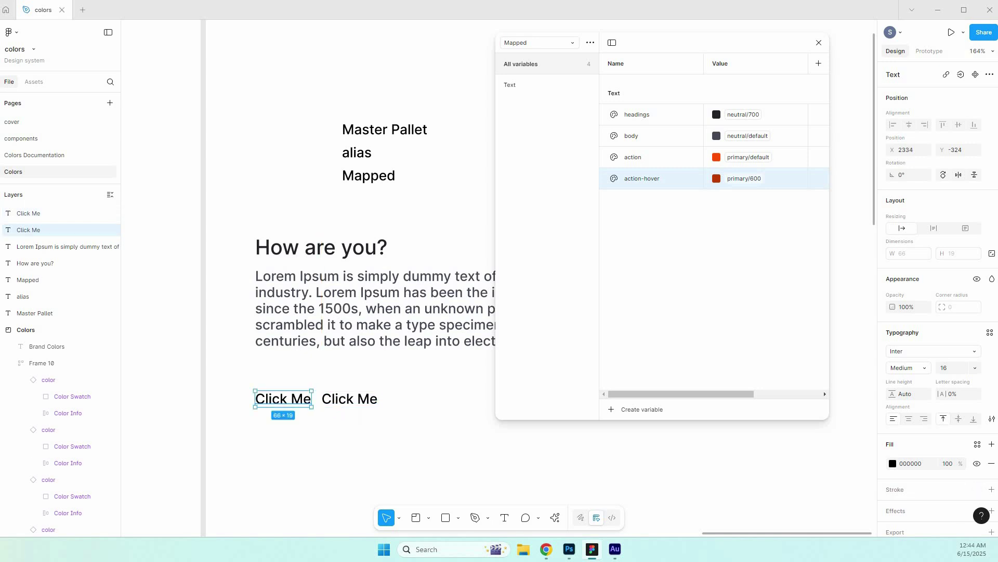
pyautogui.click(978, 444)
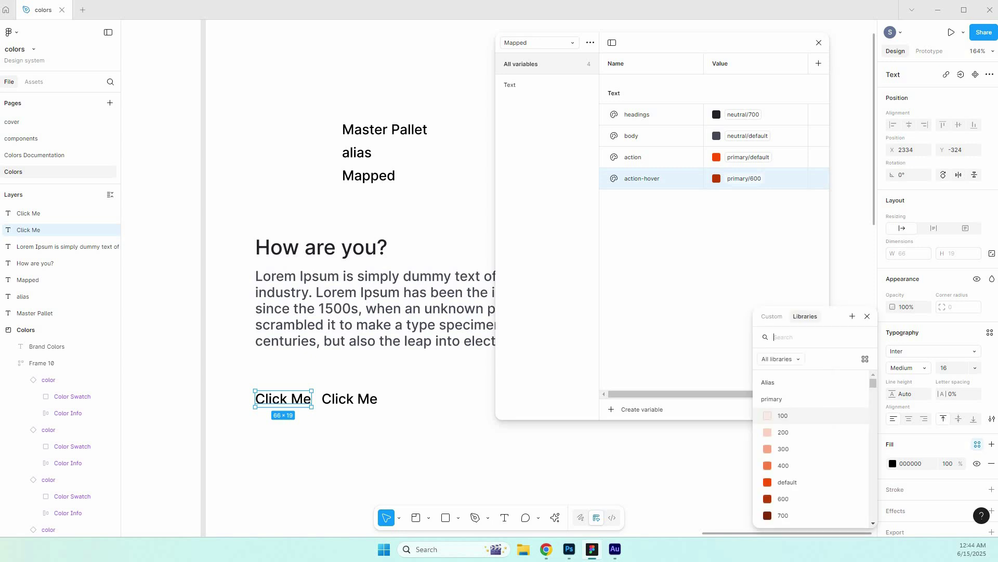
pyautogui.write('action')
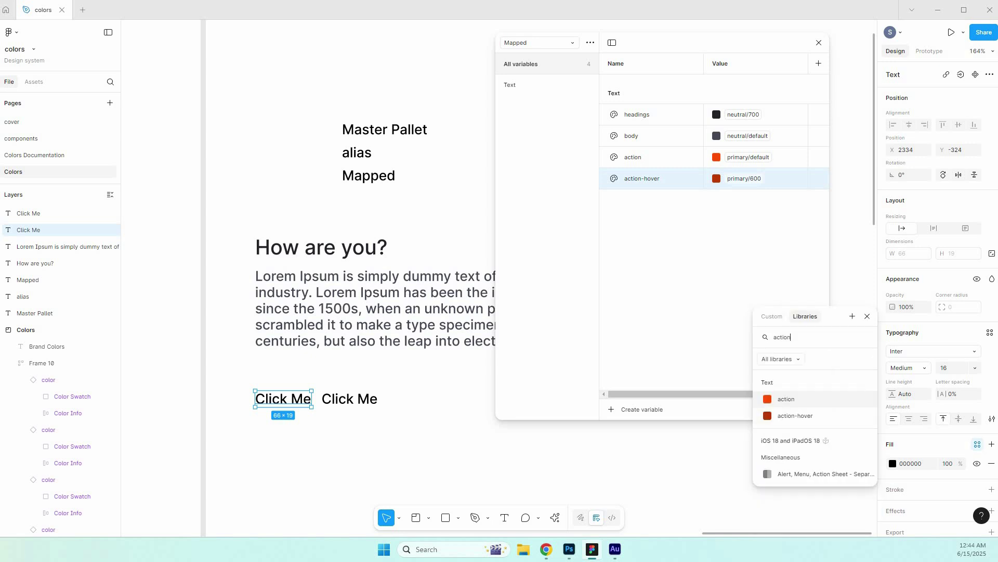
pyautogui.click(786, 399)
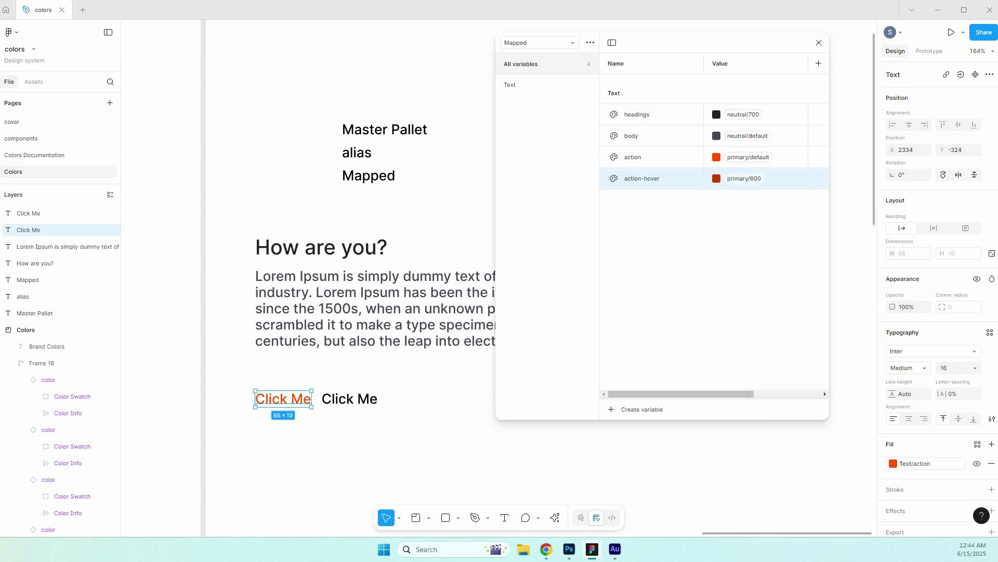
# Apply the Text/action-hover variable as the fill of the copied Click Me text and deselect it.
pyautogui.click(31, 213)
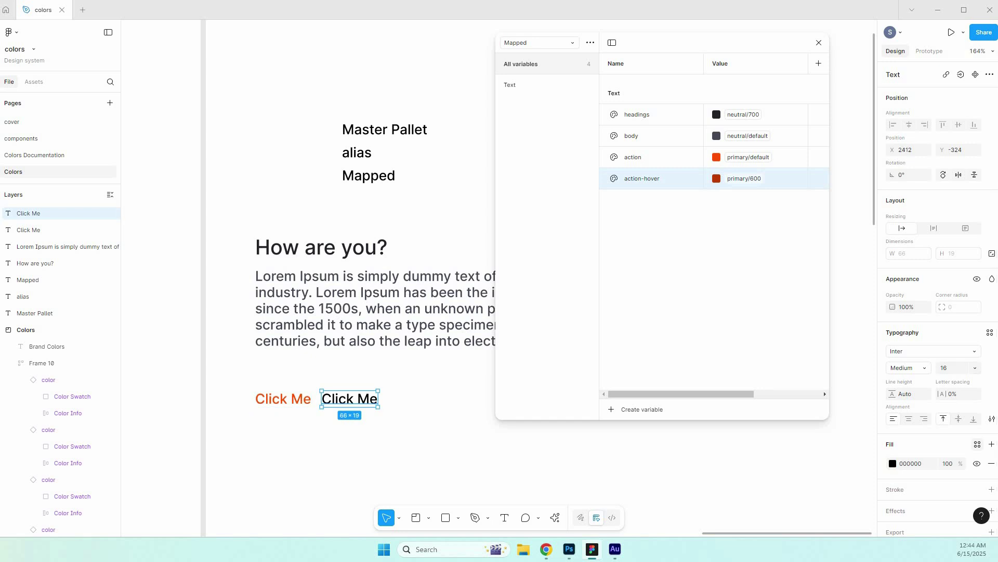
pyautogui.click(978, 444)
pyautogui.write('act')
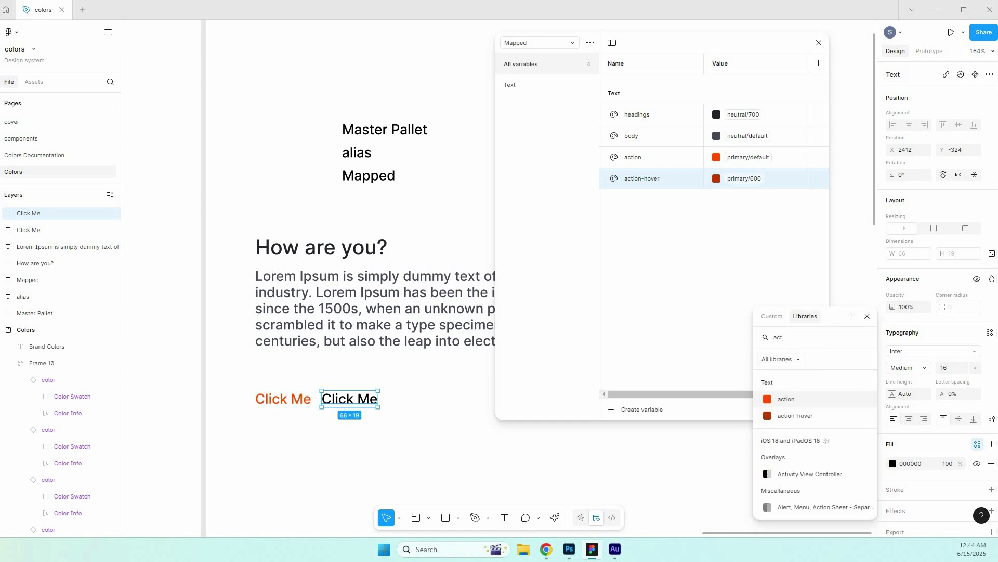
pyautogui.click(796, 416)
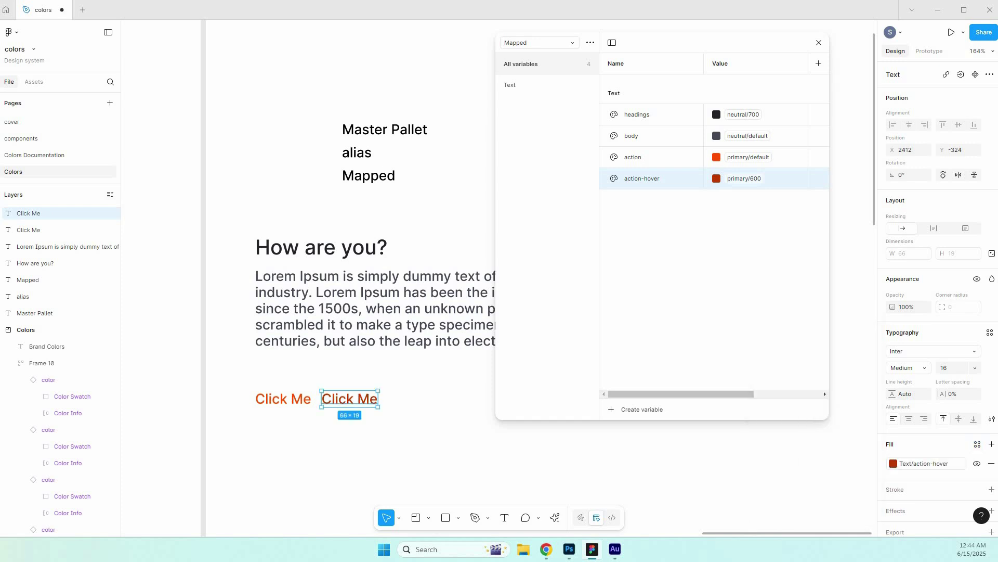
pyautogui.scroll(5, 271, 419)
pyautogui.scroll(-2, 274, 414)
pyautogui.press('Escape')
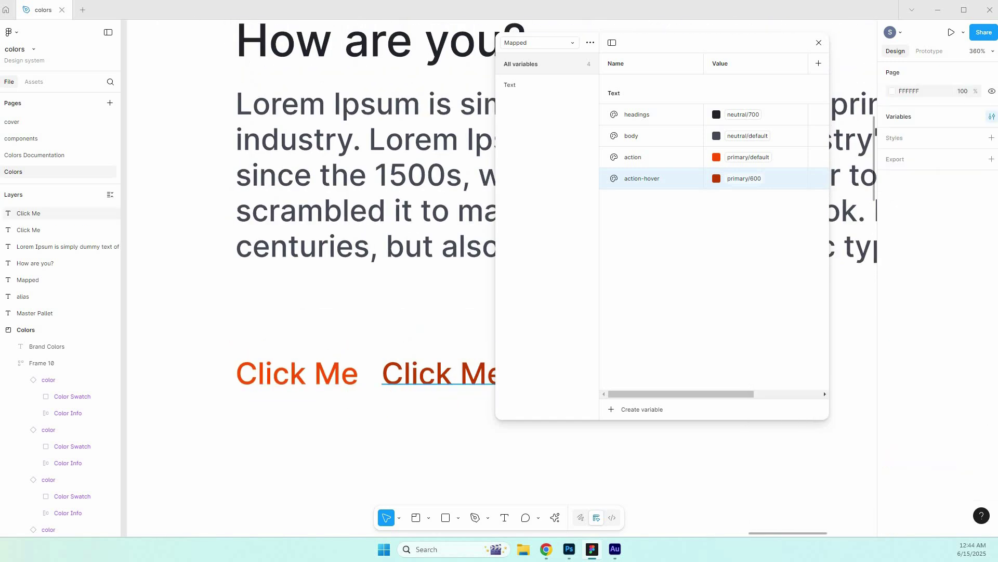
# Move the original Click Me text up beneath the paragraph, to about Y -363, and delete the action-hover copy.
pyautogui.scroll(-3, 334, 412)
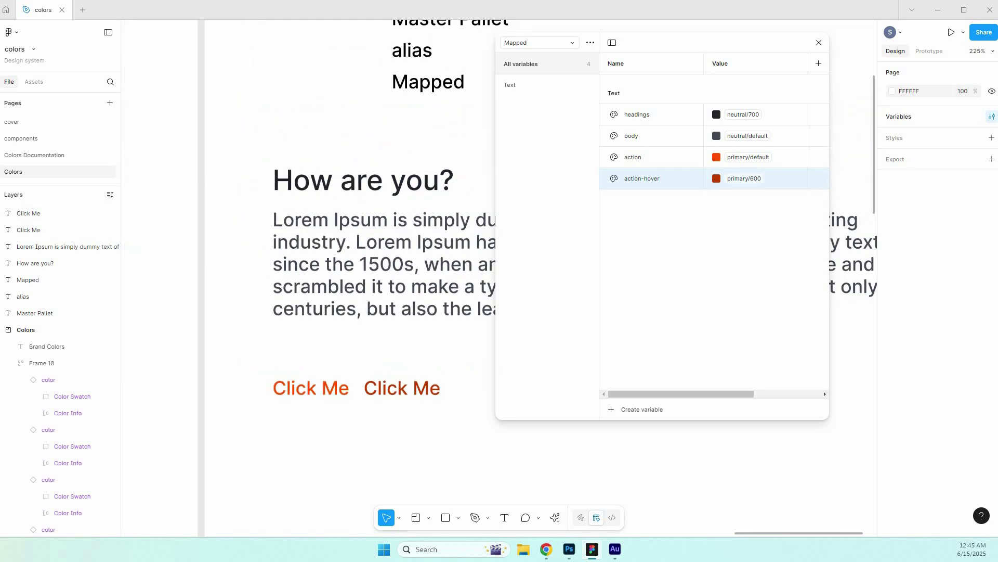
pyautogui.moveTo(311, 387); pyautogui.dragTo(311, 342)
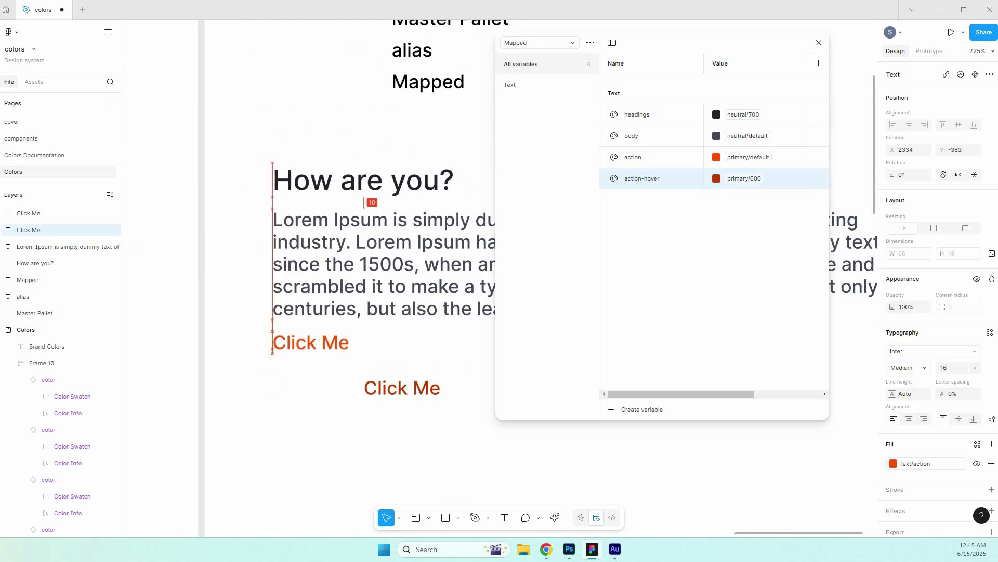
pyautogui.moveTo(374, 387); pyautogui.dragTo(322, 376)
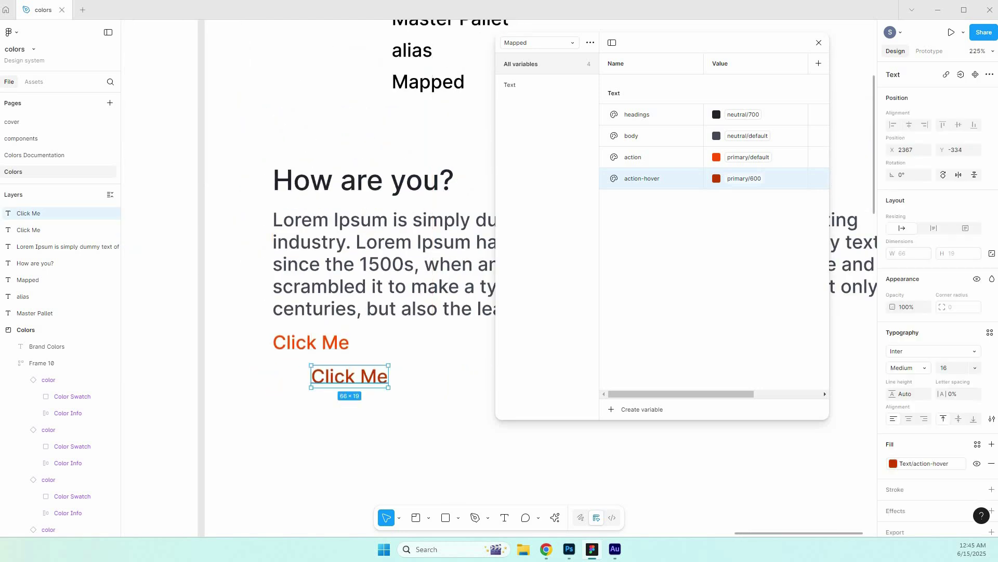
pyautogui.press('Delete')
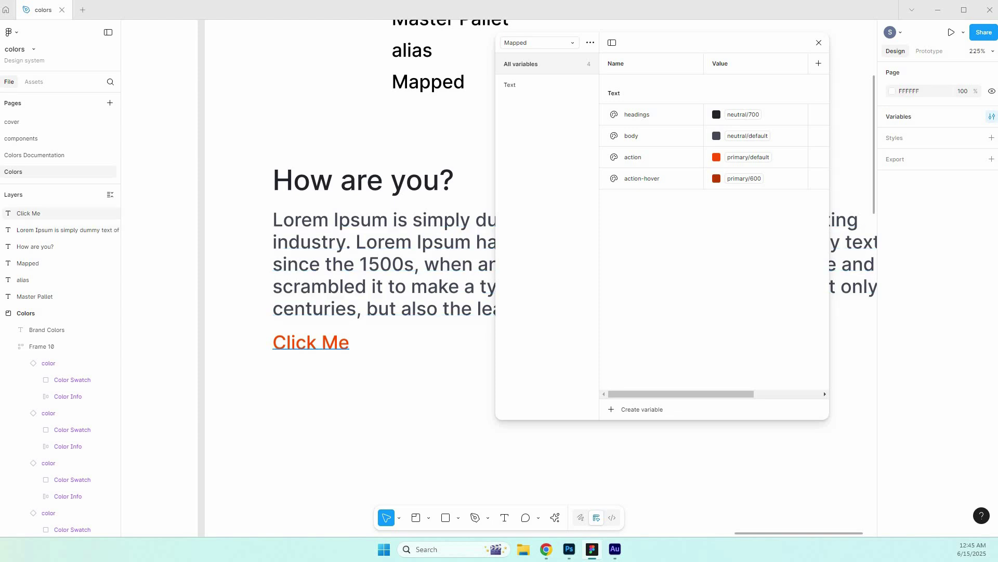
# Copy the Click Me text directly below itself, at about Y -312, and wrap the copy in an auto layout frame.
pyautogui.click(311, 342)
pyautogui.moveTo(311, 342); pyautogui.dragTo(311, 402)
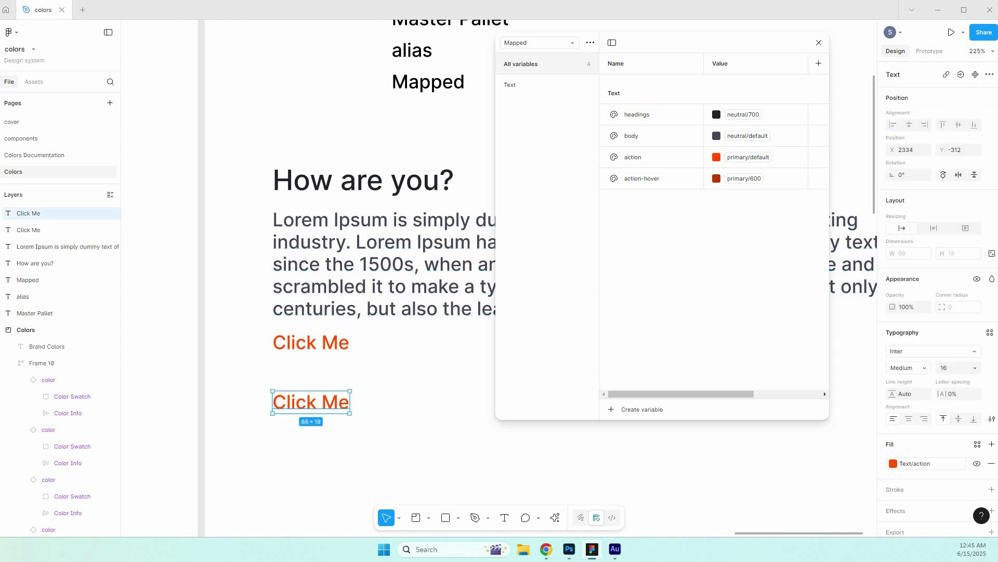
pyautogui.hotkey('shift', 'a')
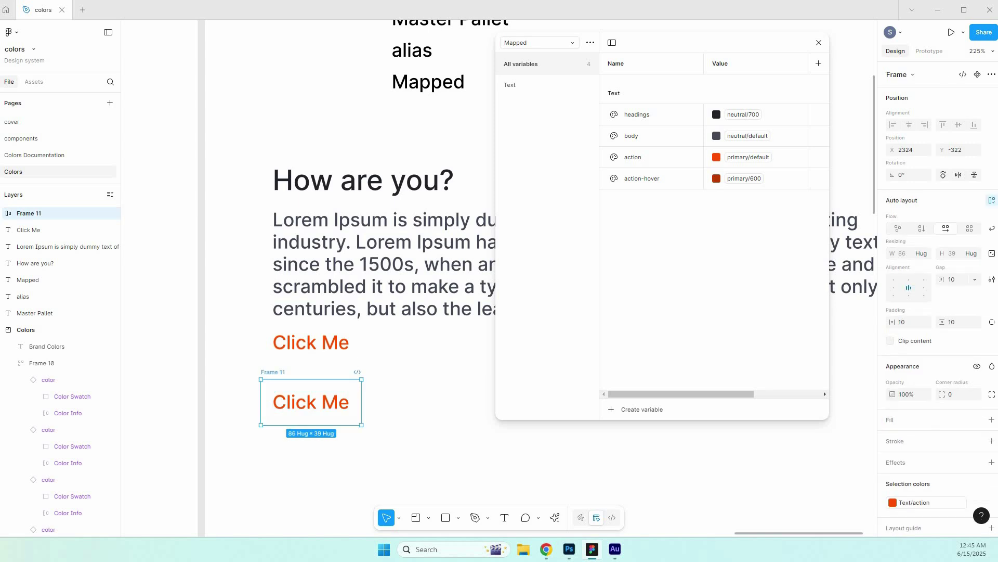
# Select the action-hover variable in the Mapped collection's Text group.
pyautogui.click(650, 179)
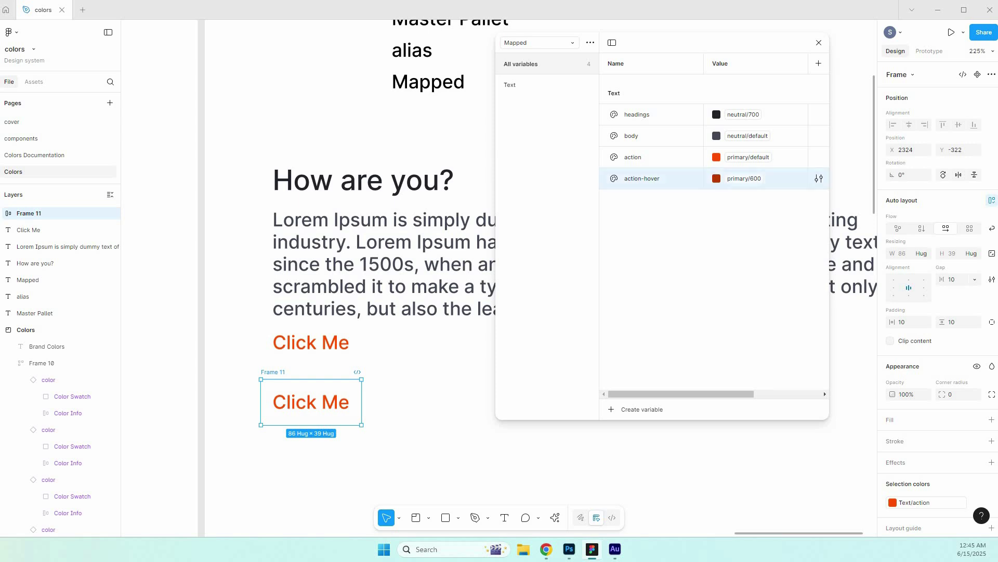
# Duplicate the action-hover variable in the Text group and name the copy disabled.
pyautogui.hotkey('ctrl', 'd')
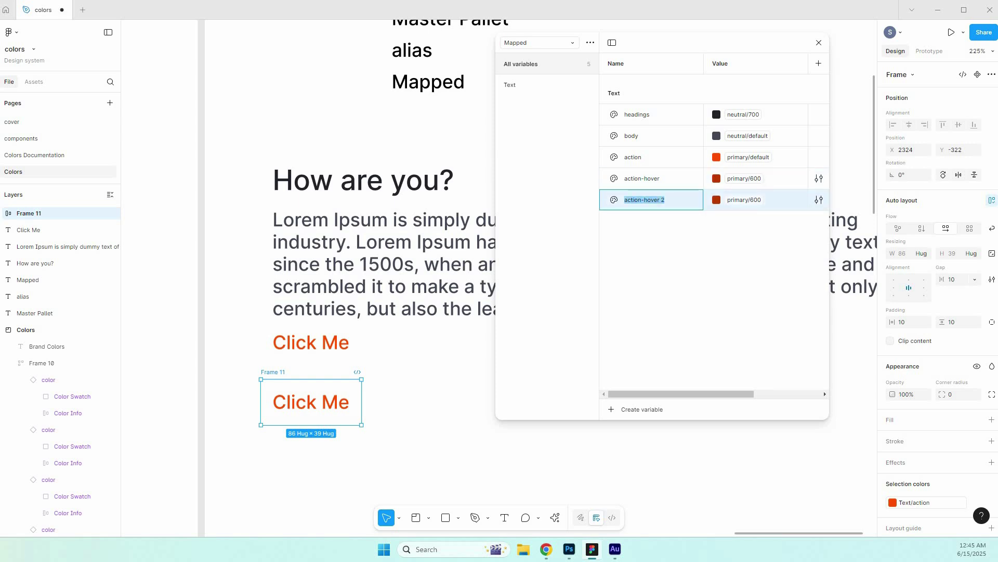
pyautogui.write('disabled')
pyautogui.press('Return')
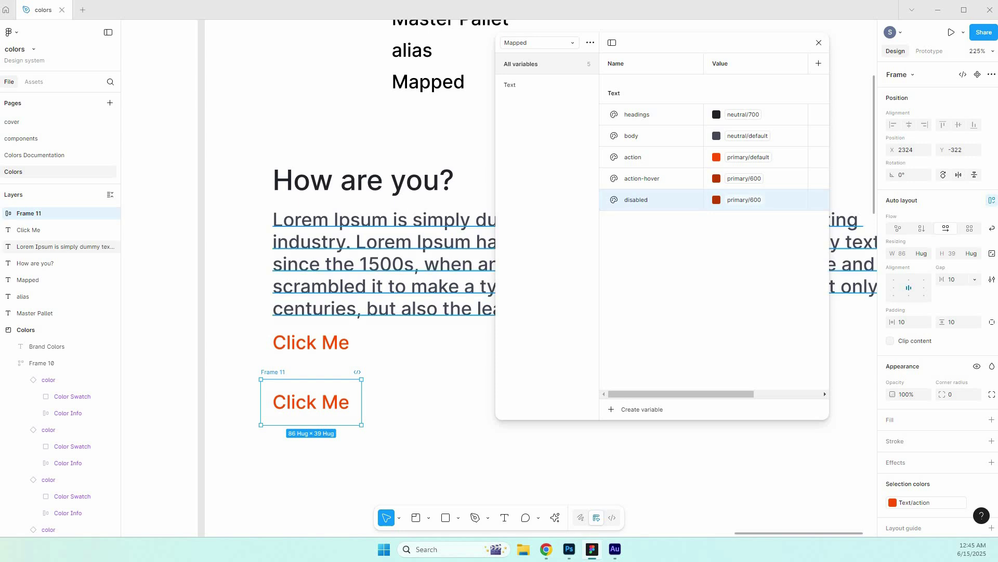
# Undo the framed Click Me copy and place a new plain copy of the orange Click Me text below the original.
pyautogui.hotkey('ctrl', 'z')
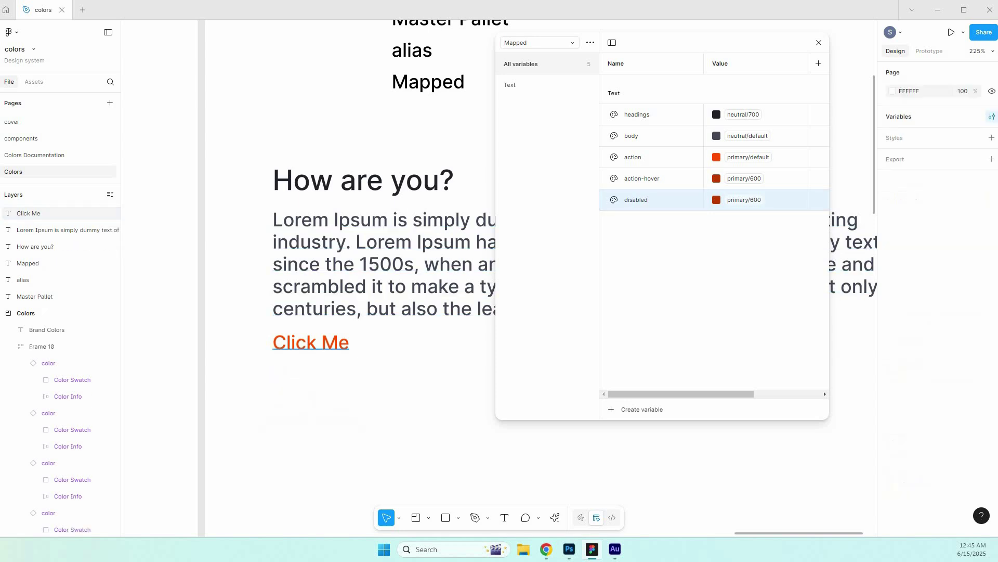
pyautogui.moveTo(312, 343); pyautogui.dragTo(312, 389)
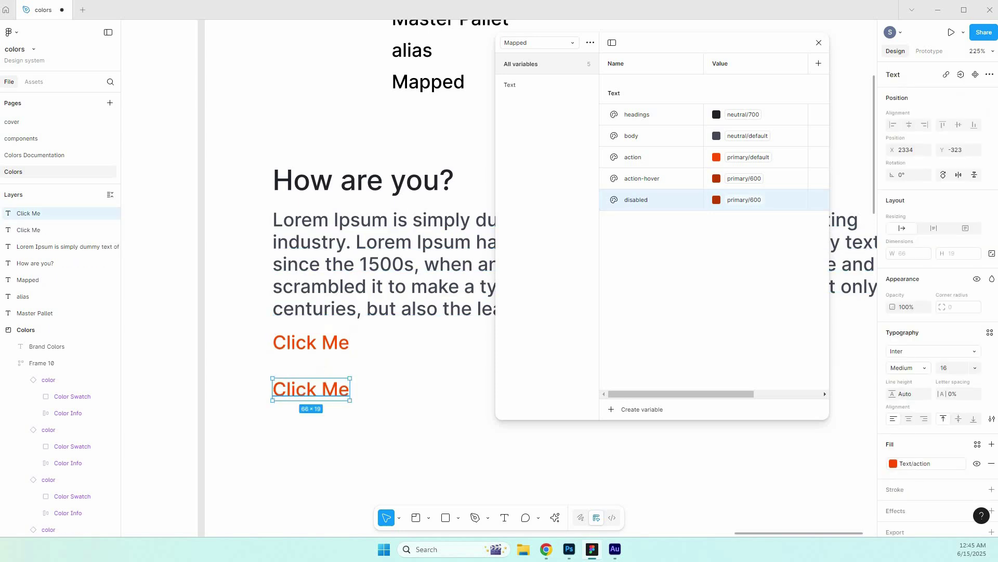
# Set the disabled variable's value to the neutral/300 alias color.
pyautogui.click(744, 200)
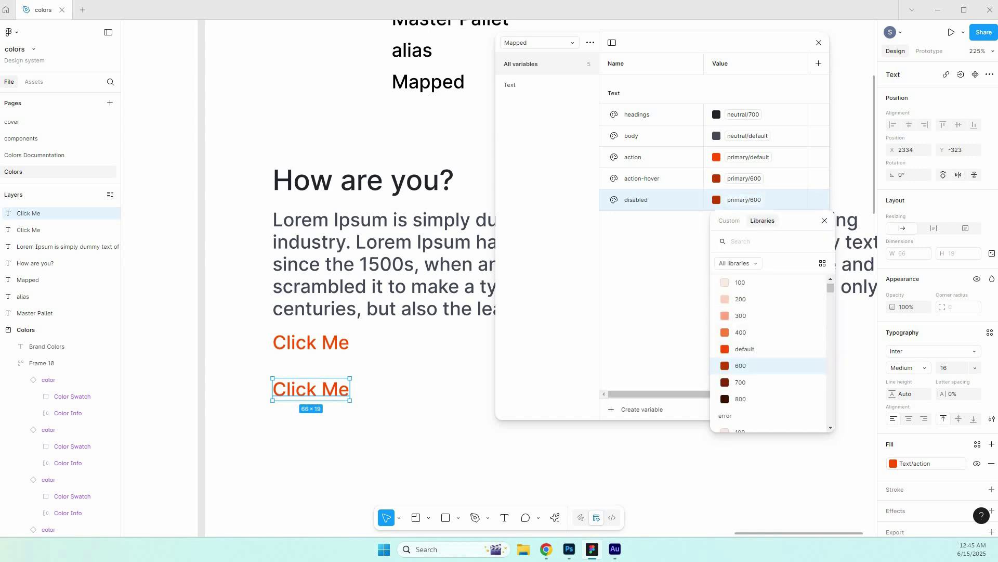
pyautogui.write('neu')
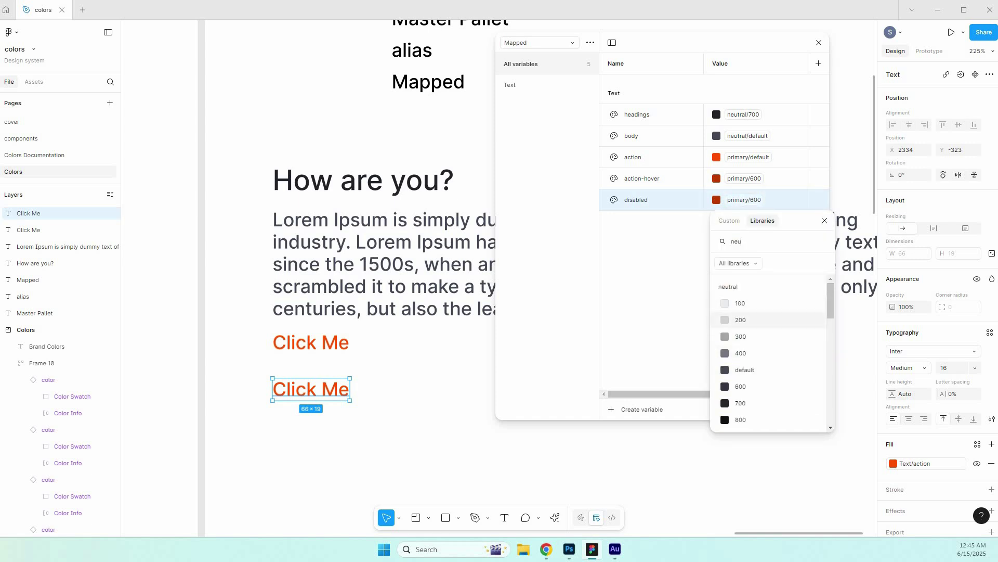
pyautogui.click(742, 337)
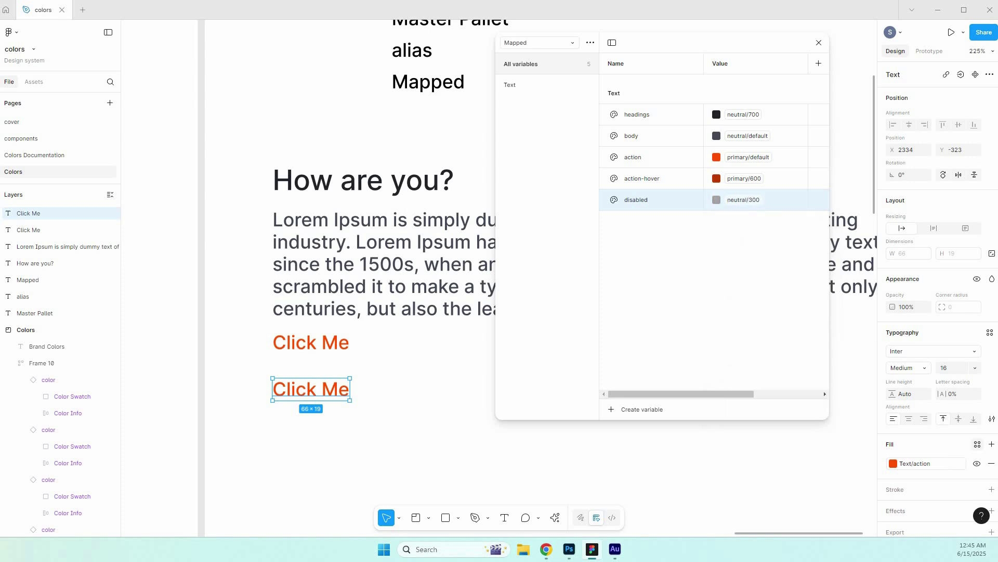
# Apply the Text/disabled variable as the fill of the lower Click Me text and check it against the body text.
pyautogui.click(978, 444)
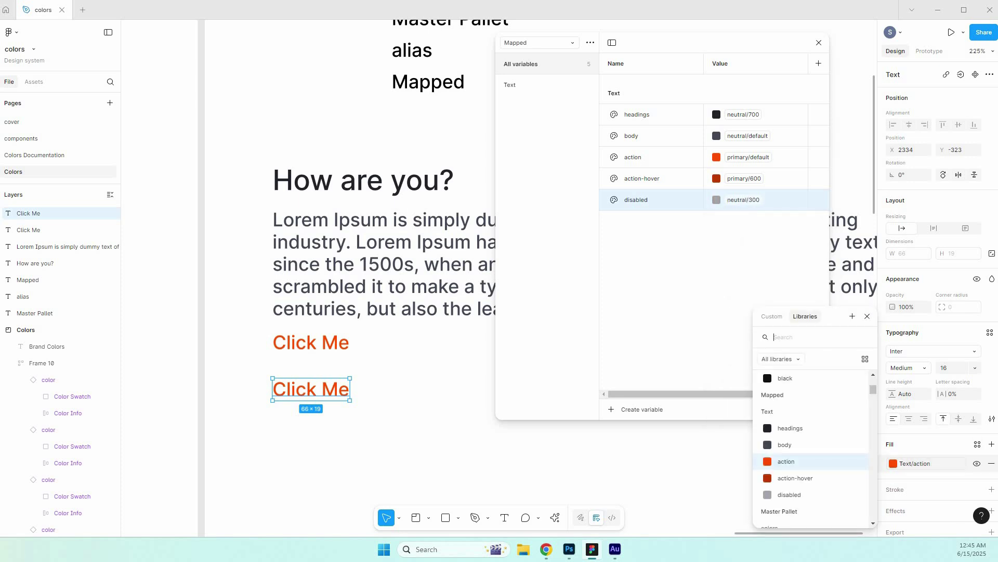
pyautogui.write('do')
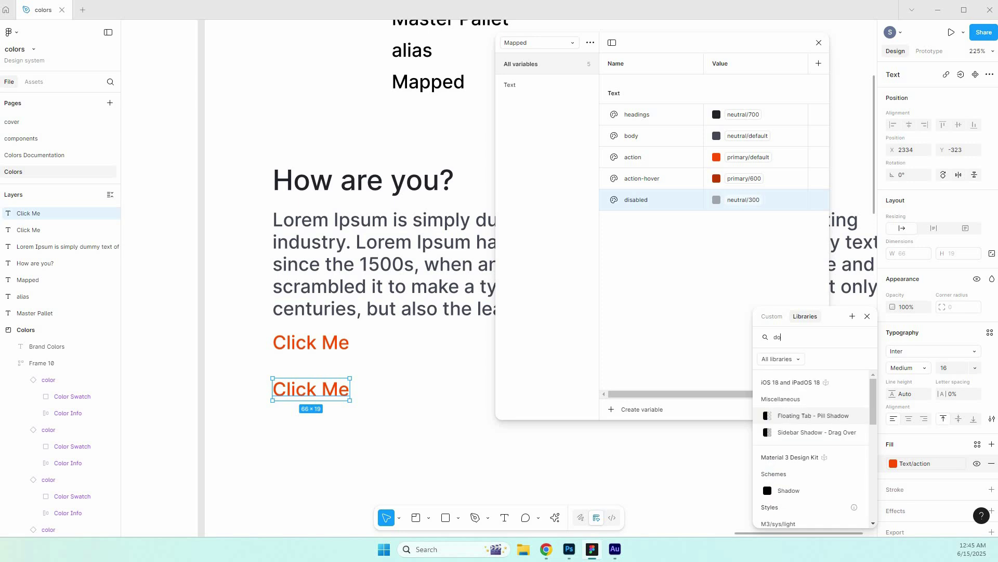
pyautogui.press('BackSpace')
pyautogui.write('is')
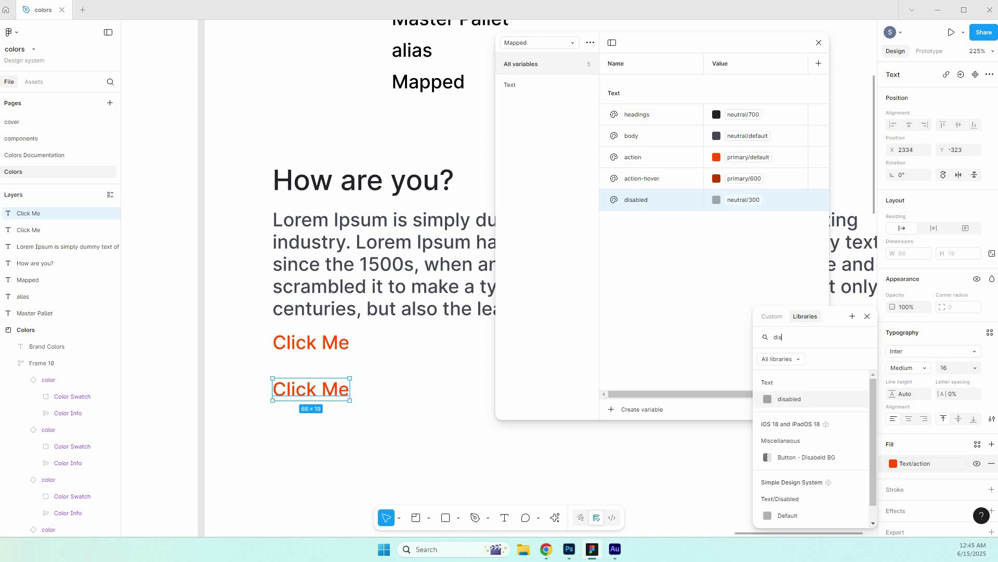
pyautogui.click(790, 399)
pyautogui.click(321, 434)
pyautogui.scroll(1, 321, 433)
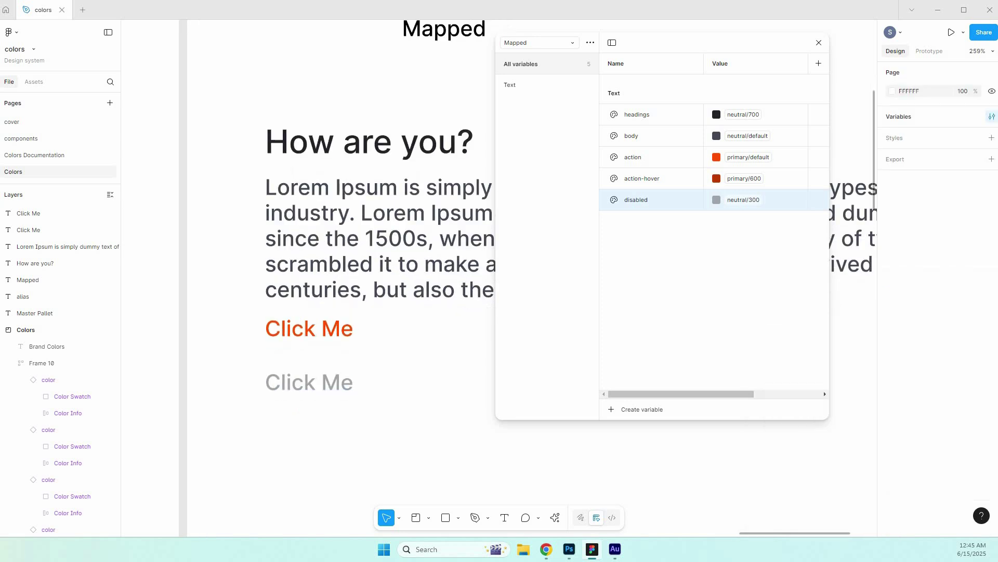
pyautogui.scroll(1, 332, 416)
pyautogui.click(358, 284)
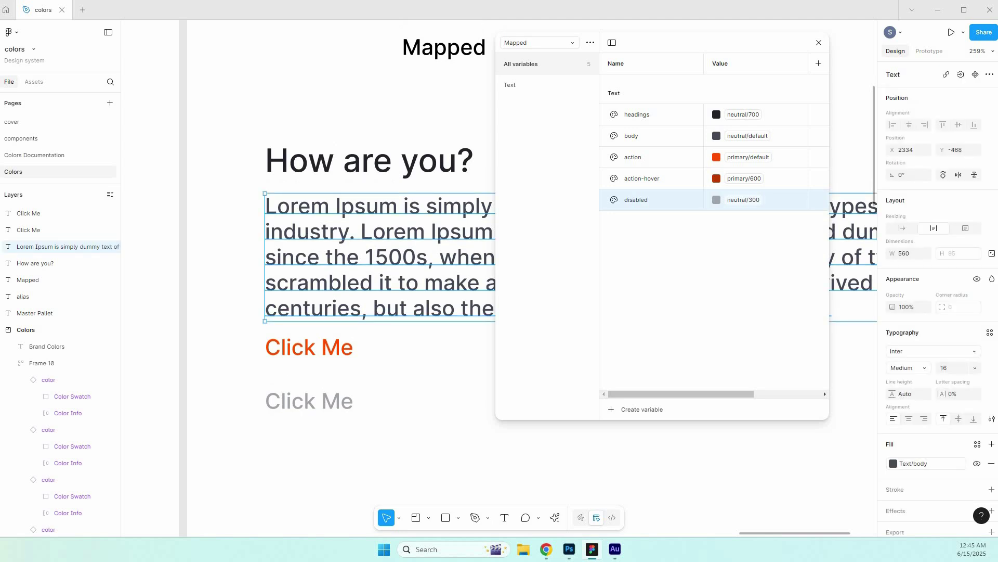
pyautogui.click(311, 401)
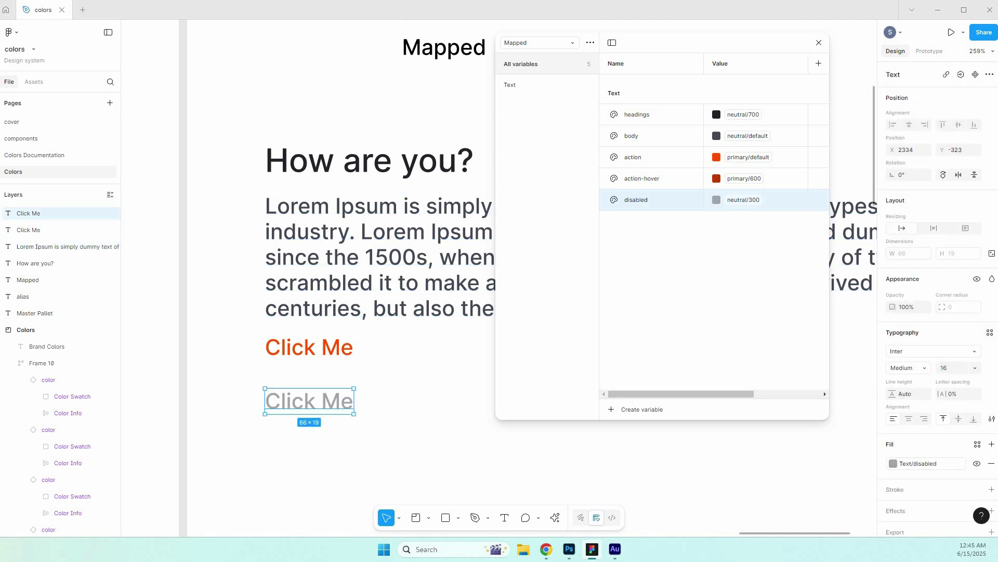
pyautogui.press('Escape')
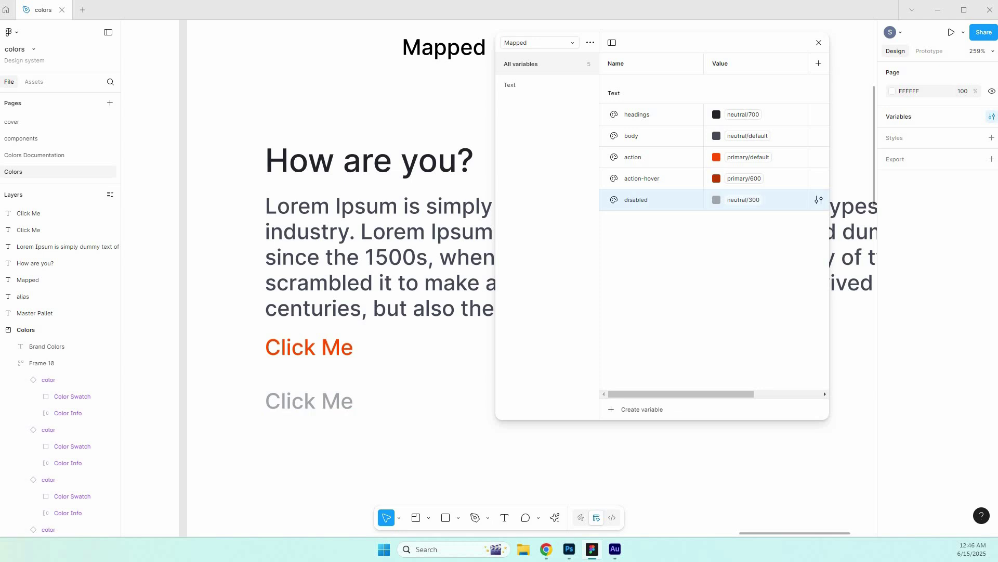
# Duplicate the disabled variable as information and set its value to information/default.
pyautogui.hotkey('ctrl', 'd')
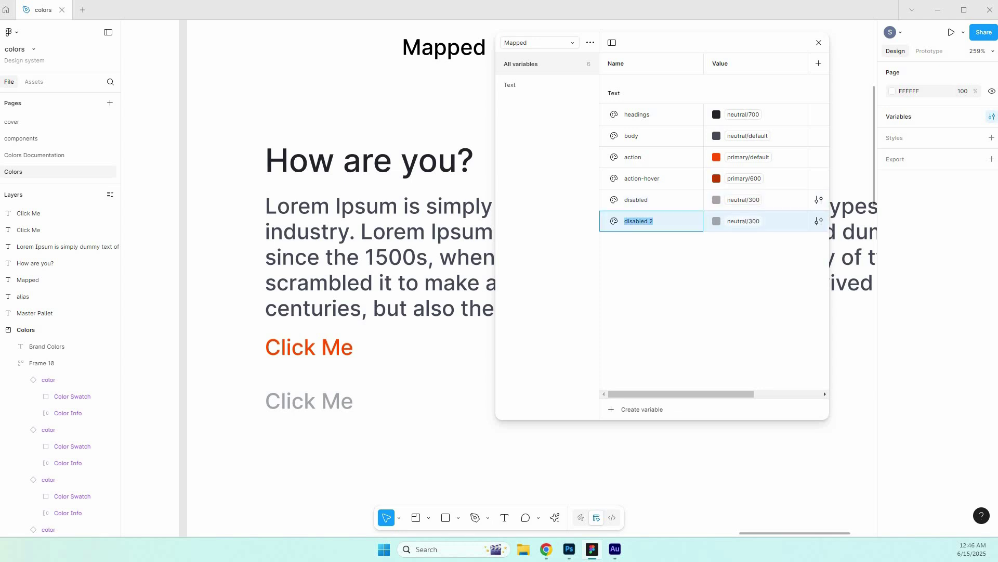
pyautogui.write('information')
pyautogui.press('Return')
pyautogui.click(743, 221)
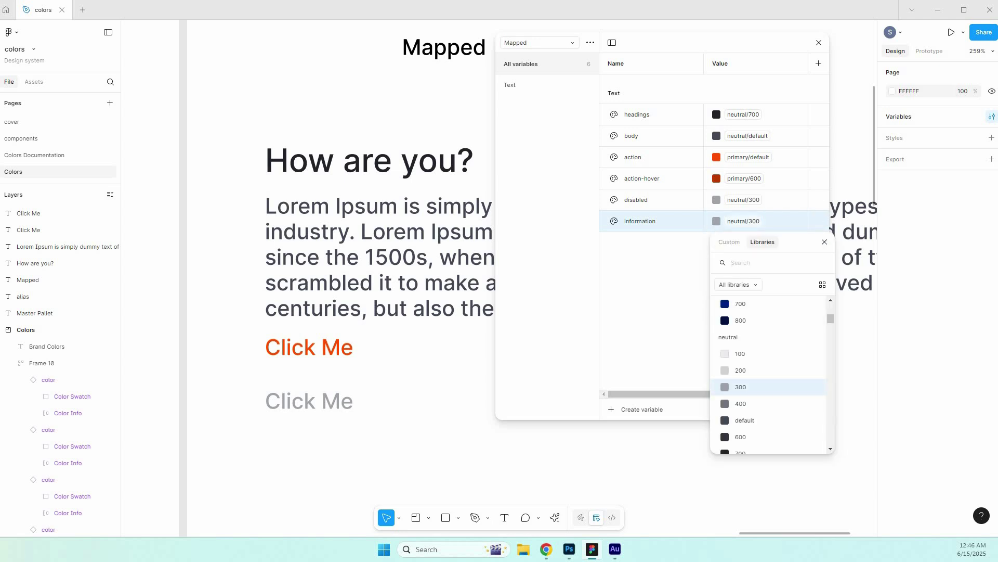
pyautogui.write('info')
pyautogui.press('Down')
pyautogui.press('Down')
pyautogui.press('Down')
pyautogui.press('Down')
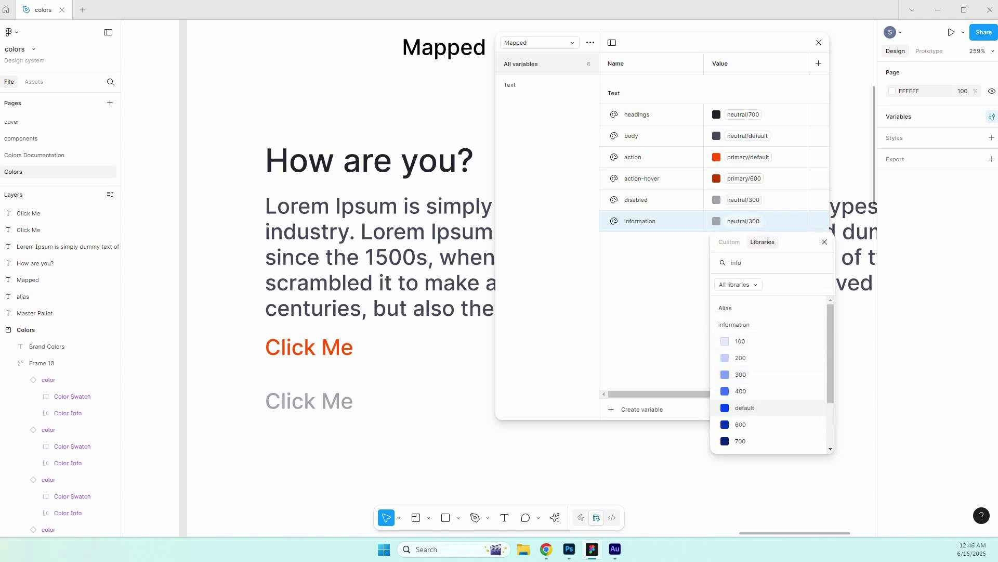
pyautogui.press('Return')
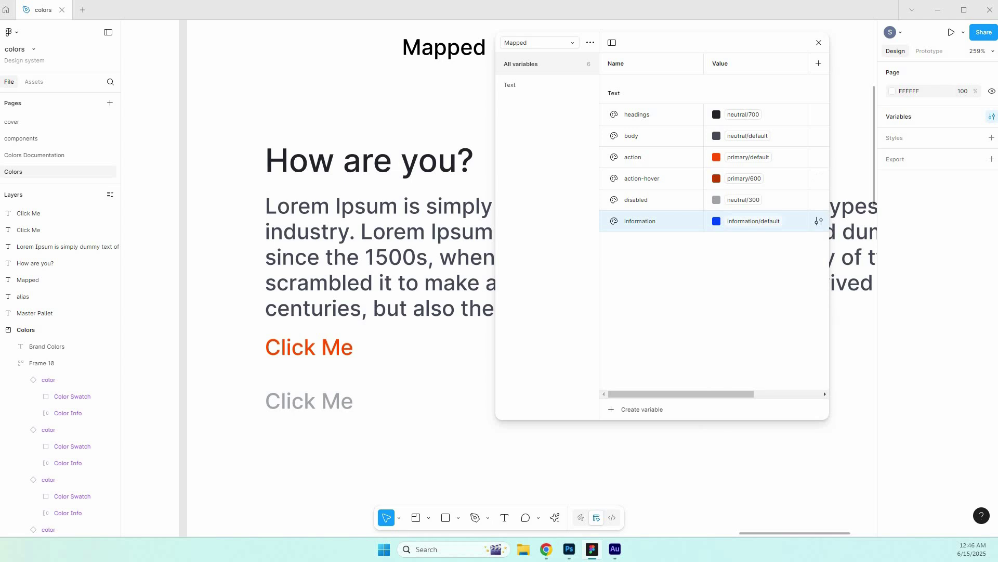
# Duplicate the information variable twice and rename the first copy success.
pyautogui.hotkey('ctrl', 'd')
pyautogui.hotkey('ctrl', 'd')
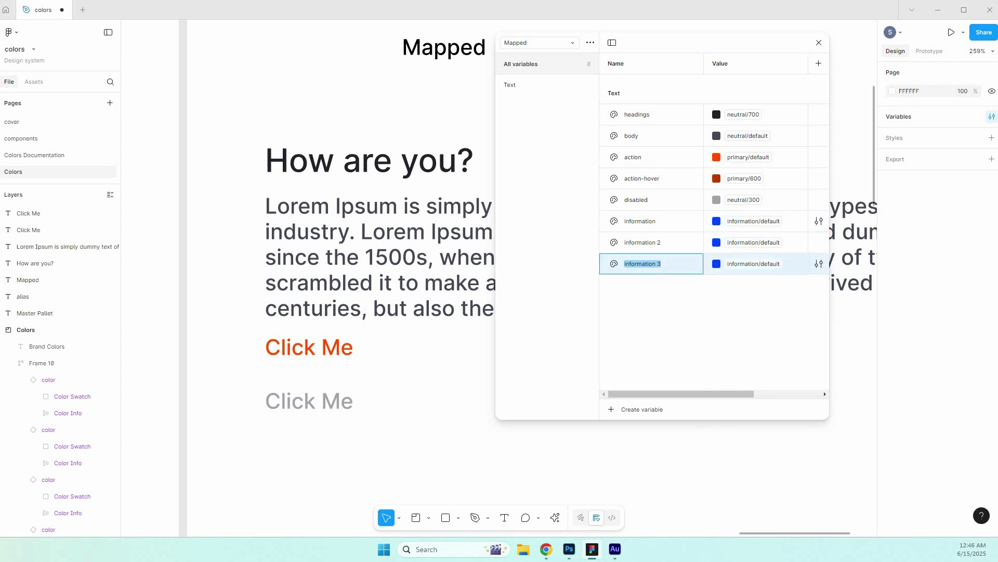
pyautogui.click(643, 242)
pyautogui.doubleClick(642, 242)
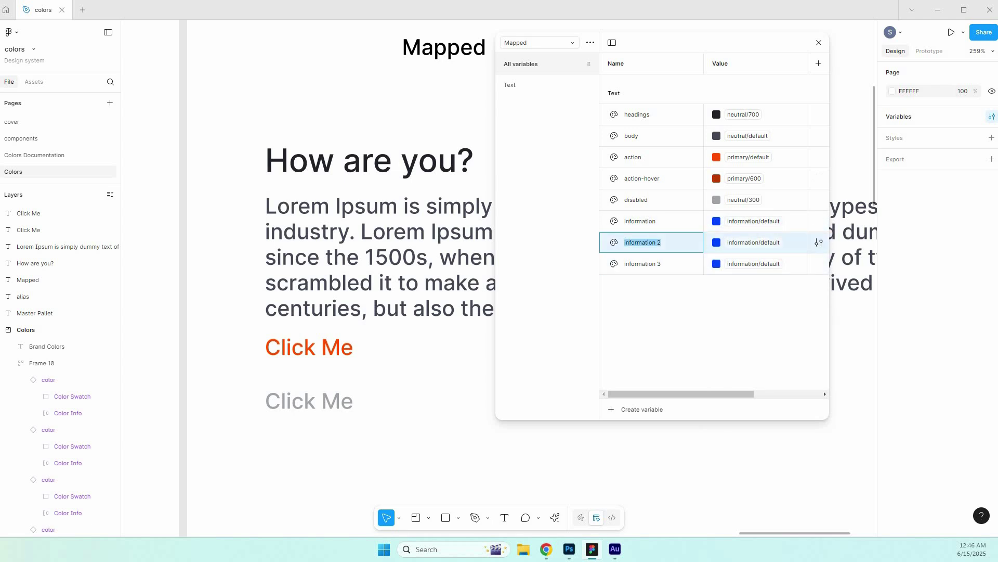
pyautogui.write('success')
pyautogui.press('Return')
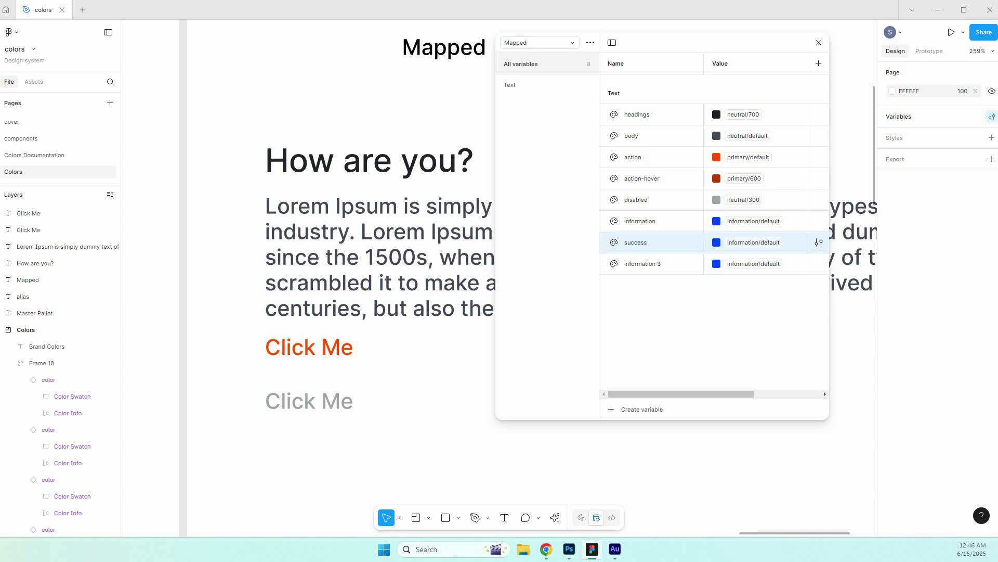
# Set the success variable's value to the success/default alias color.
pyautogui.click(752, 242)
pyautogui.scroll(-10, 769, 408)
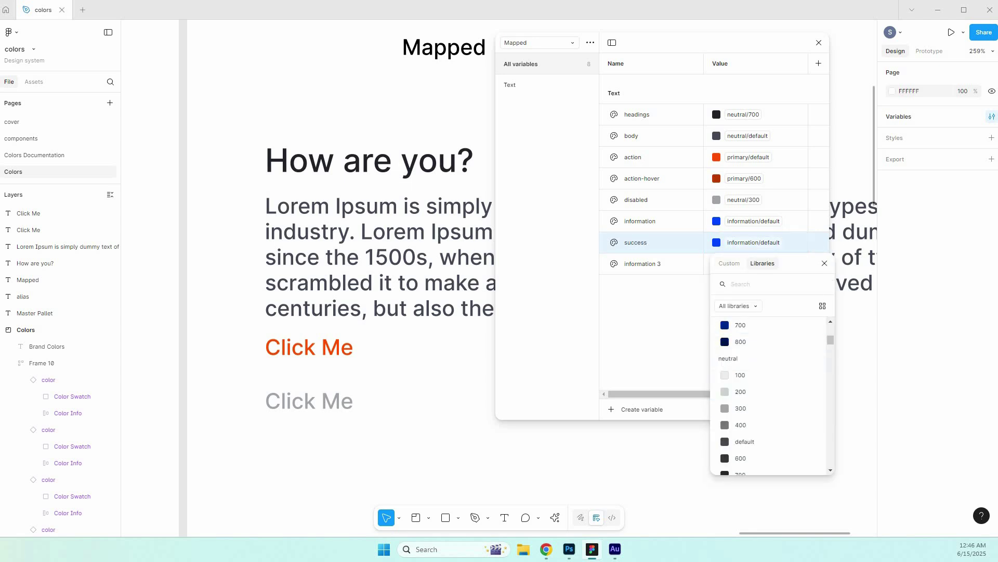
pyautogui.scroll(-3, 770, 385)
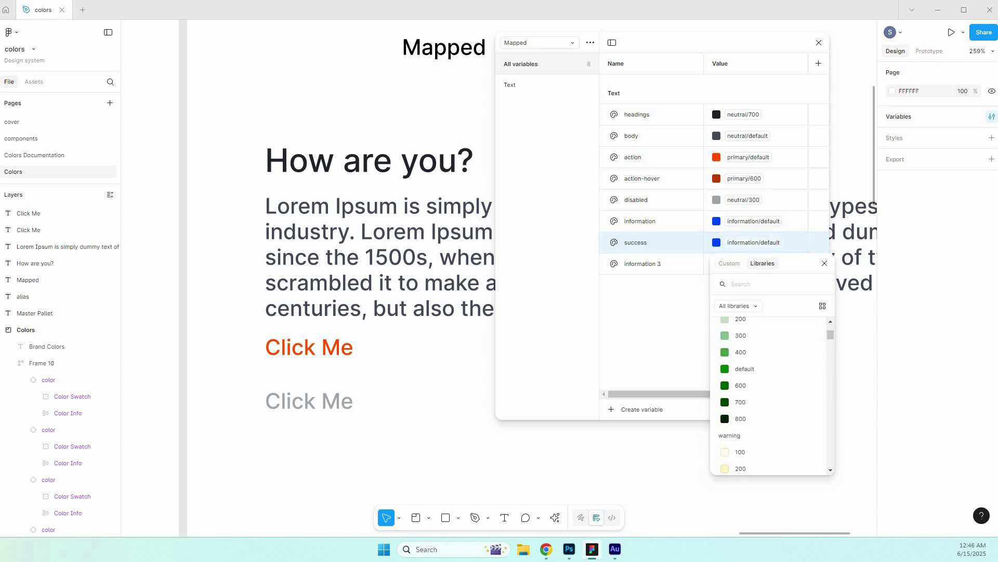
pyautogui.click(745, 369)
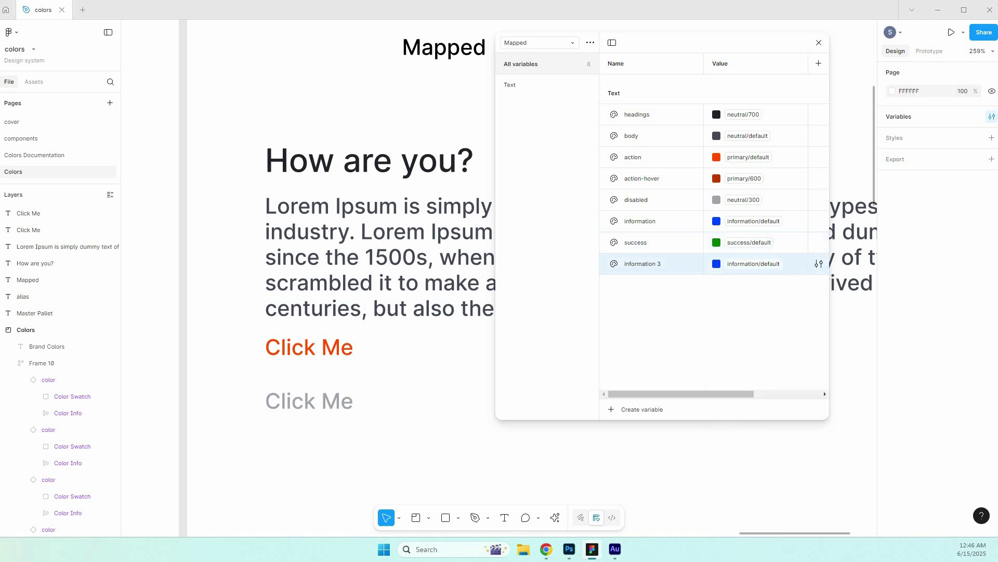
# Rename the remaining information copy to warning and set its value to warning/default.
pyautogui.doubleClick(642, 263)
pyautogui.write('warning')
pyautogui.press('Return')
pyautogui.click(753, 263)
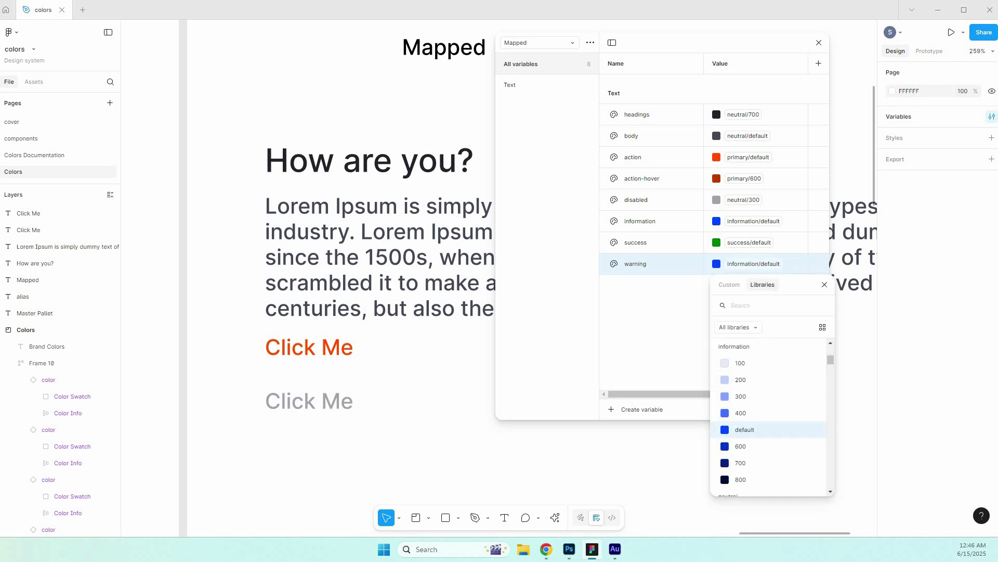
pyautogui.write('war')
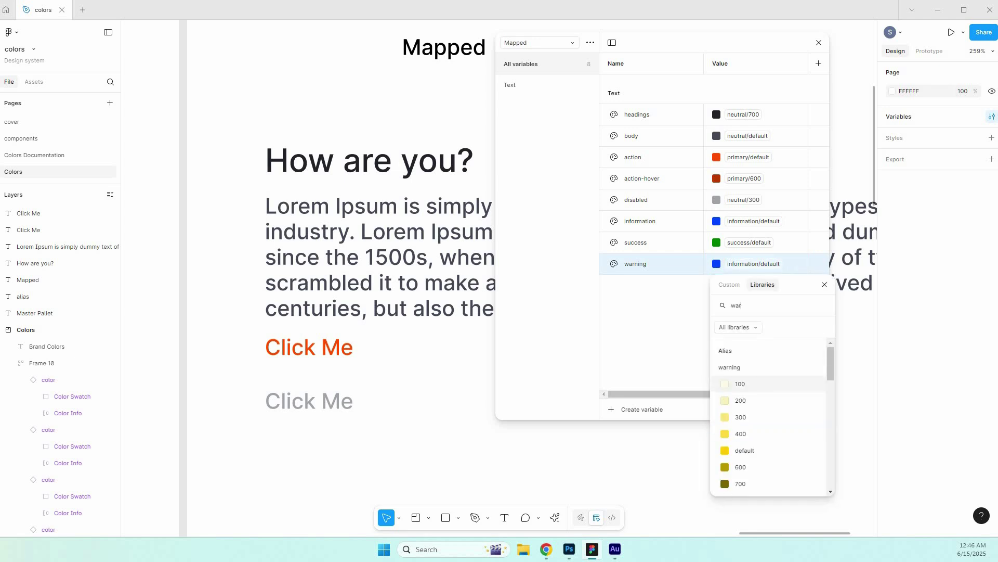
pyautogui.click(745, 450)
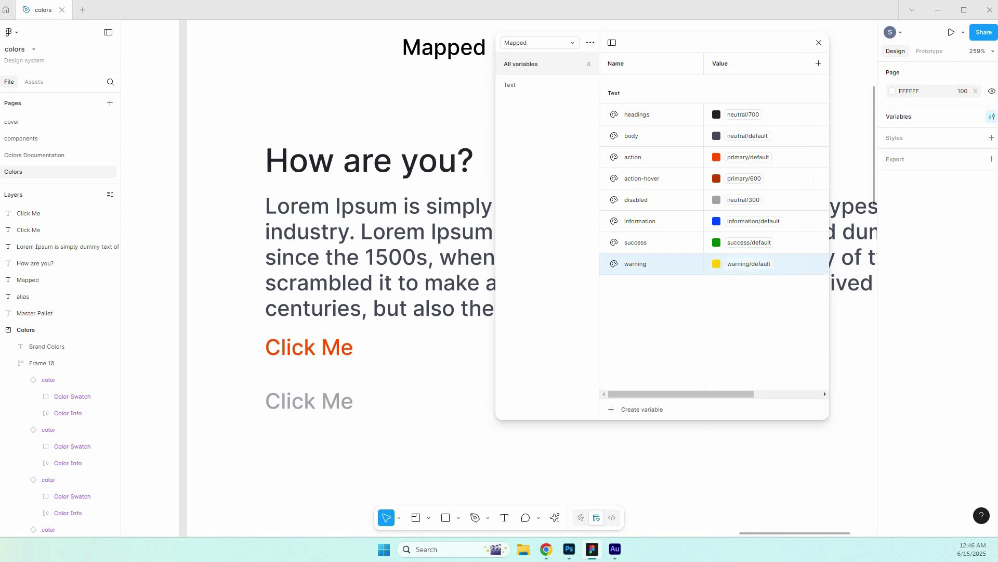
# Duplicate the warning variable as error and set its value to error/default.
pyautogui.hotkey('ctrl', 'd')
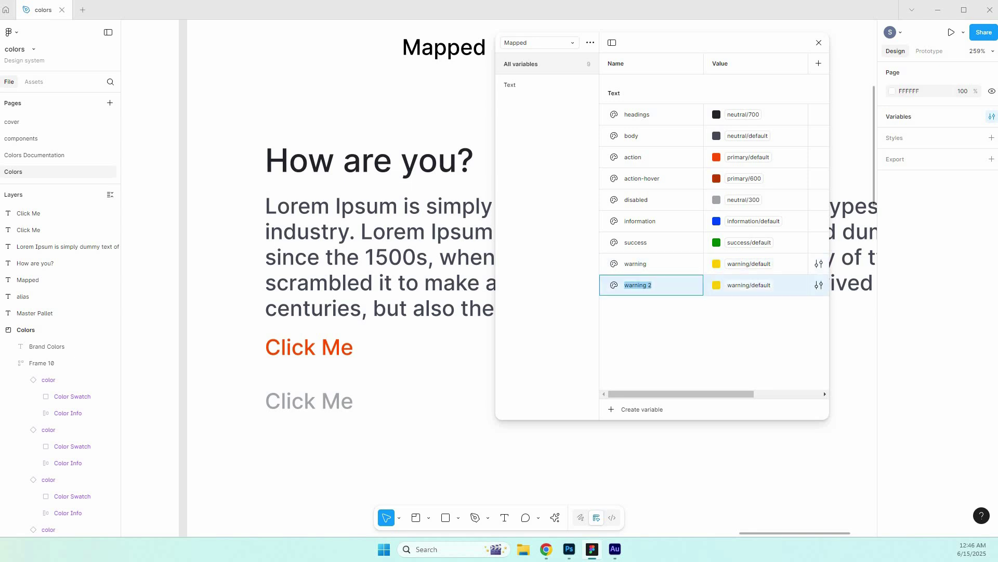
pyautogui.write('error')
pyautogui.press('Return')
pyautogui.click(749, 285)
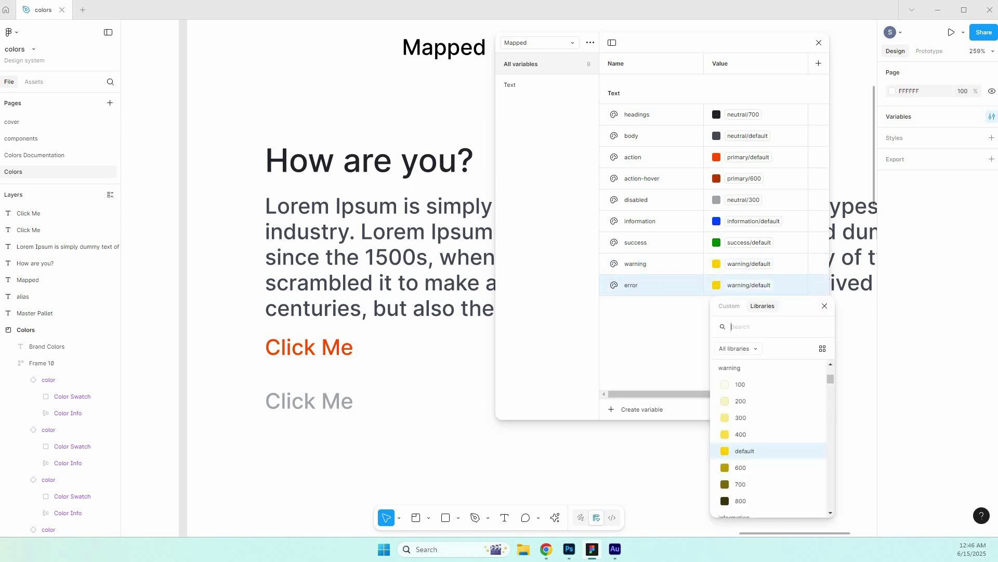
pyautogui.write('erro')
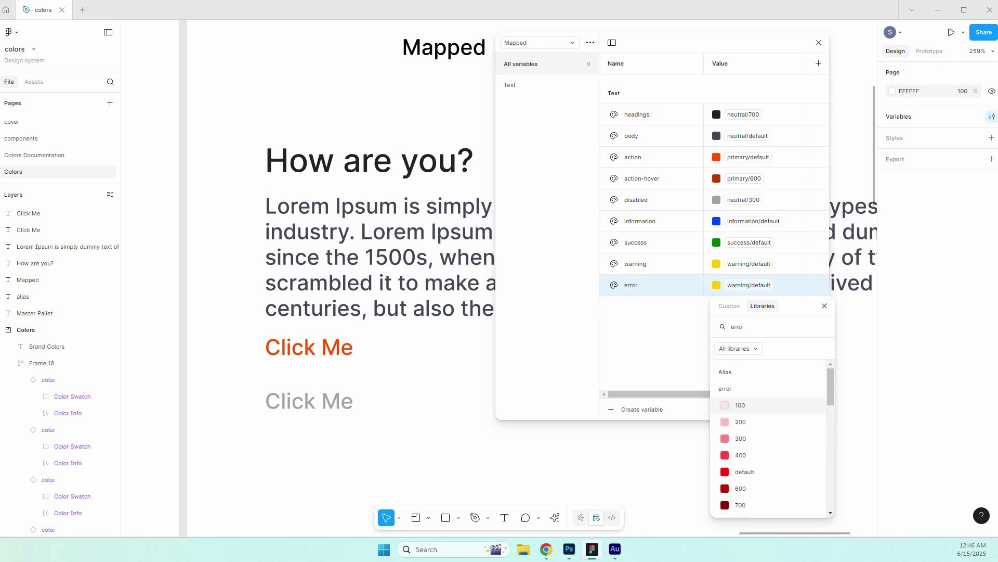
pyautogui.click(745, 472)
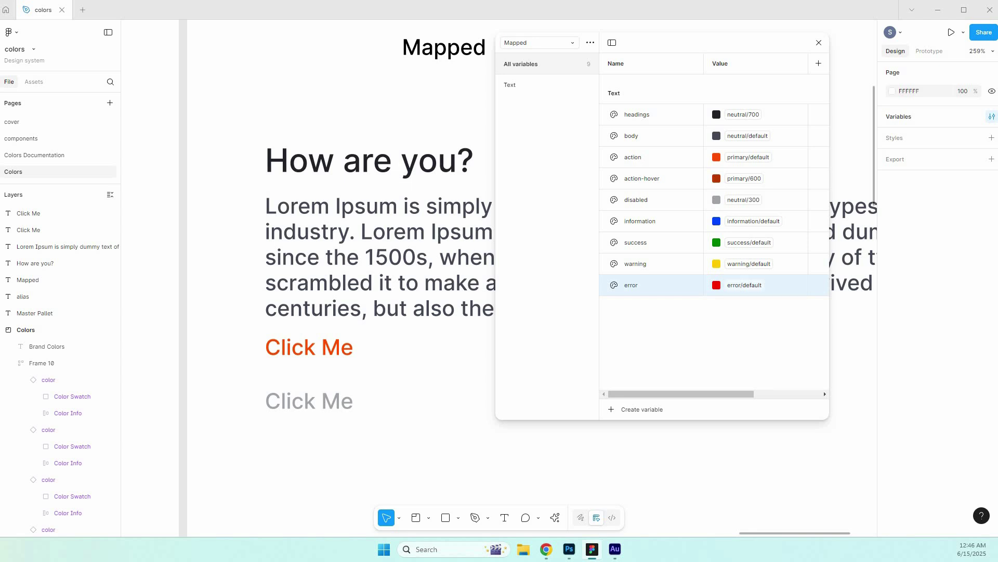
# Add the text "Click" below the gray Click Me text and wrap it in an auto layout frame.
pyautogui.press('t')
pyautogui.click(295, 443)
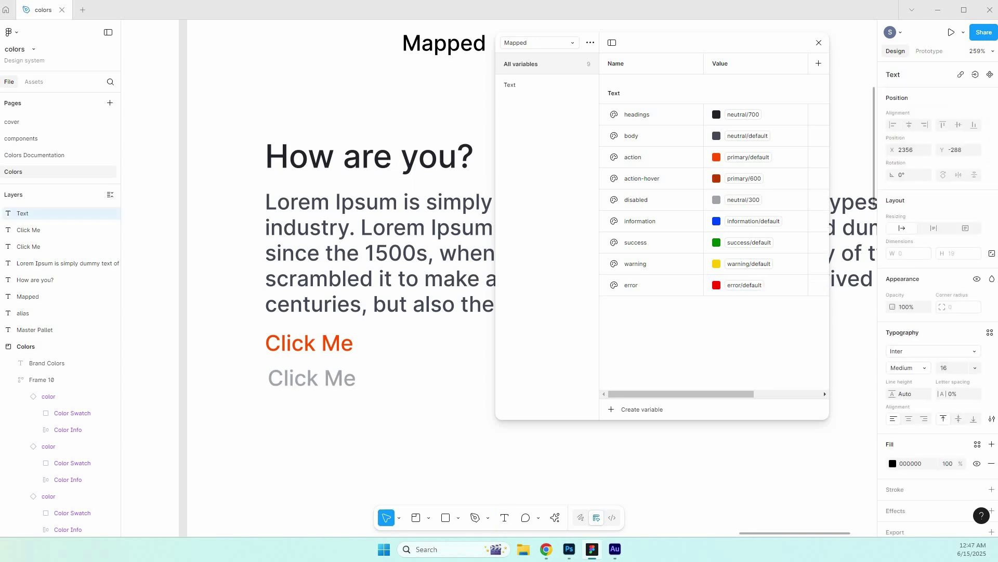
pyautogui.write('Click')
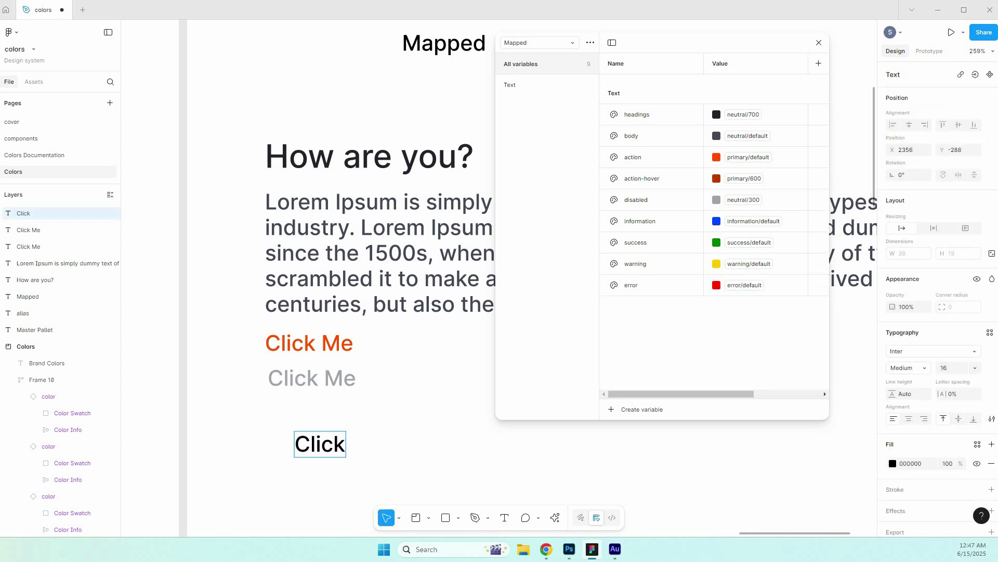
pyautogui.press('Escape')
pyautogui.hotkey('shift', 'a')
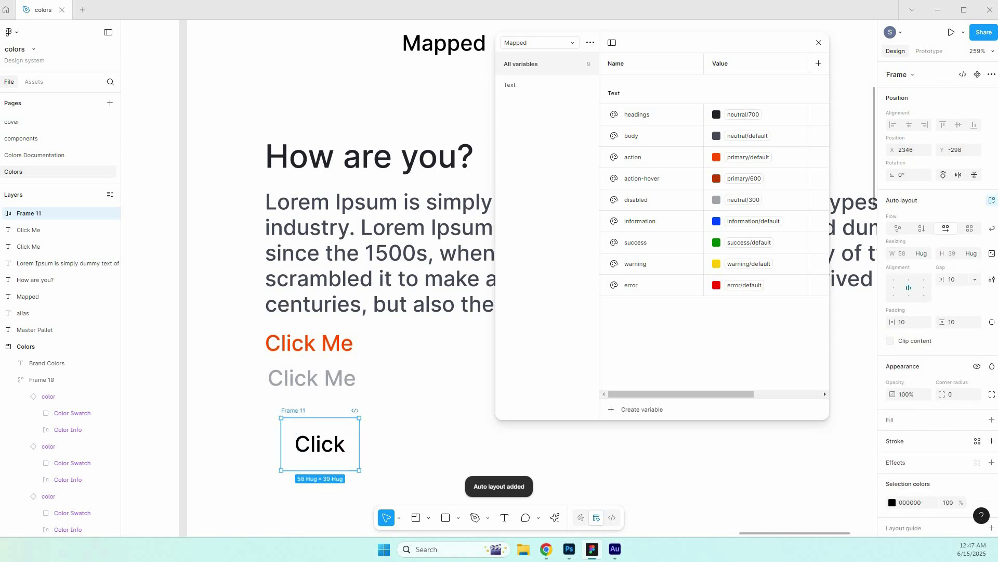
# Fill the Click frame with the primary/default alias color and align it beneath the gray Click Me text.
pyautogui.click(978, 420)
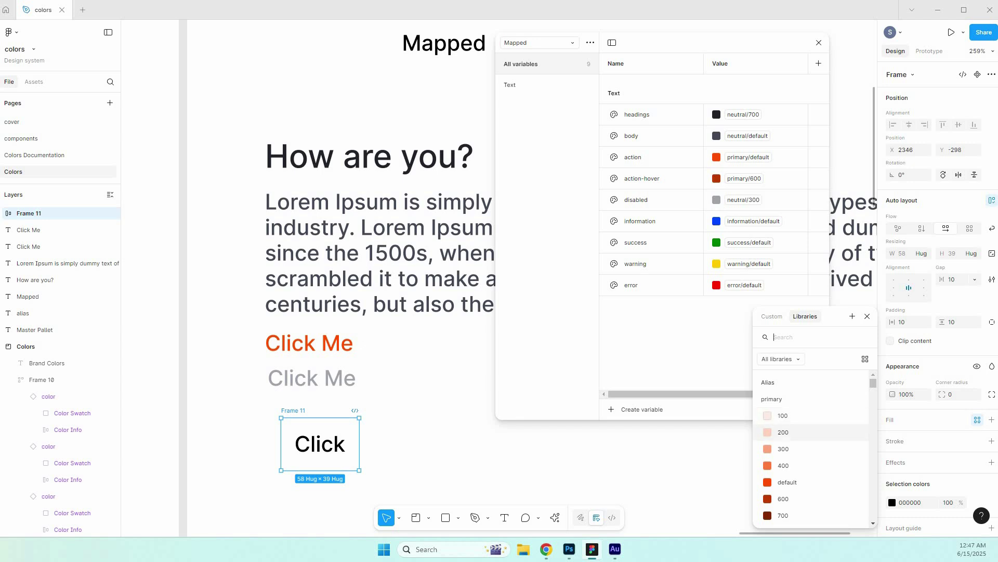
pyautogui.click(787, 482)
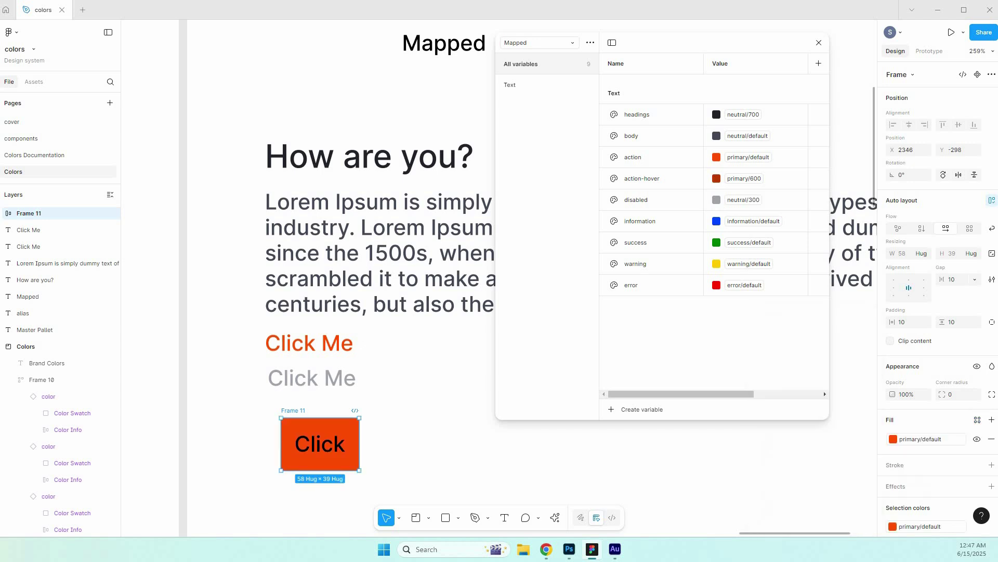
pyautogui.press('Escape')
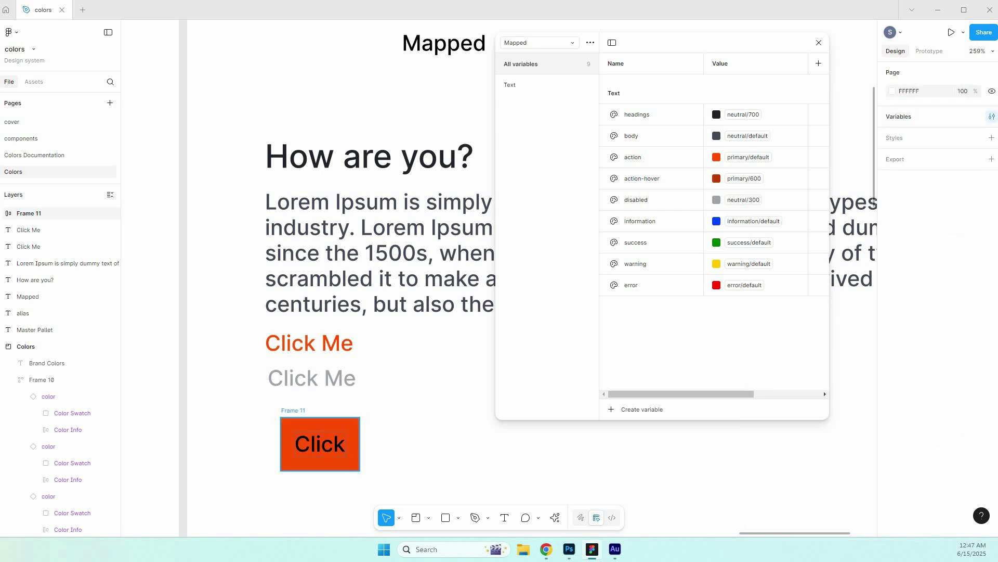
pyautogui.click(320, 451)
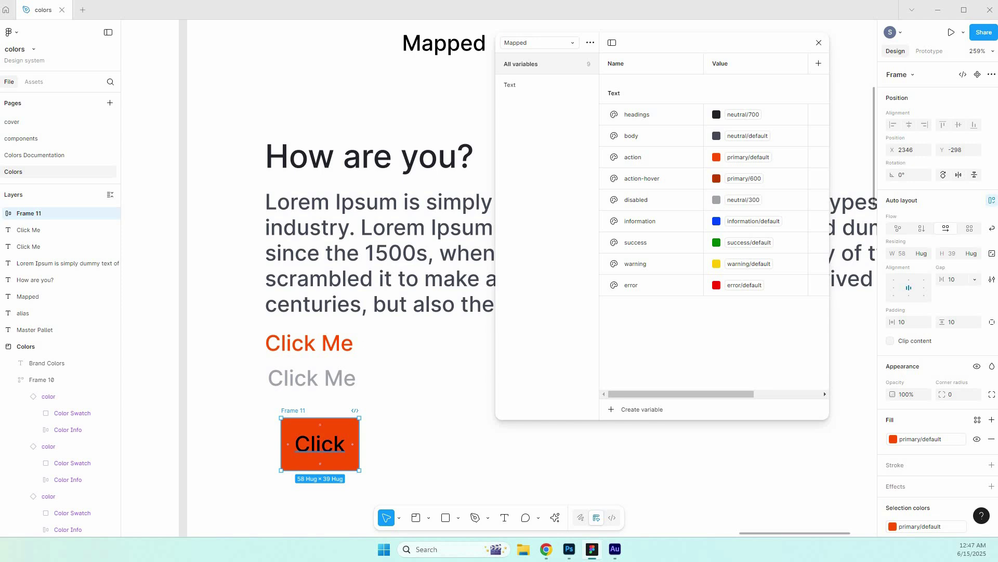
pyautogui.moveTo(320, 449); pyautogui.dragTo(307, 447)
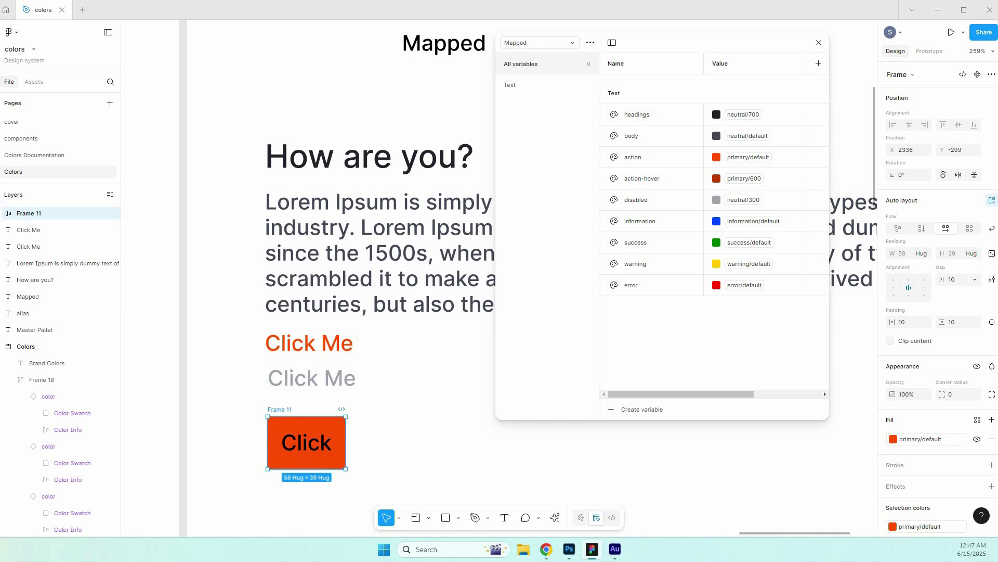
# Set the fill of the Click label inside the orange button to white, FFFFFF.
pyautogui.click(307, 444)
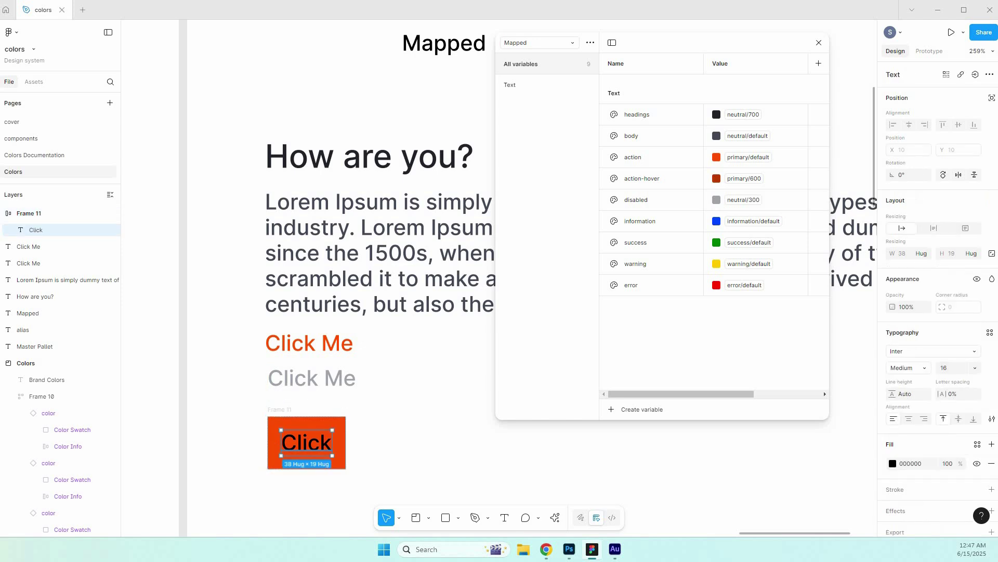
pyautogui.click(382, 448)
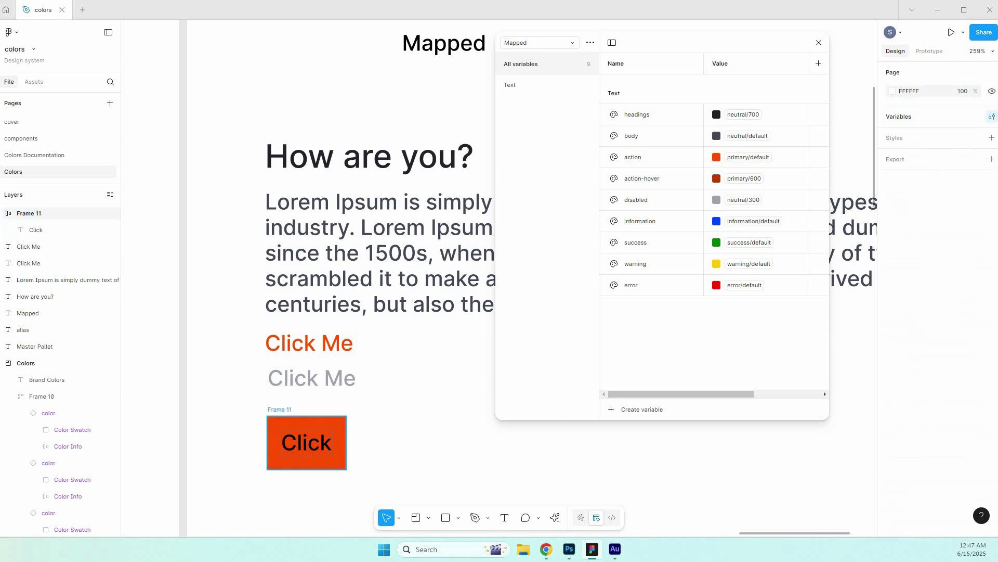
pyautogui.click(307, 443)
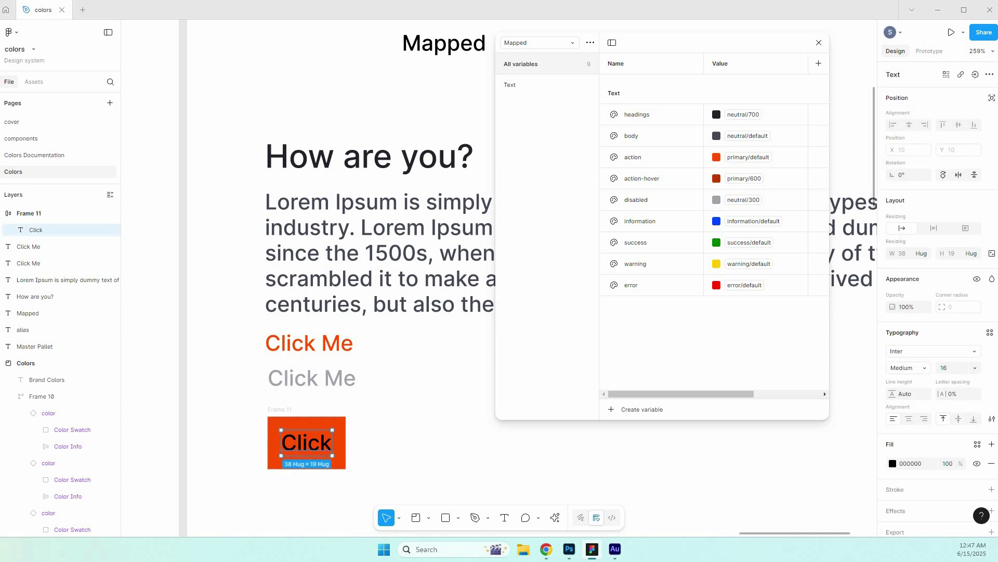
pyautogui.click(911, 463)
pyautogui.write('ff')
pyautogui.press('Return')
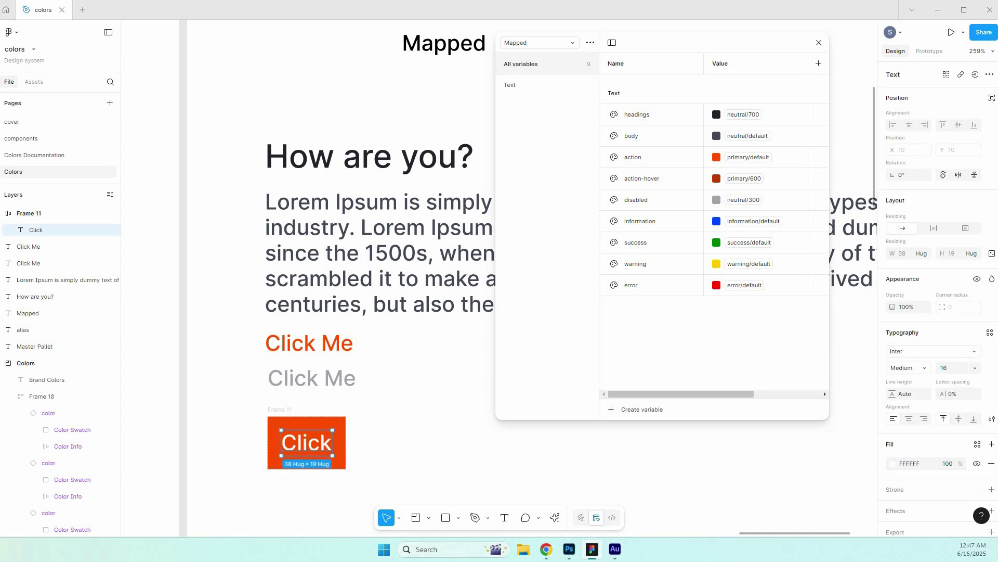
pyautogui.press('Escape')
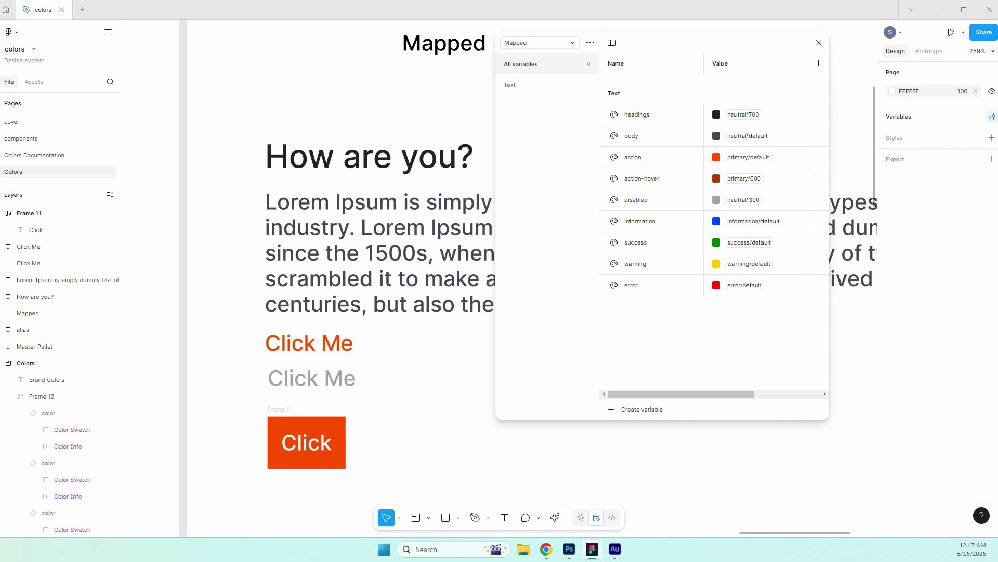
# Duplicate the error variable in the Text group and name the copy on-action.
pyautogui.click(668, 286)
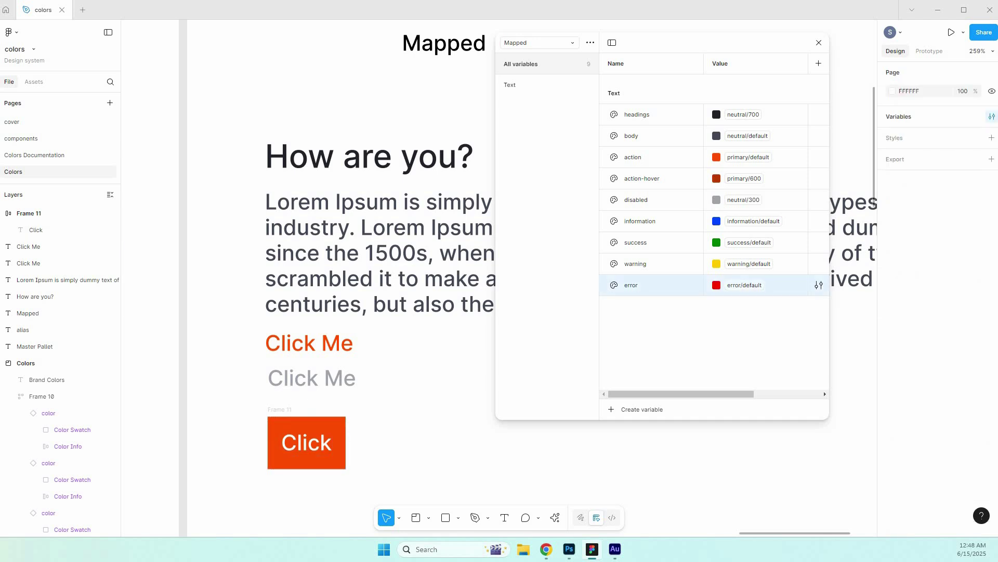
pyautogui.hotkey('ctrl', 'd')
pyautogui.write('on action')
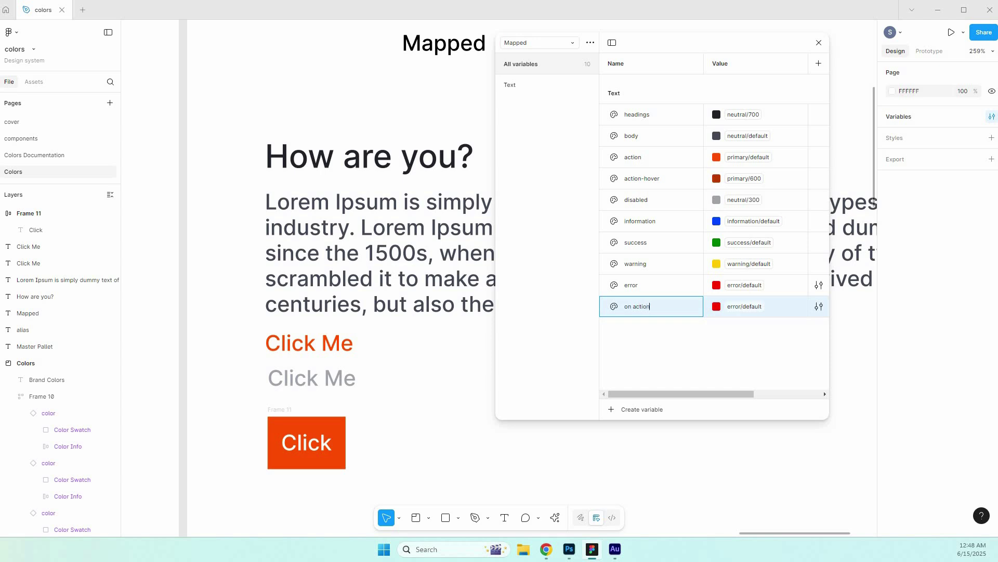
pyautogui.press('Return')
pyautogui.doubleClick(638, 306)
pyautogui.write('on-action')
pyautogui.press('Return')
# Set the on-action variable's value to the neutral/white alias color.
pyautogui.click(744, 306)
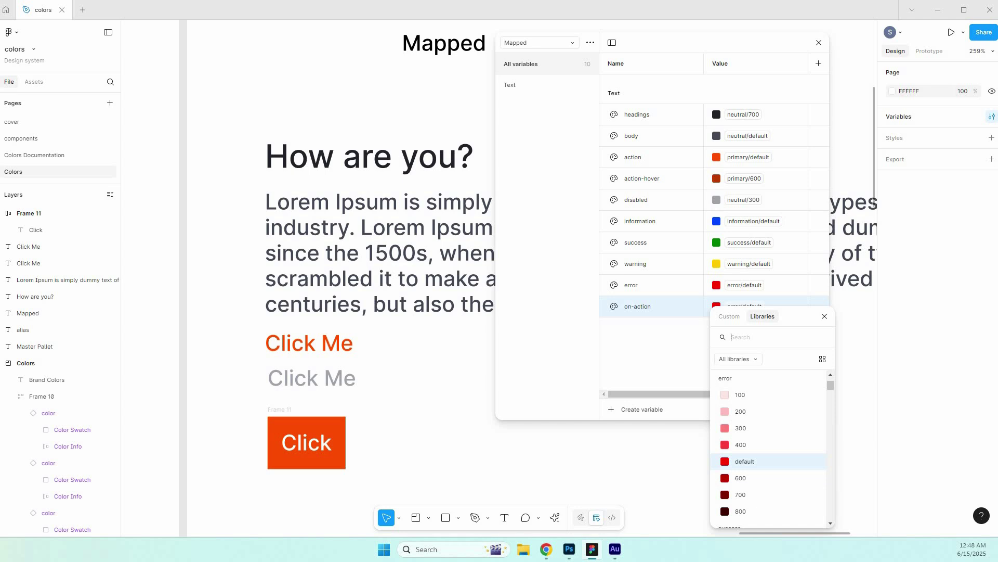
pyautogui.write('prim')
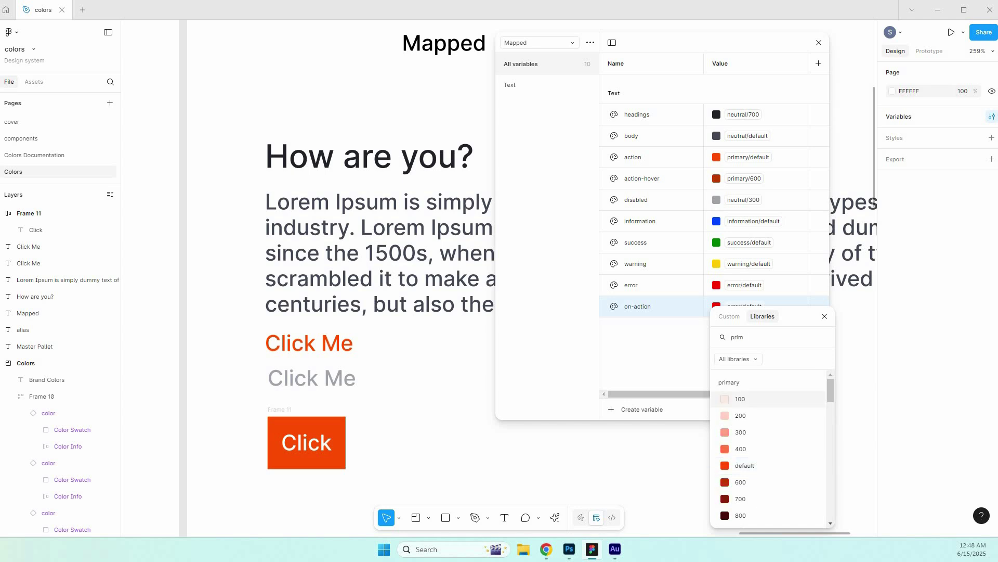
pyautogui.hotkey('ctrl', 'a')
pyautogui.write('white')
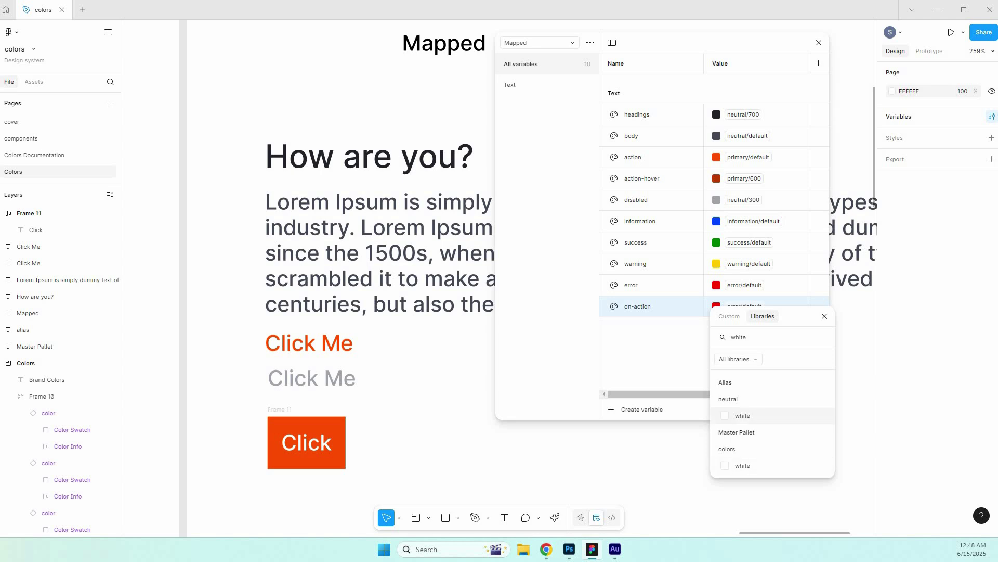
pyautogui.click(743, 416)
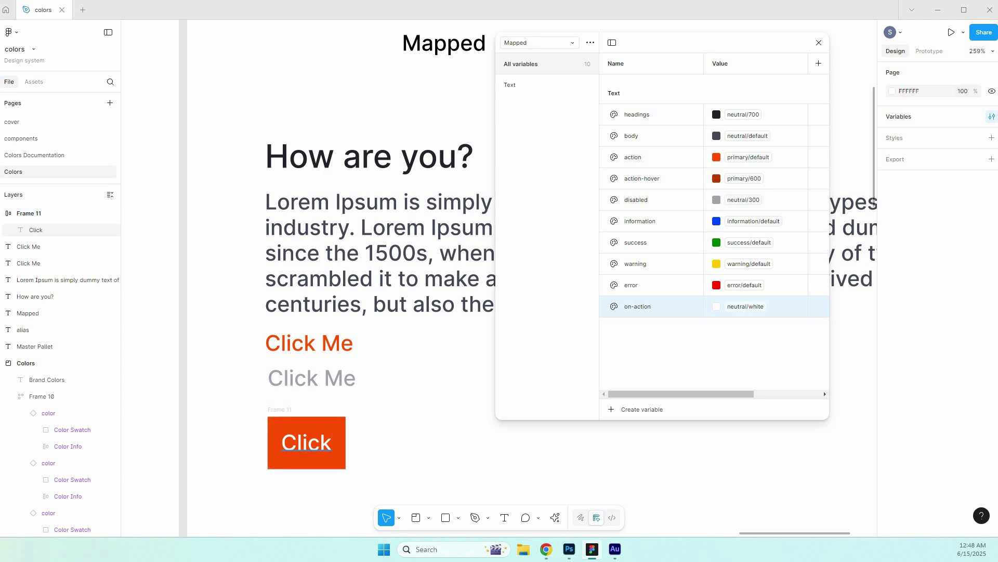
# Apply the Text/on-action variable as the fill of the orange button's Click label.
pyautogui.click(307, 442)
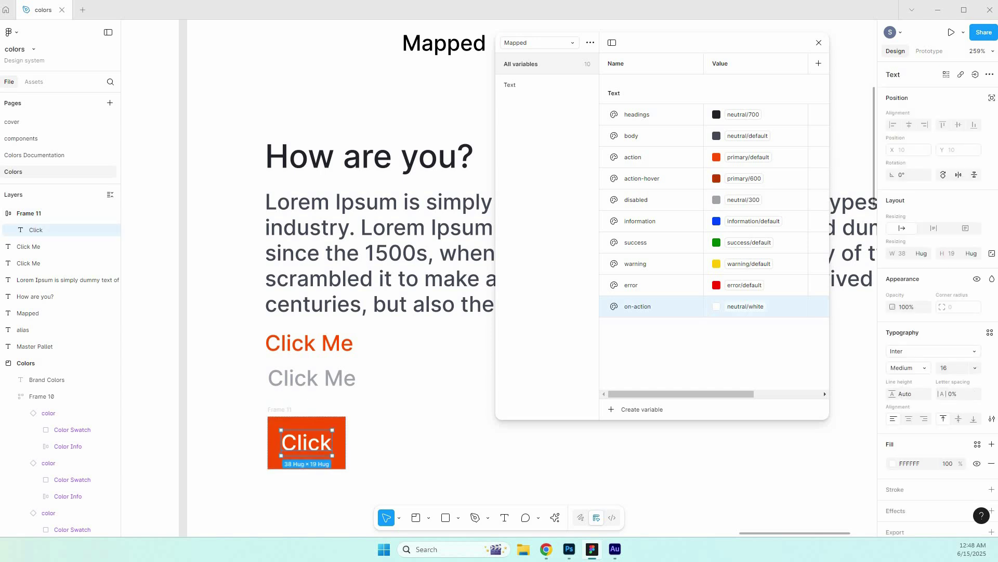
pyautogui.click(978, 444)
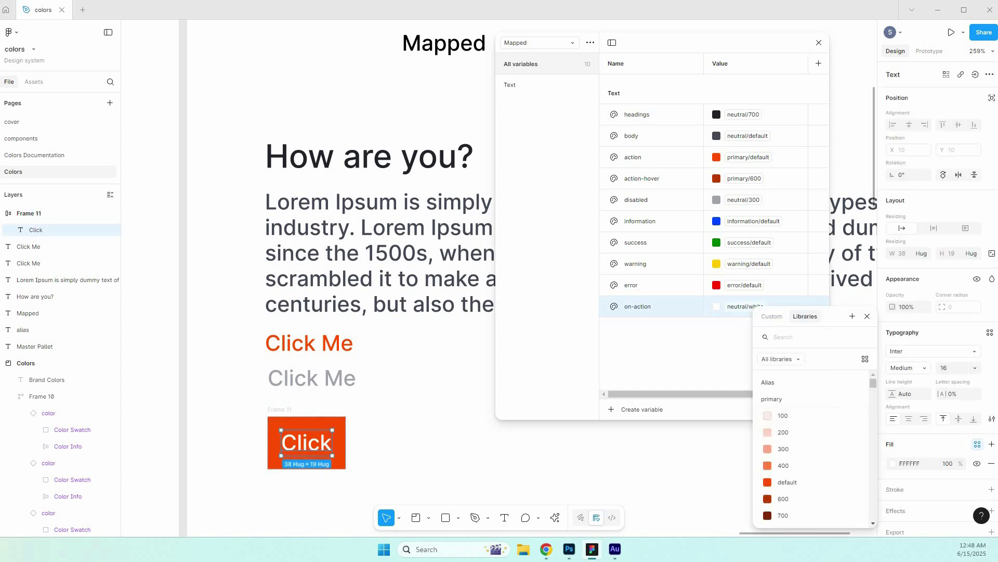
pyautogui.write('on')
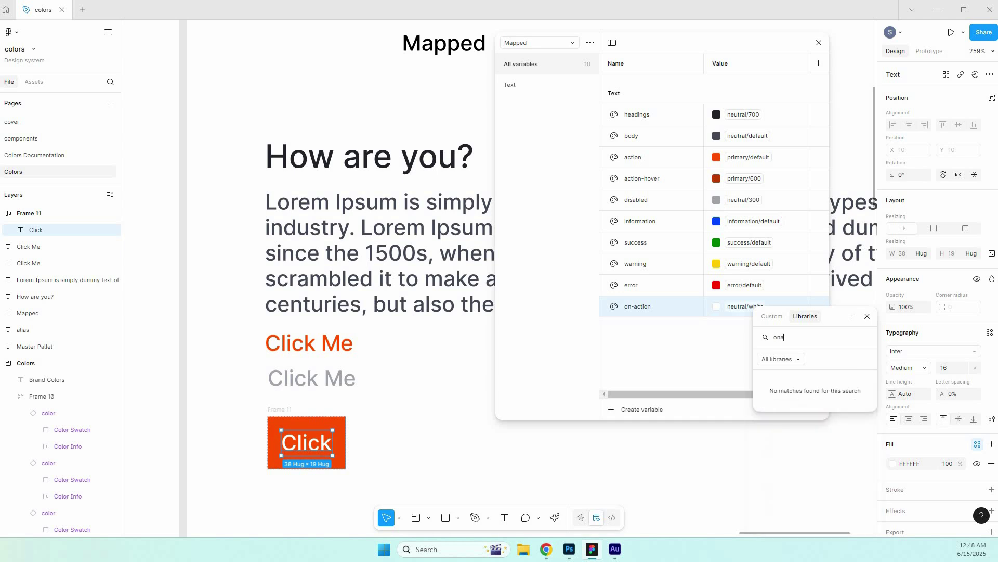
pyautogui.write('-ac')
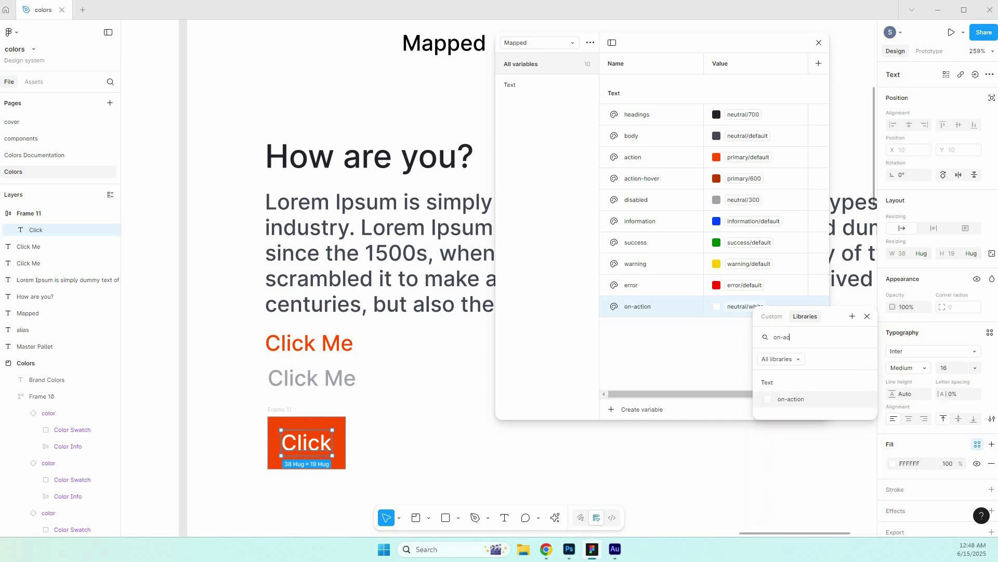
pyautogui.click(815, 399)
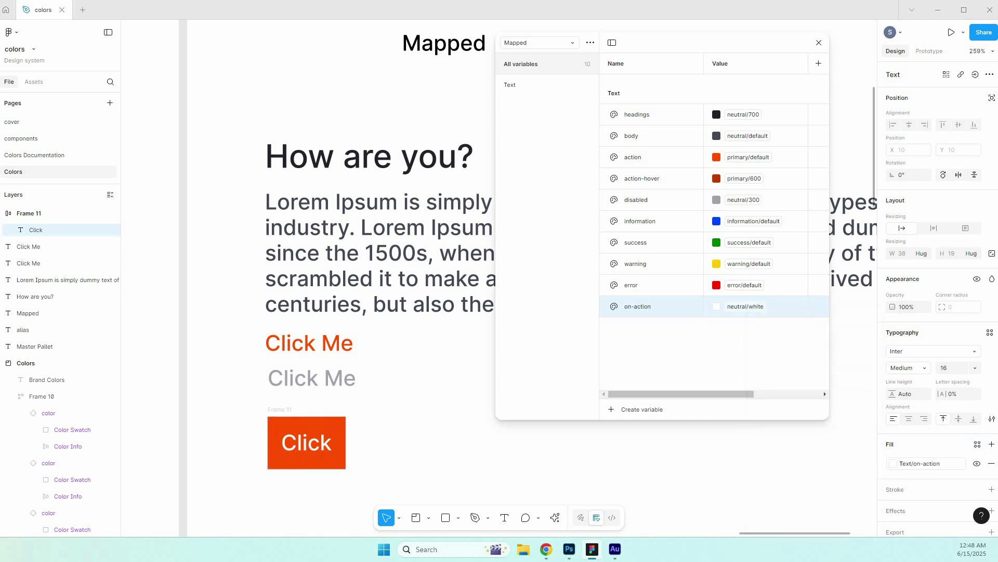
pyautogui.press('Escape')
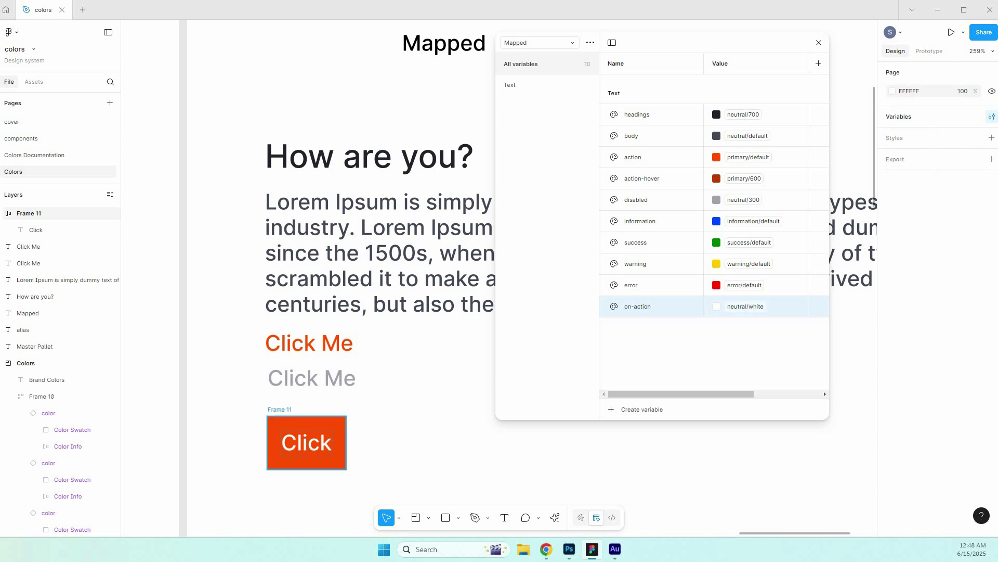
# Move the orange button closer to the gray Click Me text and place a copy of the button below it.
pyautogui.moveTo(307, 443); pyautogui.dragTo(307, 434)
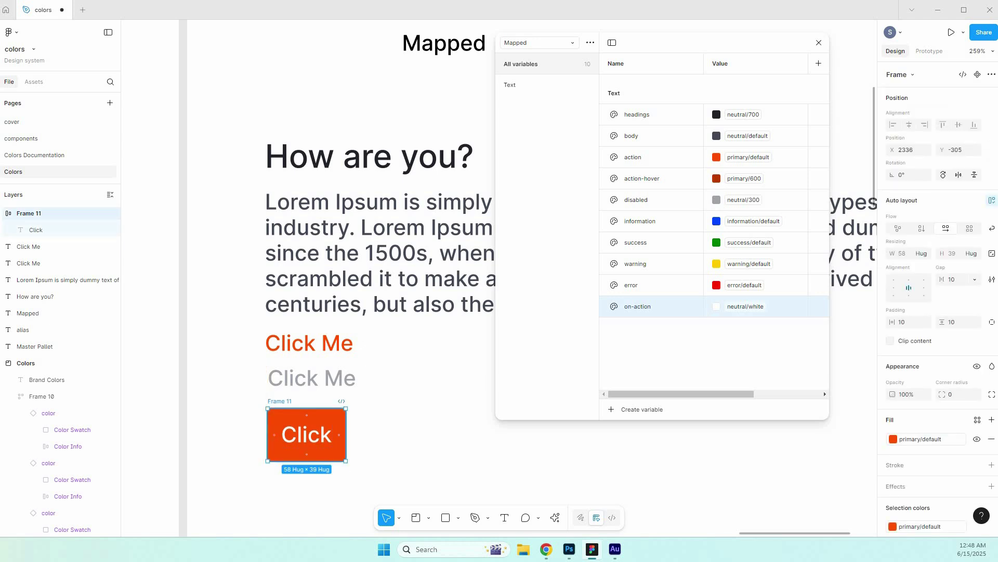
pyautogui.scroll(-2, 306, 390)
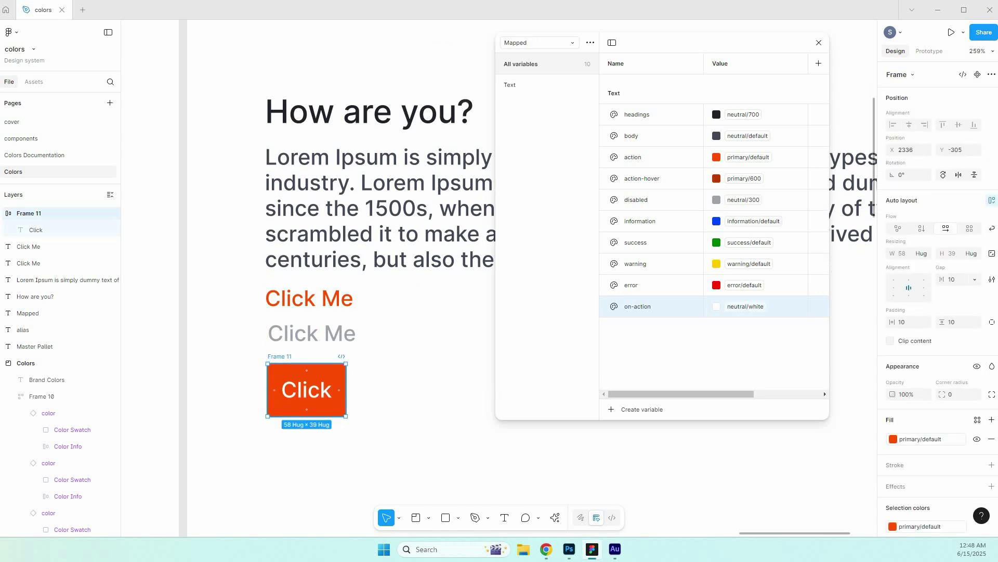
pyautogui.keyDown('alt'); pyautogui.moveTo(307, 390); pyautogui.dragTo(307, 477); pyautogui.keyUp('alt')
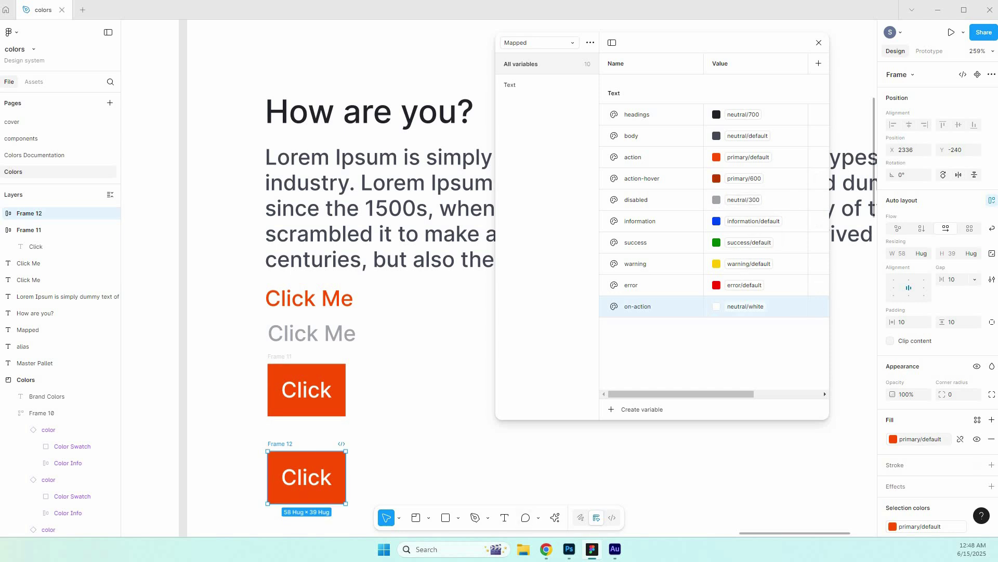
# Change the copied button's fill to the Text/disabled variable.
pyautogui.click(920, 439)
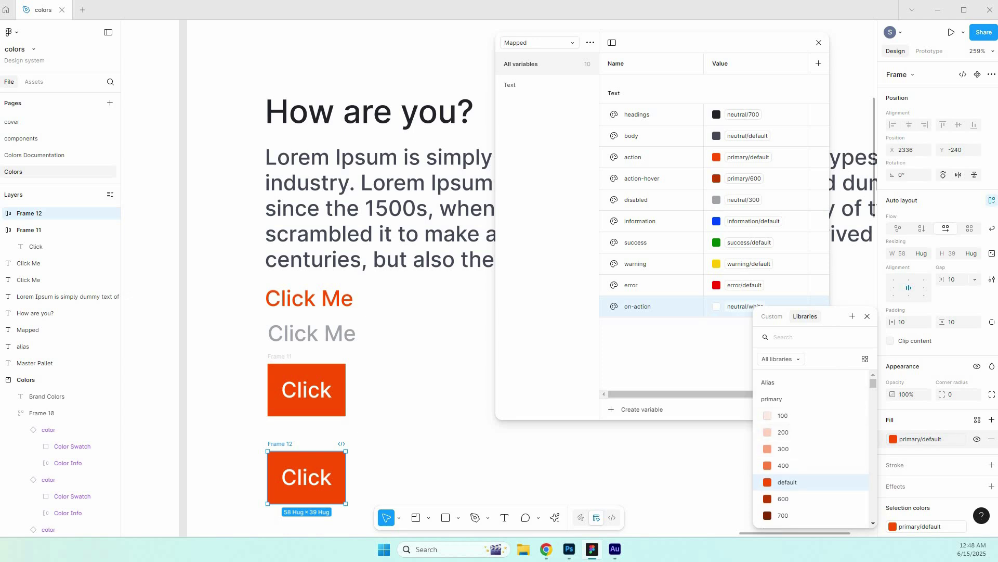
pyautogui.write('d')
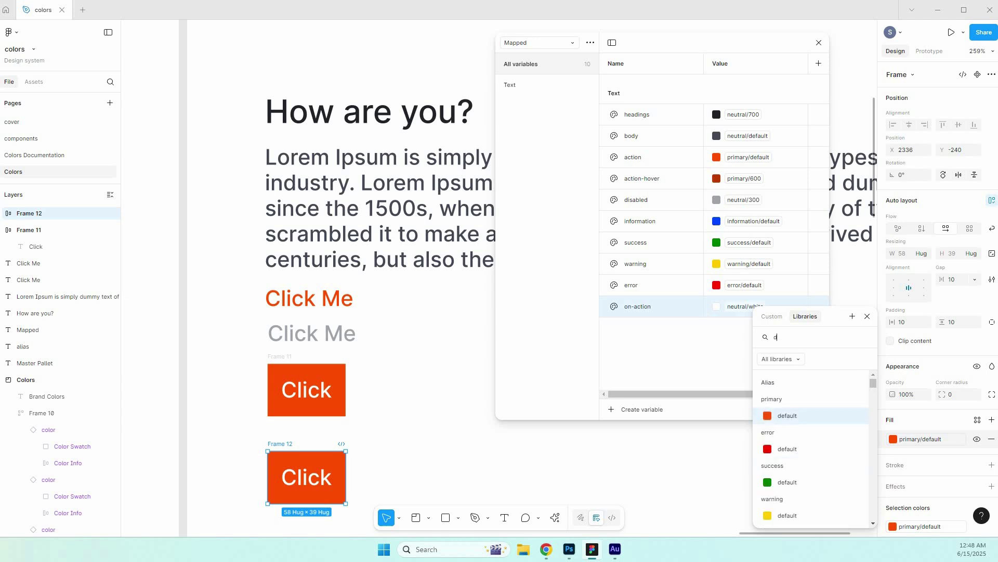
pyautogui.write('isa')
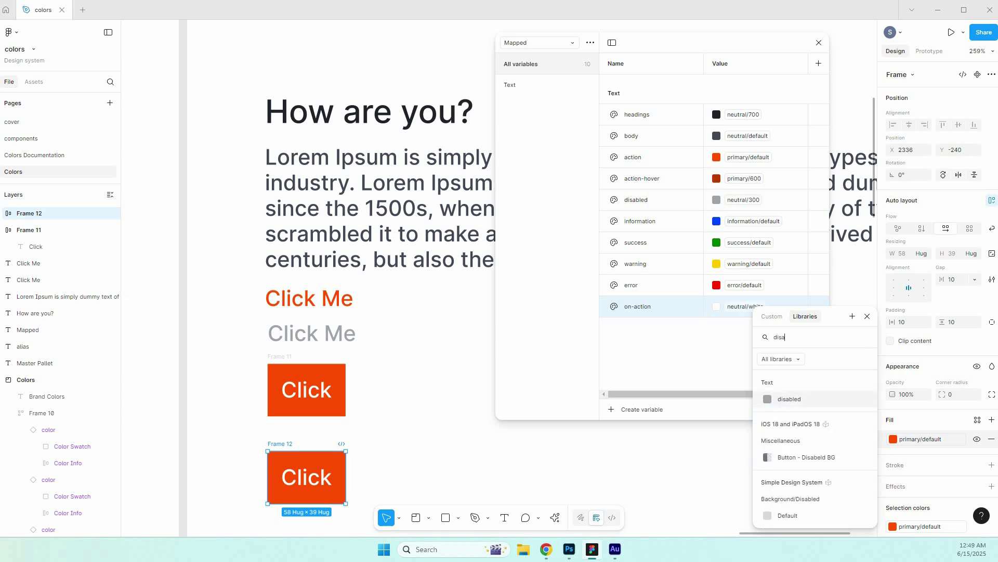
pyautogui.click(796, 398)
pyautogui.scroll(-1, 338, 281)
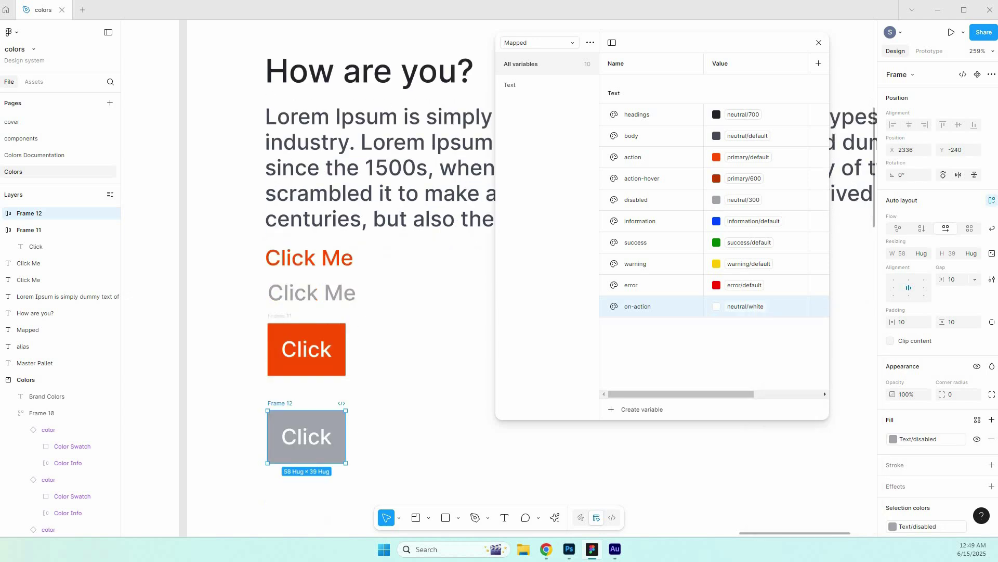
# Change the fill of the gray button's Click label to the neutral/600 alias color.
pyautogui.click(307, 437)
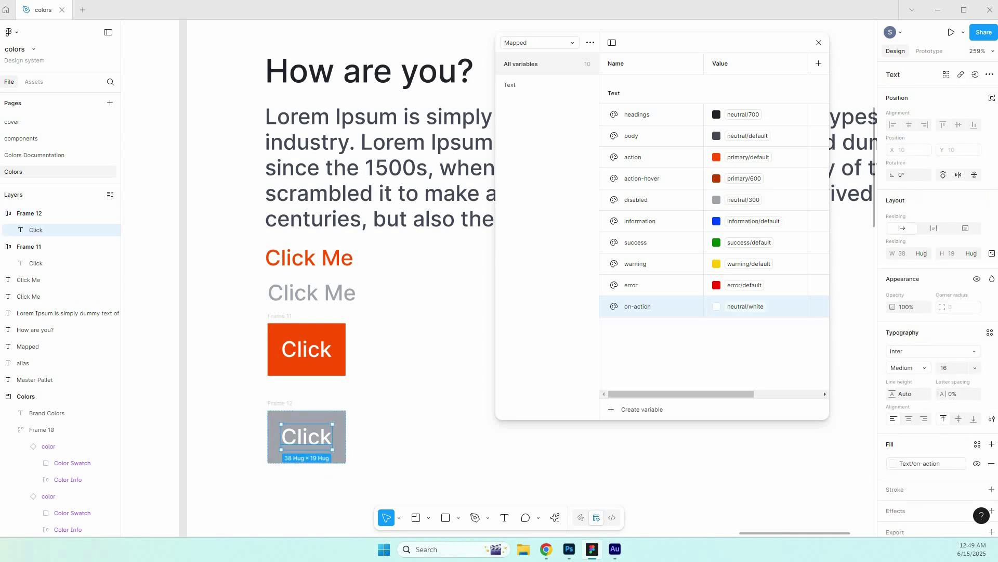
pyautogui.click(893, 463)
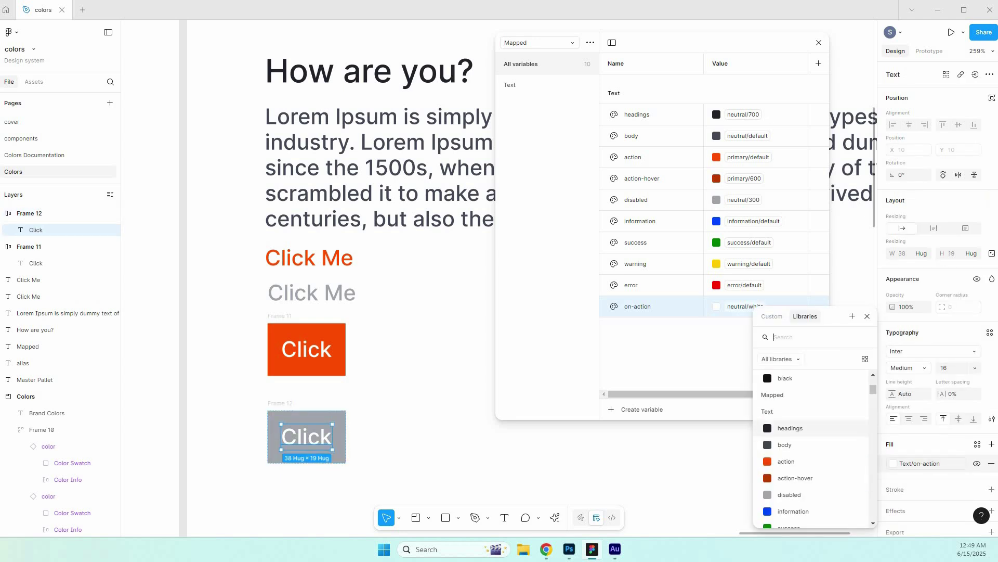
pyautogui.scroll(-5, 811, 434)
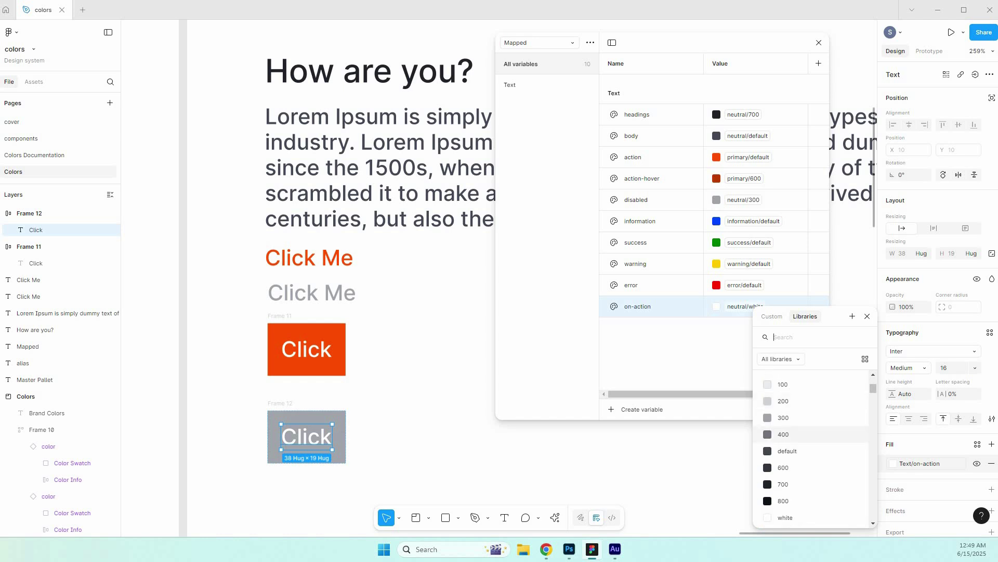
pyautogui.click(783, 467)
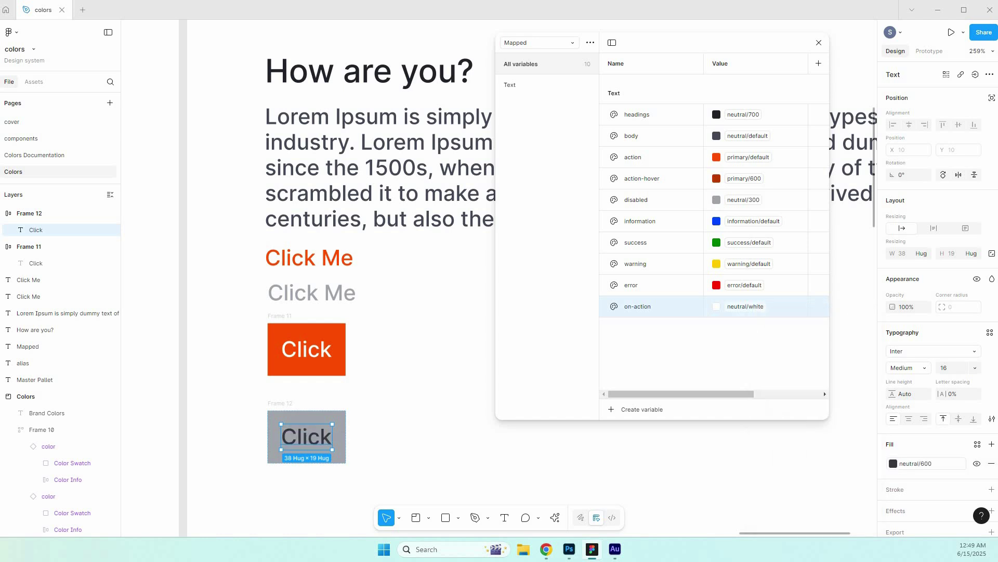
pyautogui.click(443, 447)
pyautogui.scroll(-5, 443, 447)
pyautogui.scroll(4, 443, 447)
pyautogui.scroll(-2, 443, 447)
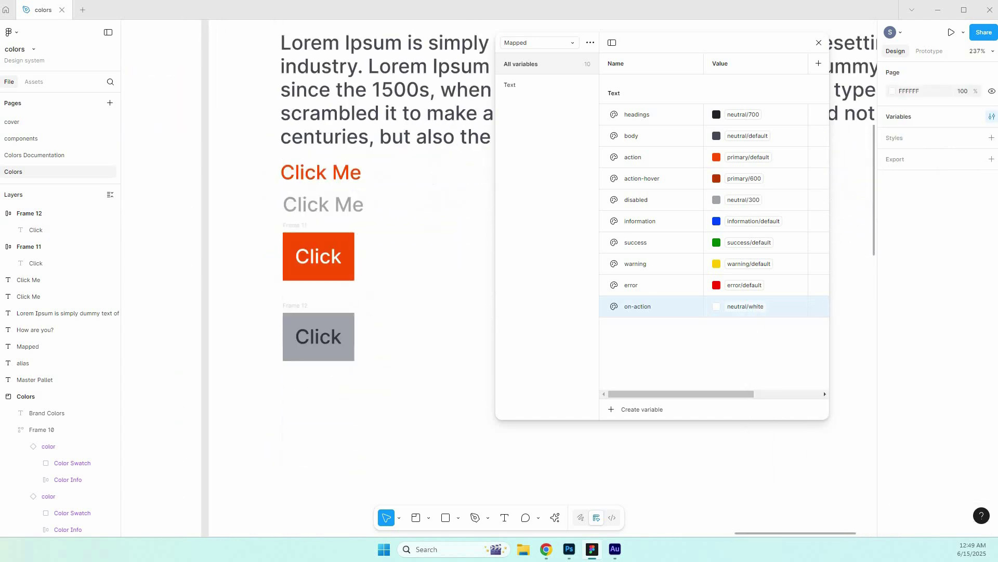
pyautogui.click(318, 343)
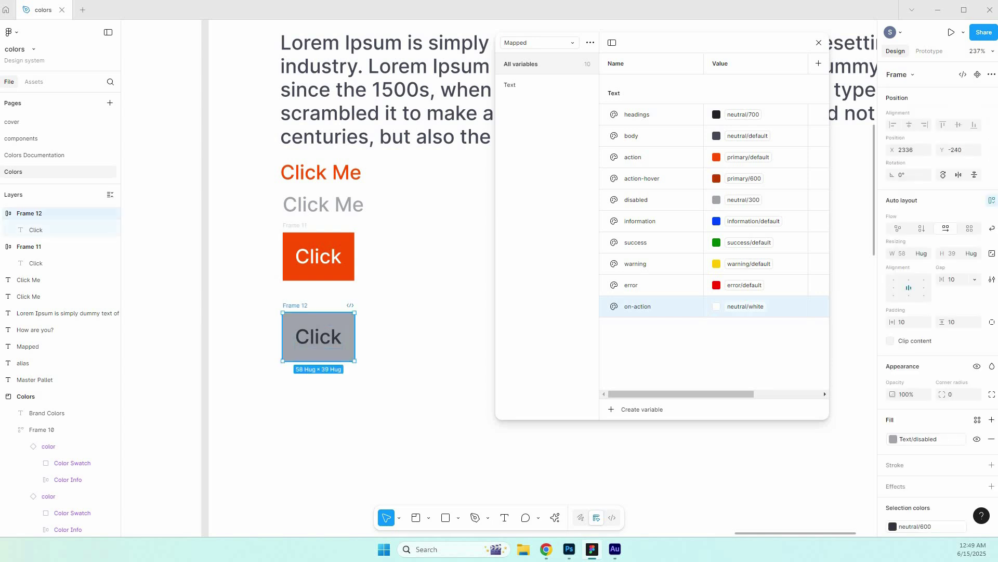
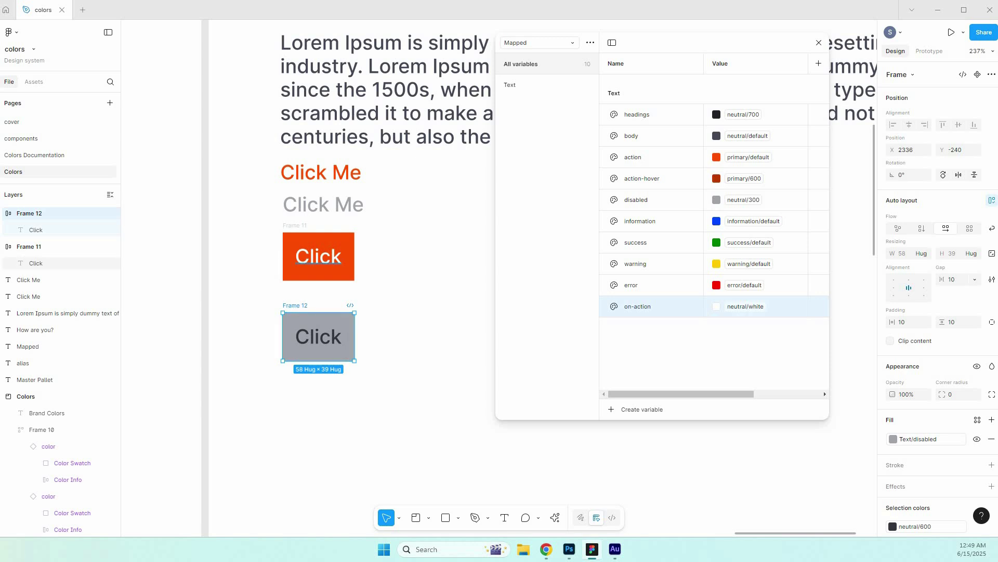
pyautogui.click(318, 256)
pyautogui.press('Escape')
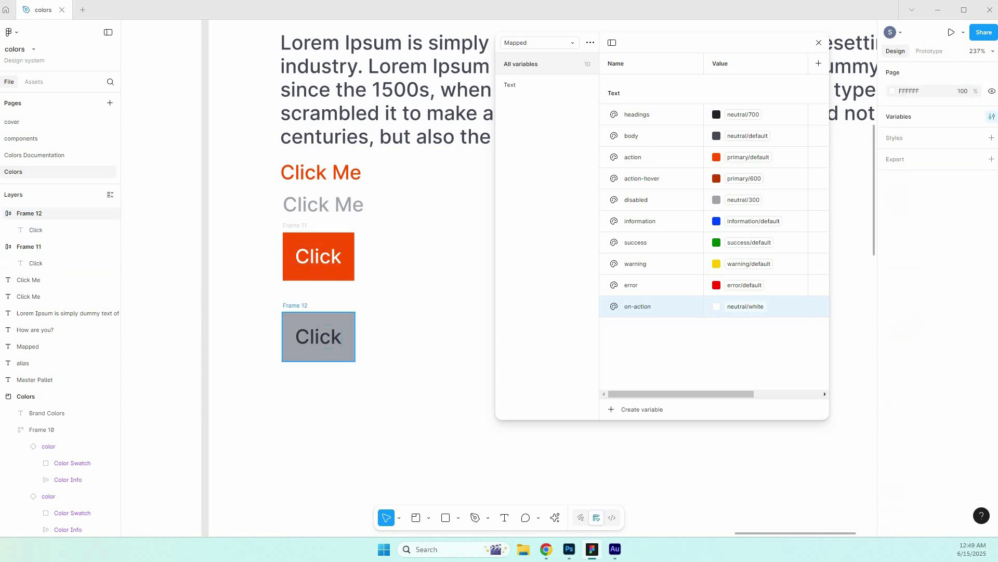
pyautogui.click(346, 342)
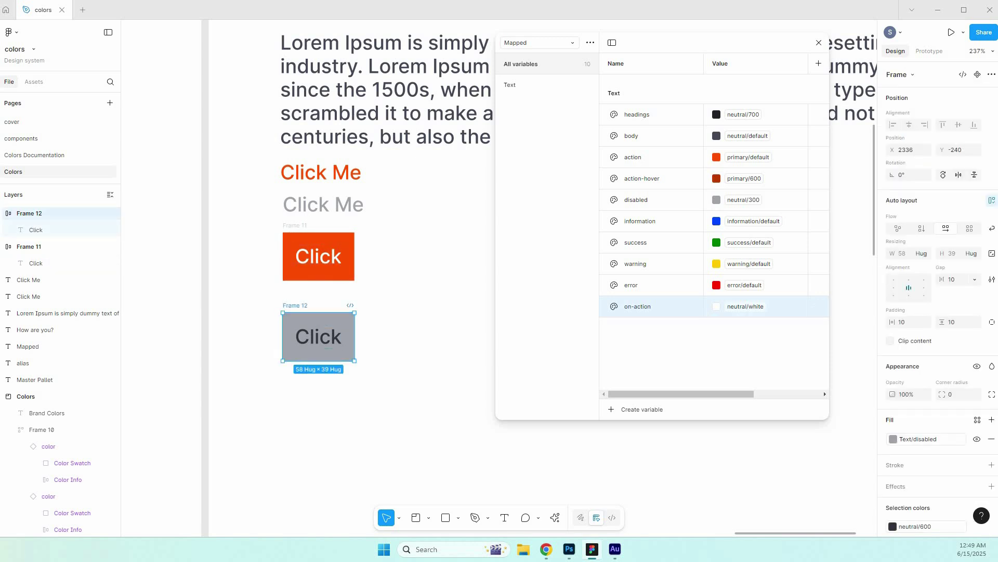
# Duplicate the on-action variable and name the copy on-disabled.
pyautogui.hotkey('ctrl', 'd')
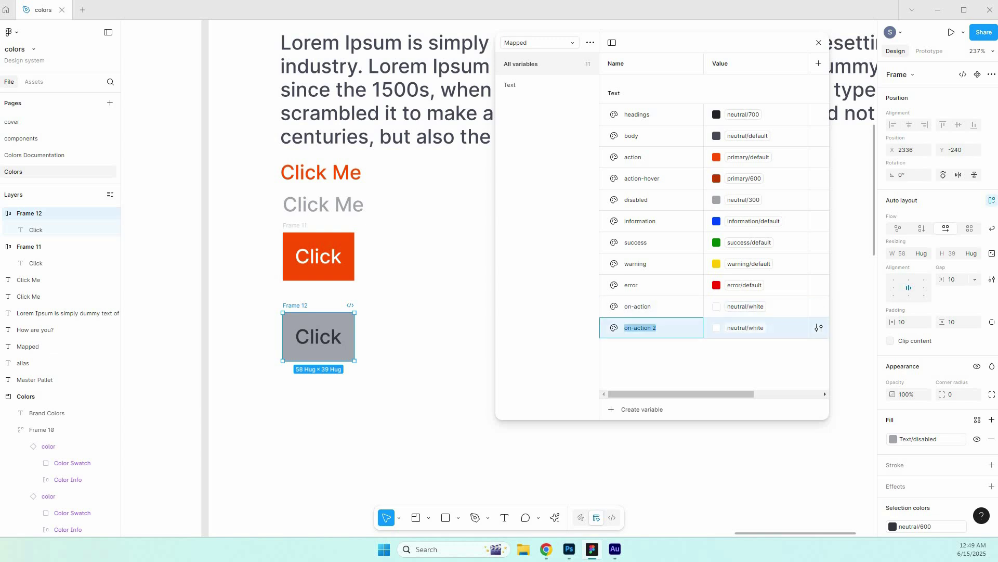
pyautogui.write('on-disabled')
pyautogui.press('Return')
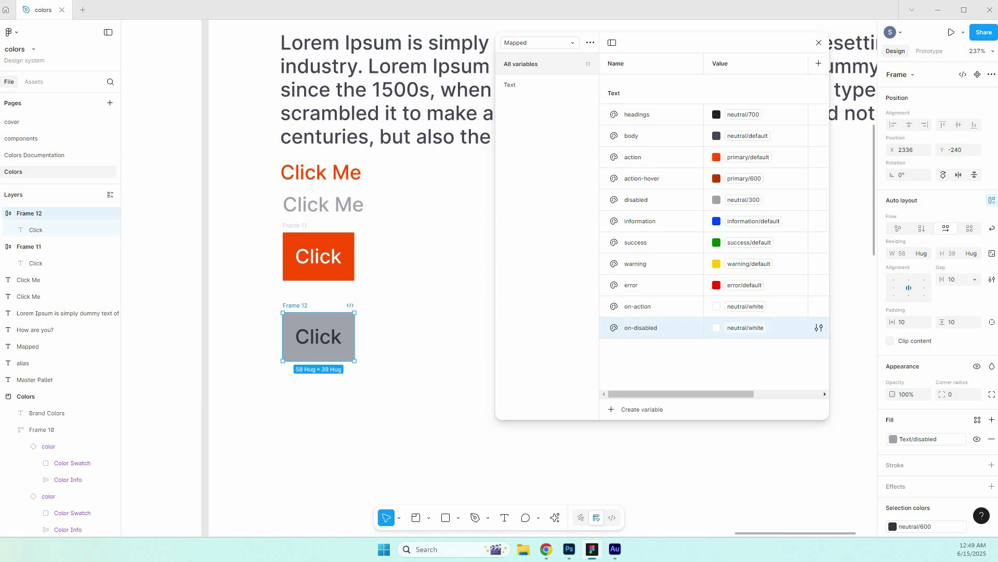
# Set the on-disabled variable's value to the neutral/600 alias color.
pyautogui.click(745, 328)
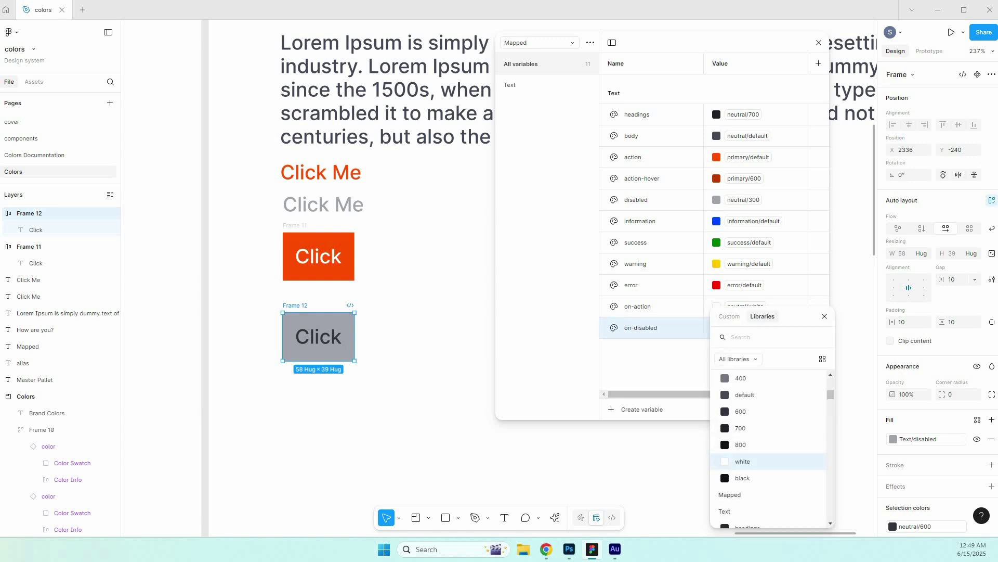
pyautogui.write('nea')
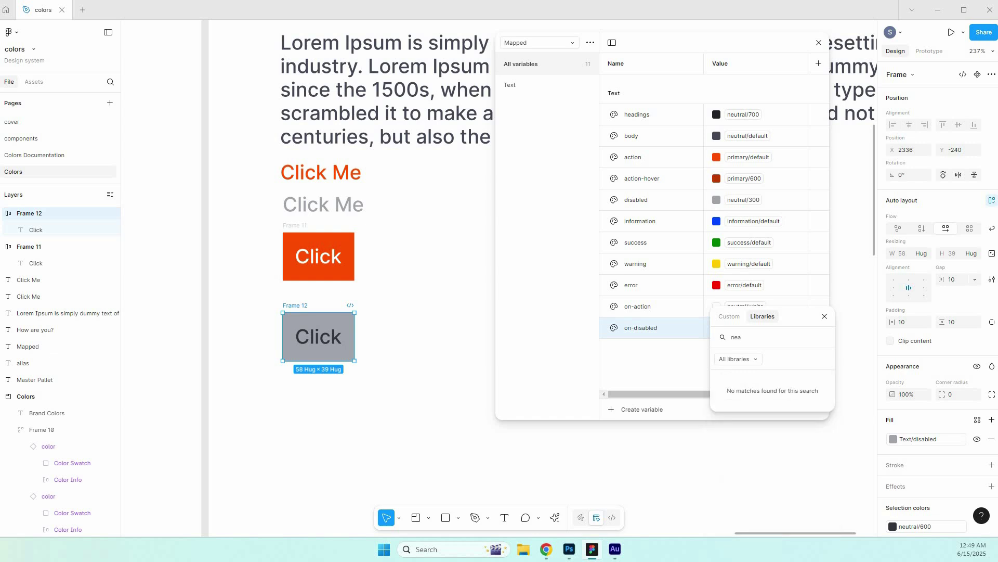
pyautogui.press('BackSpace')
pyautogui.write('ut')
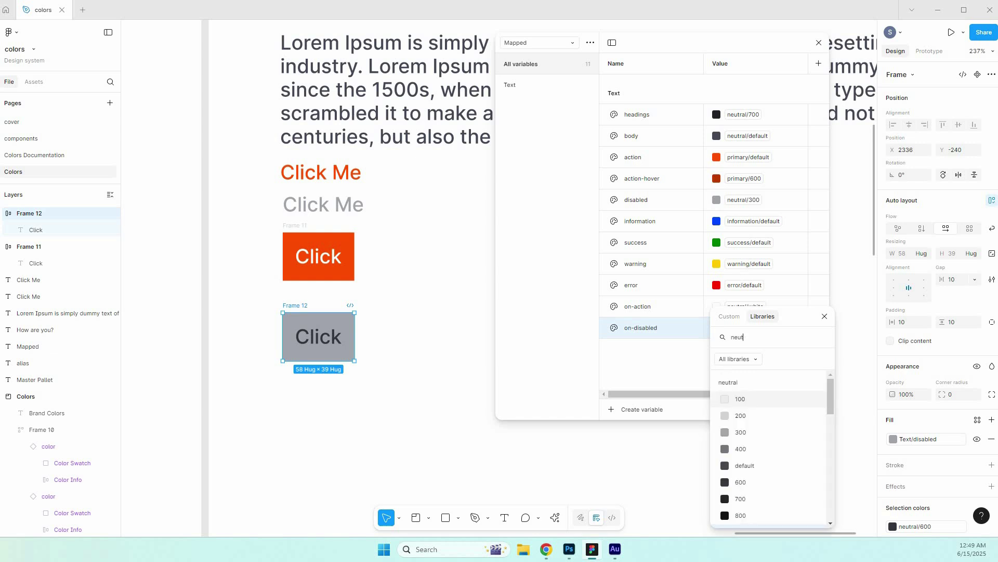
pyautogui.click(741, 482)
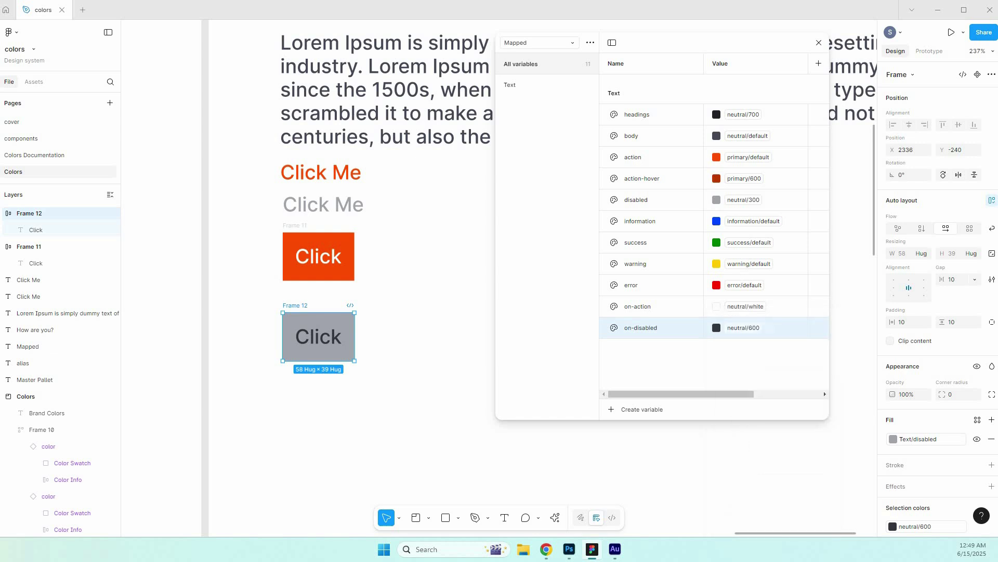
# Review the fill variables of the gray button's label and the sample texts, and the variables in the Mapped collection's Text group.
pyautogui.click(398, 359)
pyautogui.click(318, 337)
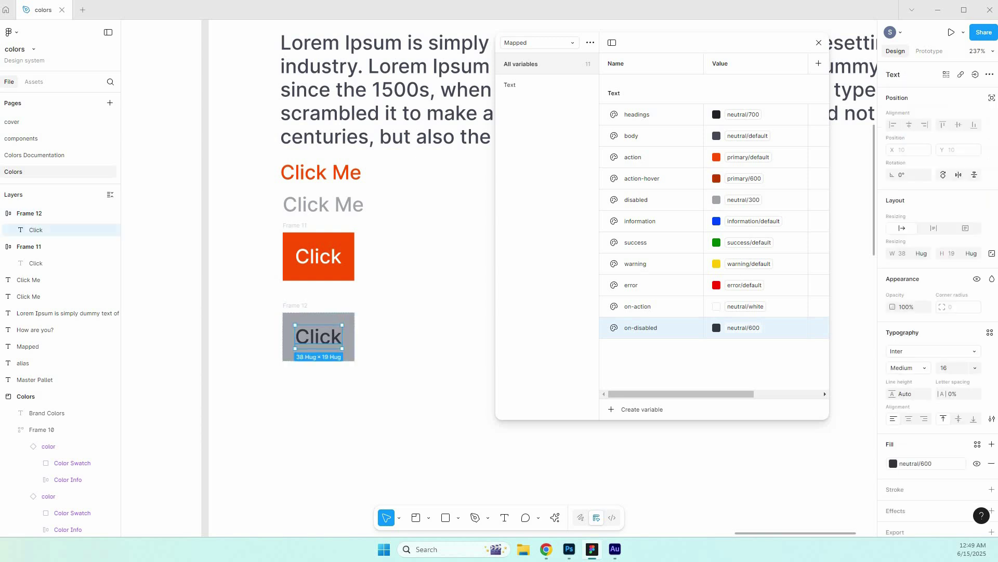
pyautogui.click(397, 354)
pyautogui.scroll(-3, 379, 409)
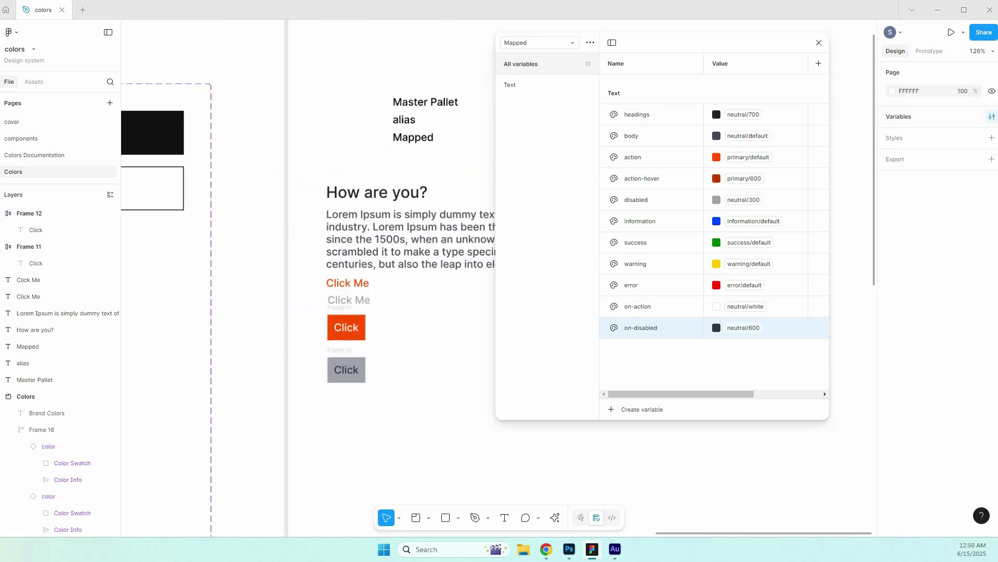
pyautogui.moveTo(379, 409); pyautogui.dragTo(249, 332)
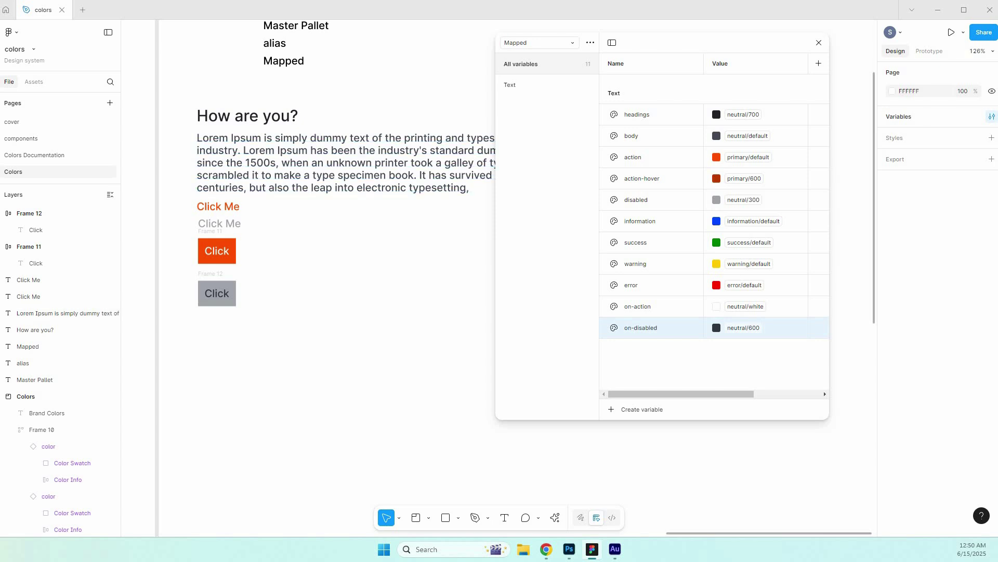
pyautogui.click(246, 116)
pyautogui.click(252, 162)
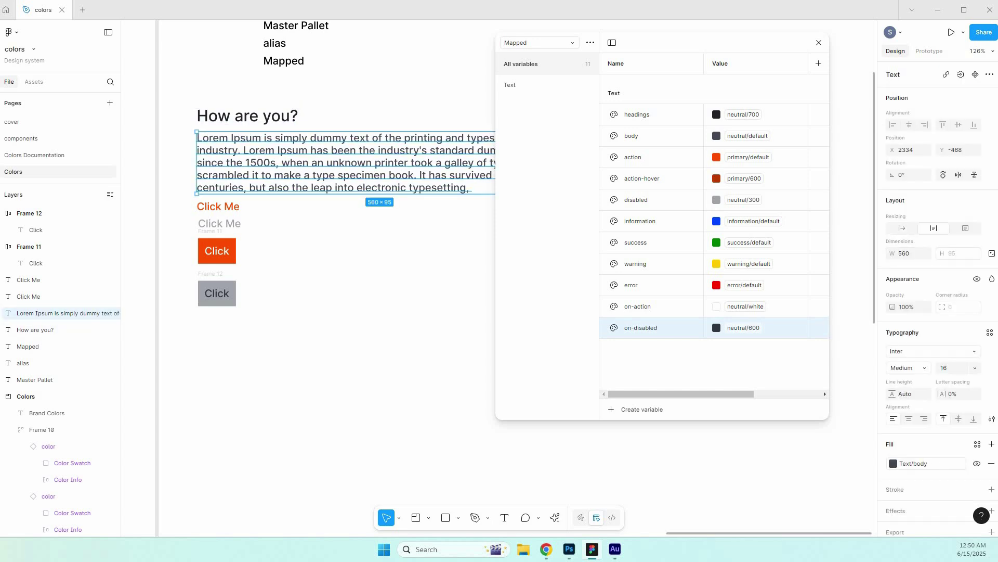
pyautogui.click(222, 208)
pyautogui.click(223, 224)
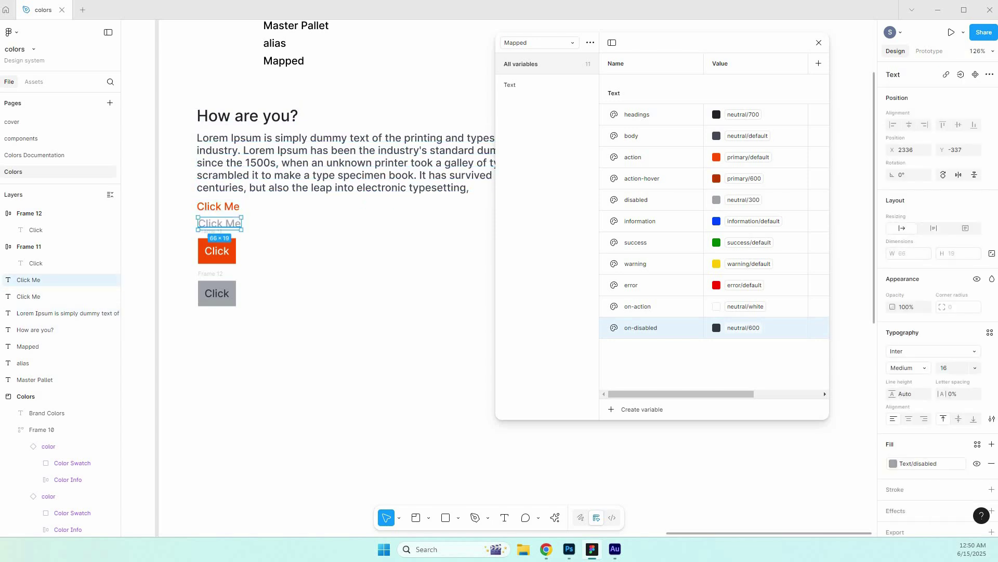
pyautogui.press('Escape')
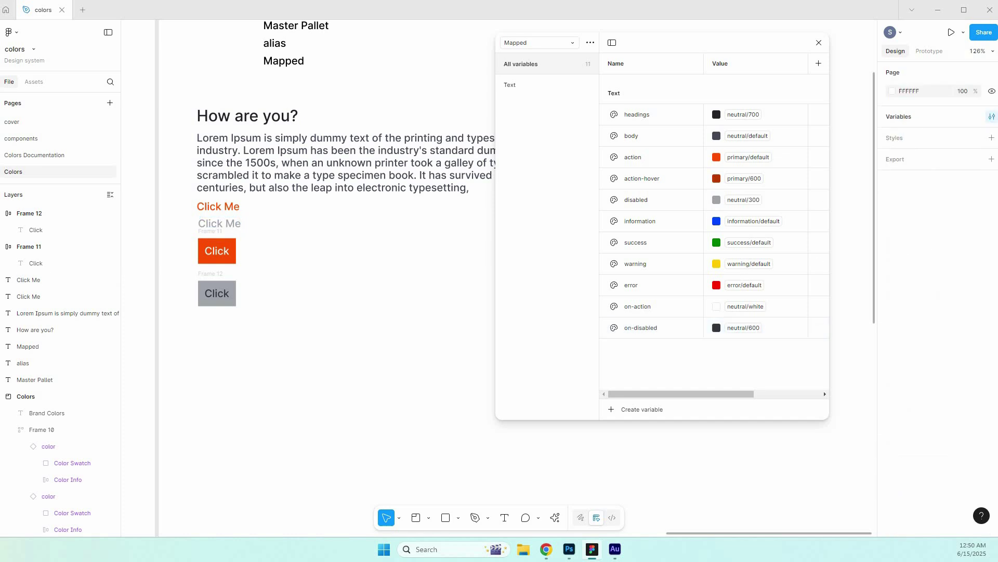
pyautogui.click(534, 85)
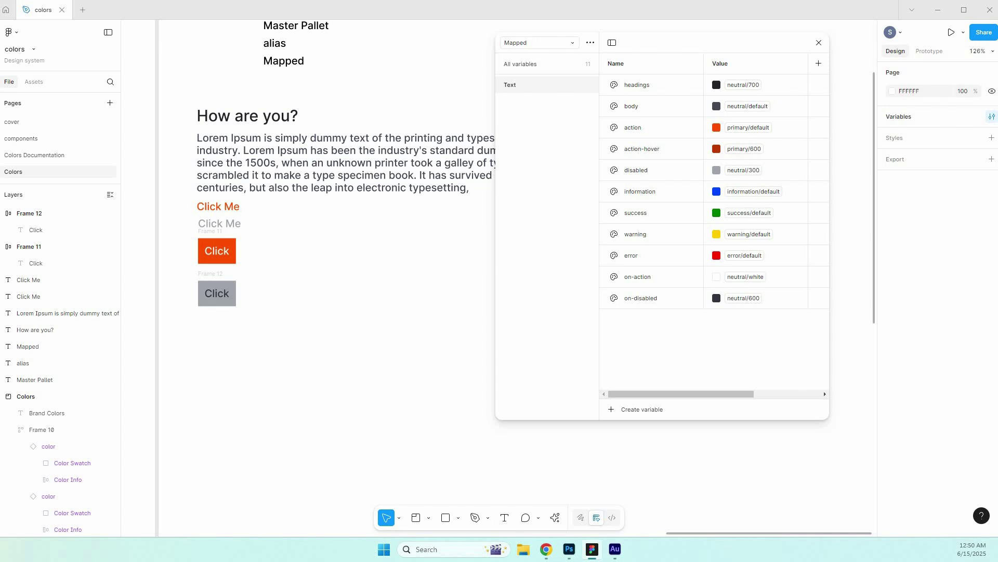
# Draw a wide rectangle about 363 × 52 below the gray button.
pyautogui.press('t')
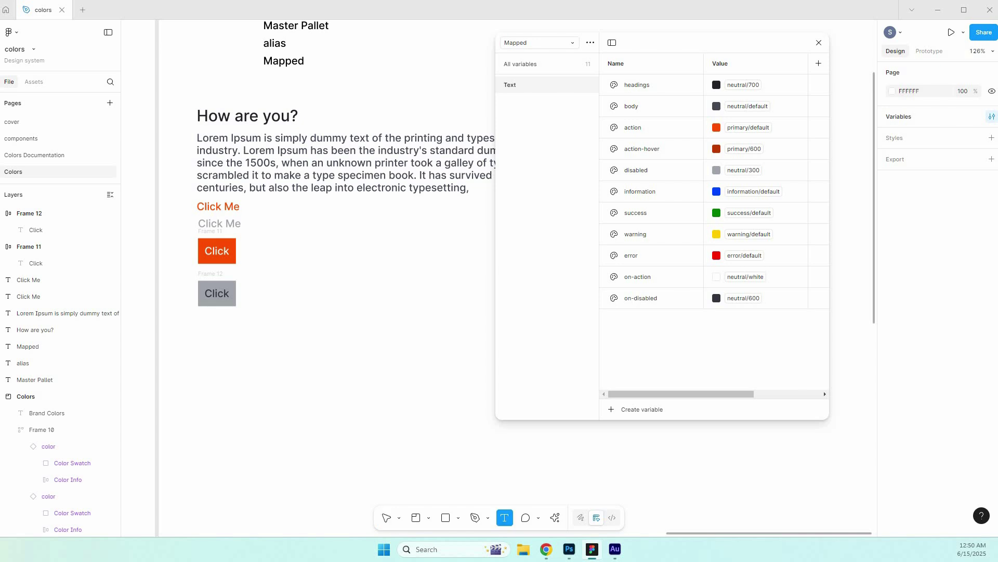
pyautogui.press('r')
pyautogui.moveTo(197, 366); pyautogui.dragTo(434, 400)
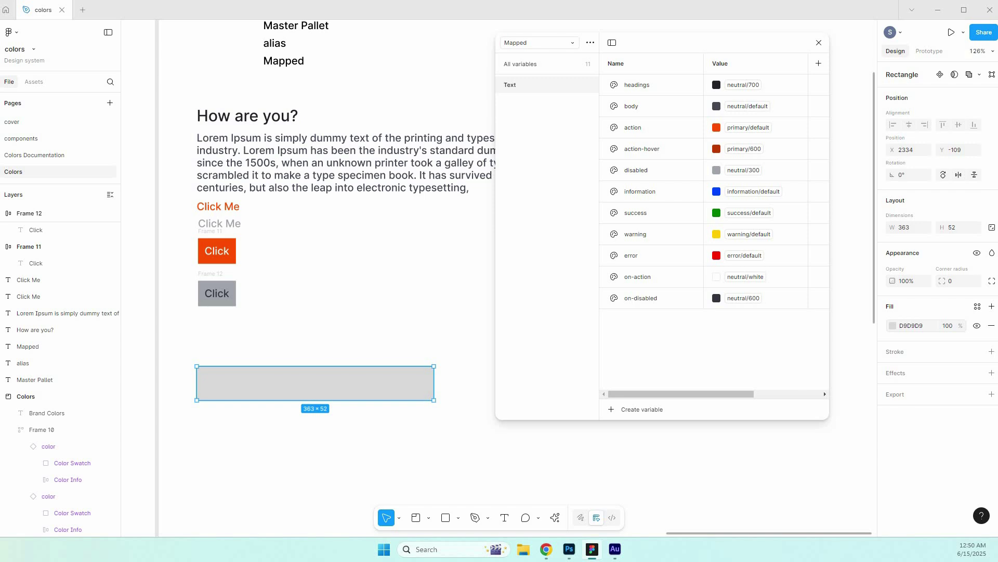
# Change the new rectangle's fill to the success/100 alias color.
pyautogui.click(893, 326)
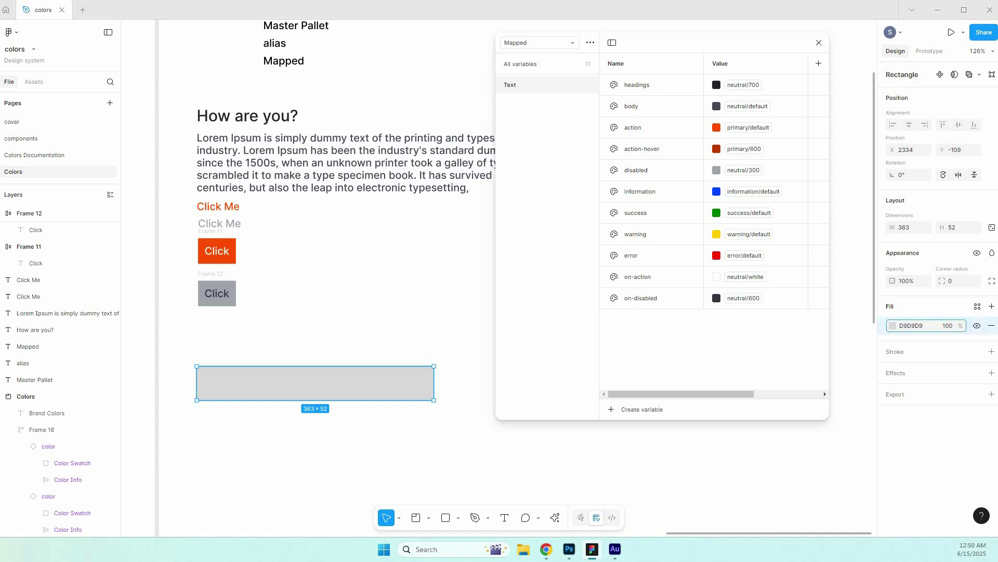
pyautogui.click(893, 325)
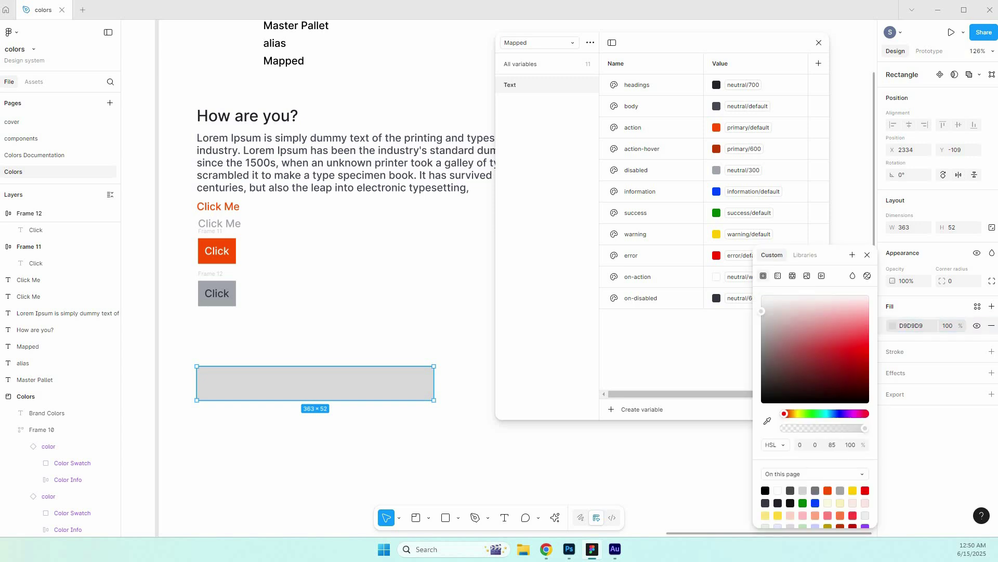
pyautogui.click(977, 306)
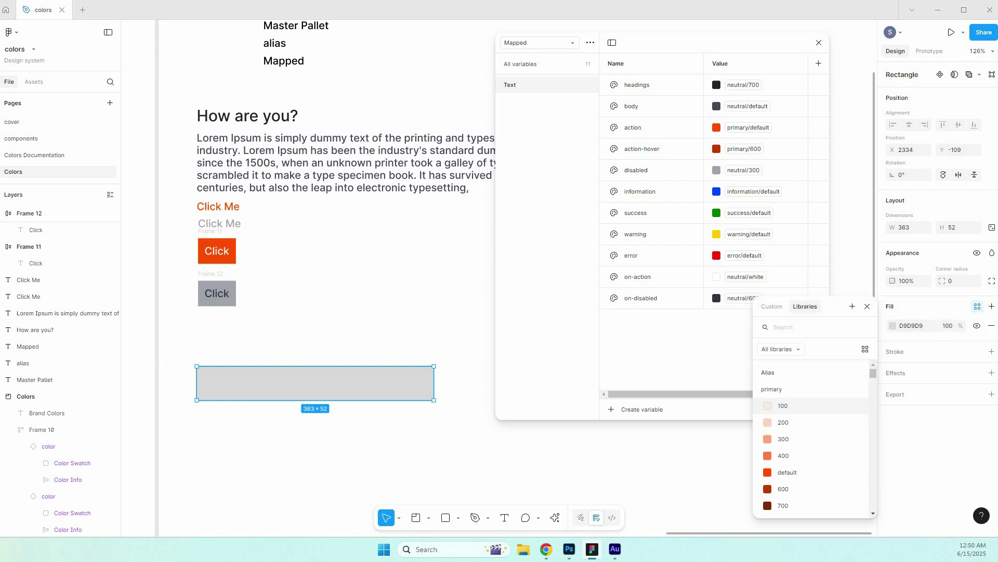
pyautogui.write('succ')
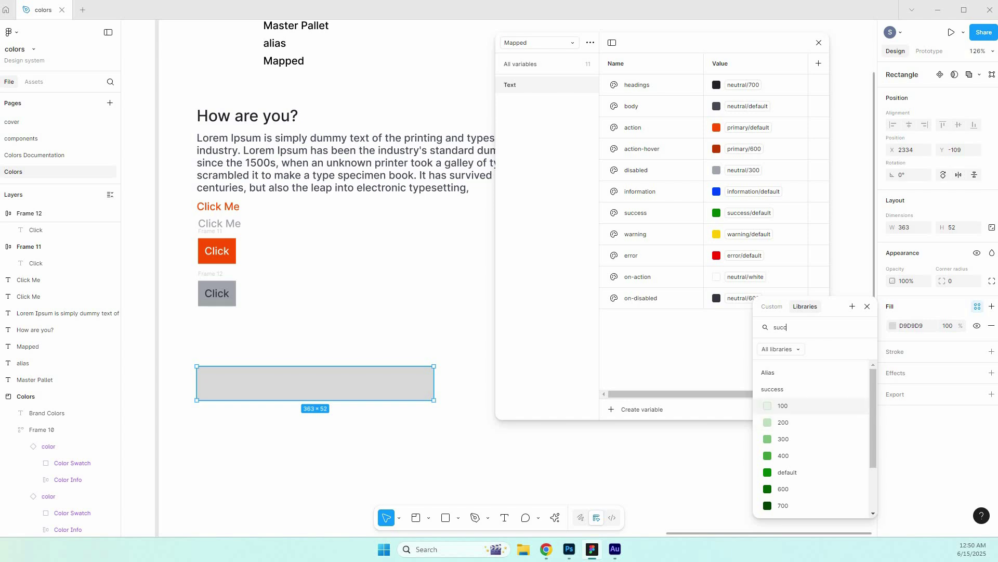
pyautogui.click(783, 406)
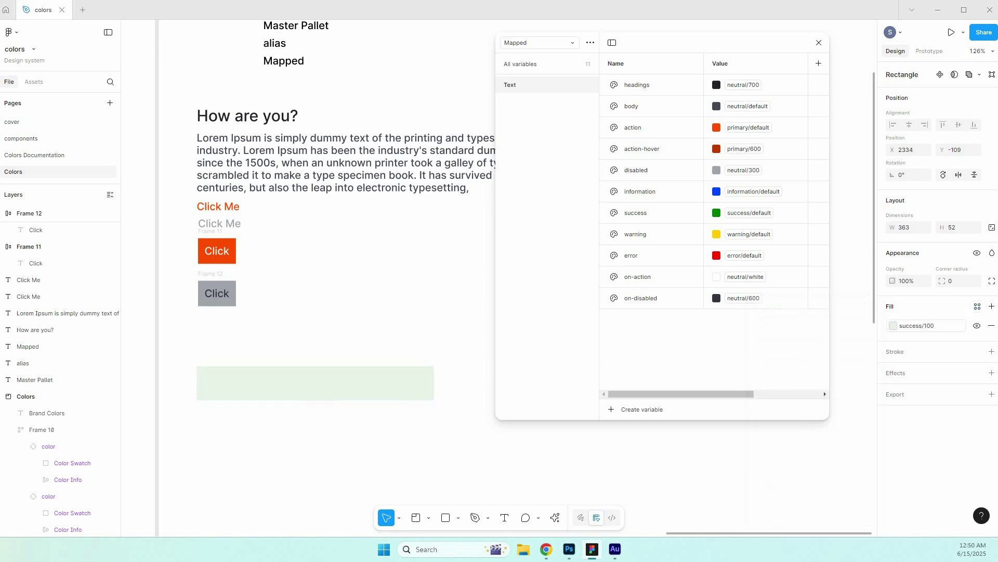
pyautogui.click(359, 451)
pyautogui.click(338, 384)
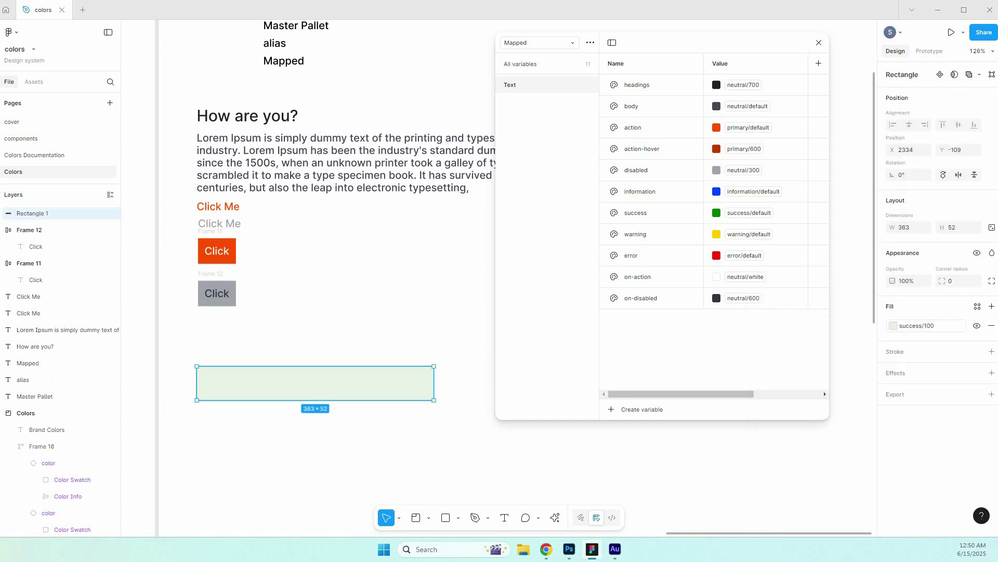
# Add the text "your order has been submitted" and place it on the light green rectangle.
pyautogui.click(358, 452)
pyautogui.press('t')
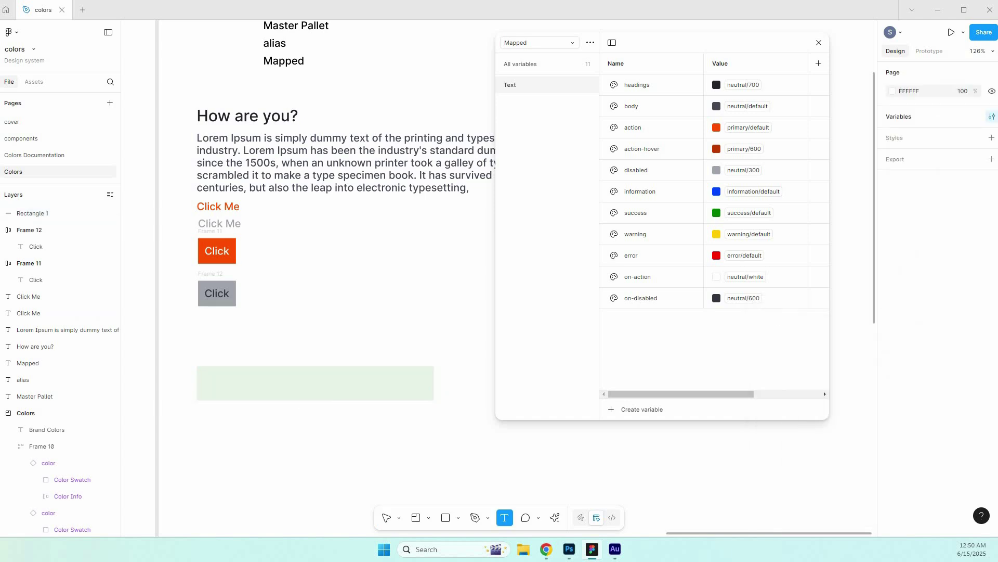
pyautogui.click(220, 383)
pyautogui.write('your')
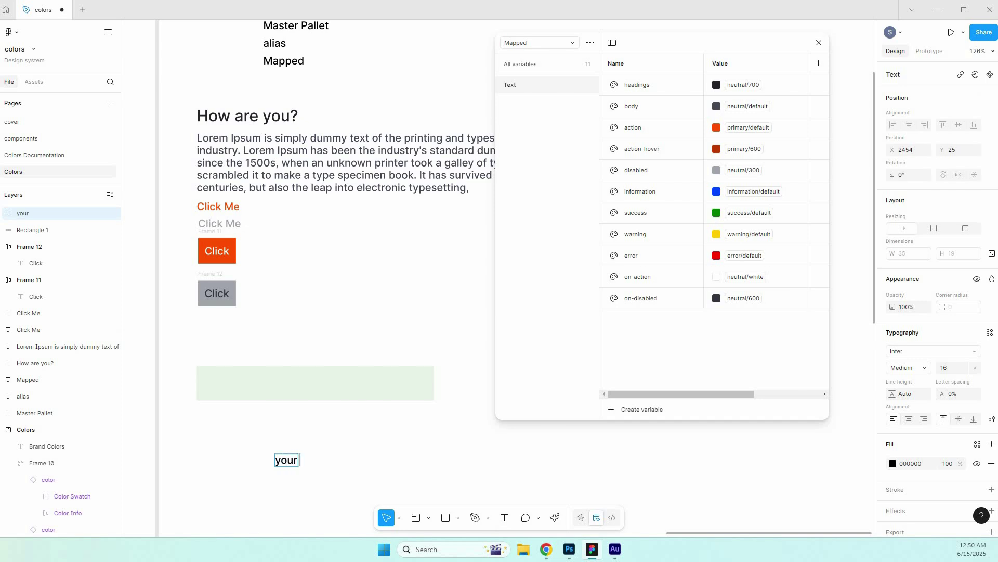
pyautogui.write(' order have')
pyautogui.press('BackSpace')
pyautogui.press('BackSpace')
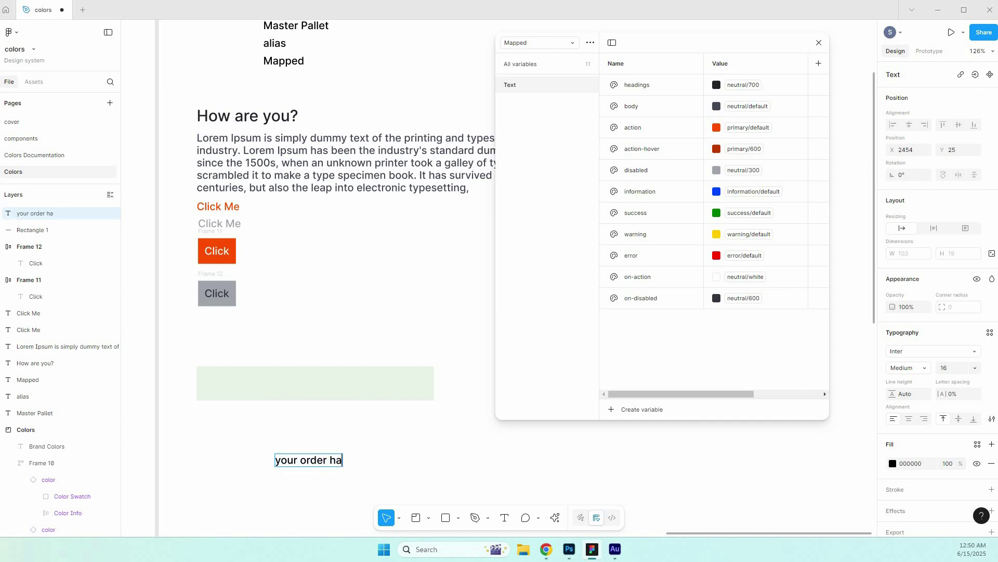
pyautogui.write('s been su')
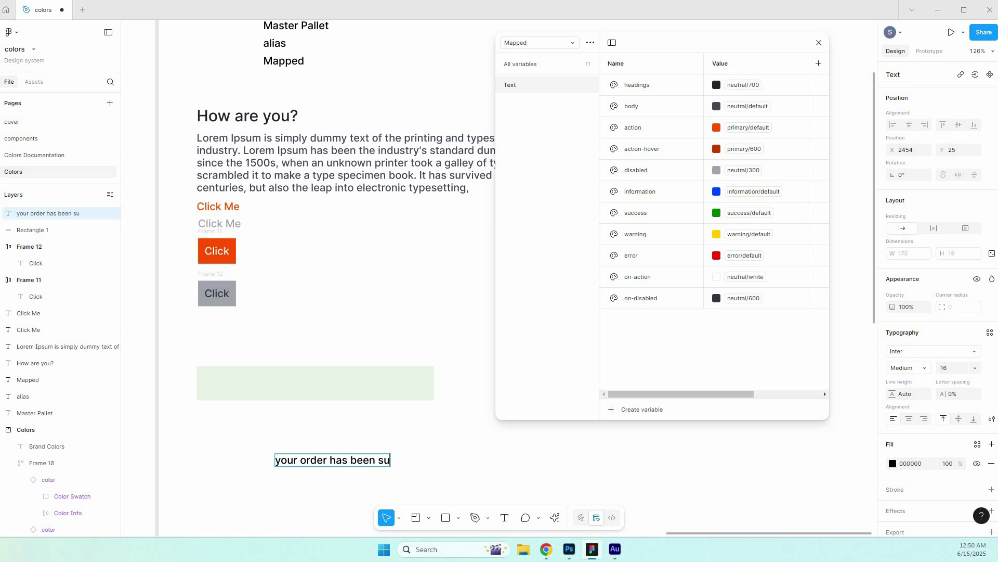
pyautogui.write('bmitted')
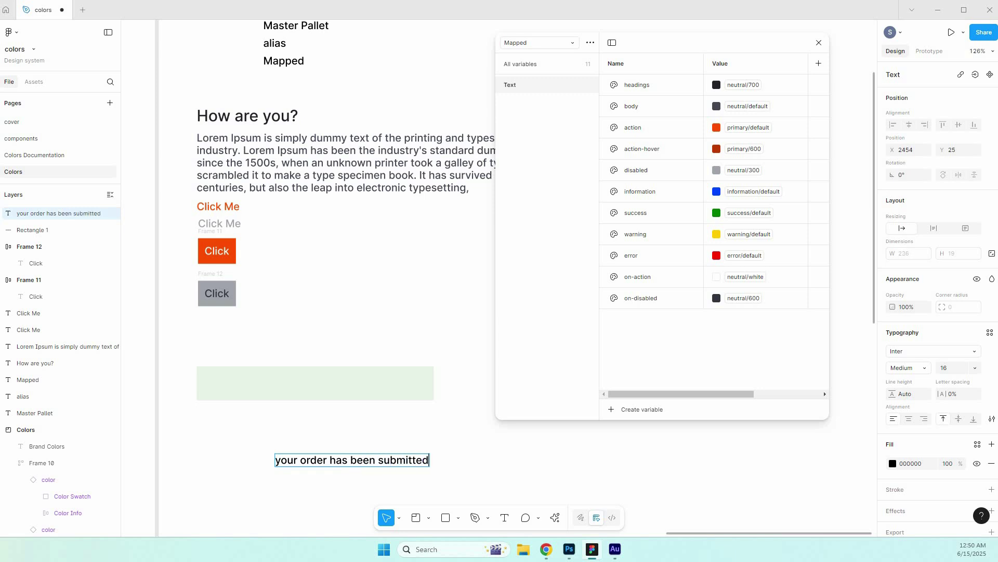
pyautogui.press('Escape')
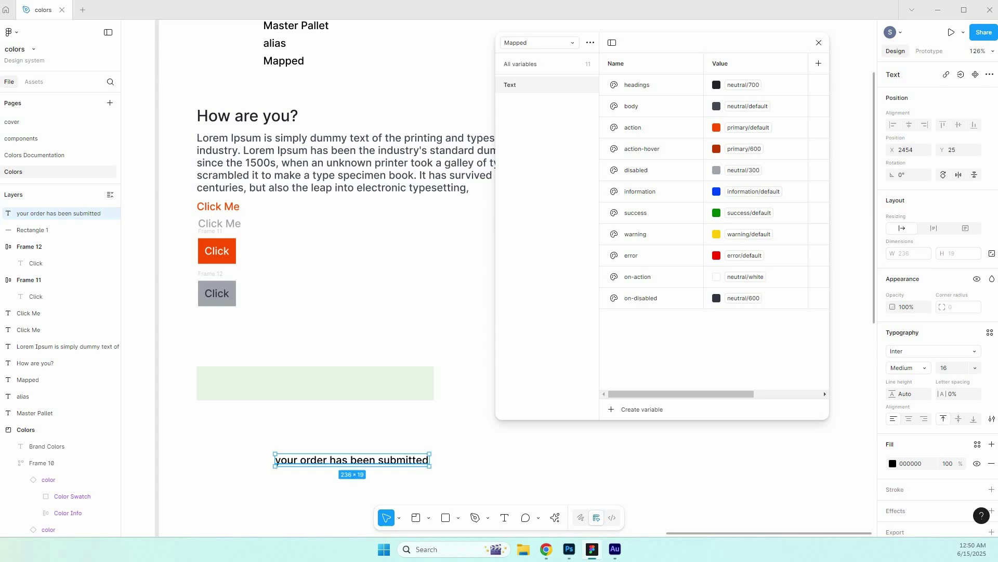
pyautogui.moveTo(352, 460); pyautogui.dragTo(291, 383)
pyautogui.press('Escape')
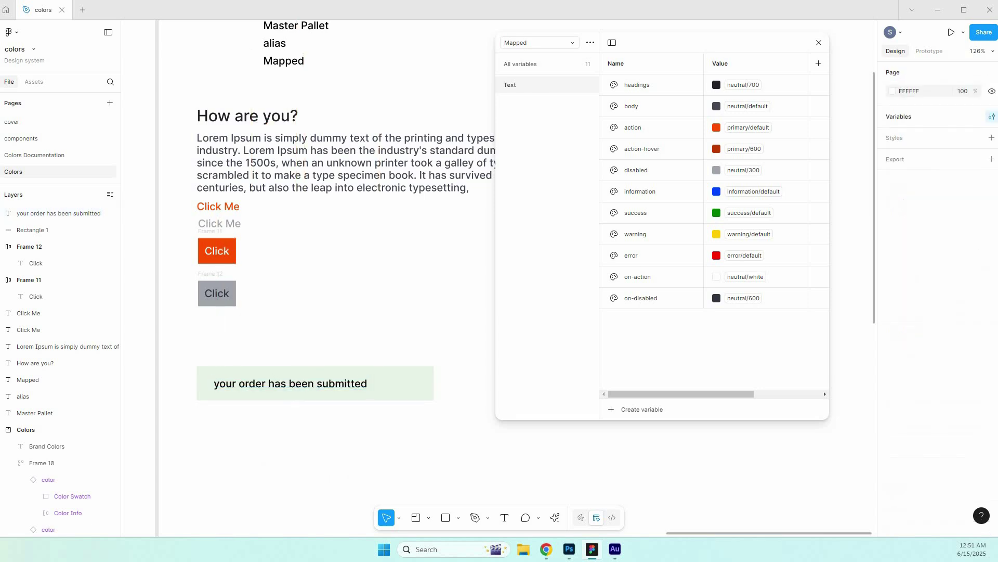
# Set the light green rectangle's corner radius to 16.
pyautogui.click(400, 385)
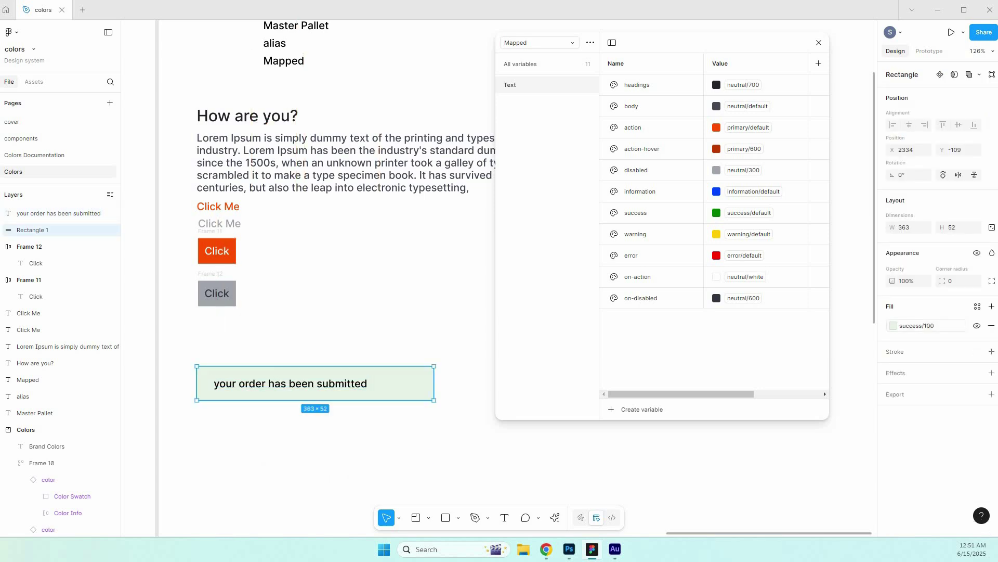
pyautogui.click(956, 281)
pyautogui.write('16')
pyautogui.press('Return')
pyautogui.scroll(3, 276, 442)
pyautogui.scroll(1, 256, 432)
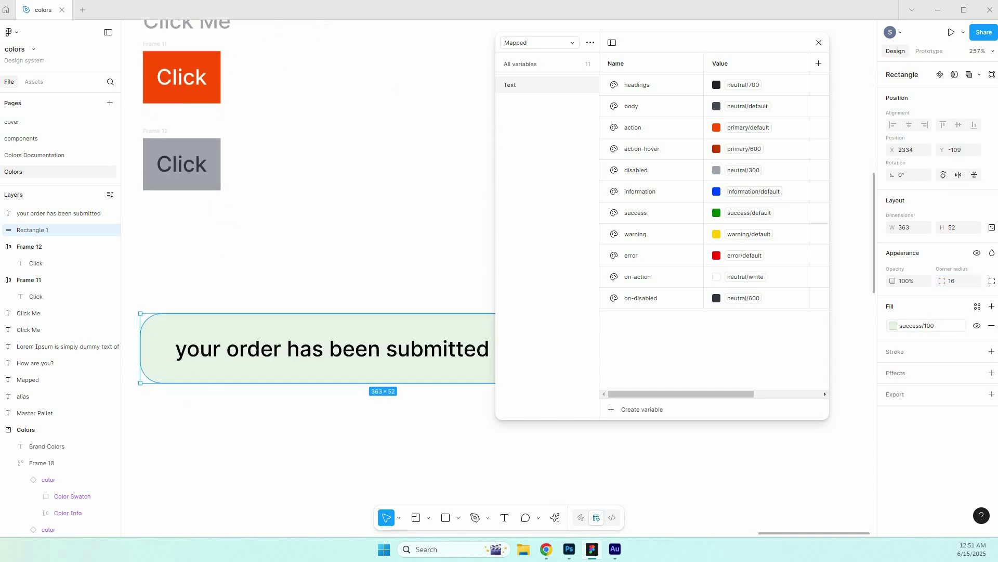
pyautogui.scroll(-1, 256, 424)
pyautogui.click(255, 419)
pyautogui.scroll(-1, 255, 411)
pyautogui.scroll(-1, 259, 415)
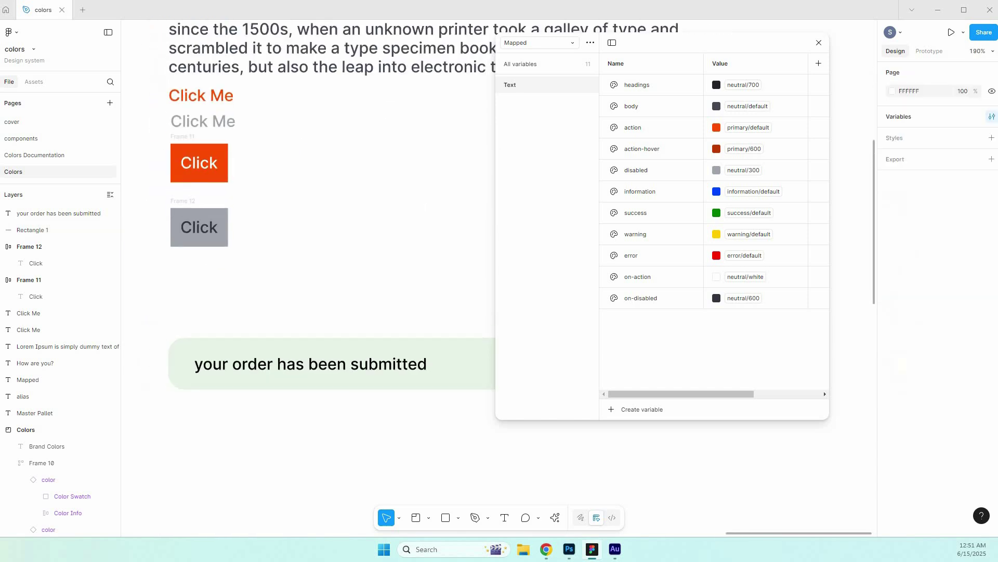
pyautogui.click(257, 381)
pyautogui.press('Escape')
pyautogui.click(311, 364)
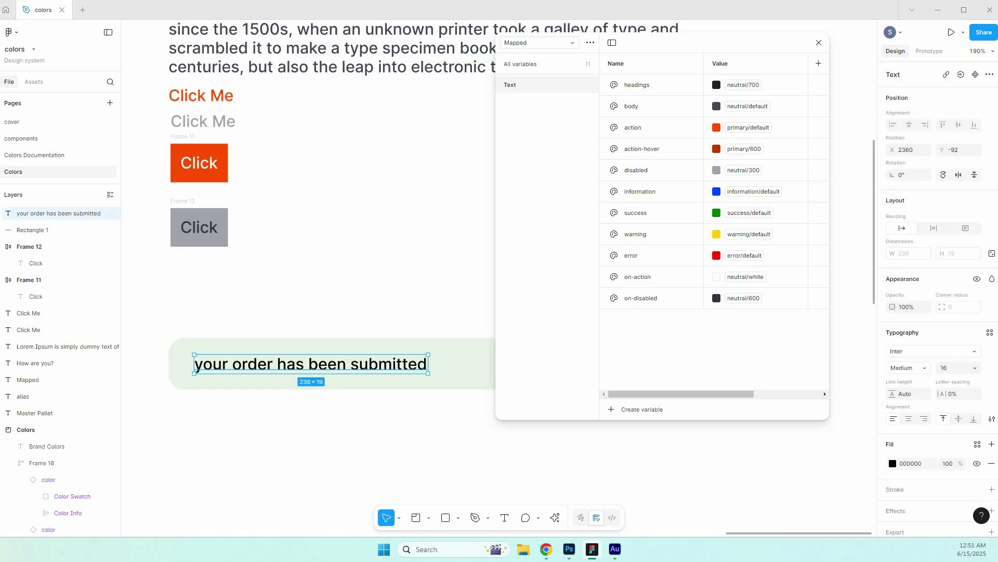
pyautogui.click(448, 370)
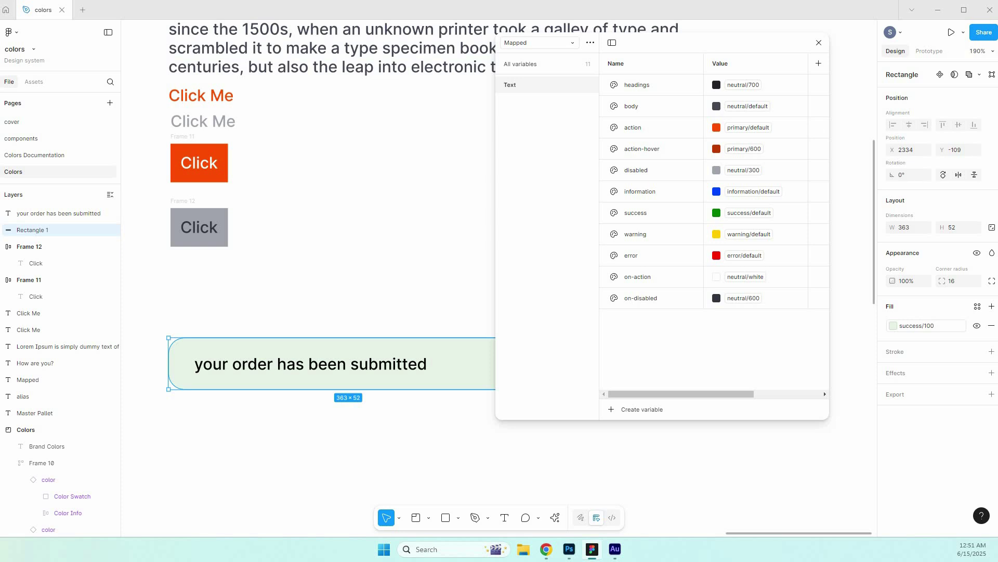
# Create a color variable named surface/page in the Mapped collection and show the surface group.
pyautogui.click(521, 64)
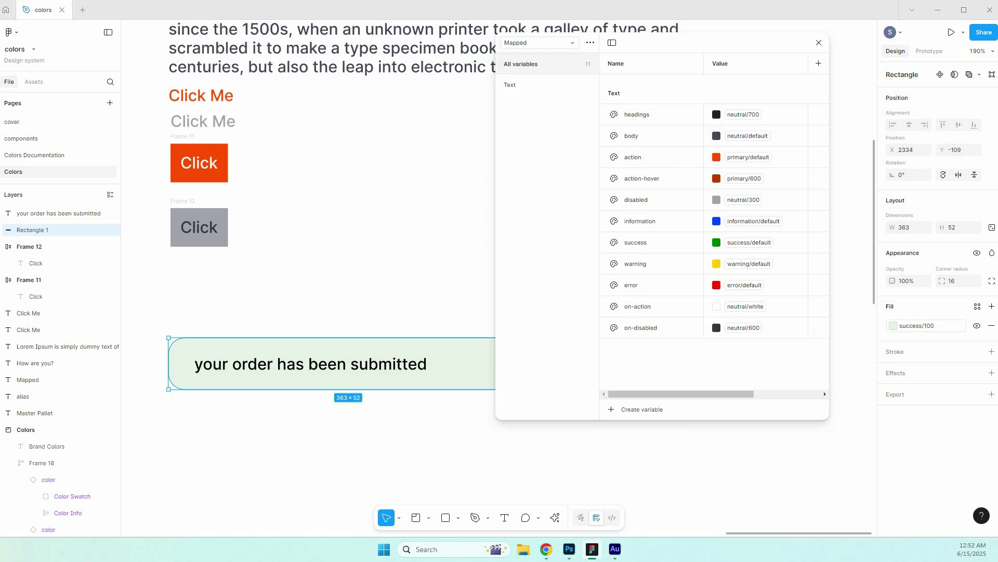
pyautogui.click(643, 409)
pyautogui.click(632, 426)
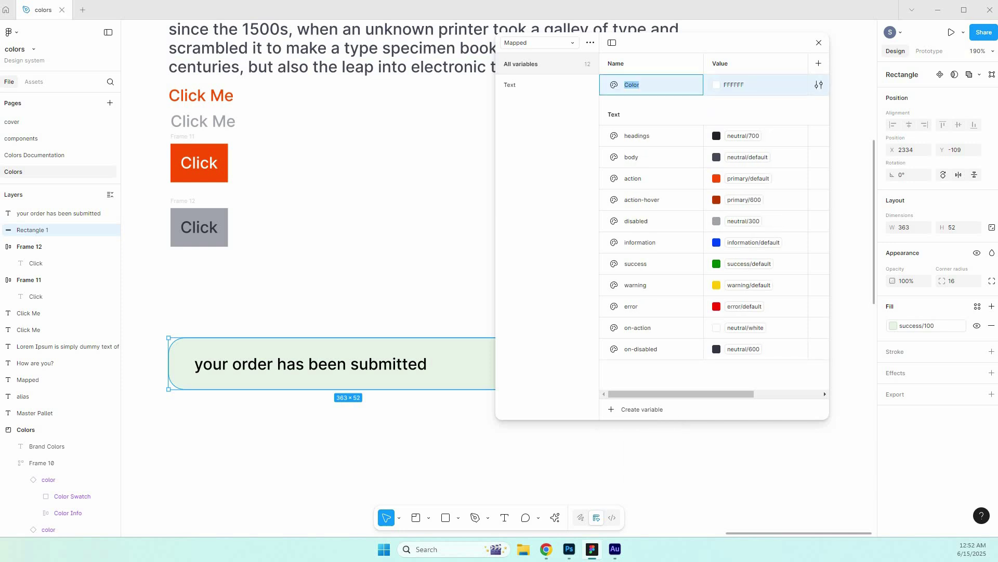
pyautogui.write('surface')
pyautogui.write('/page')
pyautogui.press('Return')
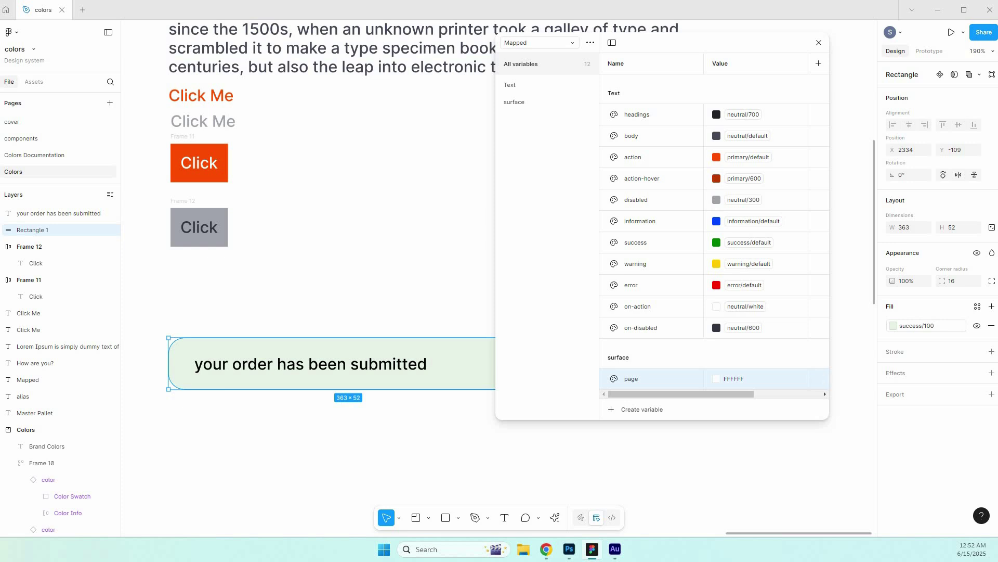
pyautogui.click(514, 103)
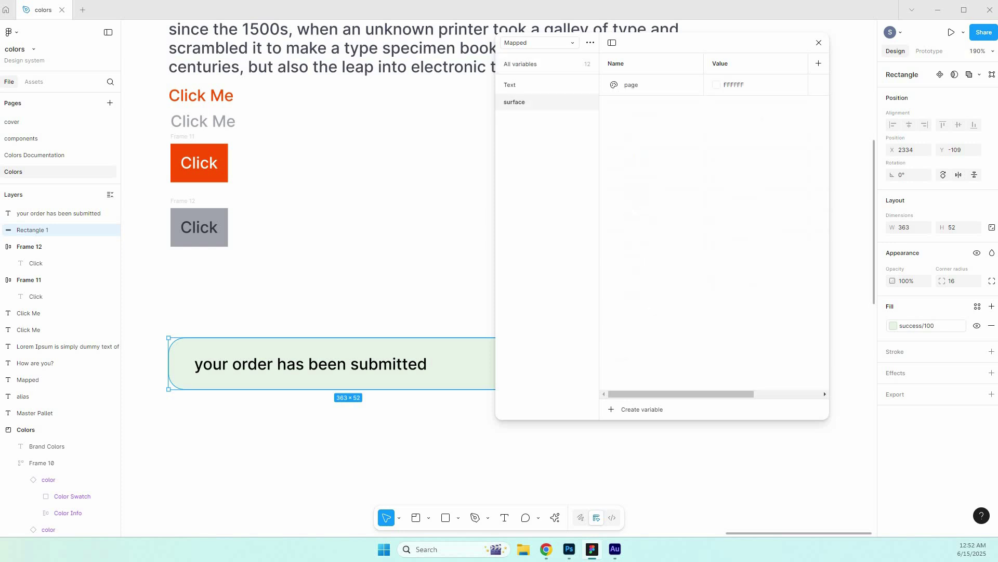
# Link the surface group's page variable to the neutral/white alias.
pyautogui.click(631, 84)
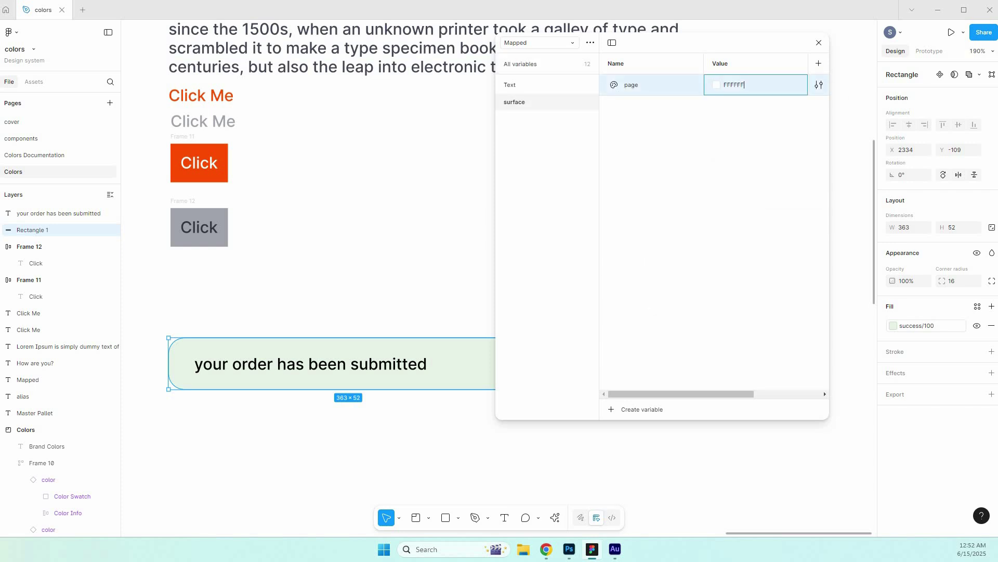
pyautogui.rightClick(752, 85)
pyautogui.click(777, 95)
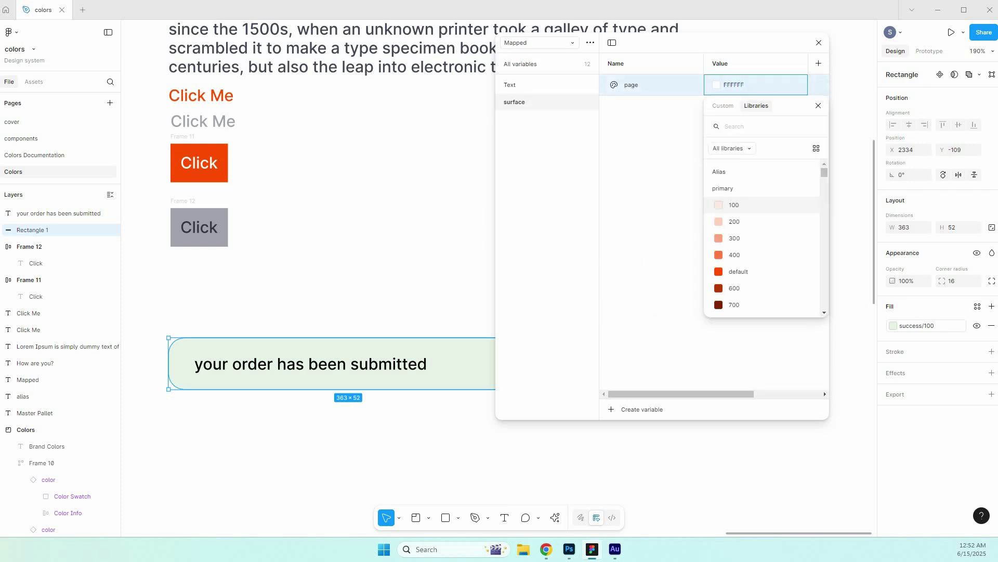
pyautogui.write('ne')
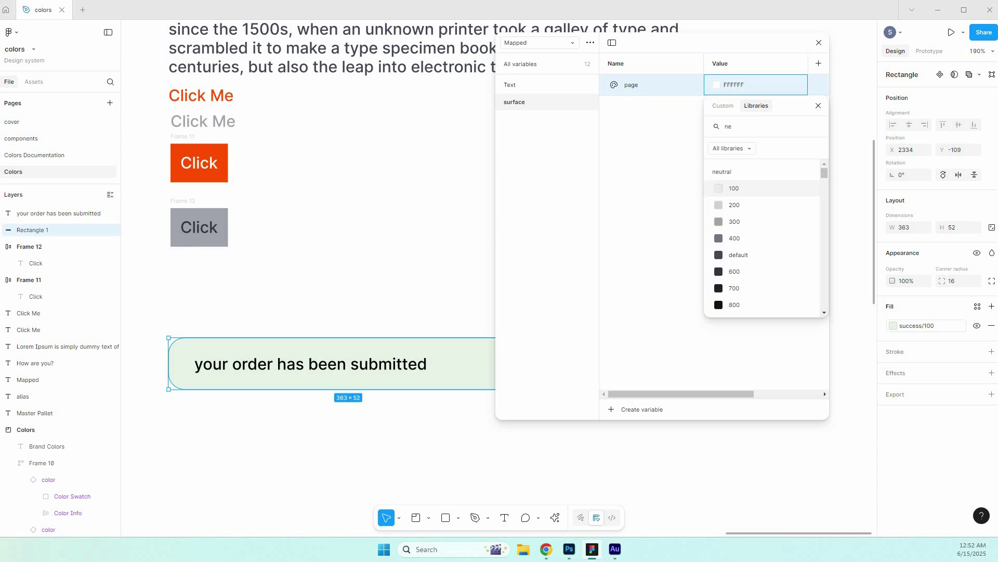
pyautogui.scroll(-4, 762, 239)
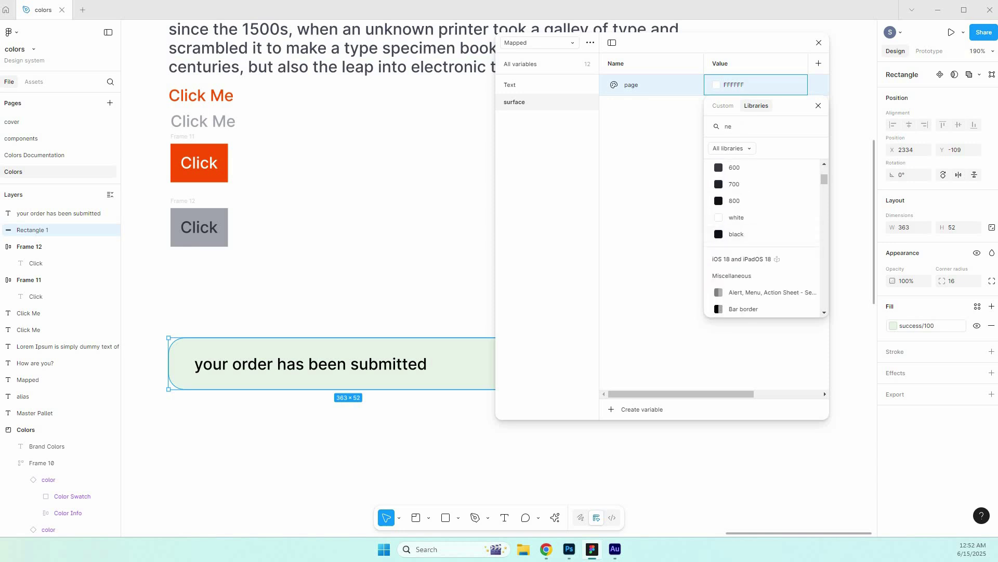
pyautogui.click(738, 217)
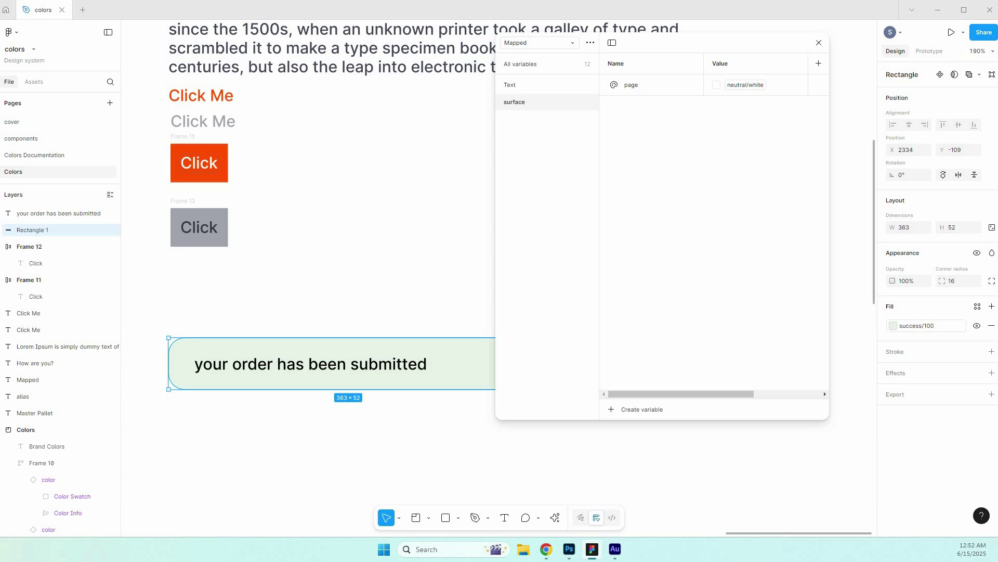
# Change the surface group's page variable to the neutral/black alias.
pyautogui.click(655, 85)
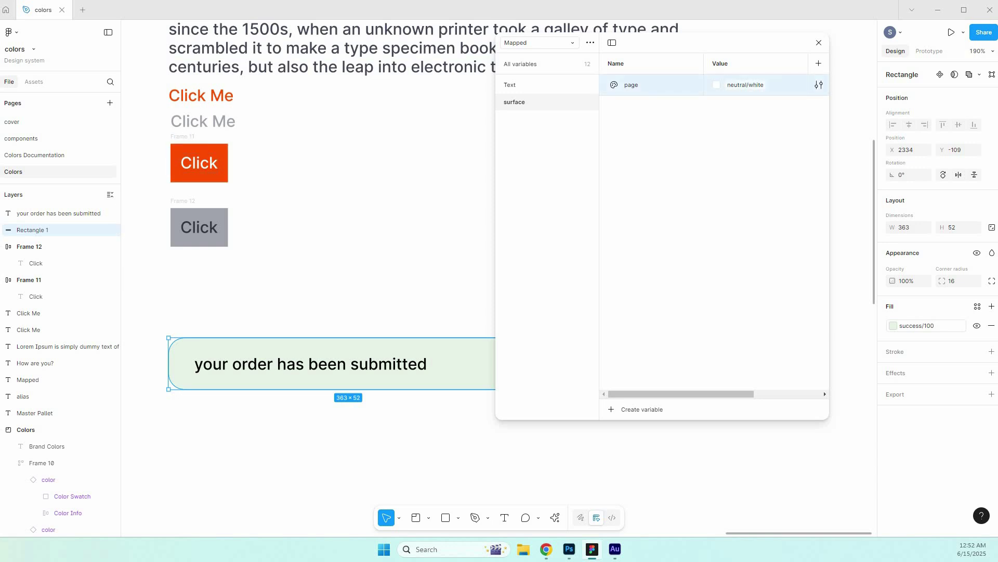
pyautogui.click(746, 85)
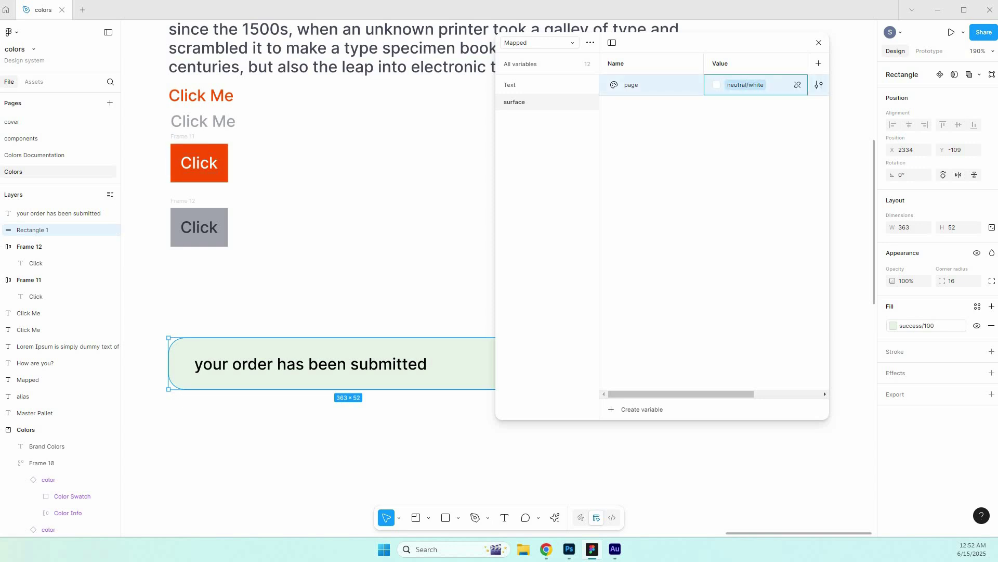
pyautogui.click(743, 268)
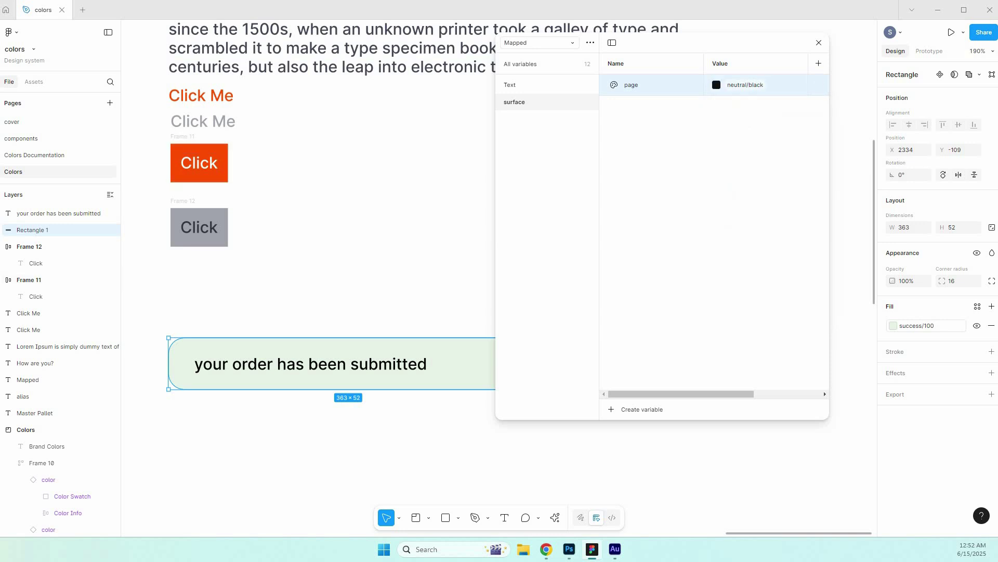
# Make a copy of the page variable named primary and link it to the neutral/white alias.
pyautogui.rightClick(782, 86)
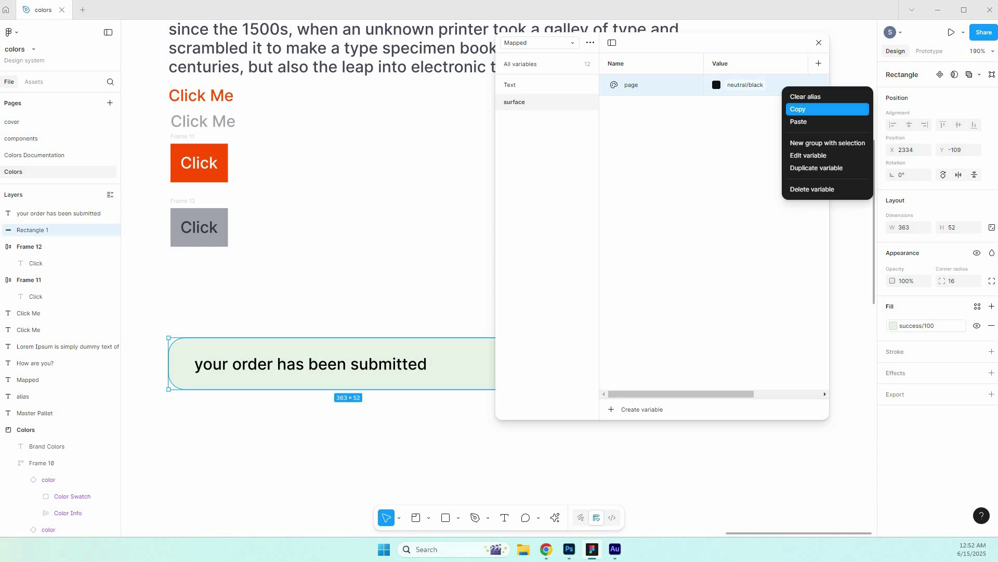
pyautogui.click(799, 109)
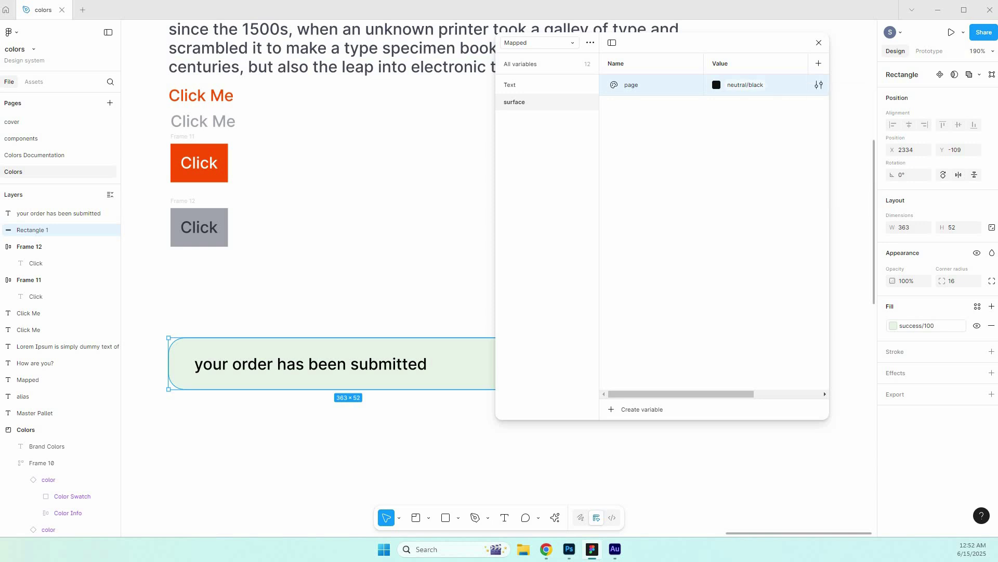
pyautogui.hotkey('ctrl', 'v')
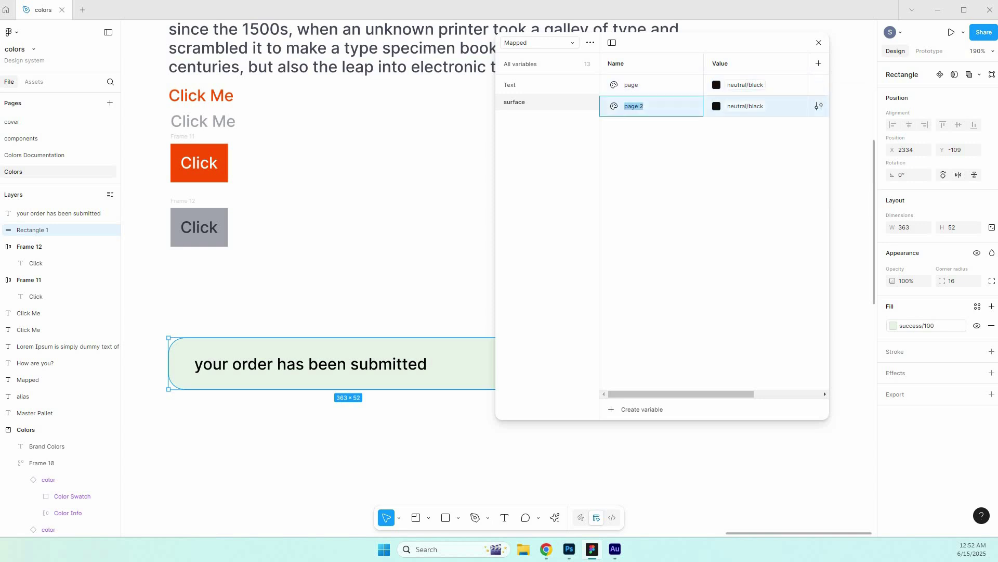
pyautogui.write('primary')
pyautogui.press('Return')
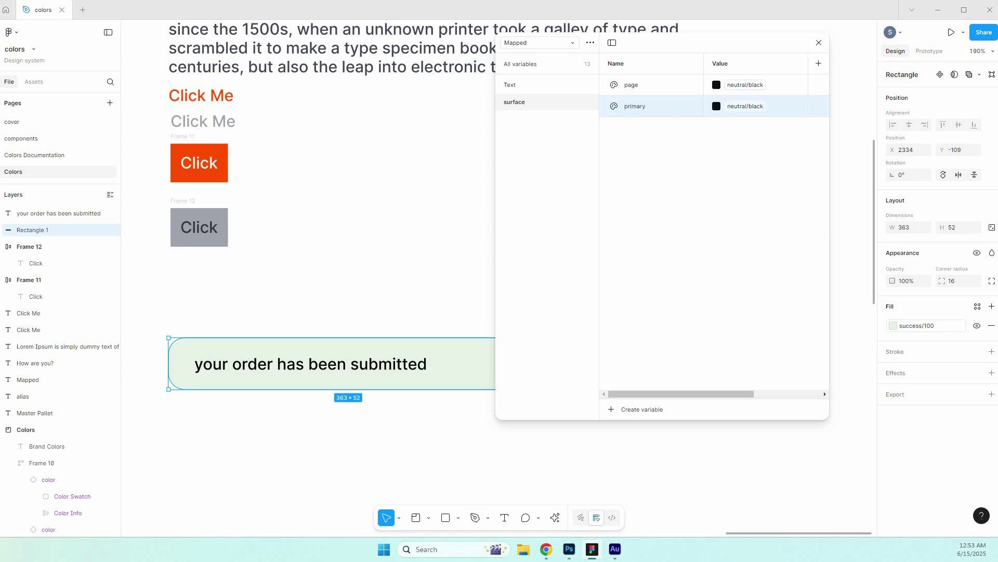
pyautogui.click(745, 106)
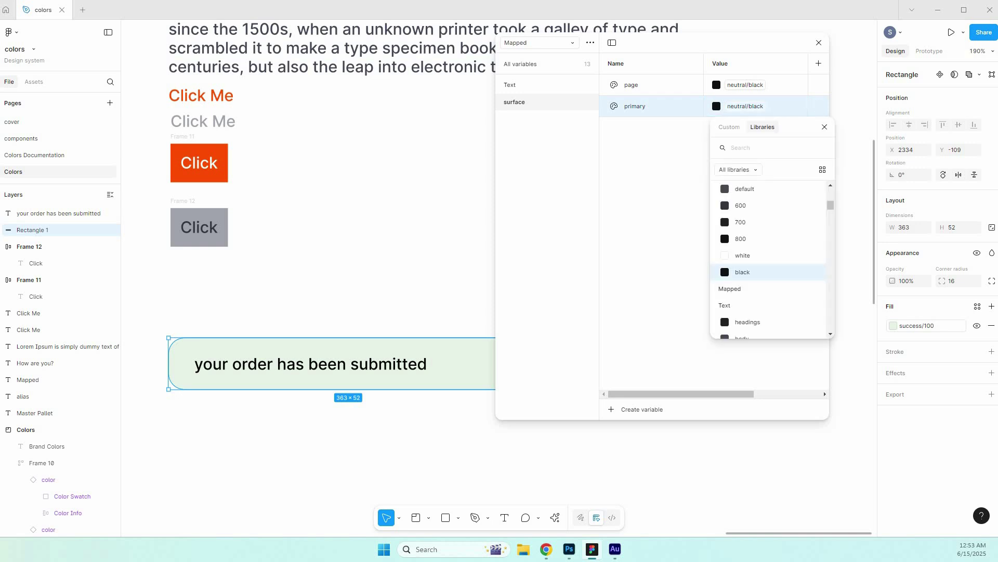
pyautogui.click(742, 255)
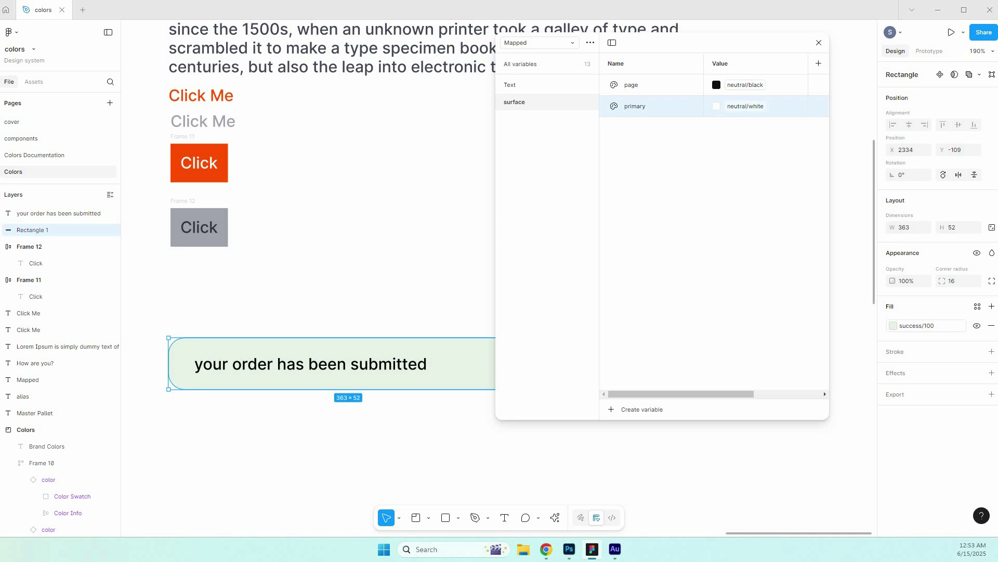
# Duplicate the surface group's primary variable four times, keeping the default names.
pyautogui.hotkey('ctrl', 'd')
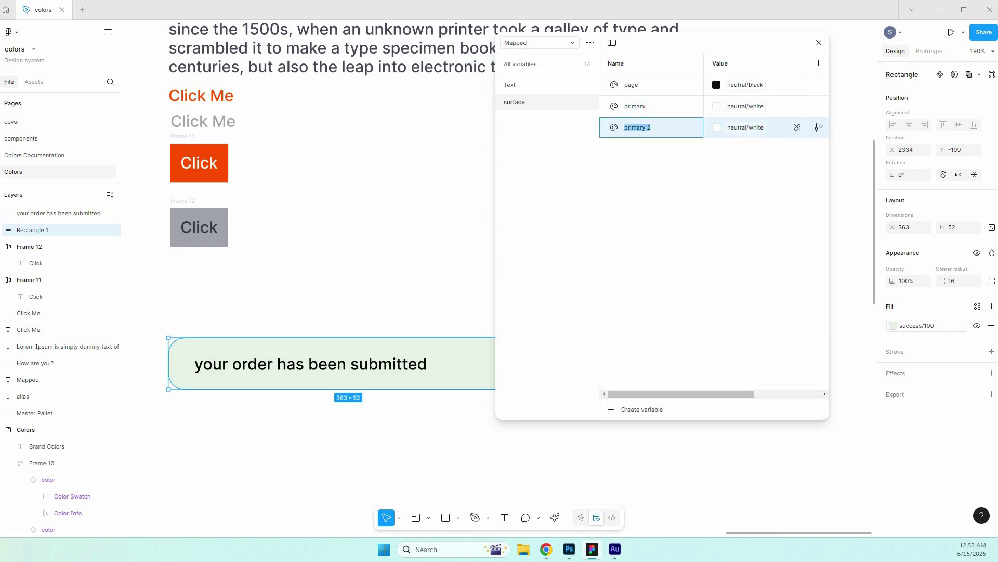
pyautogui.press('Return')
pyautogui.hotkey('ctrl', 'd')
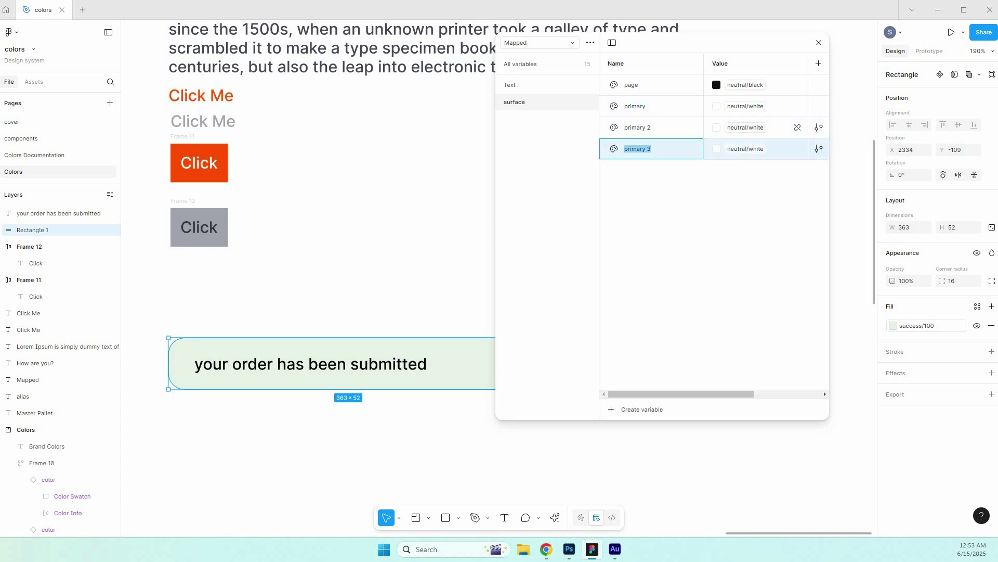
pyautogui.press('Return')
pyautogui.hotkey('ctrl', 'd')
pyautogui.press('Return')
pyautogui.hotkey('ctrl', 'd')
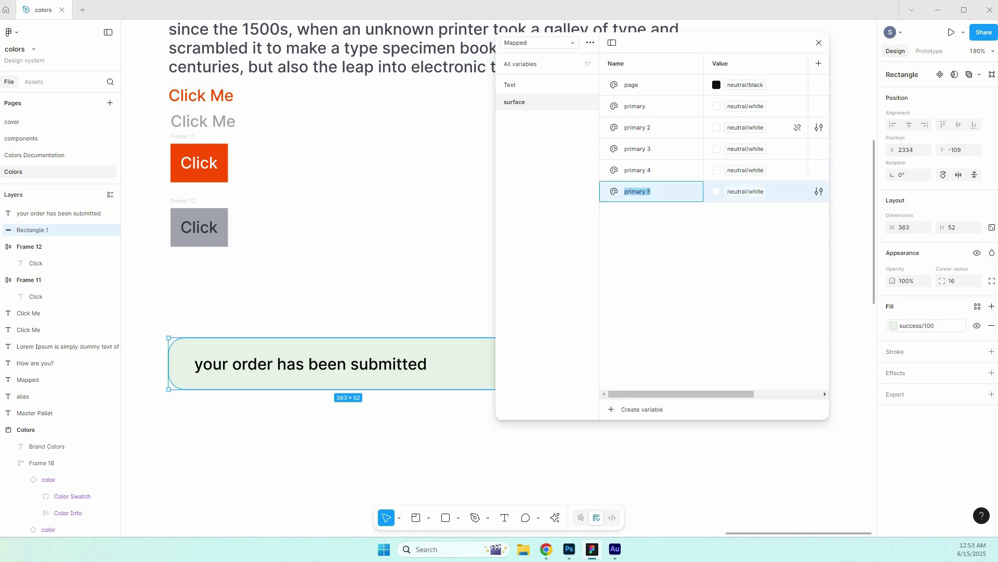
# Rename the primary 2 variable as sucess and link it to the success/100 alias.
pyautogui.doubleClick(638, 127)
pyautogui.write('sucess')
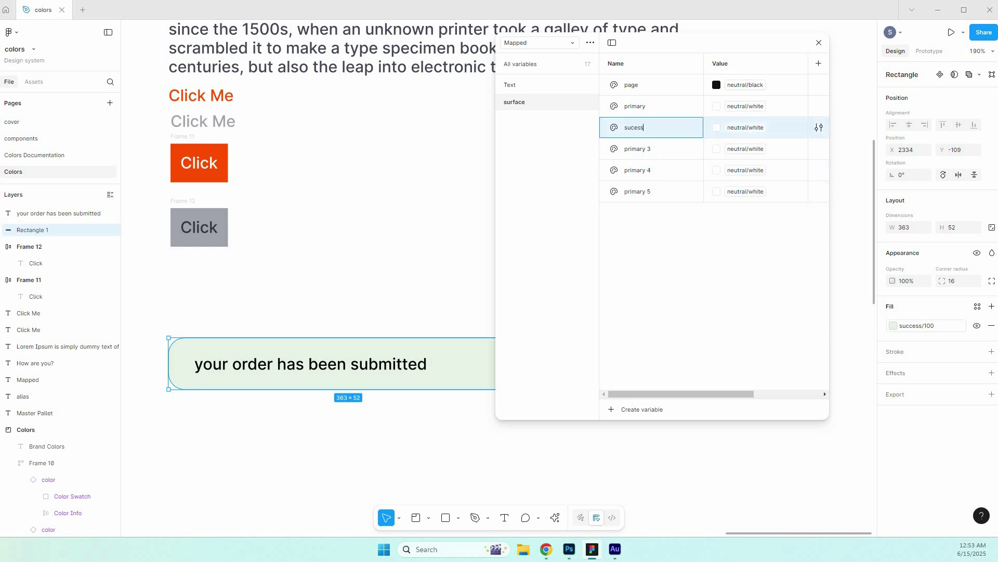
pyautogui.press('Return')
pyautogui.click(746, 127)
pyautogui.scroll(10, 770, 281)
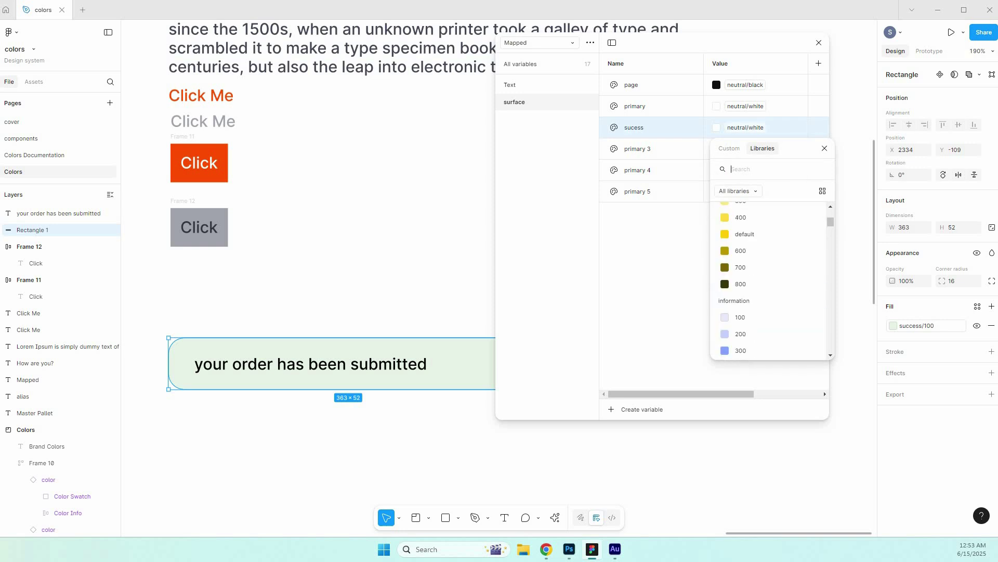
pyautogui.scroll(3, 770, 281)
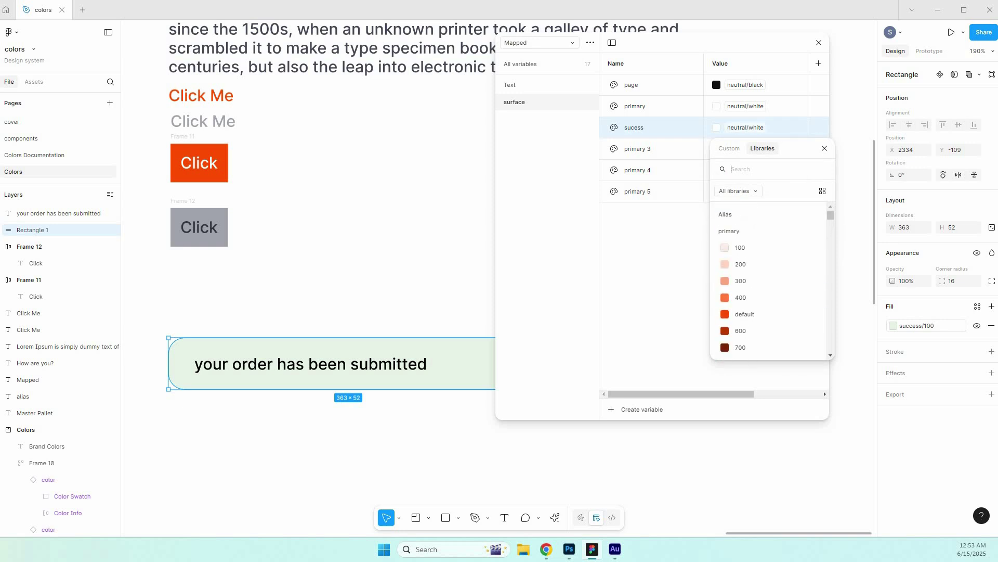
pyautogui.scroll(-6, 770, 281)
pyautogui.scroll(3, 770, 281)
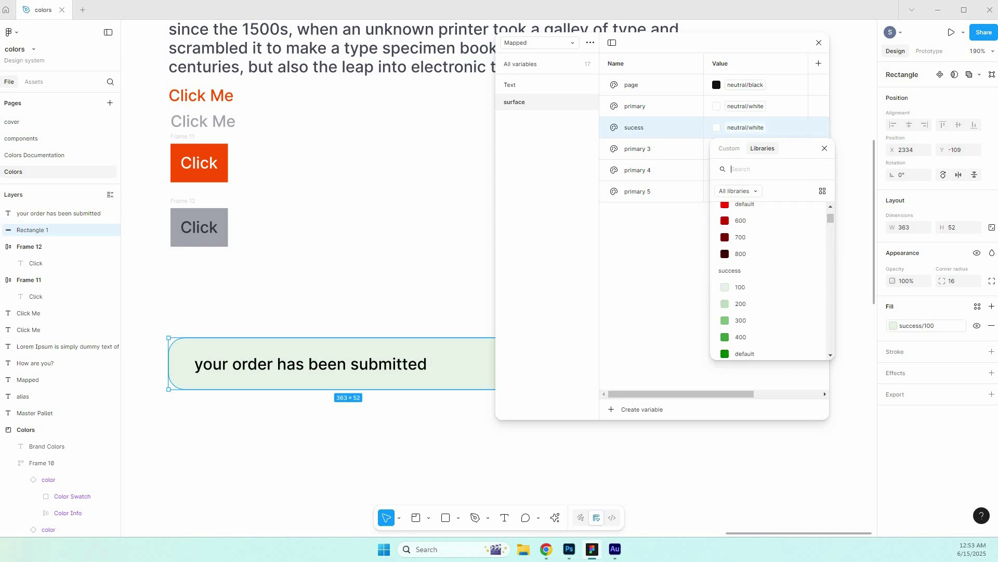
pyautogui.click(741, 287)
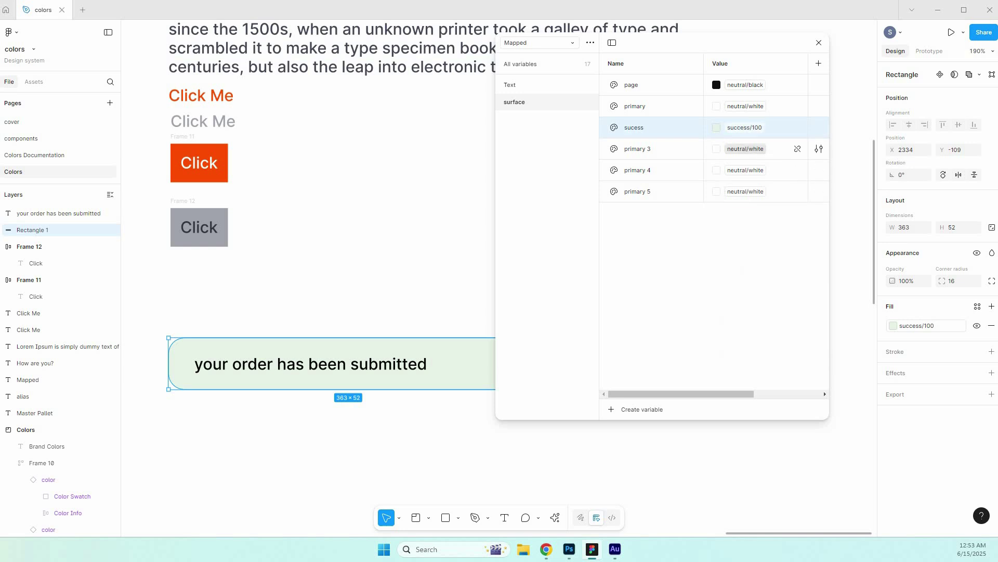
# Rename the primary 3 variable as error and link it to the error/100 alias.
pyautogui.doubleClick(637, 149)
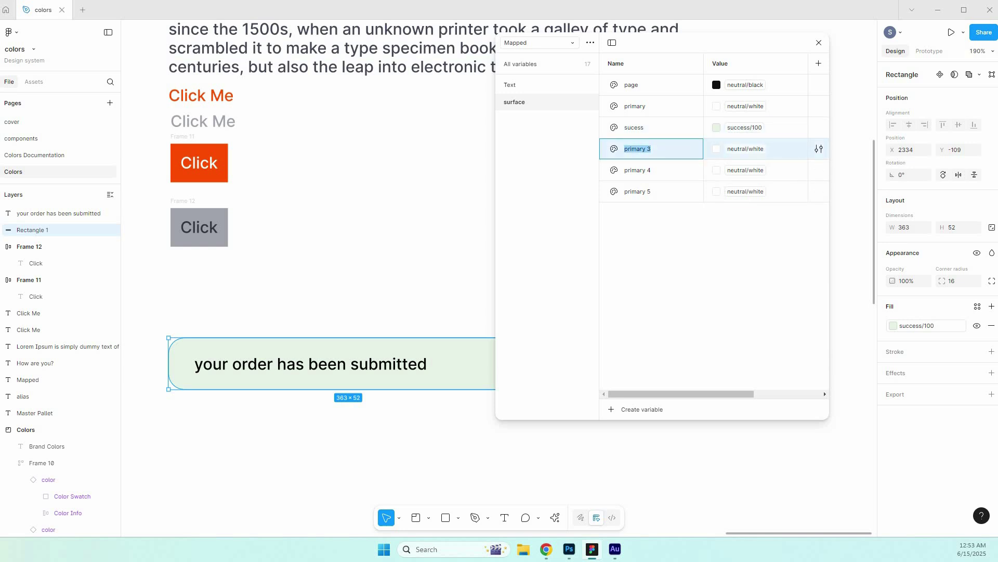
pyautogui.write('error')
pyautogui.press('Return')
pyautogui.click(745, 148)
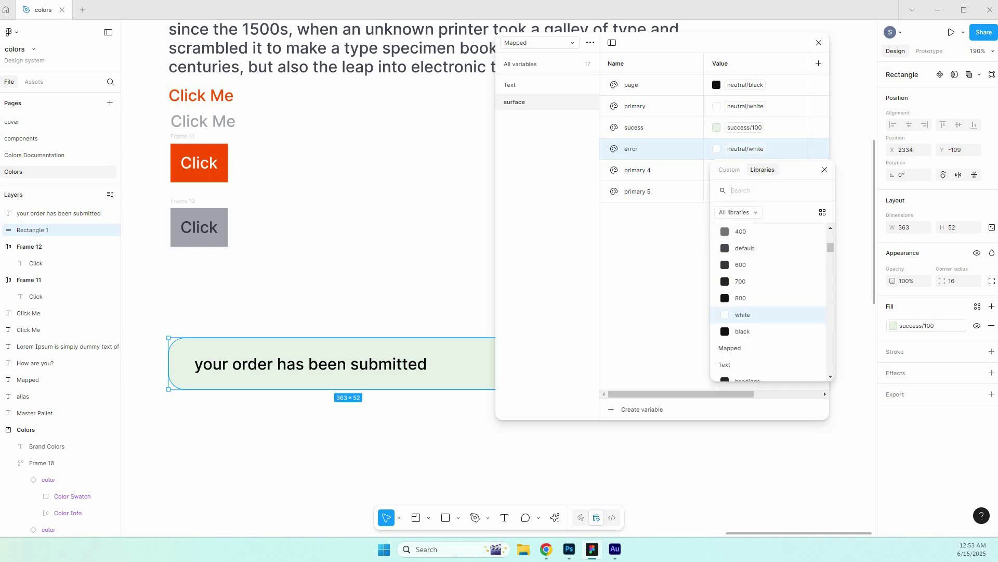
pyautogui.write('wrro')
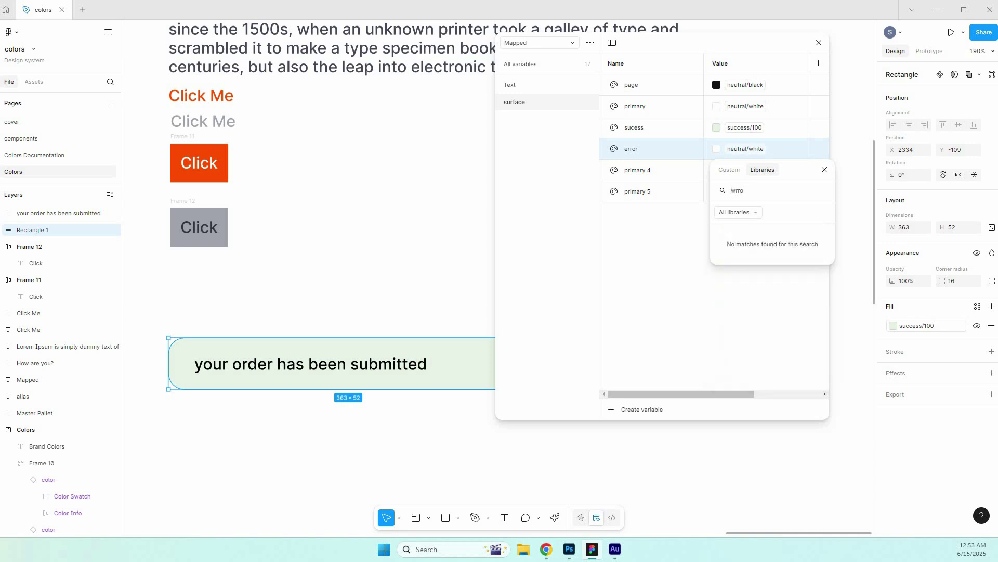
pyautogui.press('BackSpace')
pyautogui.press('BackSpace')
pyautogui.press('BackSpace')
pyautogui.write('error')
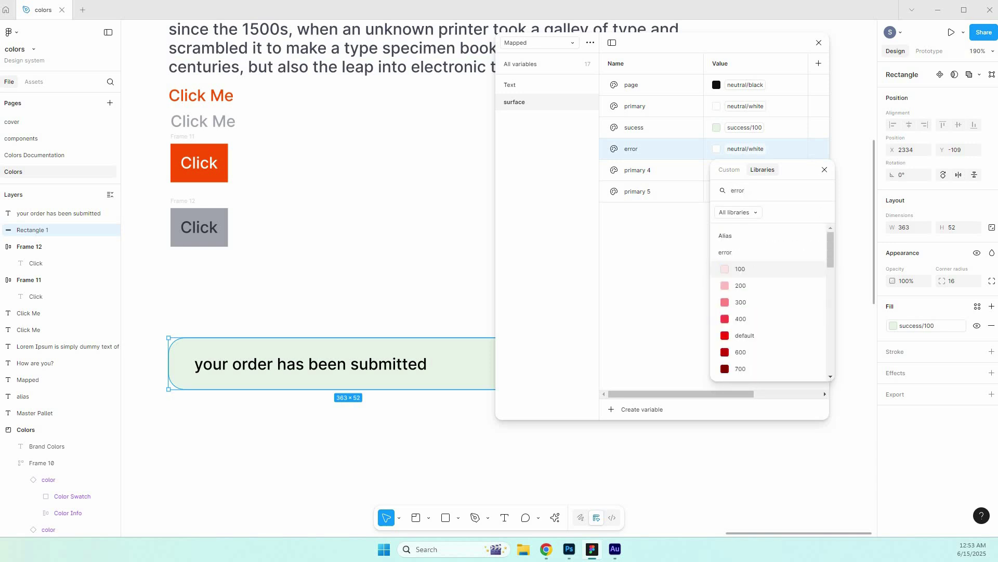
pyautogui.click(741, 269)
# Rename the primary 4 variable as warning and link it to the warning/100 alias.
pyautogui.click(638, 171)
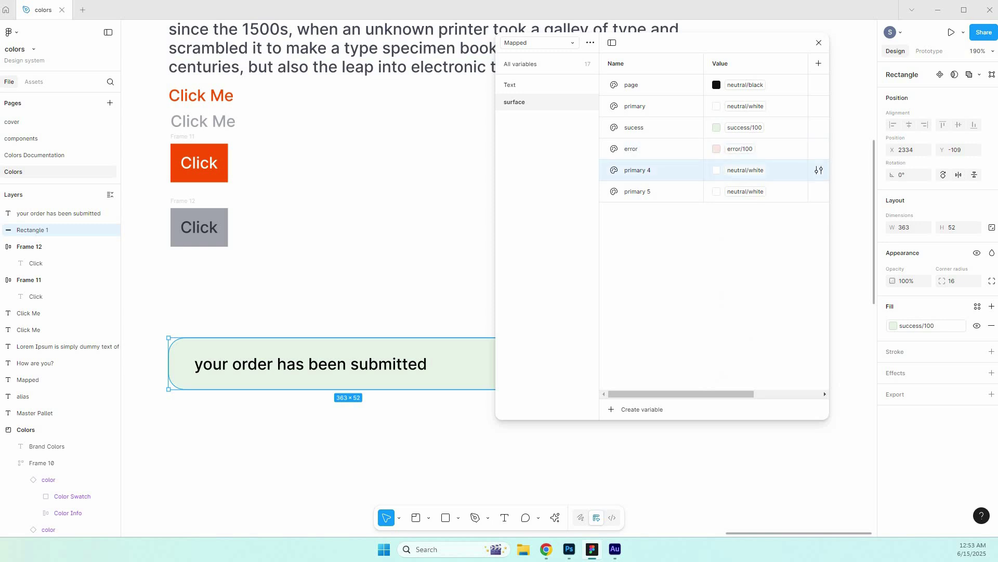
pyautogui.press('Return')
pyautogui.write('warning')
pyautogui.press('Return')
pyautogui.click(745, 170)
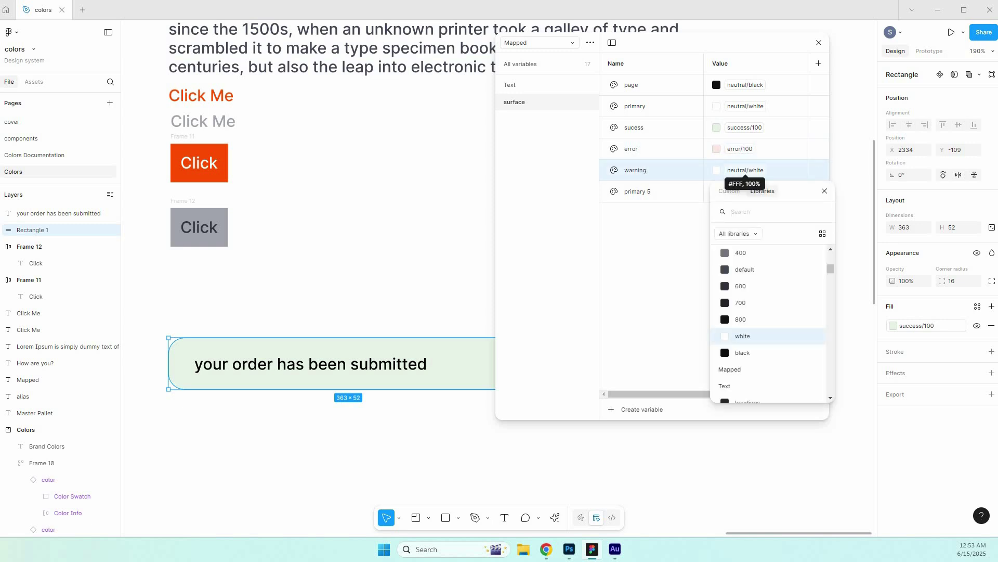
pyautogui.write('war')
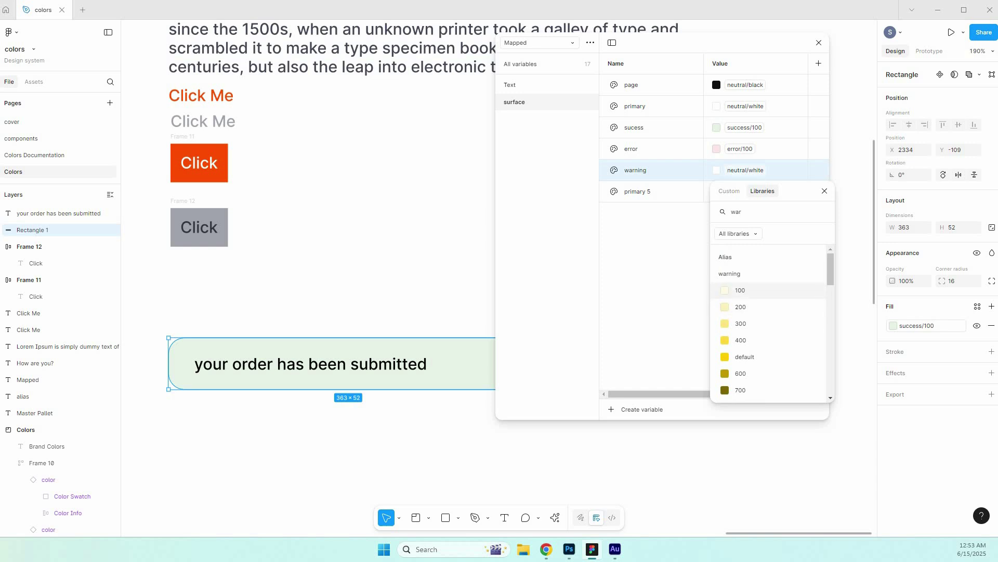
pyautogui.click(740, 290)
# Rename the primary 5 variable as information and link it to the information/100 alias.
pyautogui.doubleClick(638, 192)
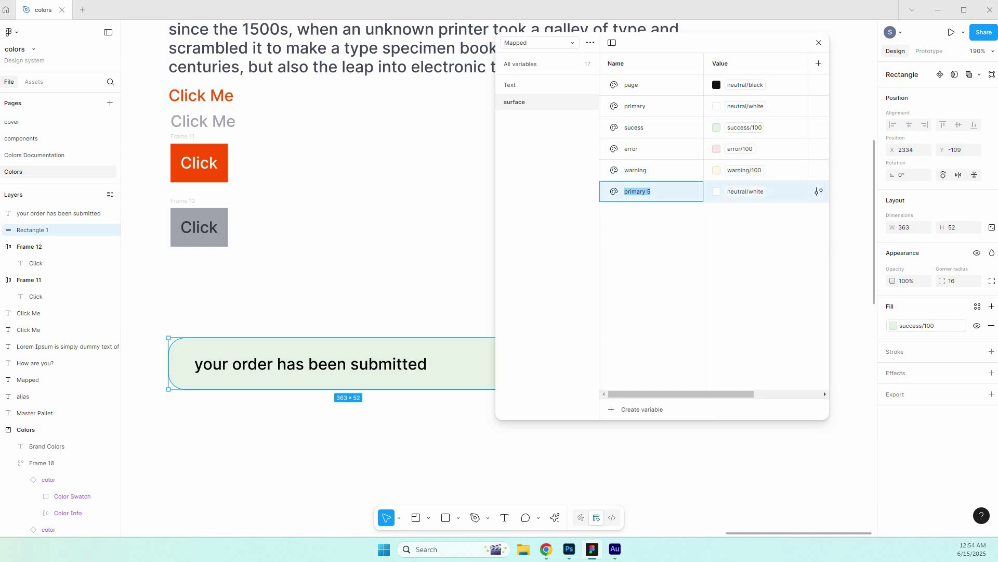
pyautogui.write('information')
pyautogui.press('Return')
pyautogui.click(746, 192)
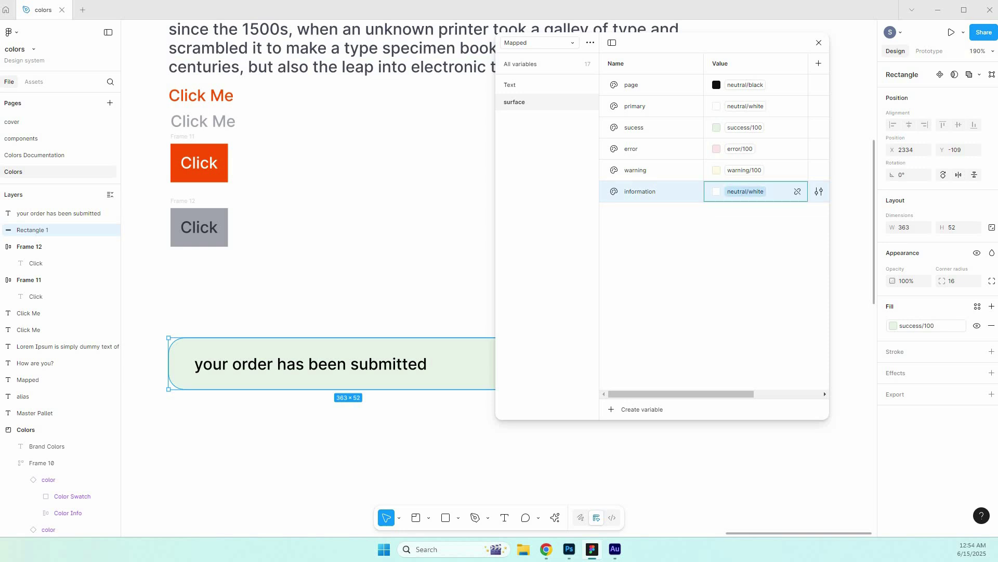
pyautogui.write('informa')
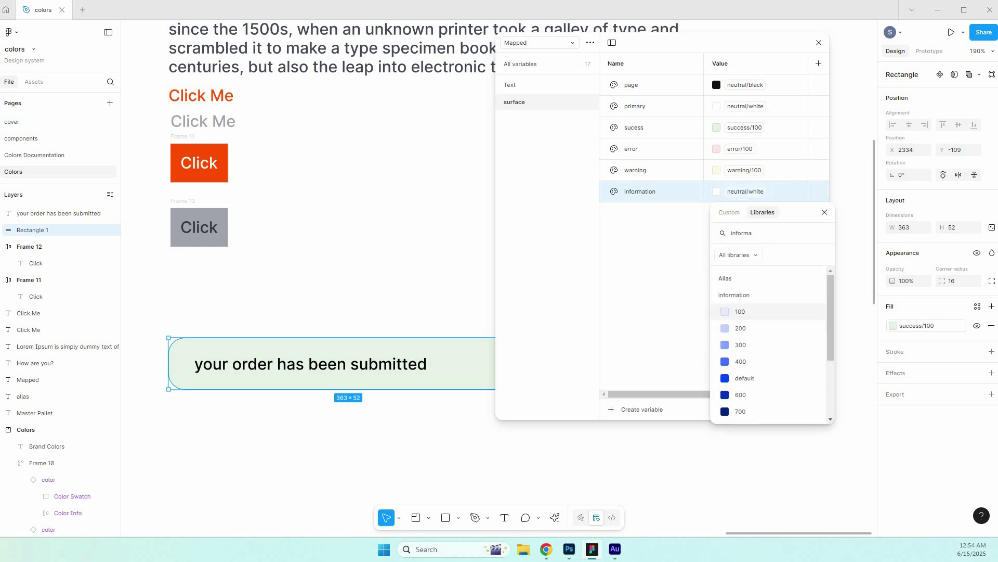
pyautogui.press('Down')
pyautogui.press('Up')
pyautogui.press('Return')
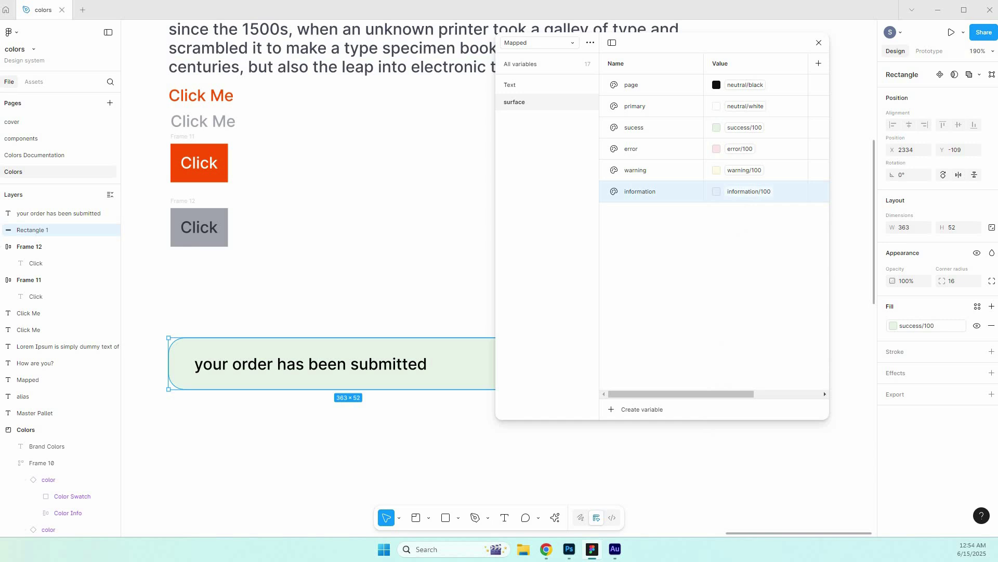
# Select Frame 11, the frame of the orange Click button.
pyautogui.hotkey('alt', 'Tab')
pyautogui.hotkey('alt', 'Tab')
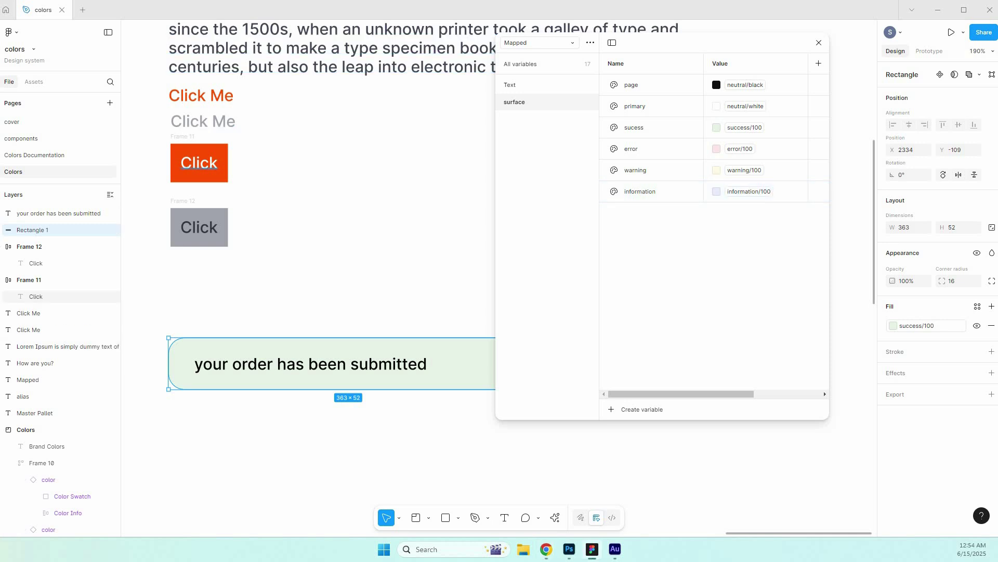
pyautogui.click(200, 163)
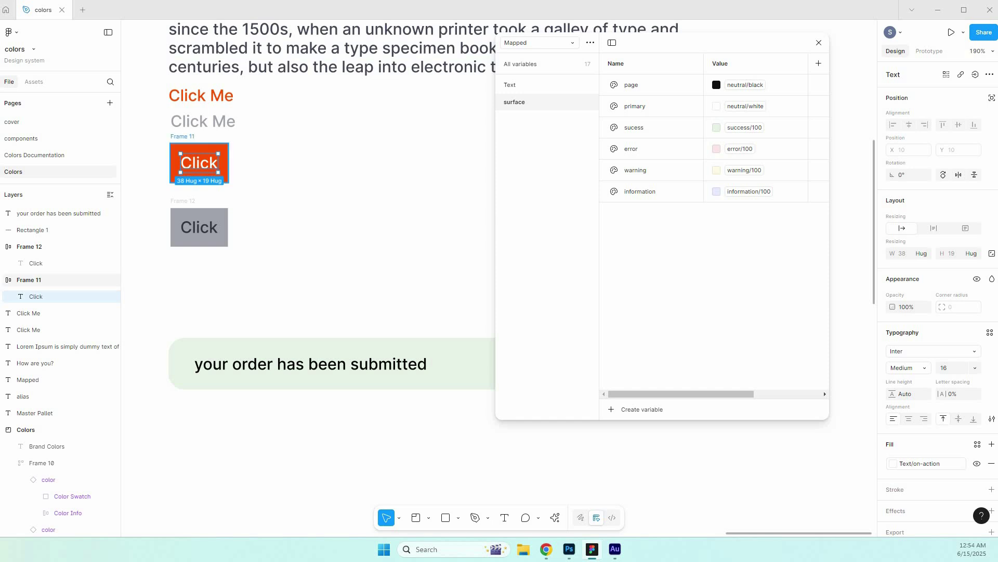
pyautogui.click(31, 280)
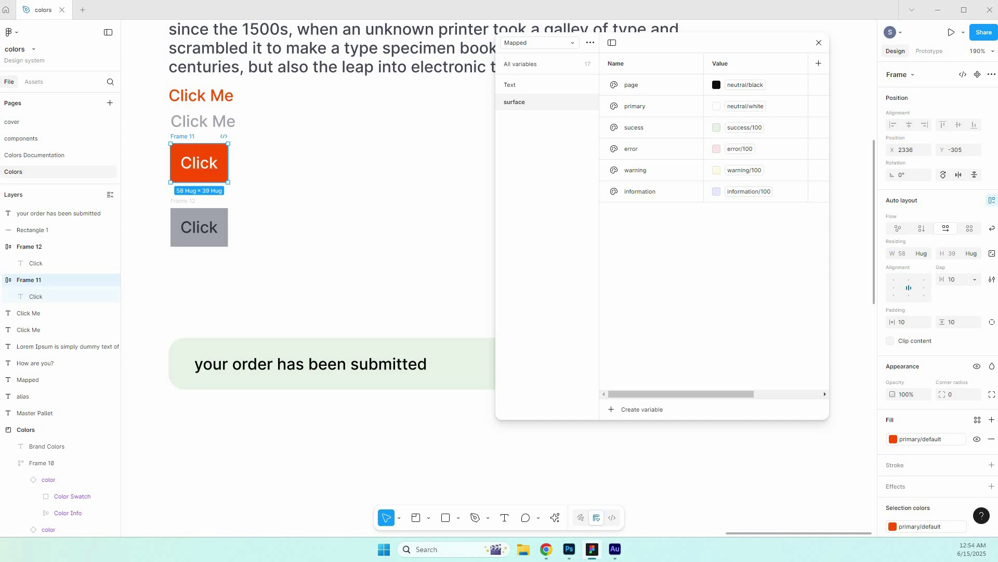
# Duplicate the surface group's information variable, name the copy action and link it to the primary/default alias.
pyautogui.click(819, 192)
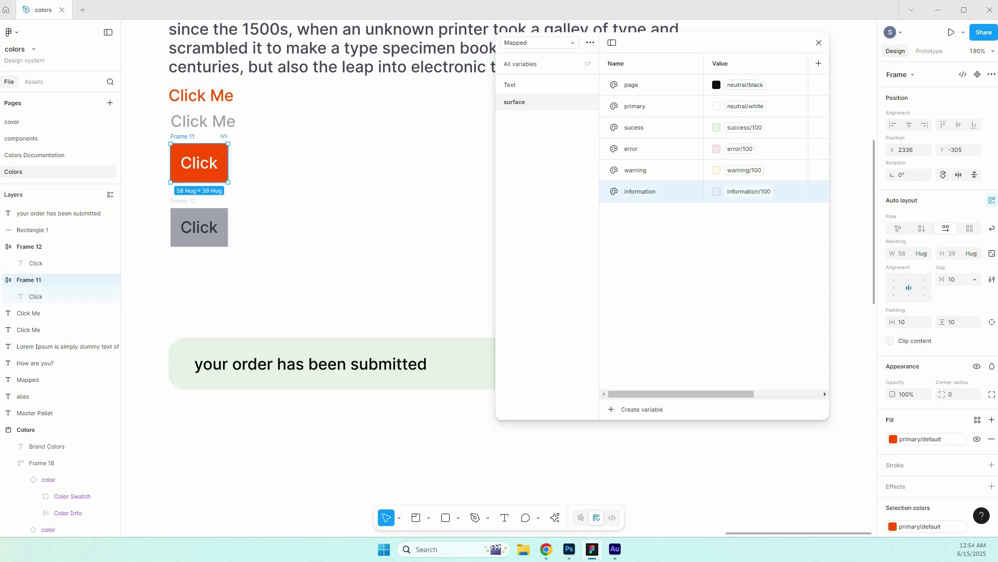
pyautogui.hotkey('ctrl', 'd')
pyautogui.write('action')
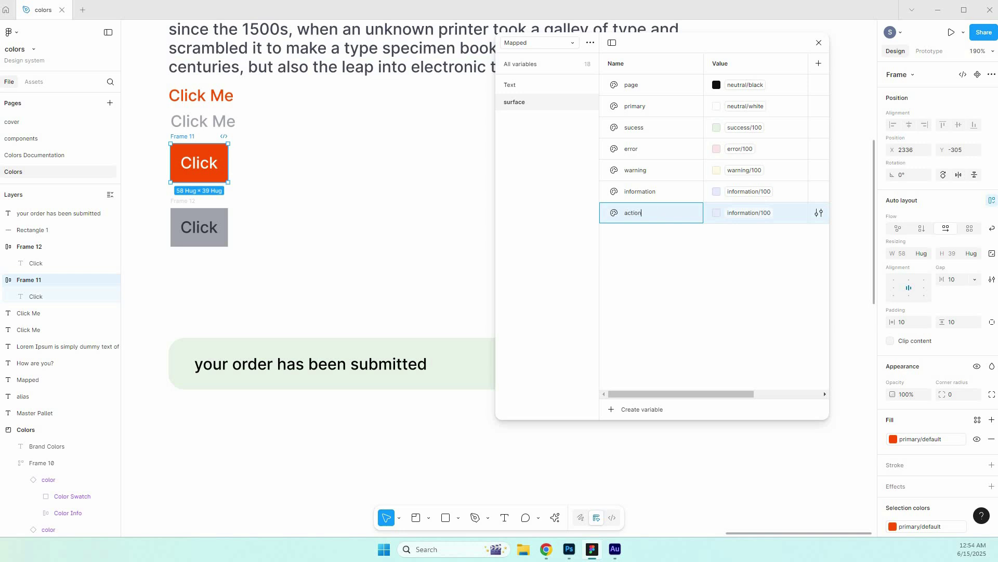
pyautogui.press('Return')
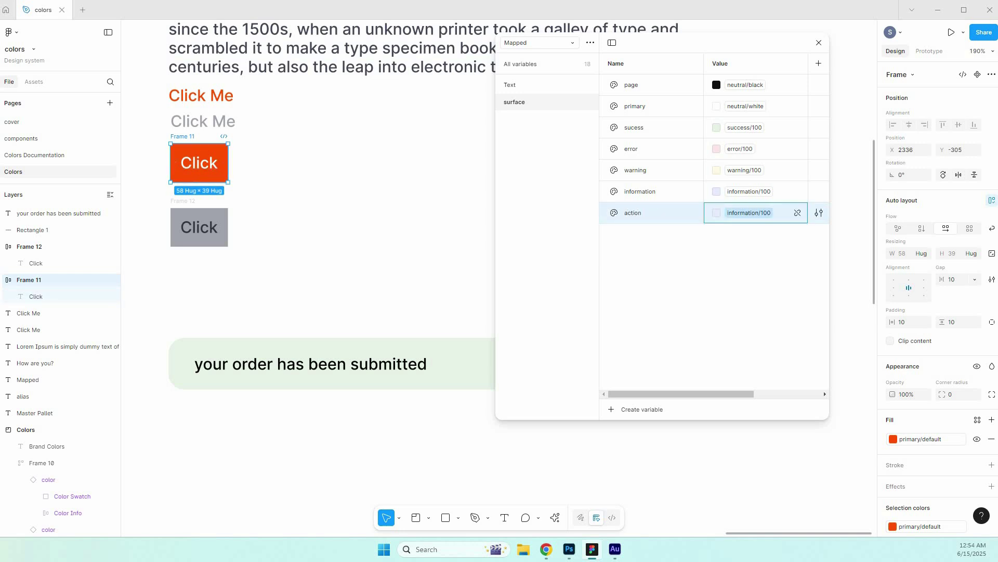
pyautogui.click(748, 213)
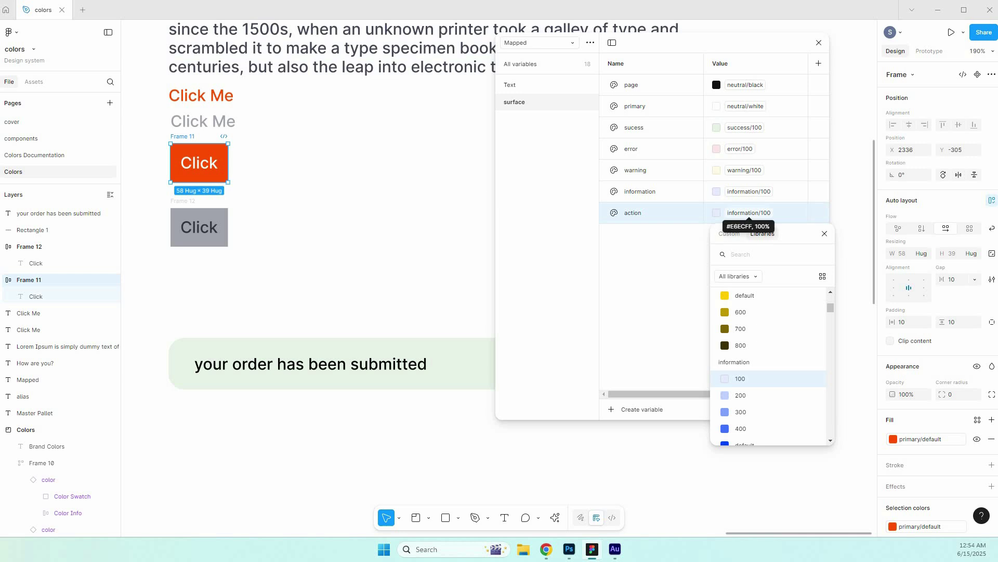
pyautogui.write('prima')
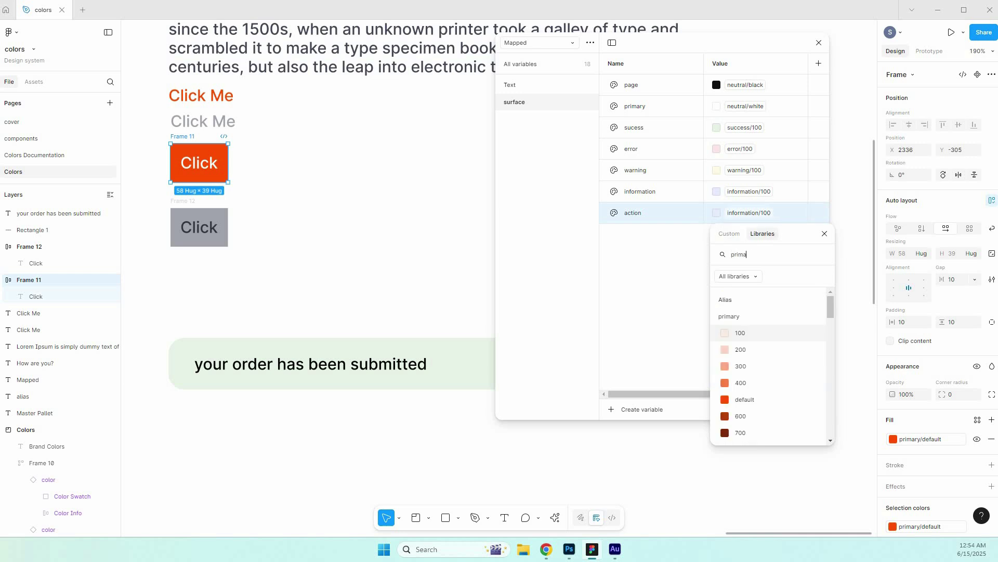
pyautogui.click(745, 399)
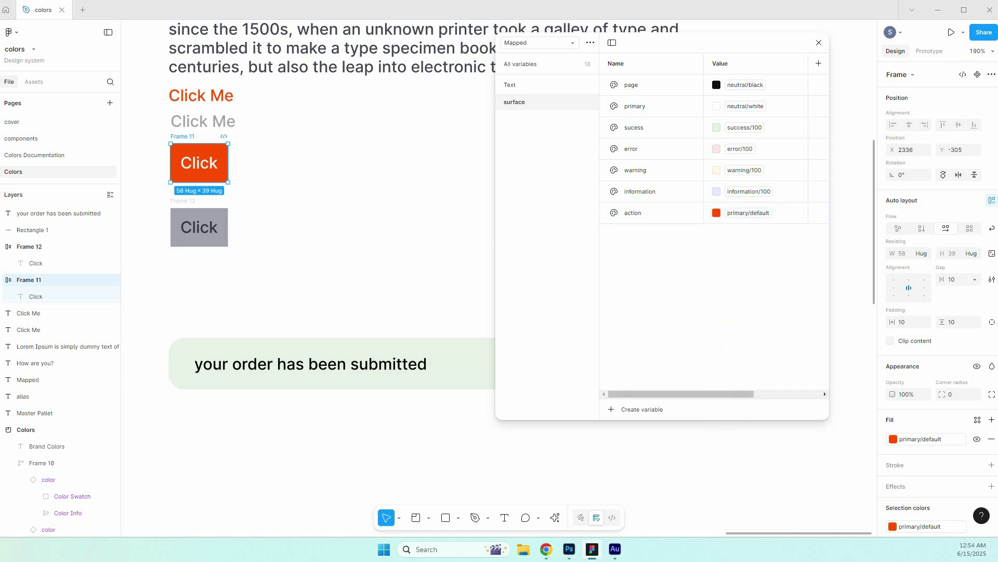
# Duplicate the surface group's action variable with its default name, and duplicate the orange Click button frame on the canvas.
pyautogui.hotkey('ctrl', 'd')
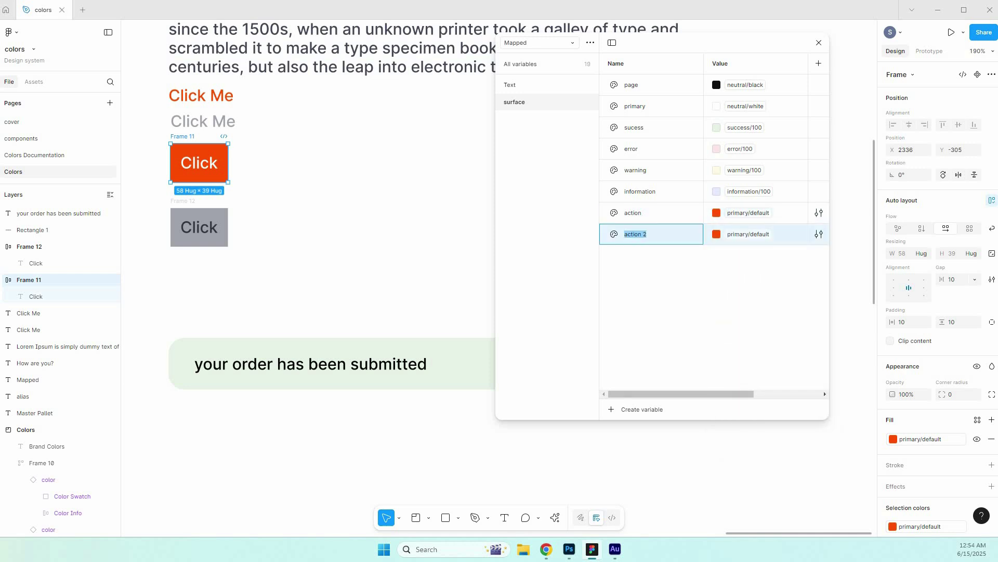
pyautogui.press('Return')
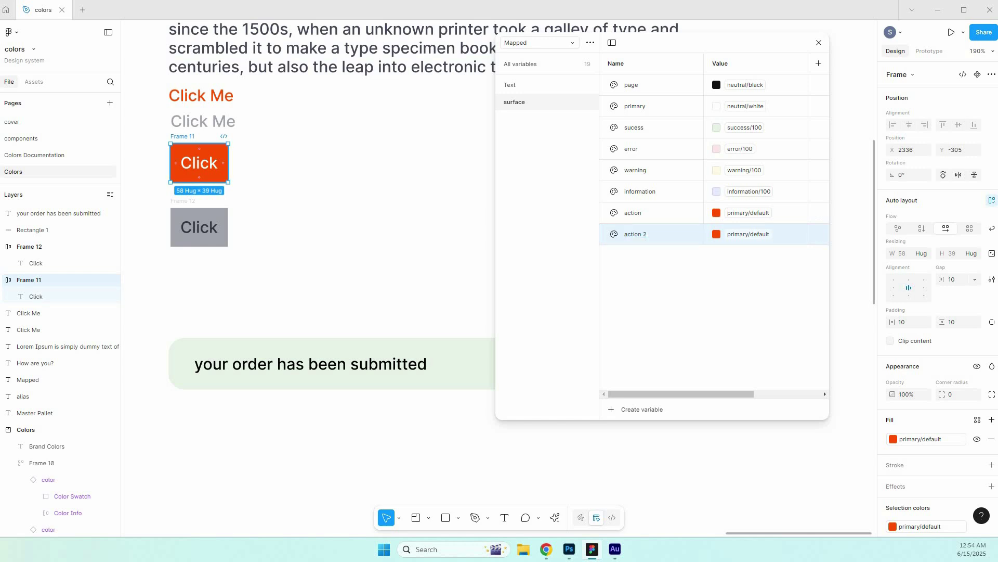
pyautogui.hotkey('ctrl', 'd')
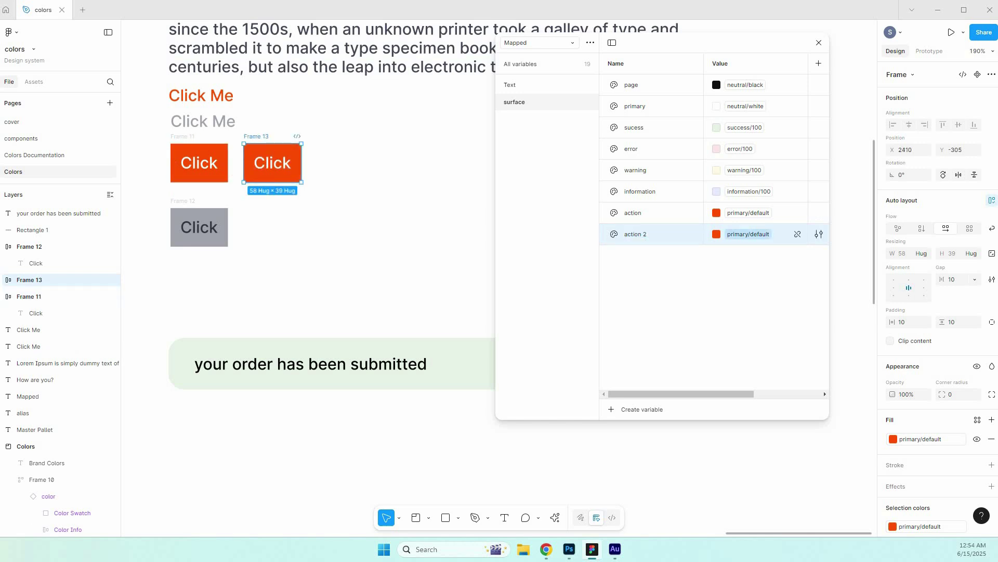
# Rename the action 2 variable as action-hover and link it to the primary/600 alias.
pyautogui.doubleClick(635, 234)
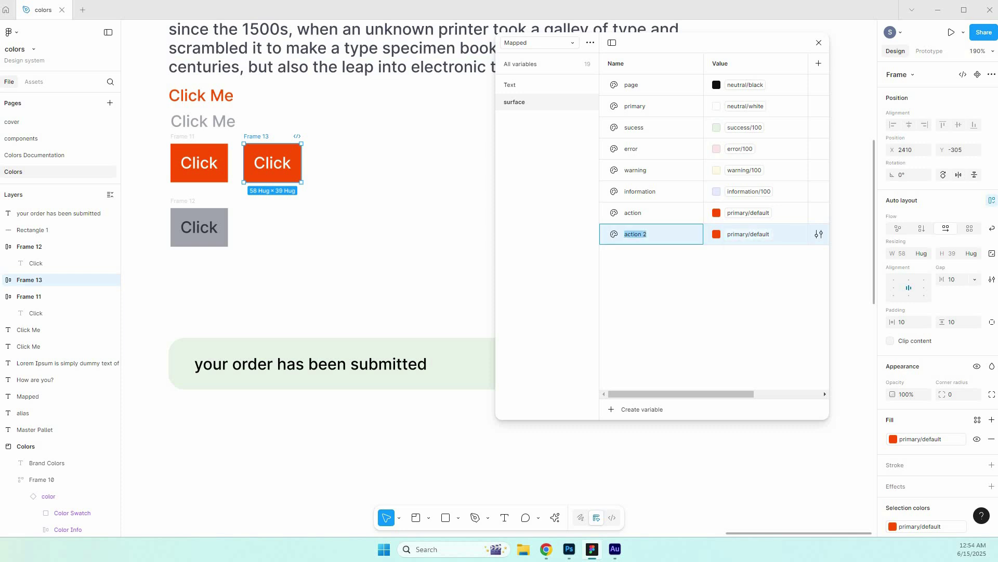
pyautogui.click(647, 234)
pyautogui.press('BackSpace')
pyautogui.write('-hover')
pyautogui.press('Return')
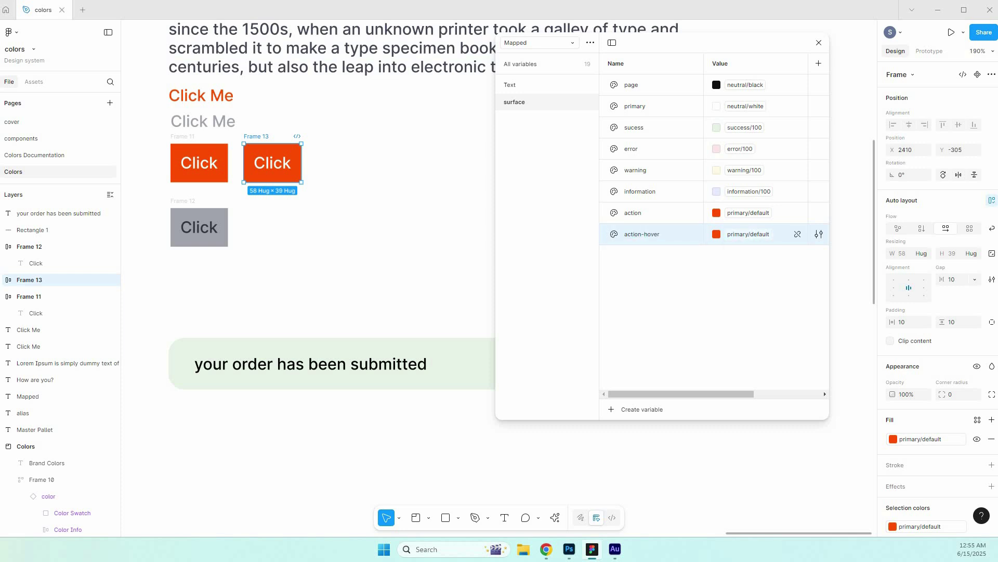
pyautogui.click(748, 234)
pyautogui.click(744, 416)
# Apply the surface group's action-hover variable as the fill of the duplicated Click button, then deselect it.
pyautogui.click(893, 439)
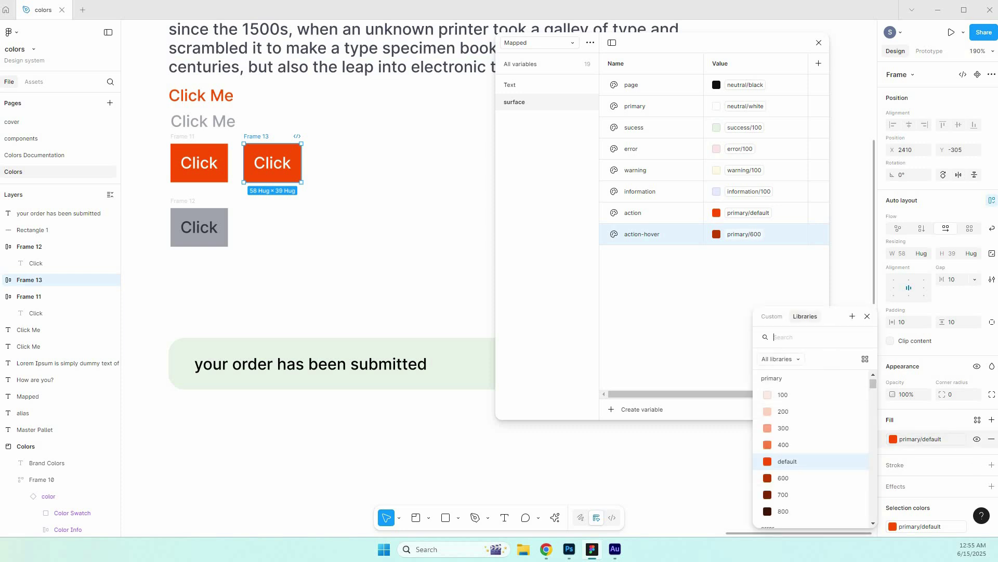
pyautogui.write('action')
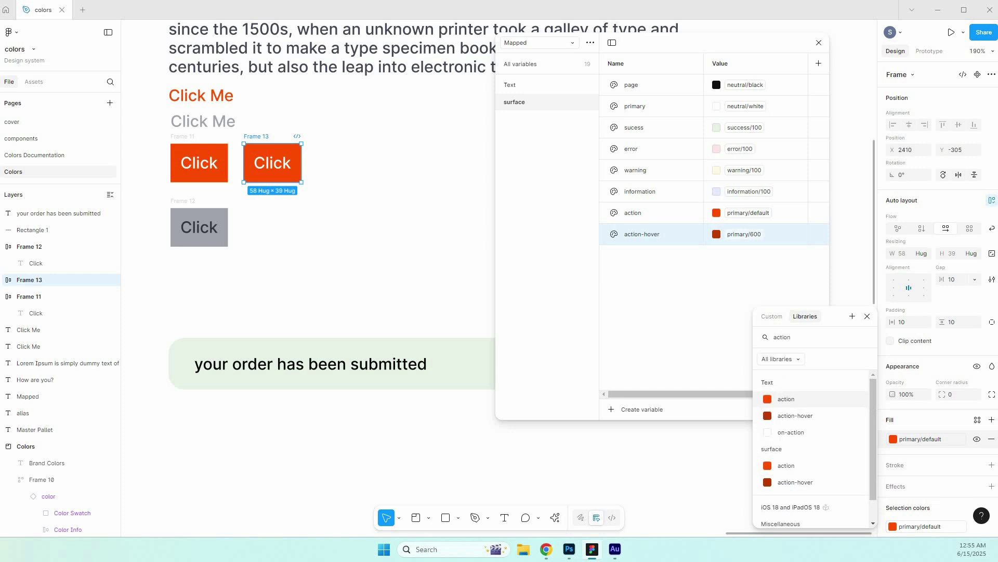
pyautogui.press('Down')
pyautogui.press('Down')
pyautogui.press('Down')
pyautogui.press('Down')
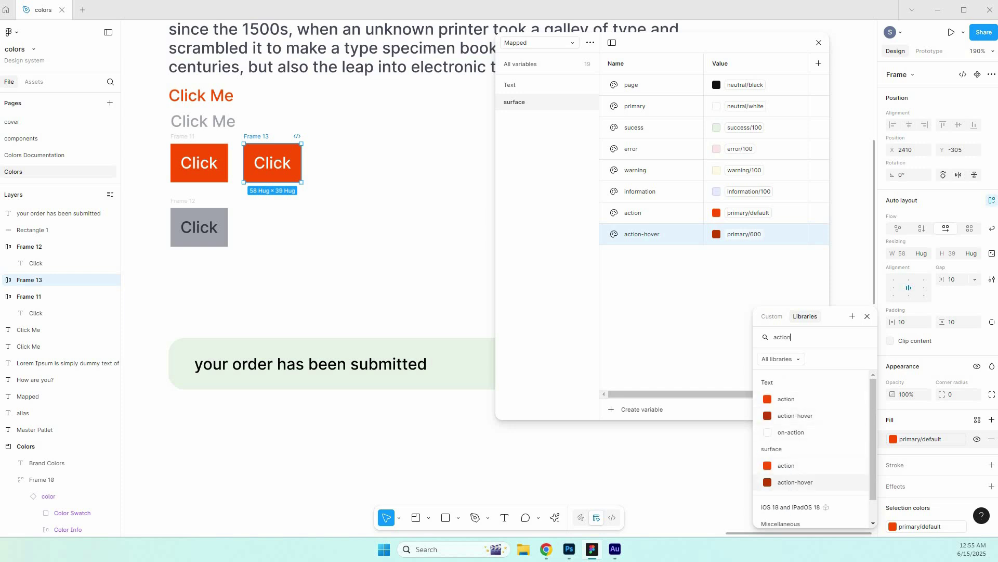
pyautogui.press('Return')
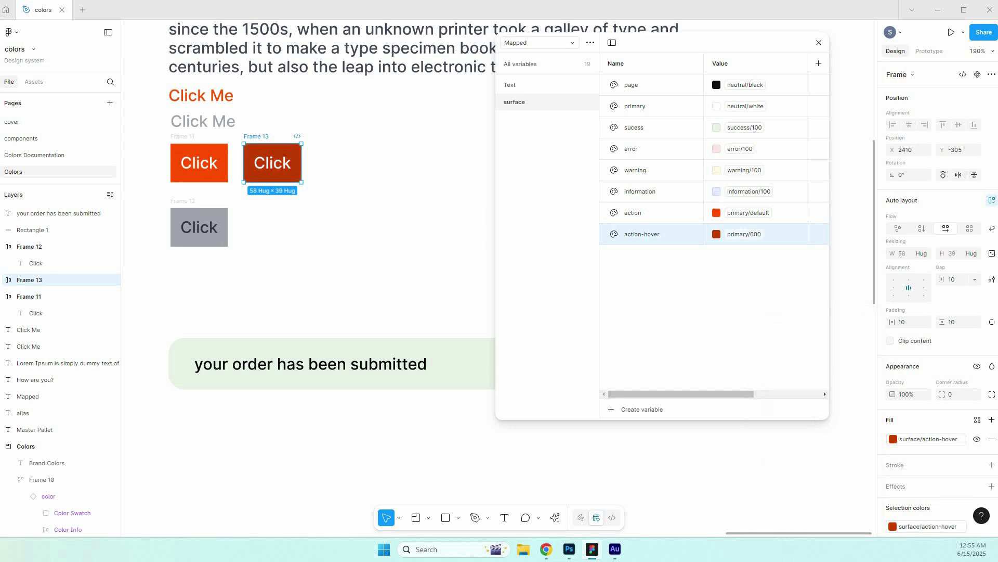
pyautogui.press('Escape')
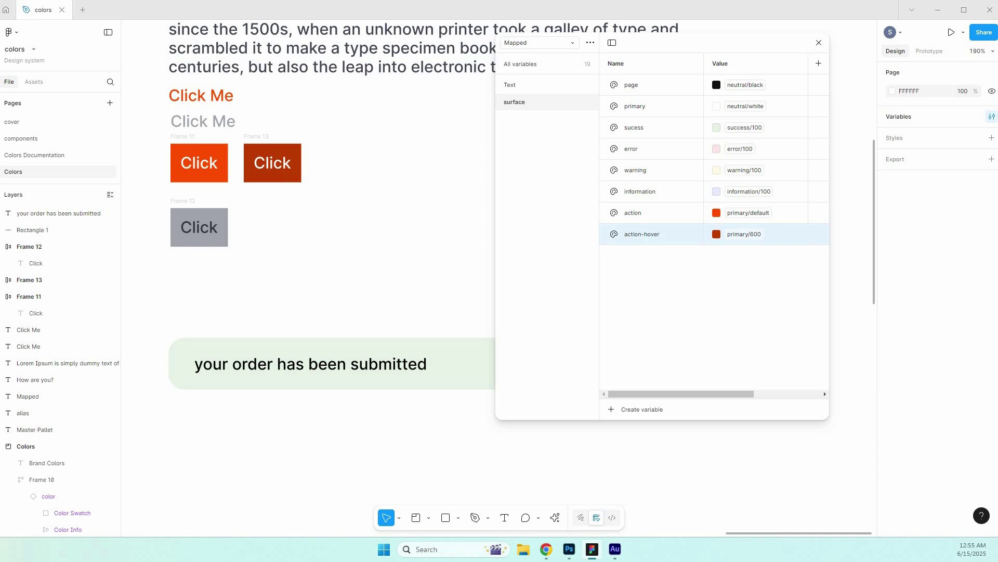
# Create a new color variable named Icon/primary in the Mapped collection, starting from the list of all variables.
pyautogui.click(535, 84)
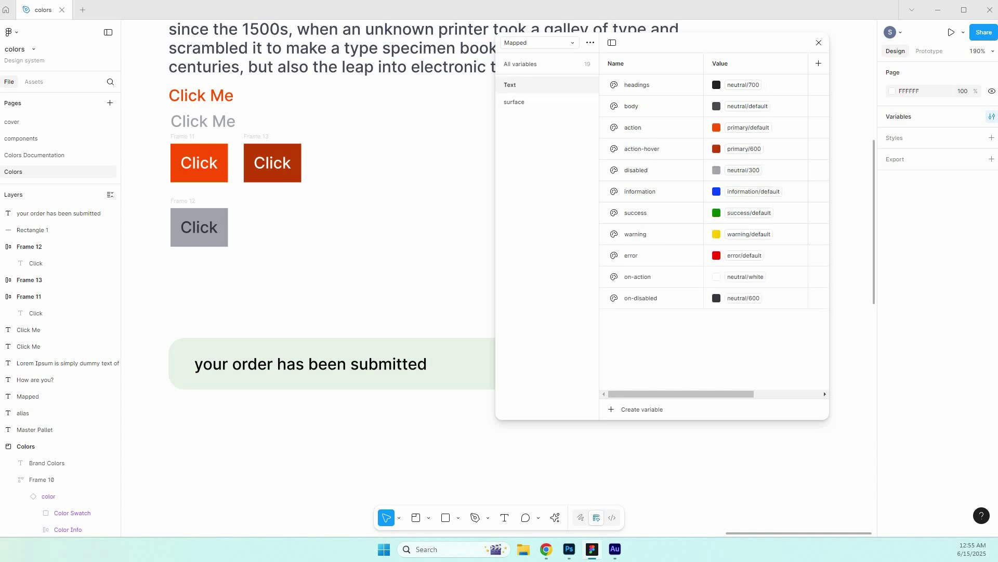
pyautogui.click(534, 102)
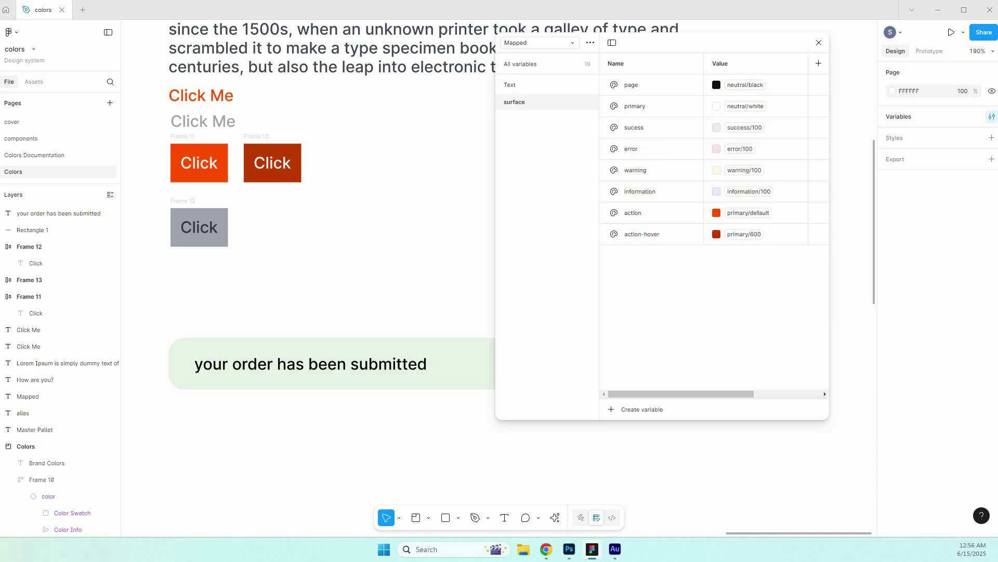
pyautogui.click(534, 64)
pyautogui.click(642, 409)
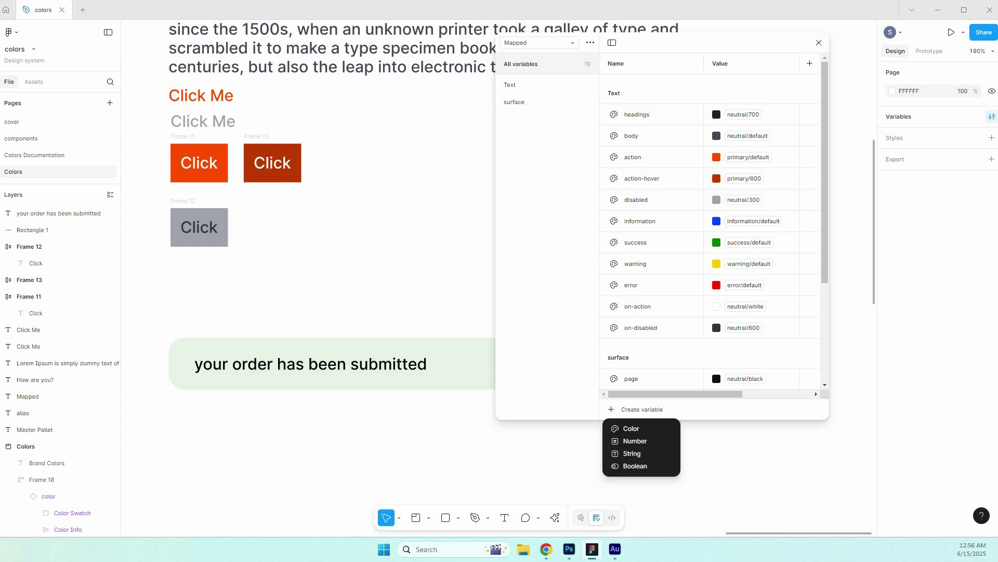
pyautogui.click(631, 428)
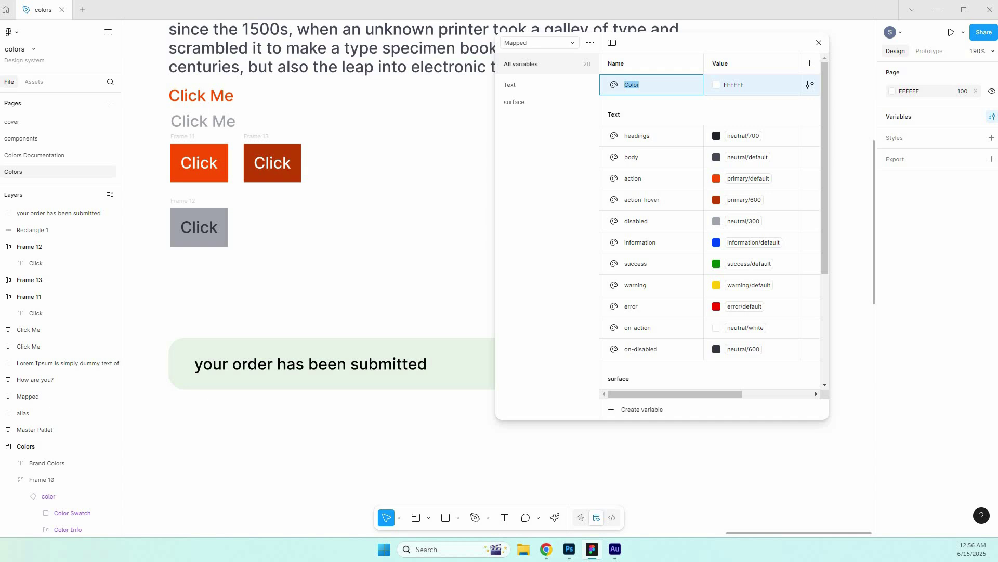
pyautogui.write('icon/')
pyautogui.hotkey('ctrl', 'z')
pyautogui.write('Icon/primary')
pyautogui.press('Return')
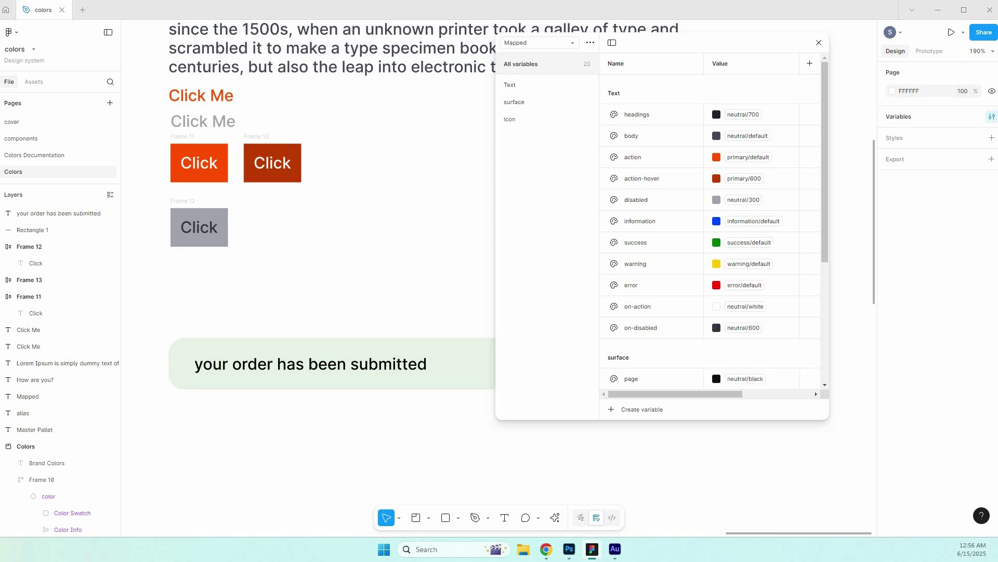
# Link the Icon group's primary variable to the neutral/default alias.
pyautogui.scroll(-4, 810, 286)
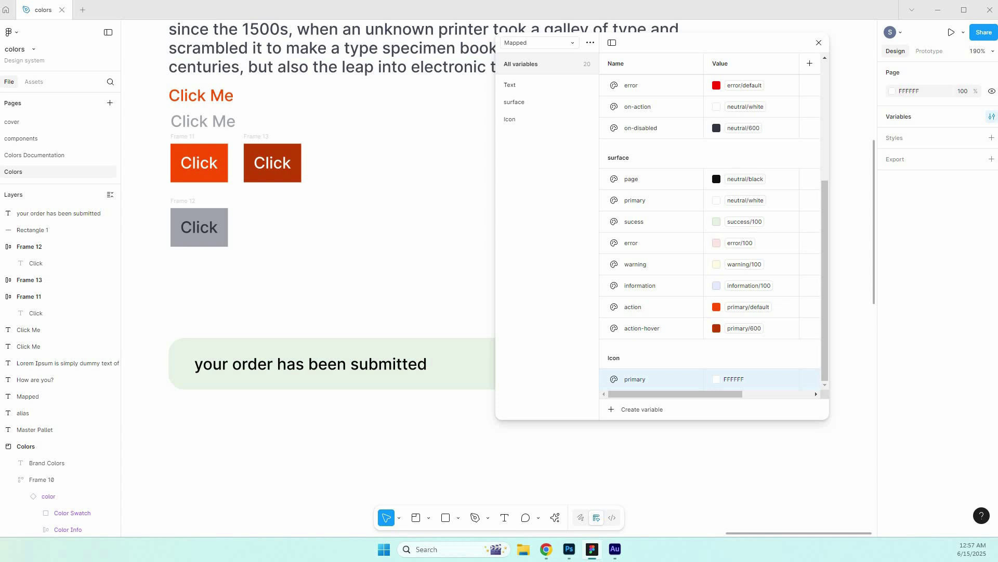
pyautogui.rightClick(745, 382)
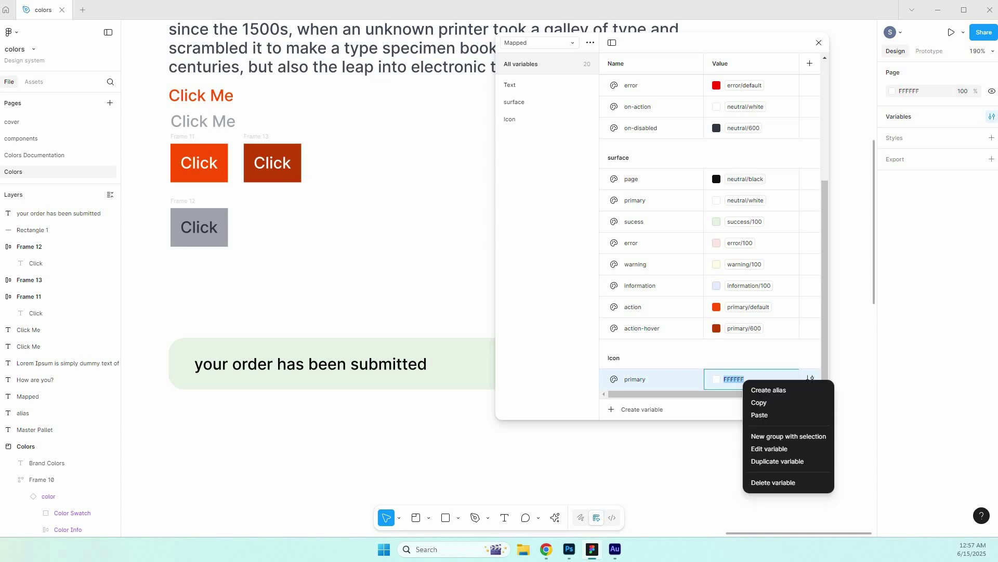
pyautogui.click(769, 390)
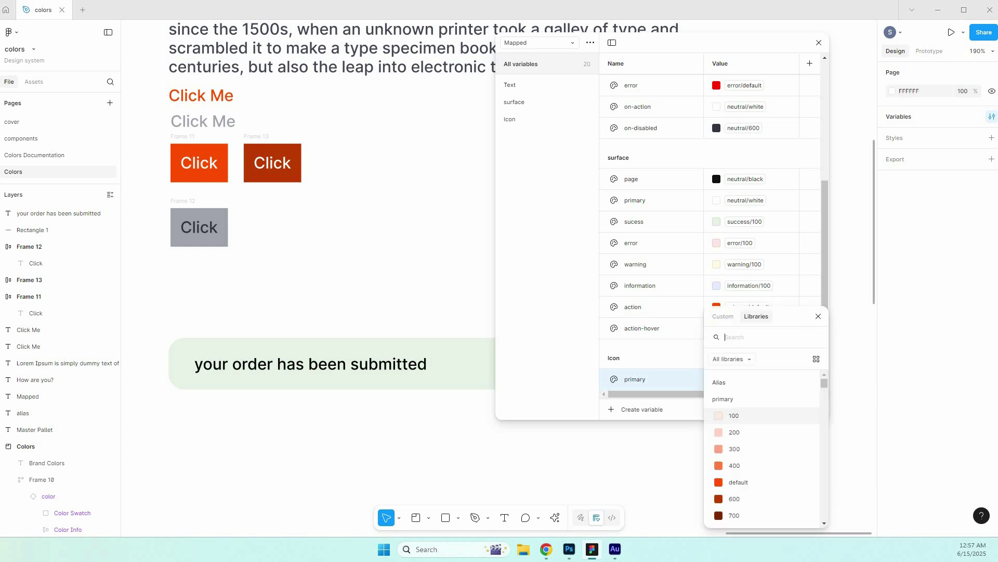
pyautogui.write('nea')
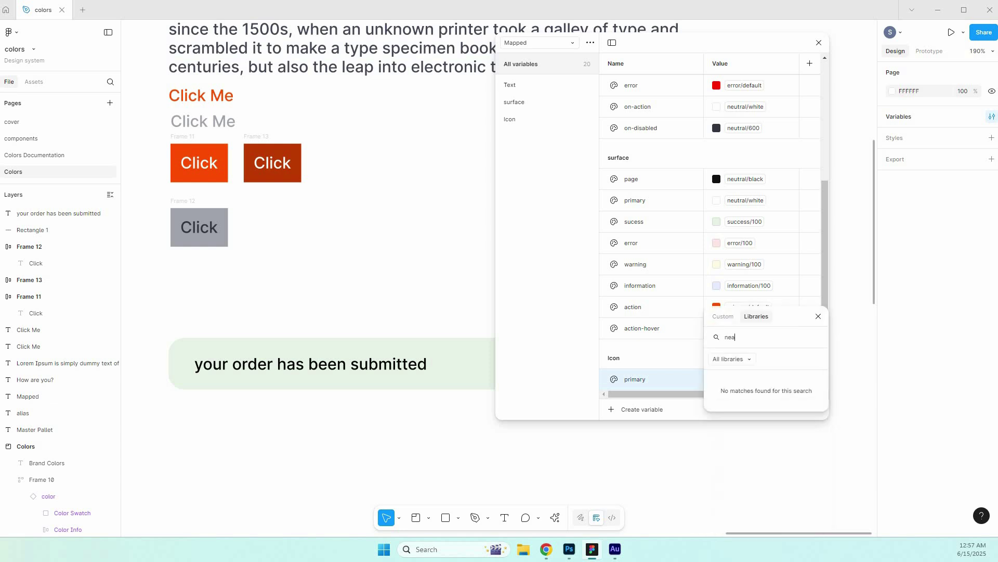
pyautogui.press('BackSpace')
pyautogui.write('utr')
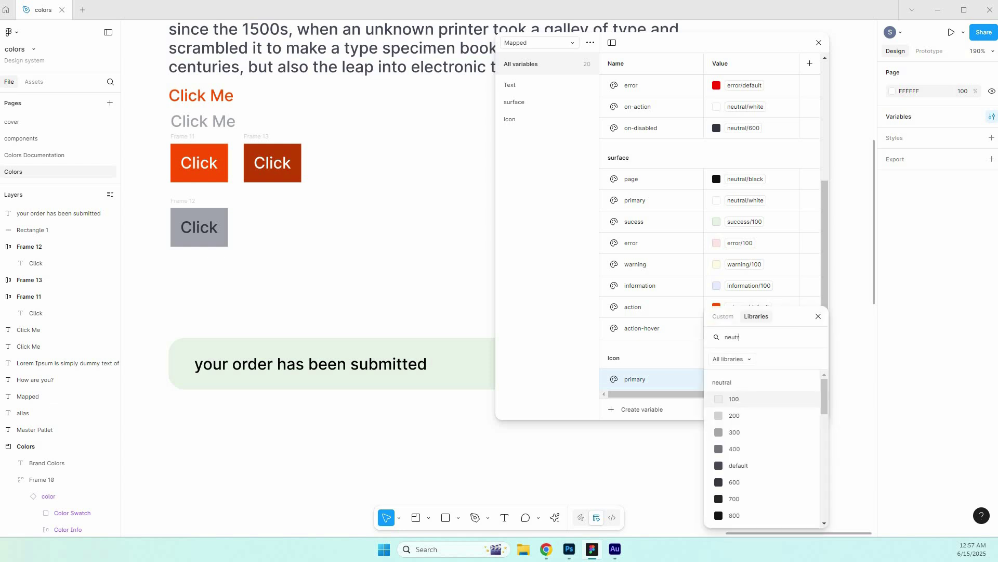
pyautogui.click(739, 466)
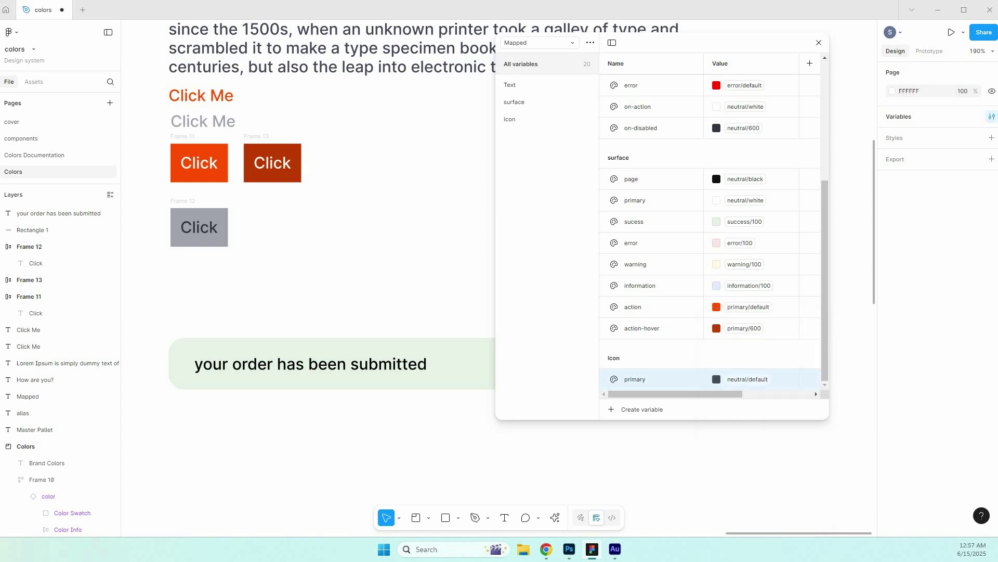
# Show only the Icon group and duplicate its primary variable four times.
pyautogui.click(510, 119)
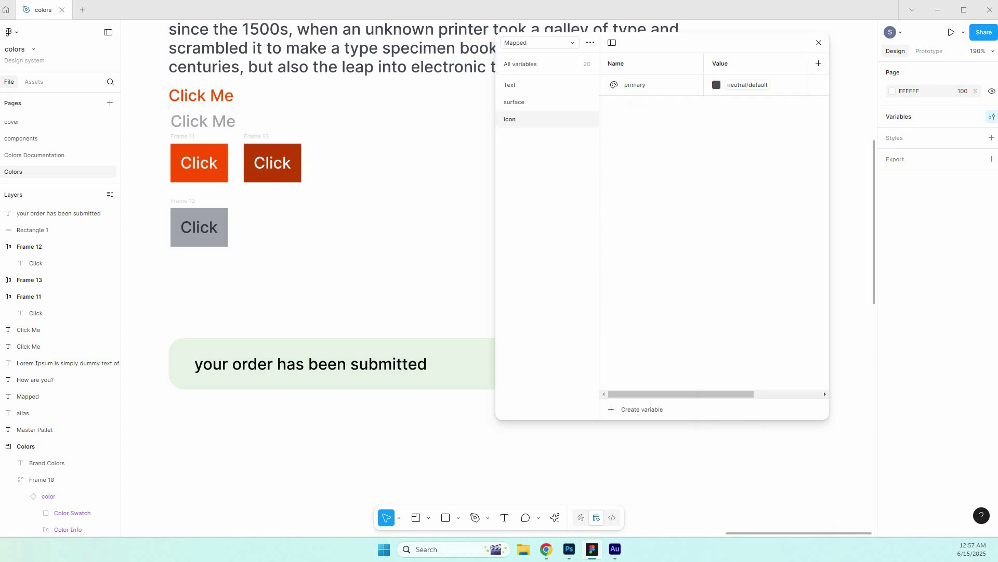
pyautogui.click(636, 85)
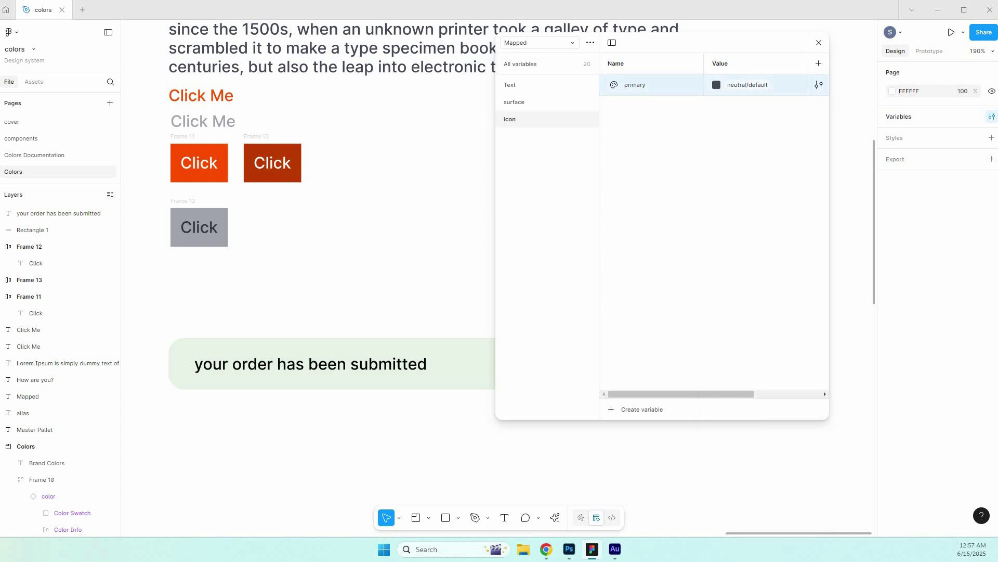
pyautogui.hotkey('ctrl', 'd')
pyautogui.hotkey('ctrl', 'd')
pyautogui.hotkey('ctrl', 'd')
pyautogui.hotkey('ctrl', 'd')
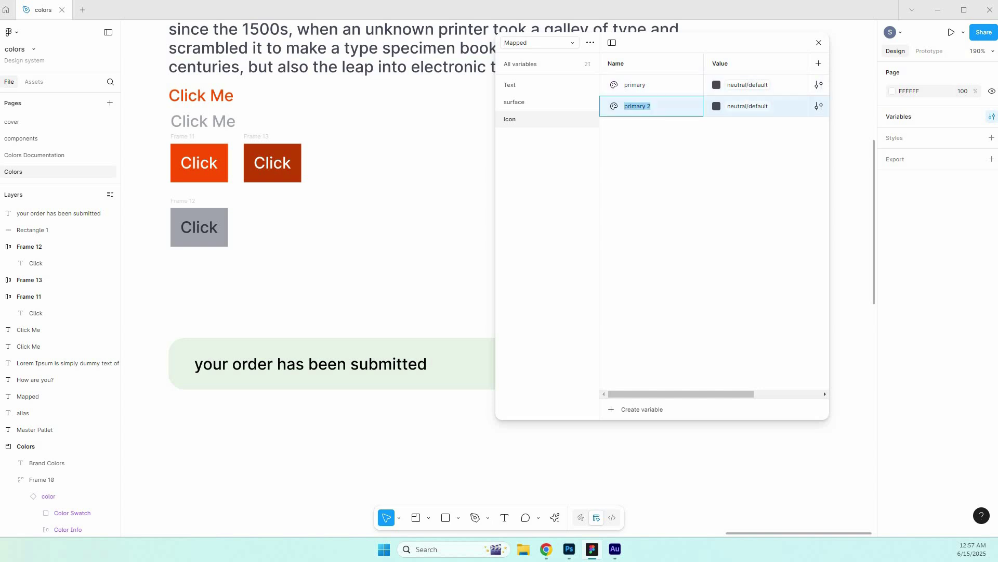
# Rename the Icon group's primary 2 variable as action and link it to the primary/default alias.
pyautogui.doubleClick(638, 106)
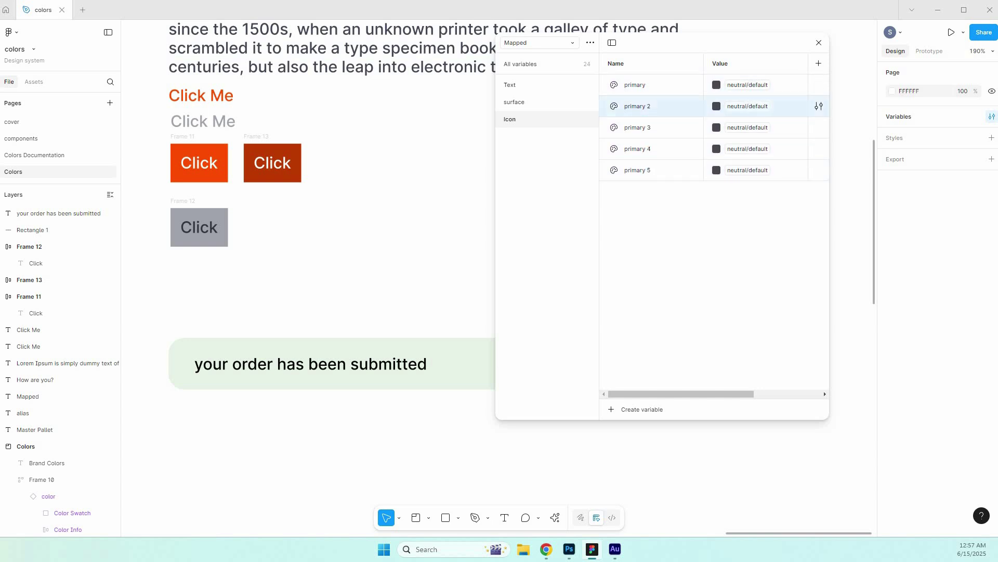
pyautogui.write('action')
pyautogui.press('Return')
pyautogui.click(747, 106)
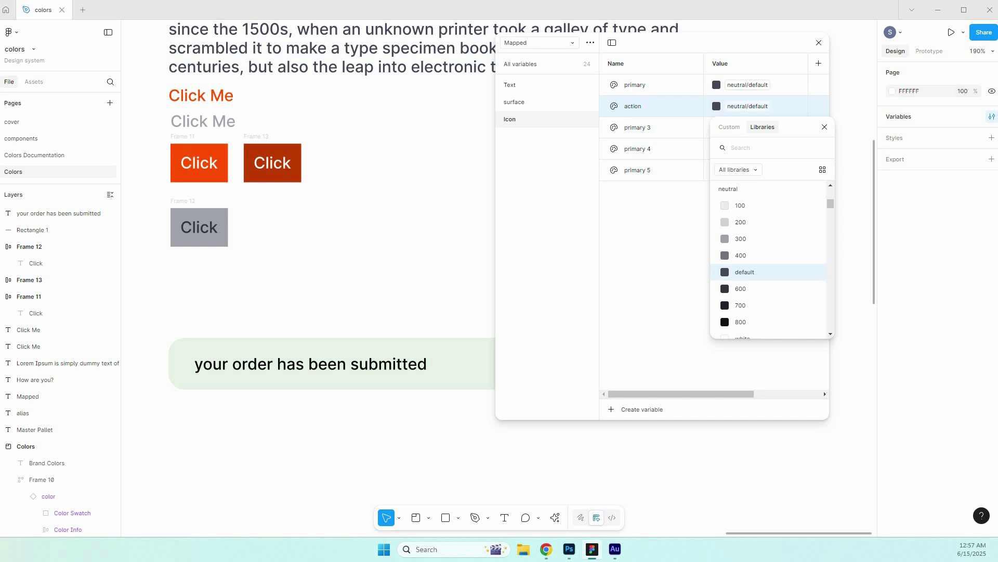
pyautogui.write('prima')
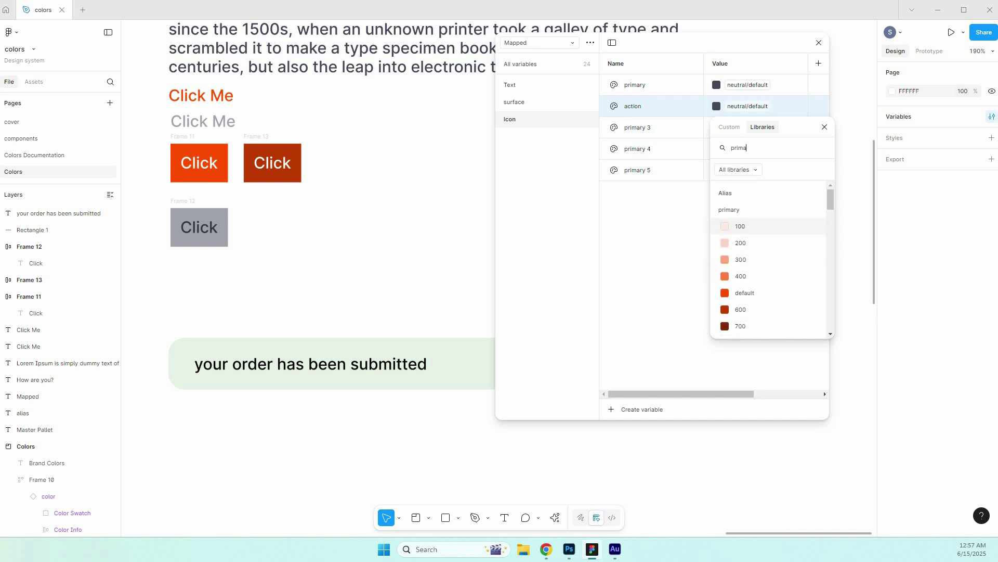
pyautogui.click(745, 281)
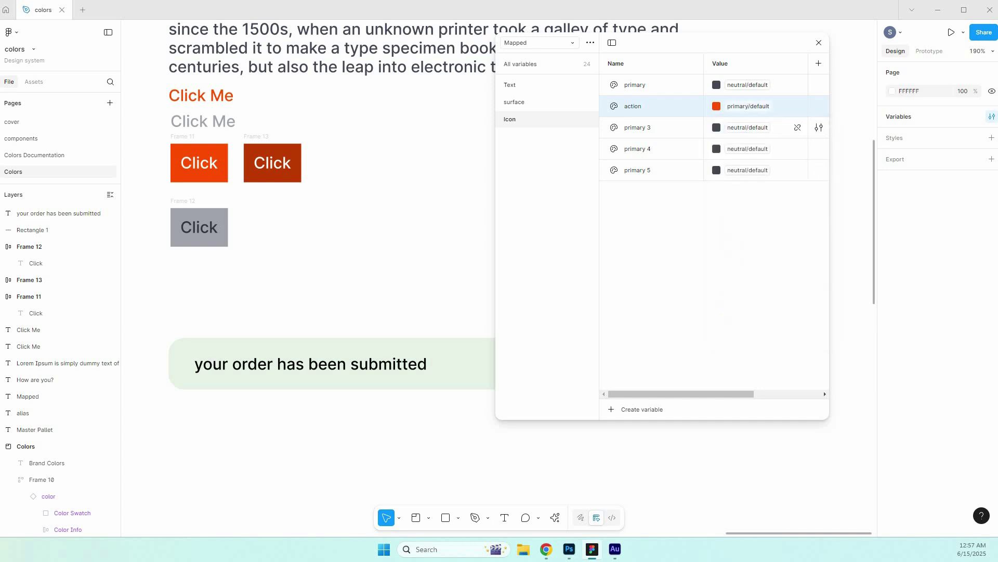
# Rename the Icon group's primary 3 variable as action-hover and link it to the primary/600 alias.
pyautogui.doubleClick(638, 127)
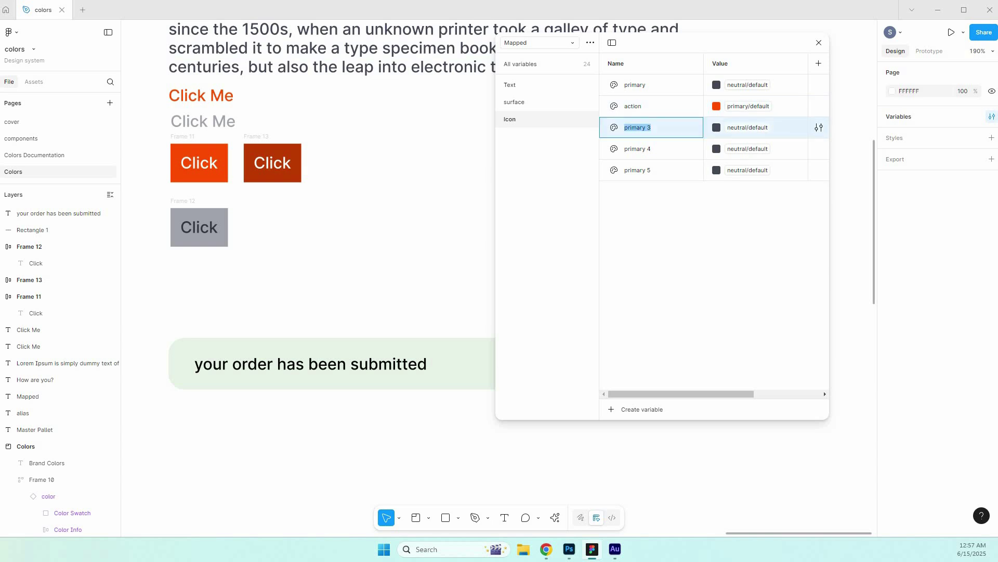
pyautogui.write('action-hover')
pyautogui.press('Return')
pyautogui.click(747, 127)
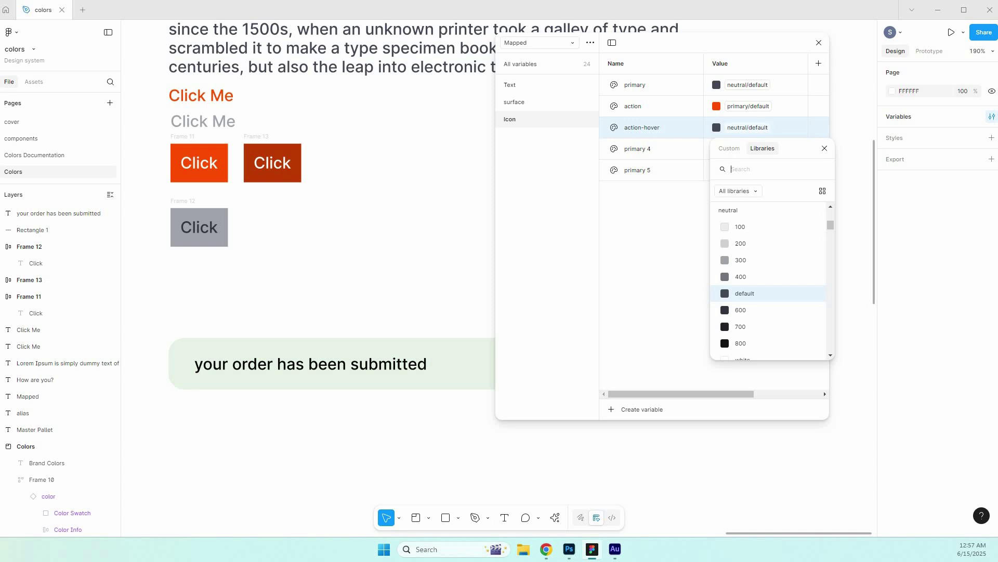
pyautogui.write('prima')
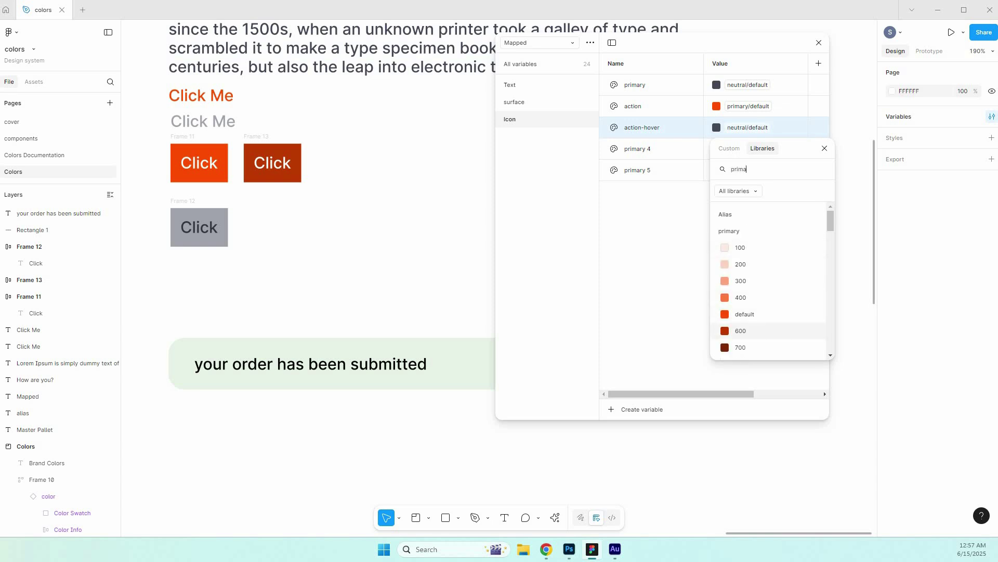
pyautogui.click(740, 331)
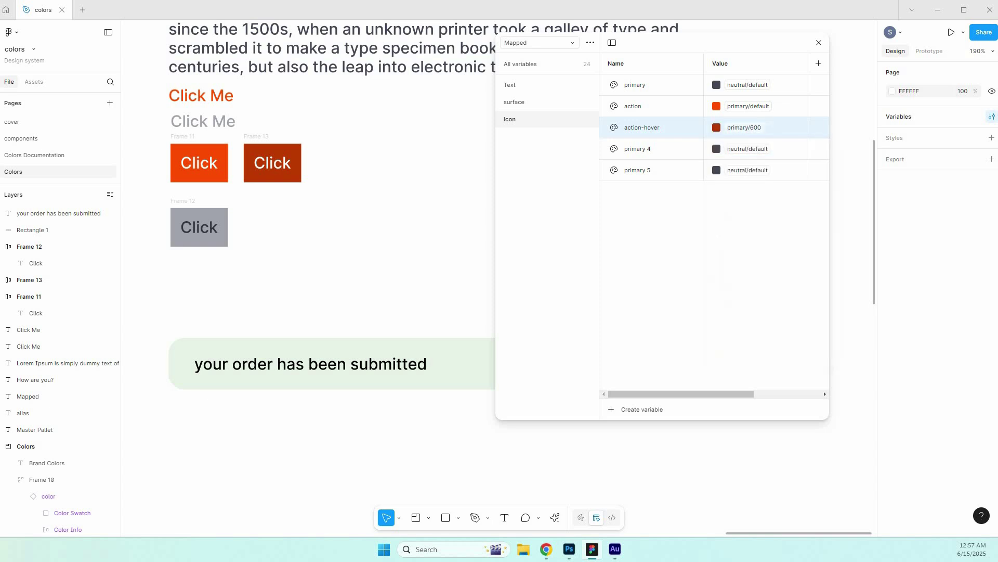
# Rename the Icon group's primary 4 variable as information and link it to the information/default alias.
pyautogui.doubleClick(638, 149)
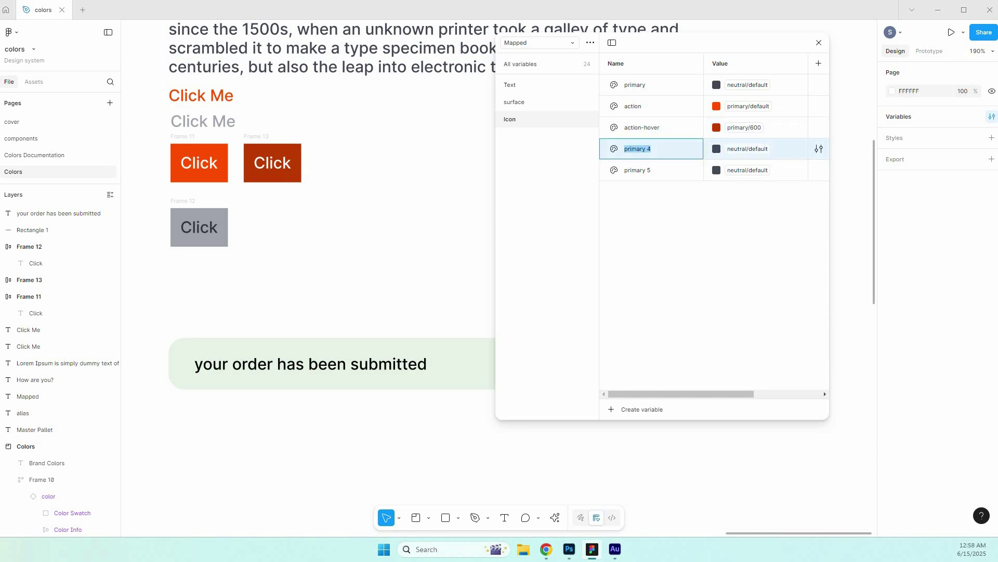
pyautogui.write('information')
pyautogui.press('Return')
pyautogui.click(747, 148)
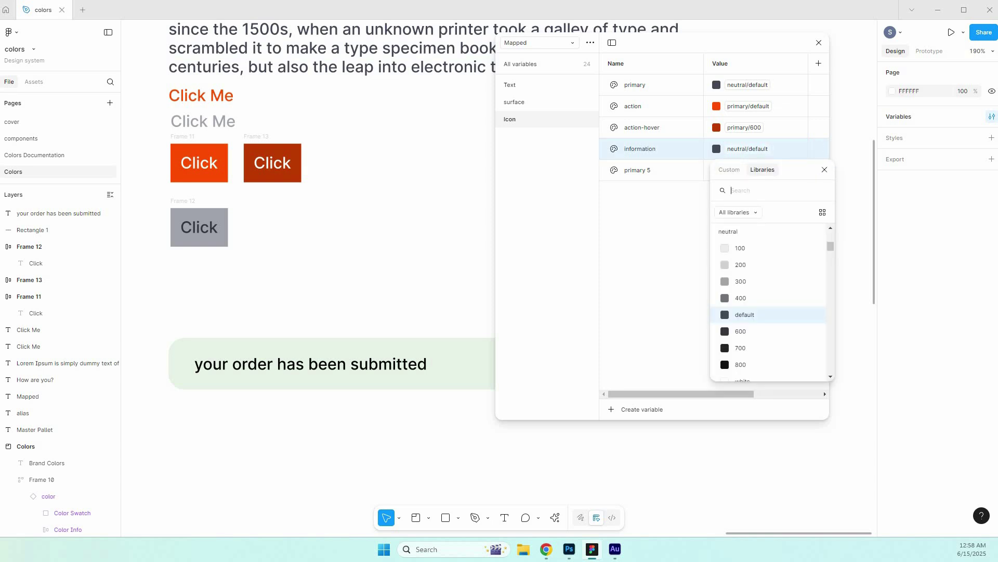
pyautogui.write('inf')
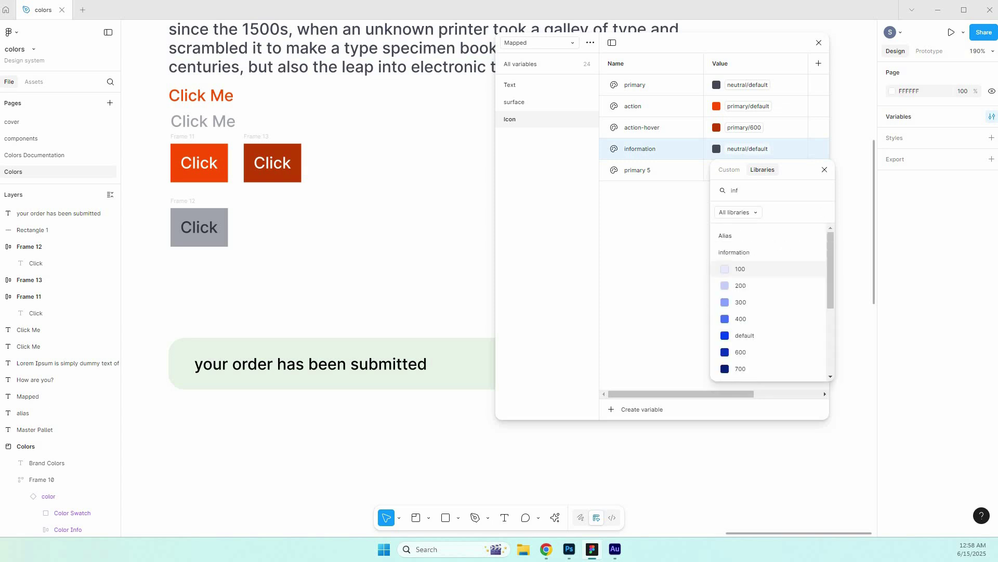
pyautogui.click(746, 335)
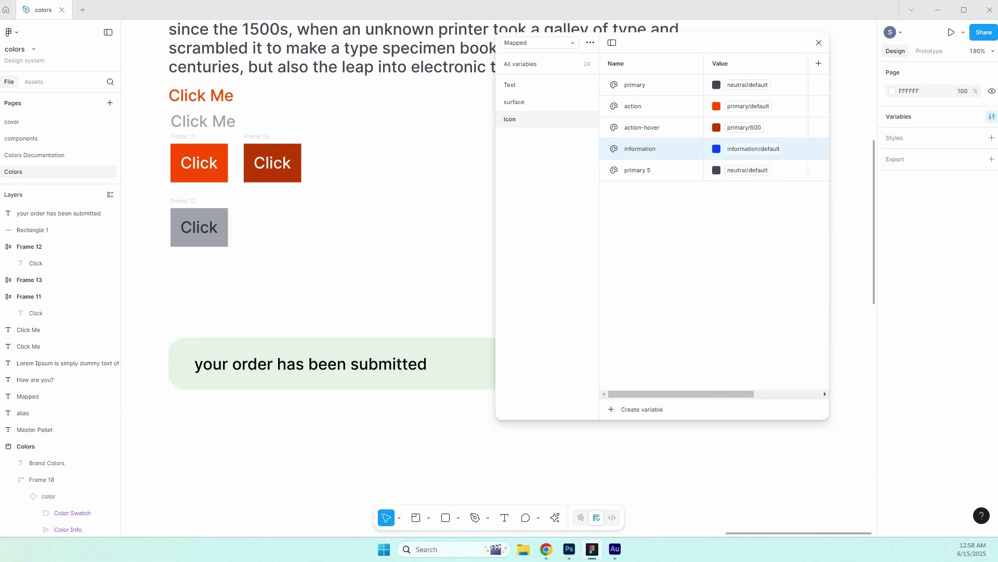
# Rename the Icon group's primary 5 variable as warning and link it to the warning/default alias.
pyautogui.doubleClick(638, 170)
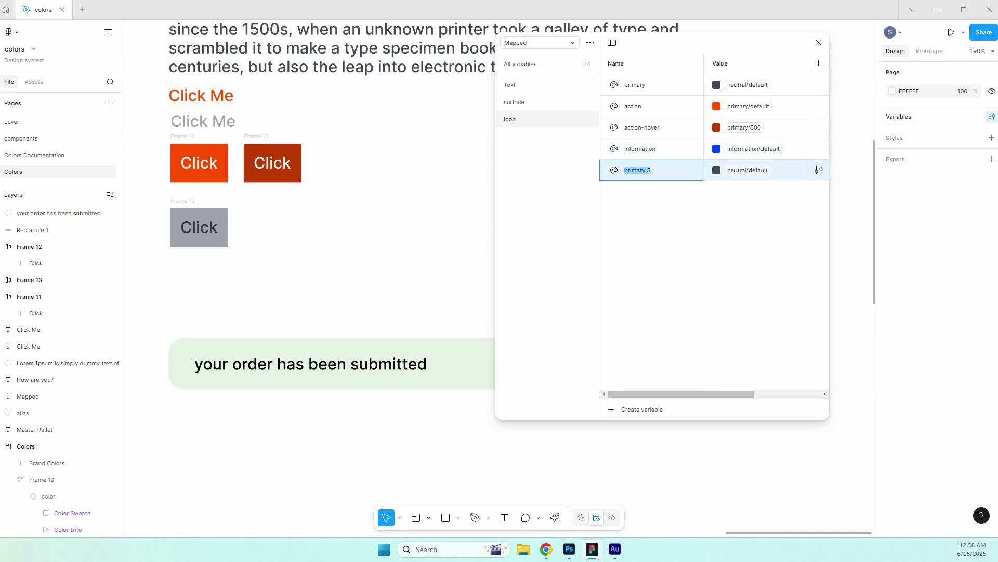
pyautogui.write('warning')
pyautogui.press('Return')
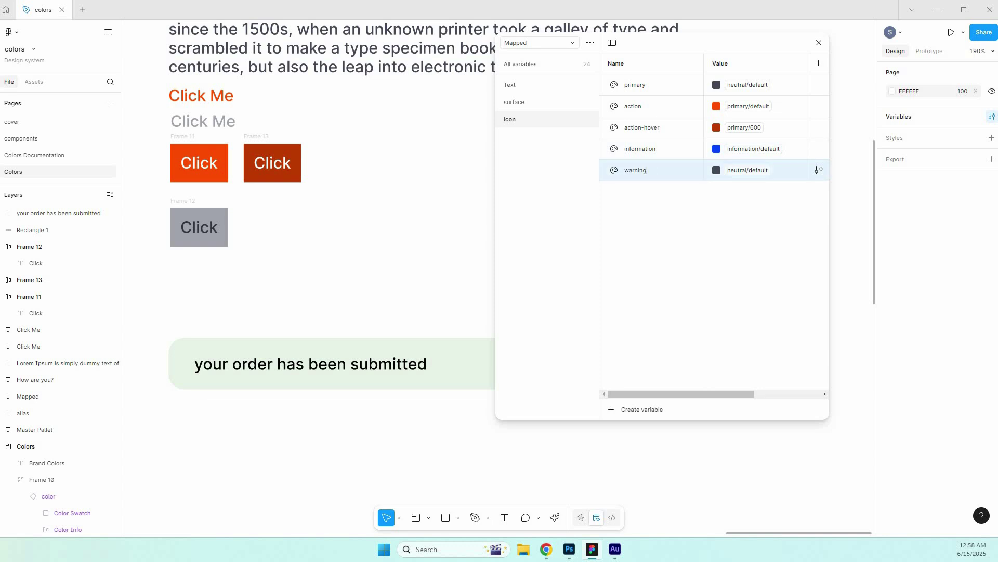
pyautogui.click(747, 170)
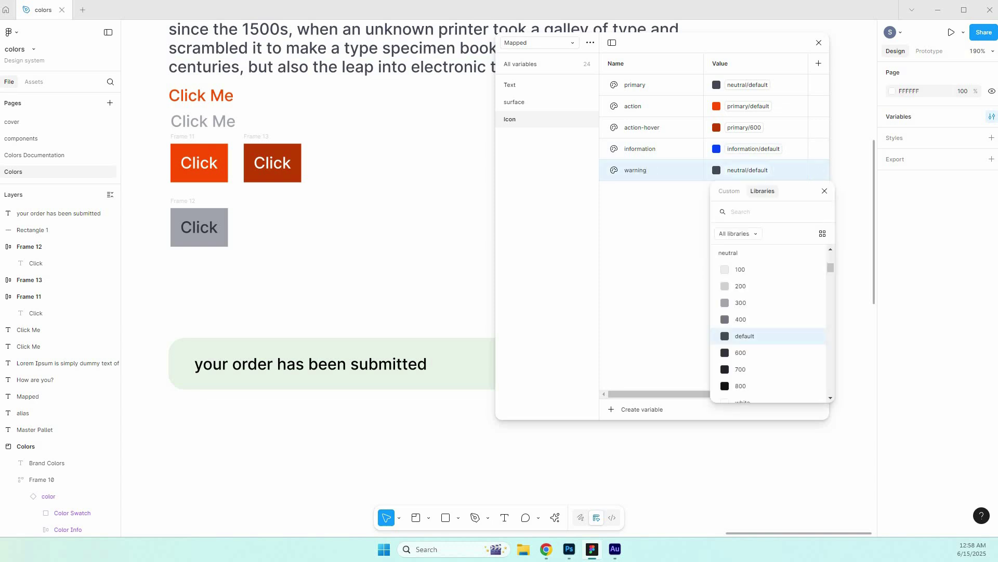
pyautogui.write('warn')
pyautogui.press('Down')
pyautogui.press('Down')
pyautogui.press('Down')
pyautogui.press('Down')
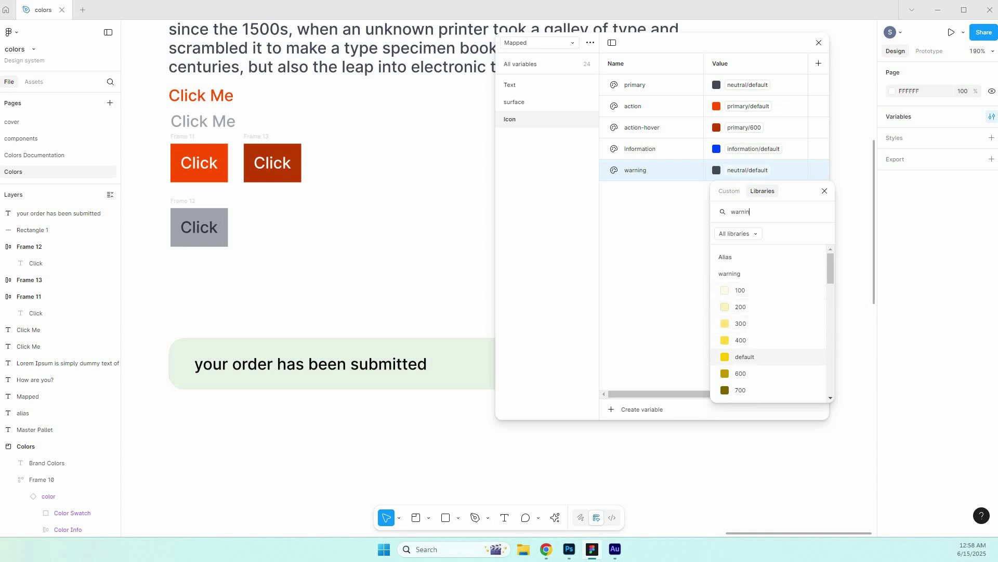
pyautogui.press('Return')
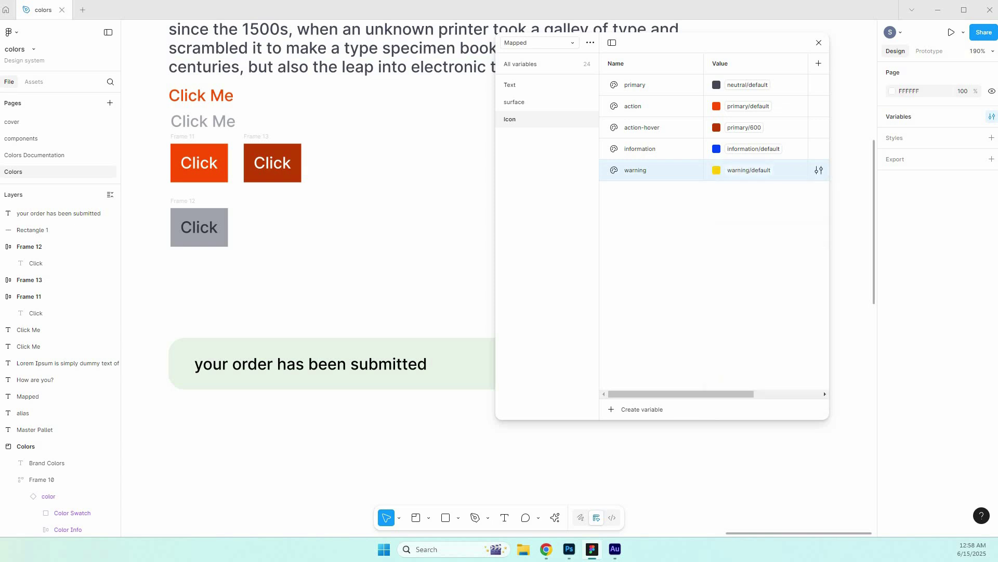
# Duplicate the Icon group's warning variable twice and rename the first copy as success.
pyautogui.hotkey('shift', 'Return')
pyautogui.hotkey('shift', 'Return')
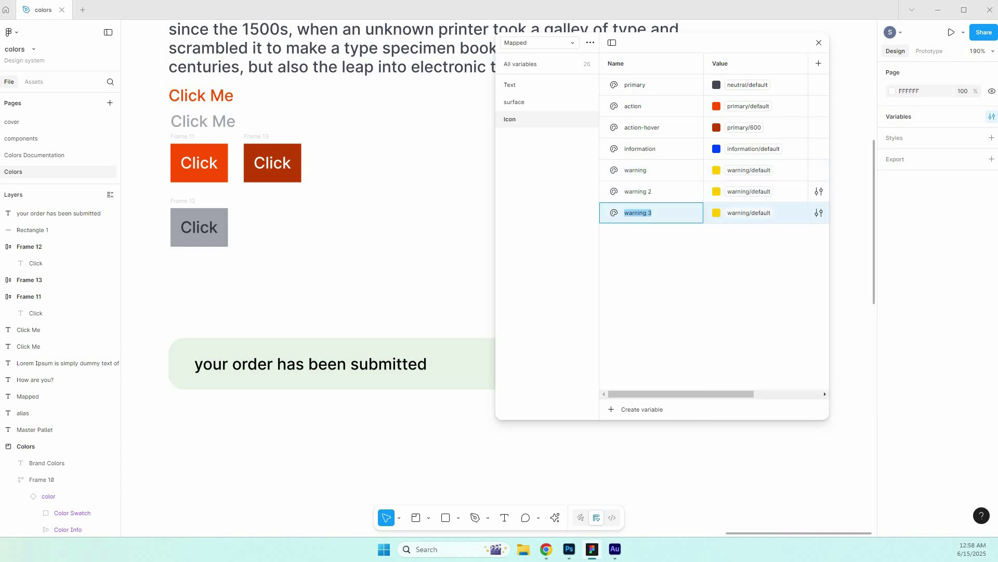
pyautogui.click(638, 192)
pyautogui.press('Return')
pyautogui.write('sicc')
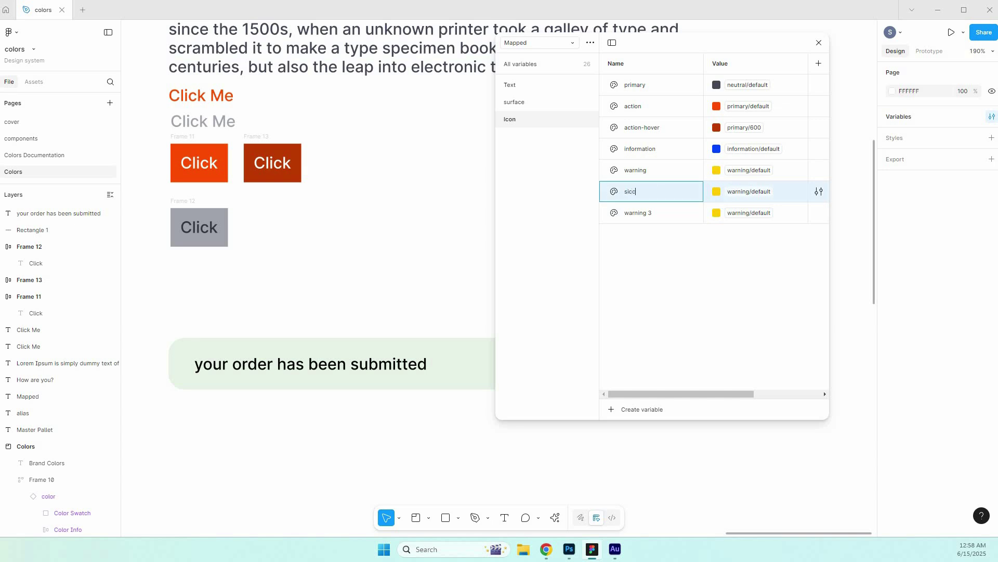
pyautogui.write('e')
pyautogui.write('cce')
pyautogui.press('Return')
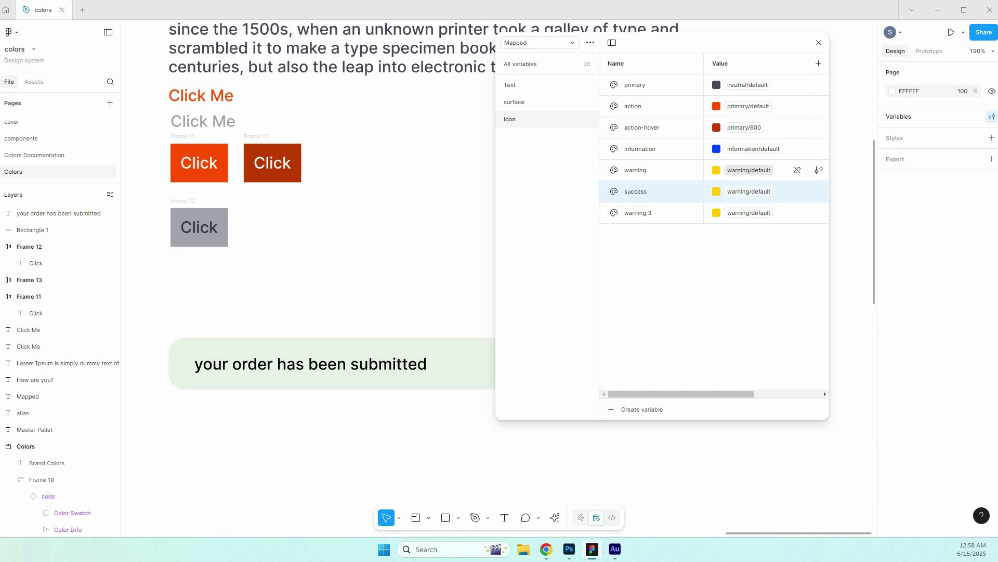
# Link the Icon group's success variable to the colors/green/default variable.
pyautogui.click(749, 191)
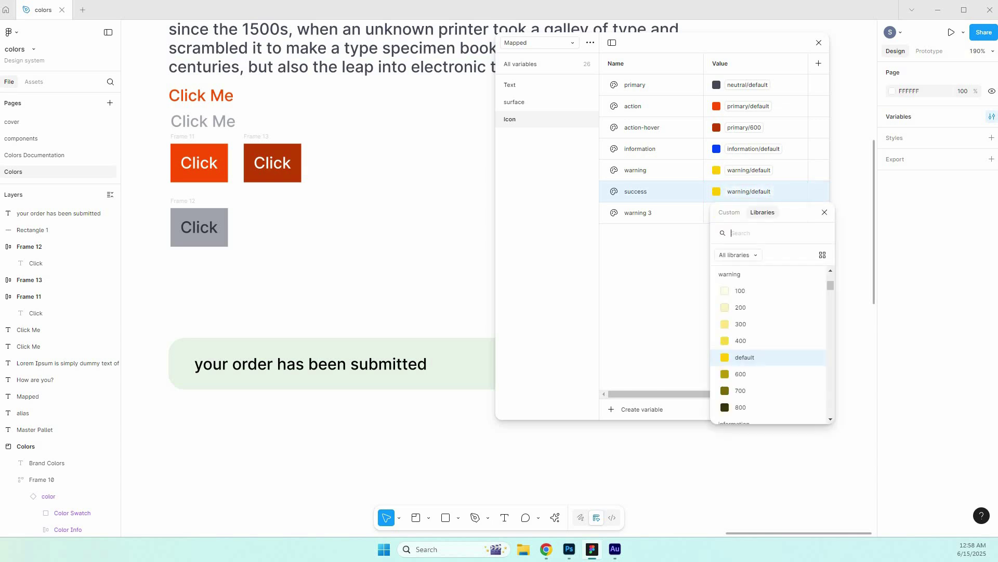
pyautogui.write('green')
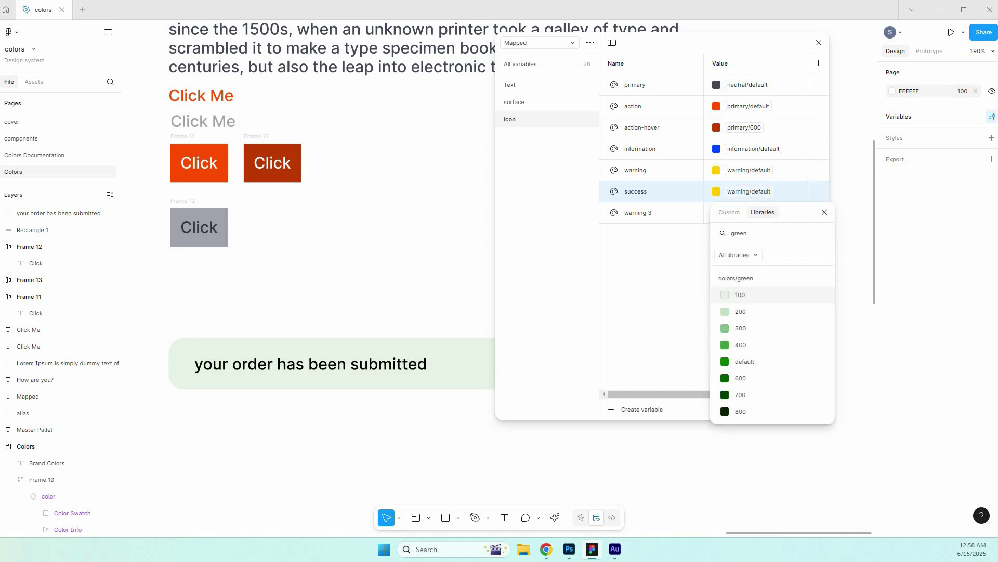
pyautogui.click(745, 362)
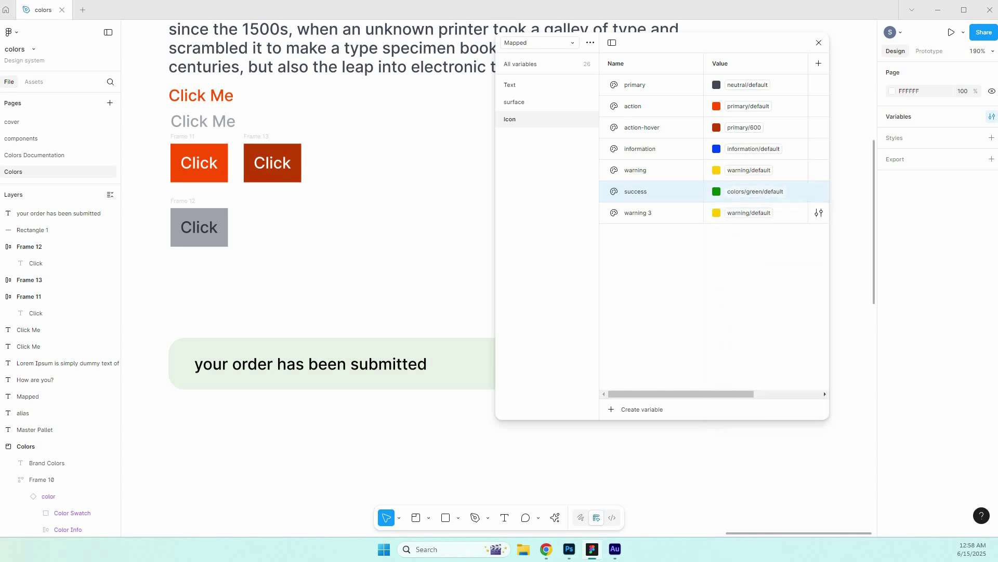
# Rename the Icon group's warning 3 variable as error and link it to the error/default alias.
pyautogui.doubleClick(638, 213)
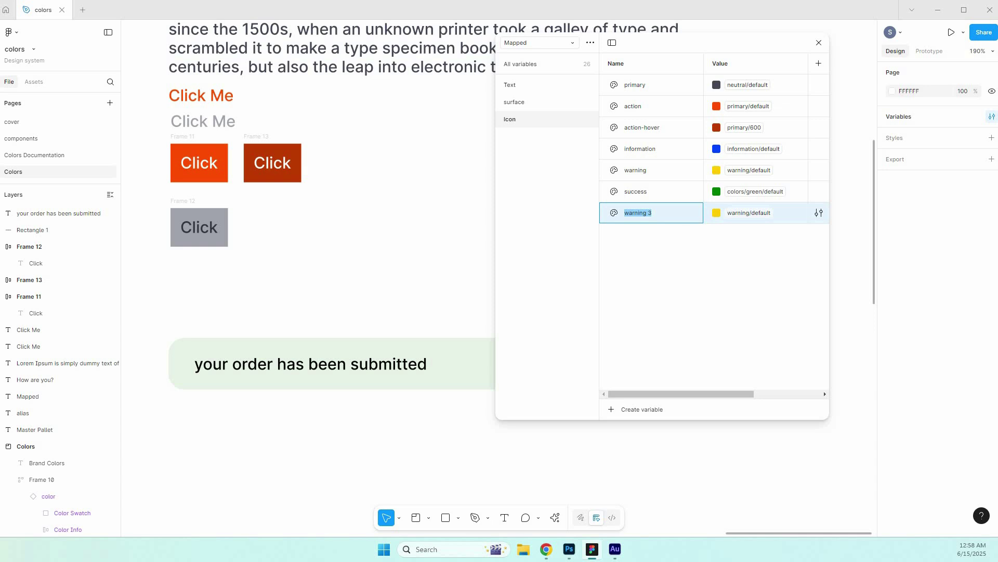
pyautogui.write('error')
pyautogui.press('Return')
pyautogui.press('Return')
pyautogui.press('Return')
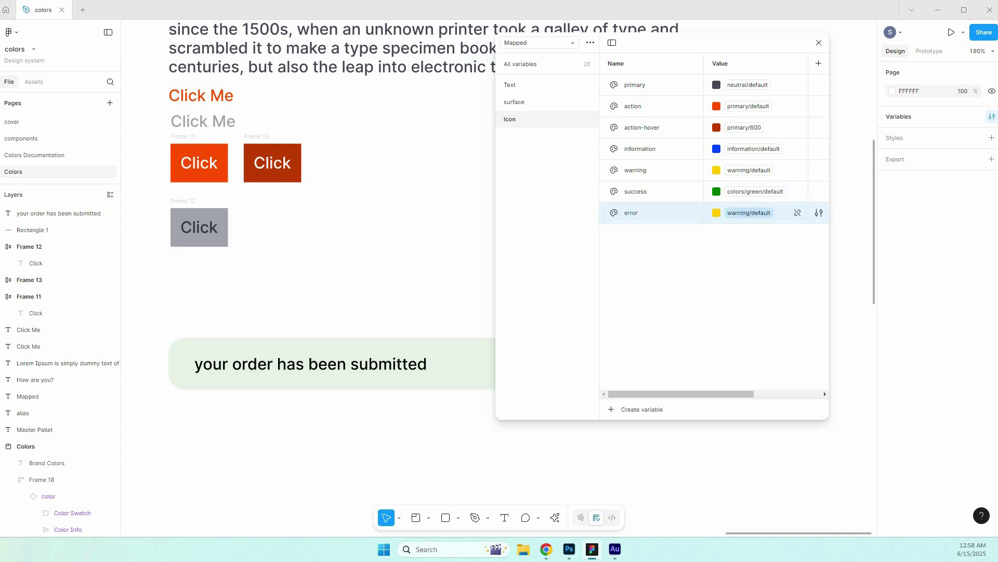
pyautogui.click(749, 213)
pyautogui.write('error')
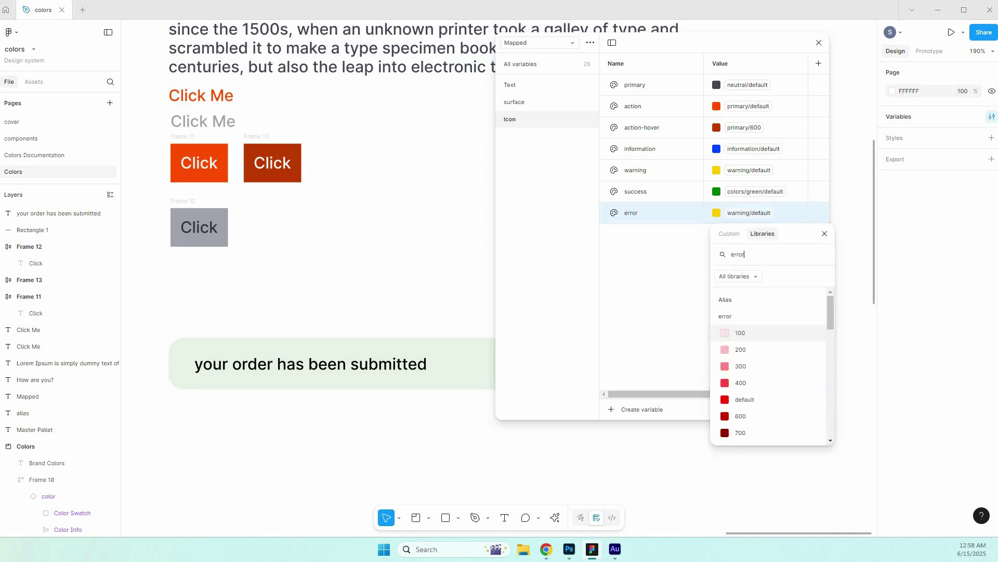
pyautogui.click(744, 399)
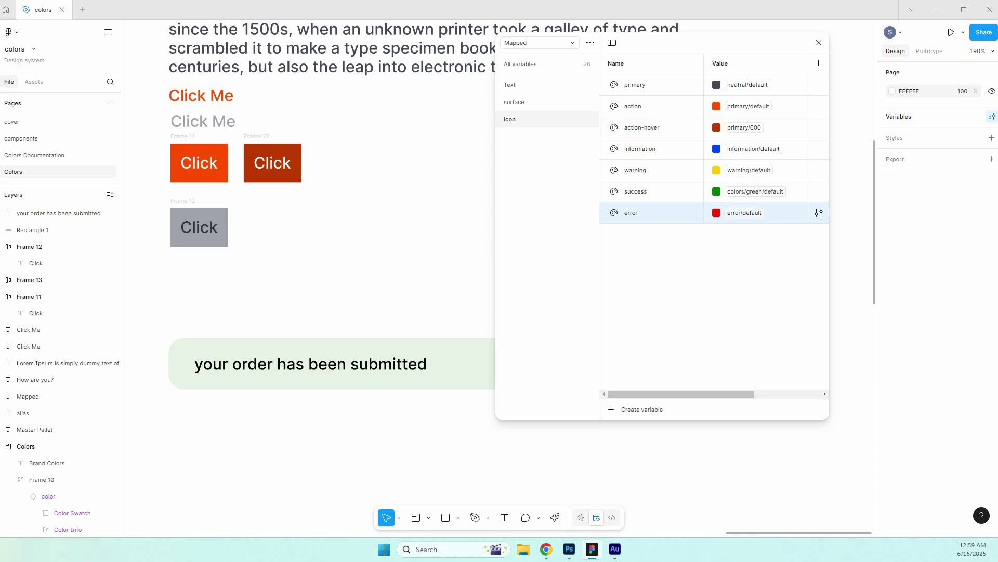
# Duplicate the Icon group's error variable and rename the copy as on-disabled, following the naming in the Text group.
pyautogui.hotkey('shift', 'Return')
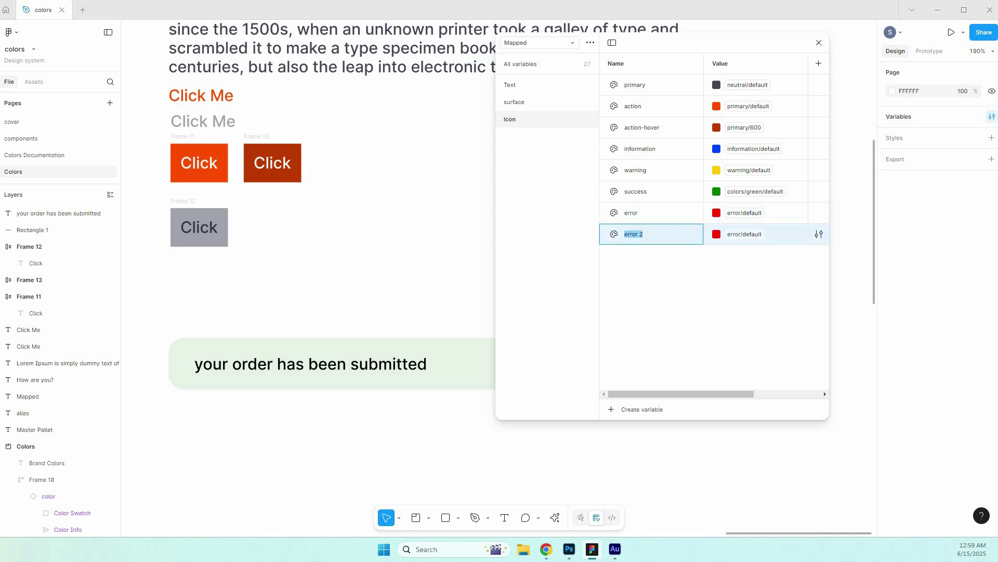
pyautogui.click(514, 102)
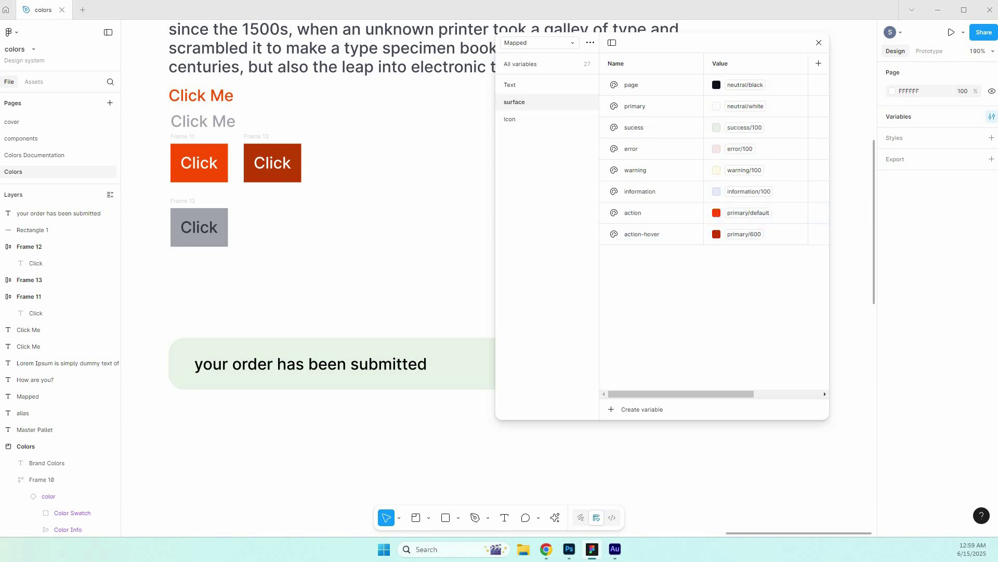
pyautogui.click(510, 84)
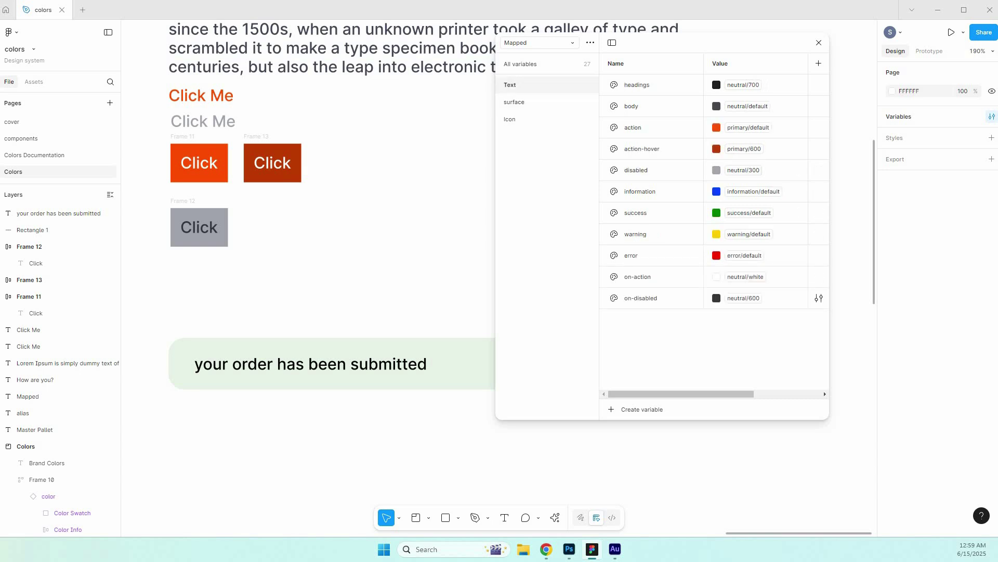
pyautogui.moveTo(674, 299); pyautogui.dragTo(673, 292)
pyautogui.click(744, 338)
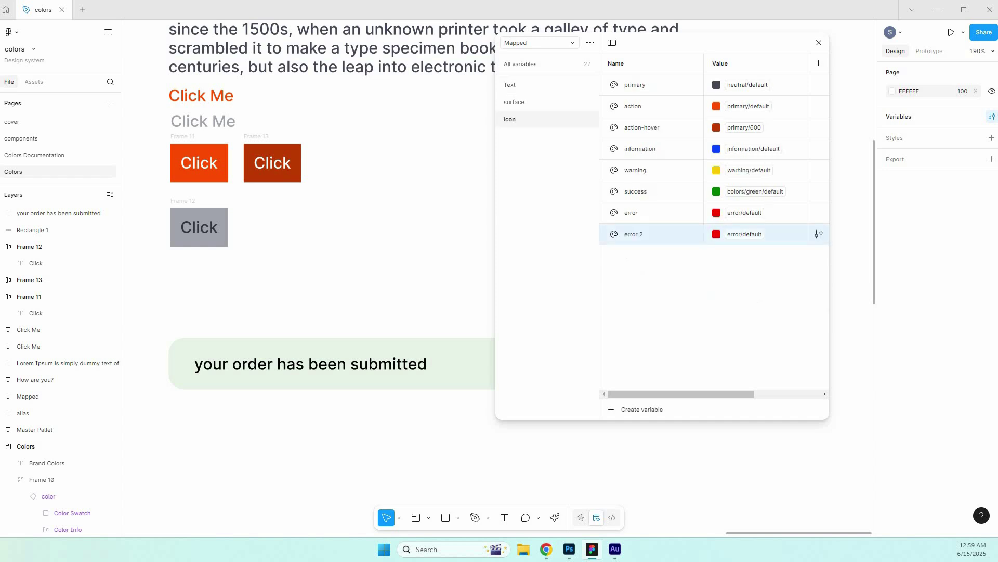
pyautogui.doubleClick(634, 234)
pyautogui.write('on-dislable')
pyautogui.press('BackSpace')
pyautogui.press('BackSpace')
pyautogui.press('BackSpace')
pyautogui.press('BackSpace')
pyautogui.write('abled')
pyautogui.press('Return')
# Link the Icon group's on-disabled variable to the neutral/600 alias.
pyautogui.click(744, 234)
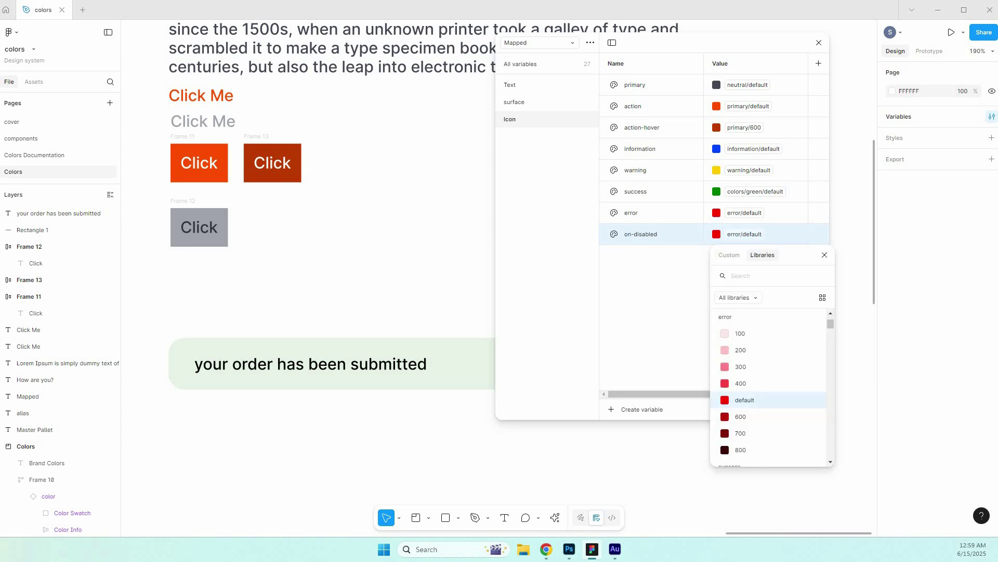
pyautogui.write('neau')
pyautogui.press('BackSpace')
pyautogui.press('BackSpace')
pyautogui.press('BackSpace')
pyautogui.press('BackSpace')
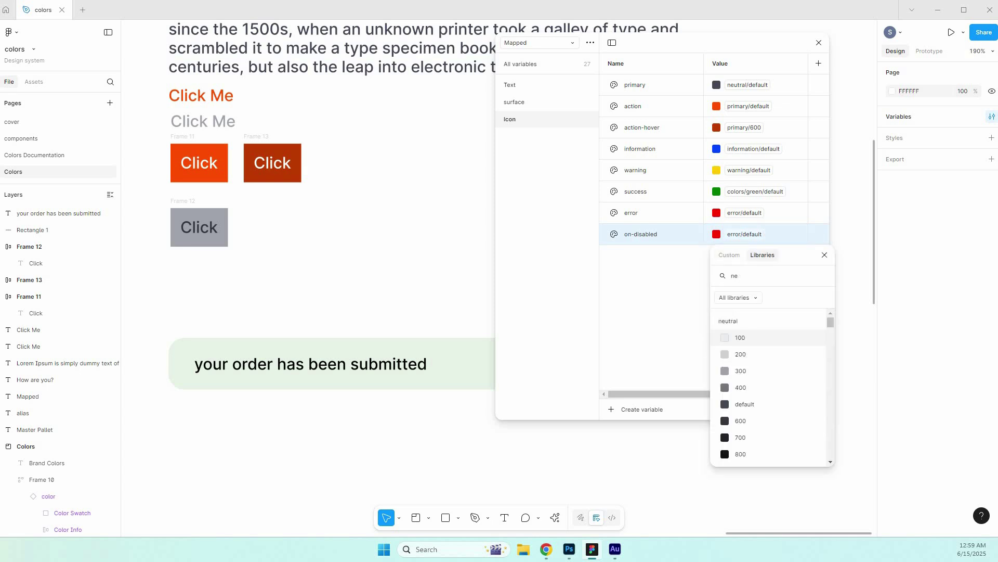
pyautogui.write('neu')
pyautogui.press('Down')
pyautogui.press('Down')
pyautogui.press('Down')
pyautogui.press('Down')
pyautogui.press('Down')
pyautogui.press('Down')
pyautogui.press('Up')
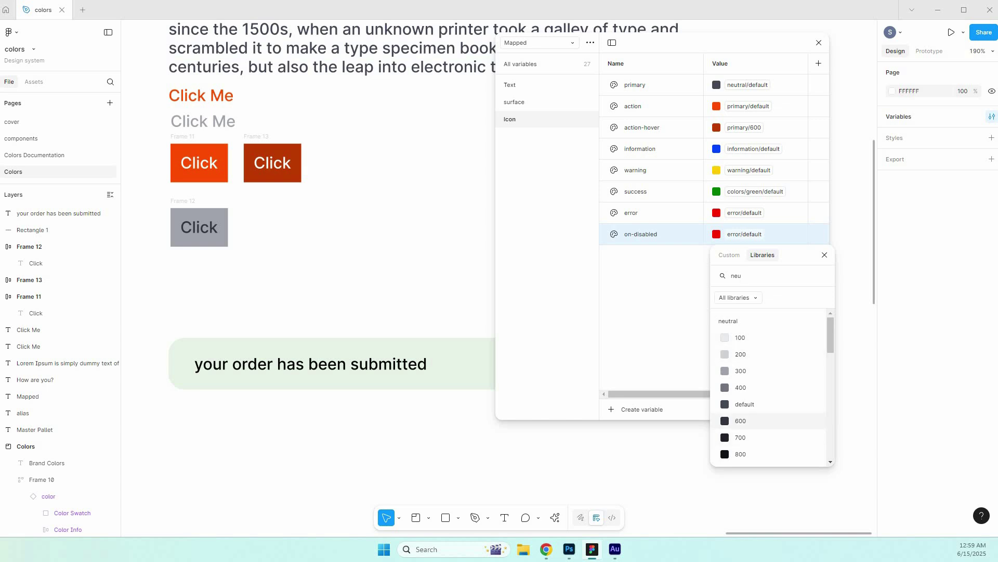
pyautogui.press('Return')
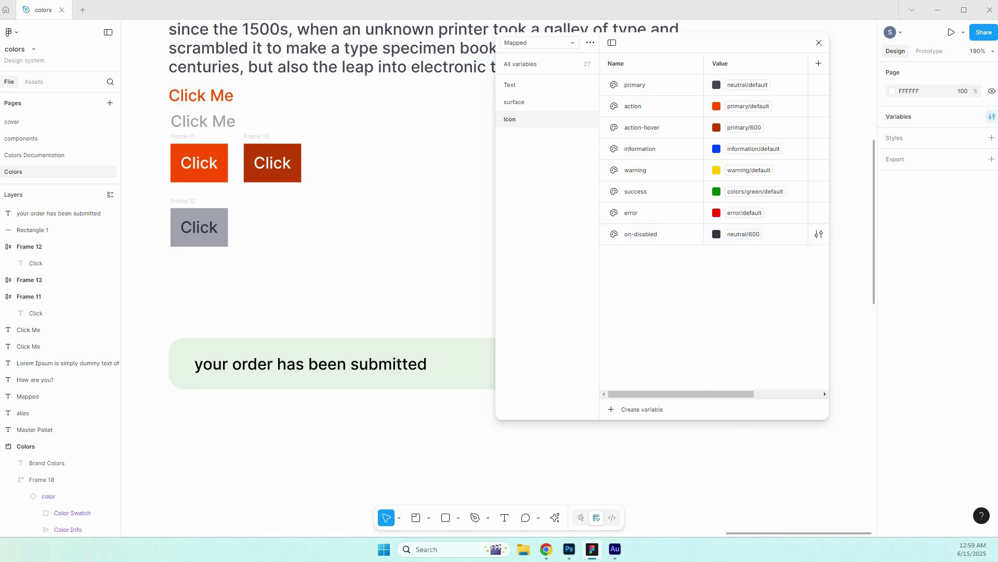
# Duplicate the Icon group's on-disabled variable and rename the copy as on-action.
pyautogui.hotkey('ctrl', 'd')
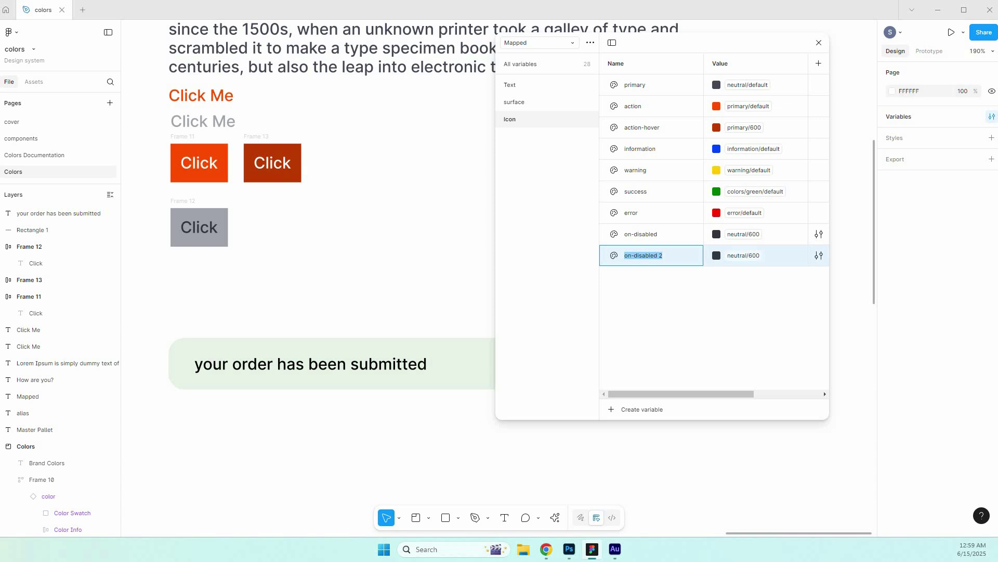
pyautogui.click(199, 163)
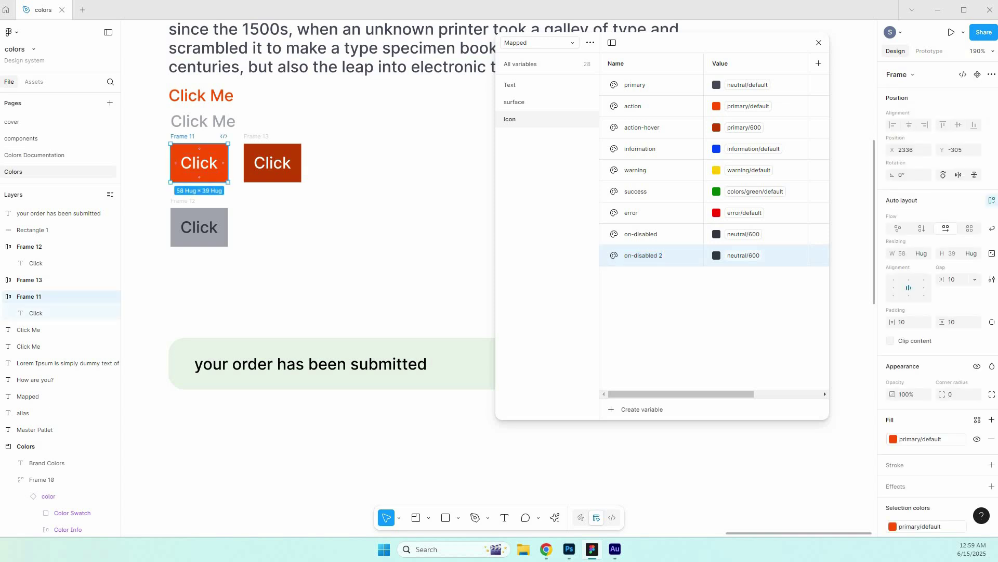
pyautogui.click(200, 163)
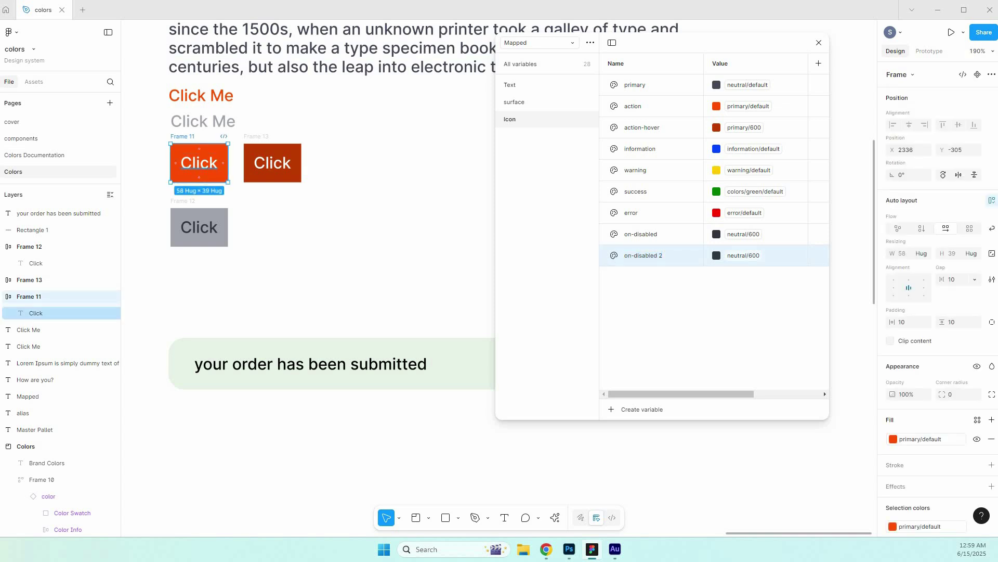
pyautogui.press('Escape')
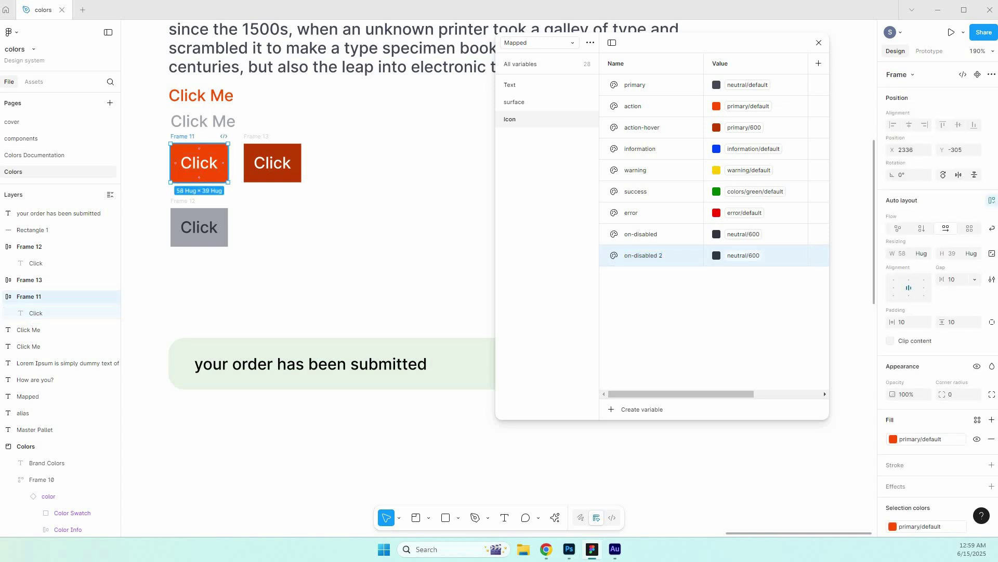
pyautogui.doubleClick(643, 255)
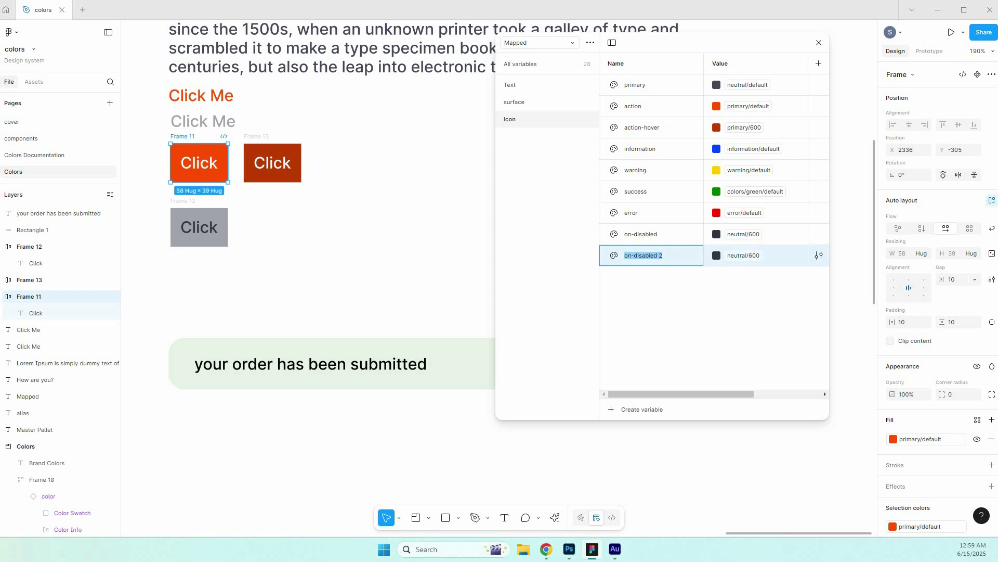
pyautogui.write('np')
pyautogui.write('-action')
pyautogui.press('Return')
# Link the Icon group's on-action variable to the neutral/white alias.
pyautogui.click(744, 256)
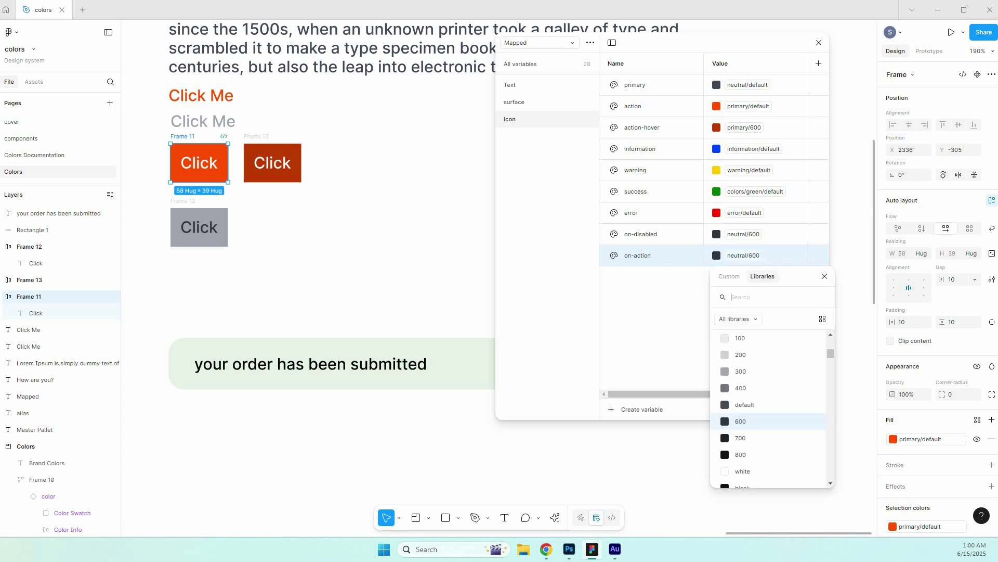
pyautogui.scroll(-10, 770, 405)
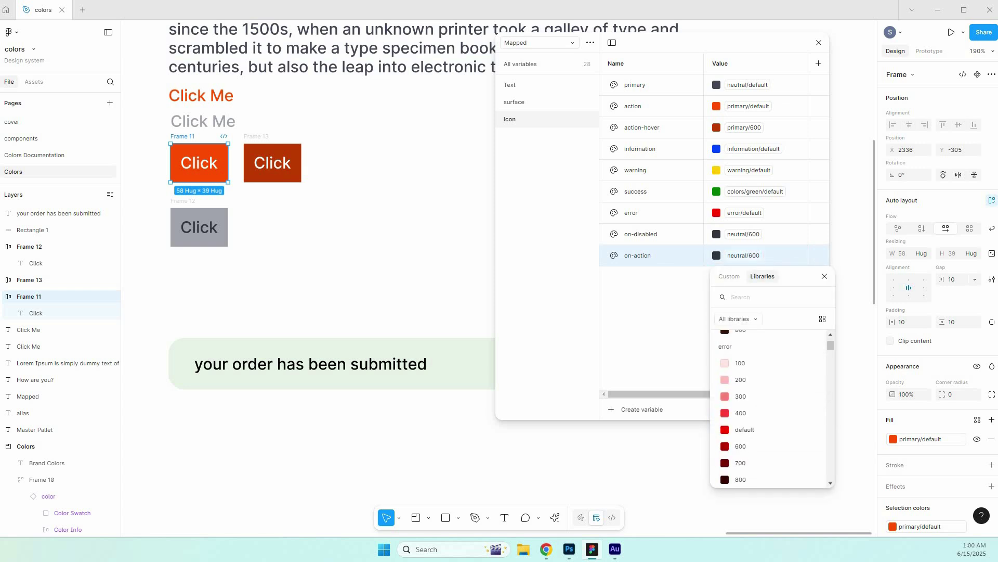
pyautogui.scroll(1, 770, 406)
pyautogui.write('white')
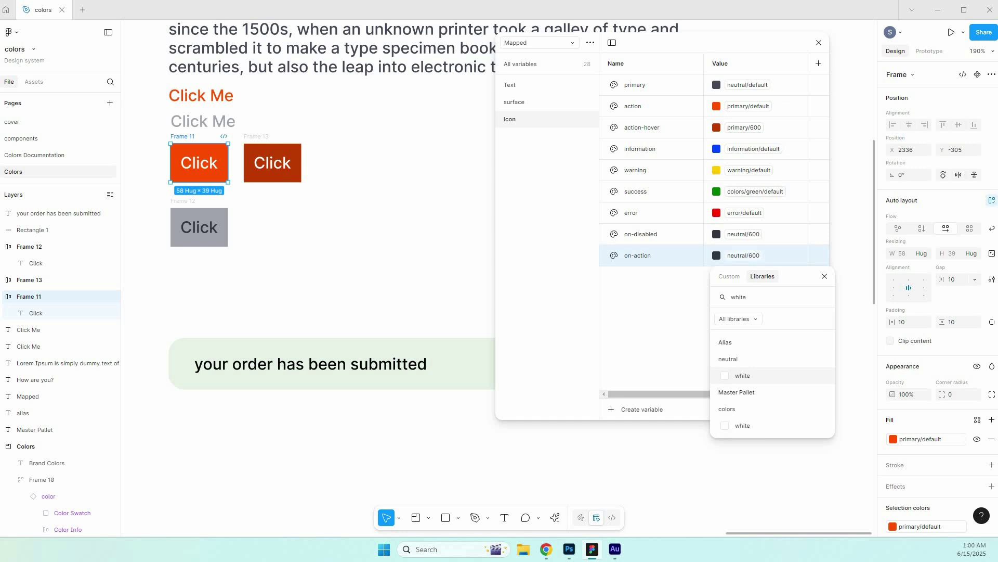
pyautogui.press('Return')
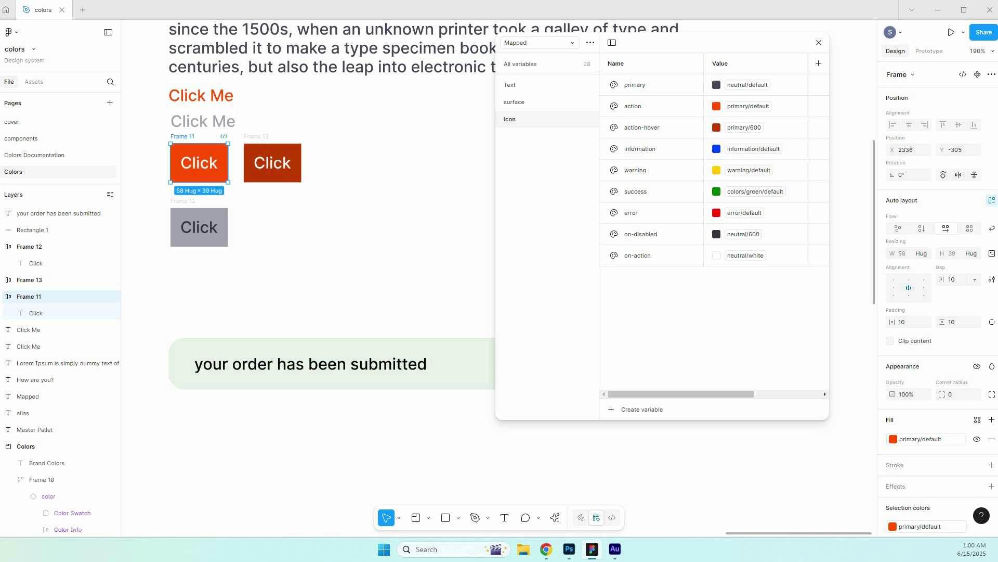
# Capitalize the surface group's name in the Mapped collection to read Surface.
pyautogui.doubleClick(510, 85)
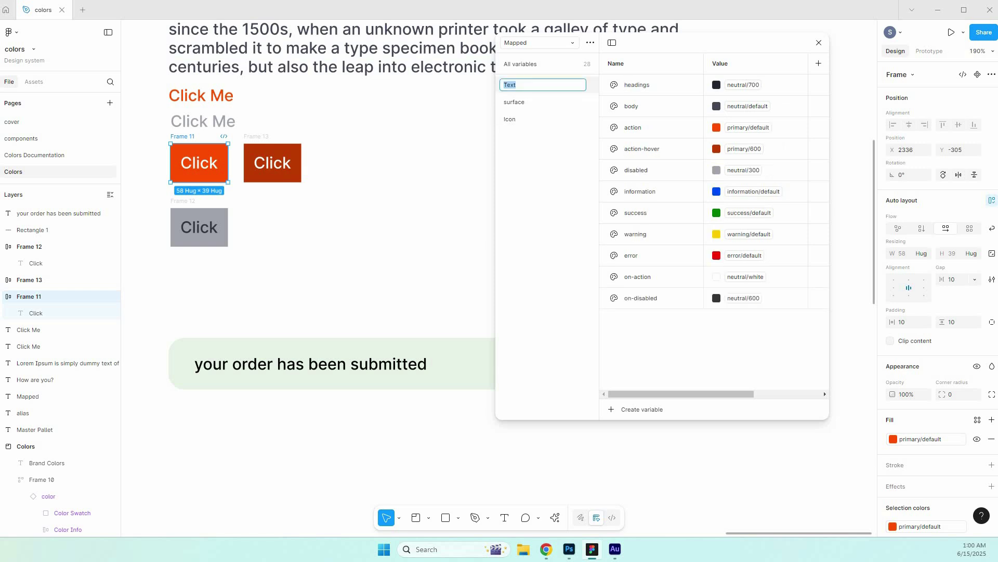
pyautogui.doubleClick(514, 102)
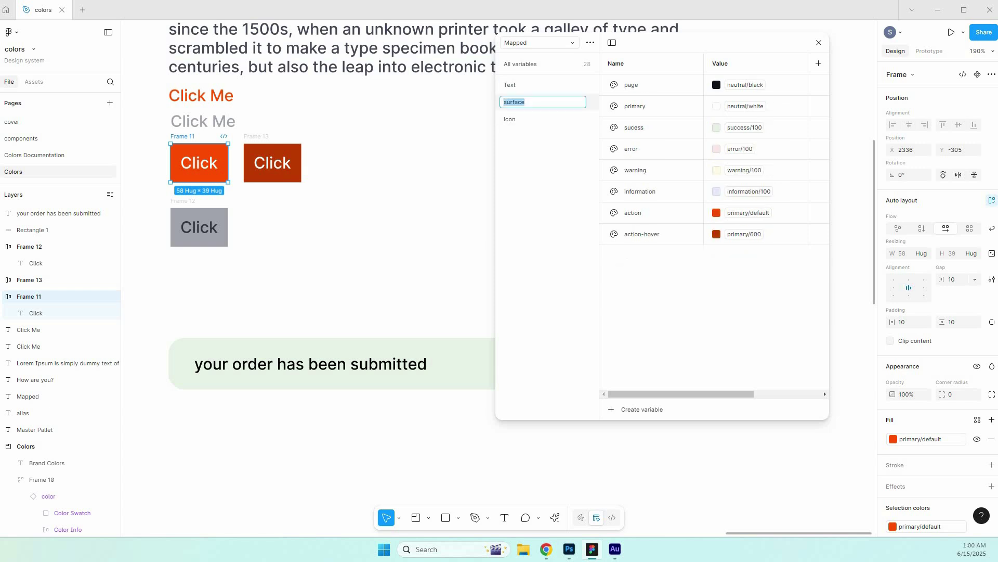
pyautogui.press('Left')
pyautogui.hotkey('shift', 'Right')
pyautogui.write('S')
pyautogui.press('Return')
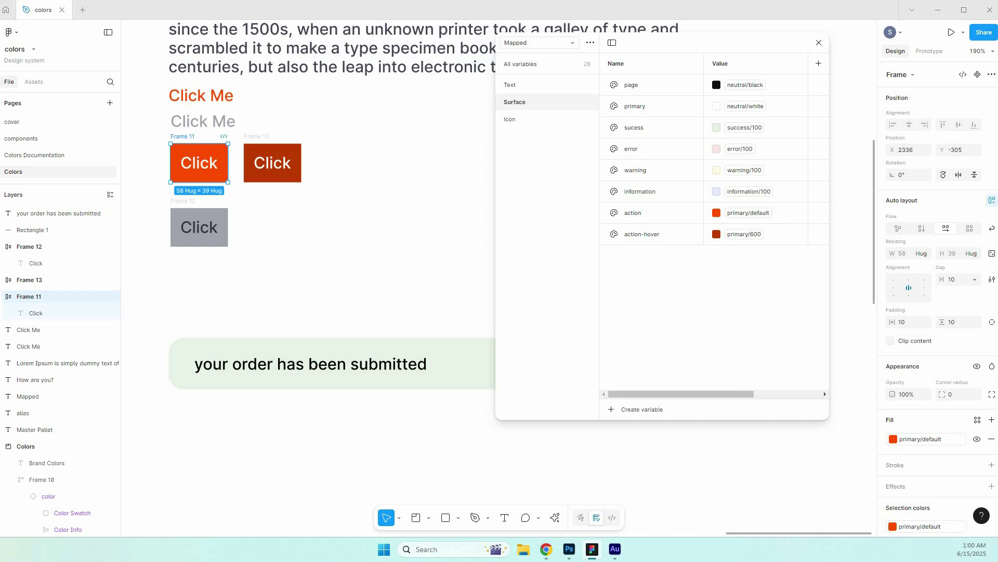
# Create a color variable named Border/primary in the Mapped collection and show the new Border group.
pyautogui.click(511, 119)
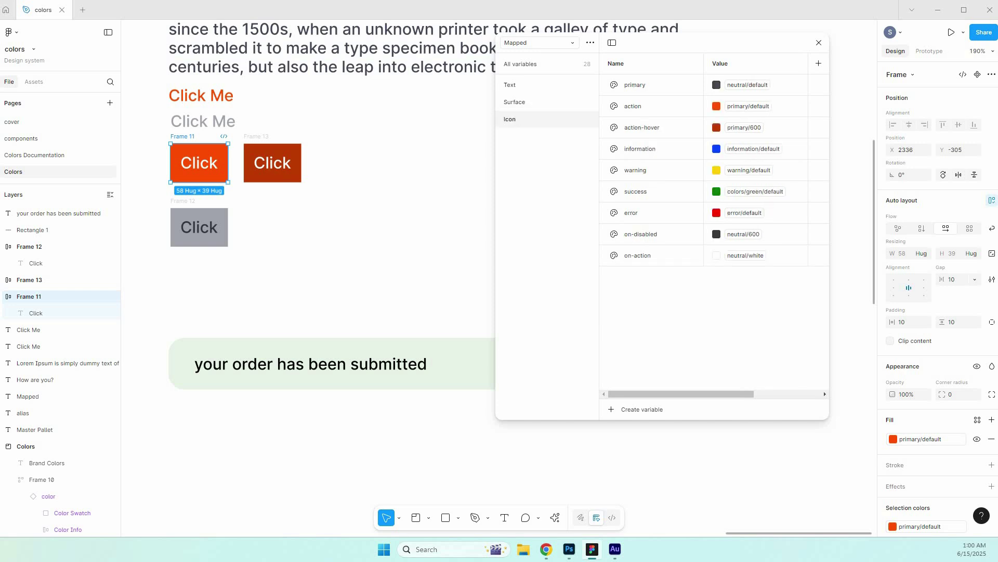
pyautogui.rightClick(552, 120)
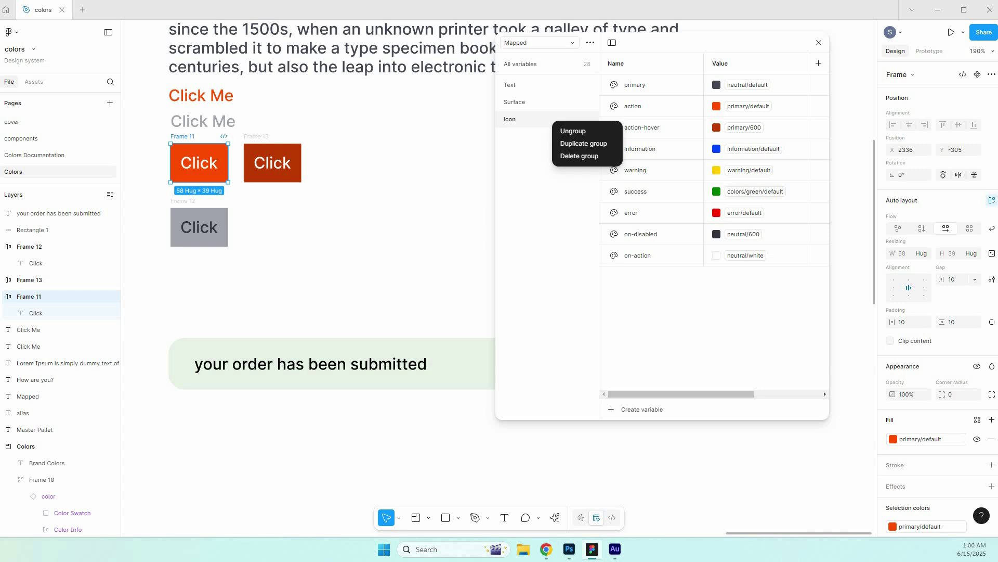
pyautogui.press('Escape')
pyautogui.click(529, 64)
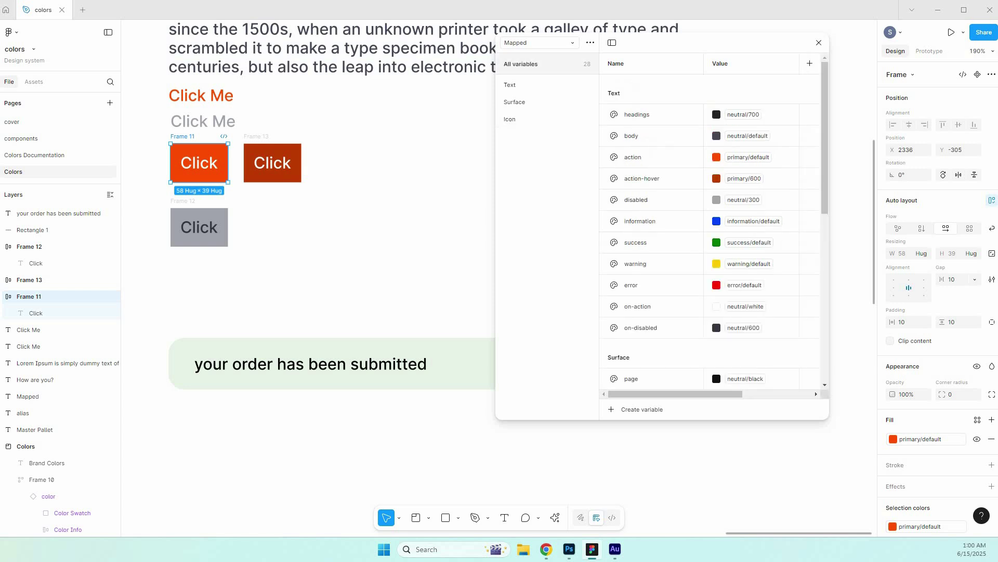
pyautogui.click(640, 409)
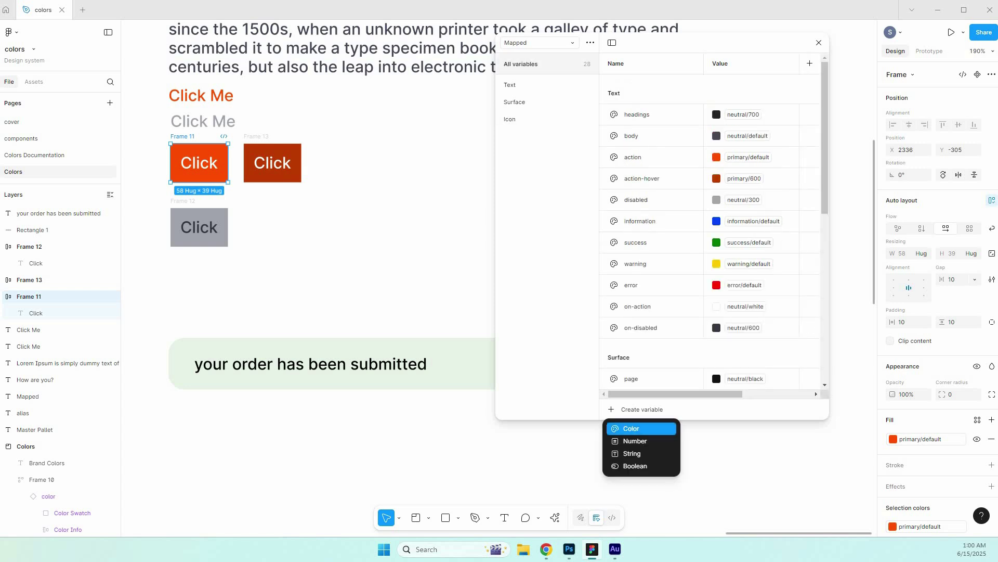
pyautogui.click(639, 428)
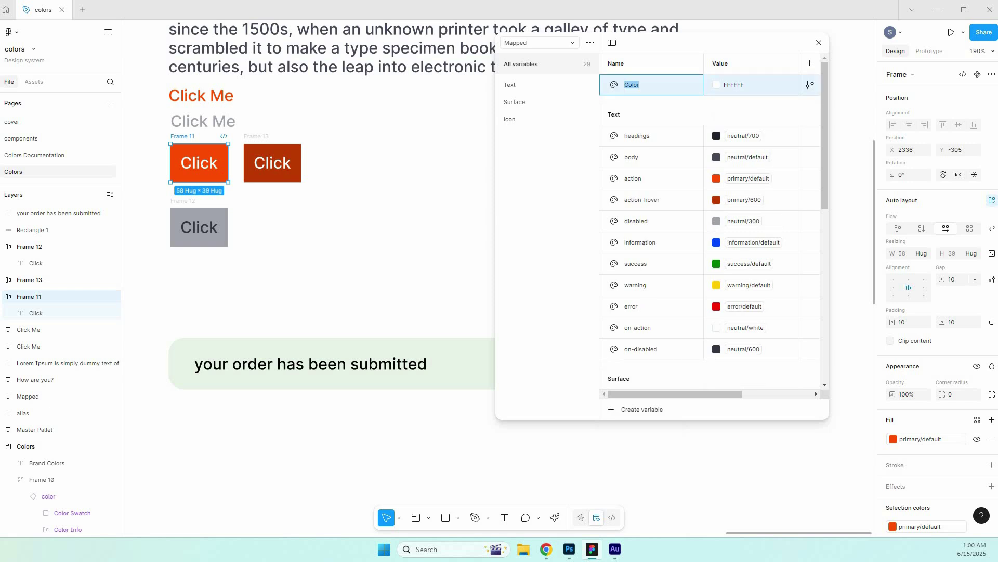
pyautogui.write('Border/primary')
pyautogui.press('Return')
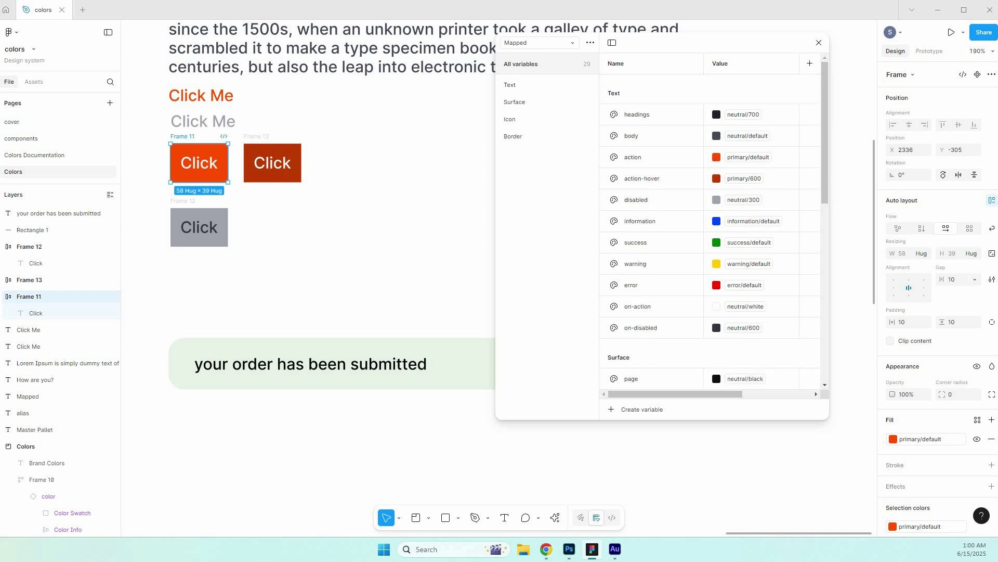
pyautogui.click(514, 136)
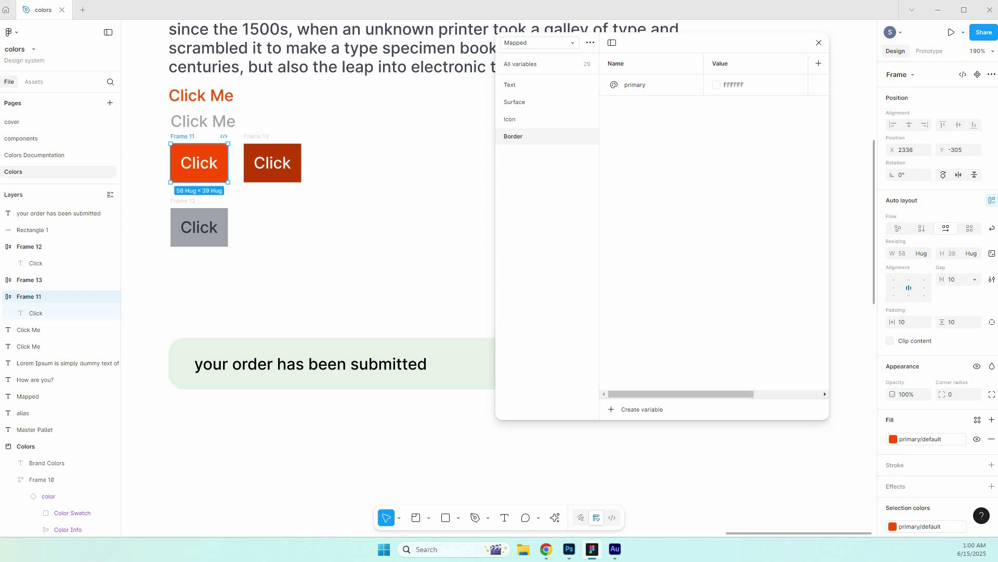
# Move the green banner rectangle and its "your order has been submitted" text up together by about 43 px.
pyautogui.click(395, 270)
pyautogui.click(442, 353)
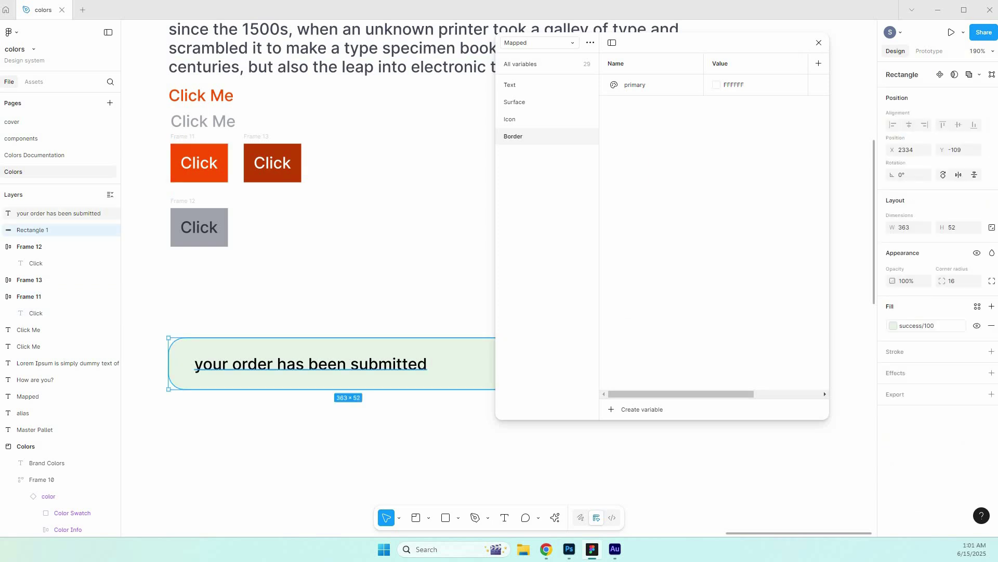
pyautogui.keyDown('shift'); pyautogui.click(364, 364); pyautogui.keyUp('shift')
pyautogui.moveTo(364, 364); pyautogui.dragTo(355, 322)
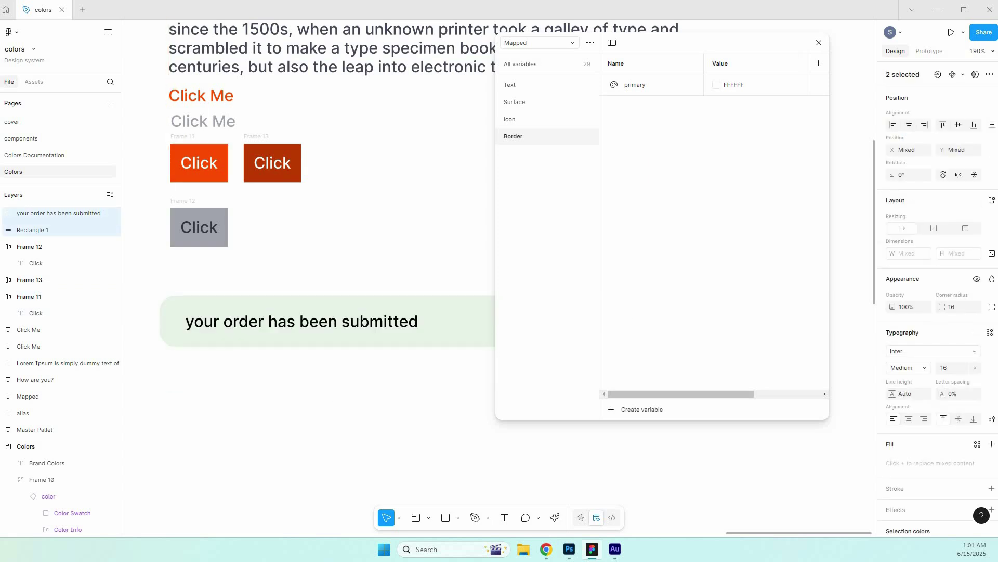
pyautogui.press('Escape')
# Try the neutral/200 variable as the fill of the green banner rectangle, and undo that fill change.
pyautogui.click(302, 322)
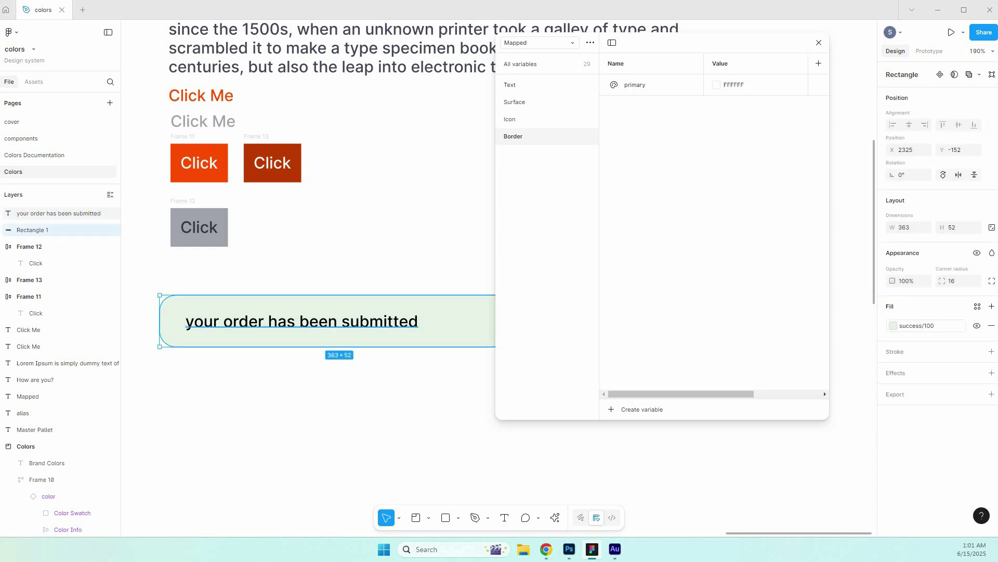
pyautogui.click(893, 326)
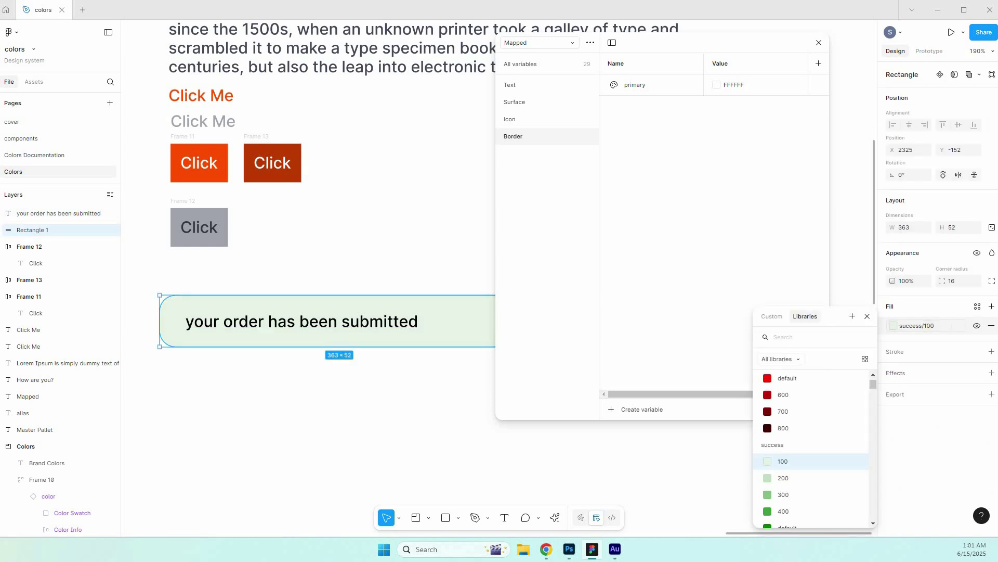
pyautogui.write('ne')
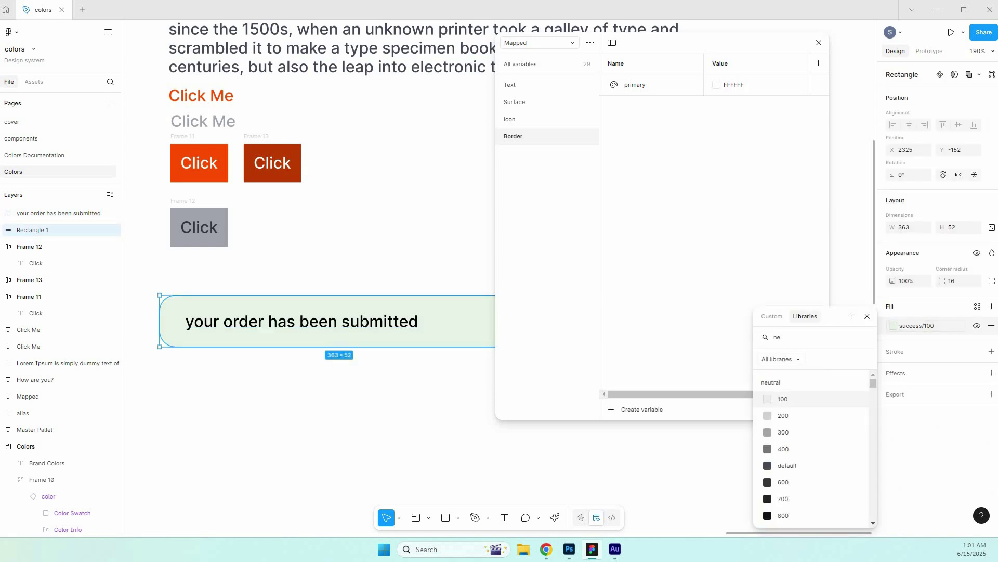
pyautogui.write('u')
pyautogui.click(783, 416)
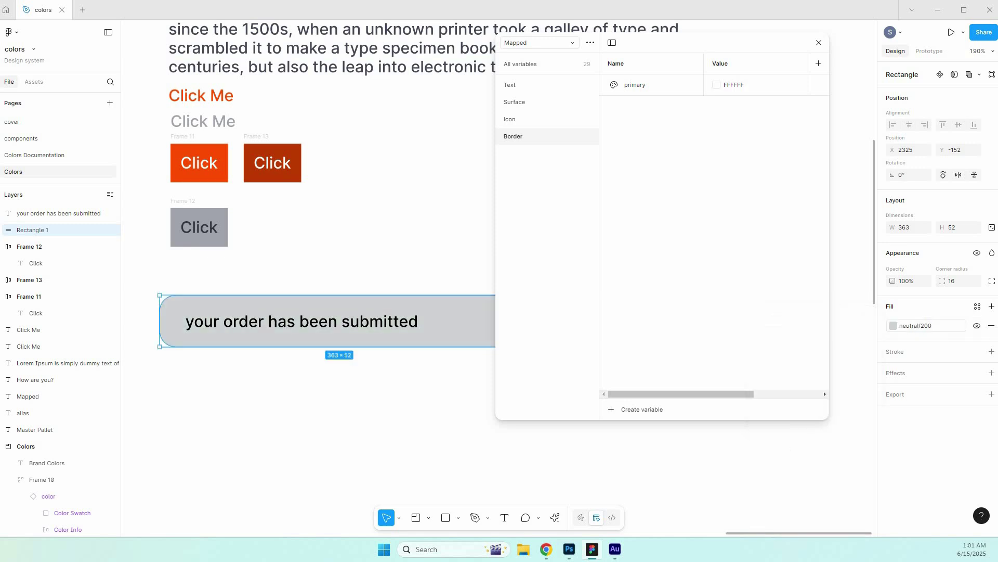
pyautogui.hotkey('ctrl', 'z')
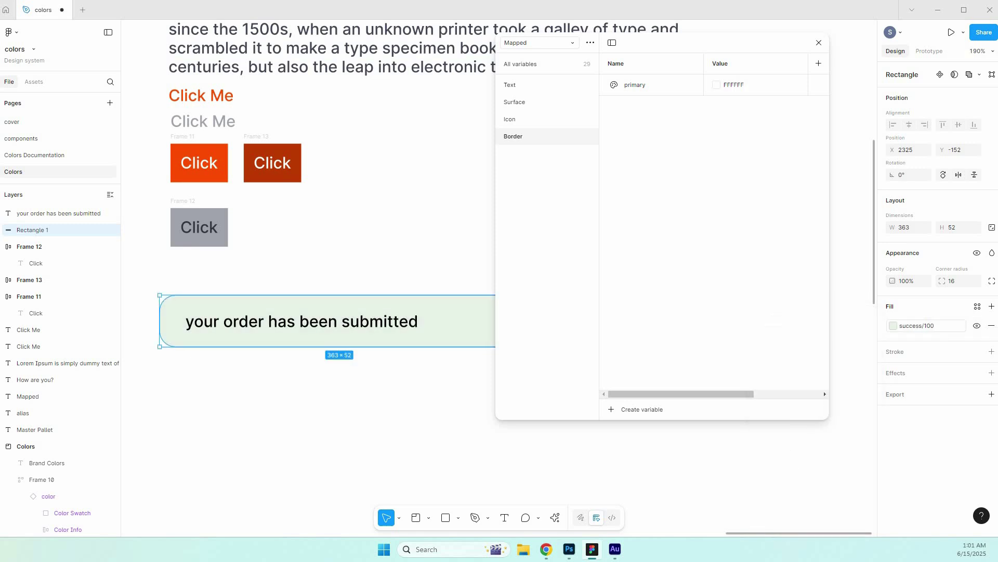
# Add a stroke to the green banner rectangle and link its color to the neutral/200 variable.
pyautogui.click(991, 351)
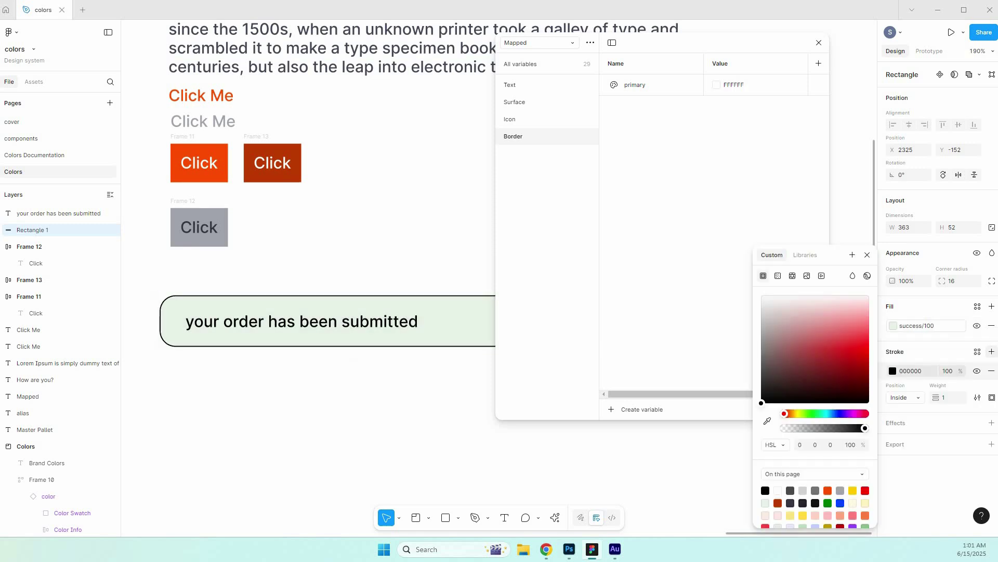
pyautogui.click(978, 352)
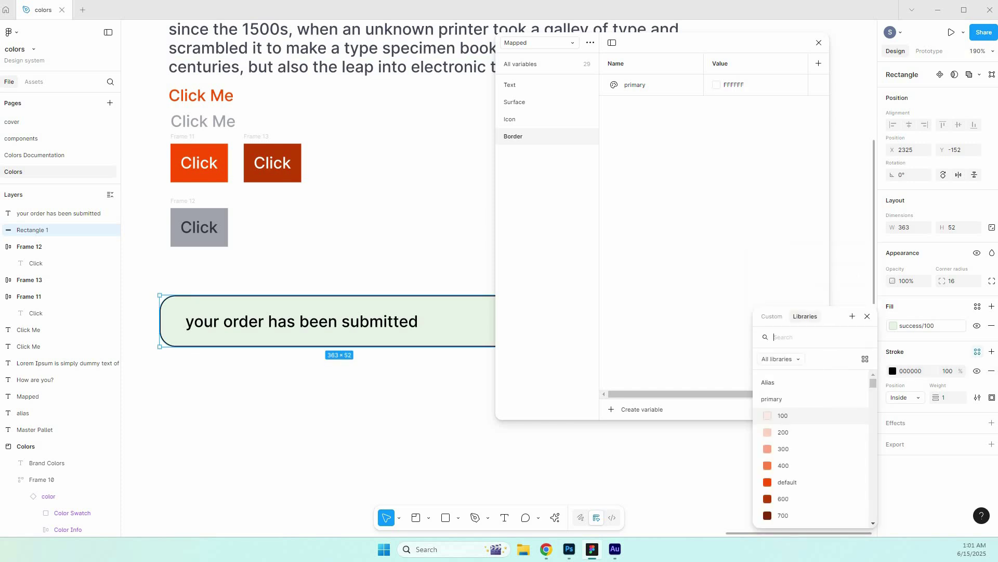
pyautogui.write('neu')
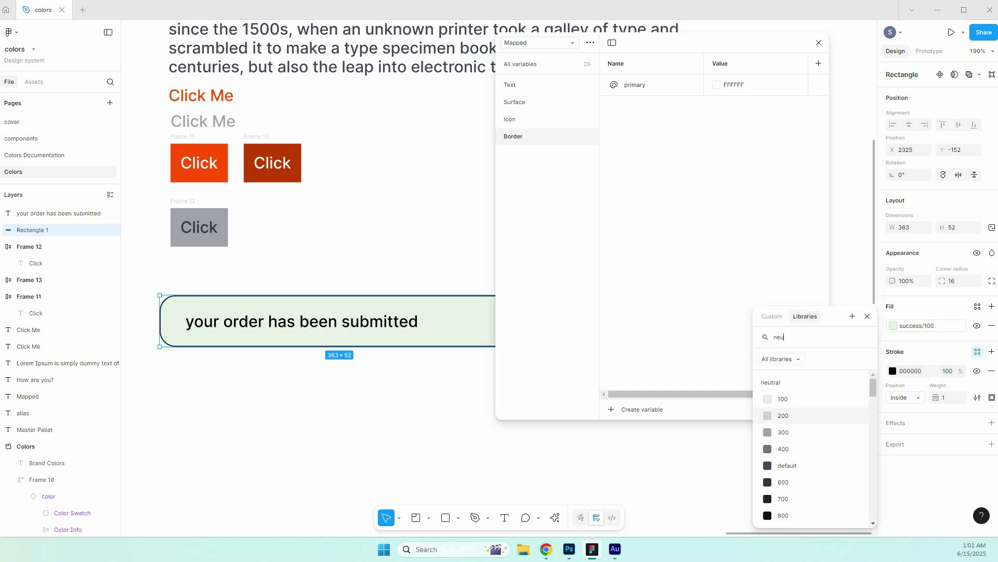
pyautogui.click(783, 415)
pyautogui.click(442, 406)
pyautogui.scroll(-1, 442, 405)
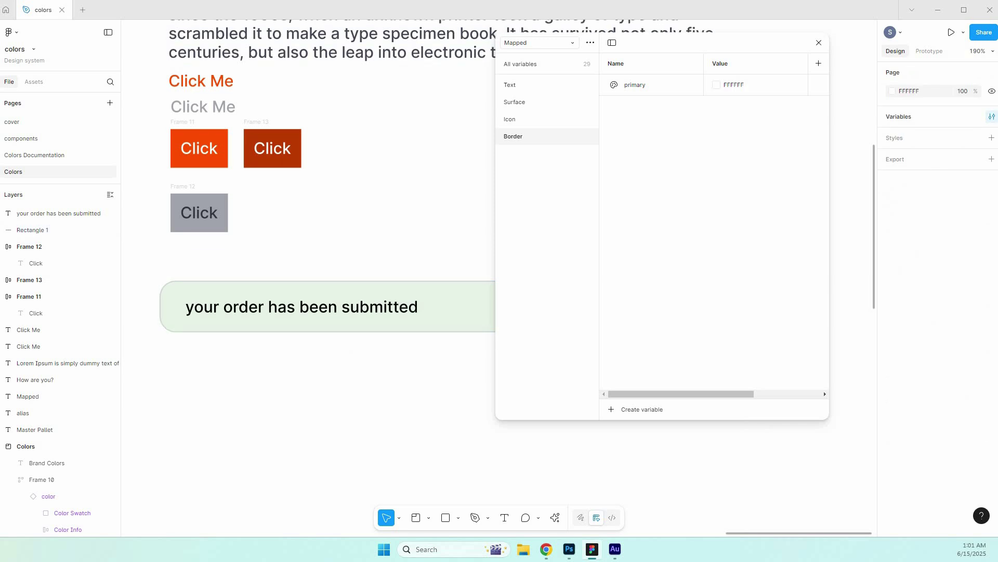
# Link the Border group's primary variable to the neutral/200 alias.
pyautogui.click(735, 85)
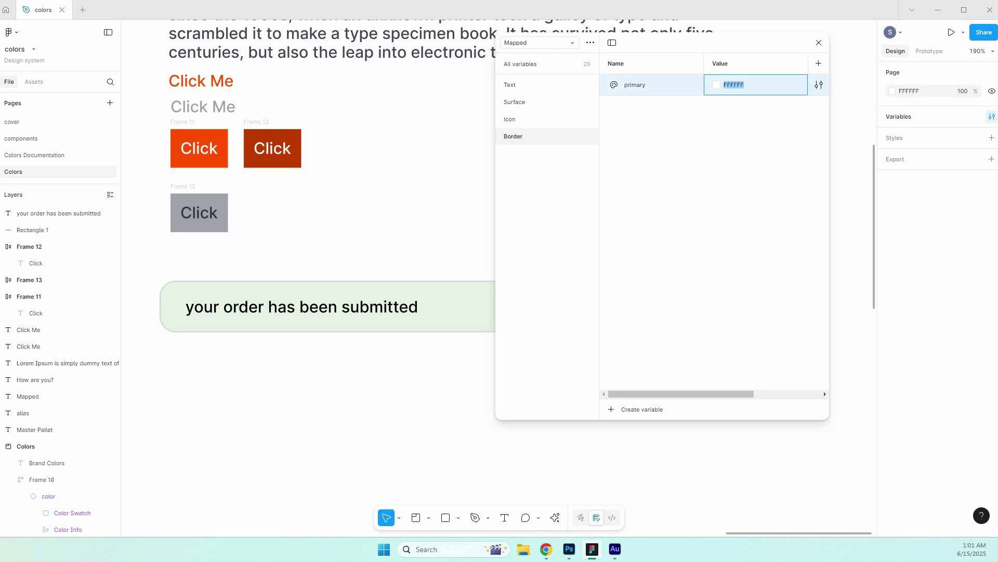
pyautogui.rightClick(780, 79)
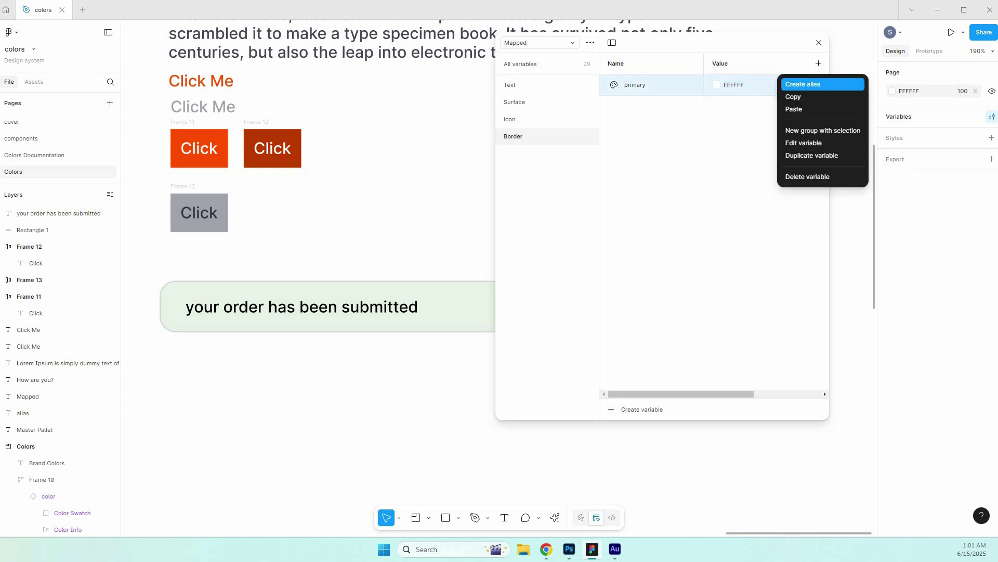
pyautogui.click(802, 84)
pyautogui.write('neut')
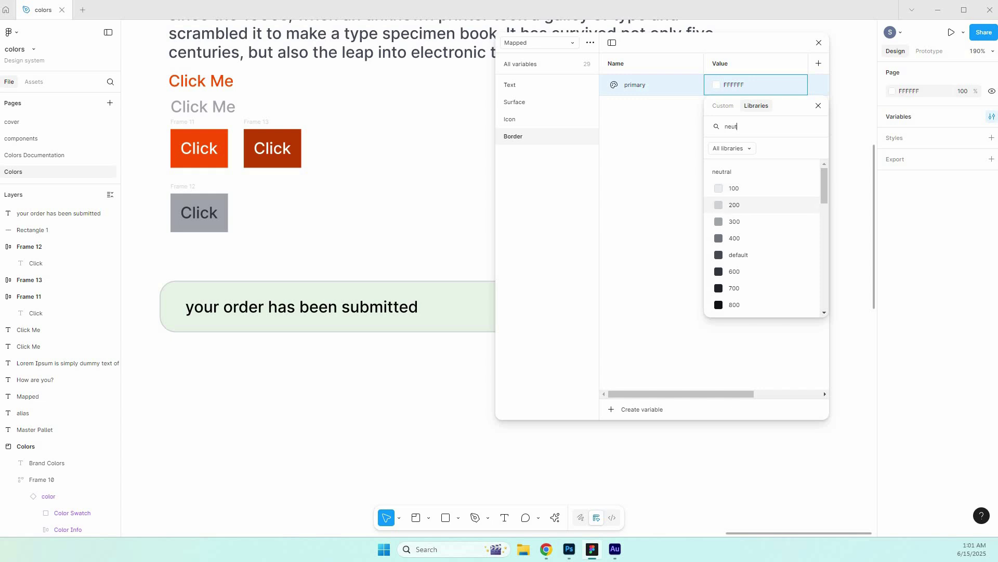
pyautogui.click(734, 205)
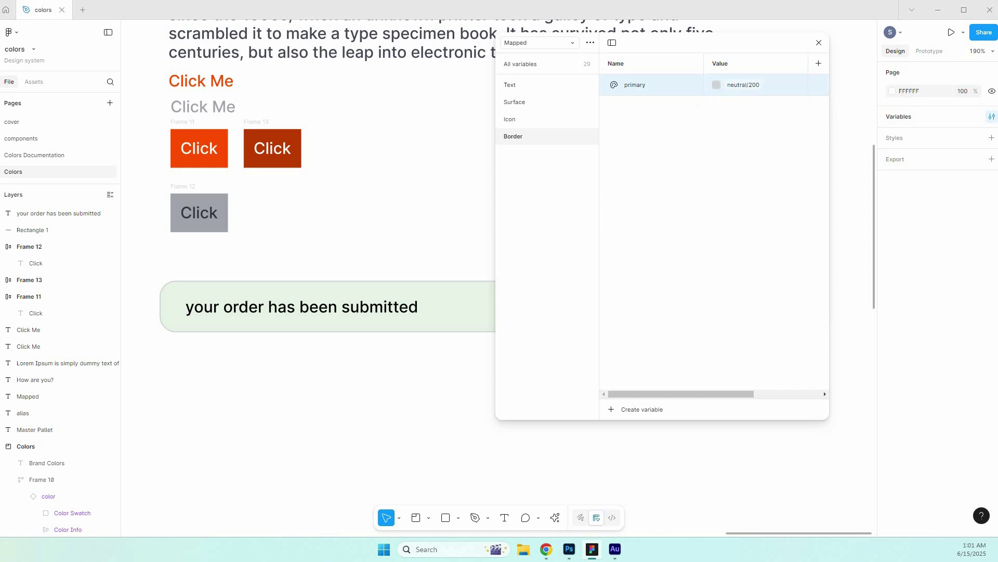
# Duplicate the primary variable in the Border group.
pyautogui.hotkey('alt', 'Tab')
pyautogui.rightClick(679, 86)
pyautogui.press('Escape')
pyautogui.hotkey('ctrl', 'd')
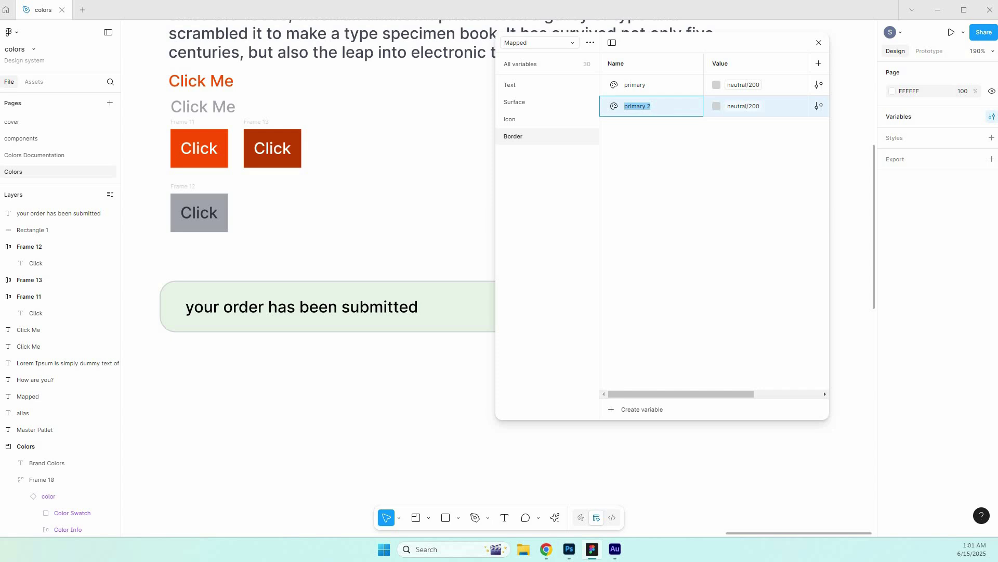
# Change the green banner rectangle's stroke color to the primary/default variable.
pyautogui.click(448, 314)
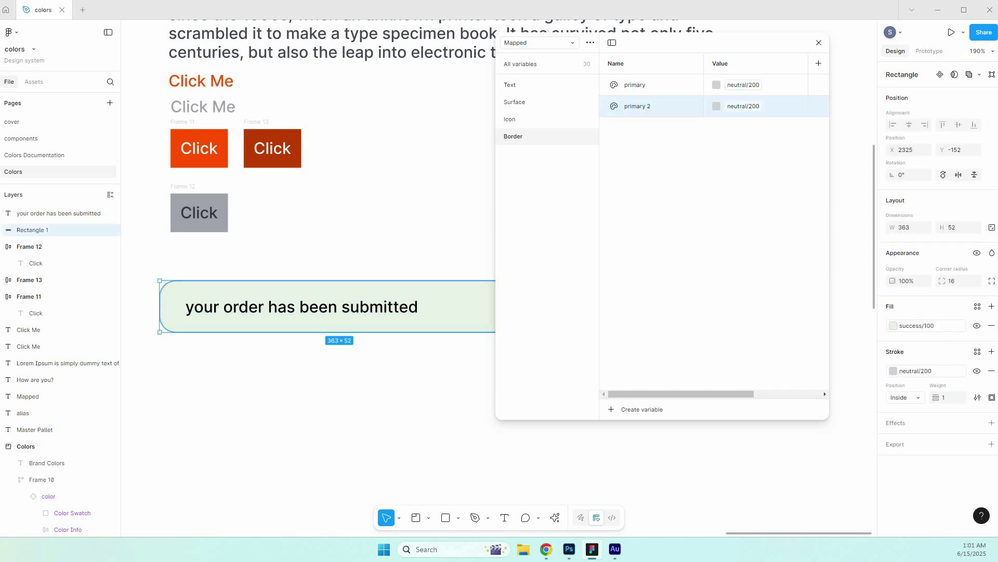
pyautogui.click(894, 370)
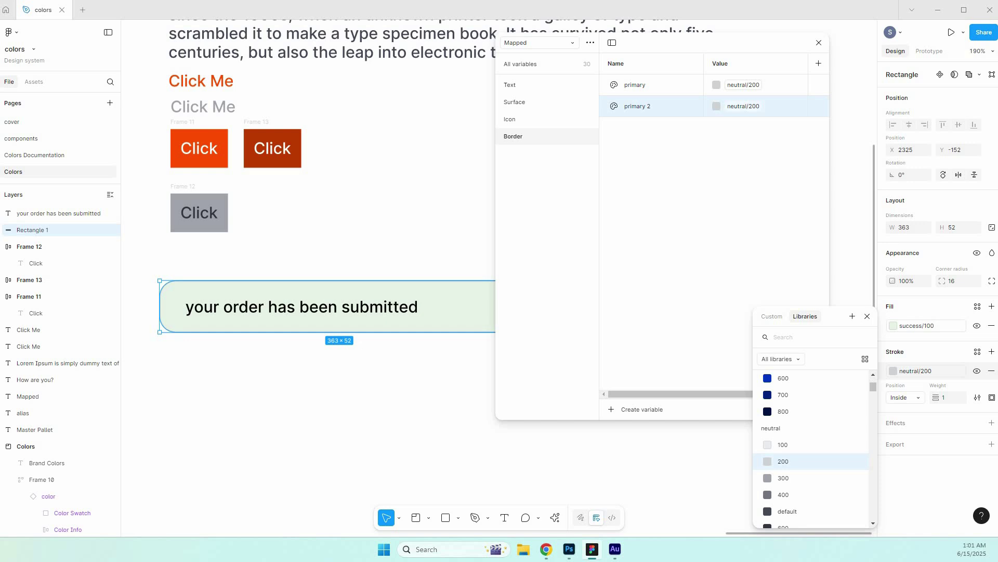
pyautogui.write('prim')
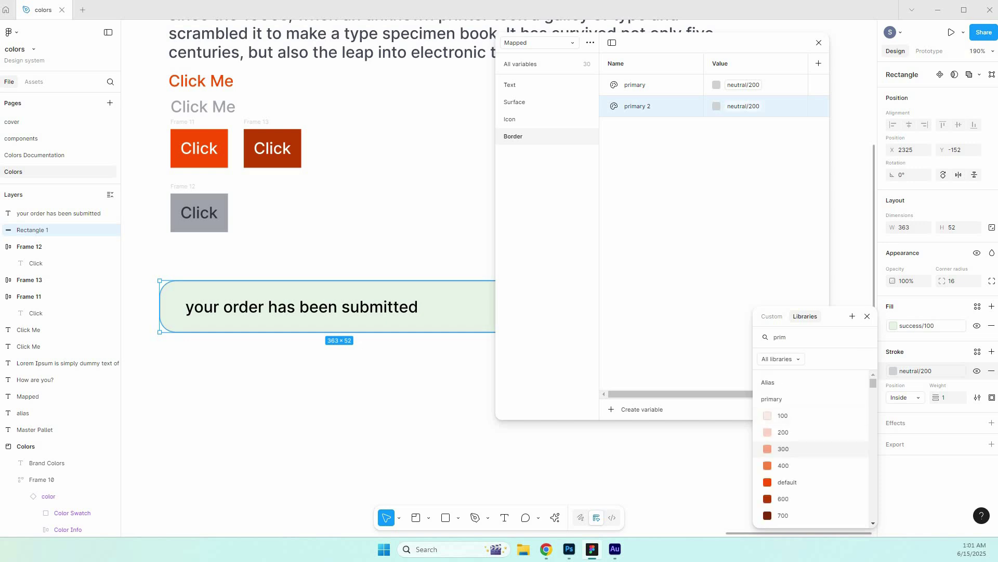
pyautogui.click(787, 482)
pyautogui.press('Escape')
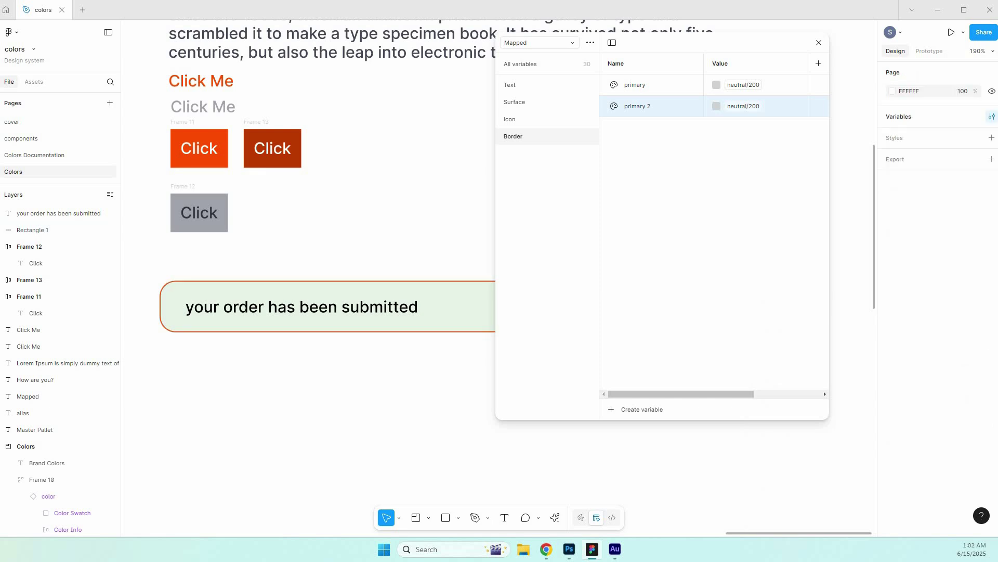
pyautogui.click(447, 315)
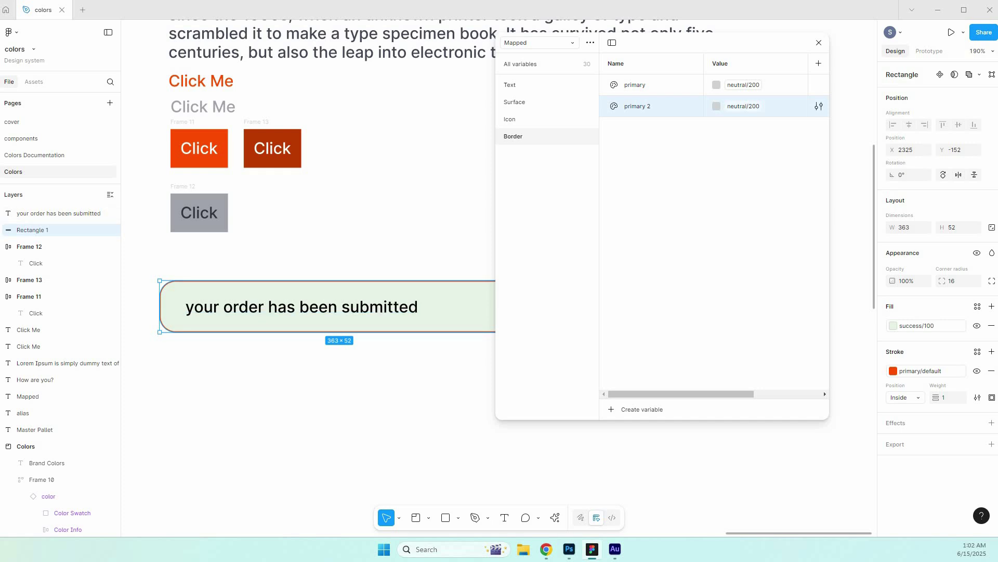
# Rename the Border group's duplicated primary variable to secondary.
pyautogui.doubleClick(637, 106)
pyautogui.write('secondary')
pyautogui.press('Return')
# Link the Border group's secondary variable to the primary/default alias.
pyautogui.click(744, 107)
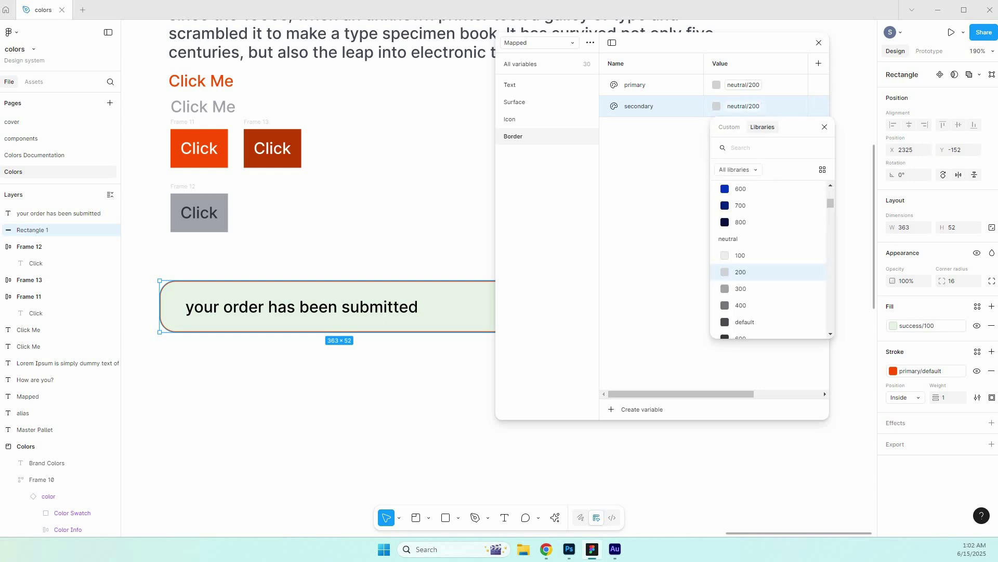
pyautogui.write('primary')
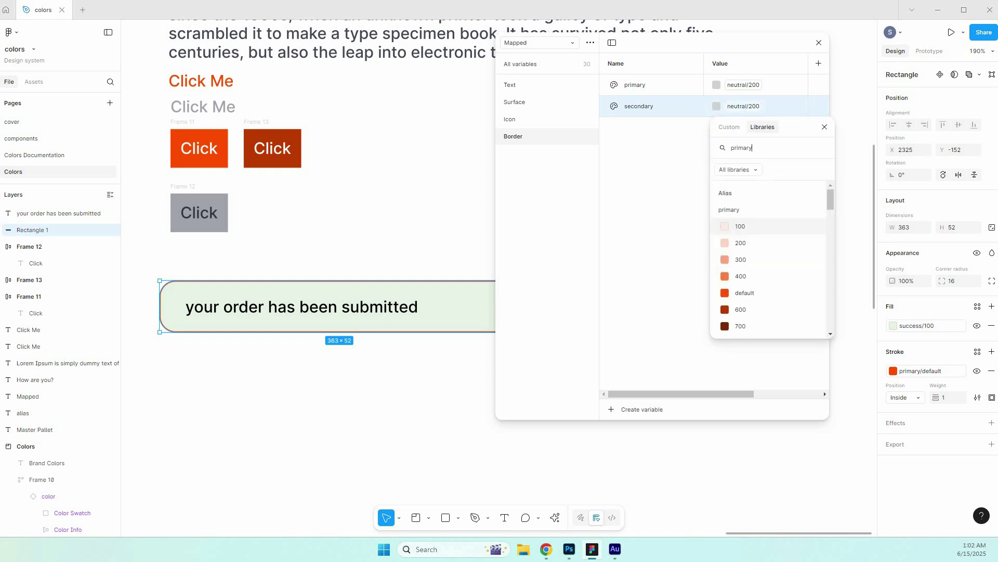
pyautogui.press('Down')
pyautogui.press('Down')
pyautogui.press('Down')
pyautogui.press('Down')
pyautogui.press('Return')
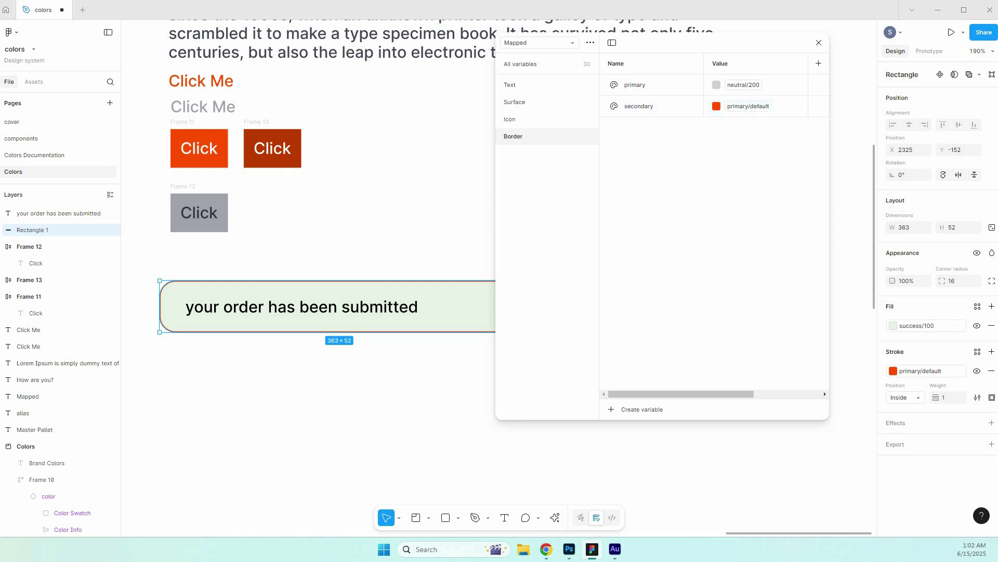
# Duplicate the Border group's secondary variable five times.
pyautogui.click(640, 106)
pyautogui.hotkey('ctrl', 'd')
pyautogui.hotkey('ctrl', 'd')
pyautogui.hotkey('ctrl', 'd')
pyautogui.hotkey('ctrl', 'd')
pyautogui.hotkey('ctrl', 'd')
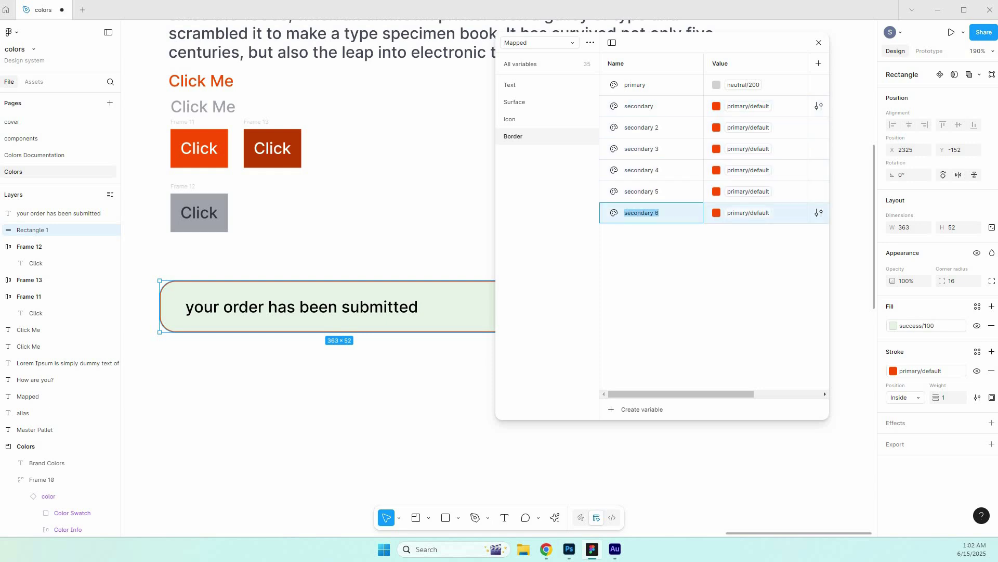
# Rename the Border group's secondary 2 variable to success.
pyautogui.doubleClick(642, 127)
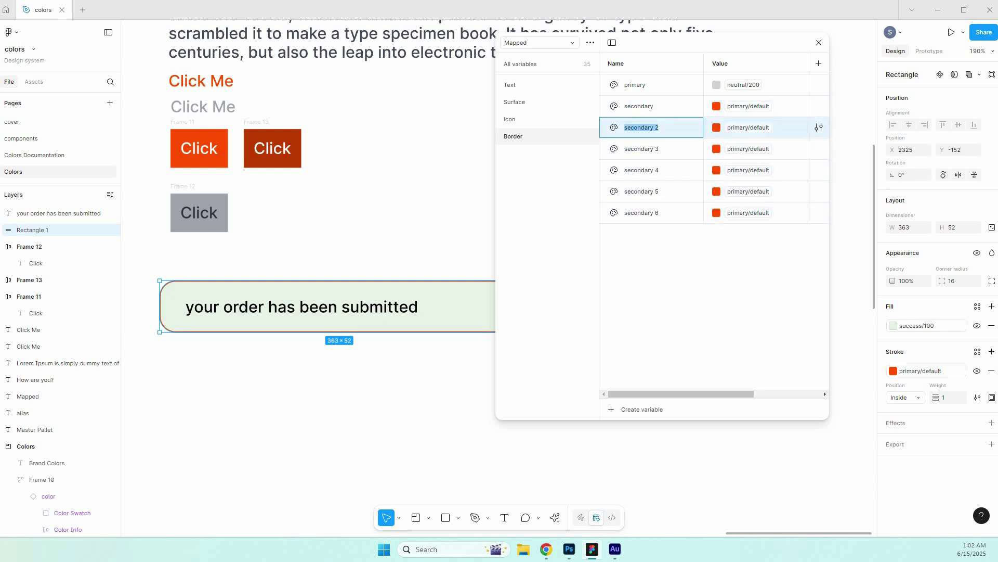
pyautogui.write('success')
pyautogui.press('Return')
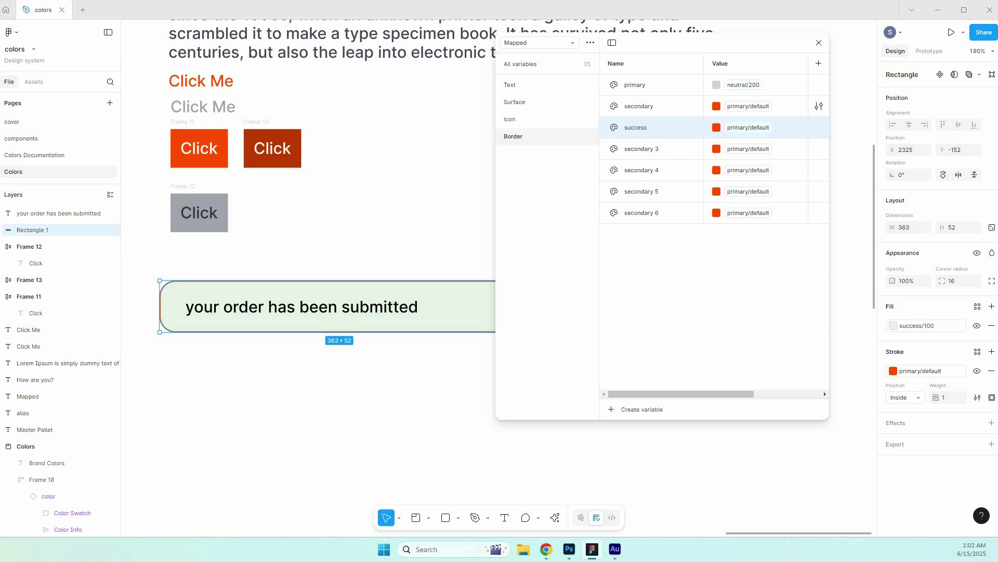
# Rename the Border group's secondary 3 variable to warning.
pyautogui.doubleClick(641, 149)
pyautogui.write('warn')
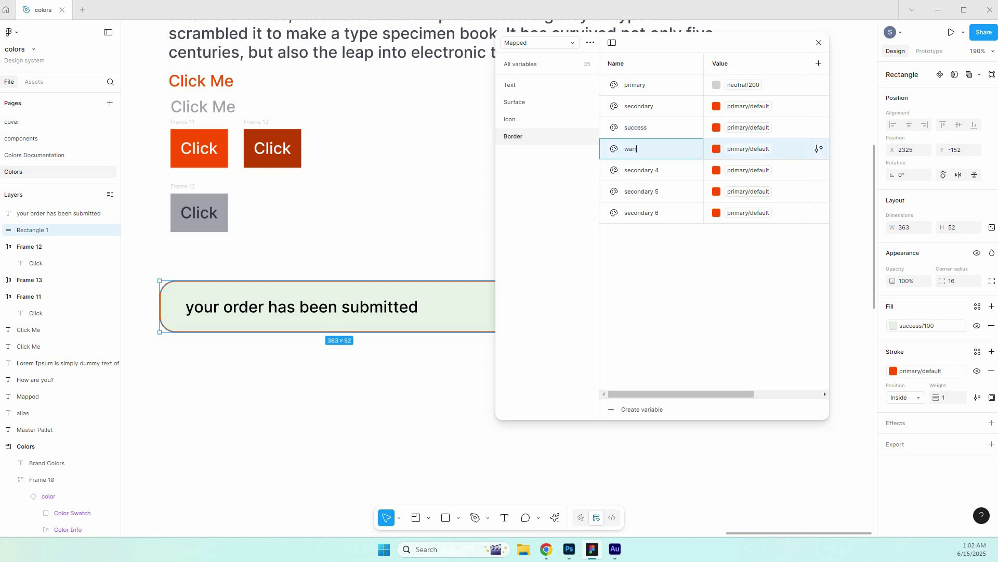
pyautogui.write('rn')
pyautogui.press('BackSpace')
pyautogui.press('BackSpace')
pyautogui.write('ing')
pyautogui.press('Left')
pyautogui.press('Left')
pyautogui.press('Left')
pyautogui.write('n')
pyautogui.press('Return')
# Rename the Border group's secondary 4 variable to infrmation and secondary 5 to error.
pyautogui.doubleClick(642, 170)
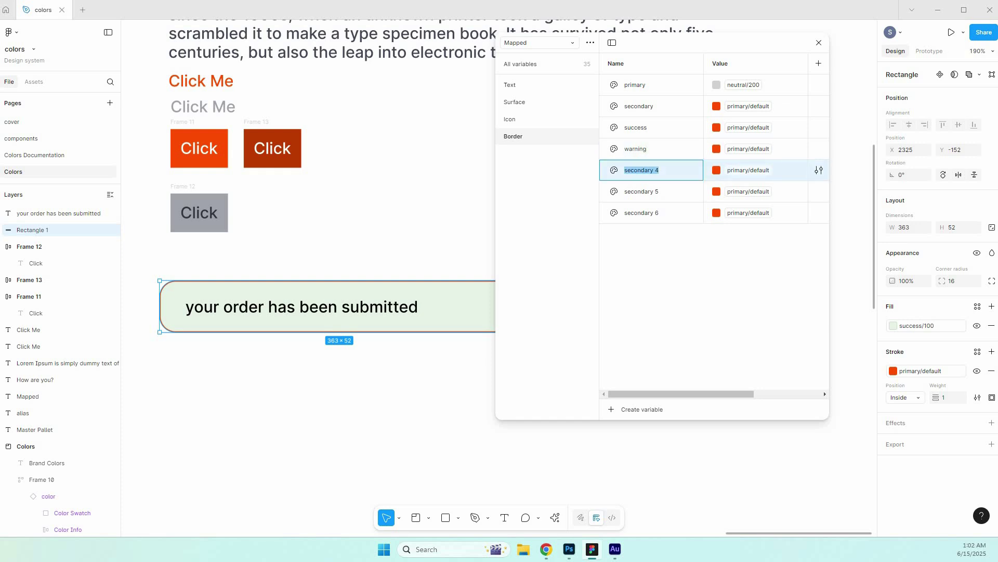
pyautogui.write('iinfrmation')
pyautogui.click(641, 191)
pyautogui.doubleClick(642, 191)
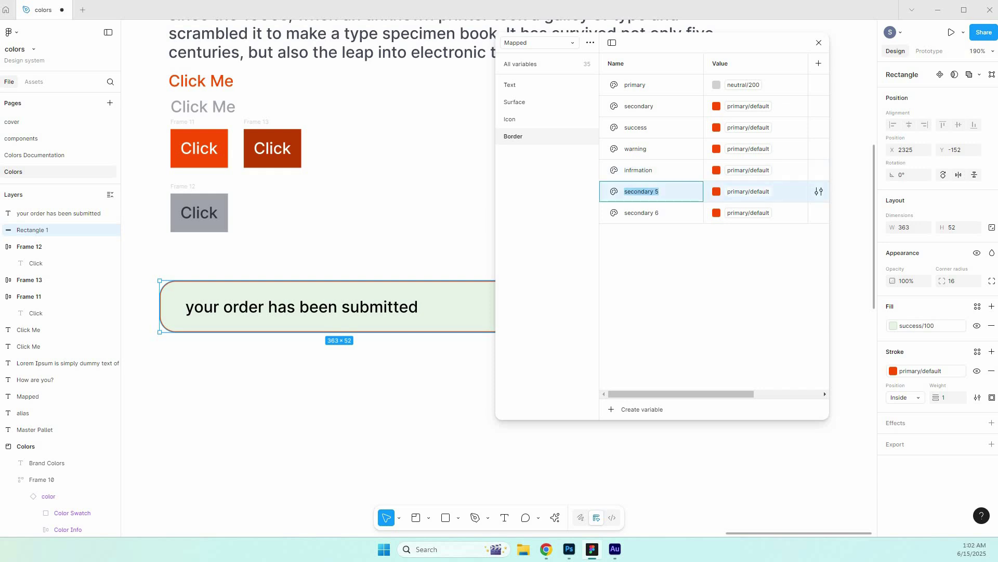
pyautogui.write('error')
pyautogui.press('Return')
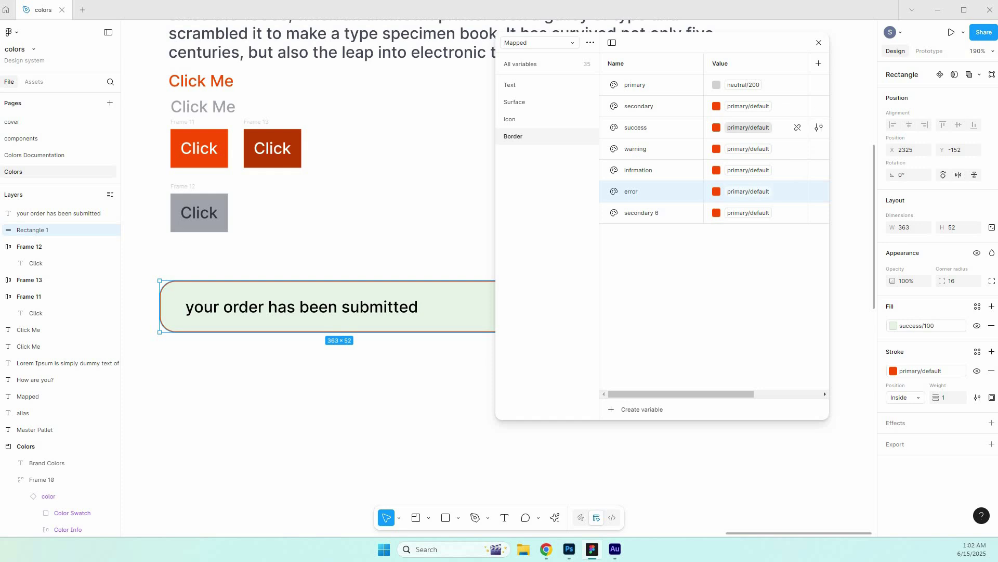
# Link the Border group's success variable to the success/default alias and its warning variable to warning/default.
pyautogui.click(749, 128)
pyautogui.write('succ')
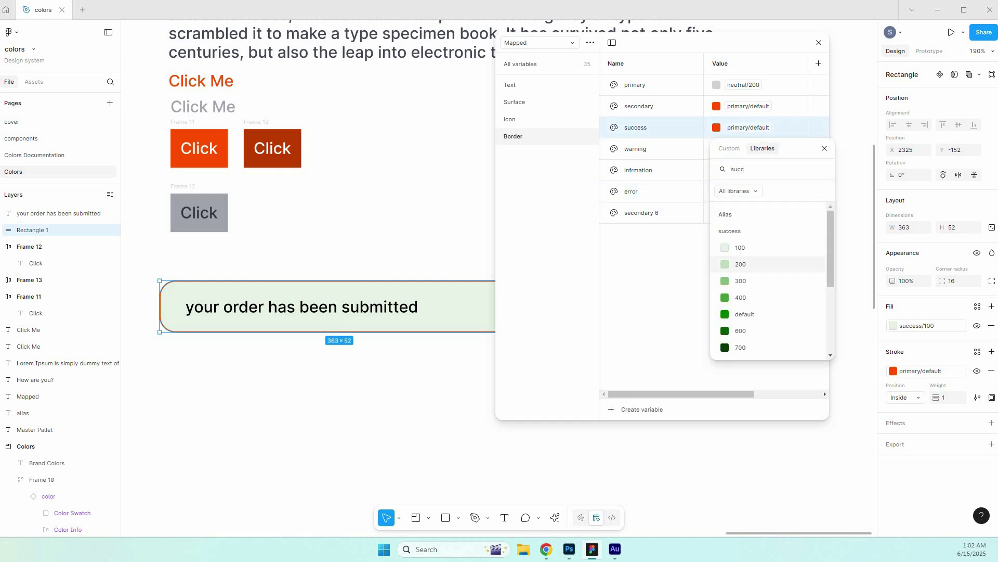
pyautogui.click(744, 314)
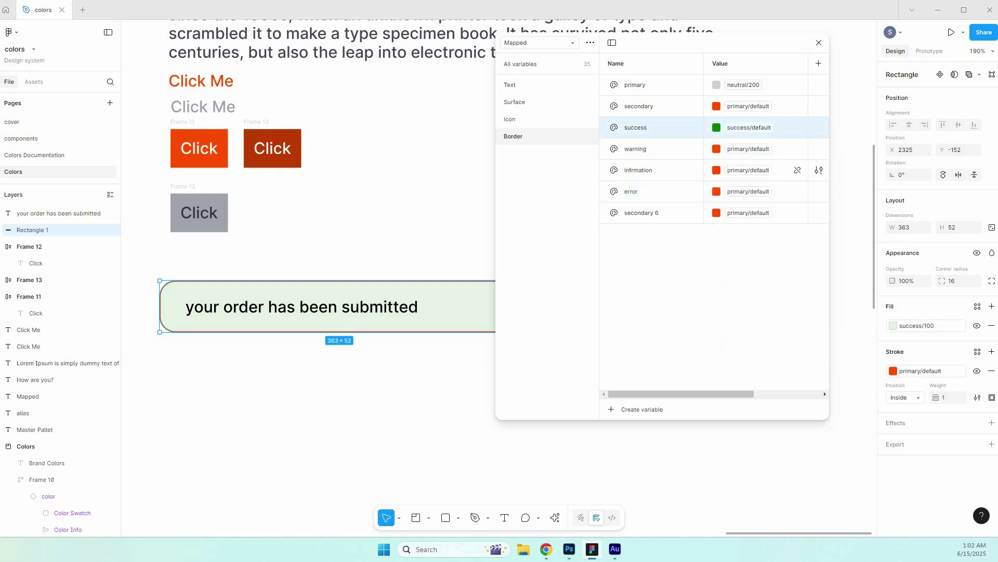
pyautogui.click(749, 149)
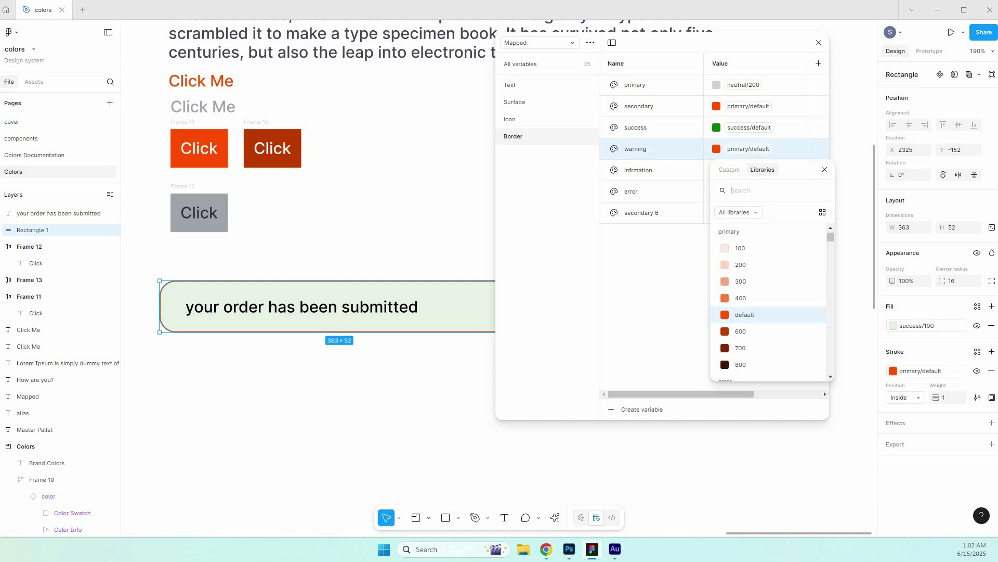
pyautogui.write('war')
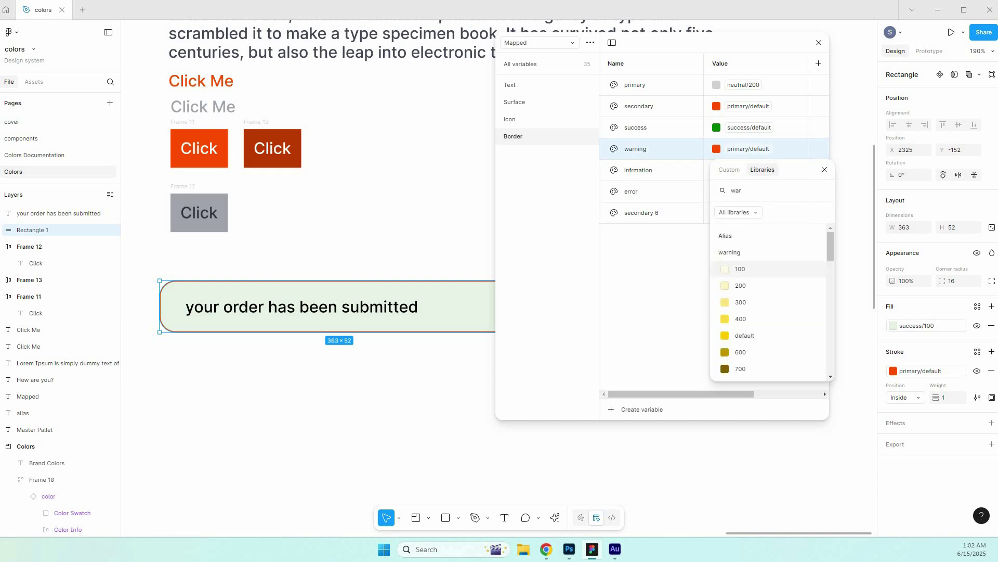
pyautogui.click(744, 335)
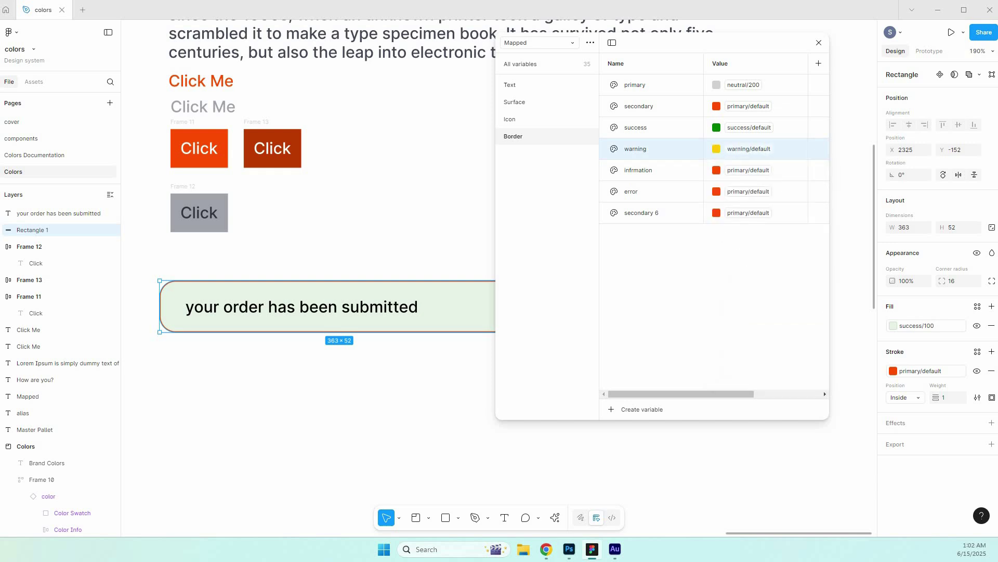
# Link the Border group's infrmation variable to the information/default alias and its error variable to error/default.
pyautogui.click(749, 170)
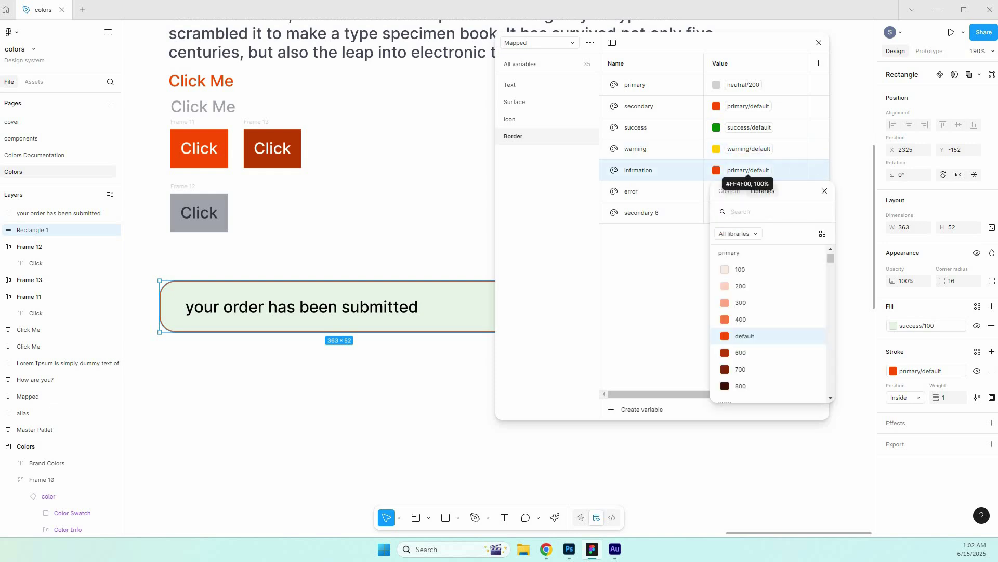
pyautogui.write('info')
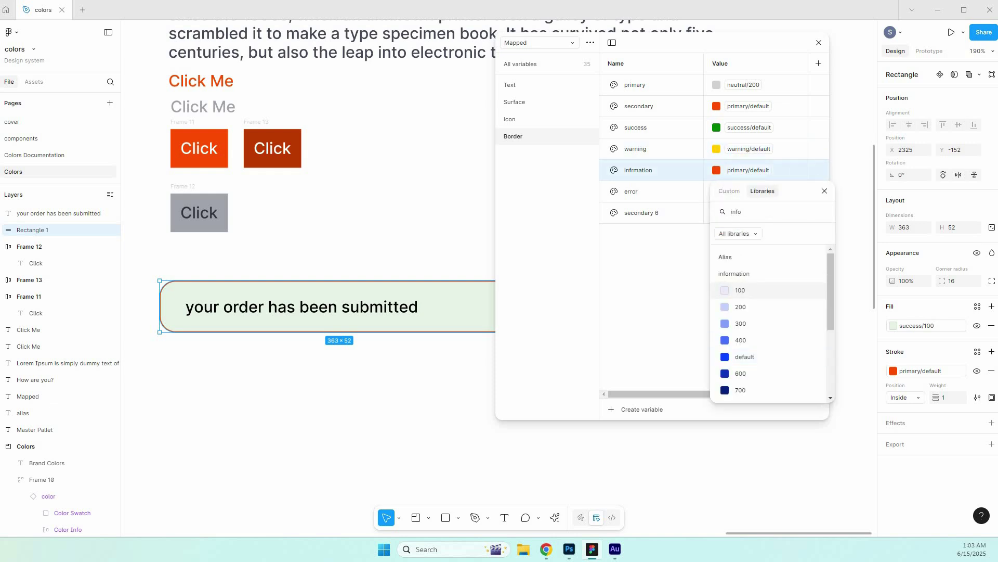
pyautogui.click(744, 356)
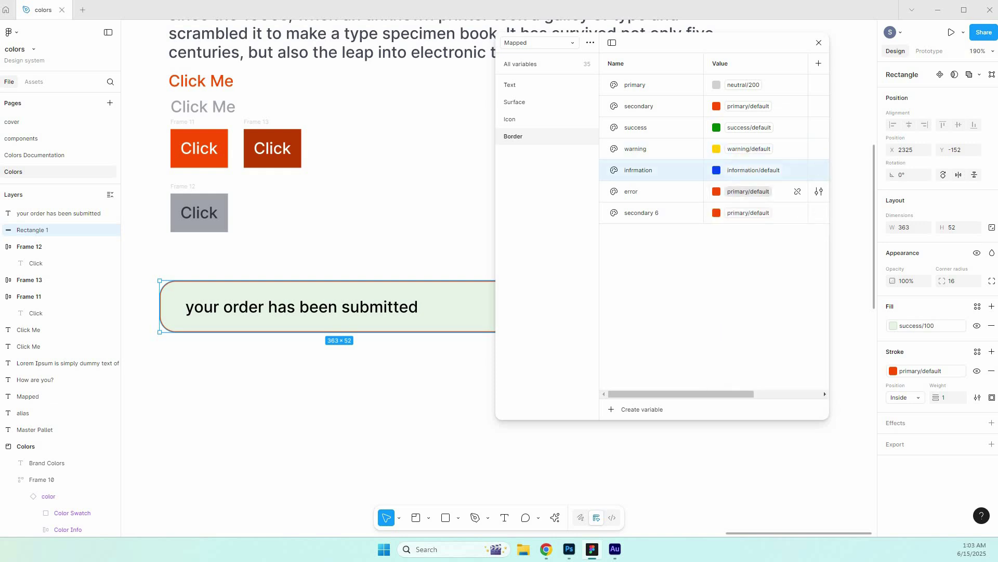
pyautogui.click(749, 191)
pyautogui.write('error')
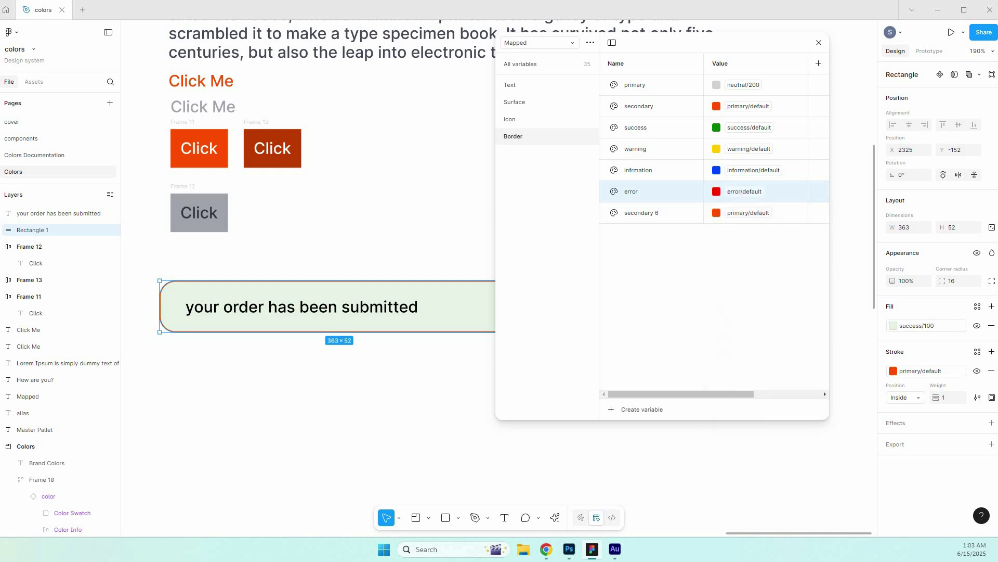
# Delete the leftover secondary 6 variable from the Border group.
pyautogui.click(748, 212)
pyautogui.write('se')
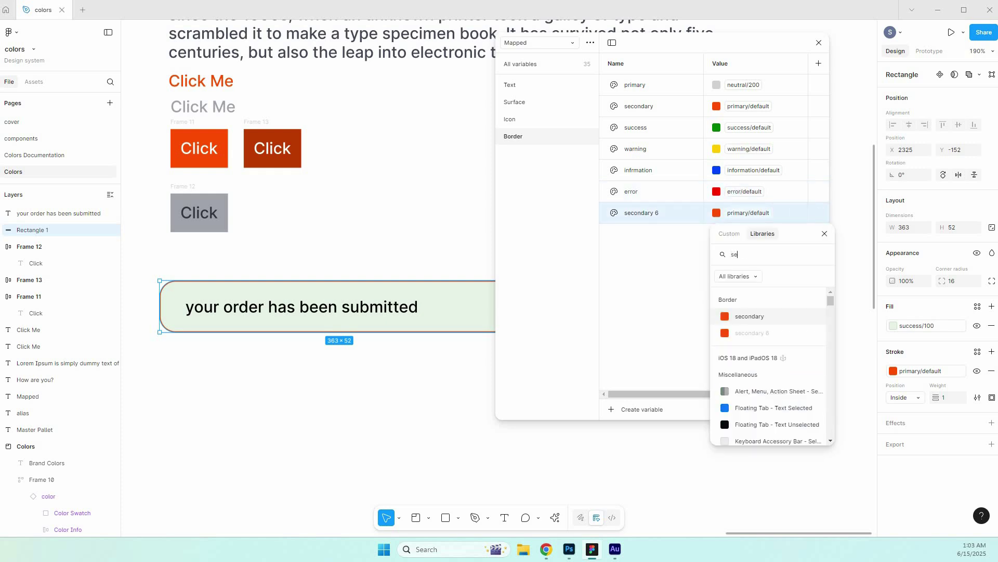
pyautogui.press('BackSpace')
pyautogui.press('BackSpace')
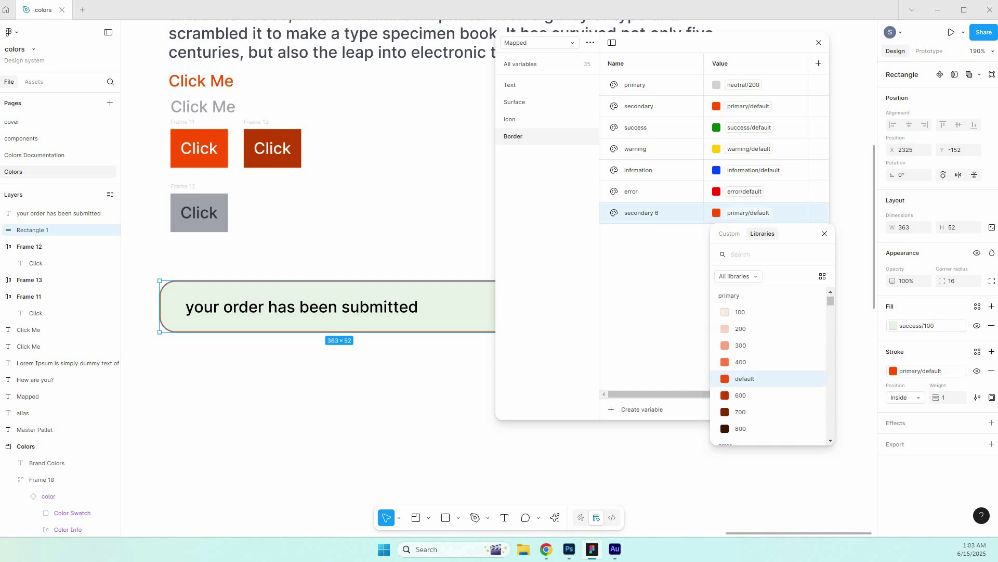
pyautogui.rightClick(800, 215)
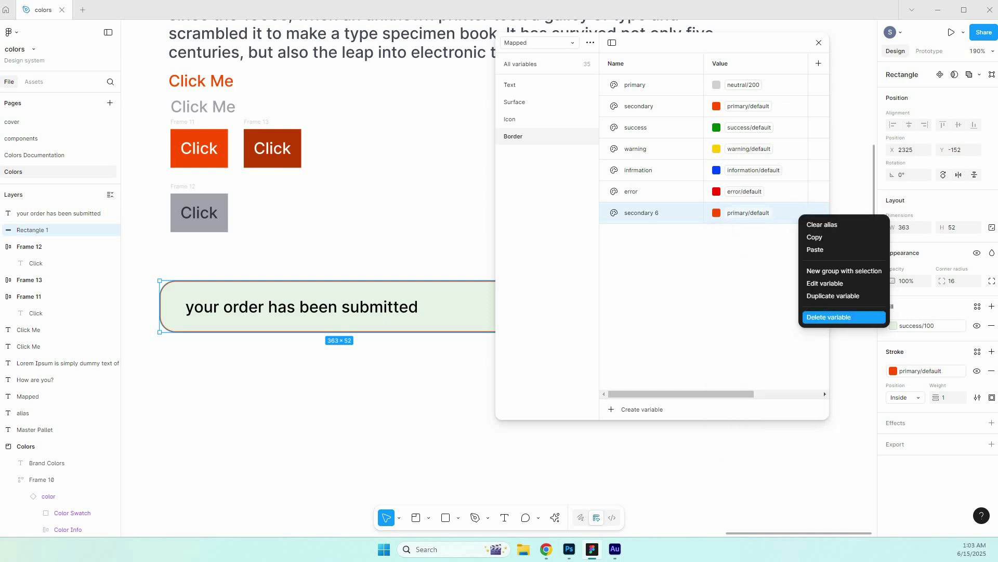
pyautogui.click(829, 317)
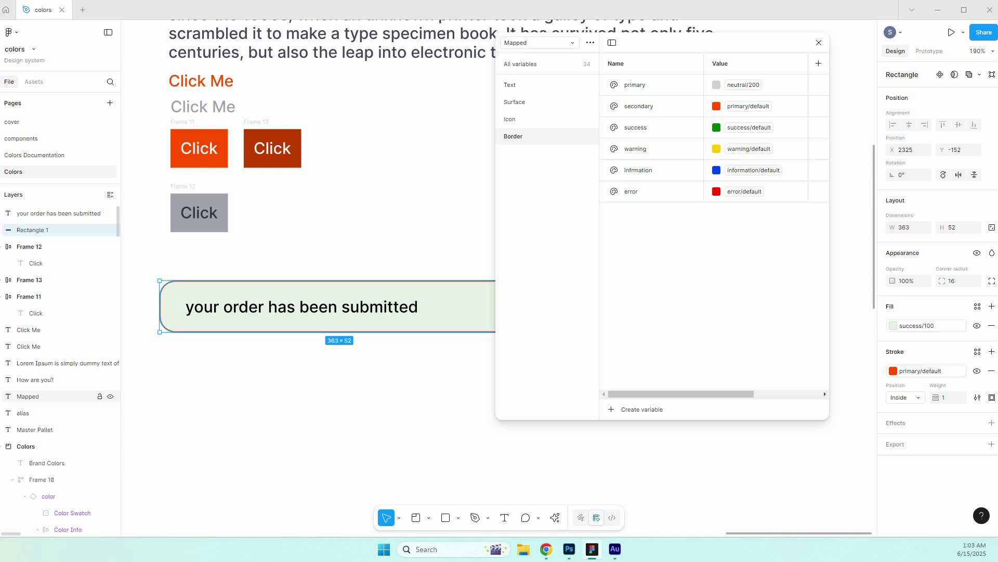
# Check which color variable fills the grey Click button, Frame 12.
pyautogui.press('Escape')
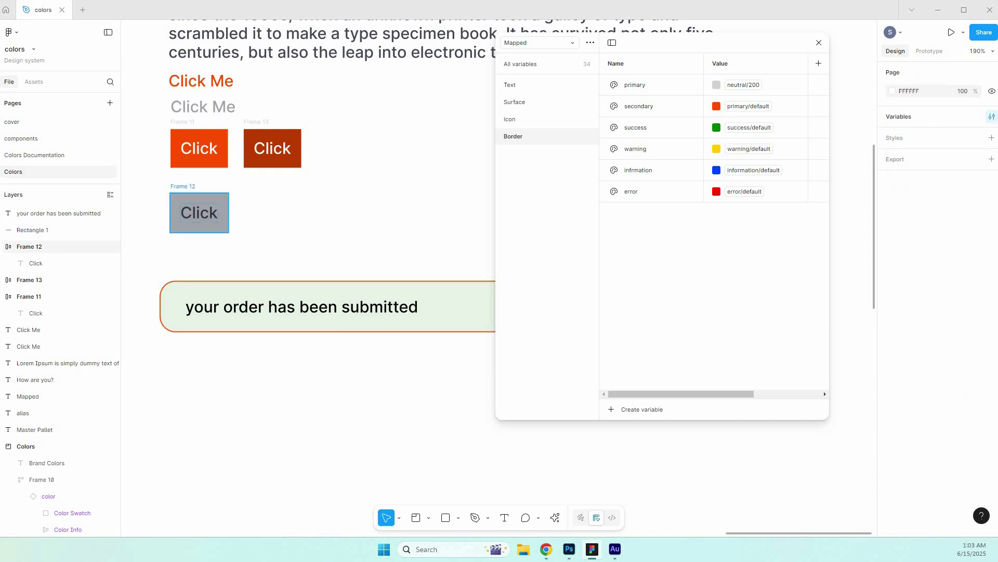
pyautogui.click(222, 224)
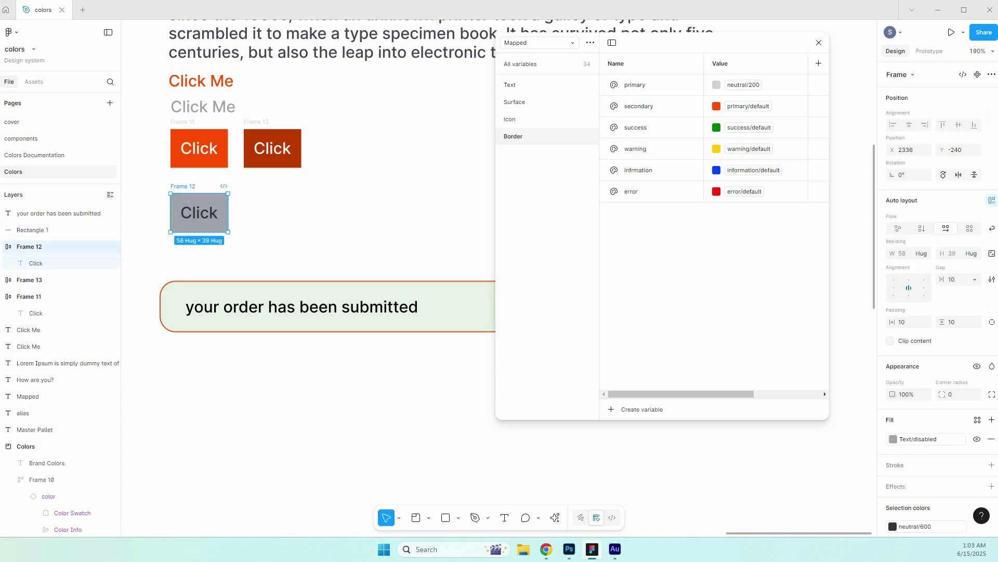
pyautogui.moveTo(931, 440)
pyautogui.click(918, 439)
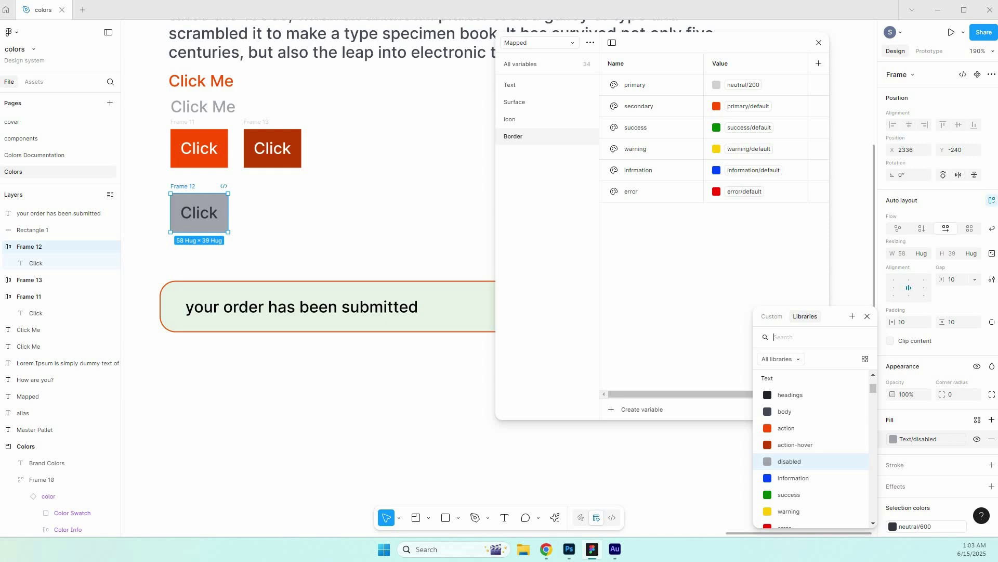
# Duplicate the Surface group's action-hover variable and name the copy disabled.
pyautogui.click(515, 102)
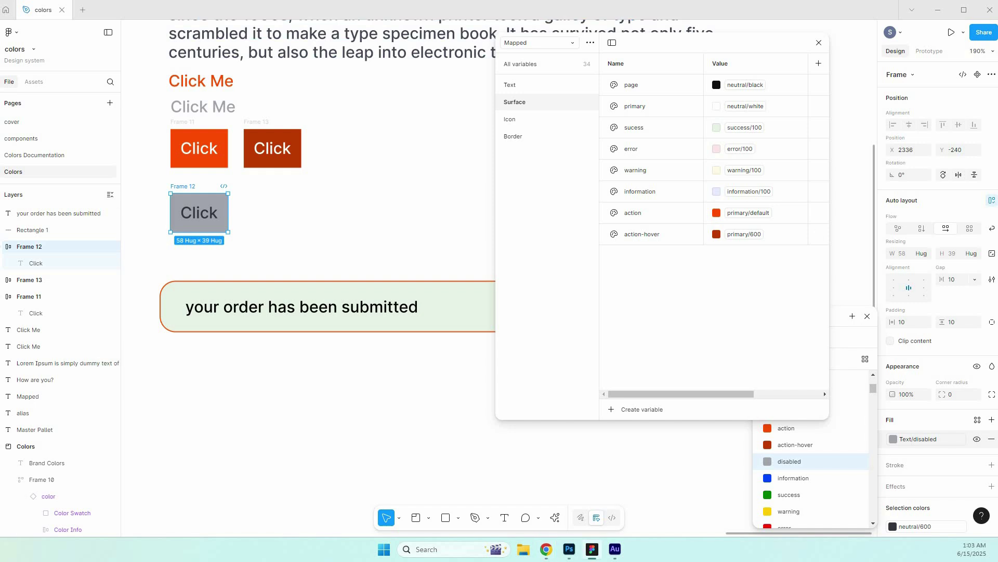
pyautogui.click(665, 234)
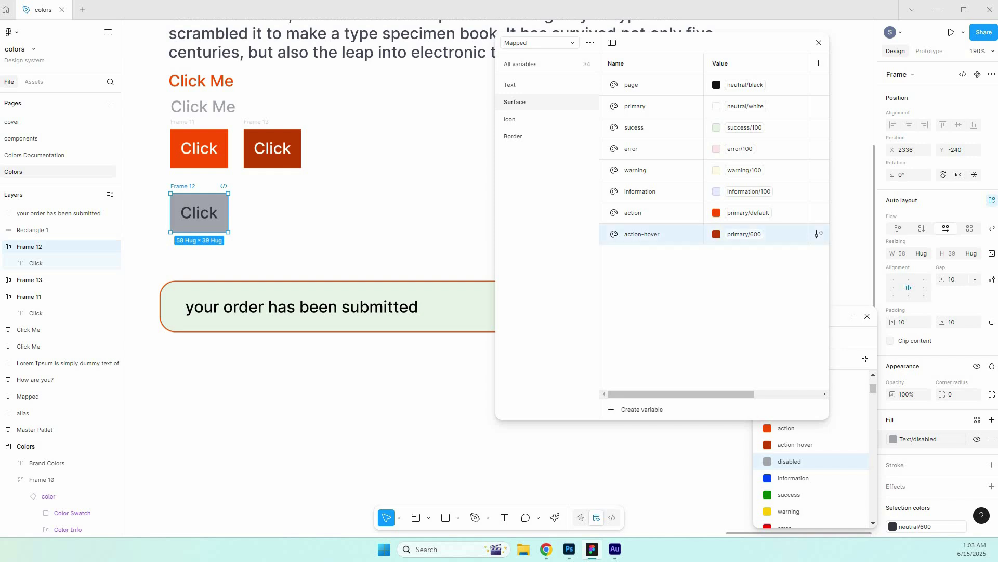
pyautogui.hotkey('ctrl', 'd')
pyautogui.write('d')
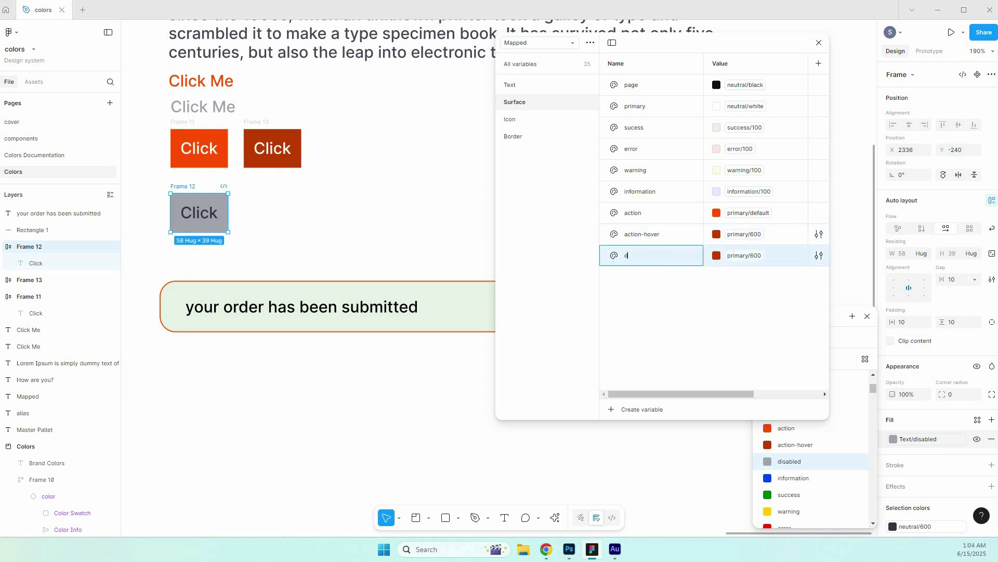
pyautogui.write('isabled')
pyautogui.press('Return')
# Link the Surface group's disabled variable to the neutral/100 alias.
pyautogui.click(744, 256)
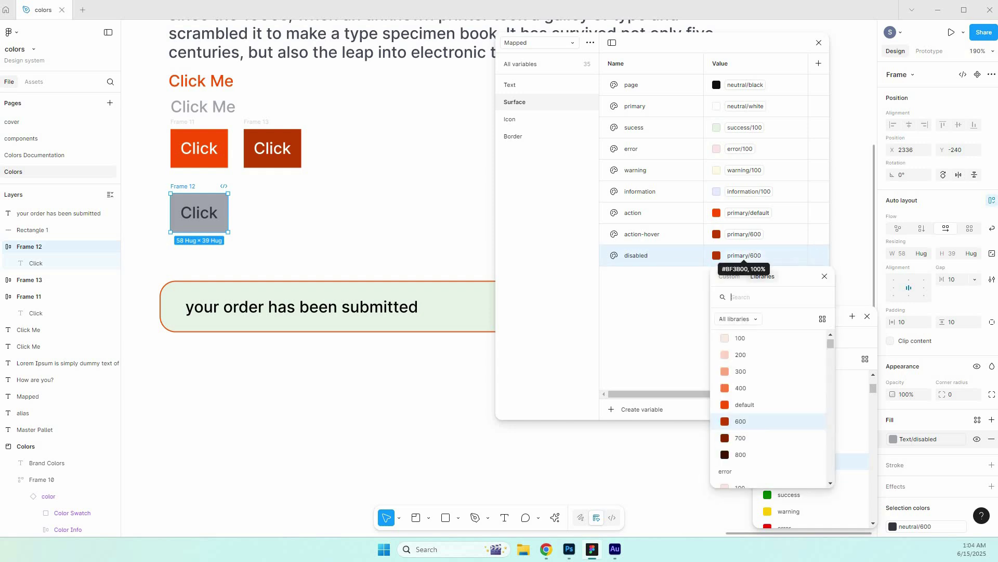
pyautogui.write('n')
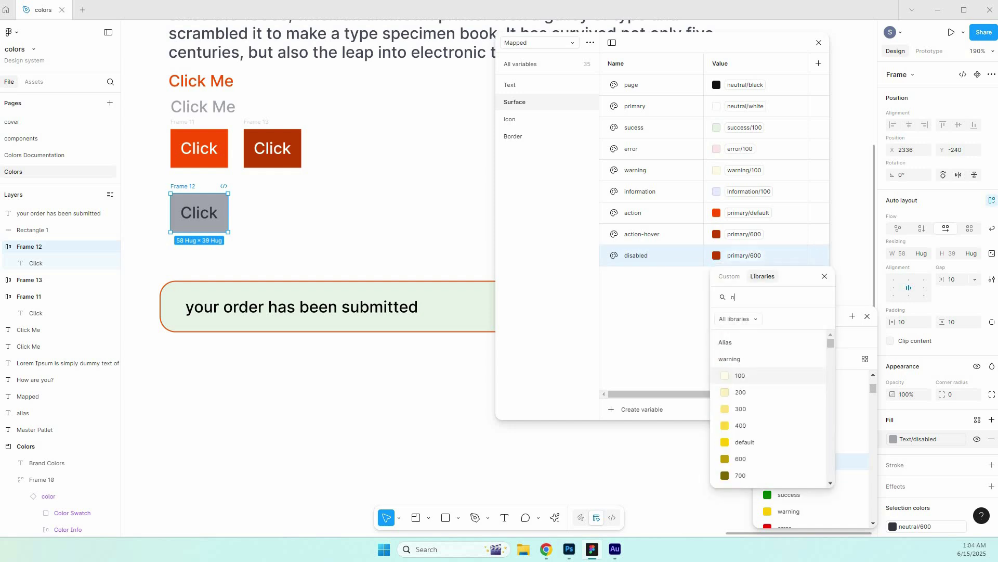
pyautogui.write('eu')
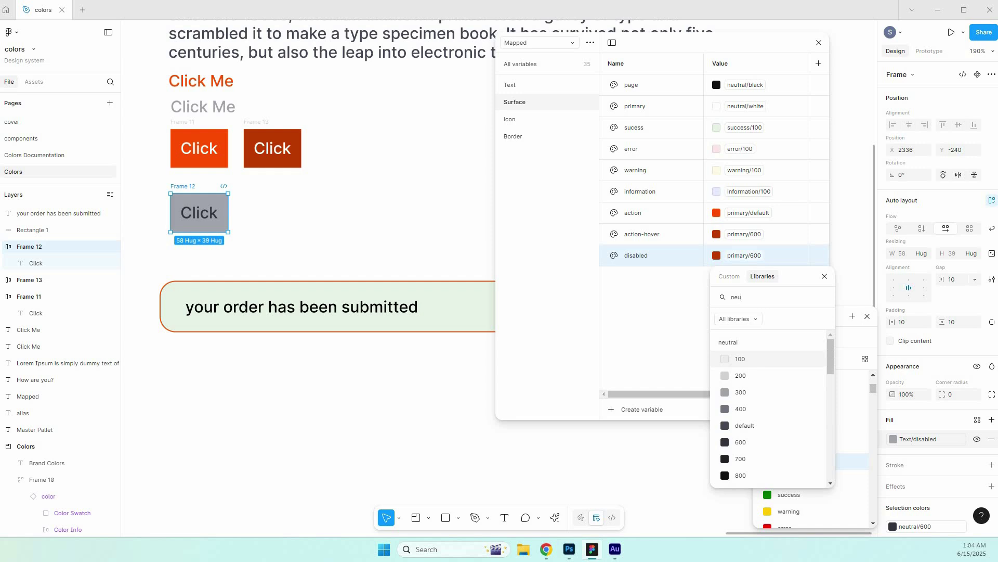
pyautogui.click(740, 359)
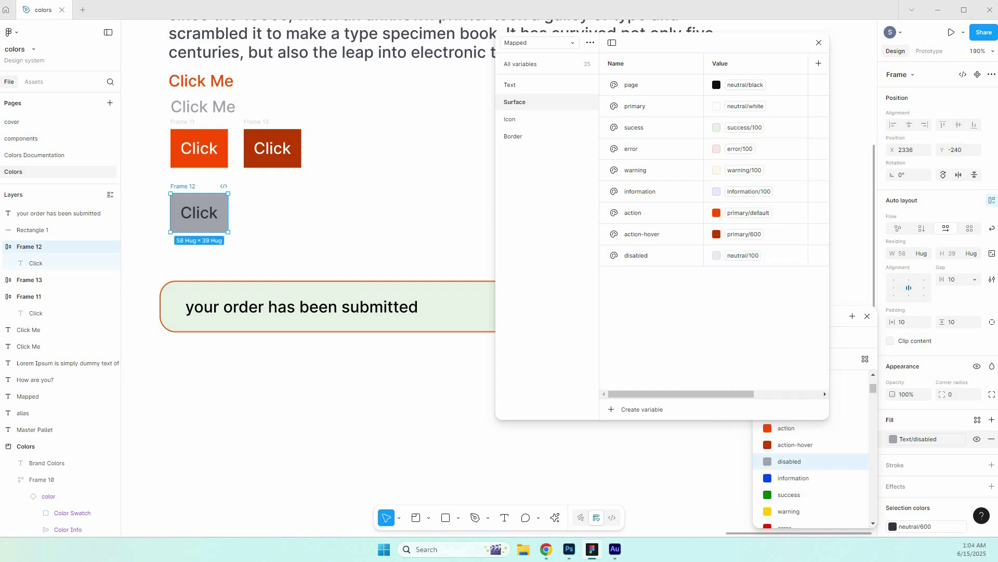
# Apply the Surface/disabled variable to the stroke of the rectangle behind "your order has been submitted".
pyautogui.click(513, 137)
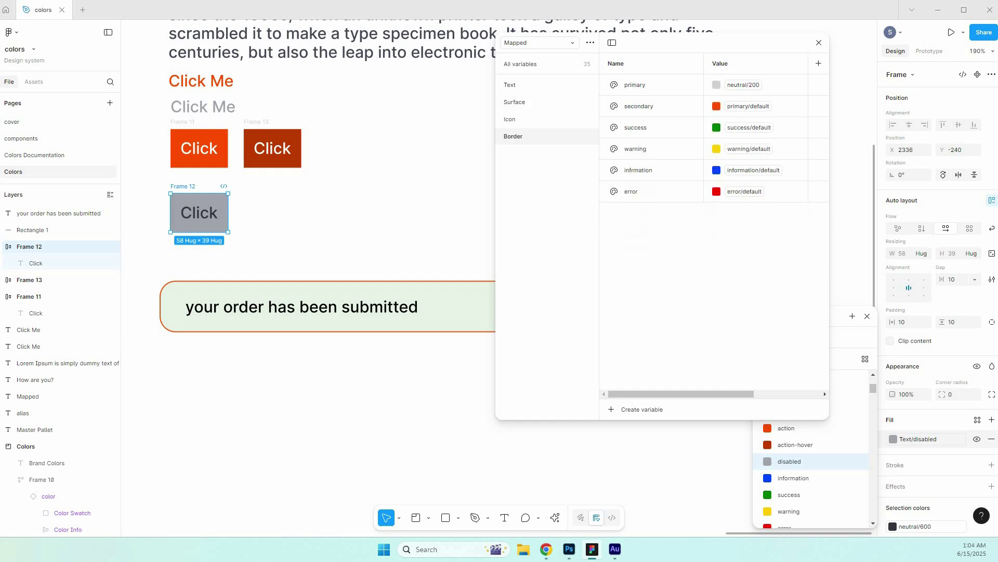
pyautogui.click(456, 313)
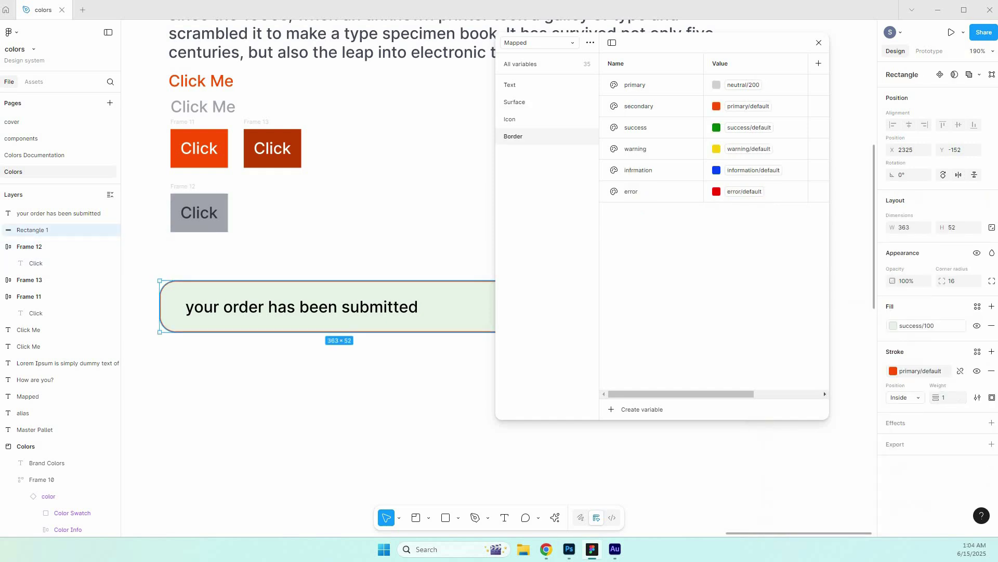
pyautogui.click(920, 371)
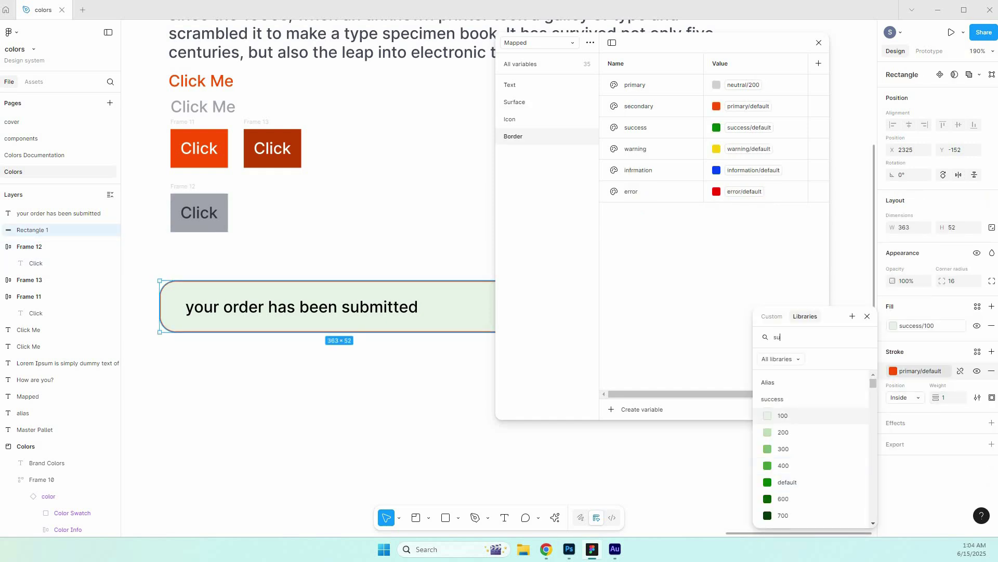
pyautogui.write('disabl')
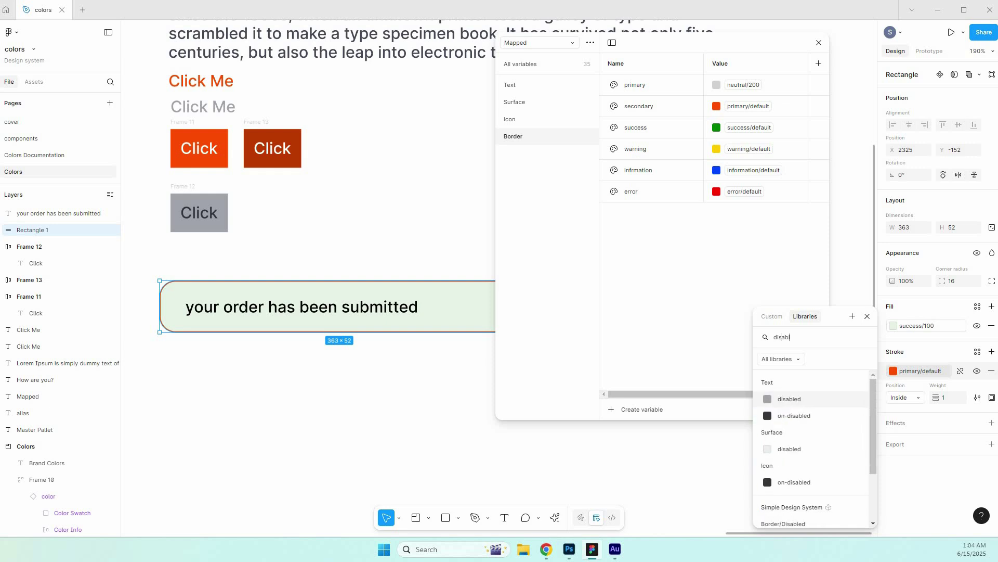
pyautogui.click(789, 449)
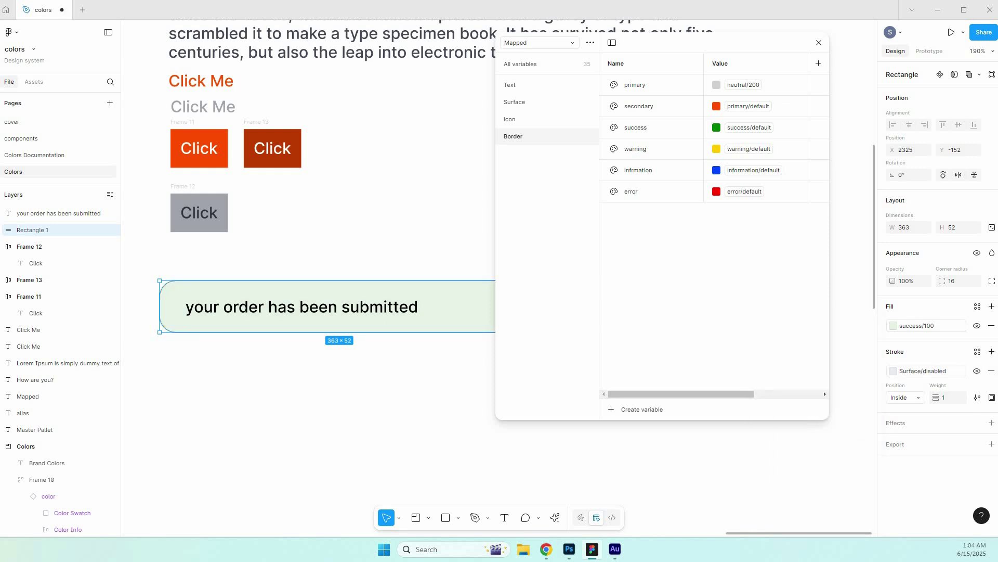
pyautogui.click(437, 386)
# Apply the Surface/disabled variable to the fill of the rectangle behind "your order has been submitted".
pyautogui.click(447, 318)
pyautogui.click(437, 381)
pyautogui.click(447, 320)
pyautogui.click(894, 326)
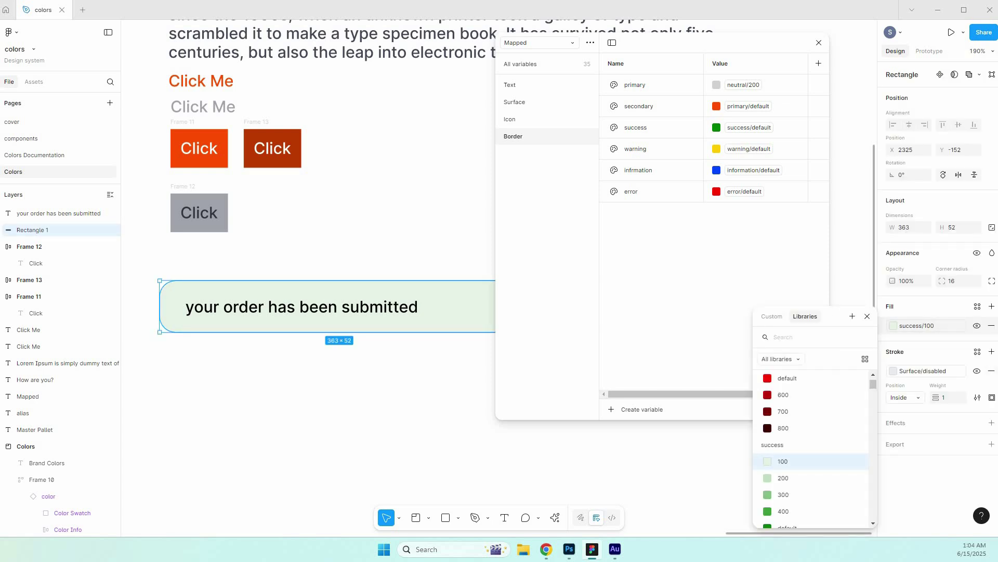
pyautogui.write('disabl')
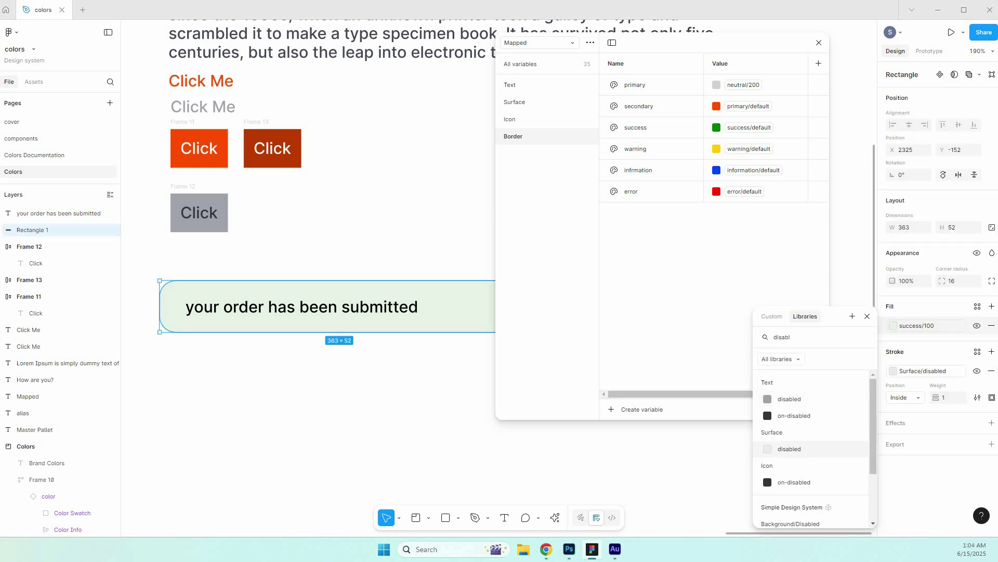
pyautogui.click(789, 449)
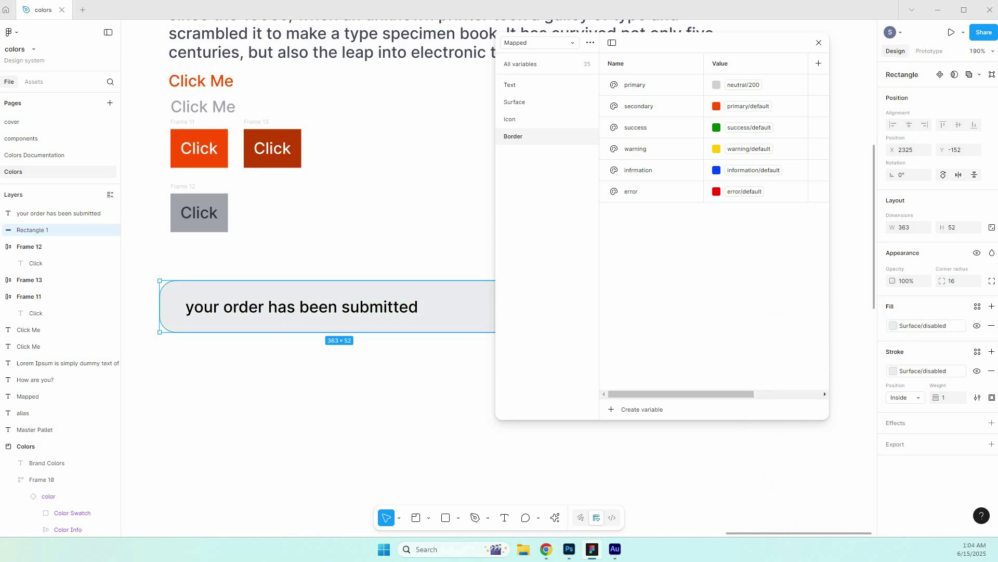
# Apply the Border/primary variable to the stroke of the rectangle behind "your order has been submitted".
pyautogui.click(923, 371)
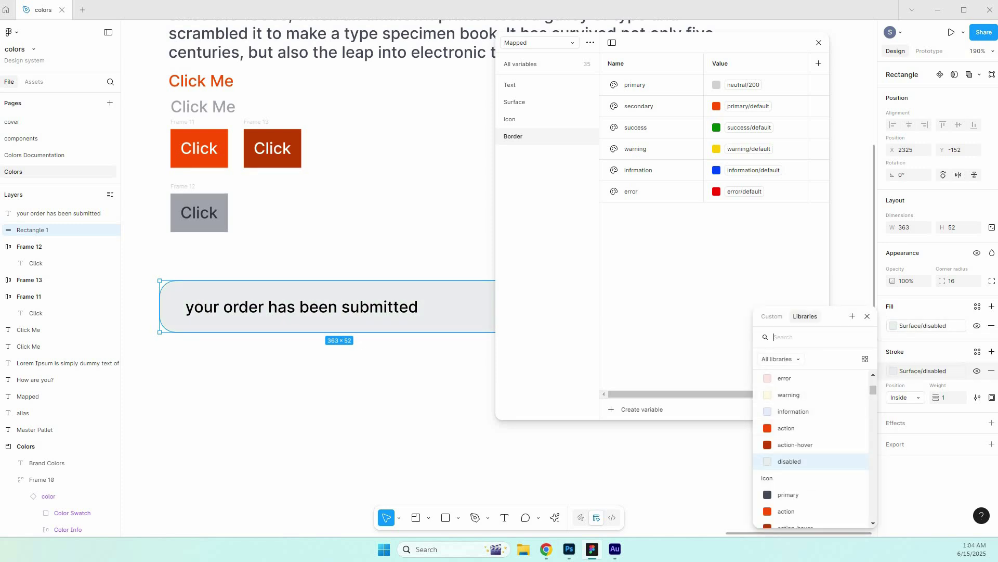
pyautogui.write('prima')
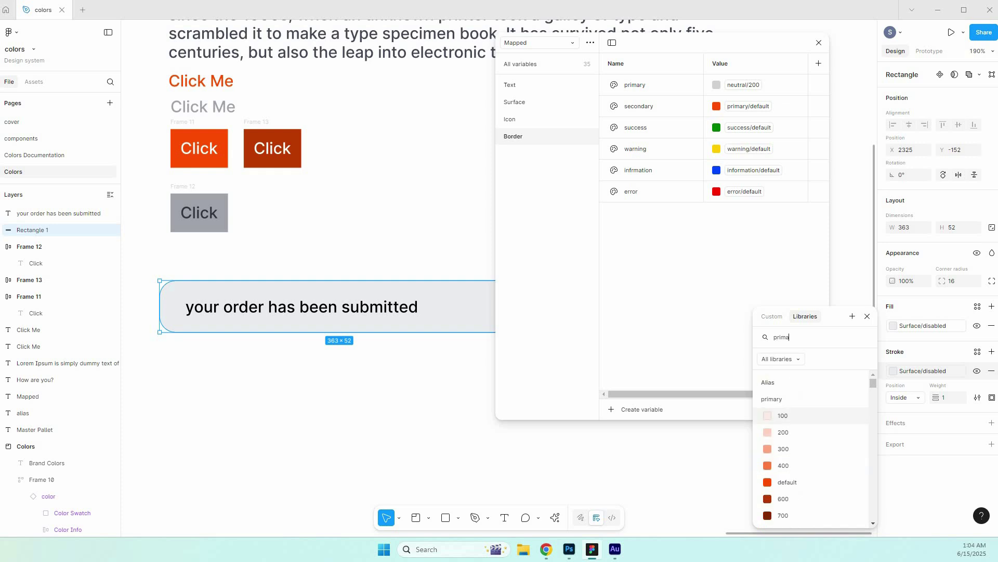
pyautogui.press('BackSpace')
pyautogui.press('BackSpace')
pyautogui.press('BackSpace')
pyautogui.press('BackSpace')
pyautogui.press('BackSpace')
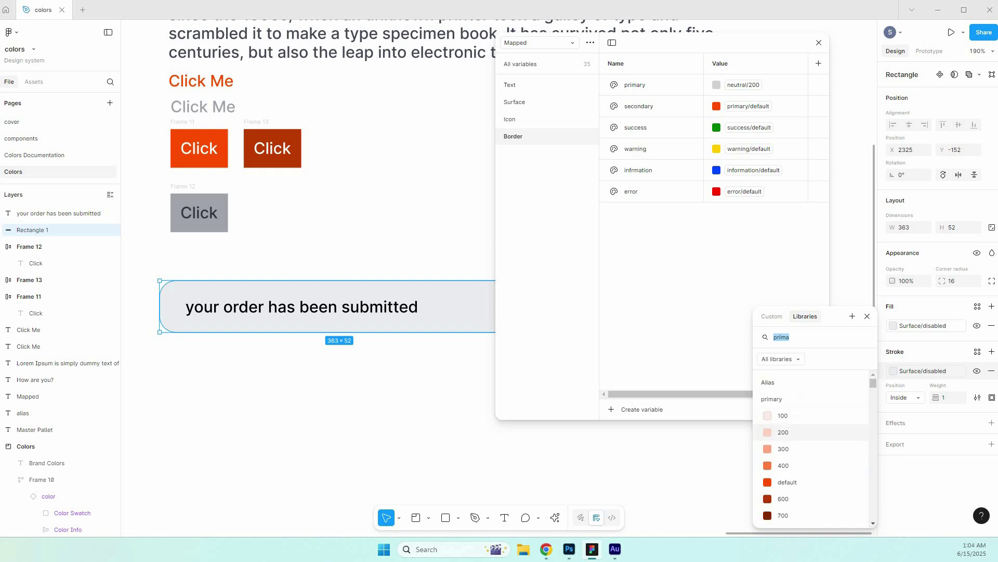
pyautogui.write('border')
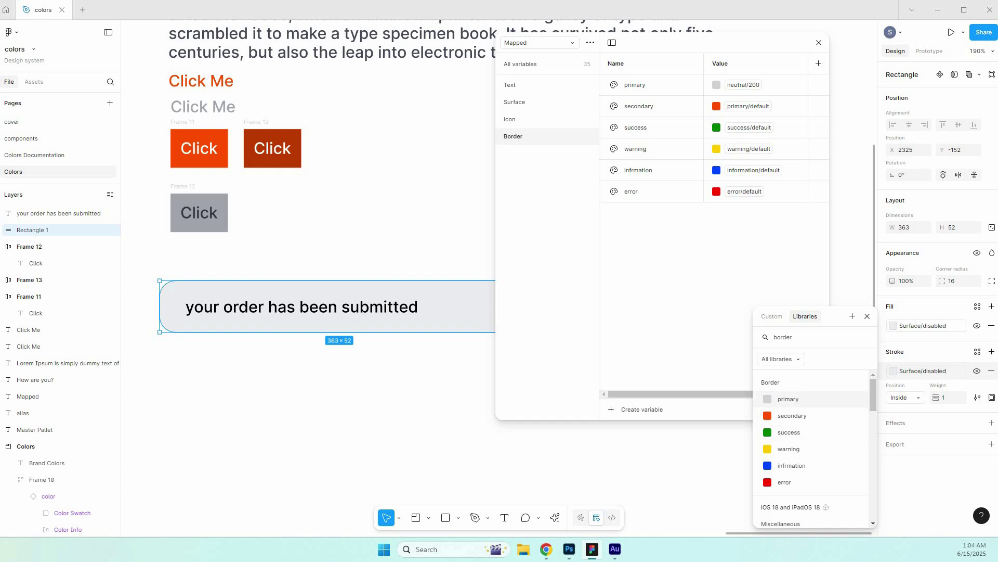
pyautogui.press('Escape')
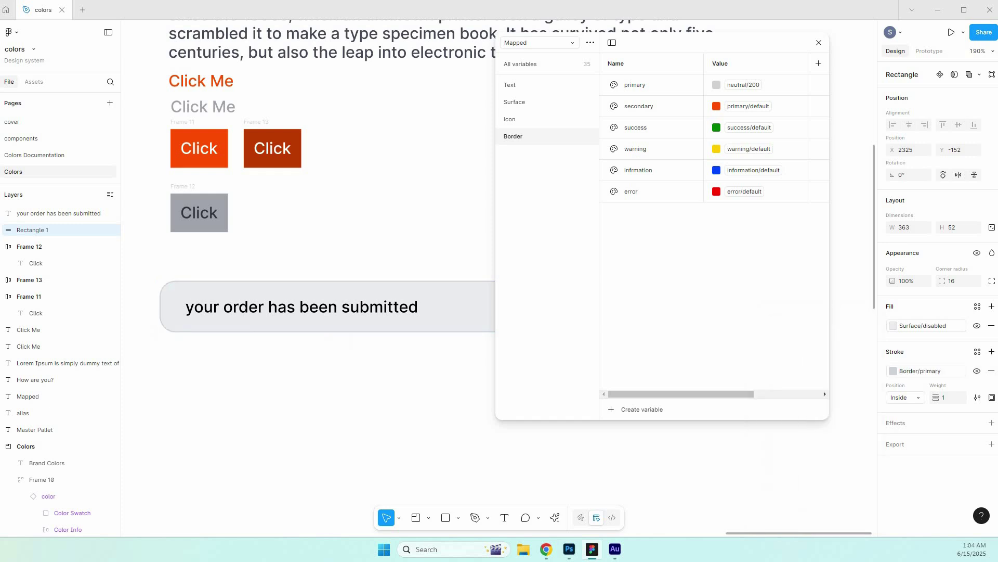
pyautogui.press('Escape')
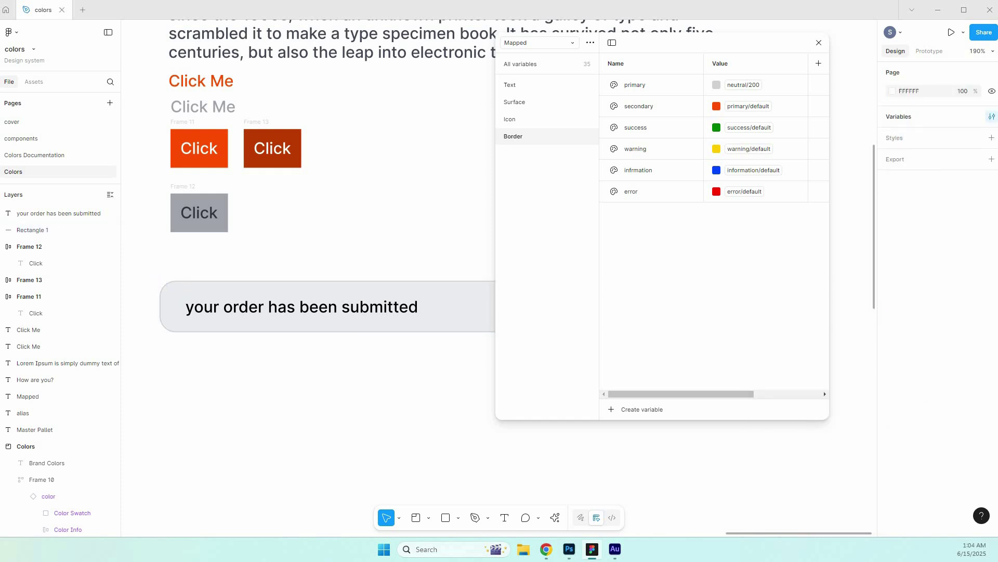
# Examine the message rectangle's border against its fill up close, and switch to Chrome.
pyautogui.scroll(5, 140, 303)
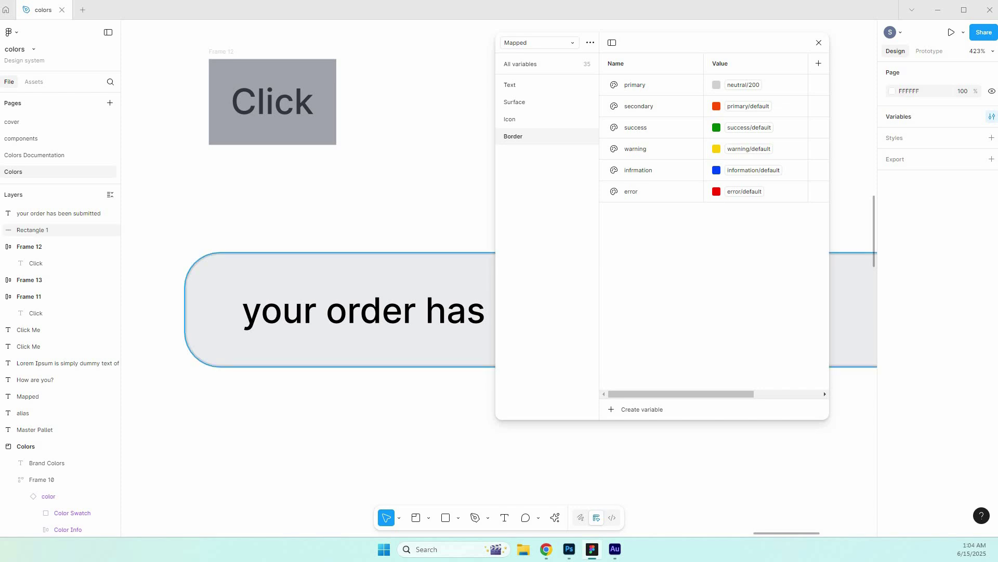
pyautogui.click(211, 309)
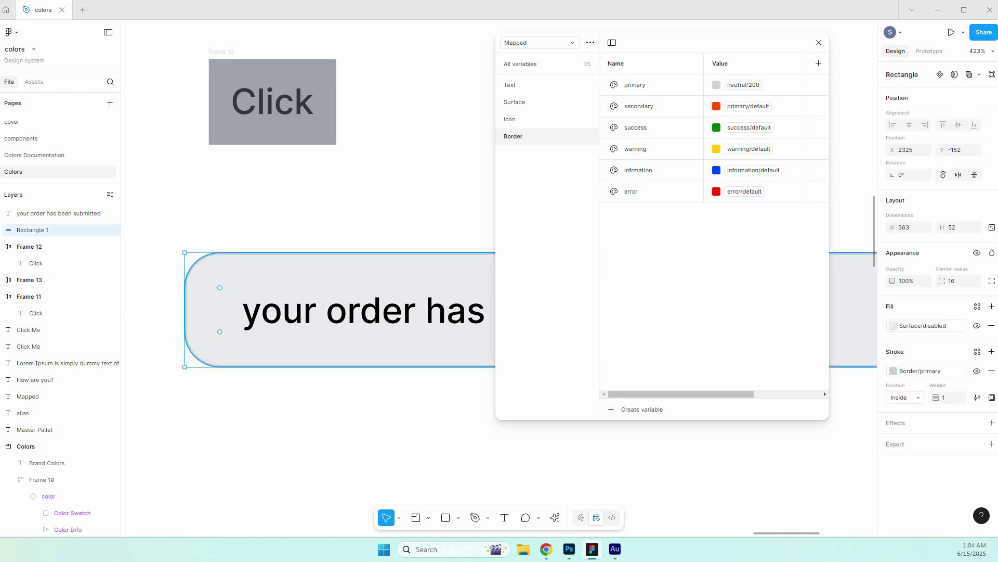
pyautogui.hotkey('alt', 'Tab')
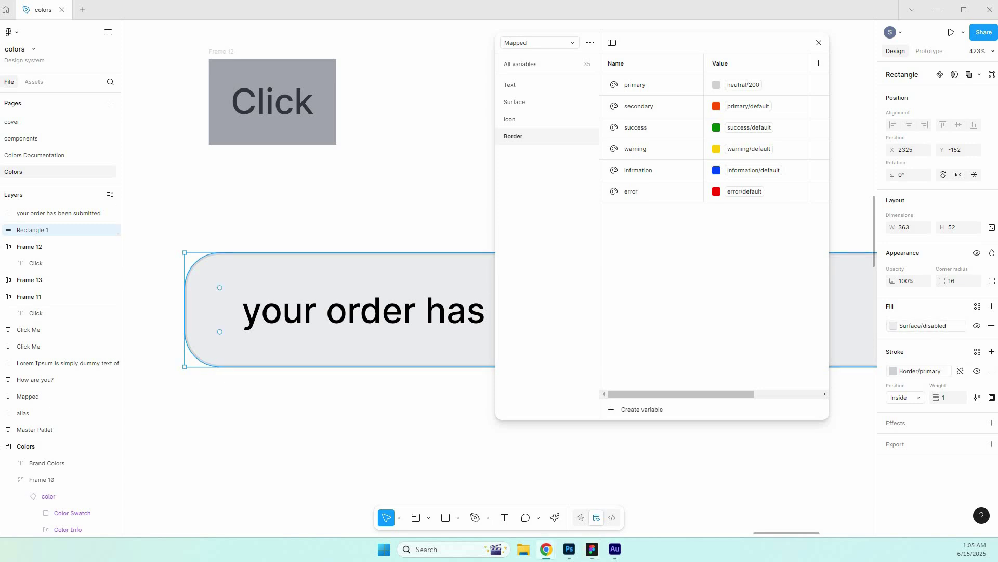
# Apply the neutral/300 variable to the stroke of the rectangle behind "your order has been submitted".
pyautogui.click(947, 370)
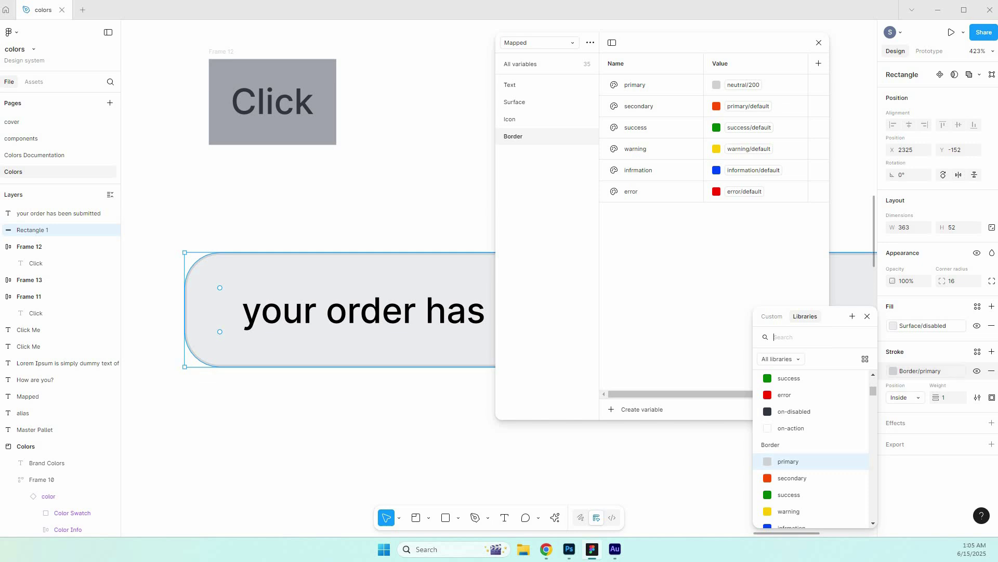
pyautogui.write('neu')
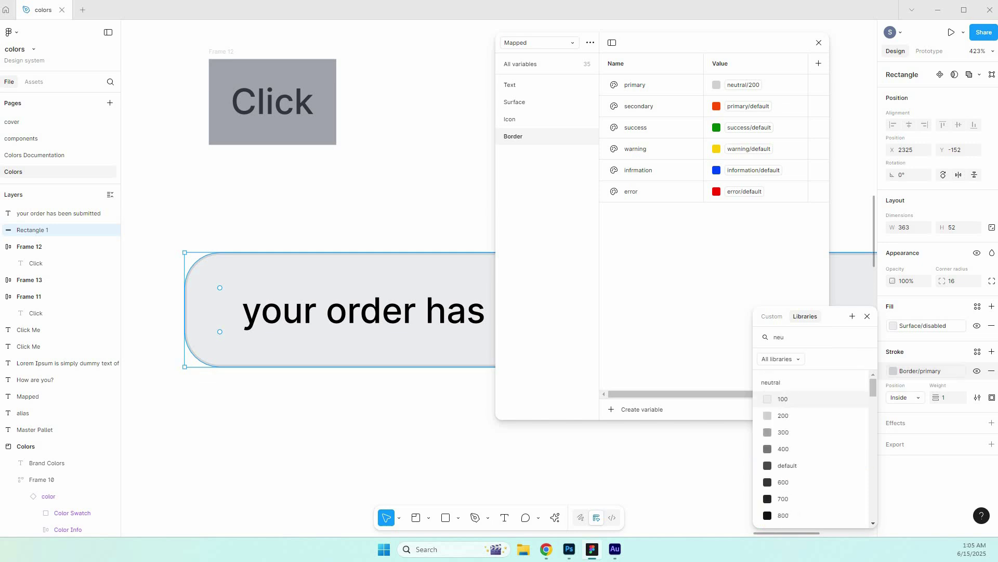
pyautogui.click(784, 432)
pyautogui.click(325, 423)
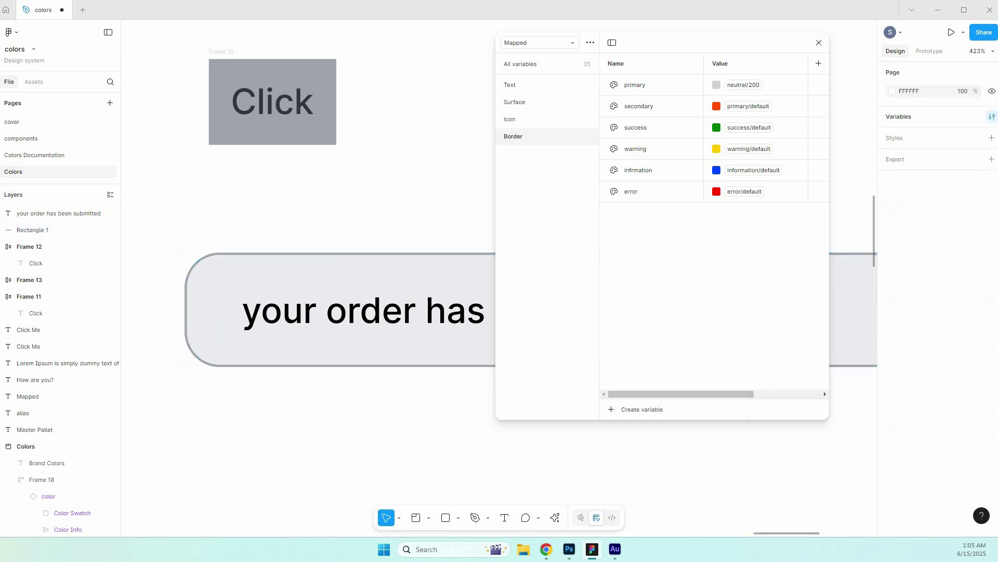
pyautogui.scroll(-1, 325, 422)
pyautogui.scroll(-3, 304, 239)
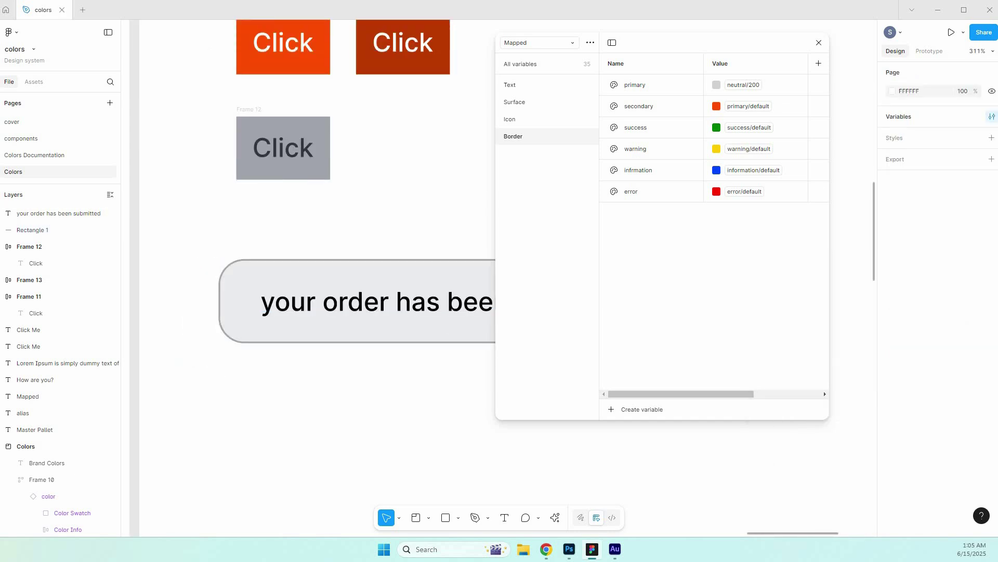
# Duplicate the error variable in the Border group, name the copy disabled and link it to neutral/300.
pyautogui.click(660, 191)
pyautogui.hotkey('ctrl', 'd')
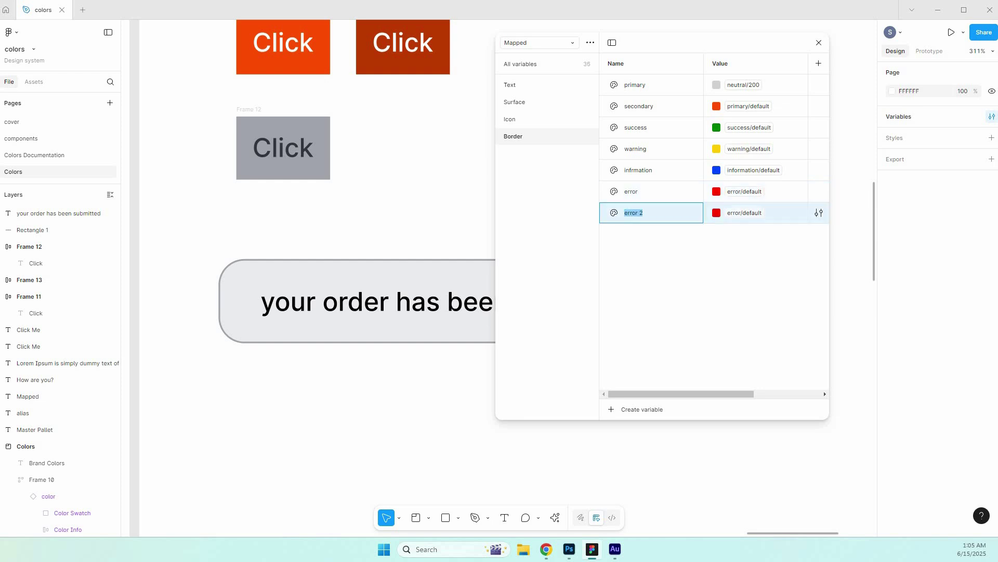
pyautogui.write('on')
pyautogui.write('isabled')
pyautogui.press('Return')
pyautogui.click(745, 212)
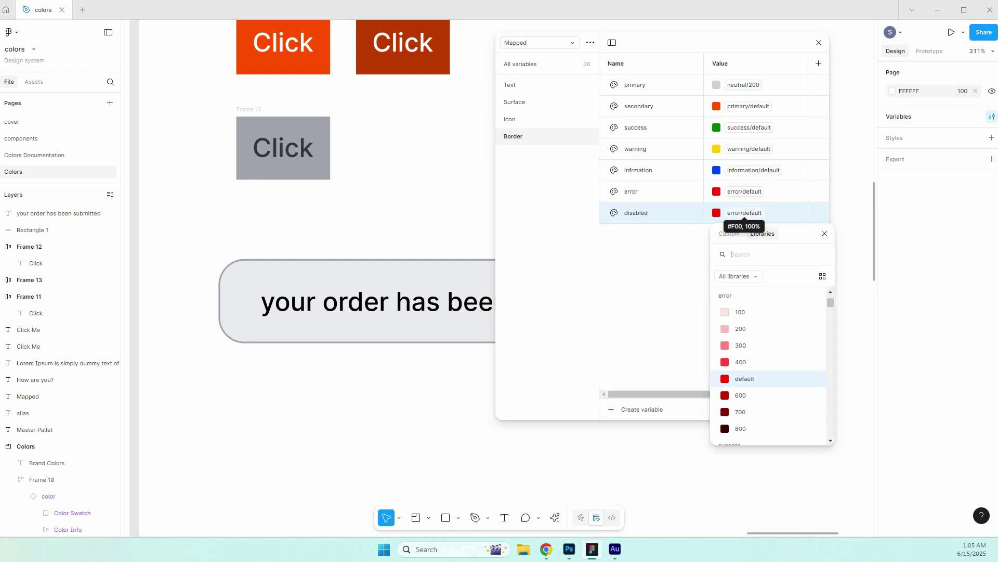
pyautogui.write('neu')
pyautogui.press('Down')
pyautogui.press('Down')
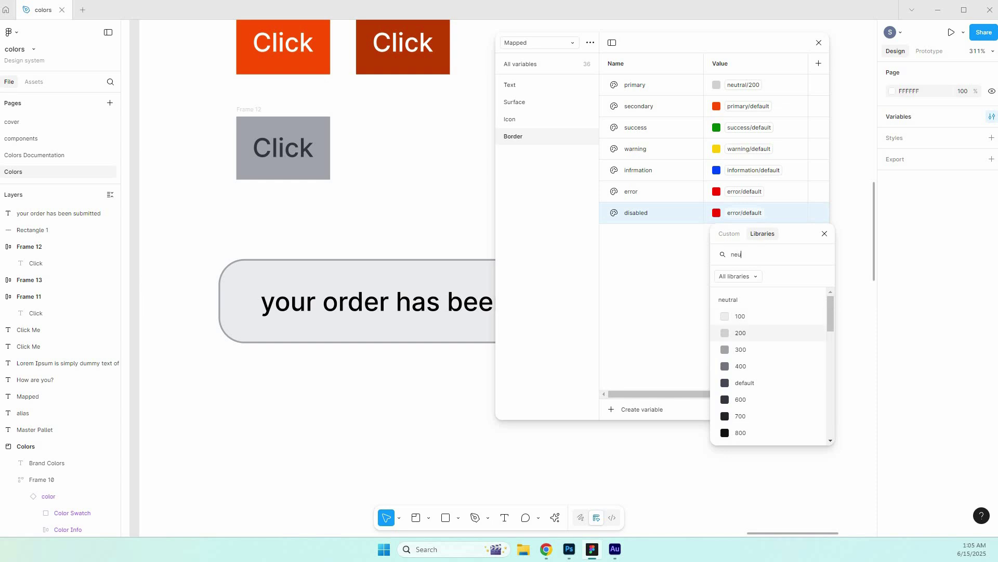
pyautogui.press('Return')
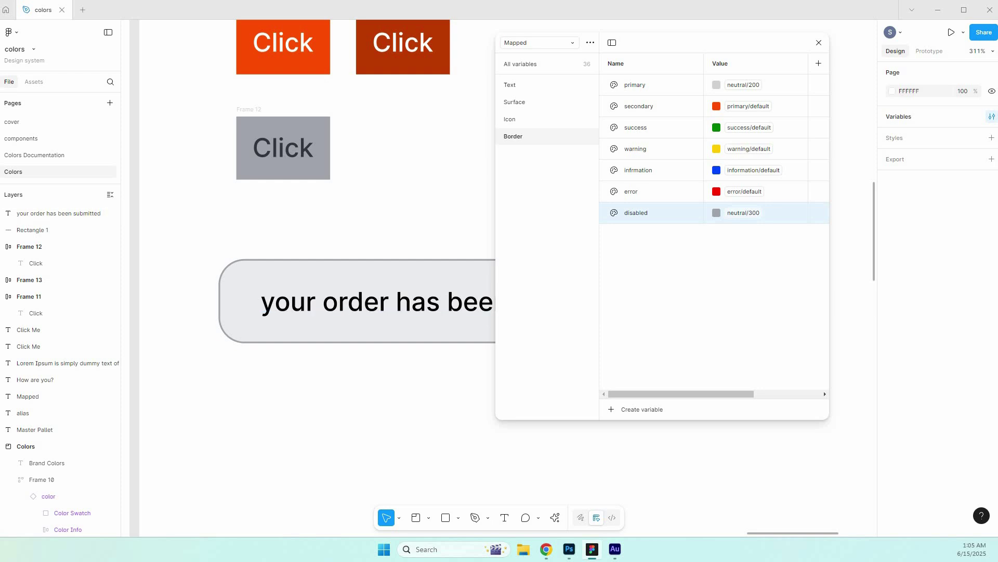
# Duplicate the Border group's disabled variable, name the copy action and link it to primary/default.
pyautogui.hotkey('ctrl', 'd')
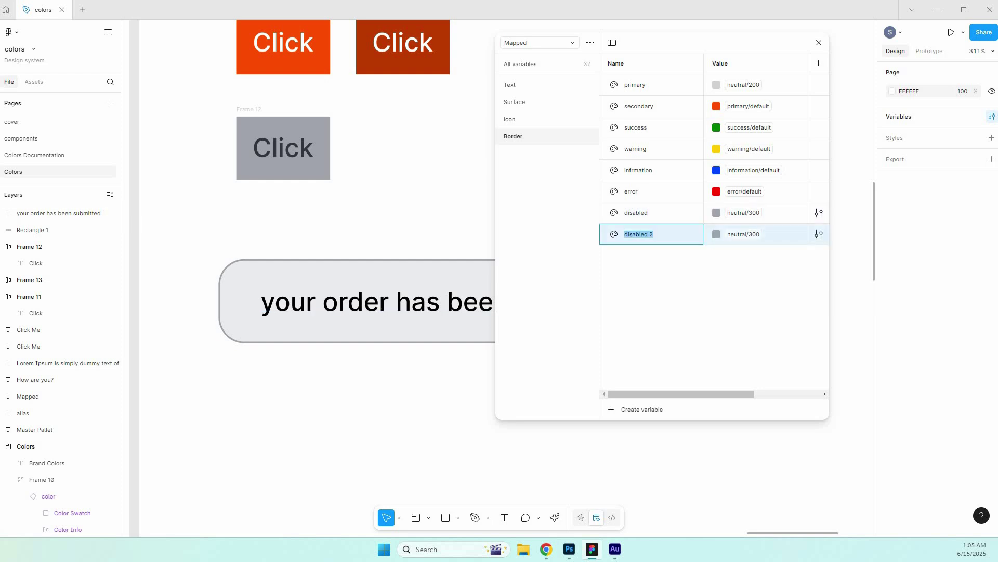
pyautogui.write('action')
pyautogui.click(743, 234)
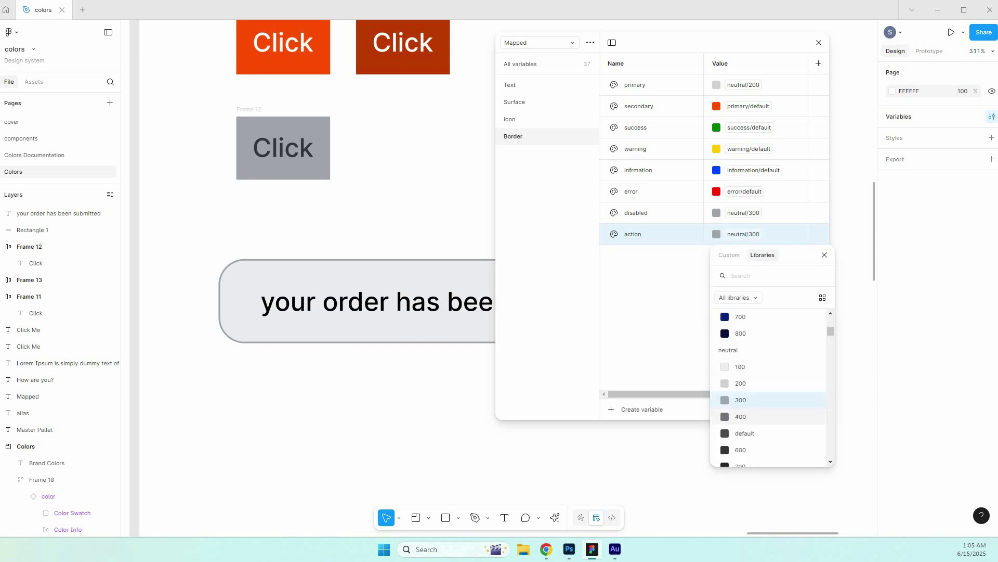
pyautogui.scroll(-5, 769, 391)
pyautogui.scroll(1, 768, 392)
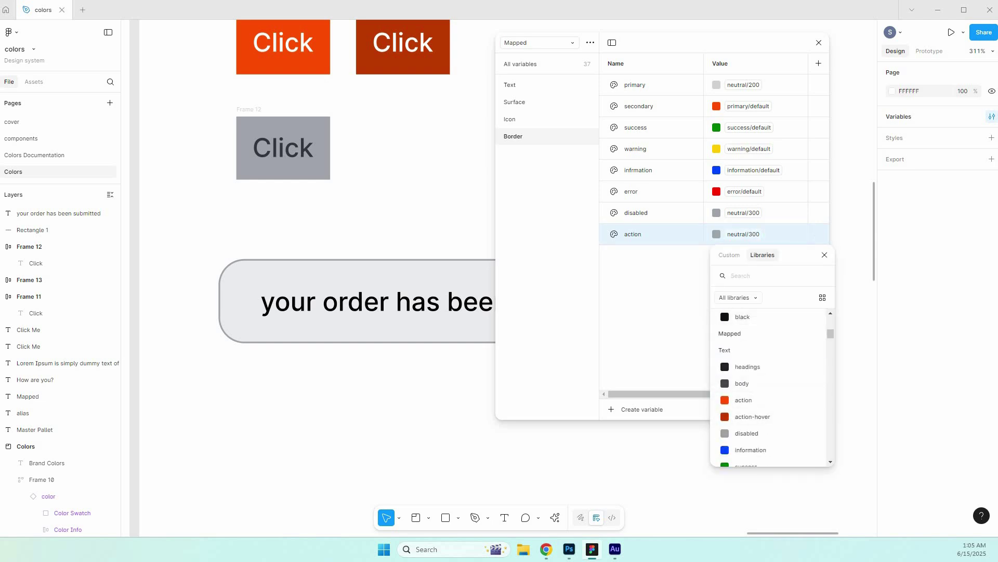
pyautogui.write('prima')
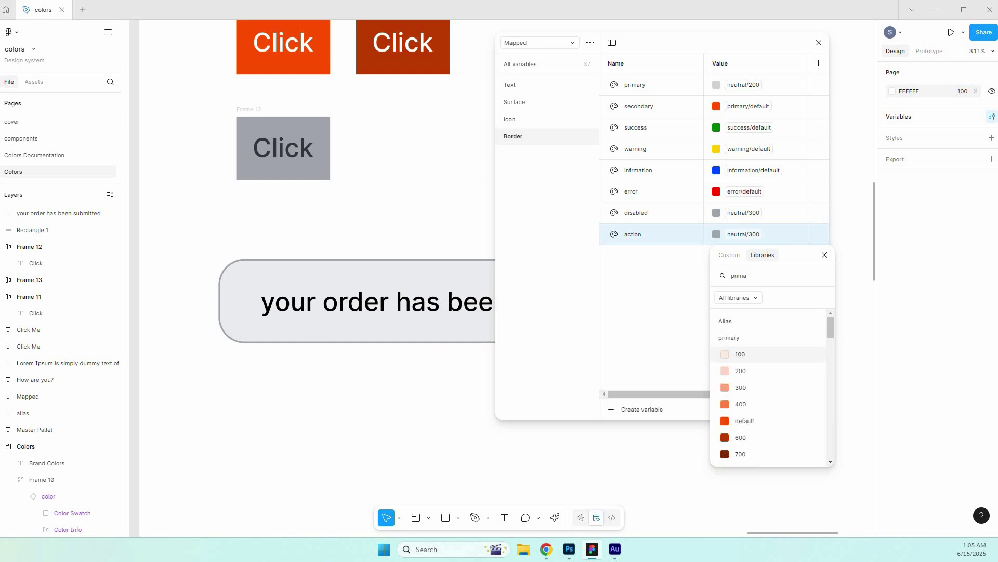
pyautogui.click(744, 421)
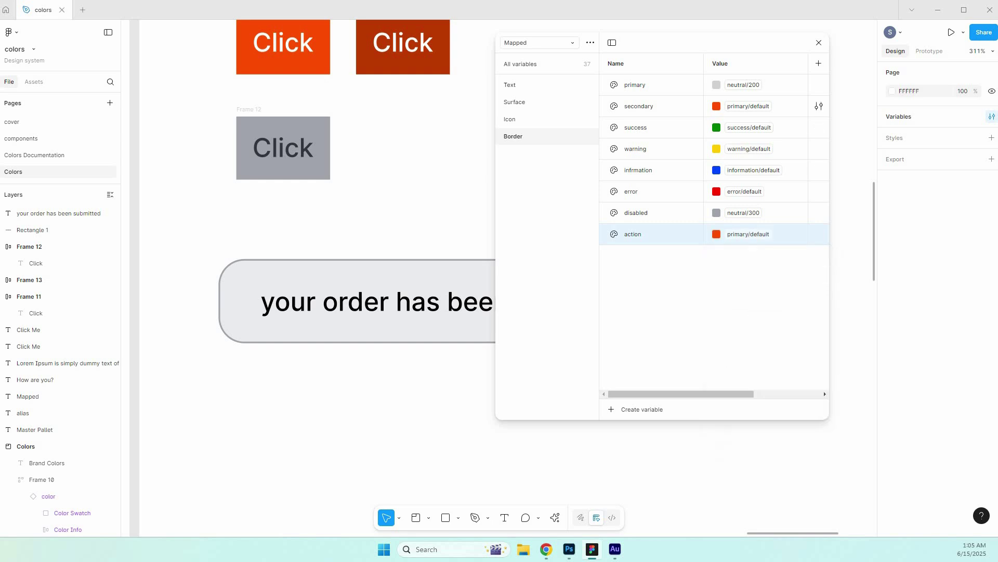
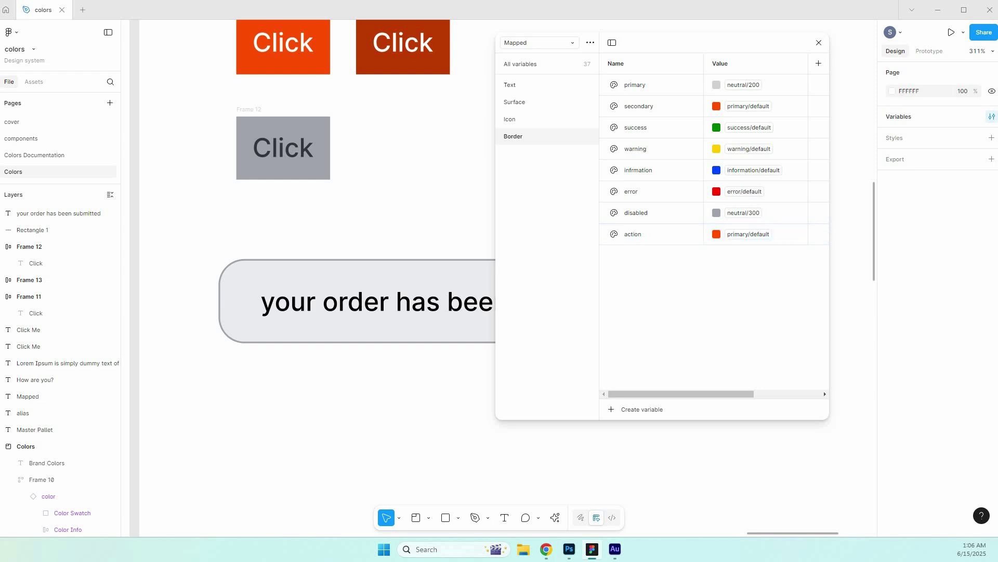
# Duplicate the Border group's action variable, name the copy action-hover and link it to primary/600.
pyautogui.hotkey('ctrl', 'd')
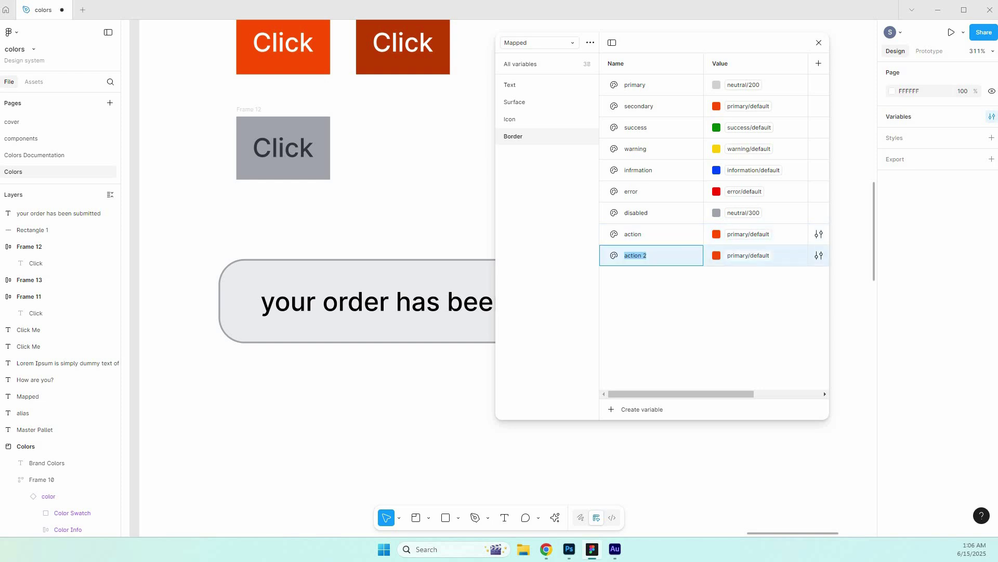
pyautogui.write('action-hover')
pyautogui.press('Return')
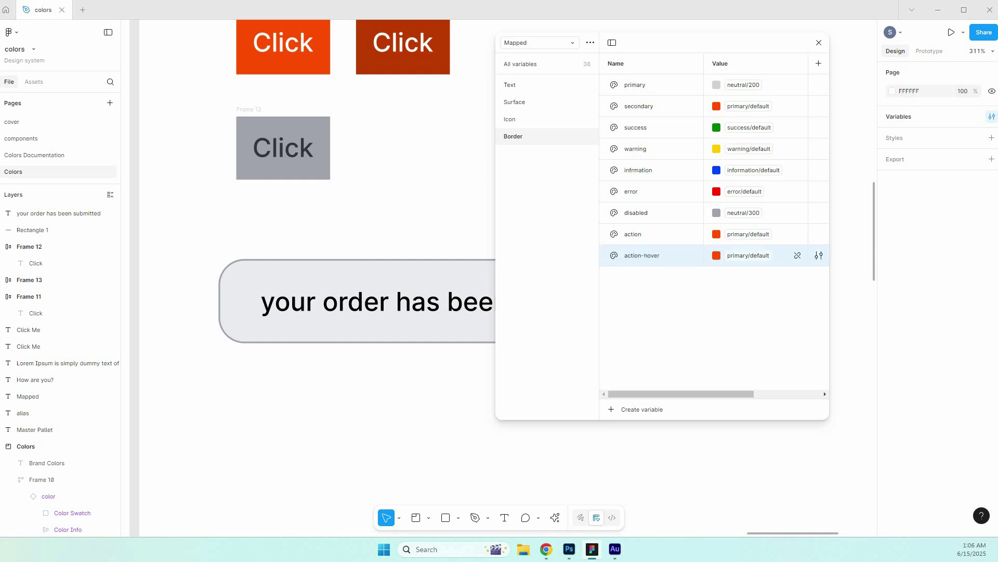
pyautogui.click(749, 256)
pyautogui.click(741, 438)
# Duplicate the Border group's action-hover variable, name the copy focus and link it to primary/default.
pyautogui.hotkey('ctrl', 'd')
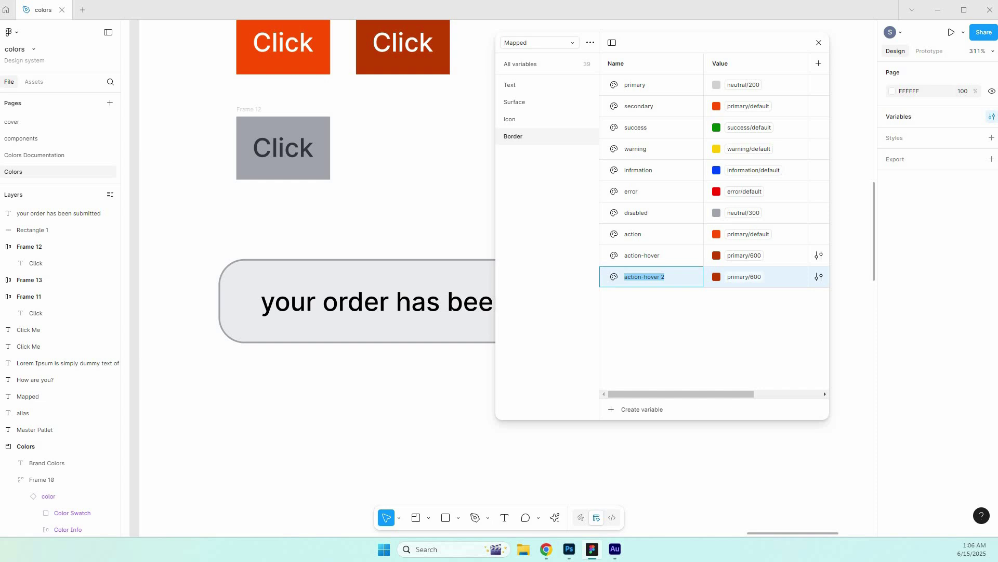
pyautogui.write('focus')
pyautogui.press('Return')
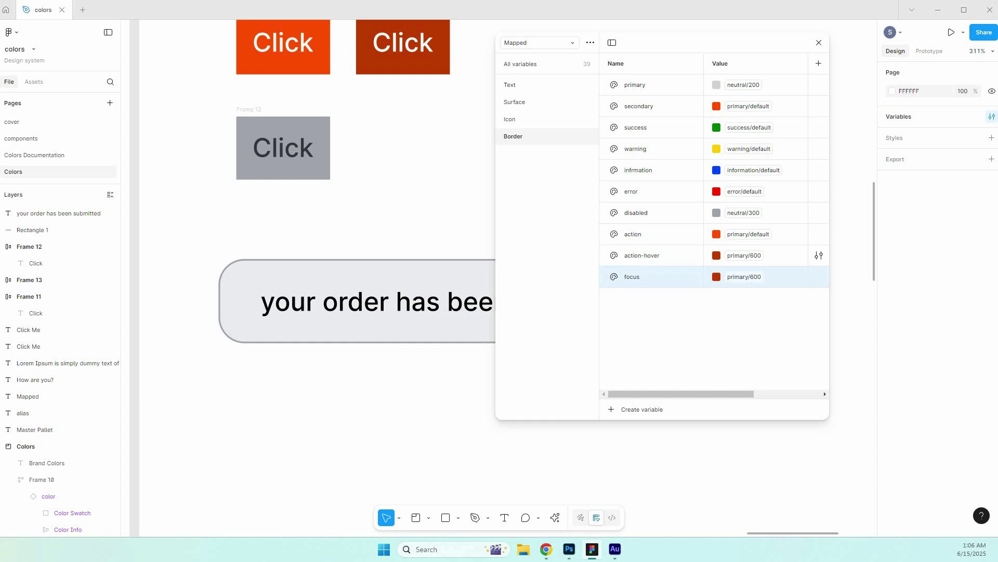
pyautogui.click(744, 277)
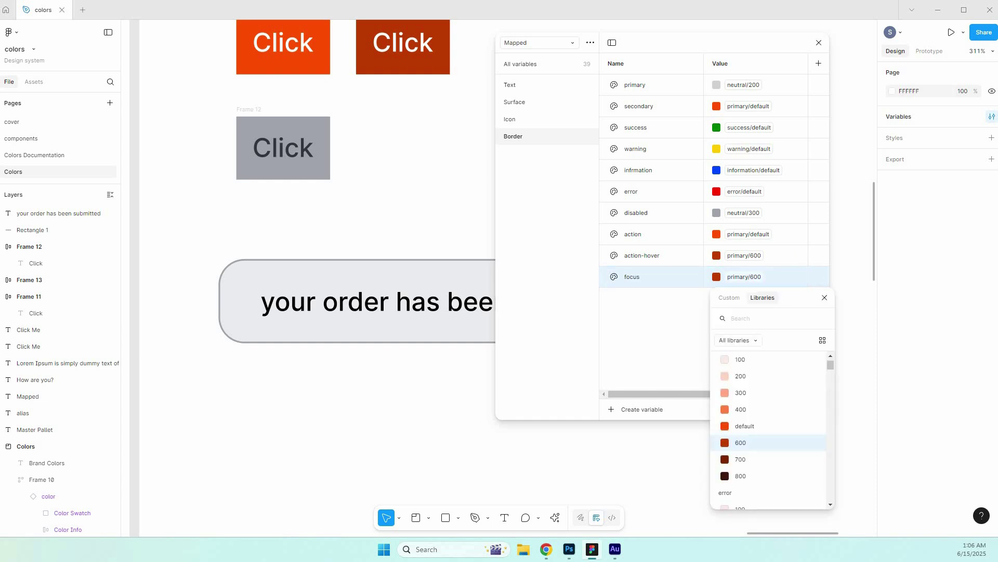
pyautogui.click(744, 426)
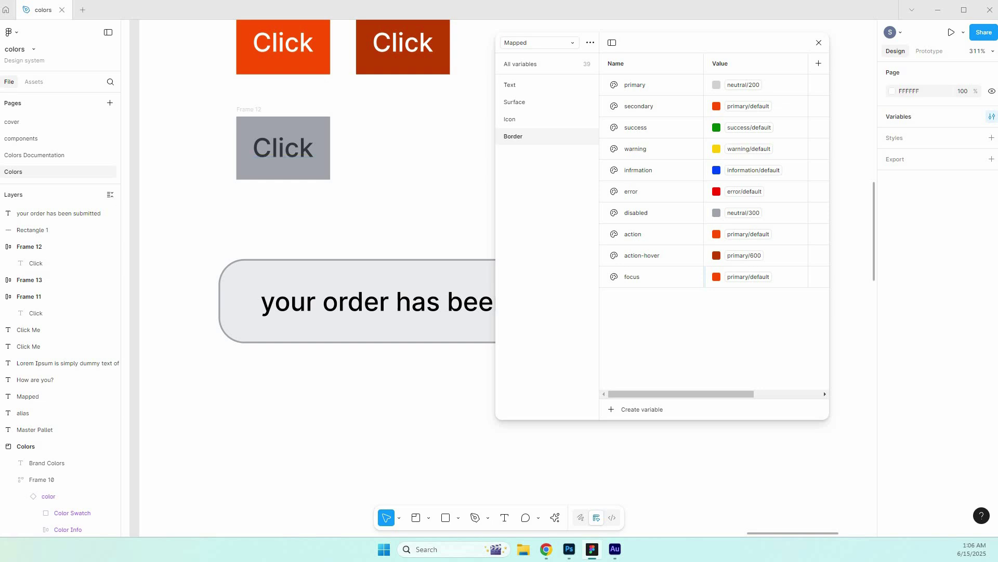
# Review the Mapped collection's Icon, Surface and Text groups against the Master Pallet and Alias collections, and switch to Chrome.
pyautogui.click(510, 119)
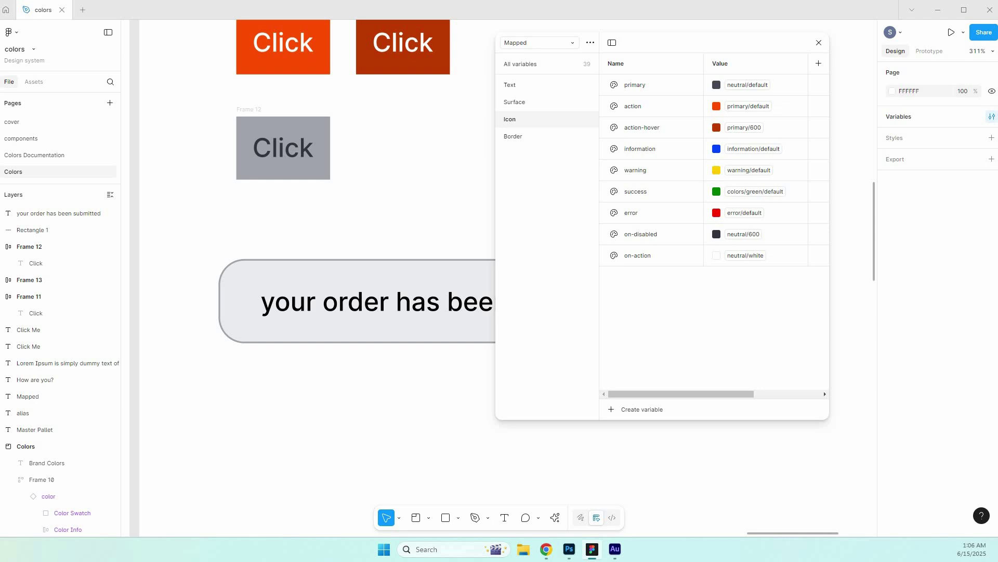
pyautogui.click(515, 102)
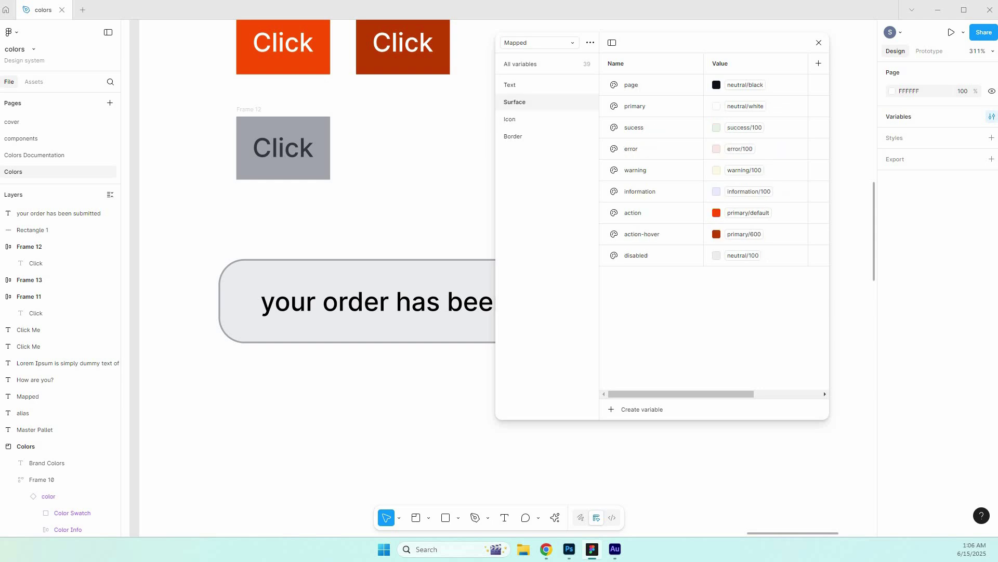
pyautogui.click(511, 85)
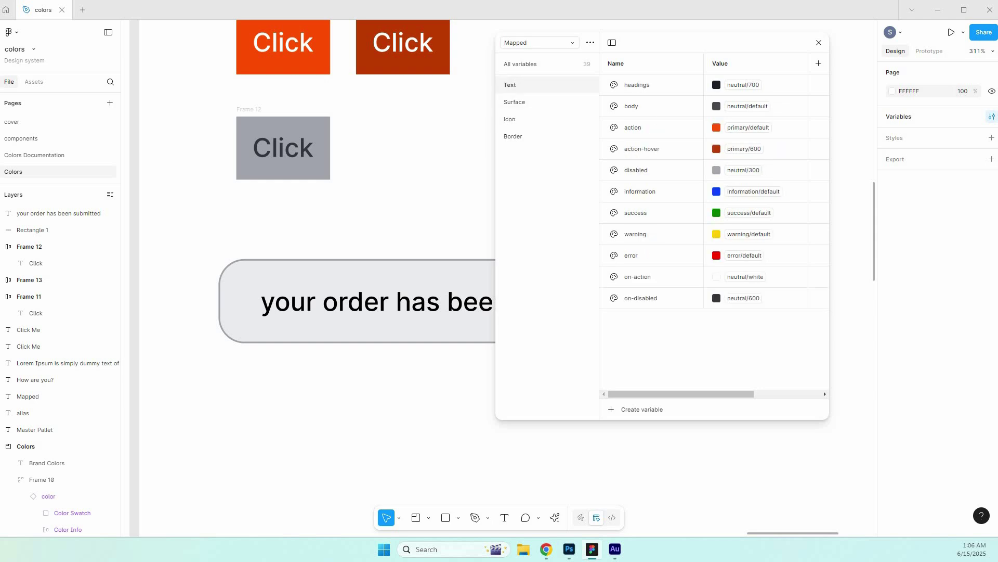
pyautogui.click(540, 43)
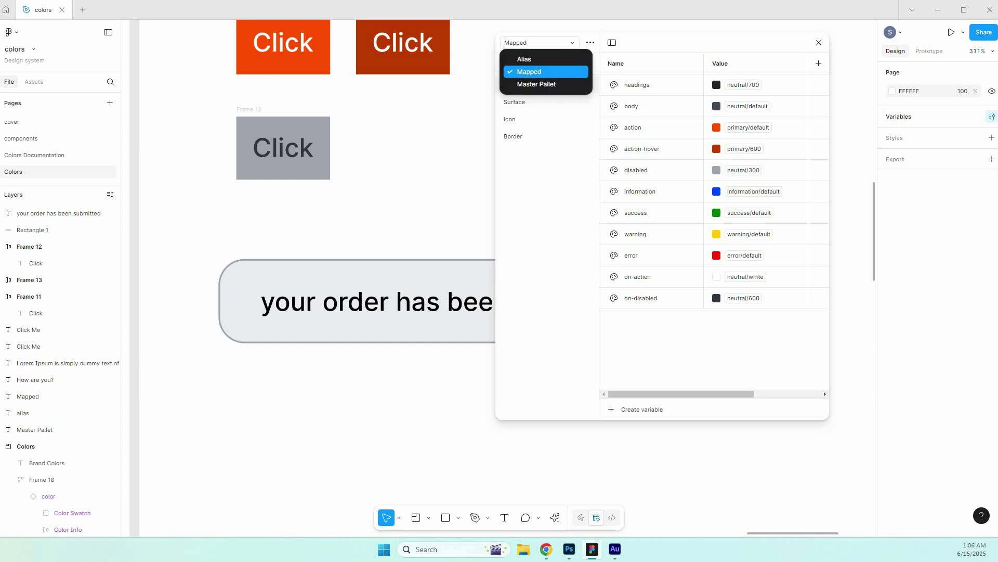
pyautogui.click(537, 84)
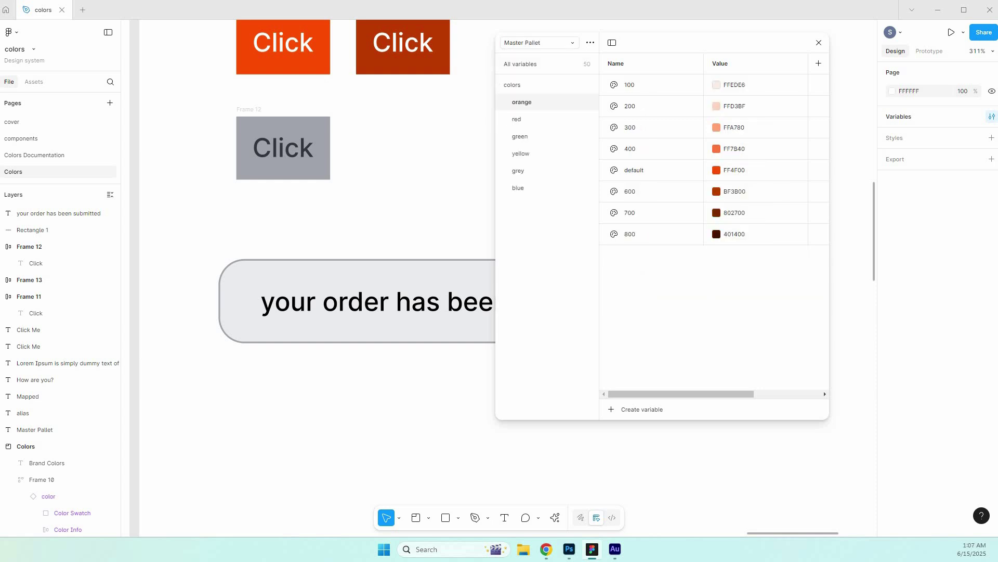
pyautogui.click(539, 43)
pyautogui.click(536, 72)
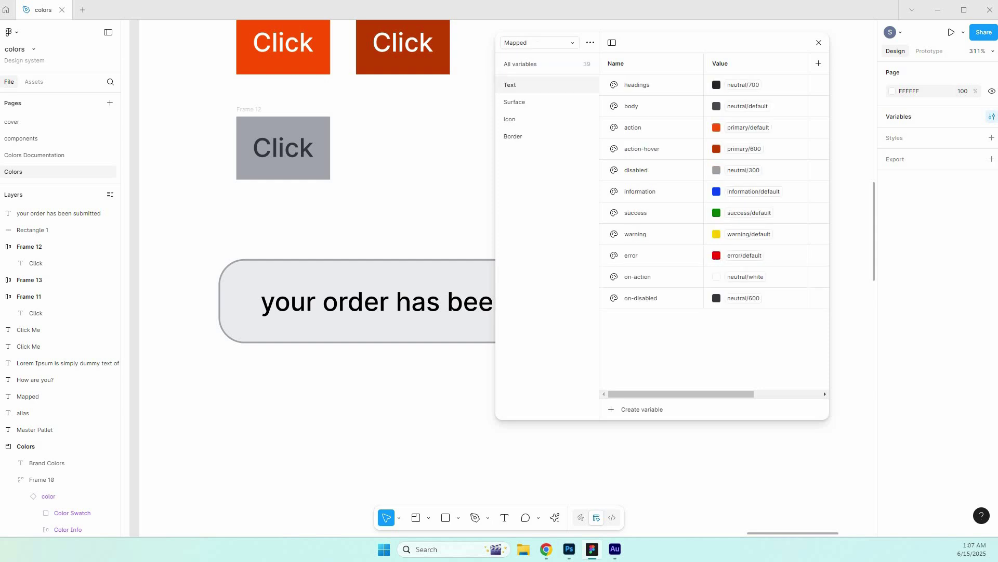
pyautogui.click(538, 43)
pyautogui.click(526, 59)
pyautogui.click(538, 43)
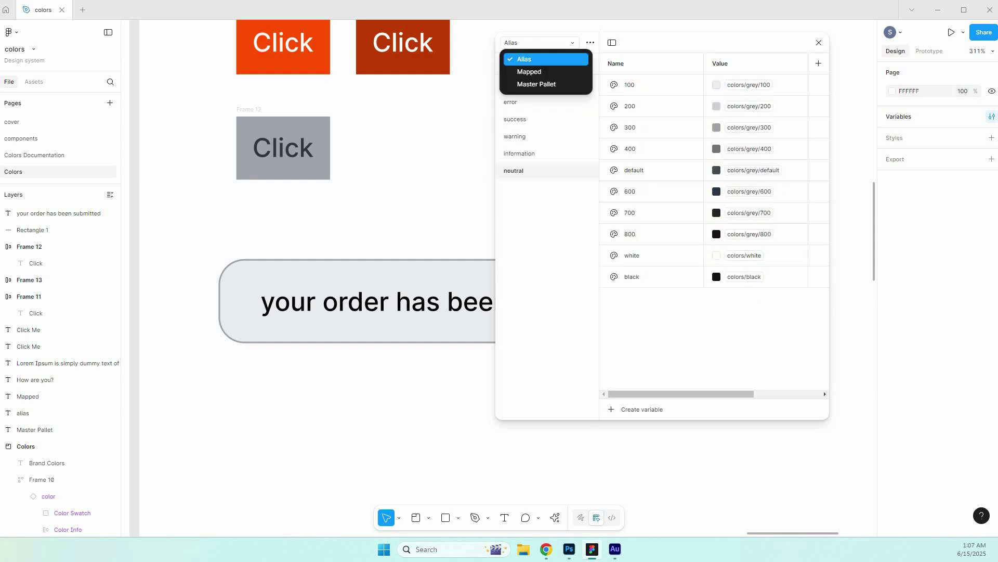
pyautogui.click(530, 71)
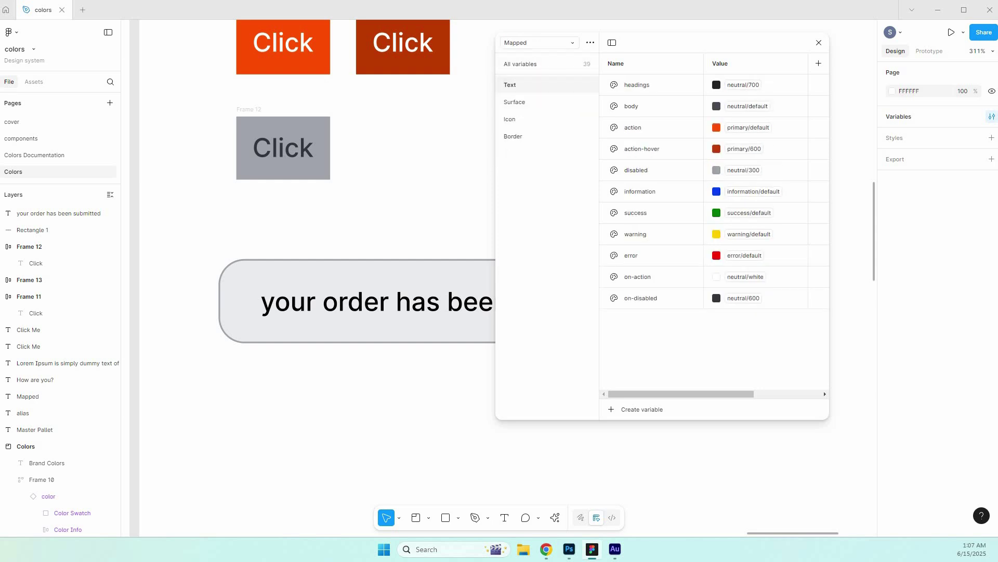
pyautogui.hotkey('alt', 'Tab')
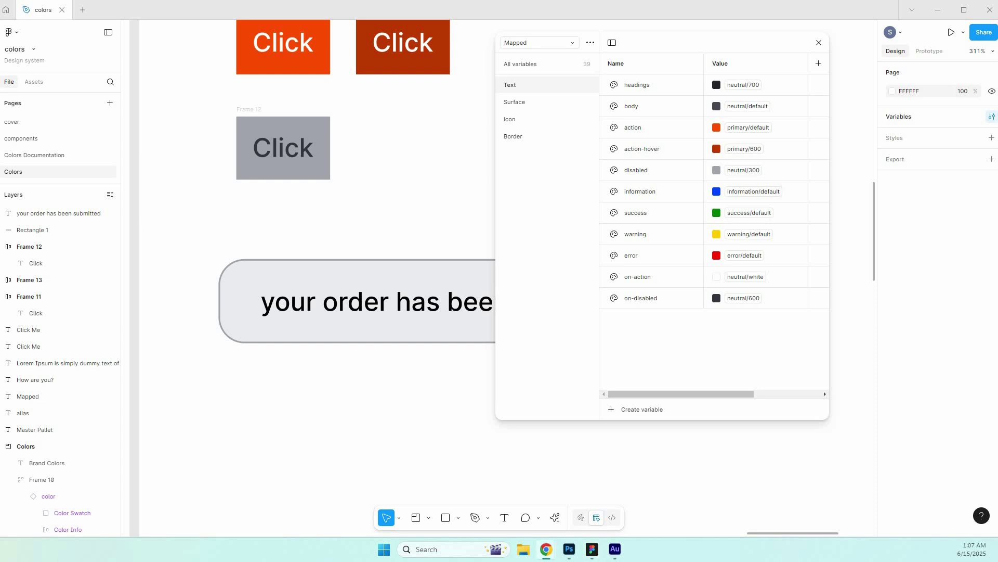